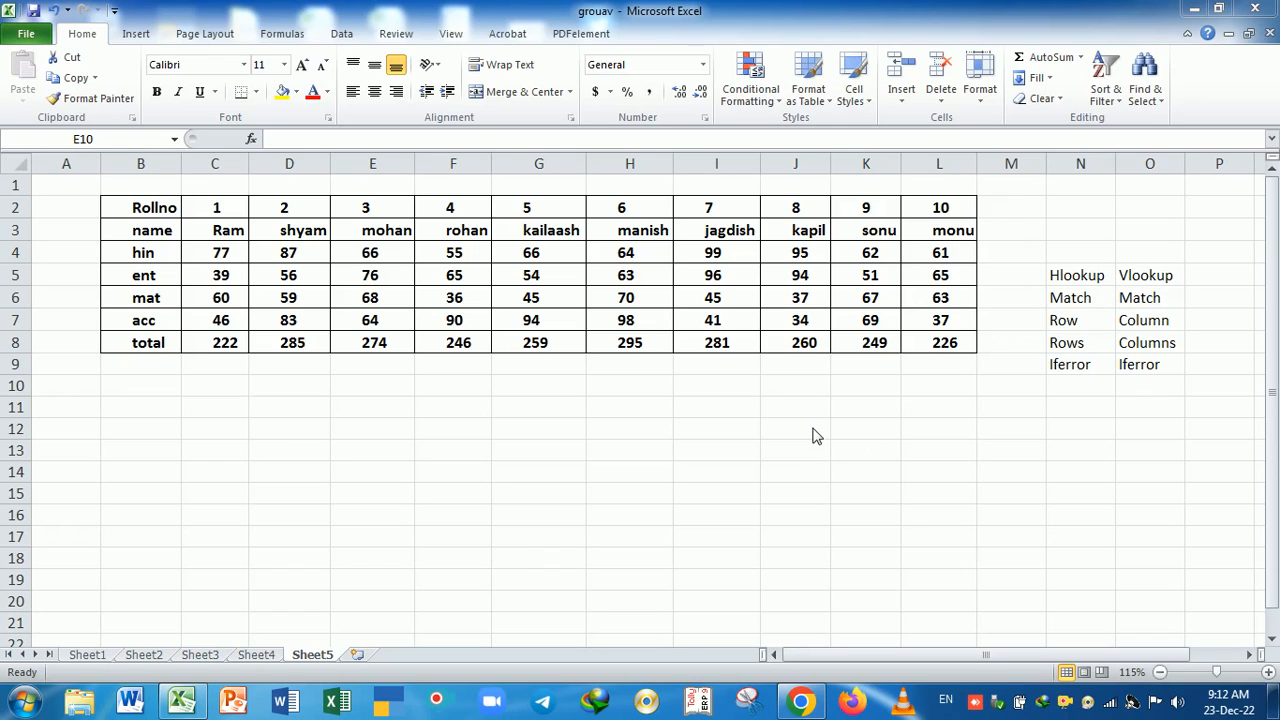
Search the sheet for 5 to locate the record with that roll number.
left_click(562, 429)
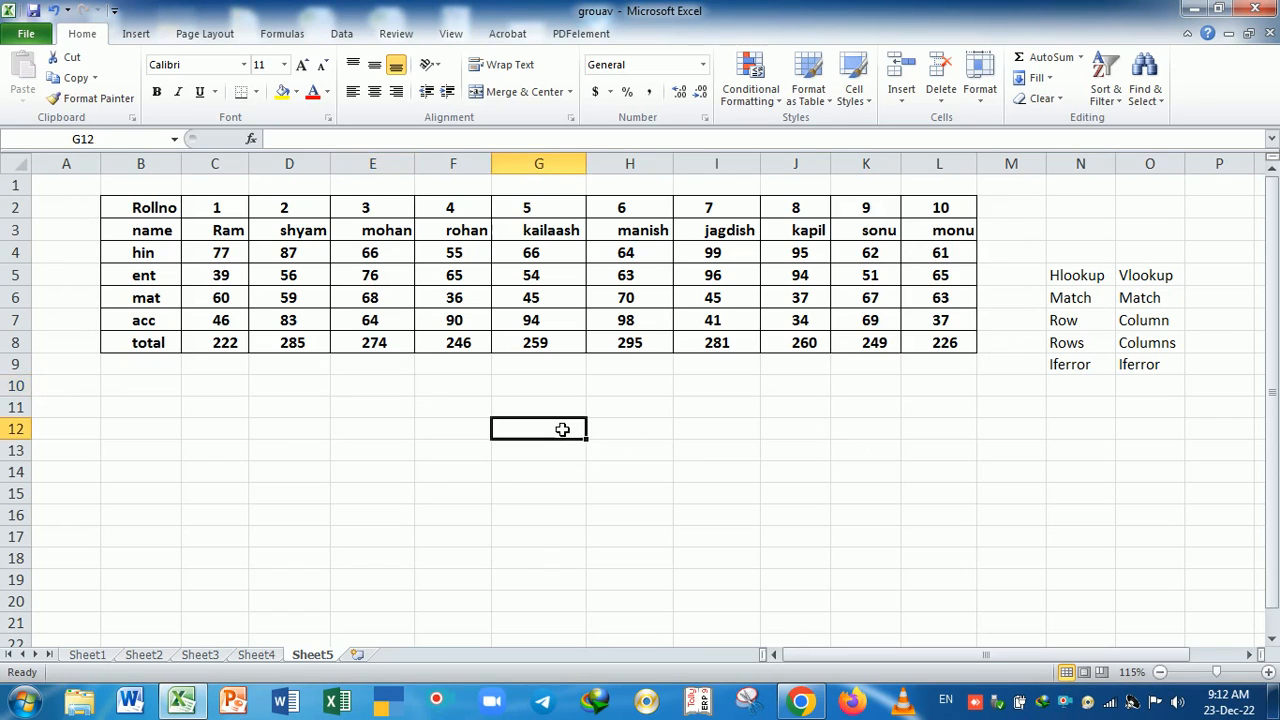
key("ctrl+f")
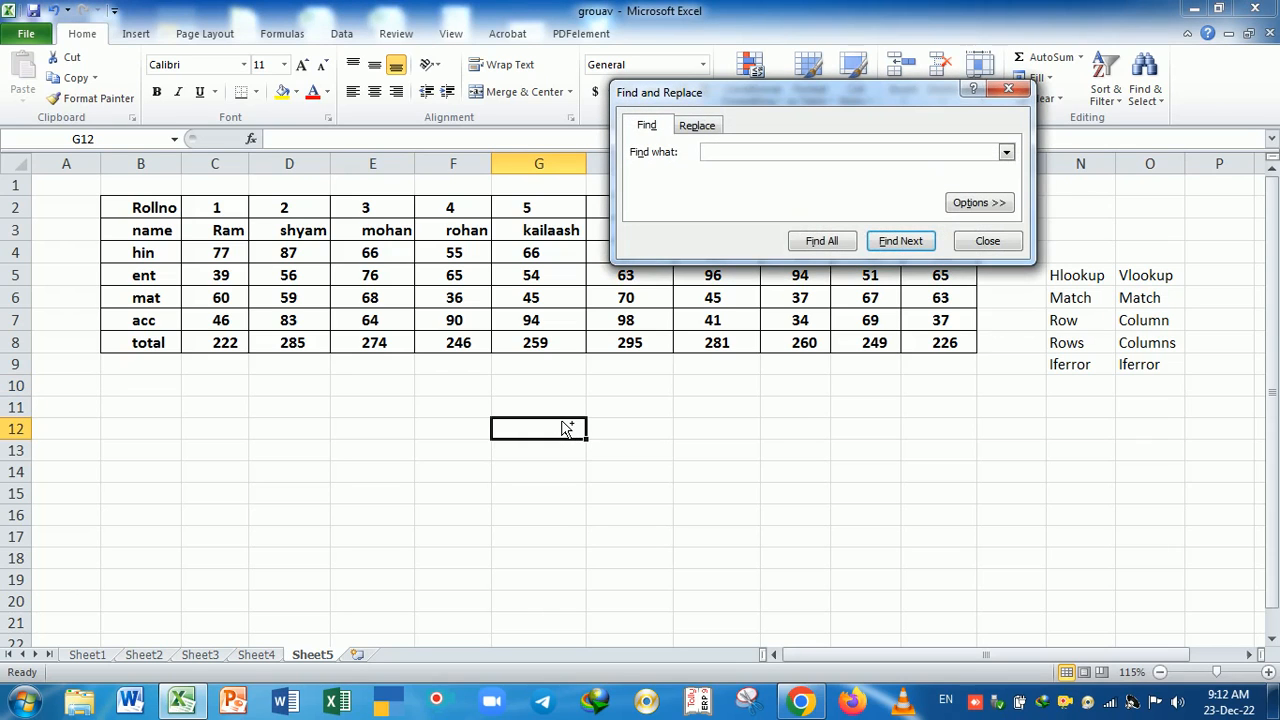
type("5")
left_click(893, 240)
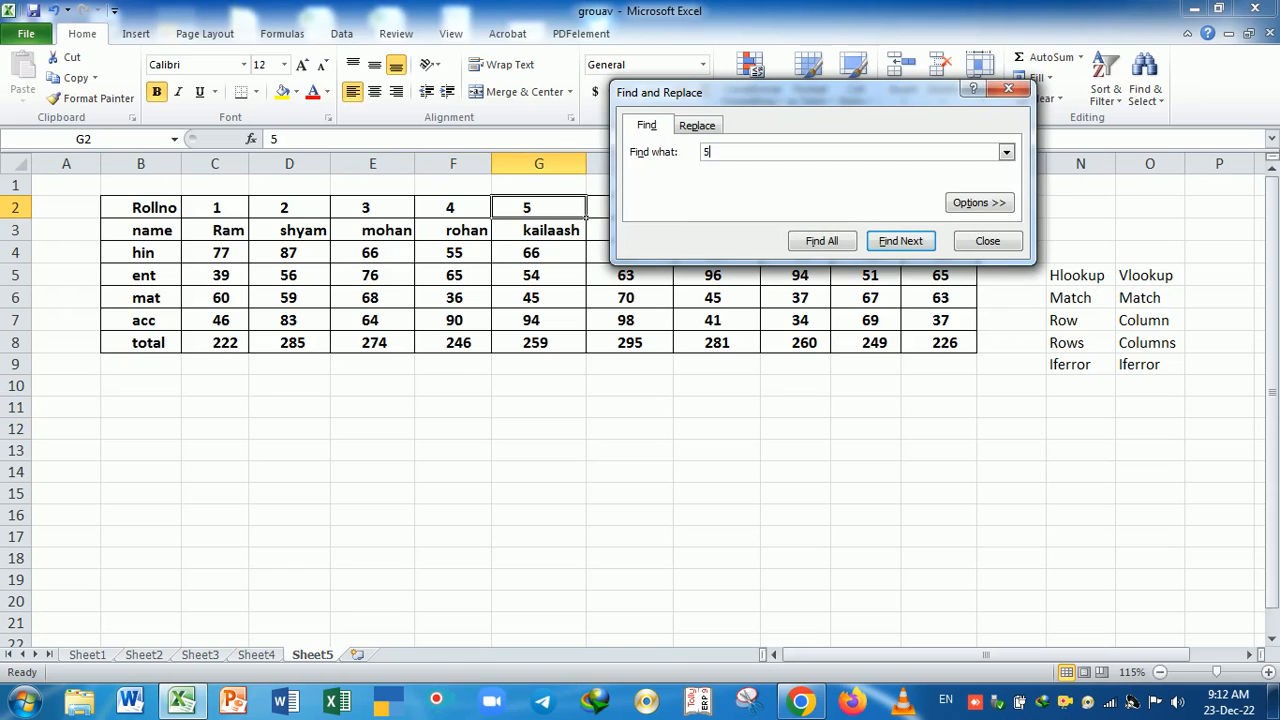
left_click(1008, 89)
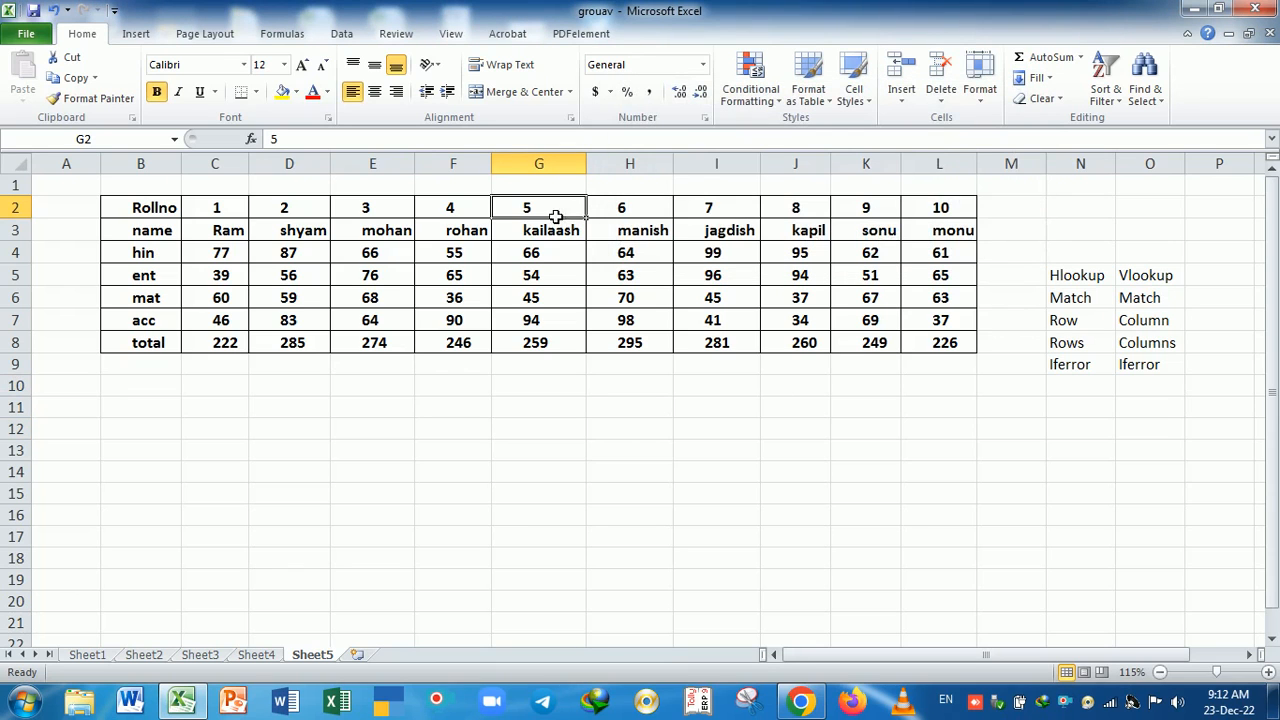
Copy the full record of roll number 5 (G2:G8) to the cells starting at L11, and undo the paste.
left_click_drag(557, 218, 569, 344)
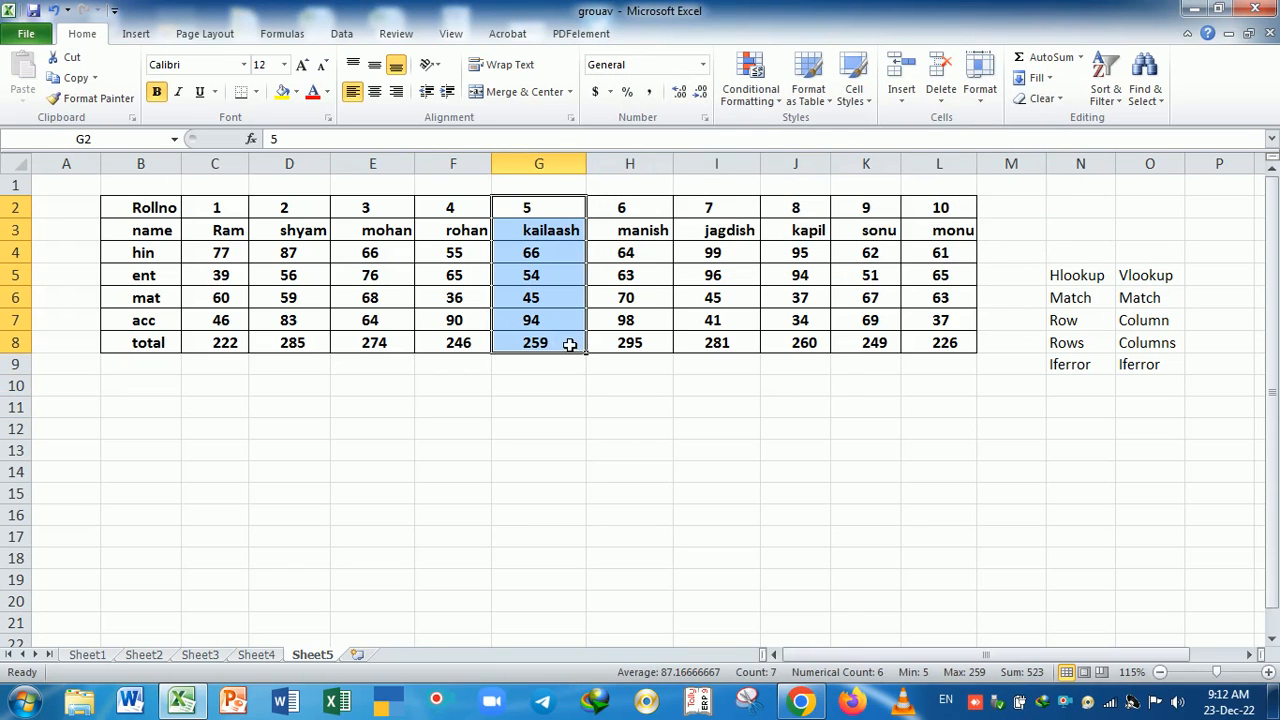
key("ctrl+c")
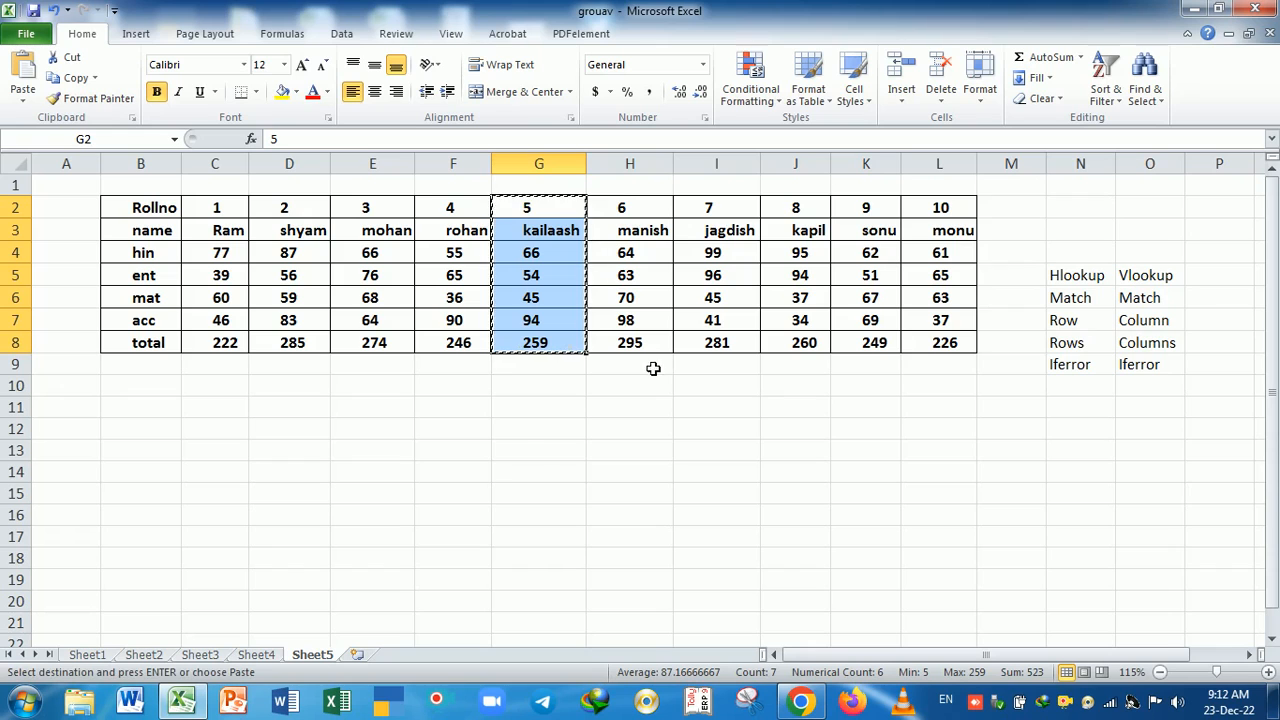
left_click(930, 410)
key("Return")
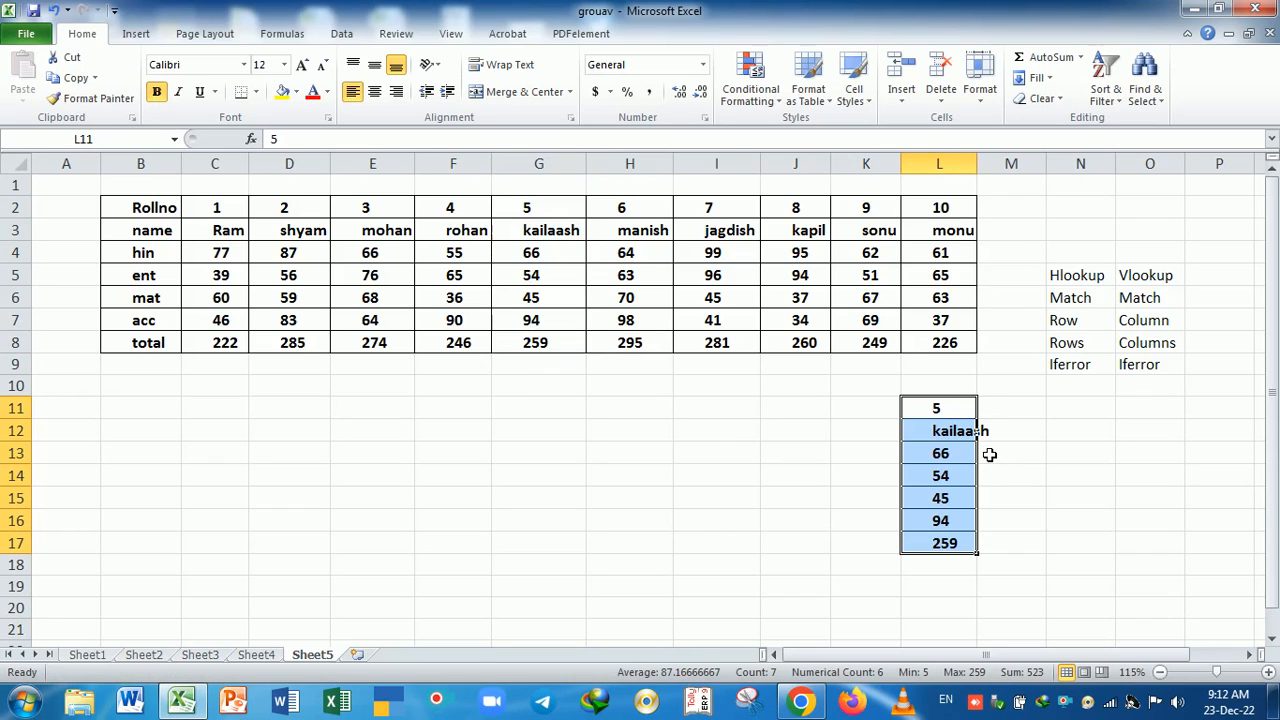
left_click(965, 408)
left_click_drag(965, 408, 962, 545)
key("ctrl+z")
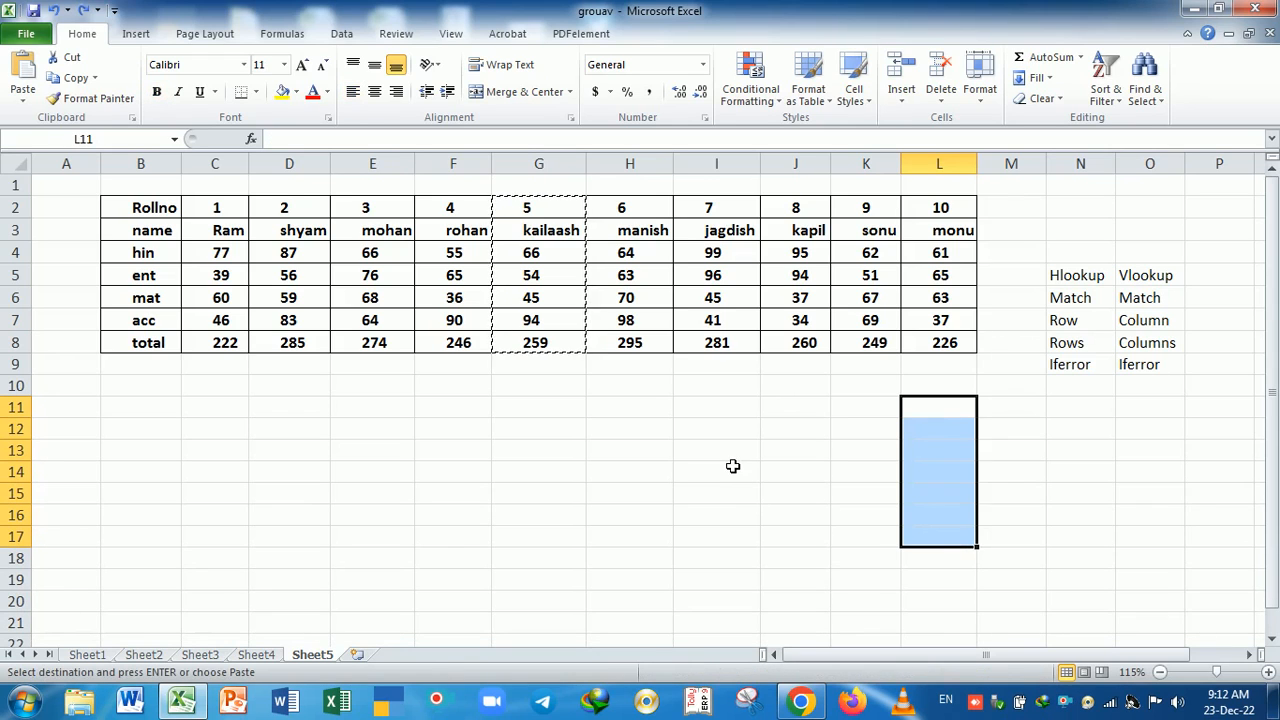
left_click(733, 460)
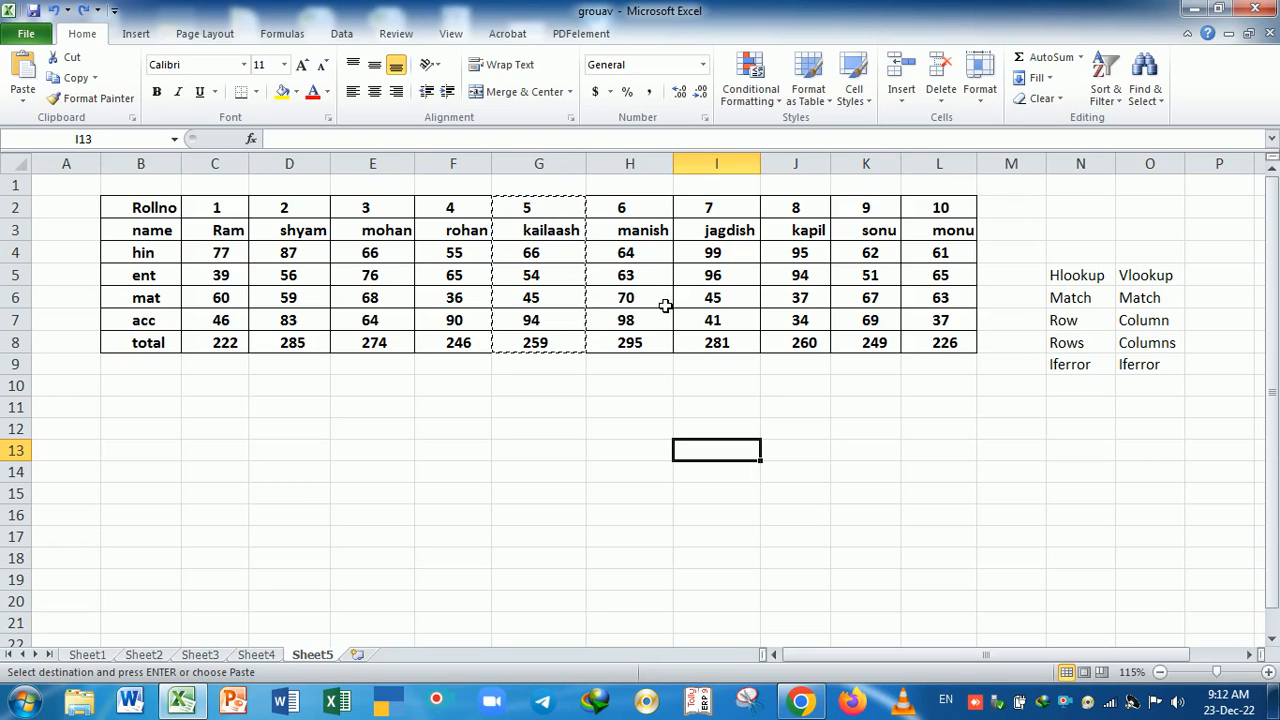
Enter a backtick in the empty cell G16 below the marks table.
mouse_move(880, 658)
left_mouse_down()
mouse_move(1030, 658)
mouse_move(894, 648)
left_mouse_up()
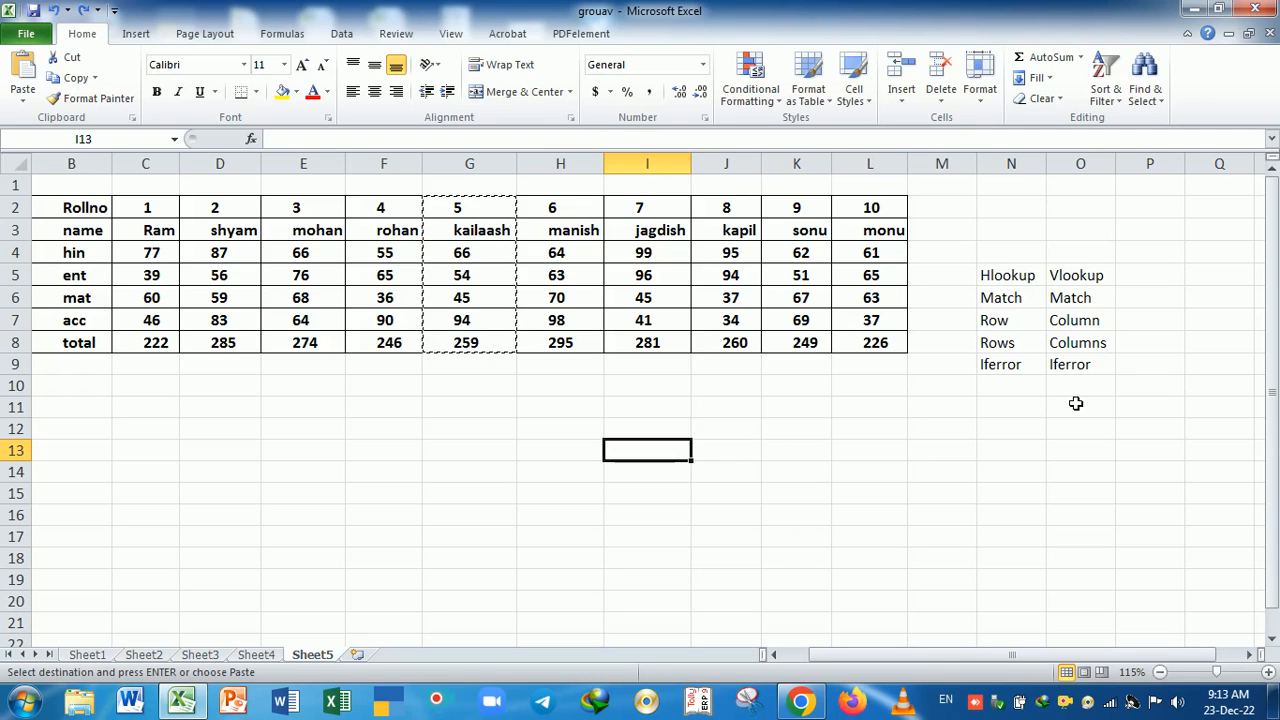
left_click_drag(921, 662, 895, 668)
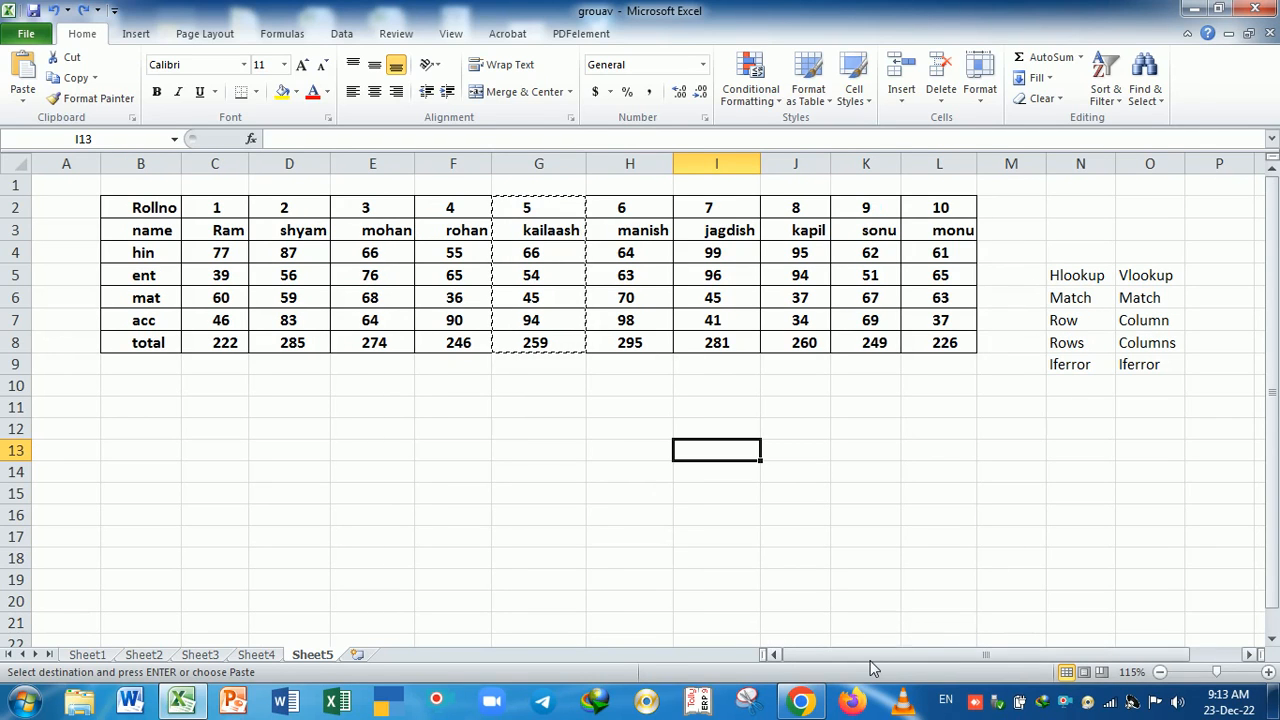
left_click(539, 515)
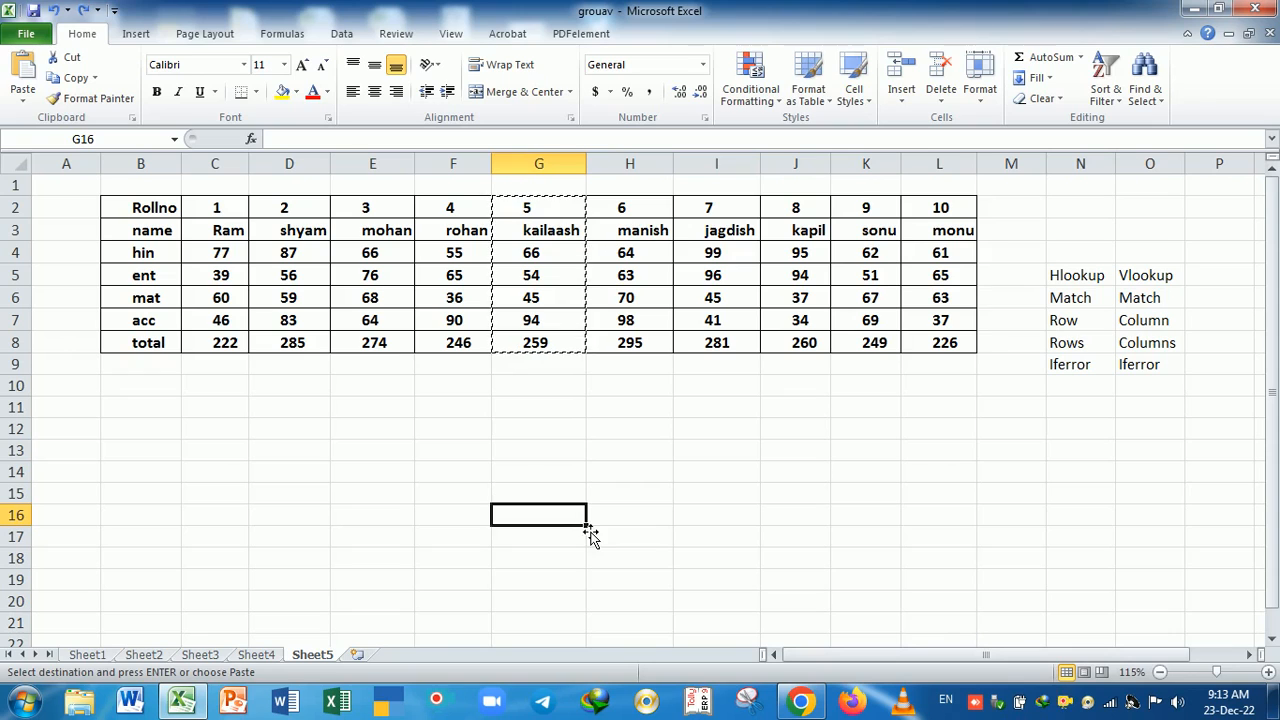
type("`")
left_click(635, 460)
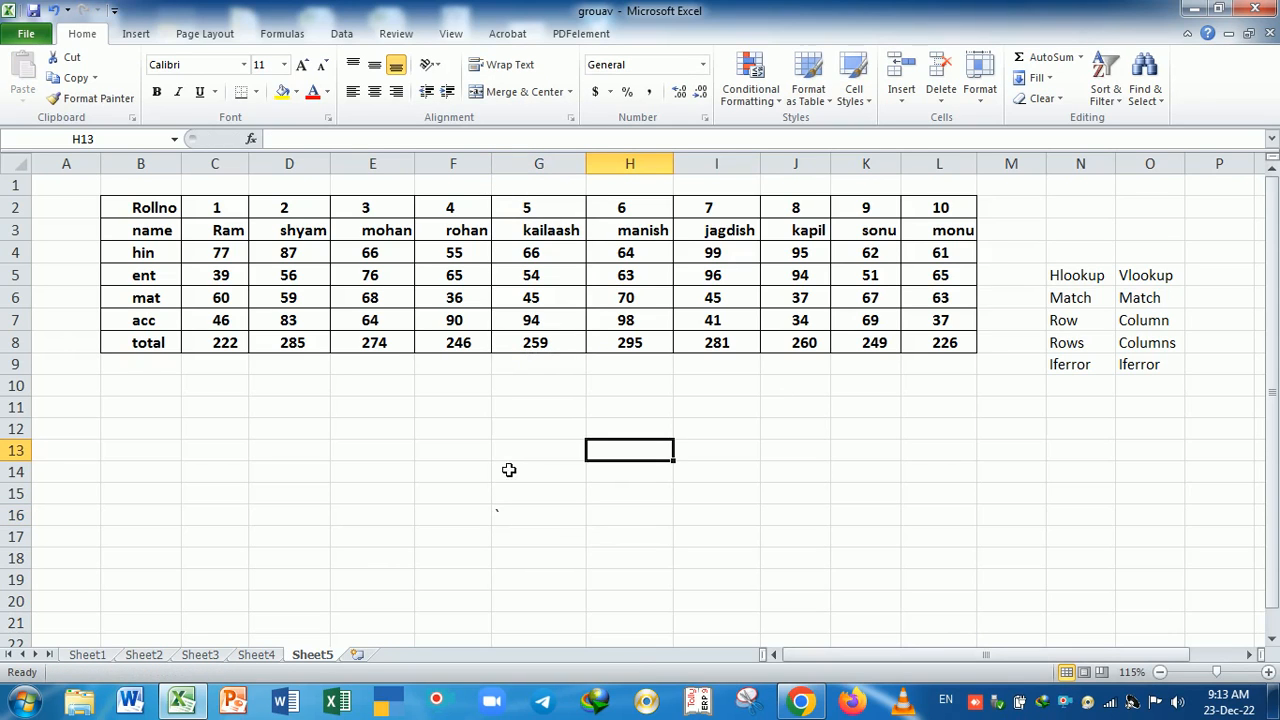
Examine the Rollno row and the record of roll number 3 from its name down to its total.
left_click_drag(145, 213, 920, 208)
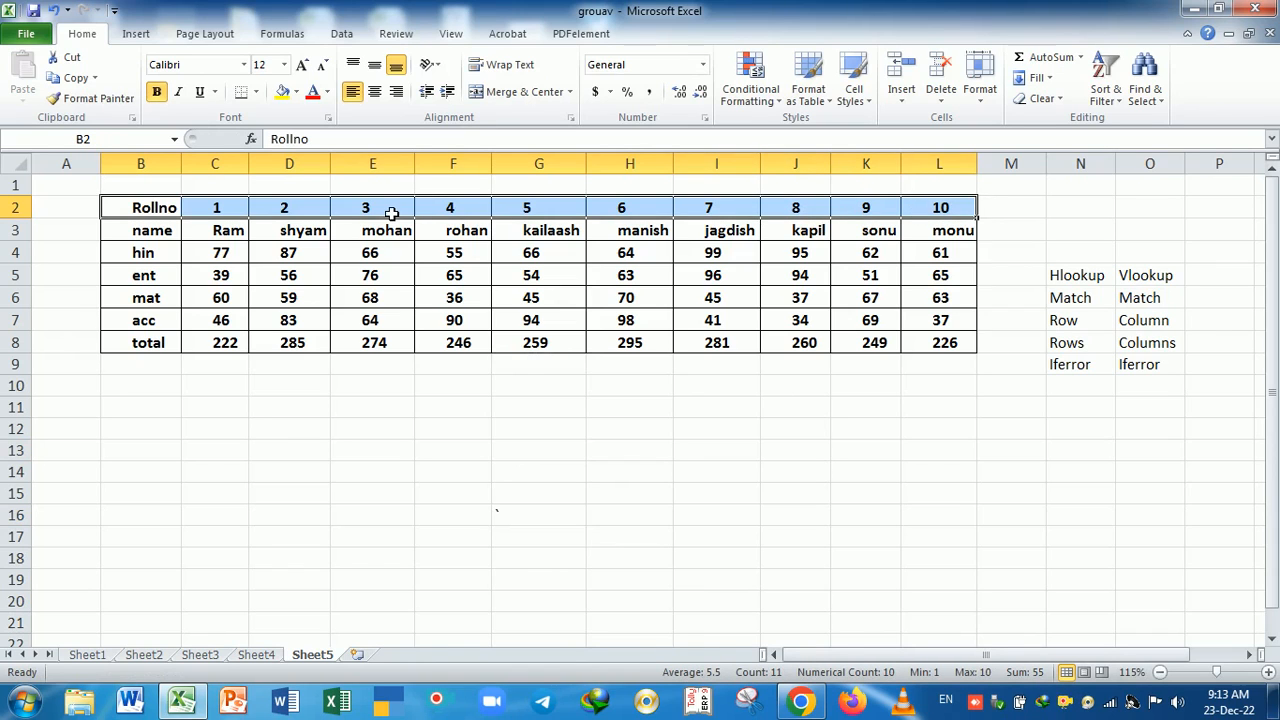
left_click(392, 213)
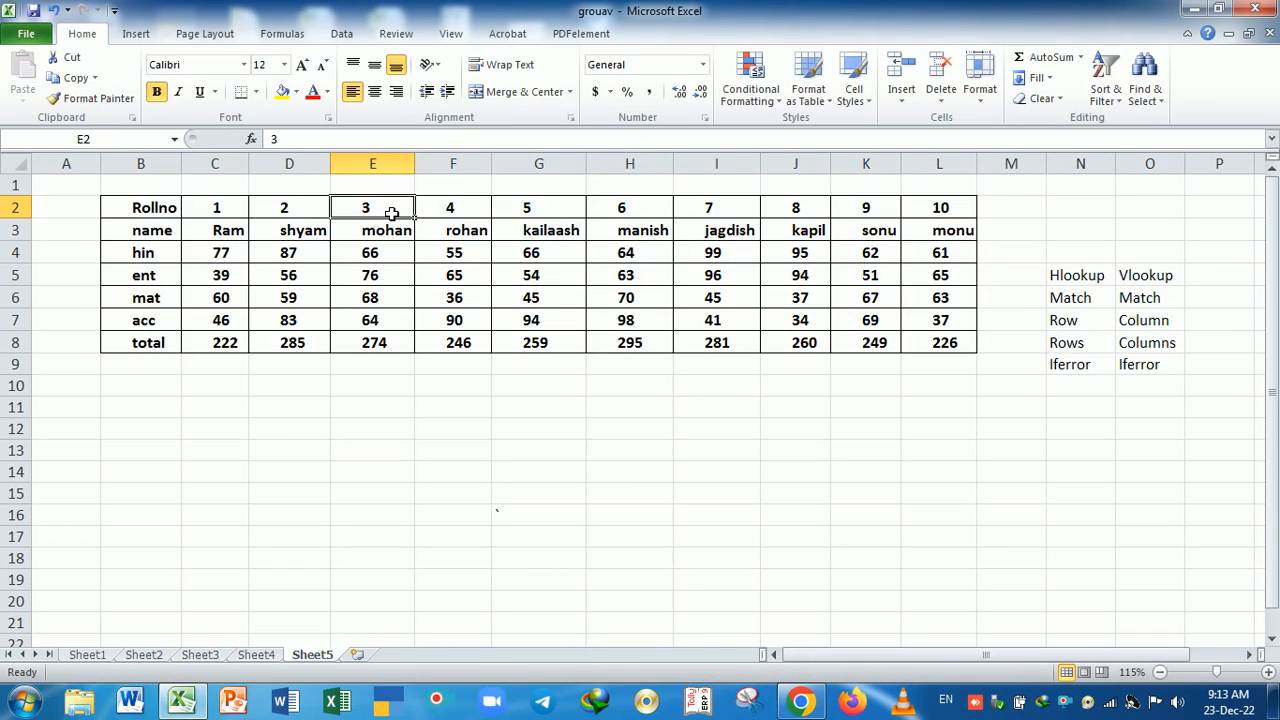
left_click_drag(392, 213, 374, 344)
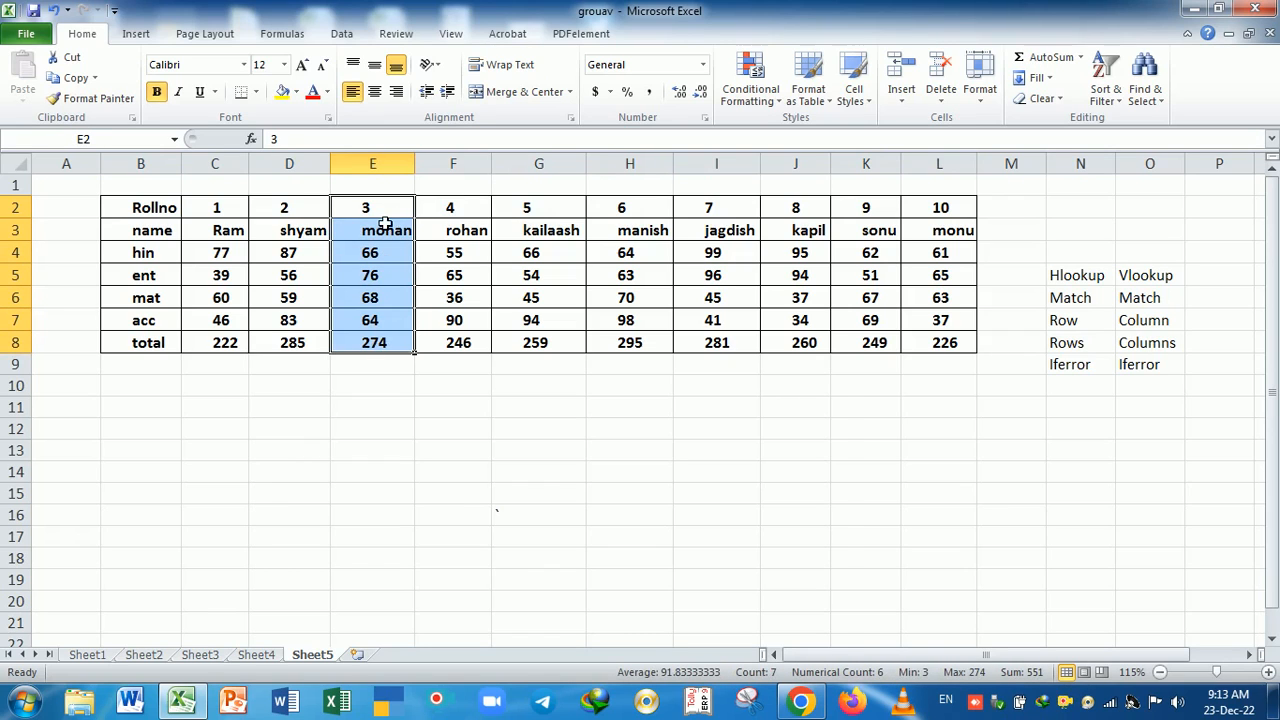
left_click(385, 218)
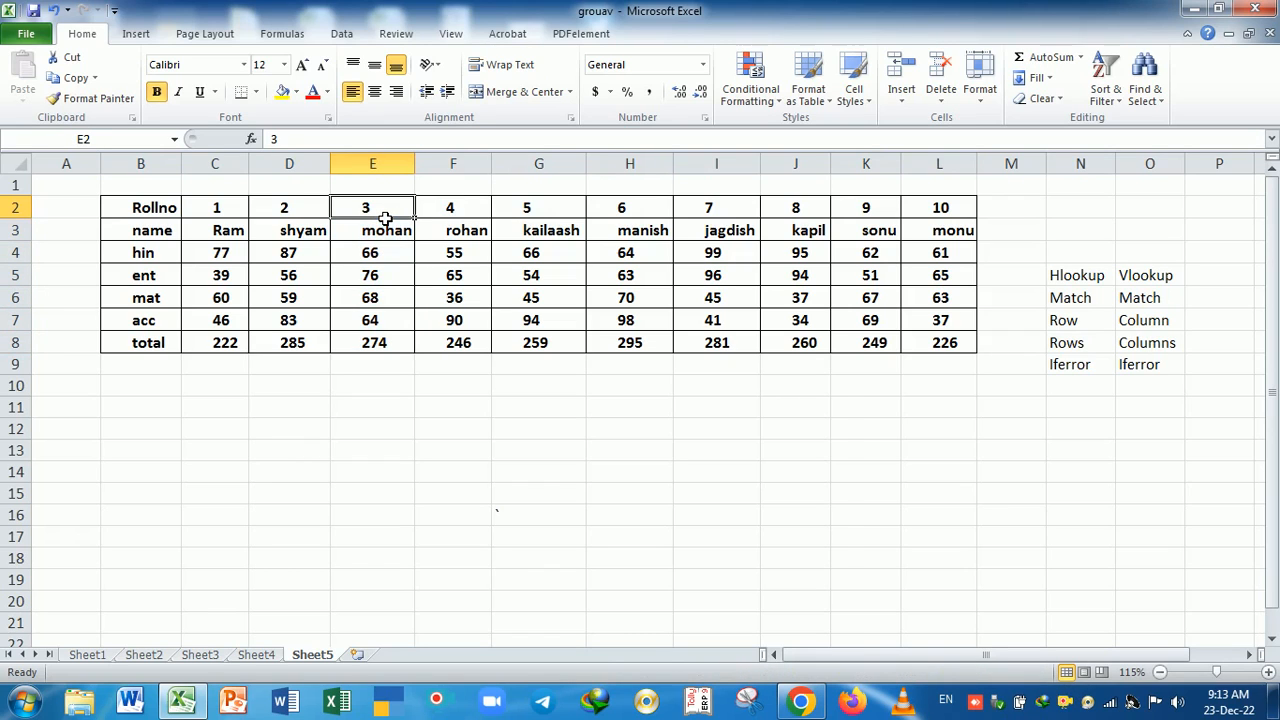
left_click(385, 240)
left_click(387, 260)
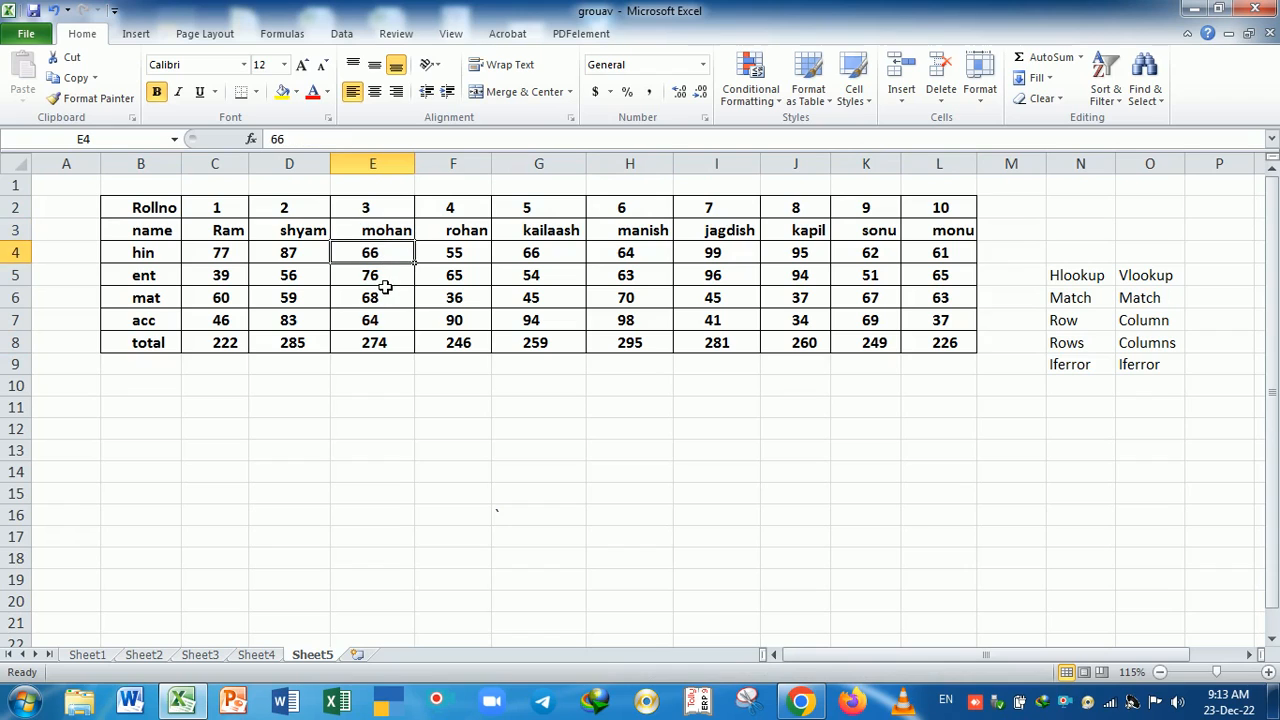
left_click(386, 286)
left_click_drag(386, 300, 386, 322)
left_click(383, 346)
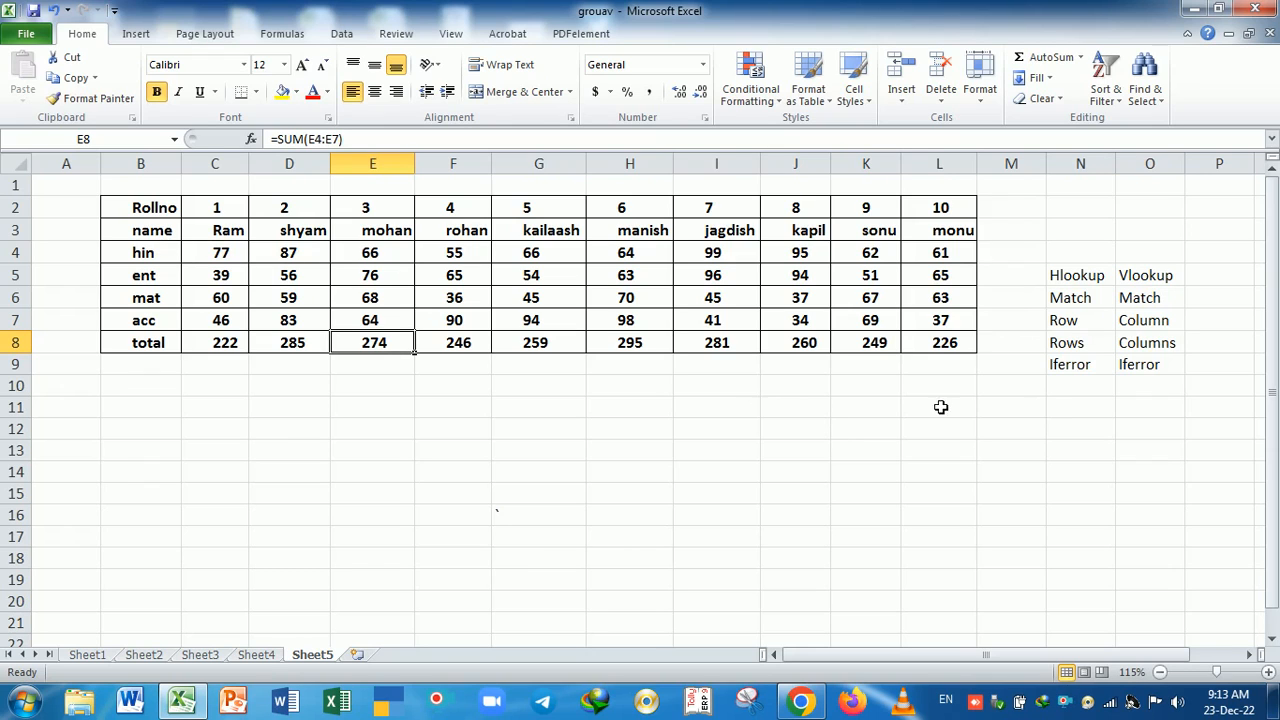
Copy the Hlookup label from N5 to cell E10 below the marks table.
left_click(1076, 279)
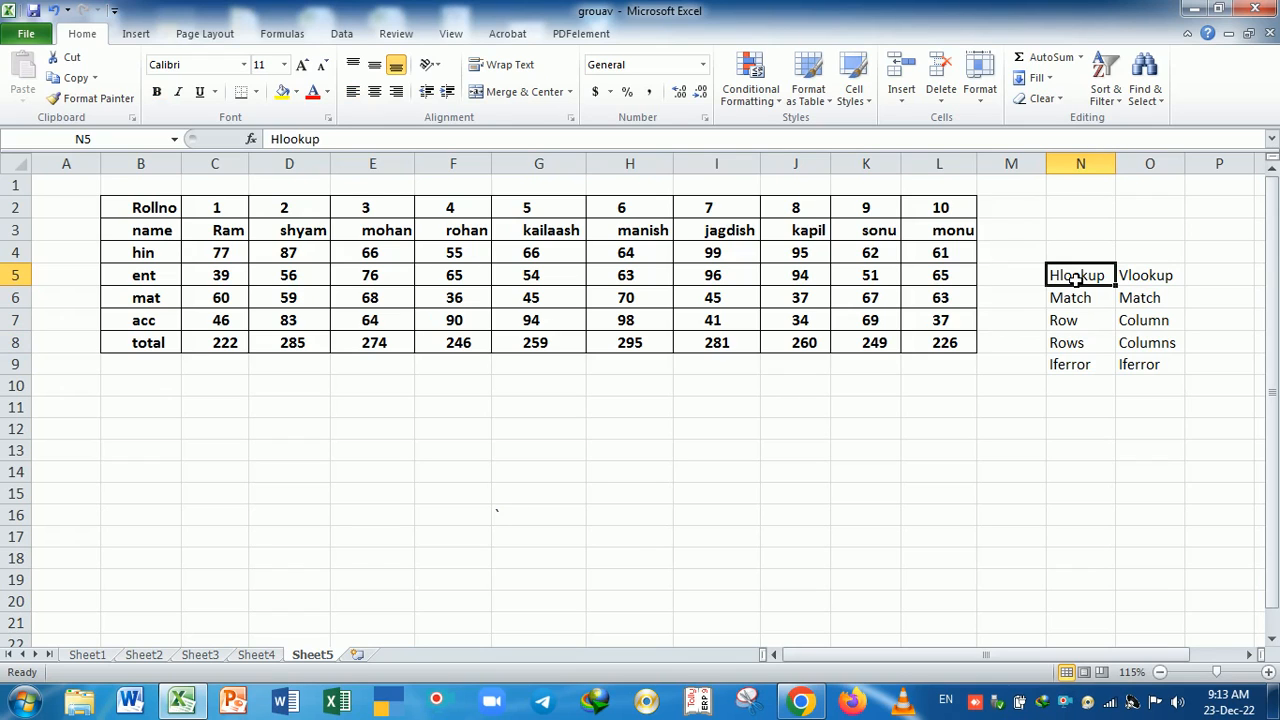
key("ctrl+c")
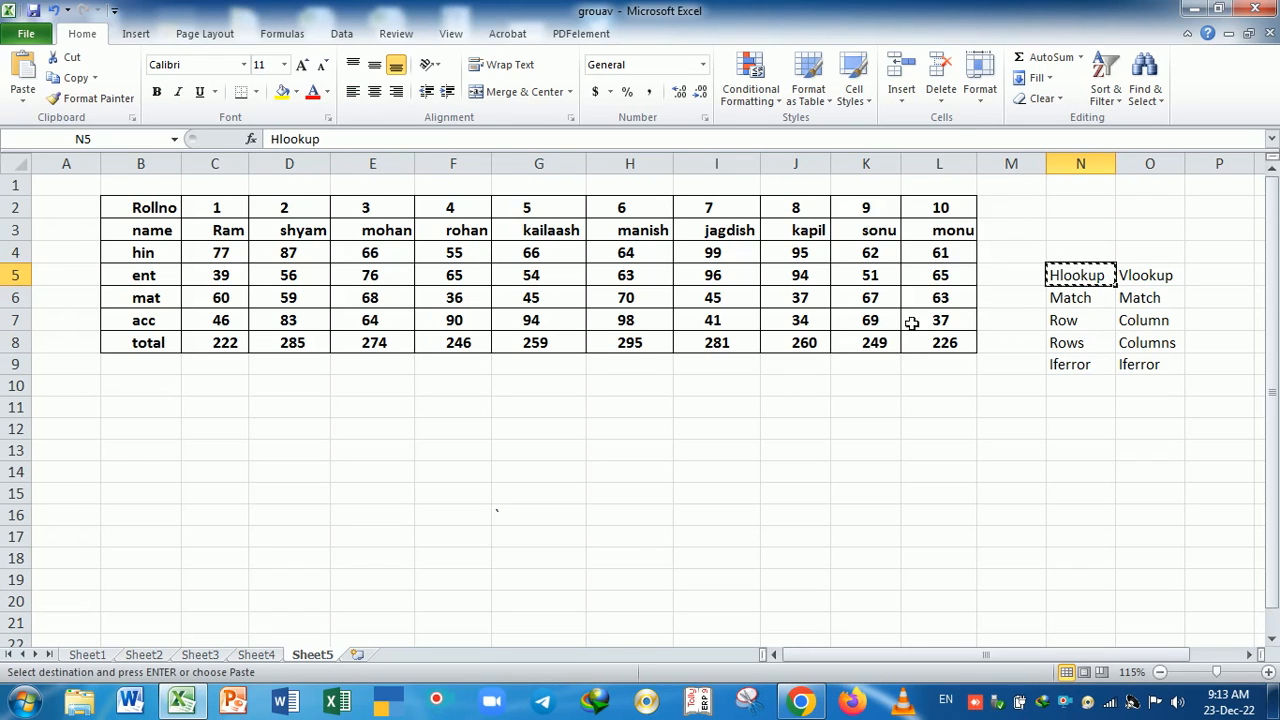
left_click(403, 404)
key("Return")
key("Return")
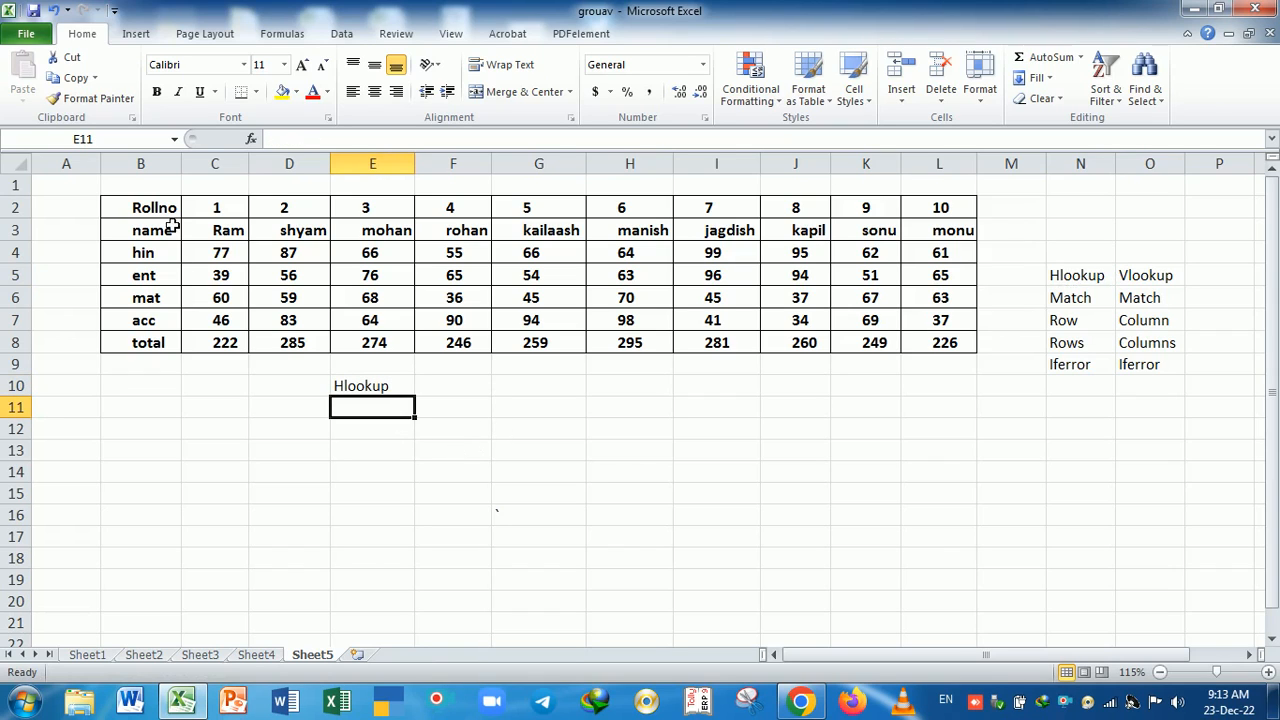
Copy the Rollno label and roll number 1 from B2:C2 to C11:D11 as the lookup input.
left_click_drag(172, 214, 207, 217)
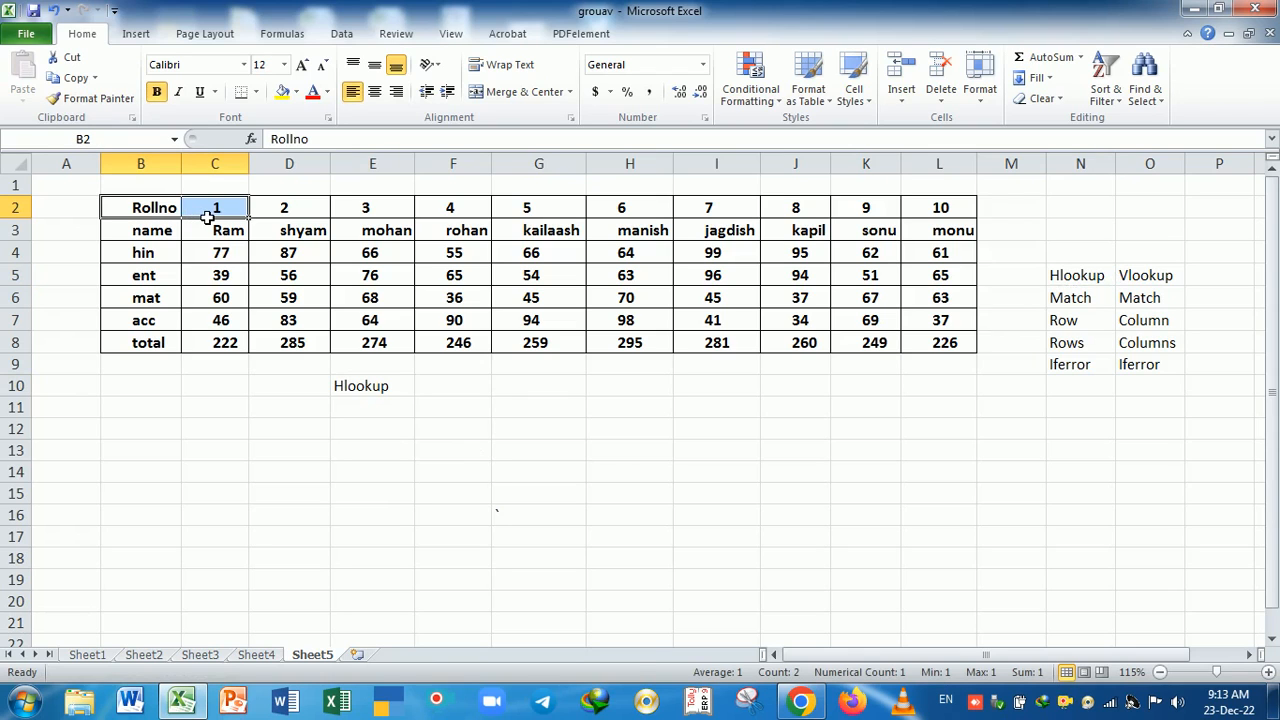
key("ctrl+c")
left_click(228, 413)
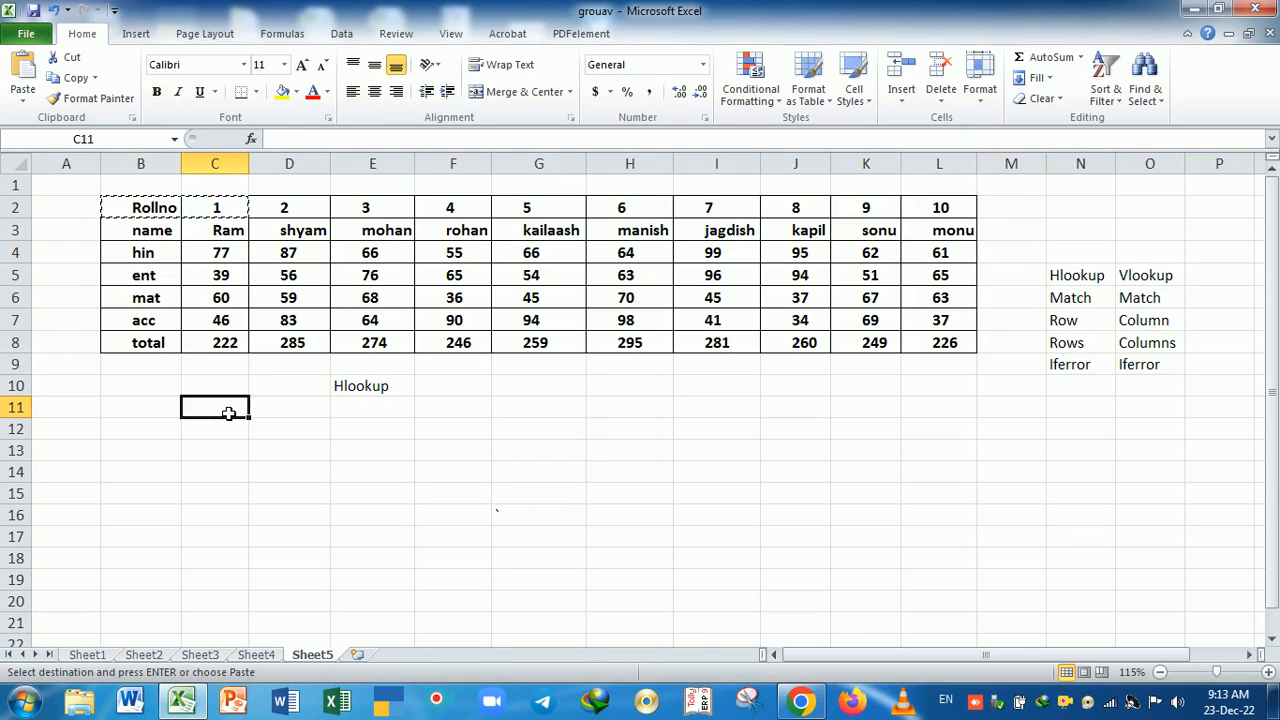
key("Return")
left_click(242, 469)
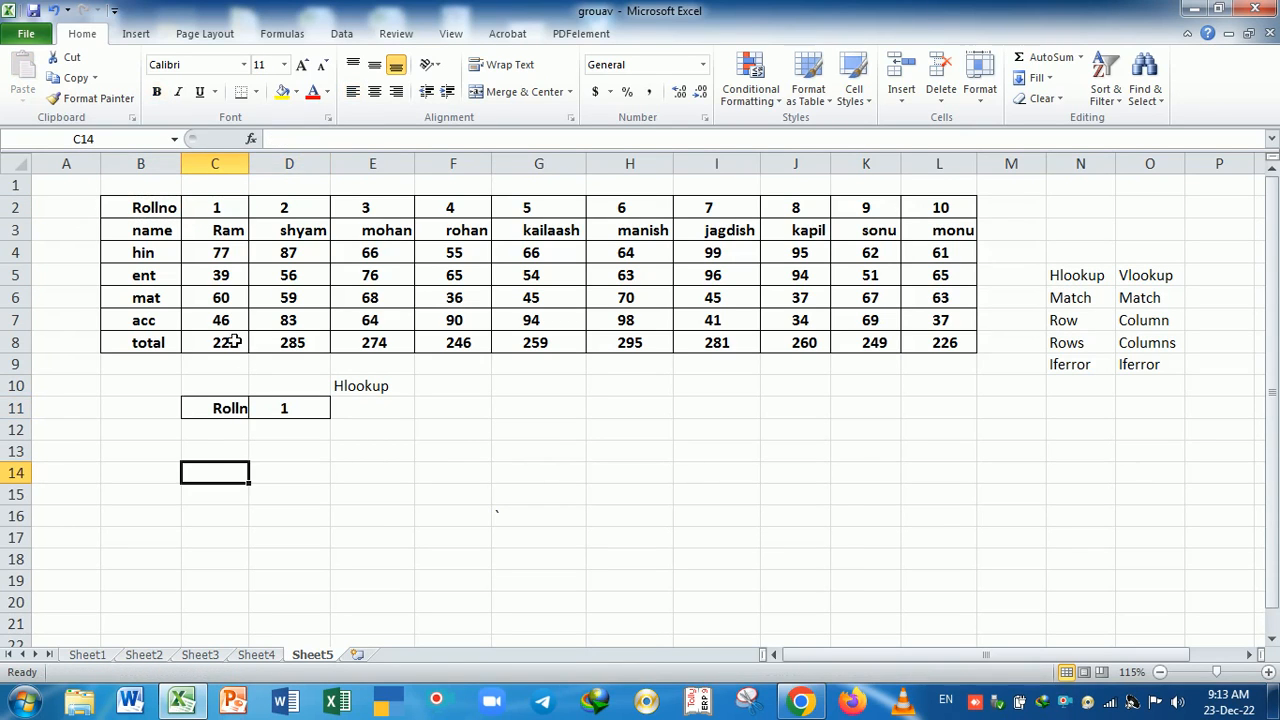
Correct the subject label in B5 to eng and widen column C slightly to fit the copied Rollno label.
double_click(165, 280)
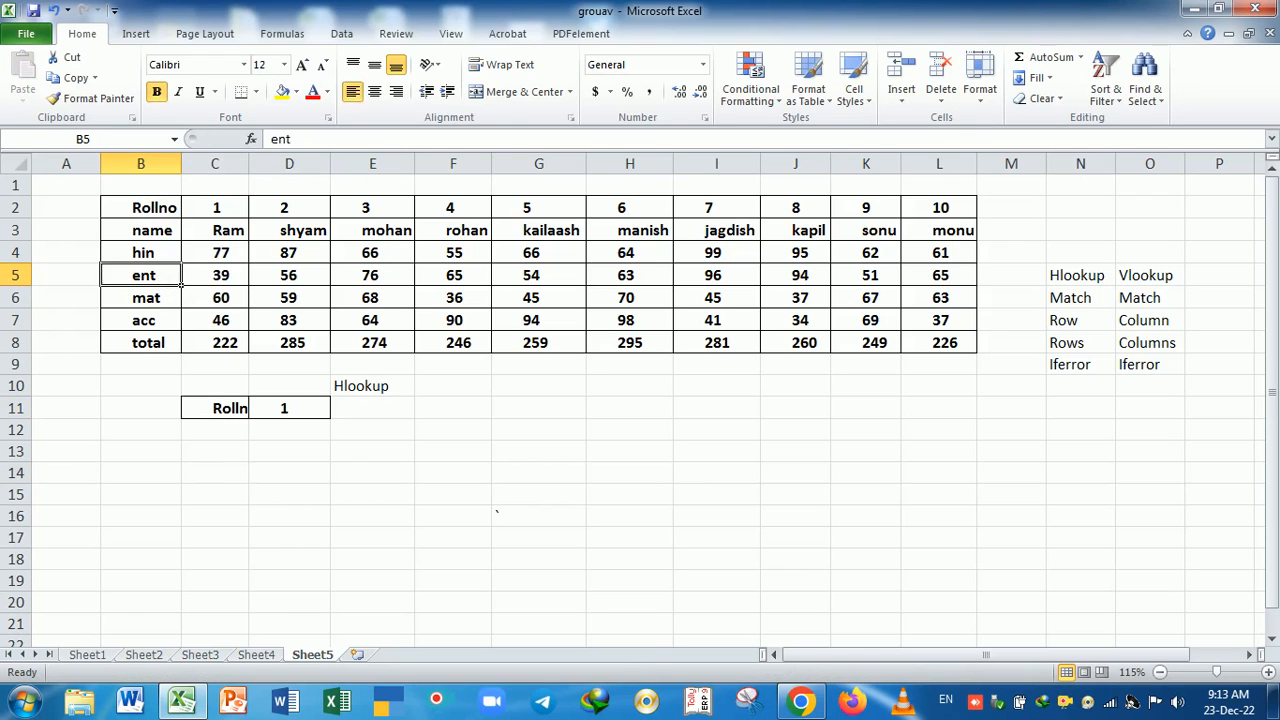
type("g")
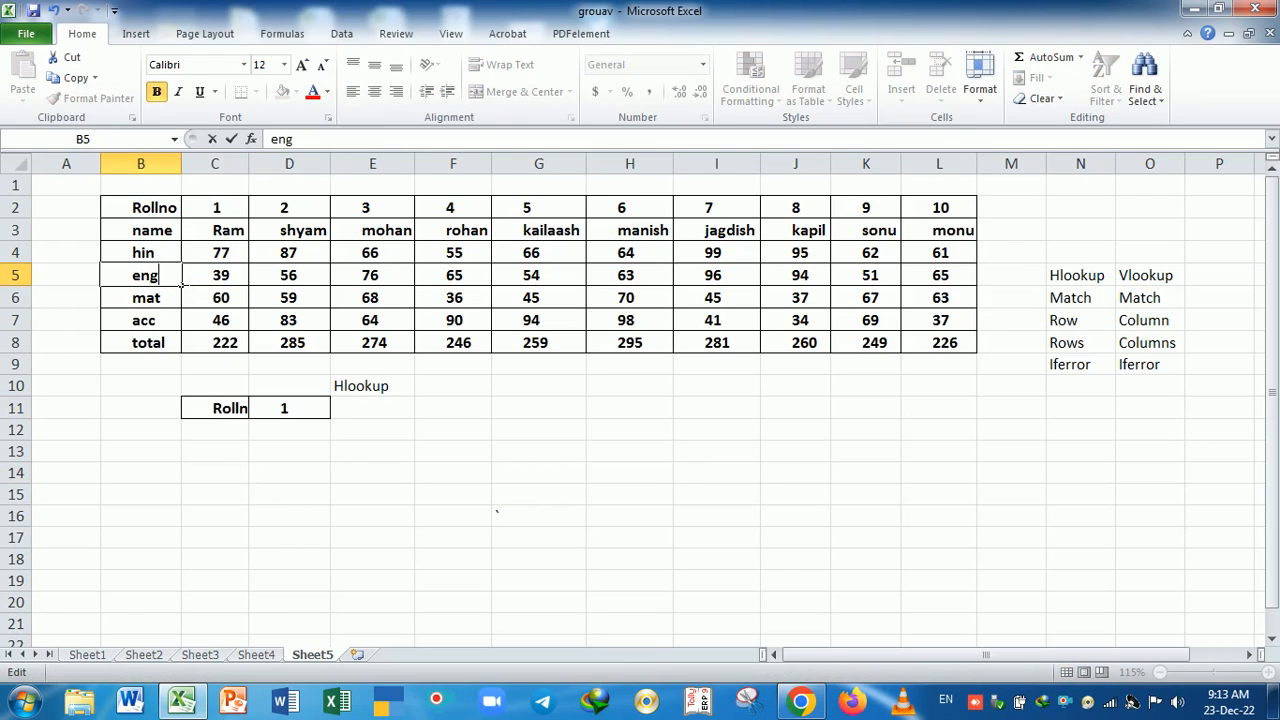
key("Return")
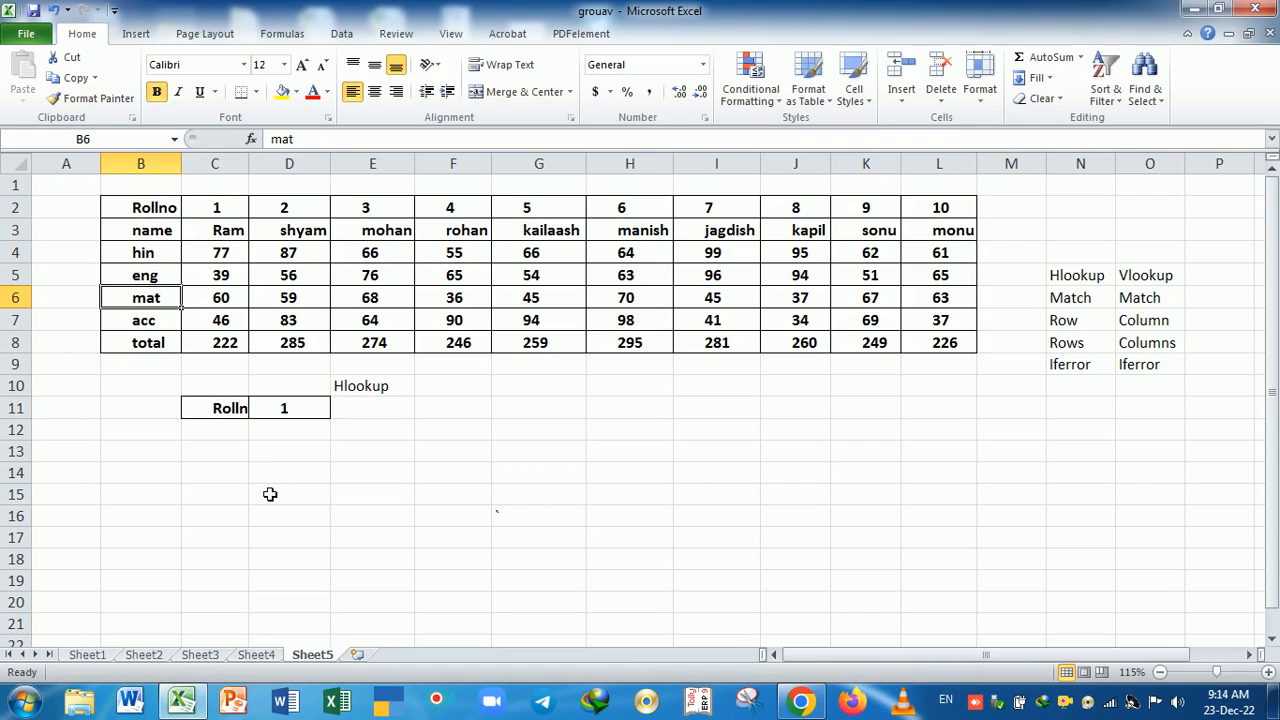
left_click_drag(252, 181, 262, 164)
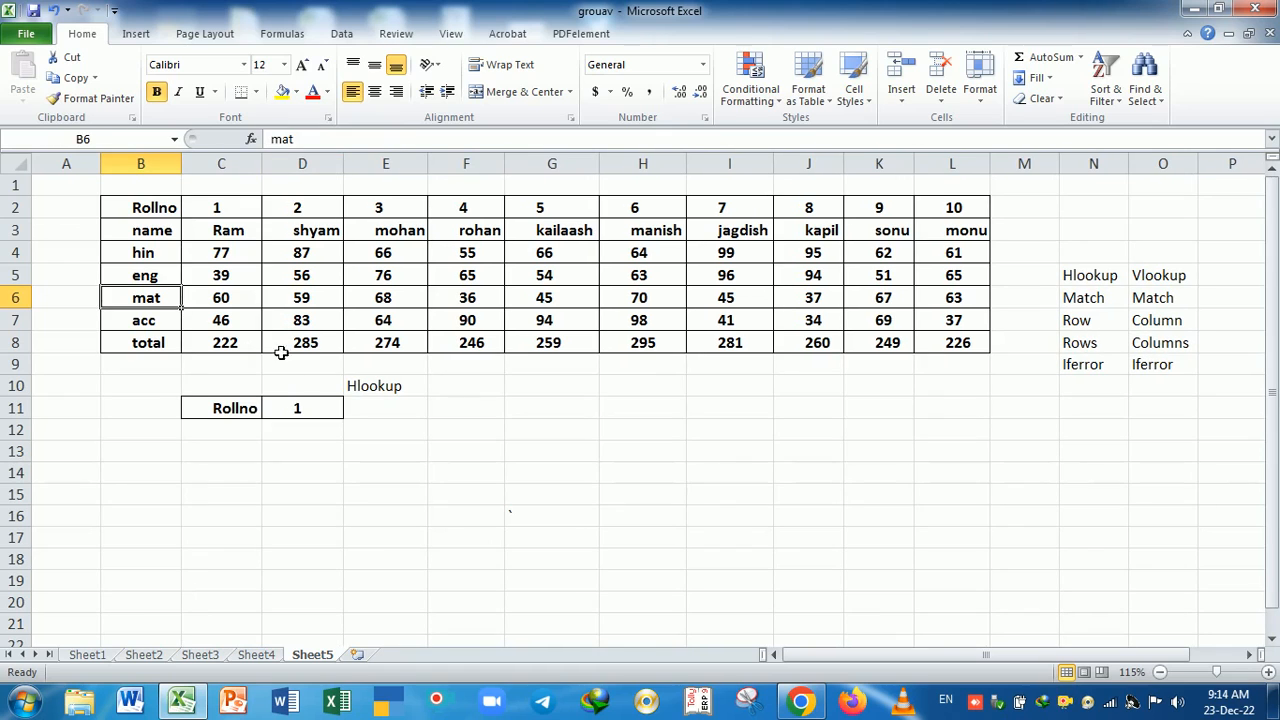
Review the lookup value in D11, the Rollno row B2:L2 and the full table range B2:L8.
left_click(283, 456)
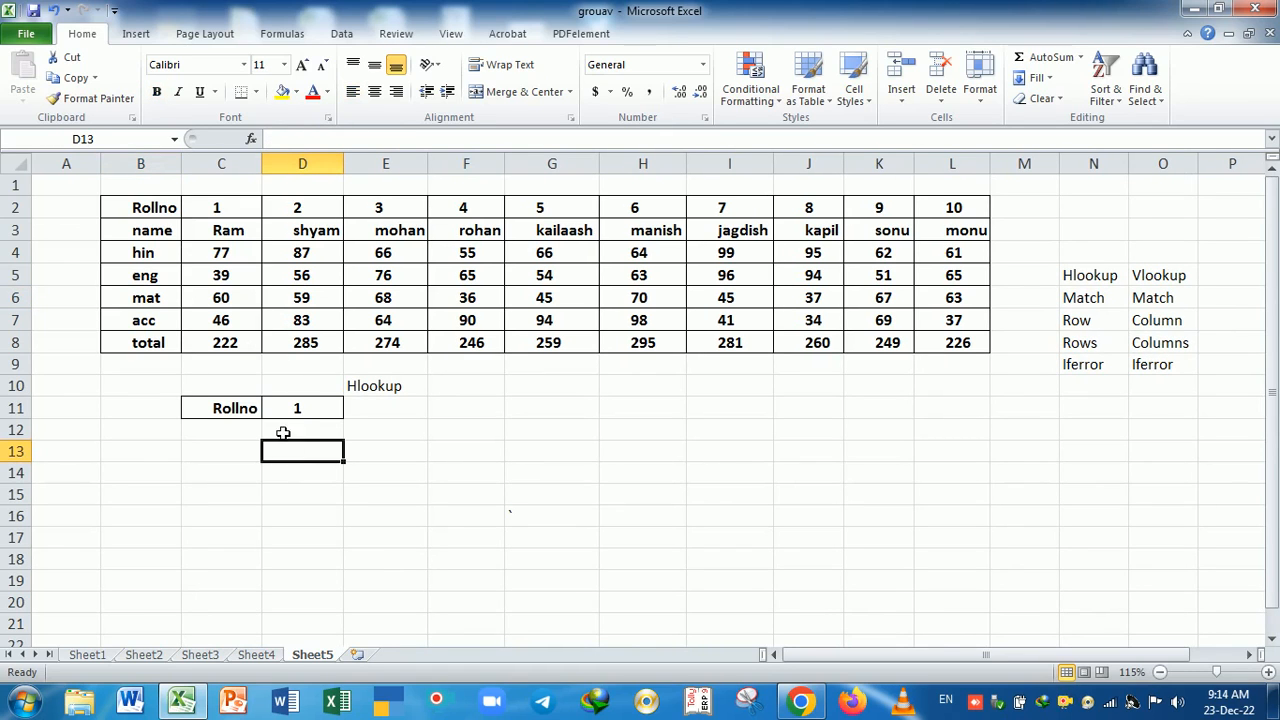
left_click(285, 414)
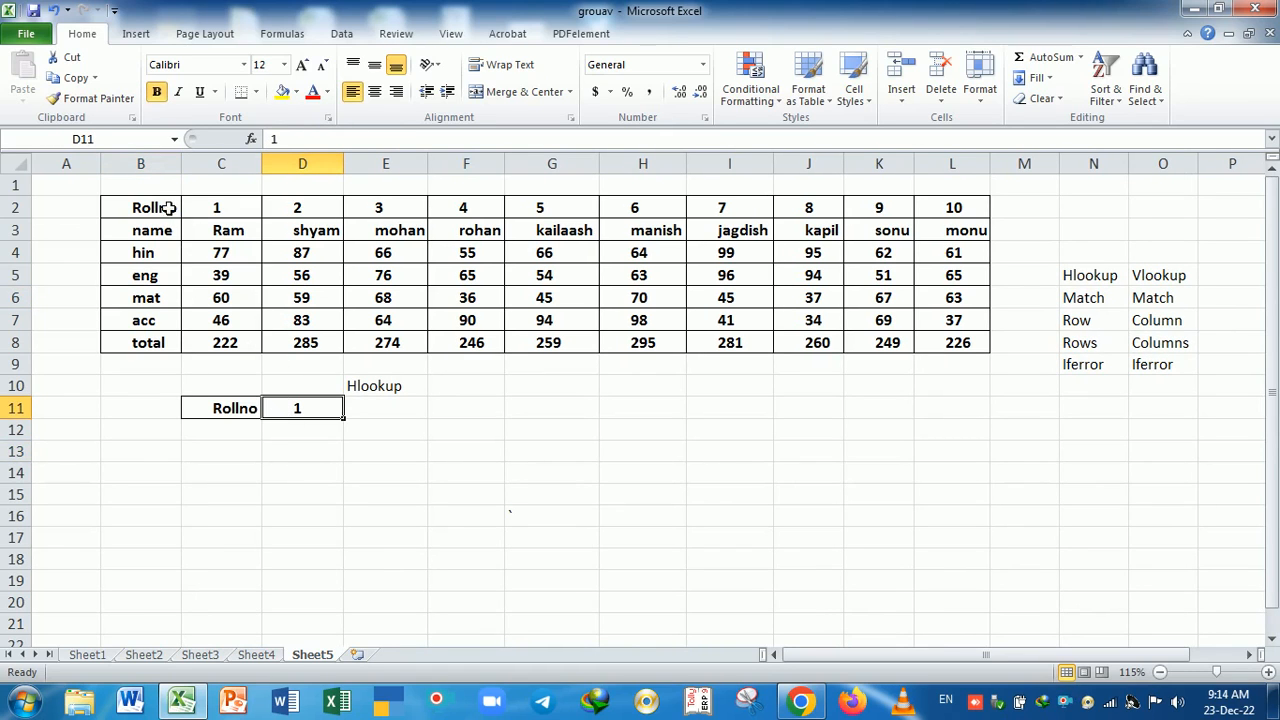
left_click_drag(170, 209, 936, 217)
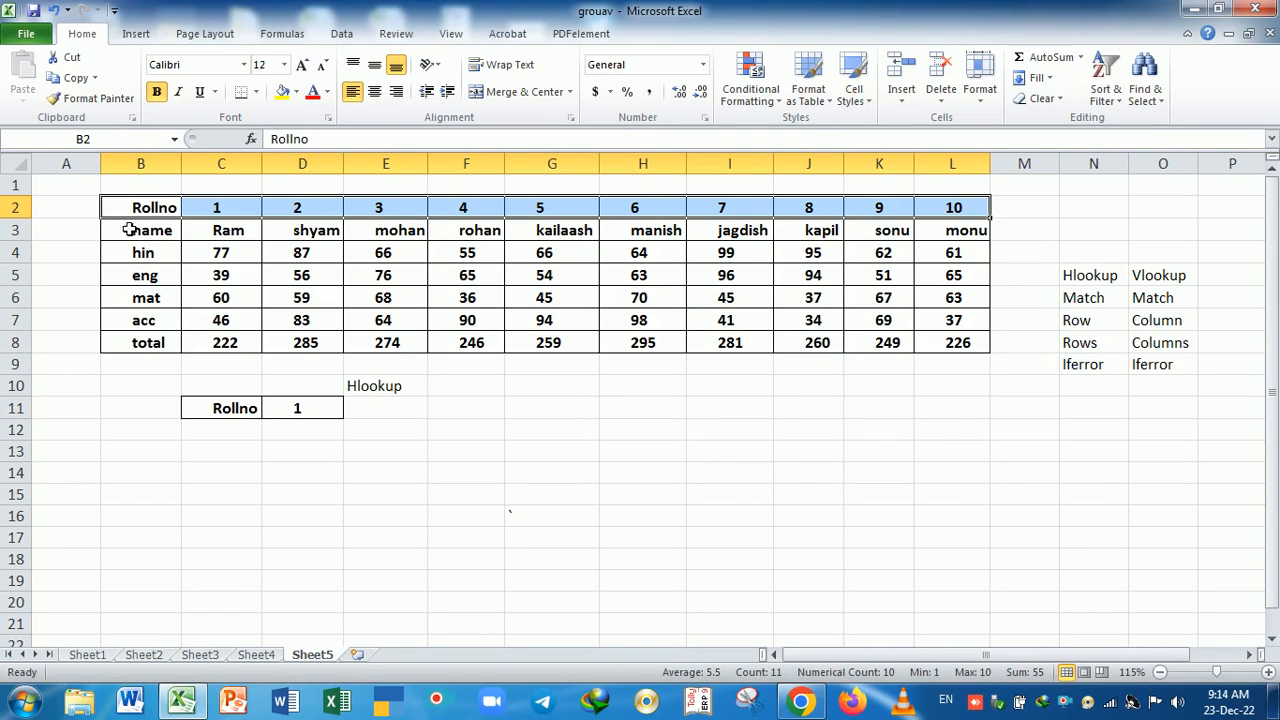
left_click(255, 278)
left_click_drag(133, 208, 950, 350)
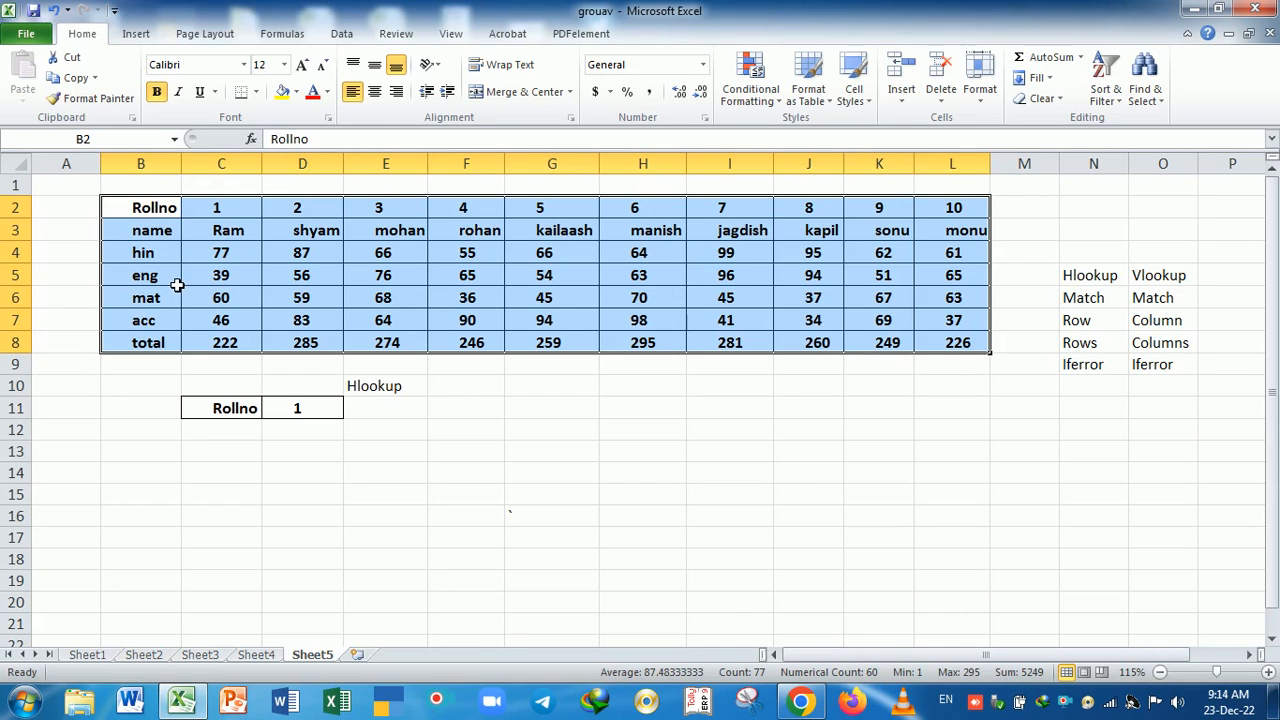
left_click(362, 480)
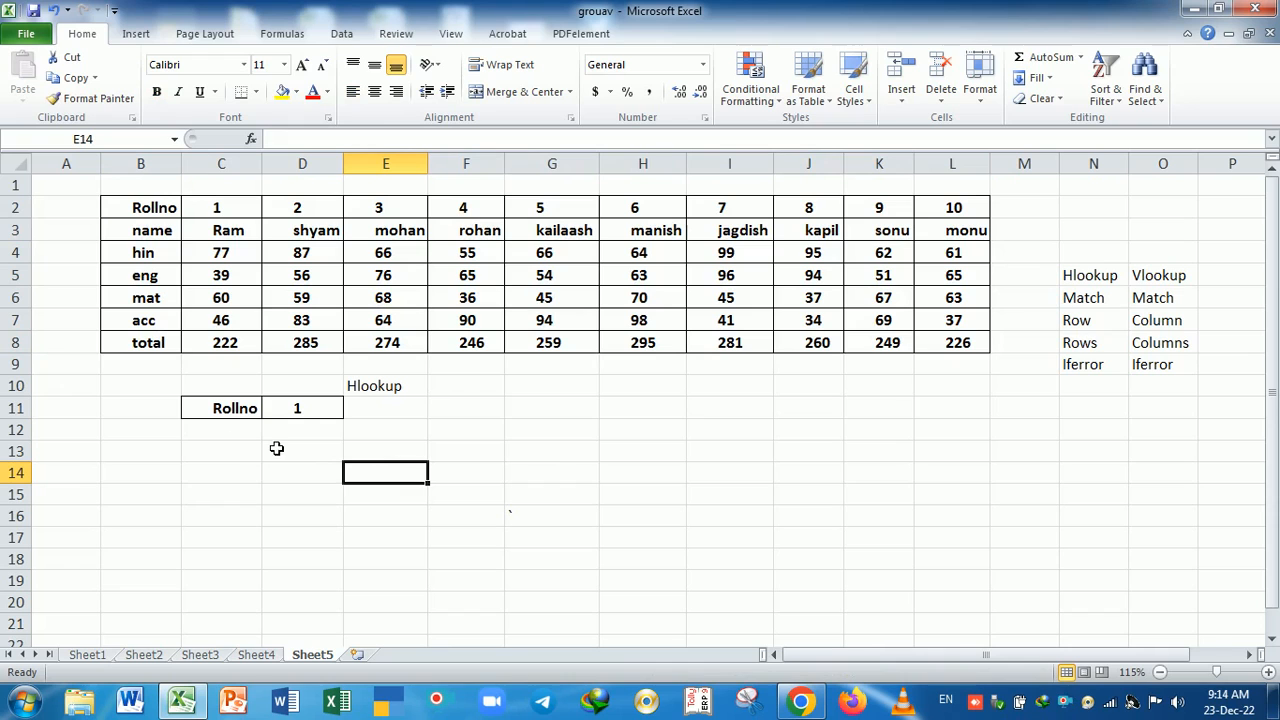
Begin an HLOOKUP formula in E12 below the Hlookup label, using the roll number in D11 as the lookup value.
left_click(410, 437)
type("=")
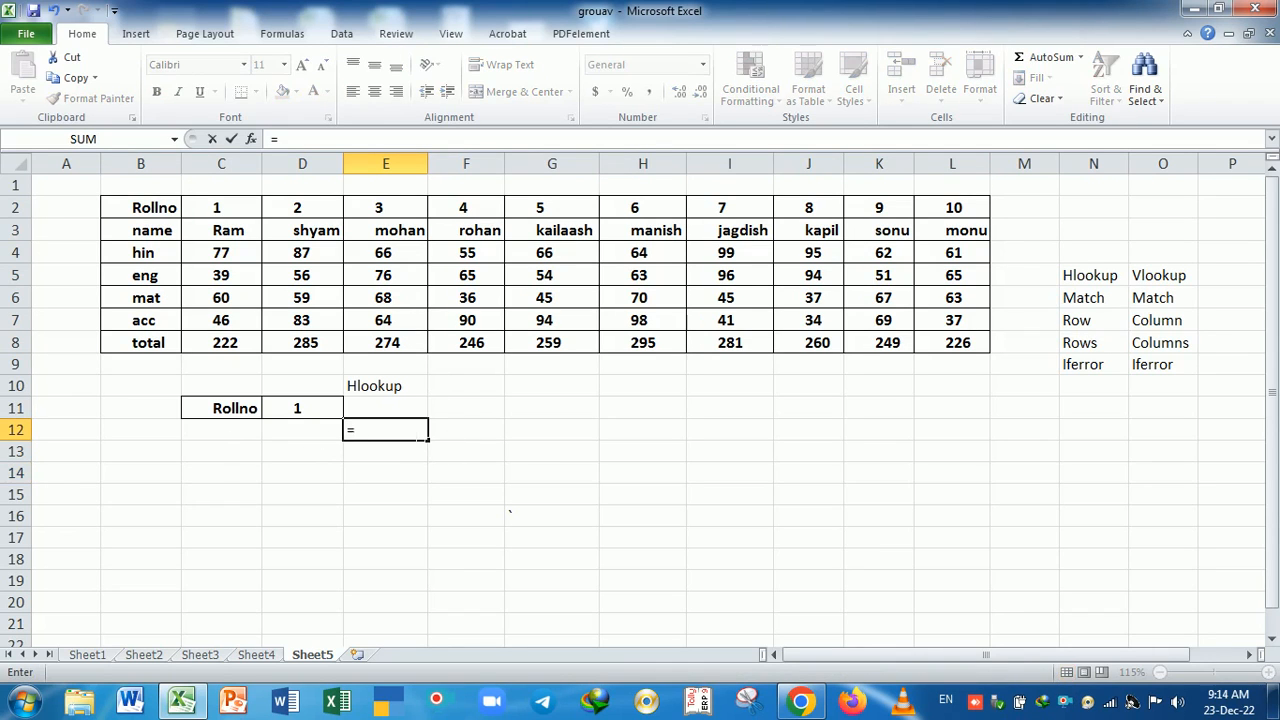
type("hl")
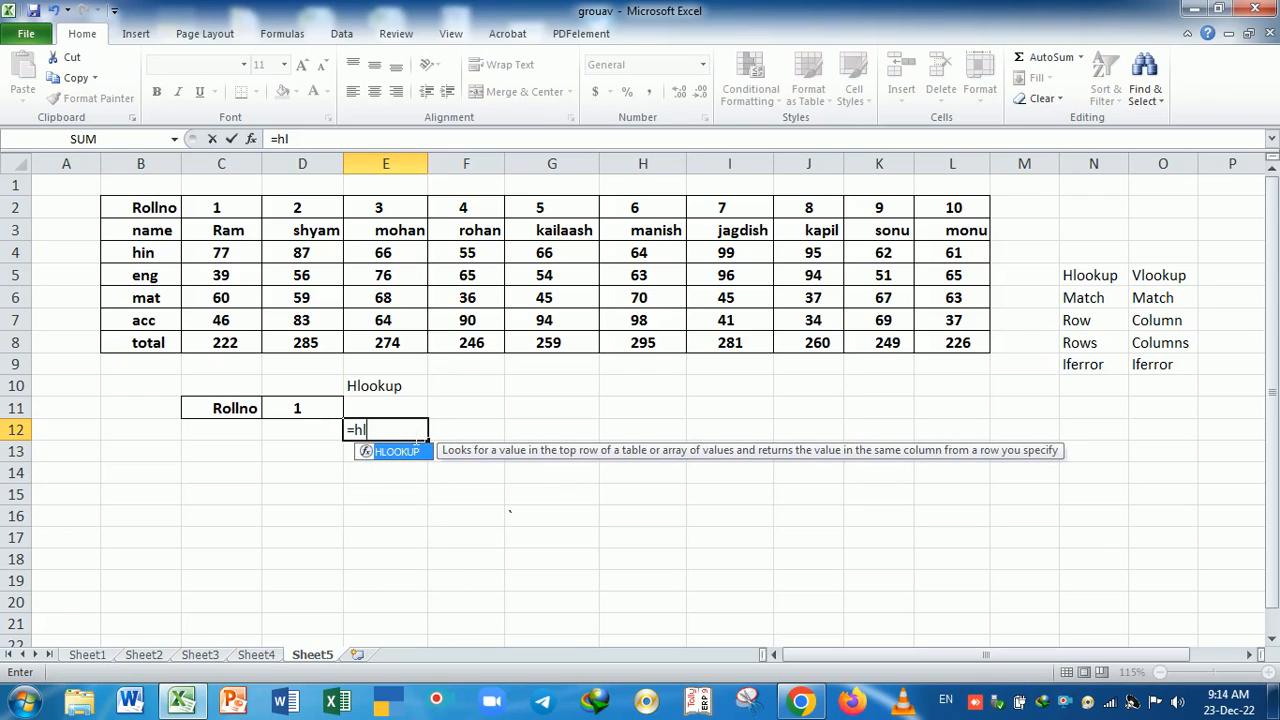
key("Tab")
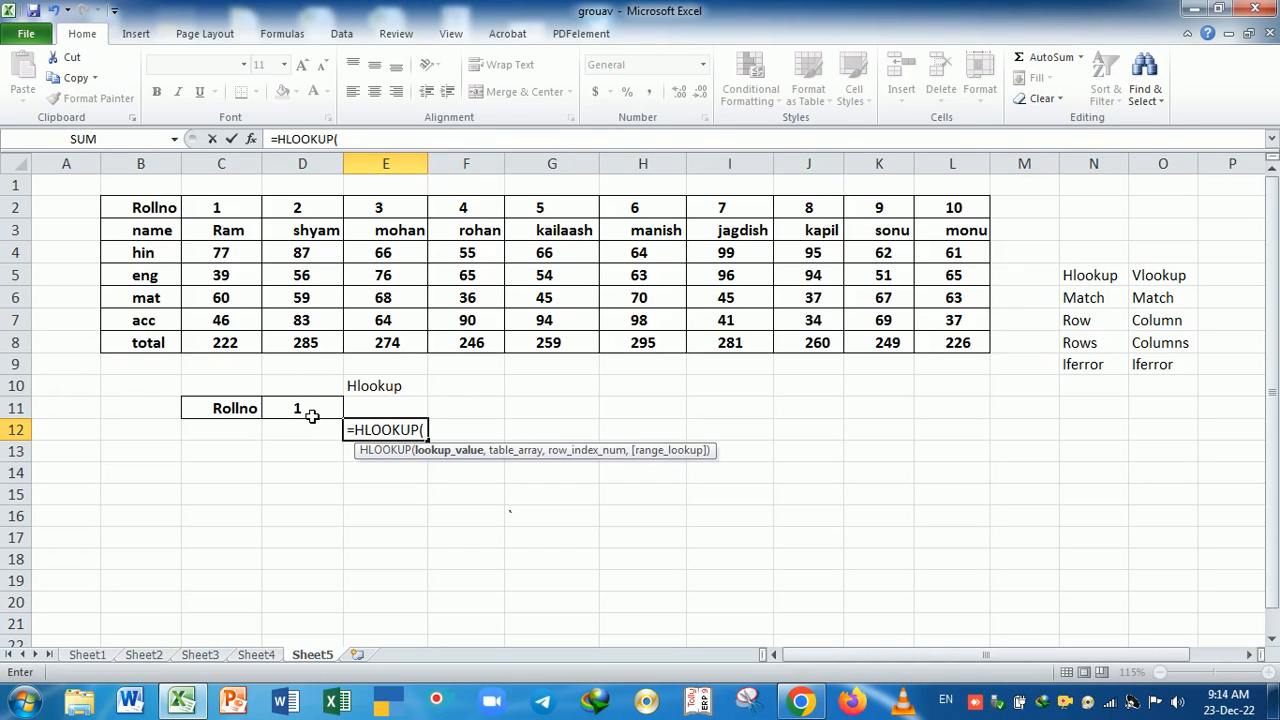
left_click(310, 414)
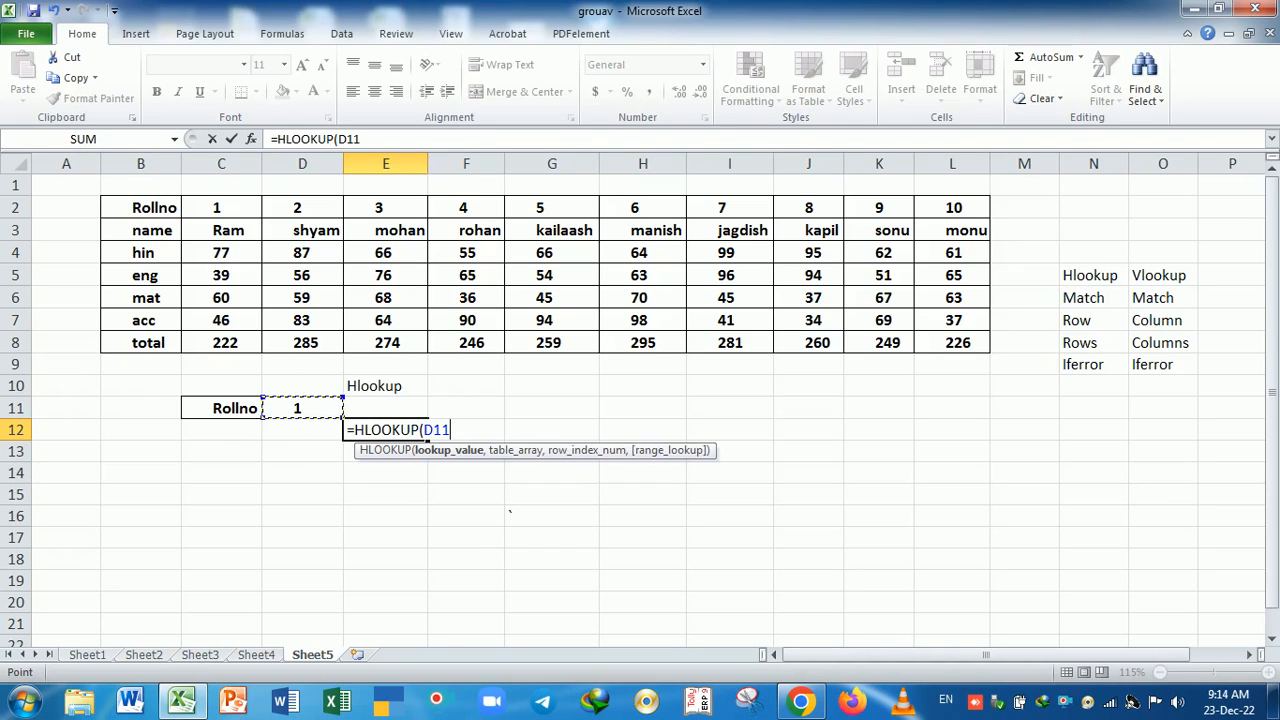
left_click_drag(550, 460, 523, 510)
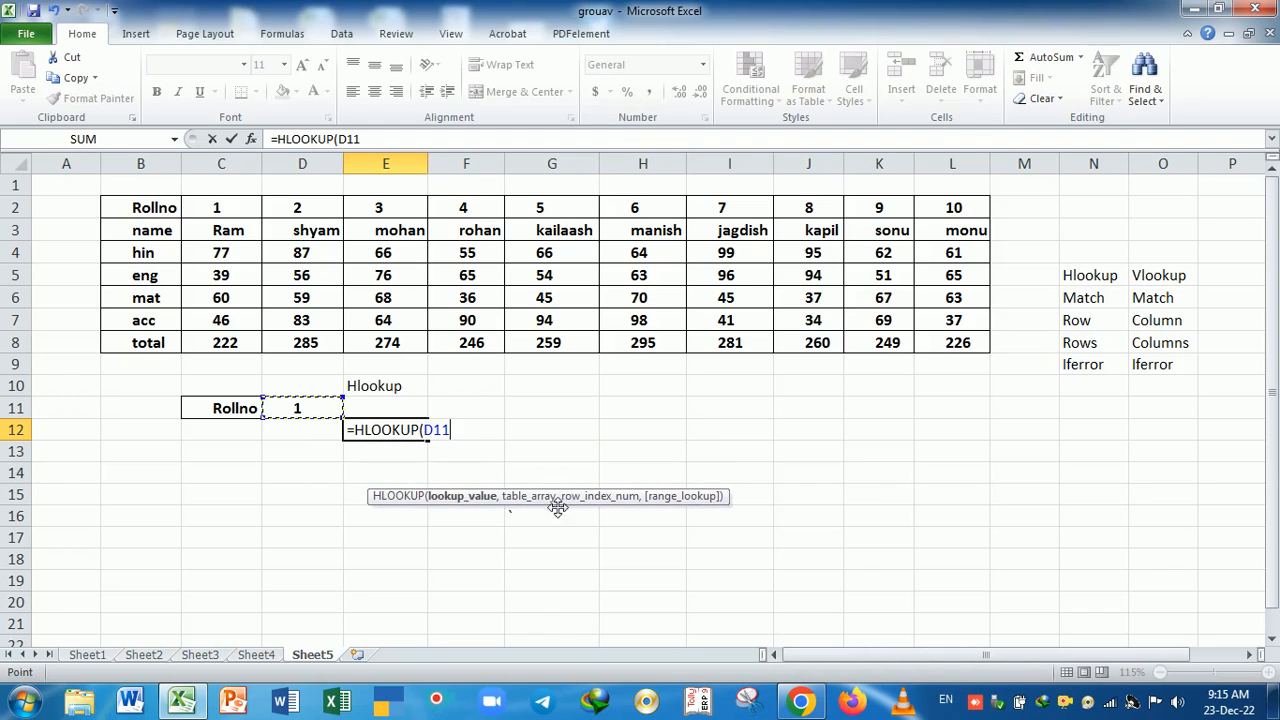
type(",")
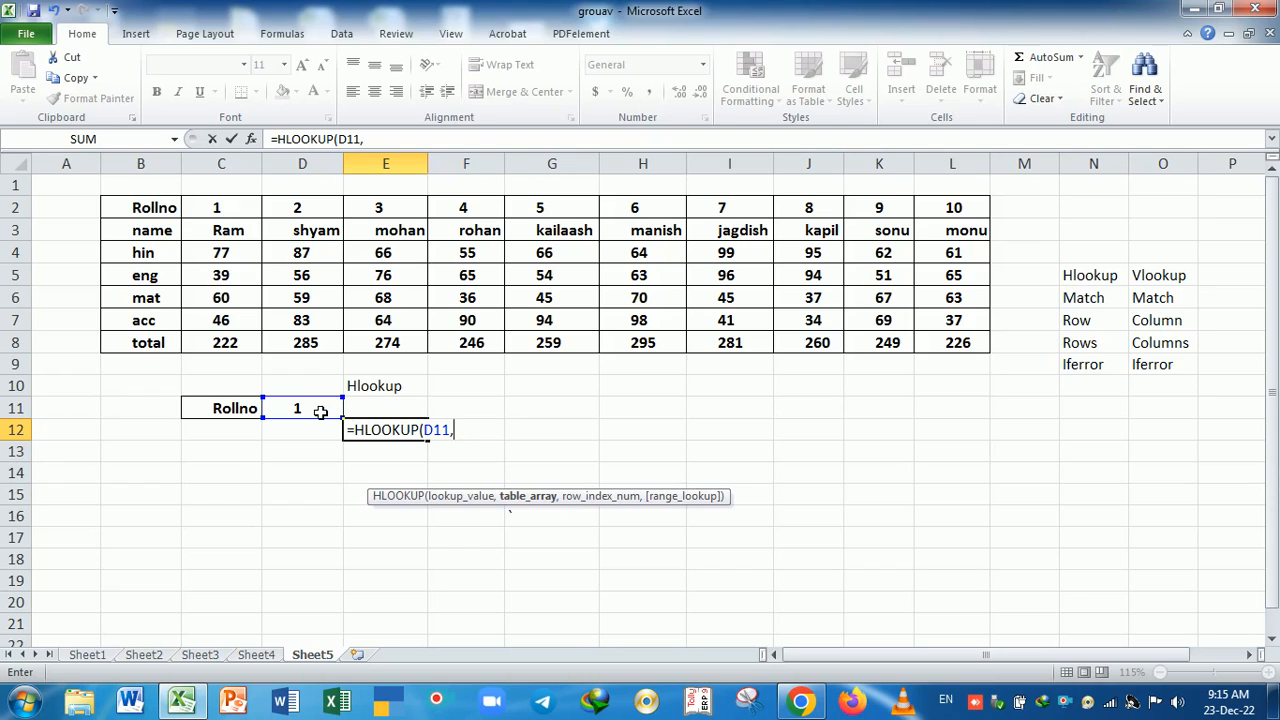
Complete the E12 formula with table range B2:L8, row index 4 and 0 for an exact match.
left_click(161, 208)
left_click_drag(161, 208, 222, 230)
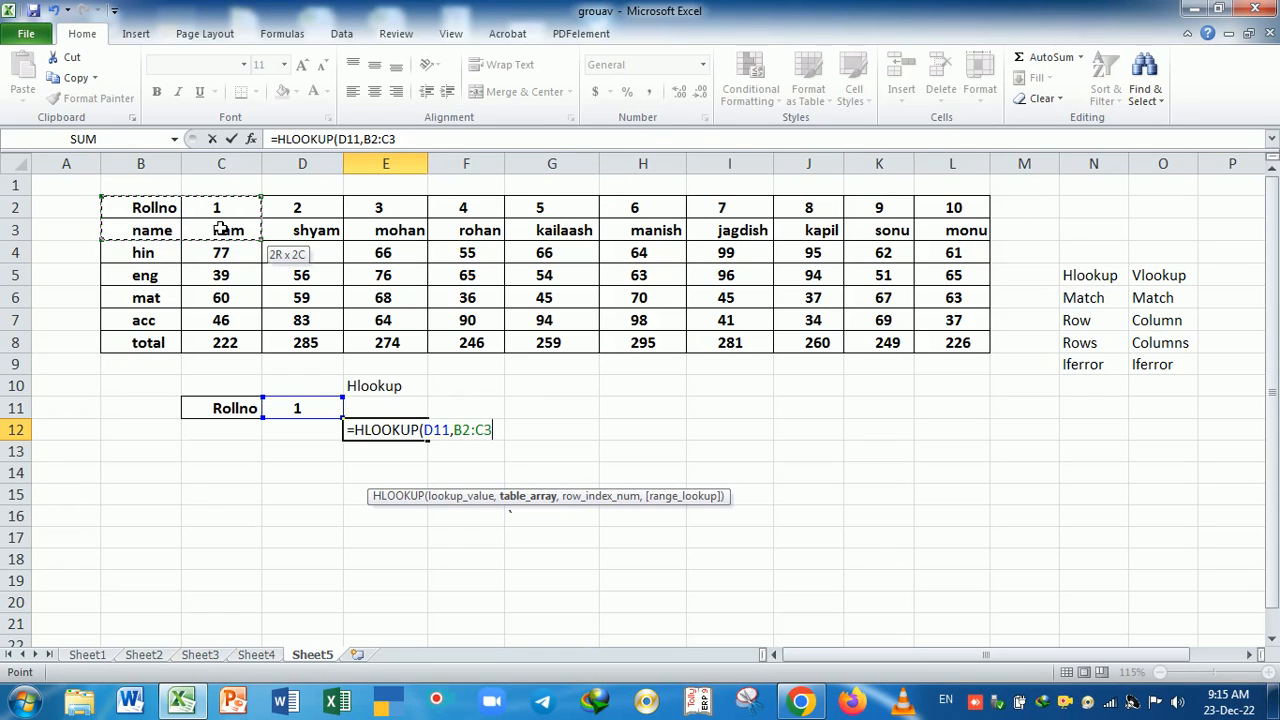
left_click_drag(226, 230, 971, 342)
type(",")
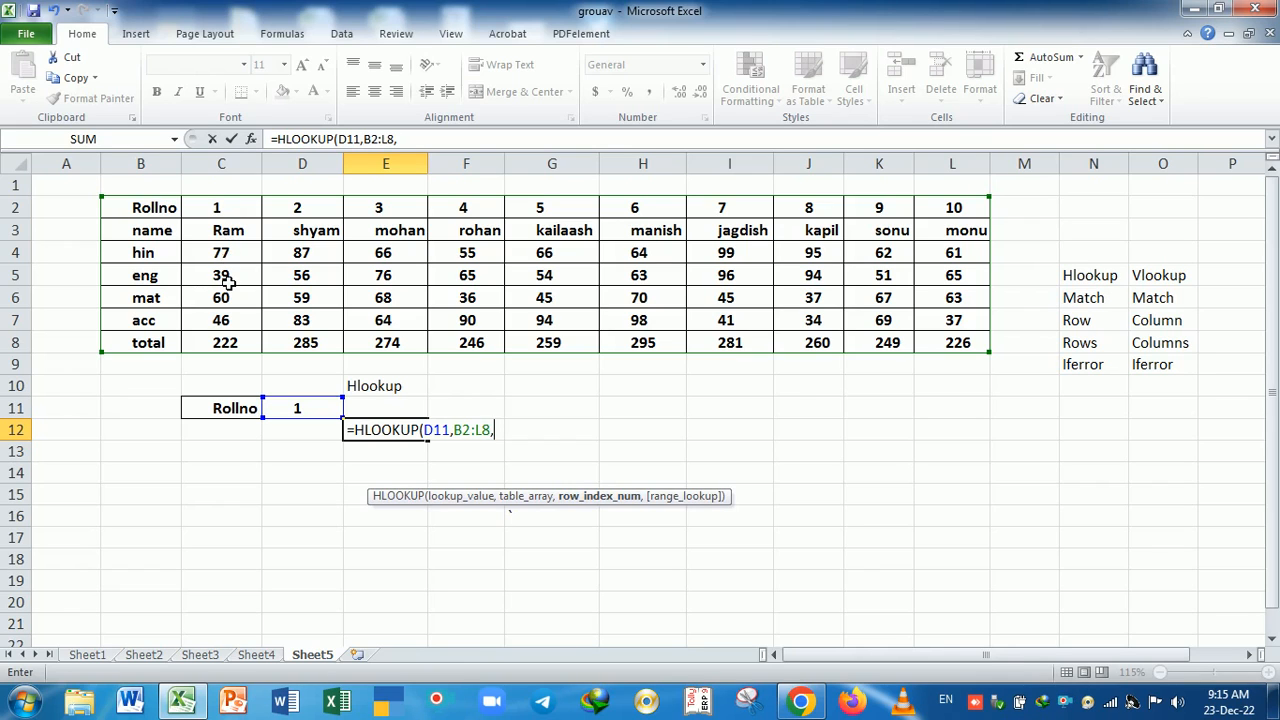
type("4,")
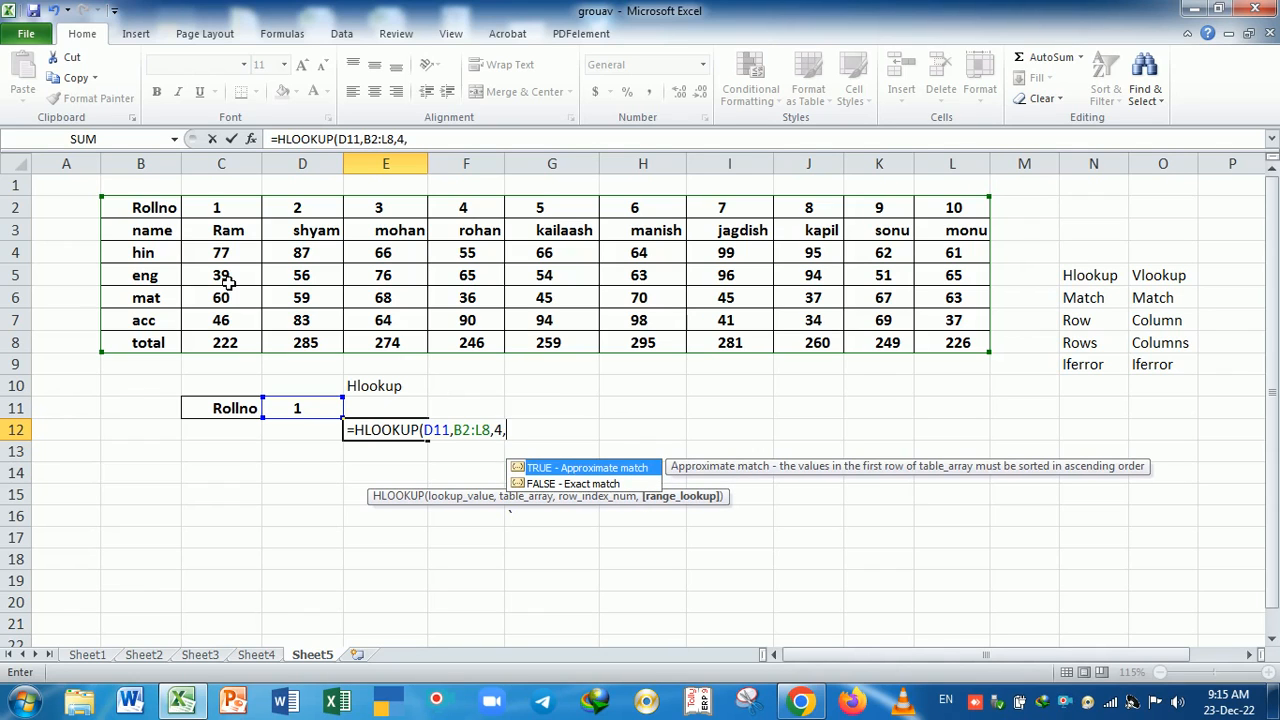
left_click(550, 488)
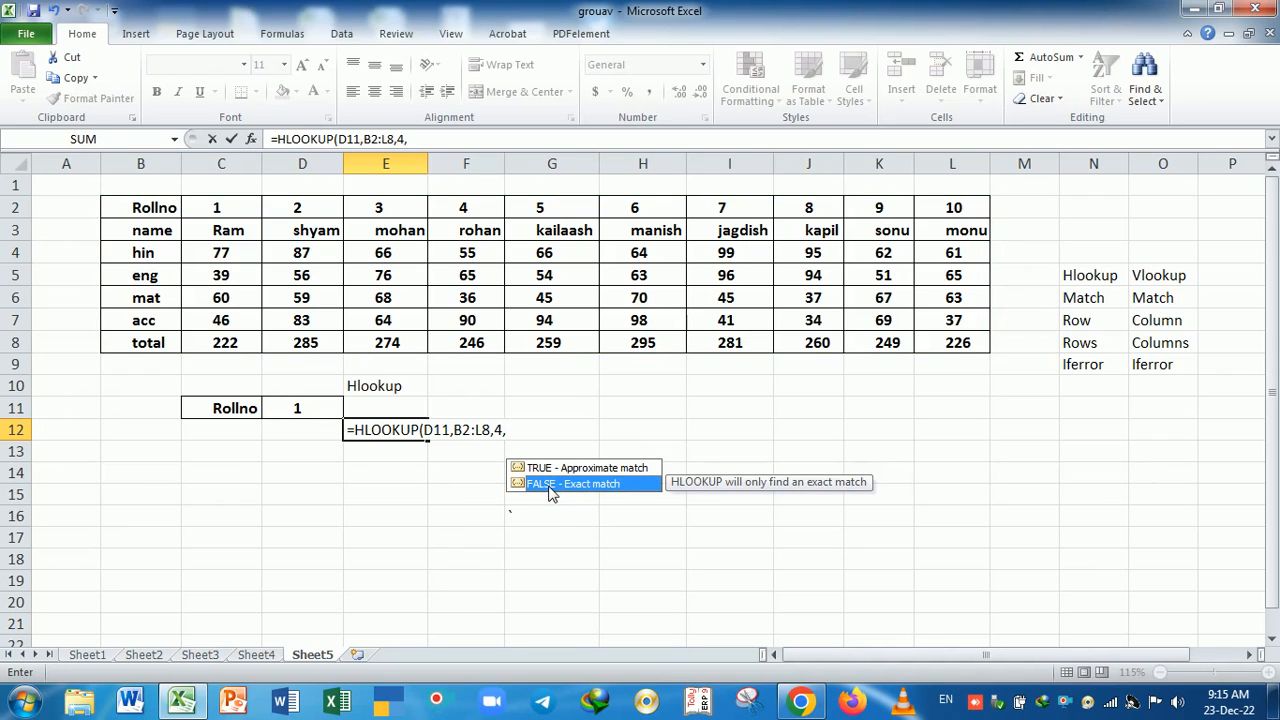
type("0")
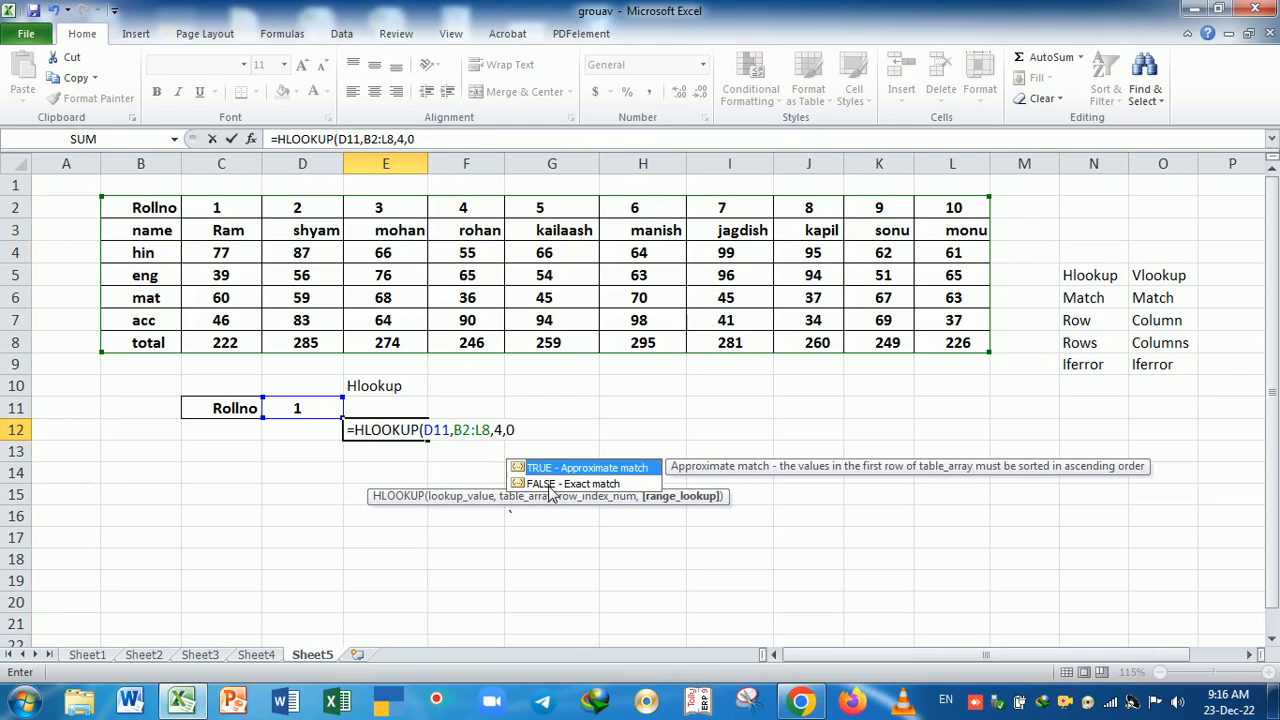
type(")")
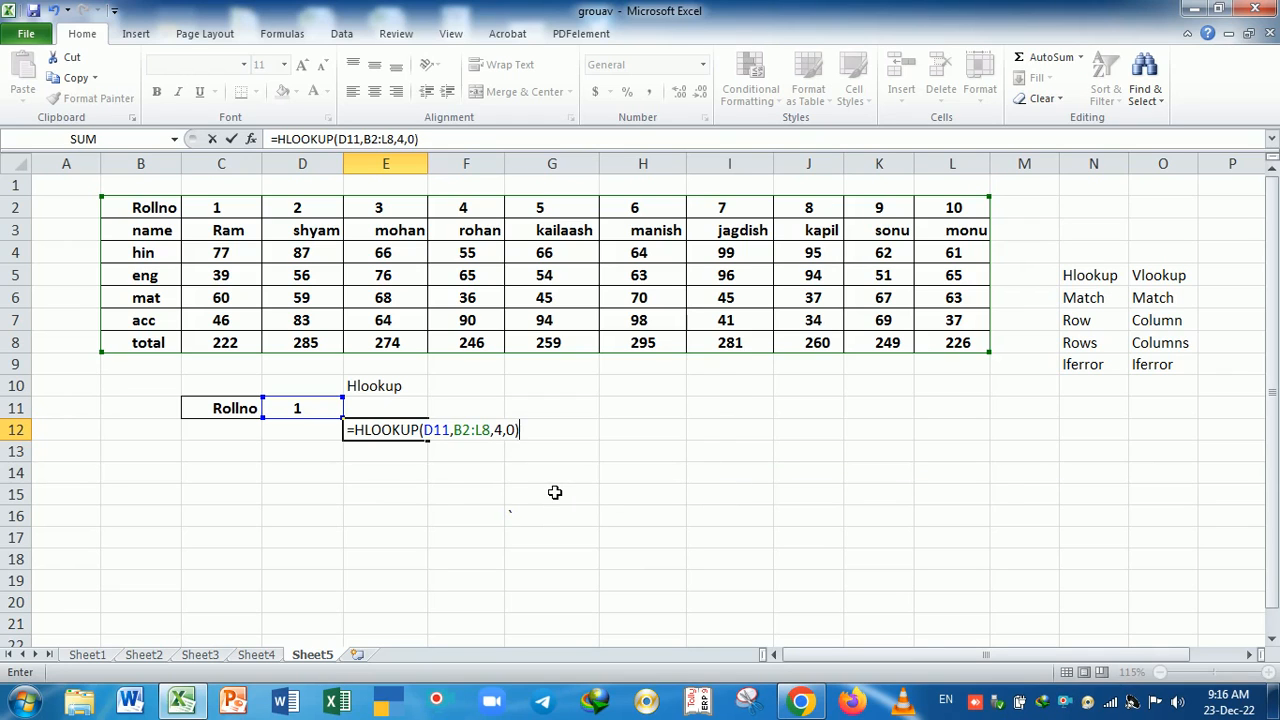
key("Return")
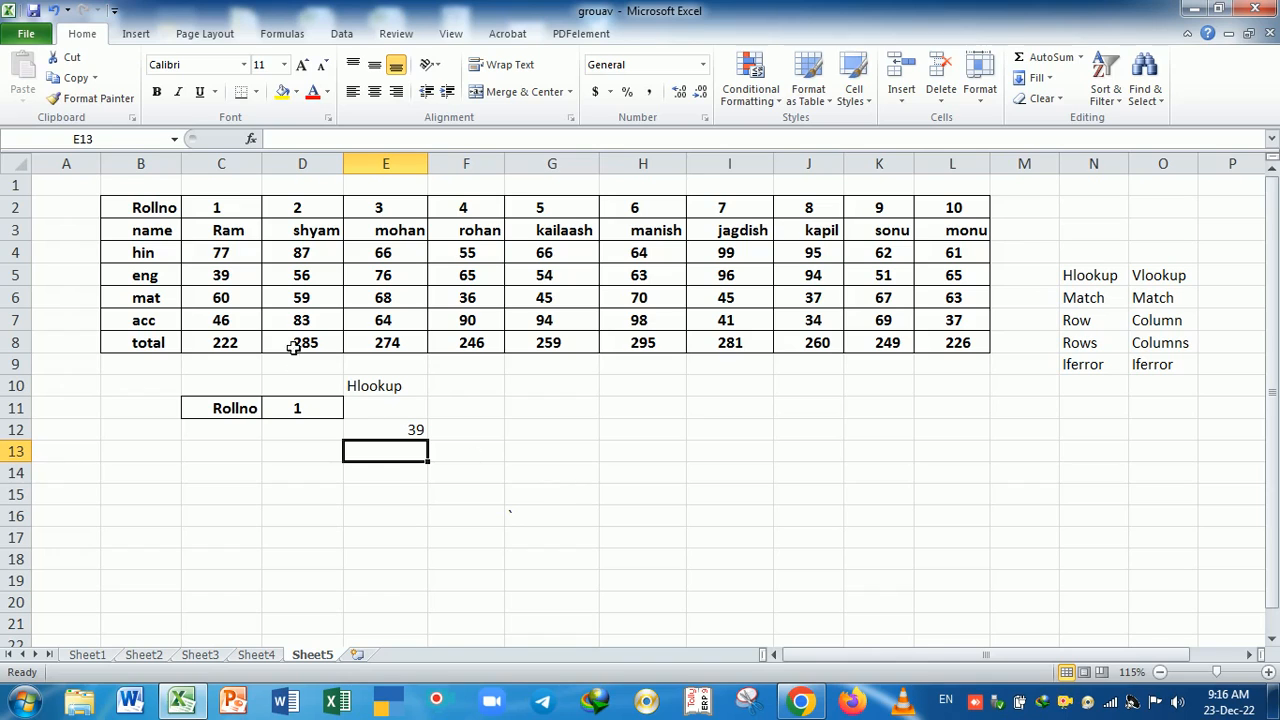
Test the E12 lookup by setting the roll number in D11 to 2 and comparing the result with the eng mark in D5.
left_click(237, 279)
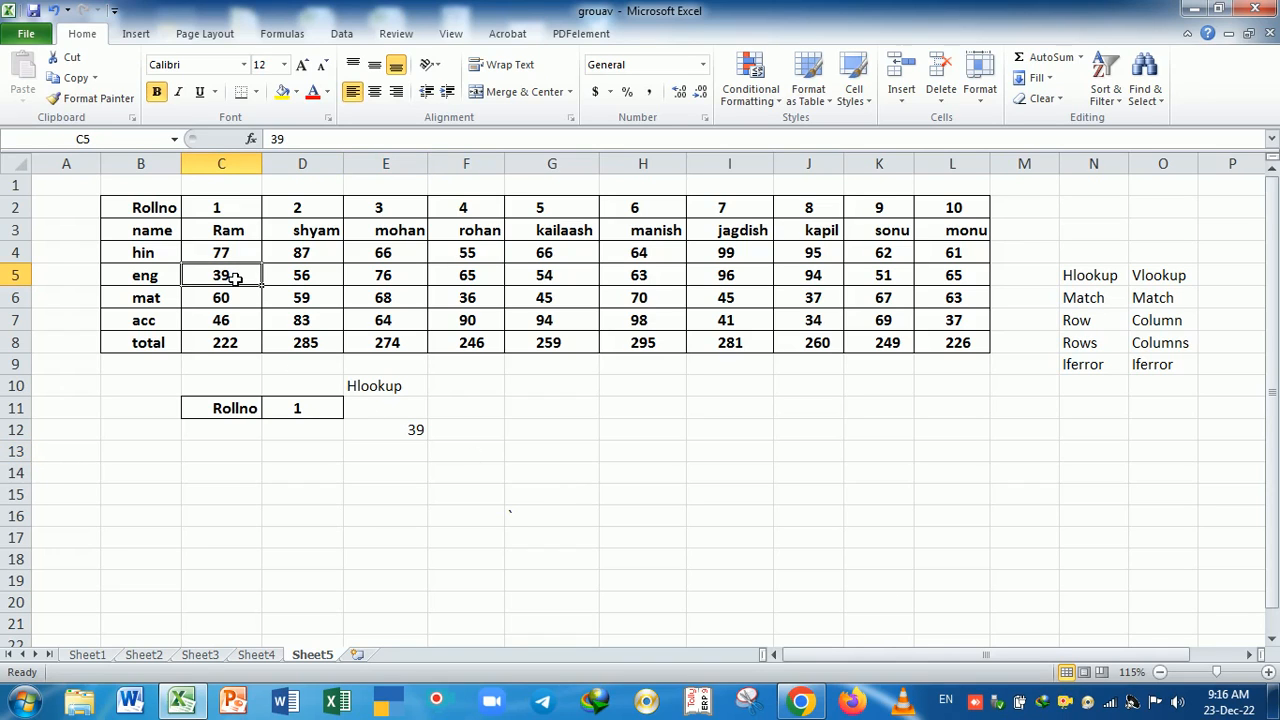
left_click(313, 421)
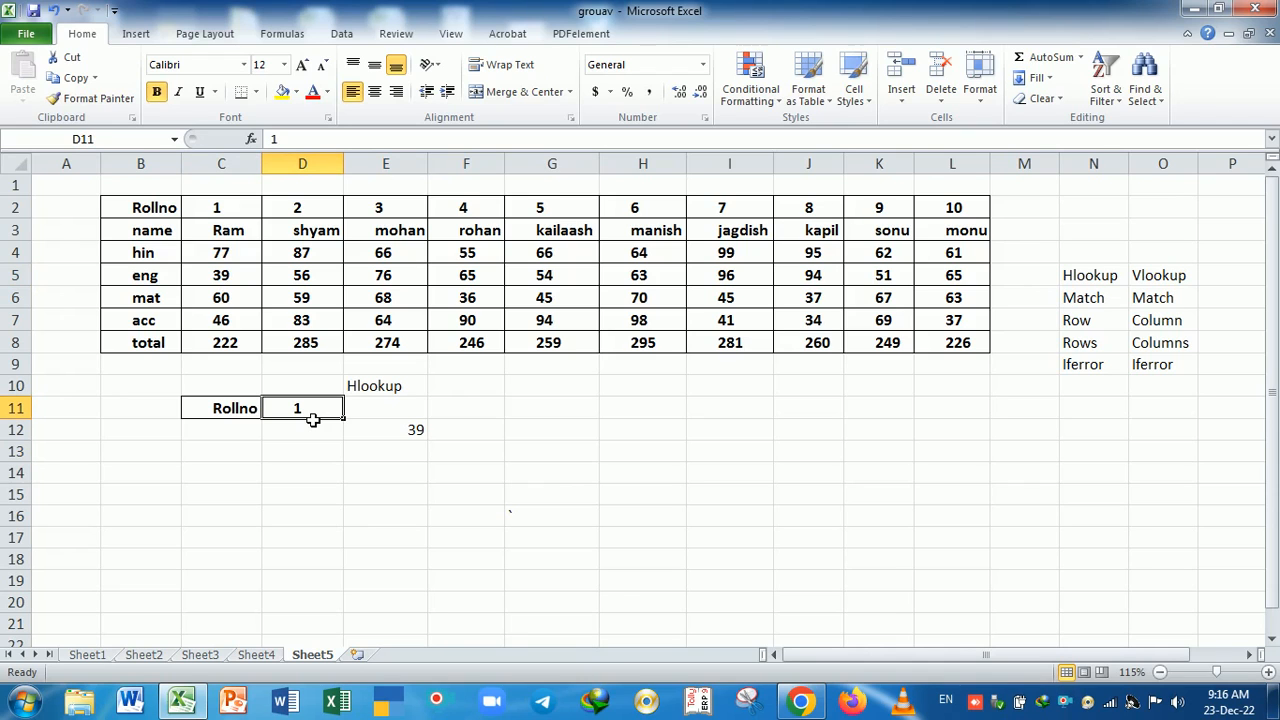
type("2")
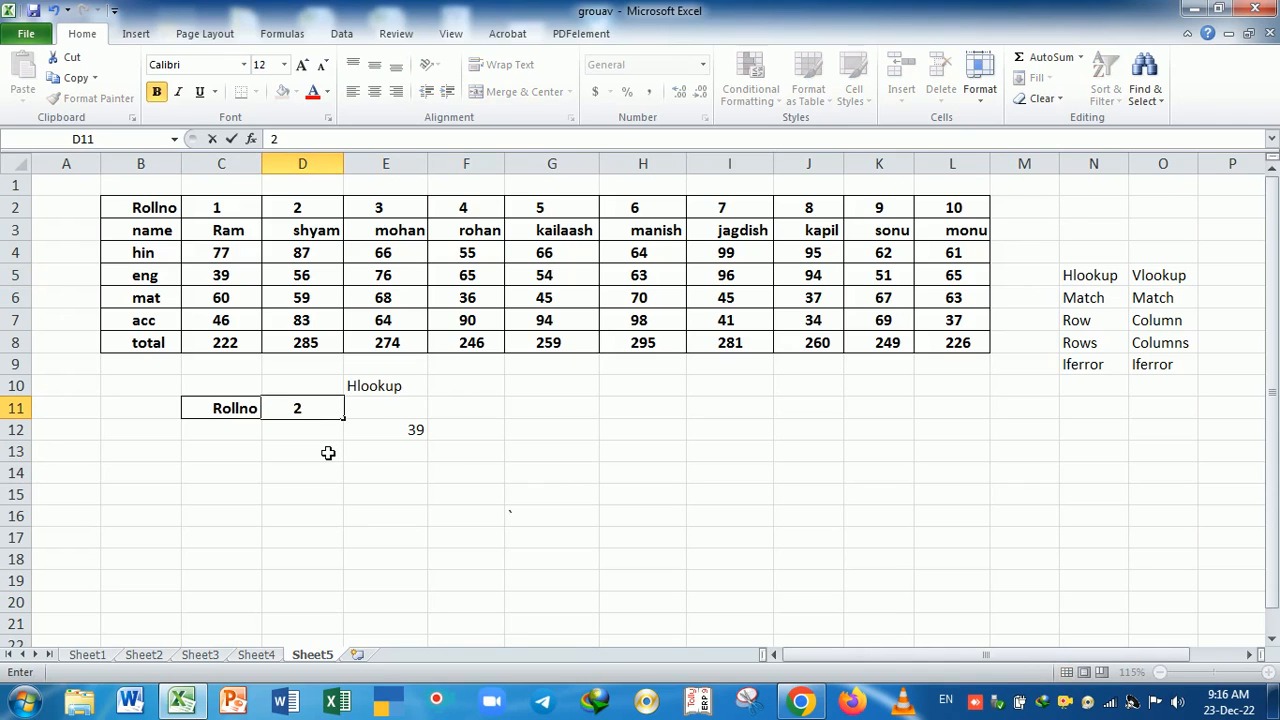
key("Return")
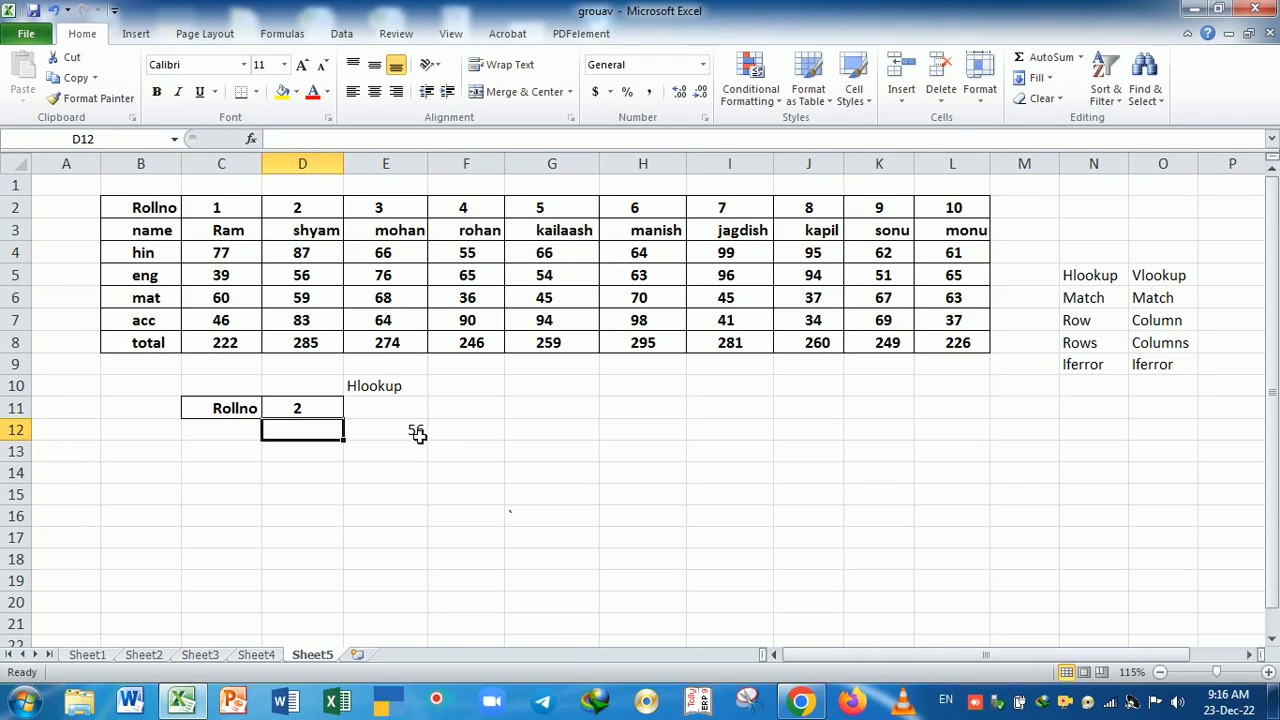
left_click(312, 277)
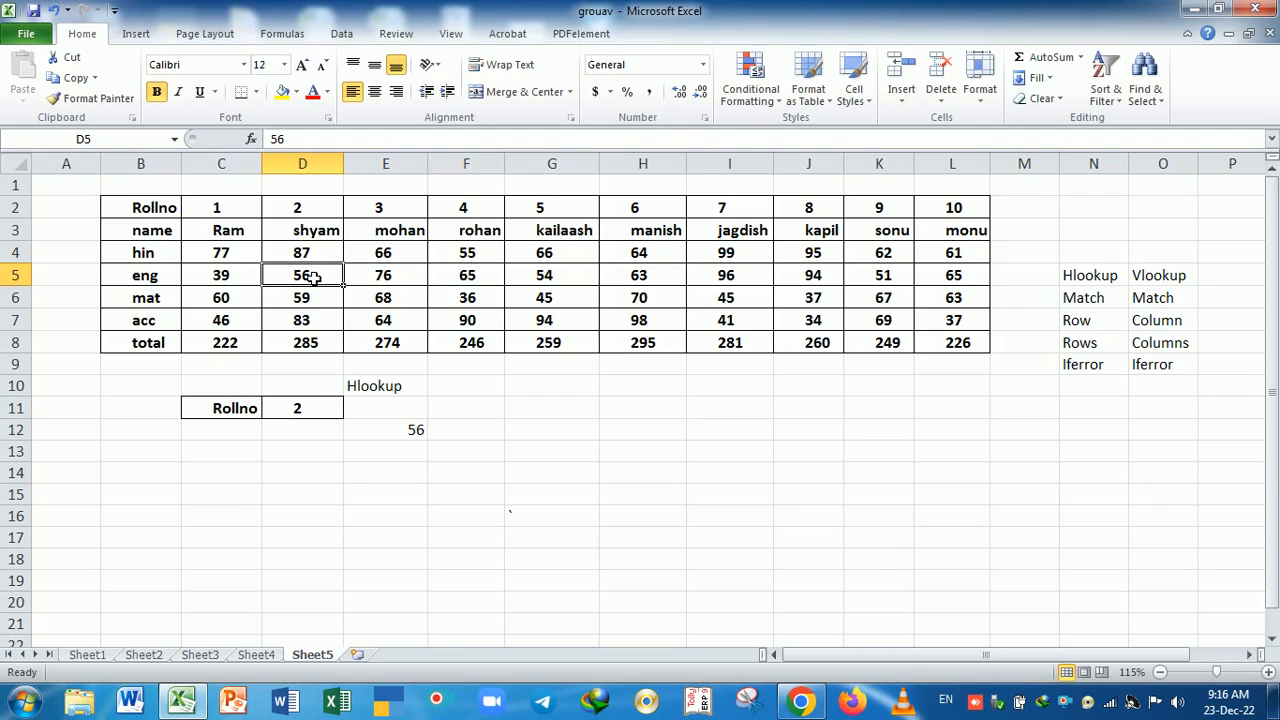
Set the roll number in D11 to 9 and check the E12 result against the eng mark in K5.
left_click(299, 411)
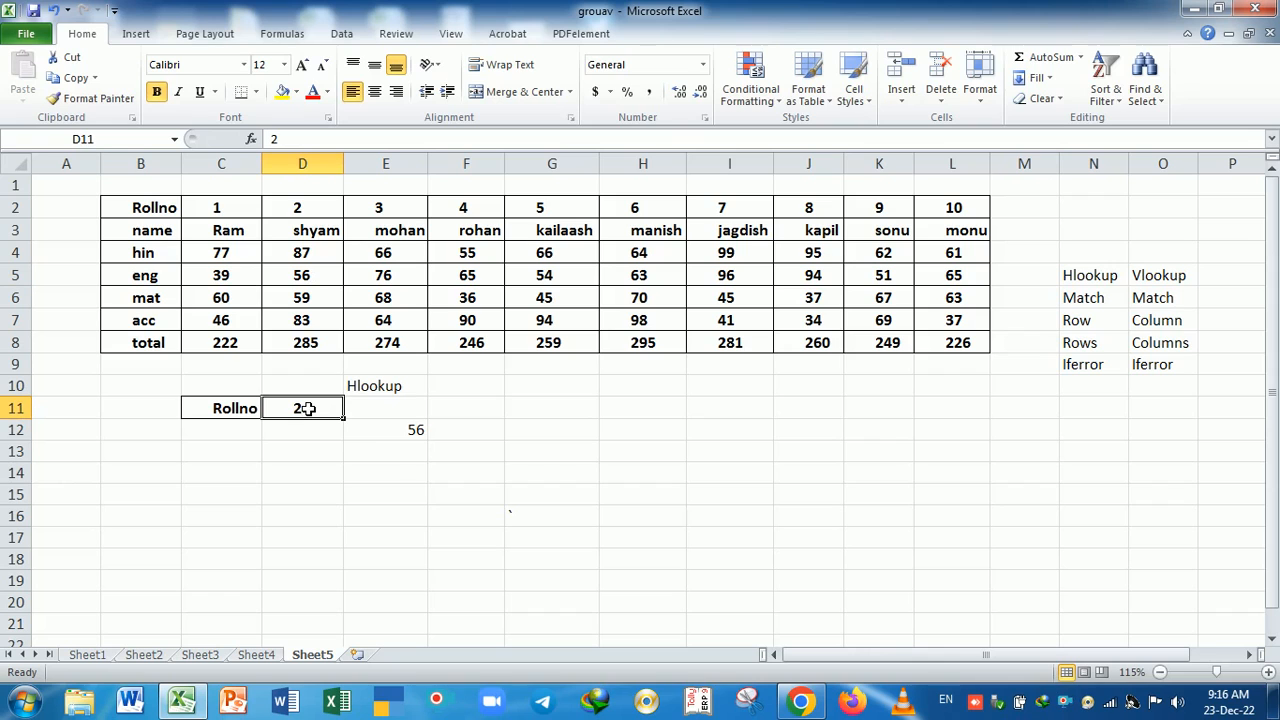
type("9")
key("Return")
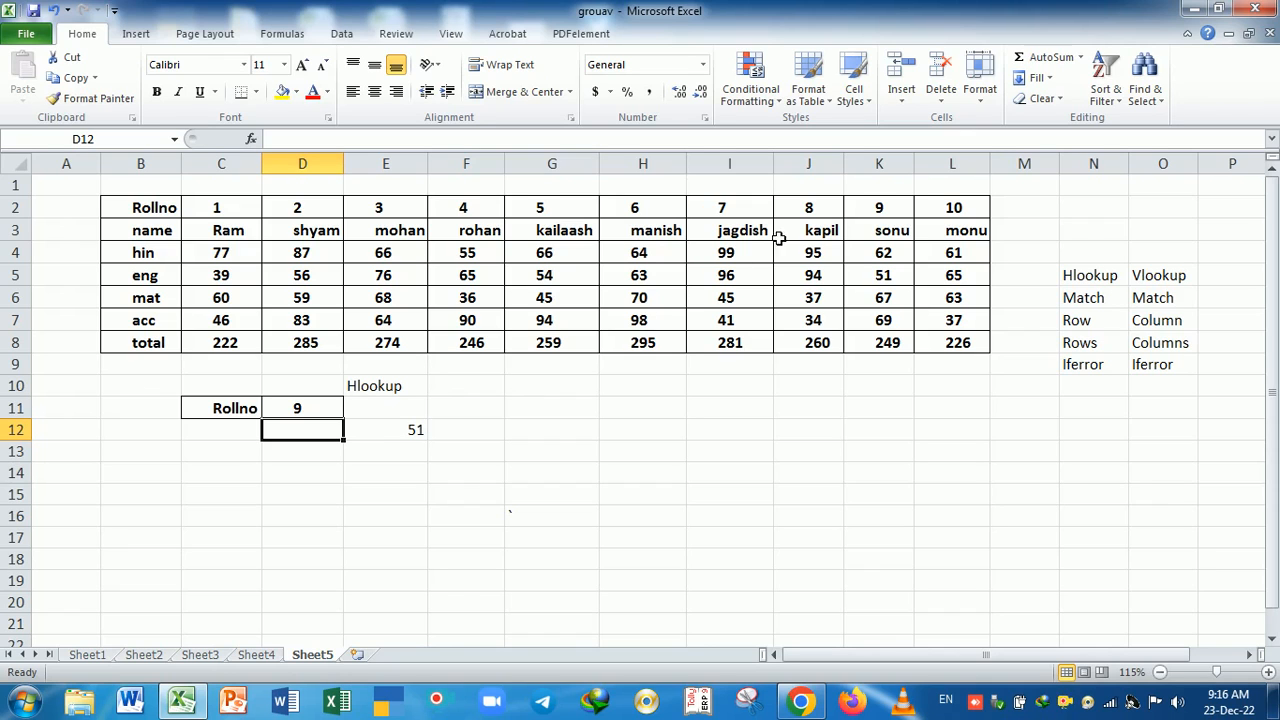
left_click(880, 281)
left_click(424, 428)
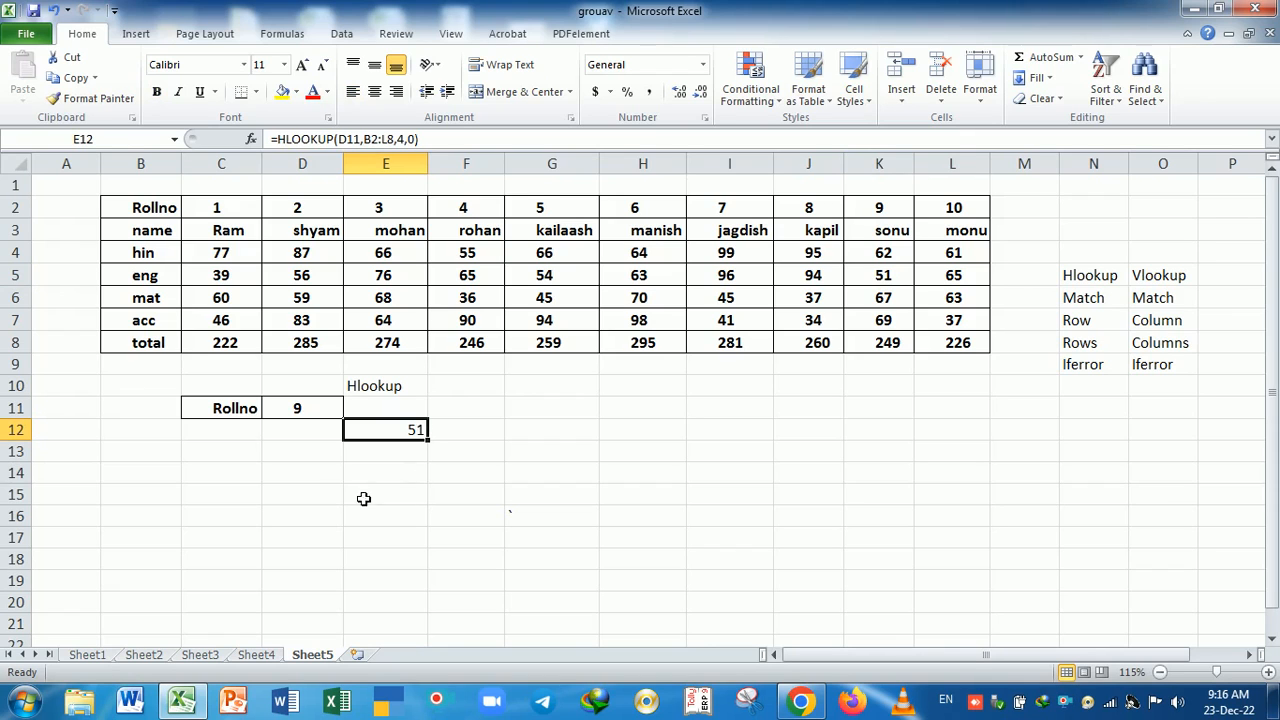
Copy the row labels name through total from B3:B8 to C12:C17 under the Rollno label.
left_click(155, 232)
left_click(160, 258)
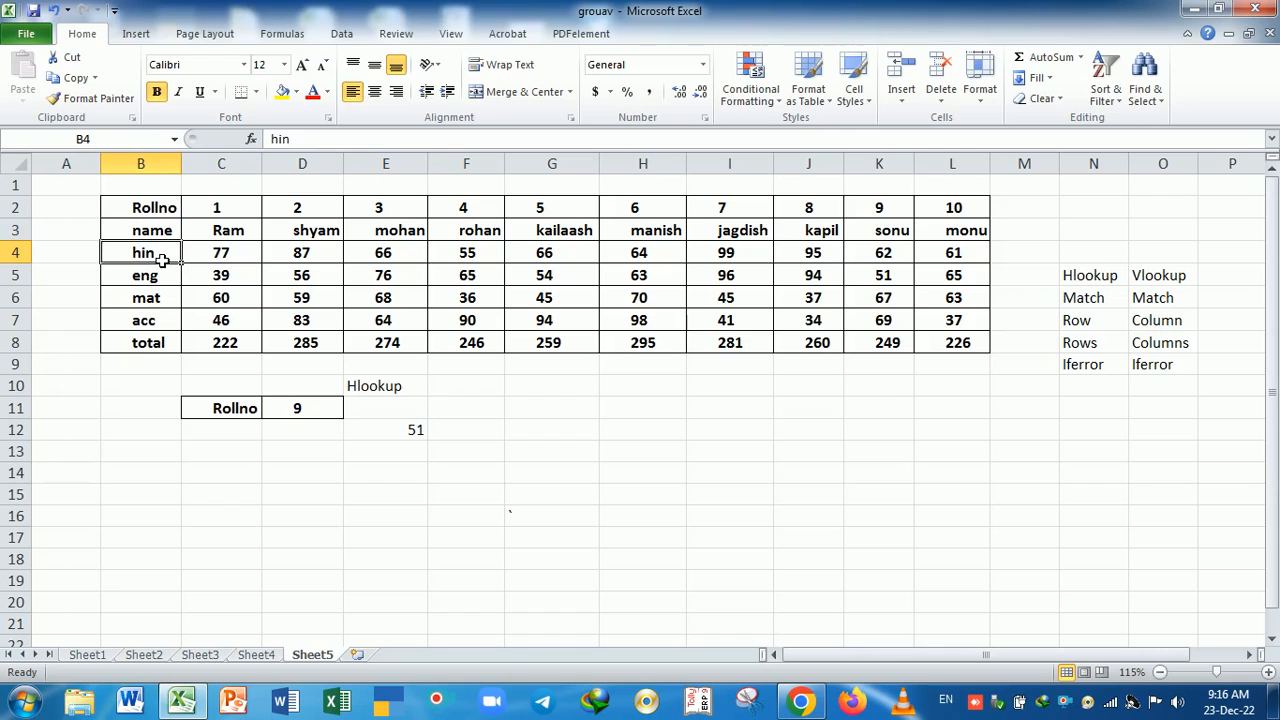
left_click(165, 279)
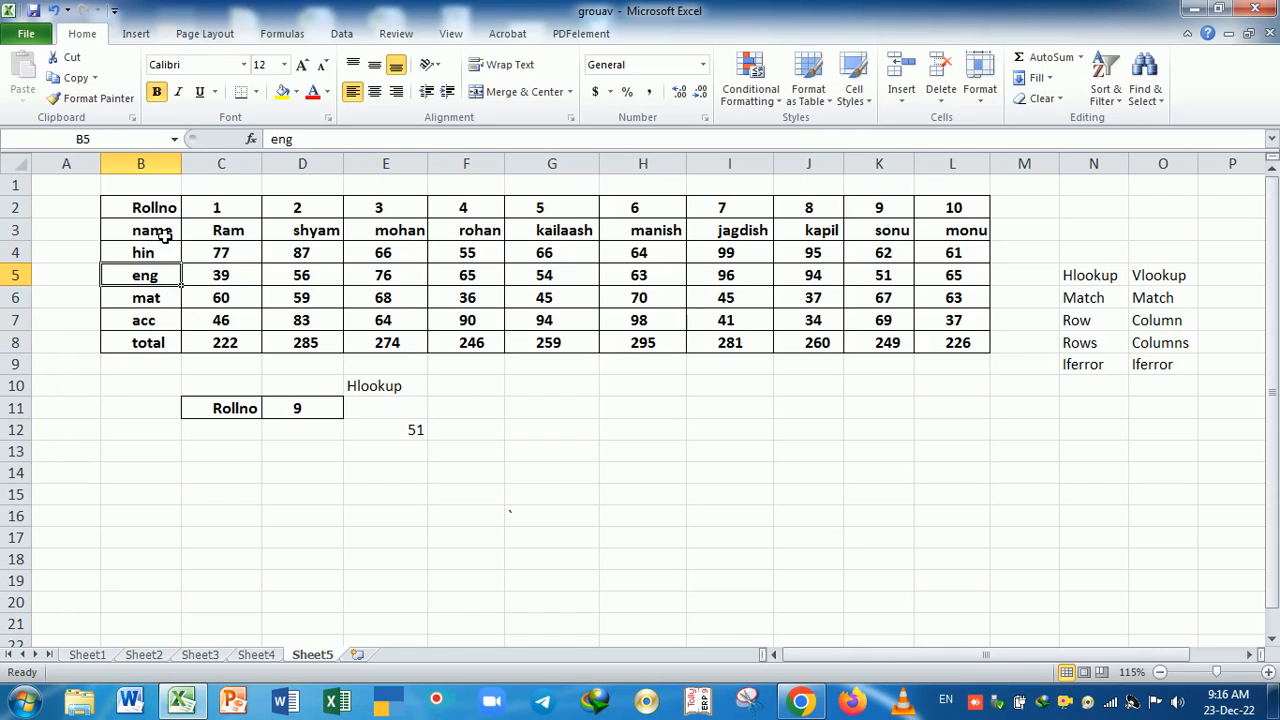
left_click_drag(152, 235, 170, 342)
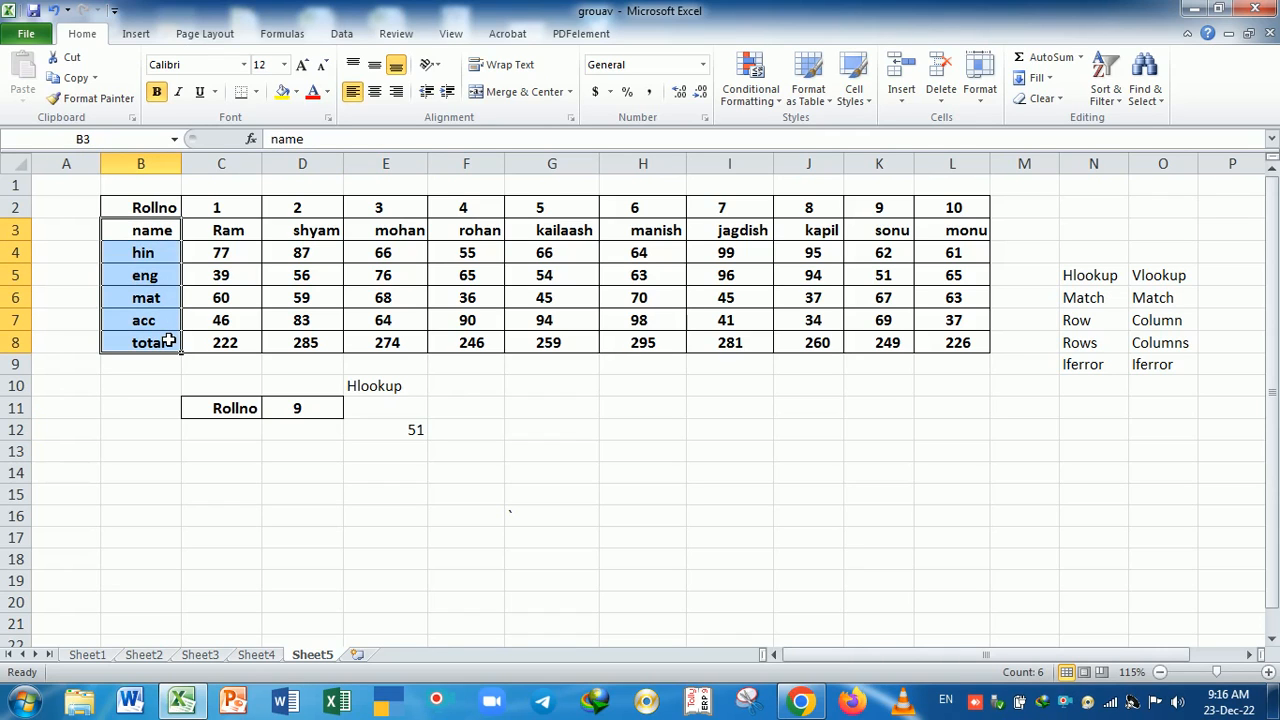
key("ctrl+c")
left_click(224, 442)
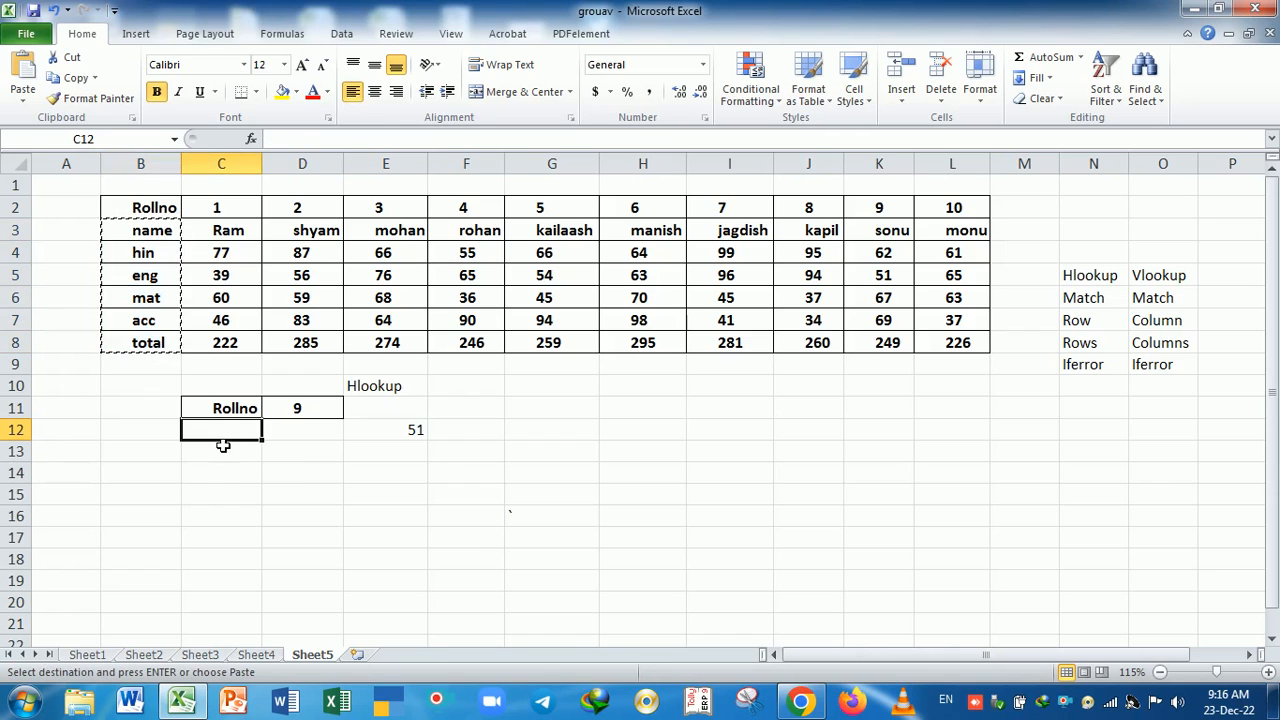
key("Return")
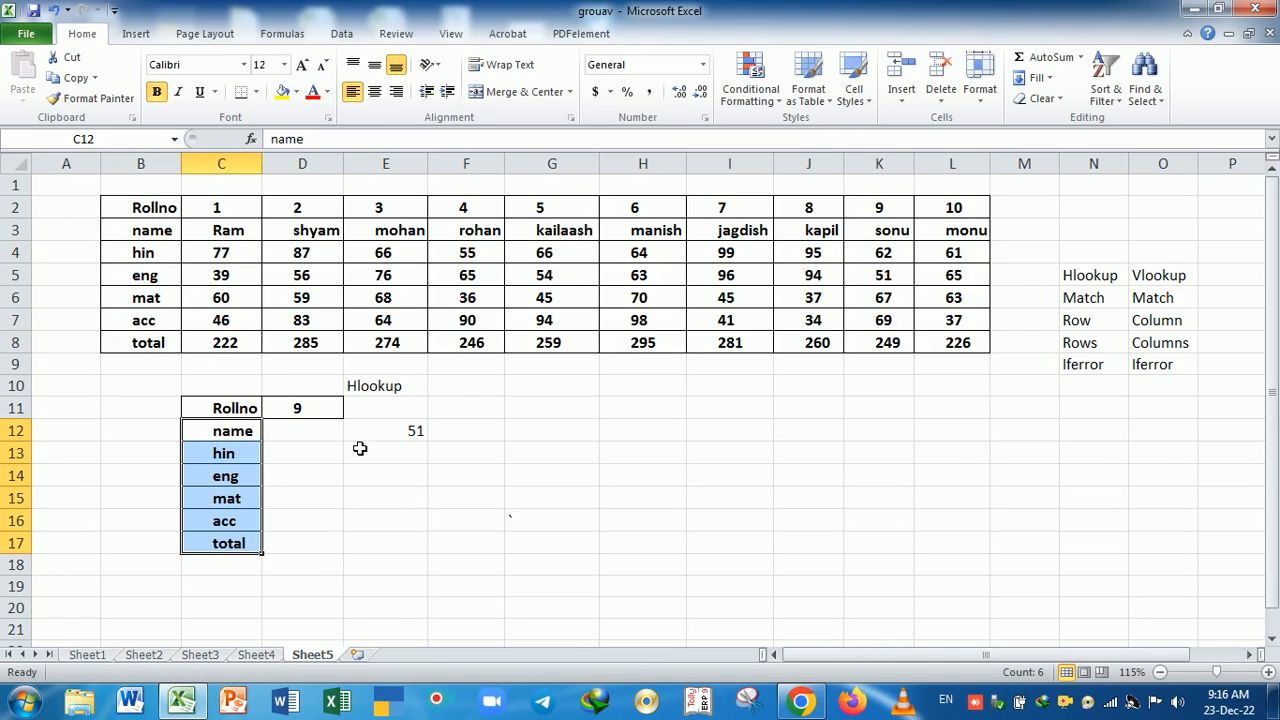
left_click(353, 481)
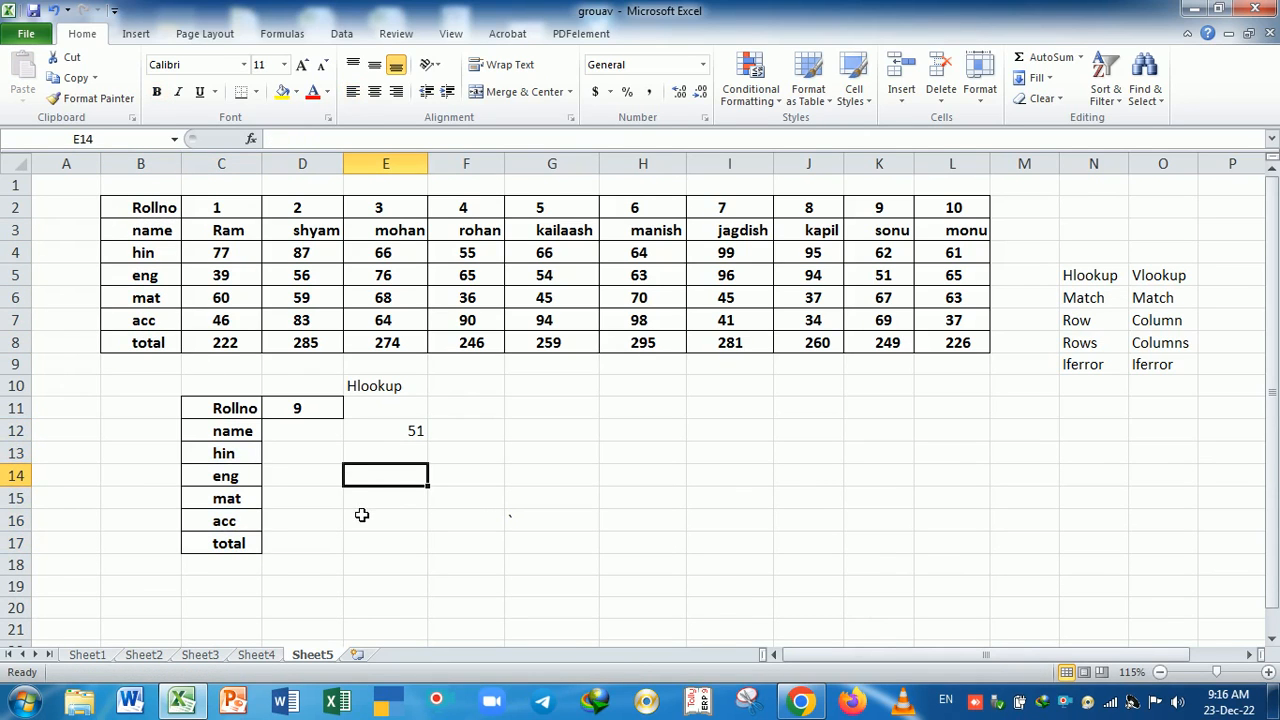
Enter =HLOOKUP(D11,B2:L8,2,0) in D12 to return the student's name for the roll number.
scroll(354, 518, "up", 1)
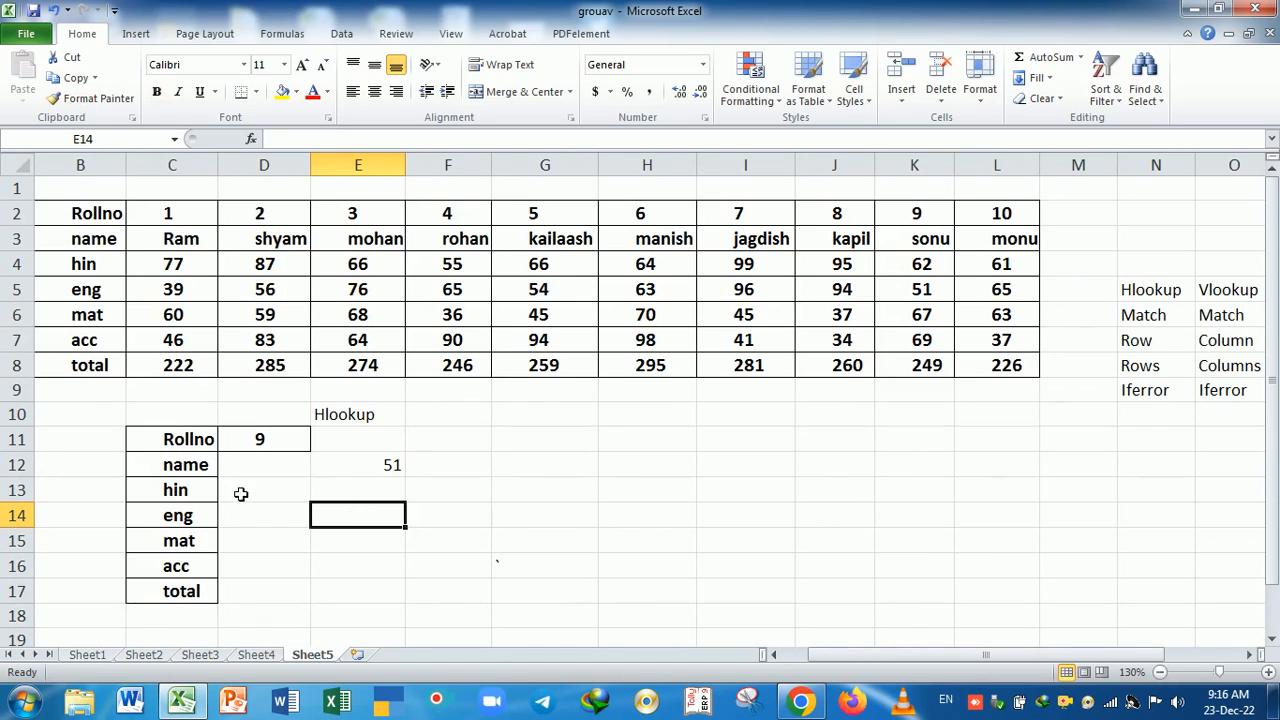
left_click_drag(843, 663, 771, 660)
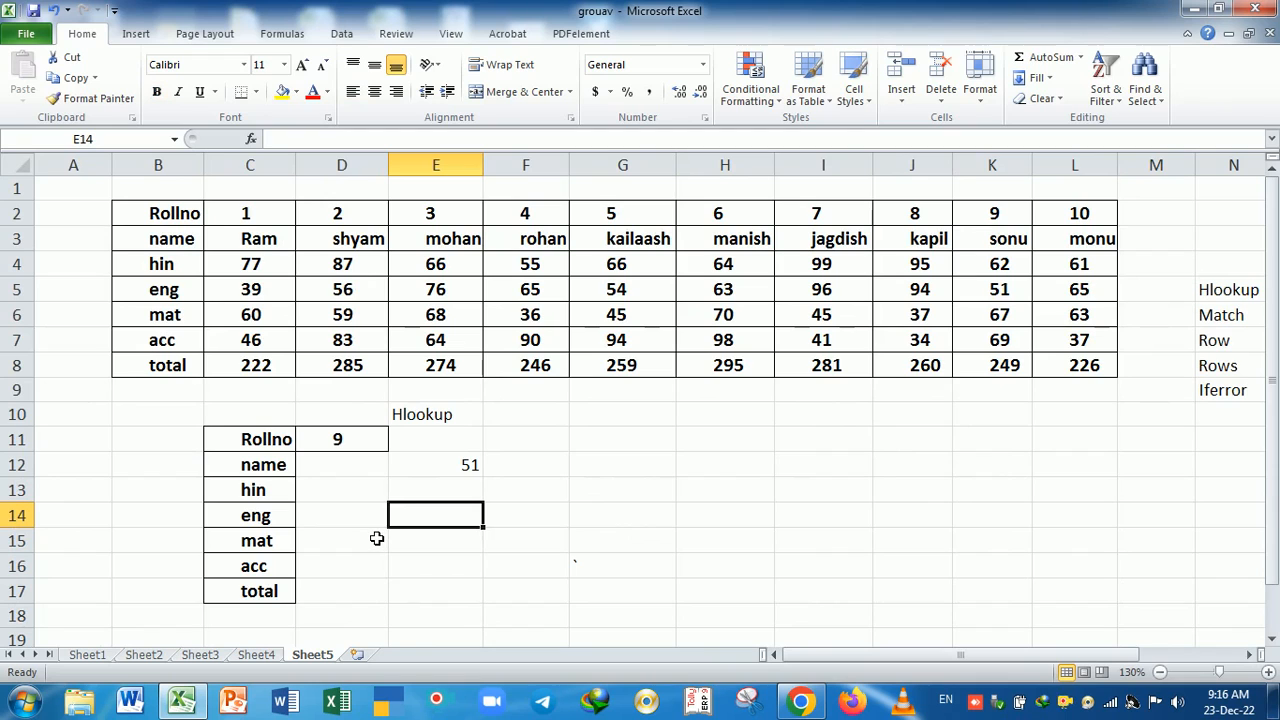
left_click(366, 466)
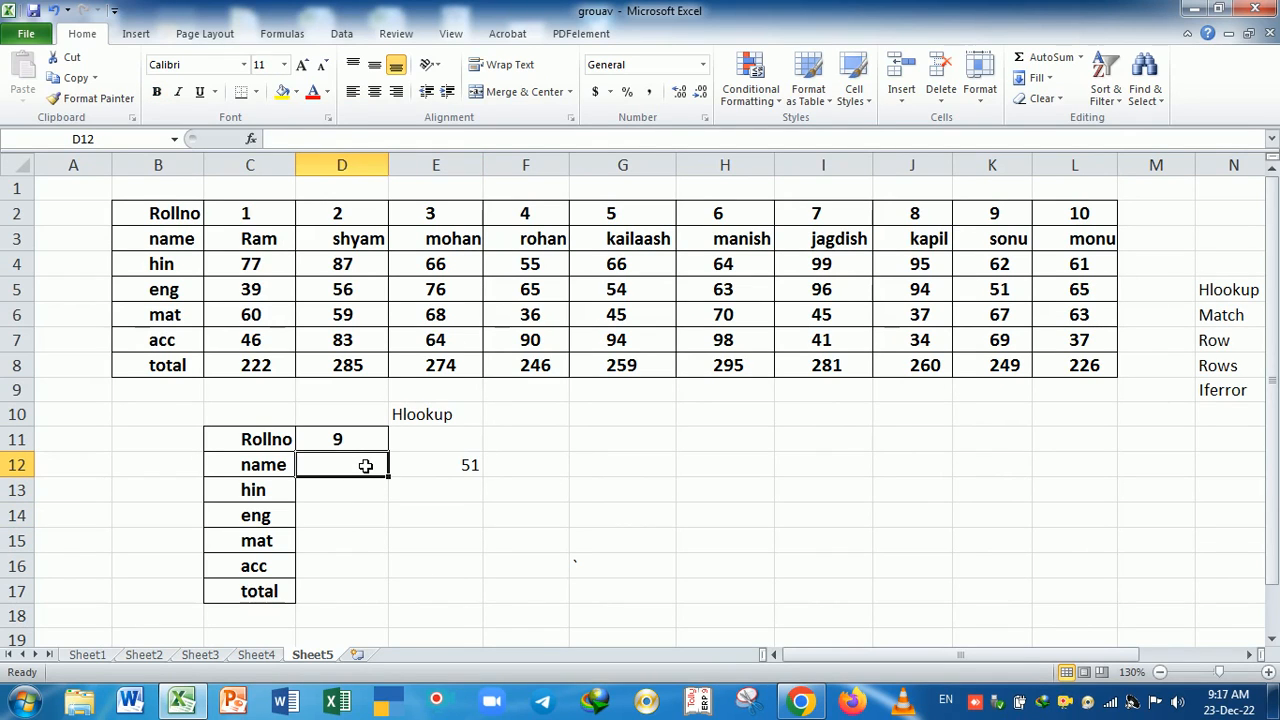
type("=hl")
key("Tab")
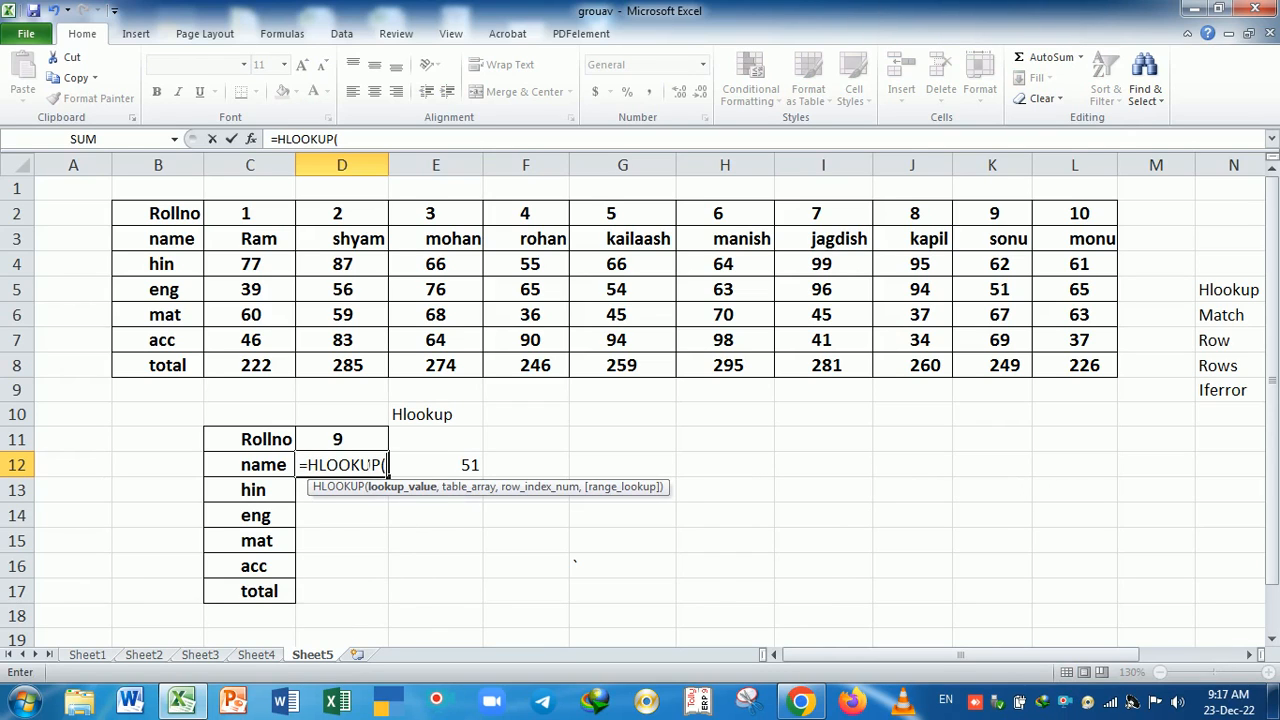
left_click(360, 439)
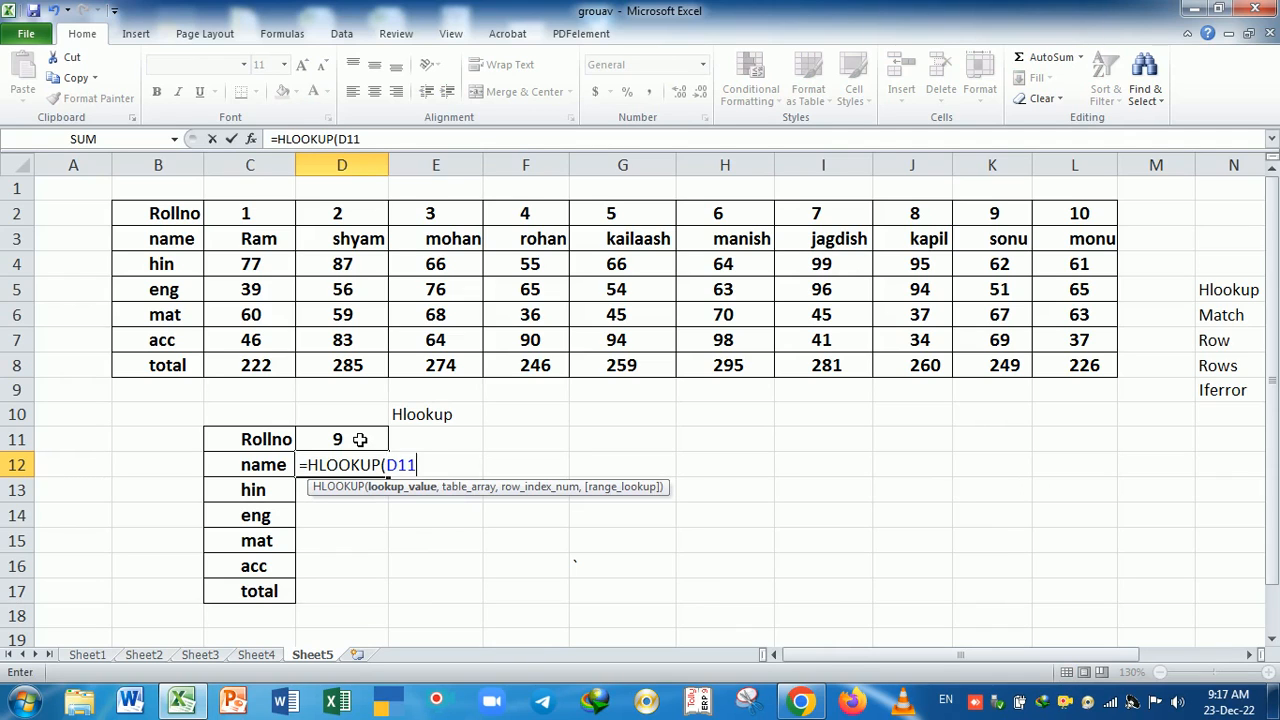
type(",")
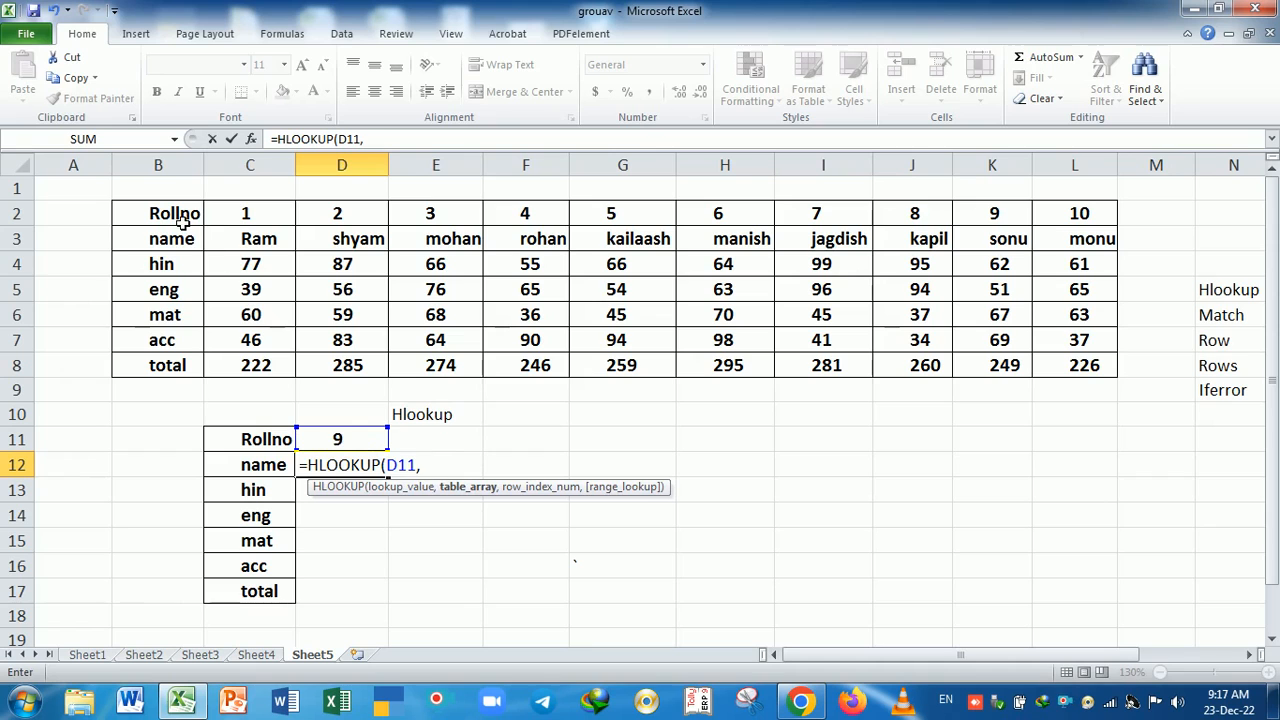
left_click_drag(184, 224, 1062, 372)
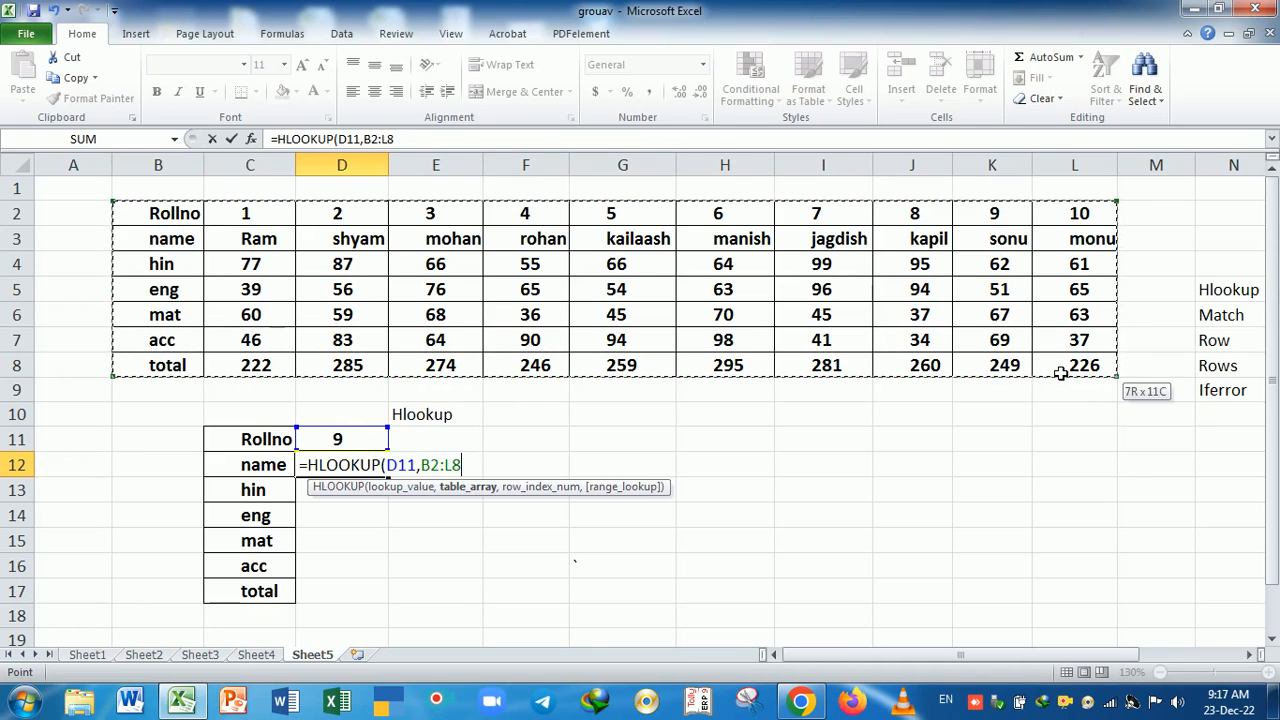
type(",")
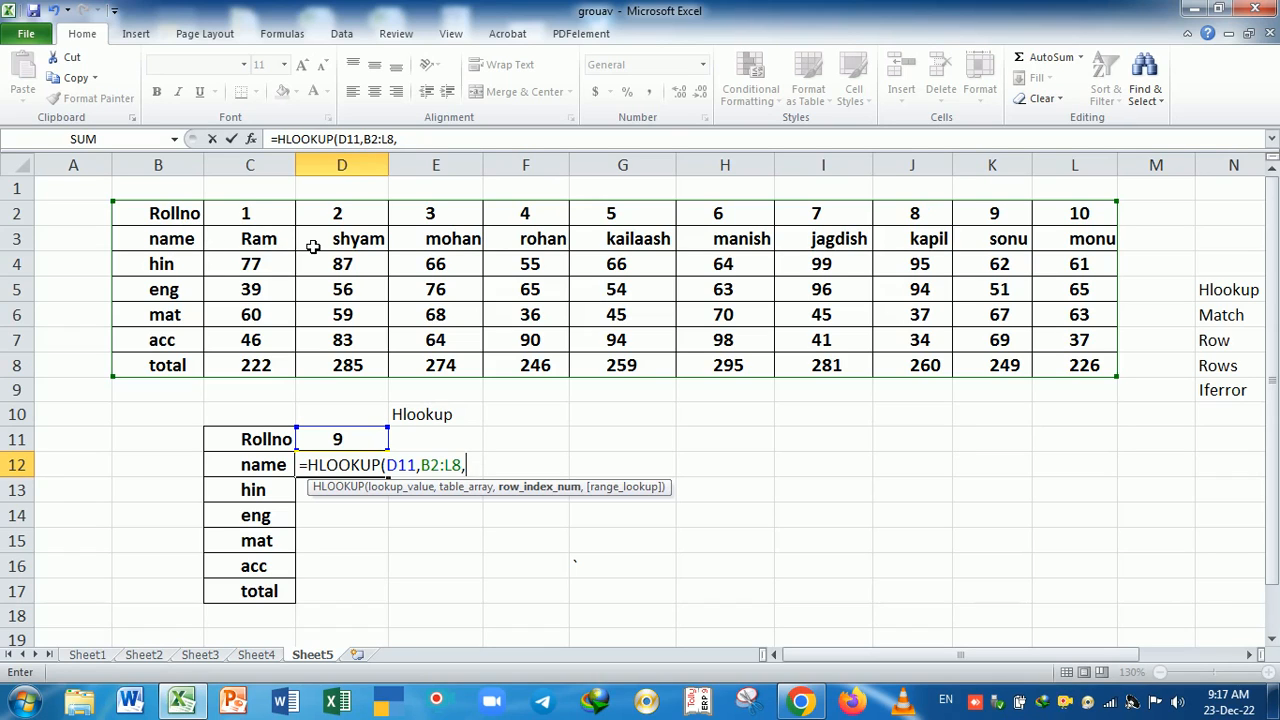
type("2,0")
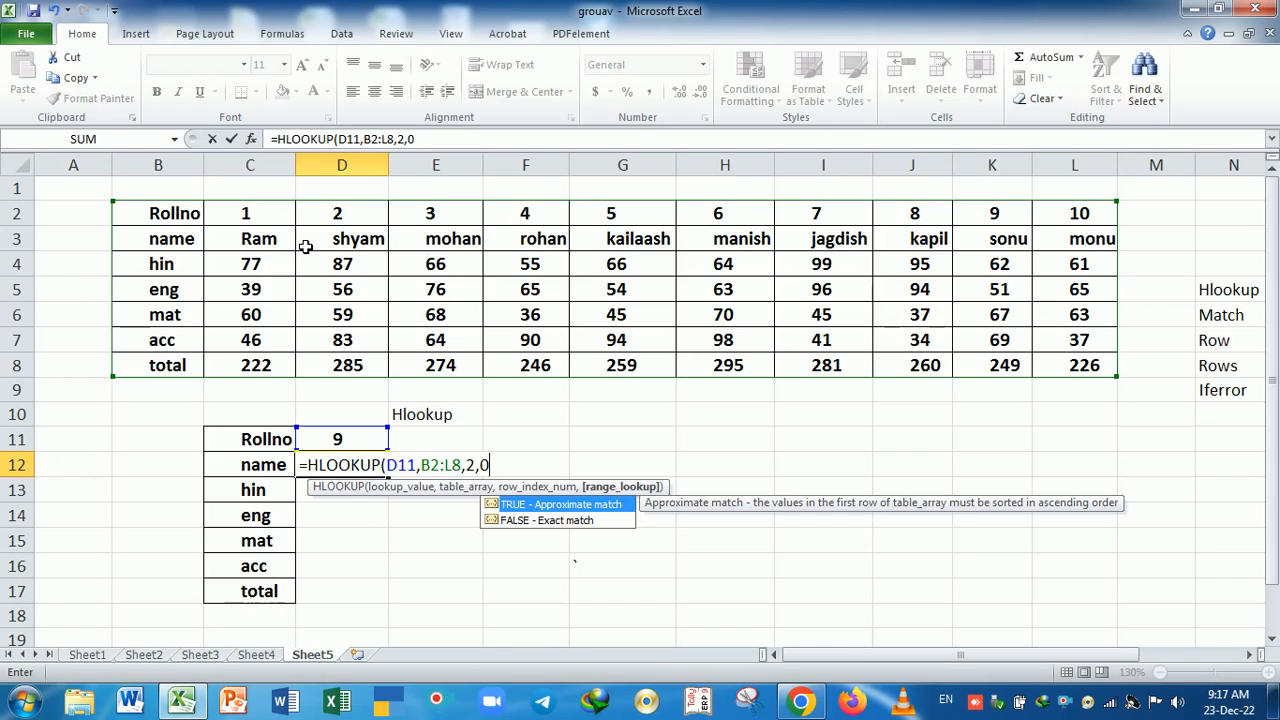
type(")")
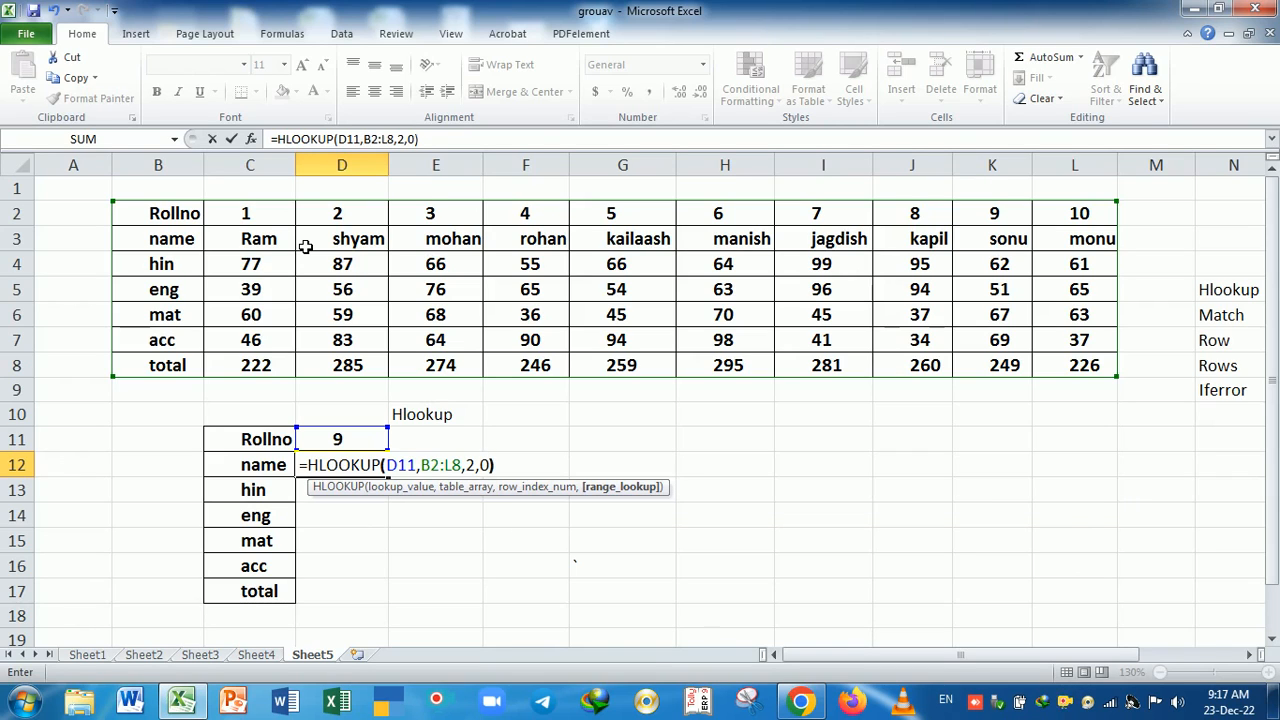
key("Return")
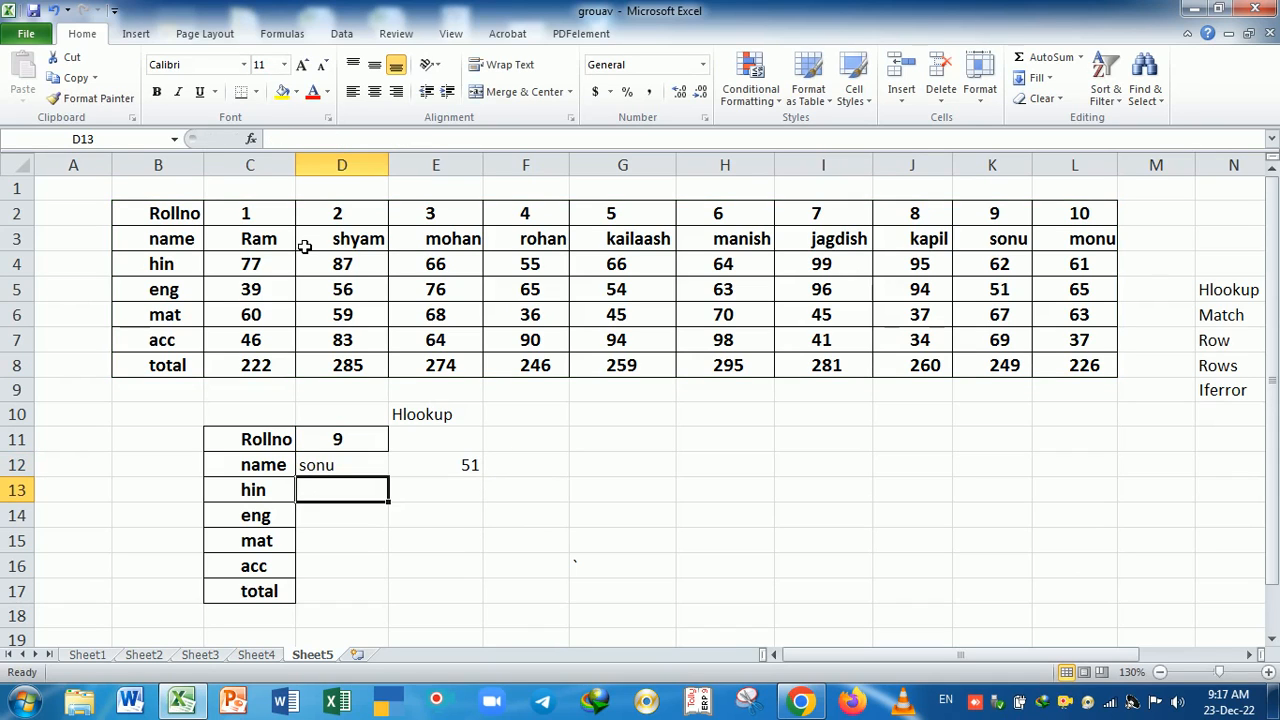
Fill the D12 formula down through D17 and compare the results with the roll number 9 column, K2:K8.
left_click(378, 470)
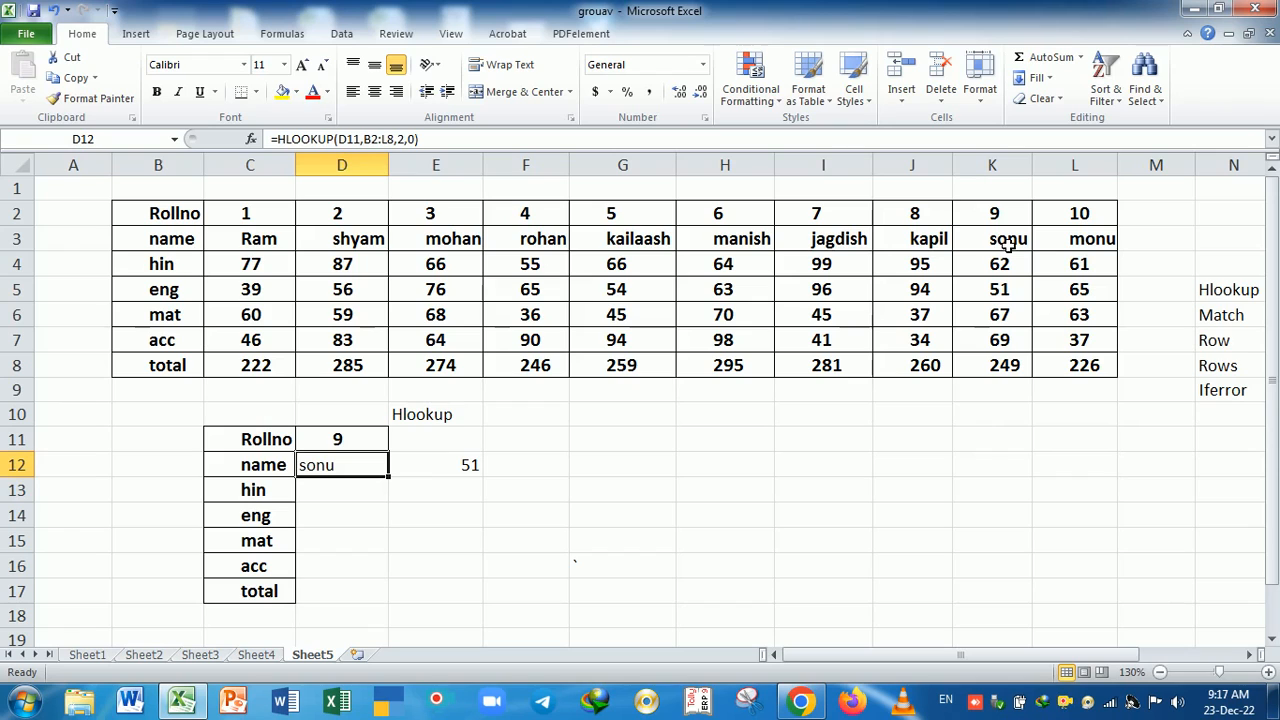
left_click_drag(390, 478, 389, 605)
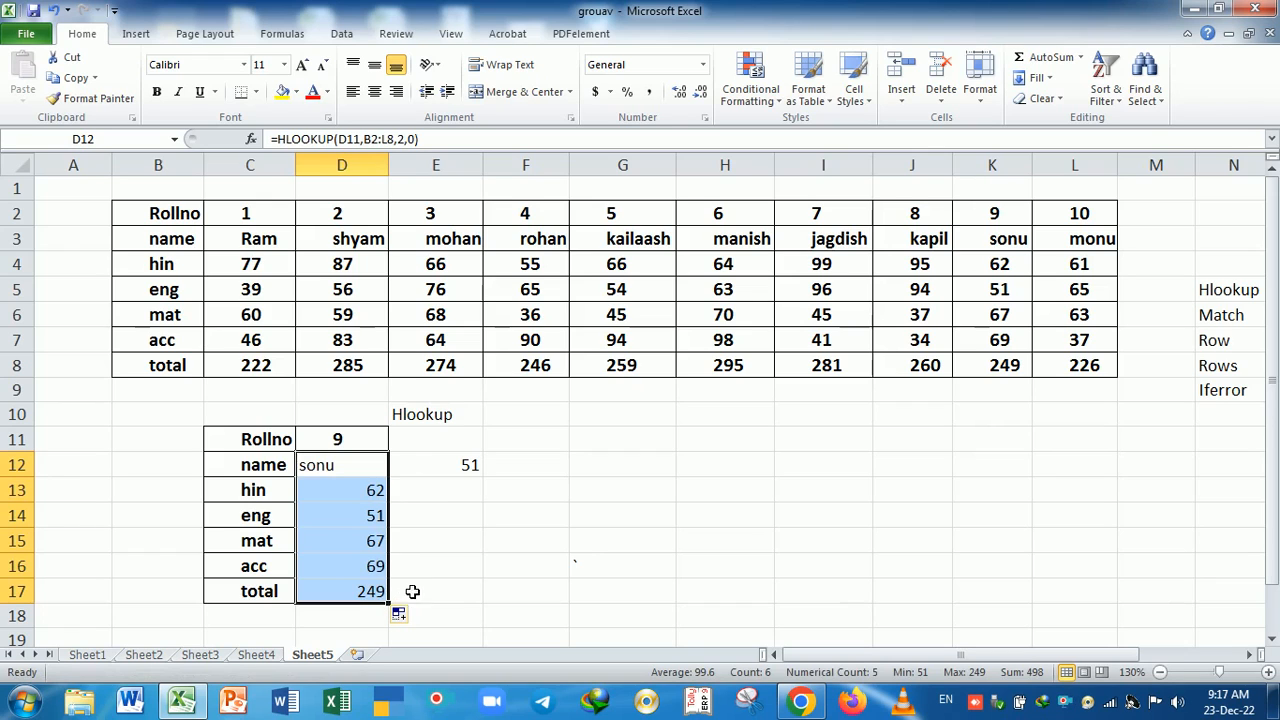
left_click_drag(1024, 218, 992, 367)
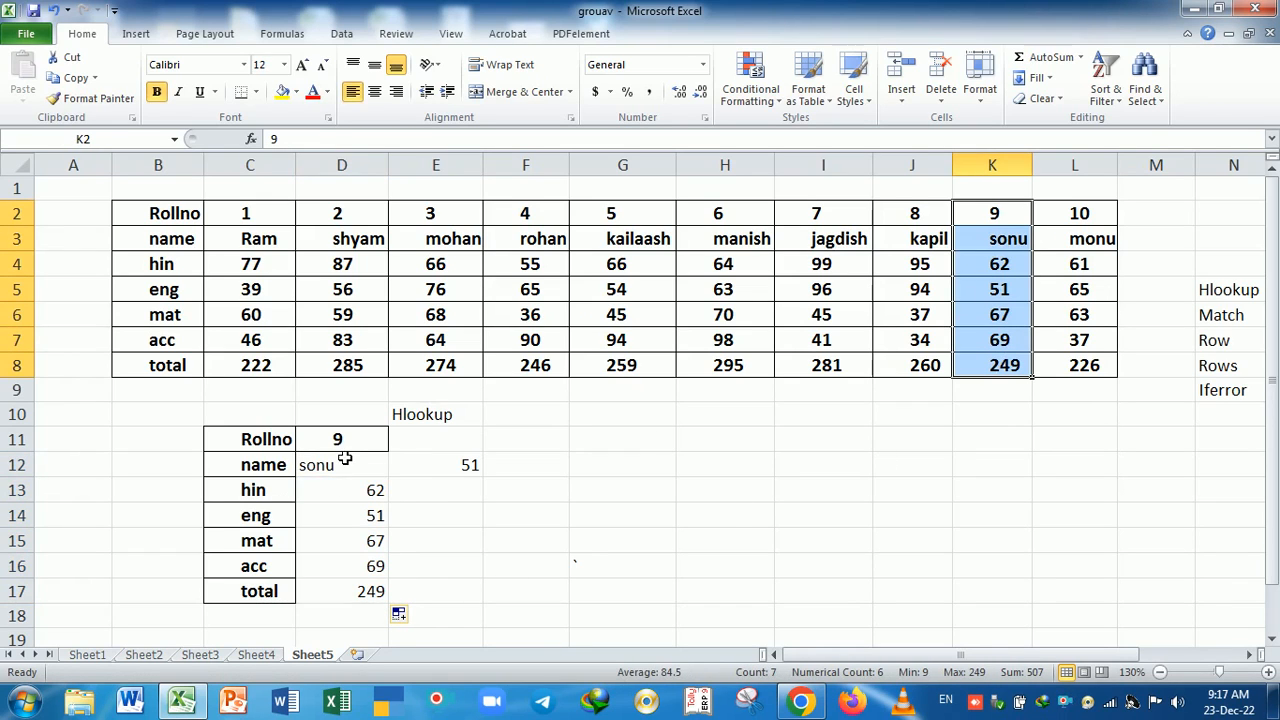
Make the lookup results in D12:D17 bold, left-aligned and indented by one level.
left_click_drag(349, 463, 354, 591)
left_click(157, 91)
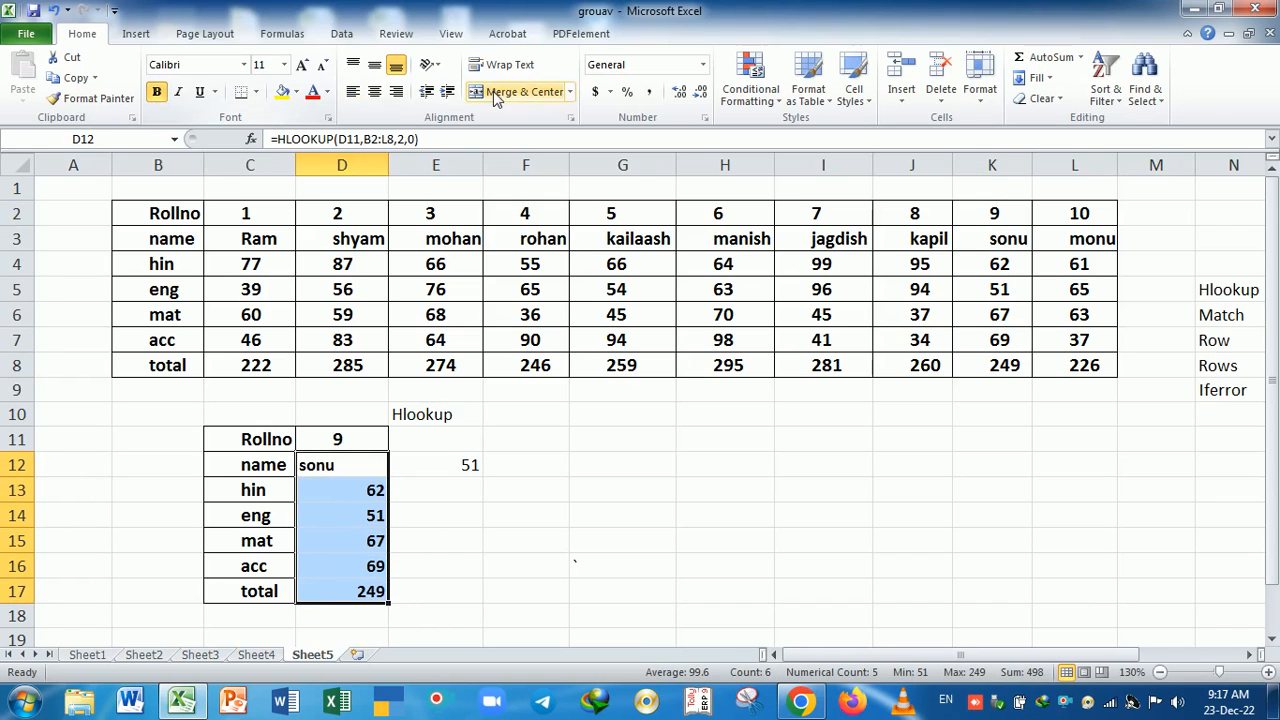
left_click(354, 92)
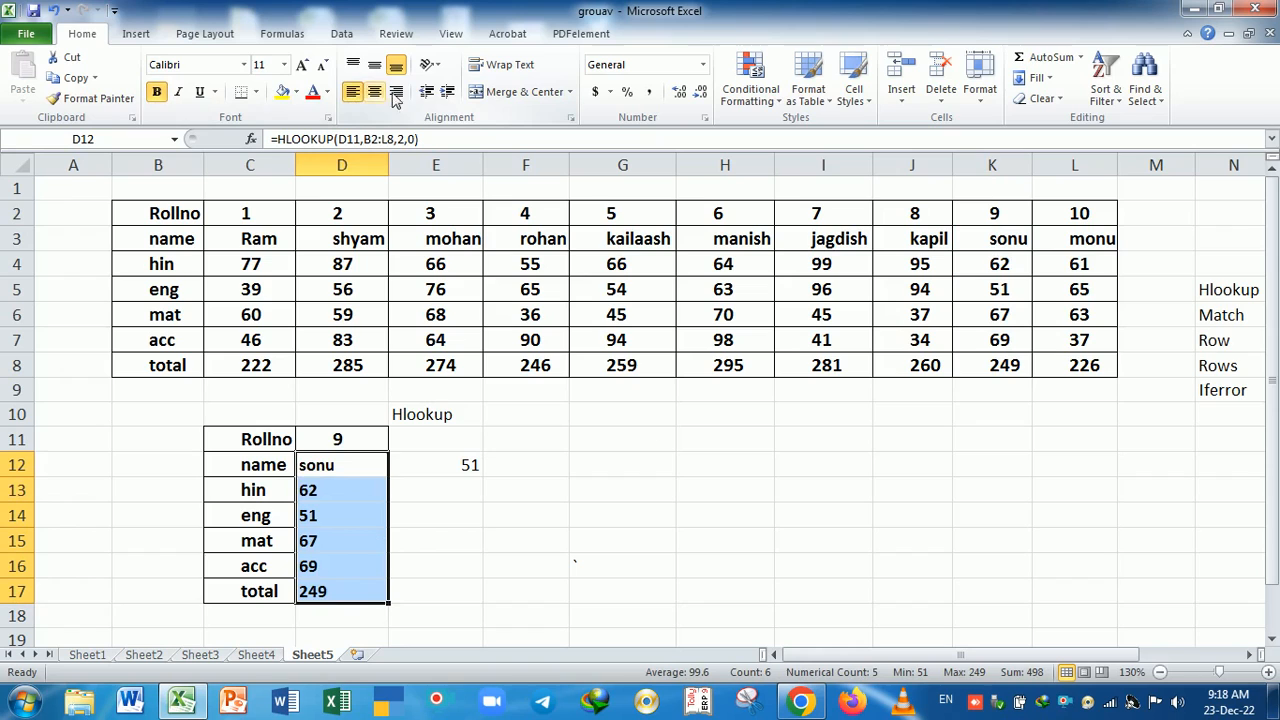
left_click(447, 91)
left_click(476, 546)
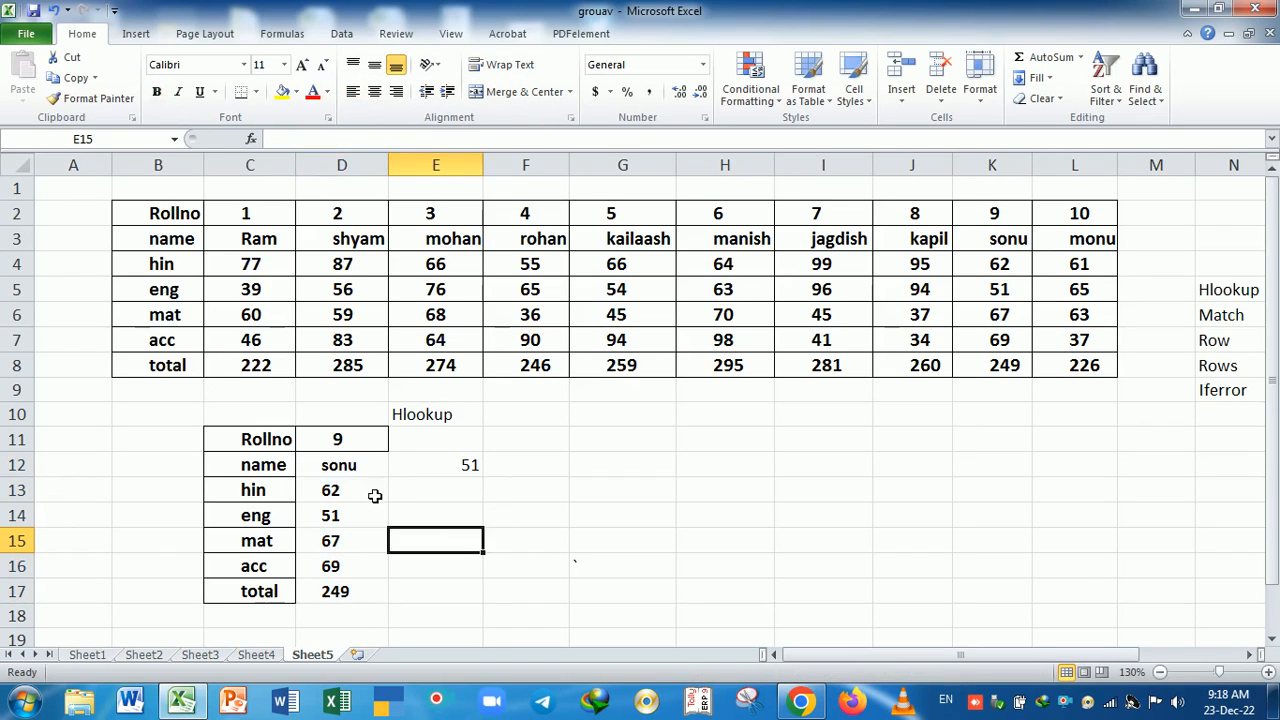
Test the D12:D17 lookups by setting the roll number in D11 to 1 and then to 3.
left_click(341, 442)
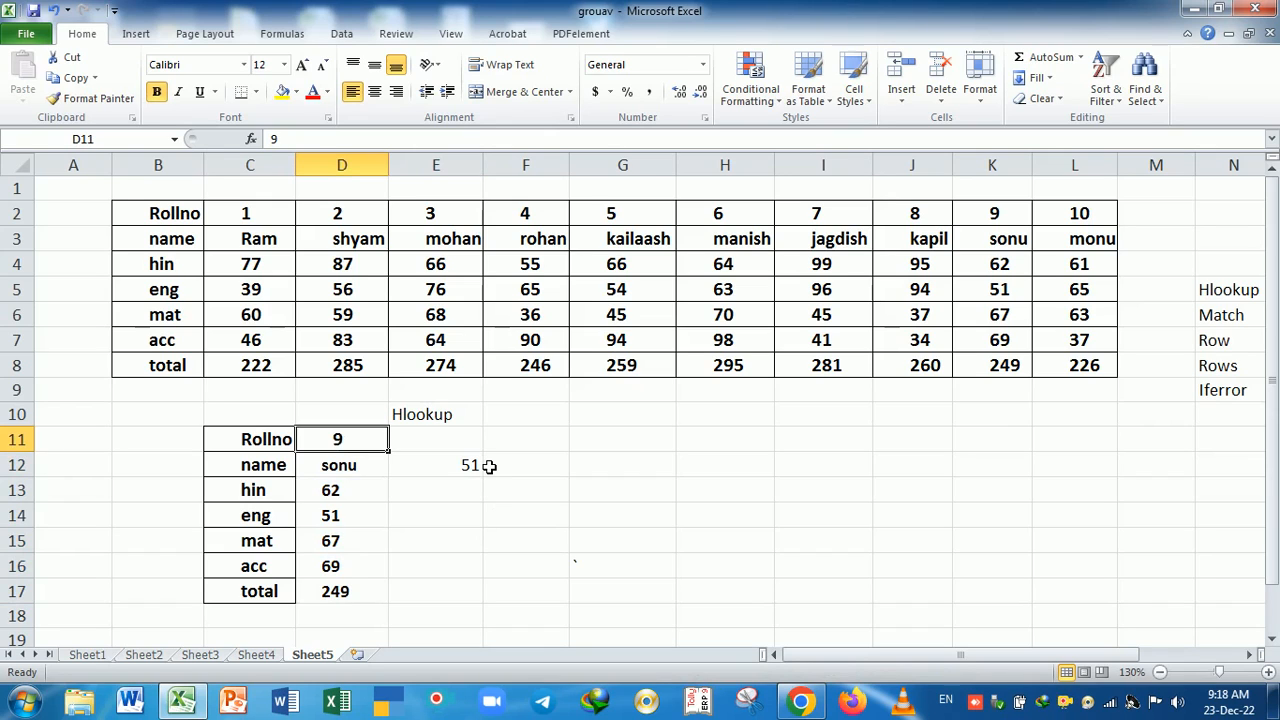
type("1")
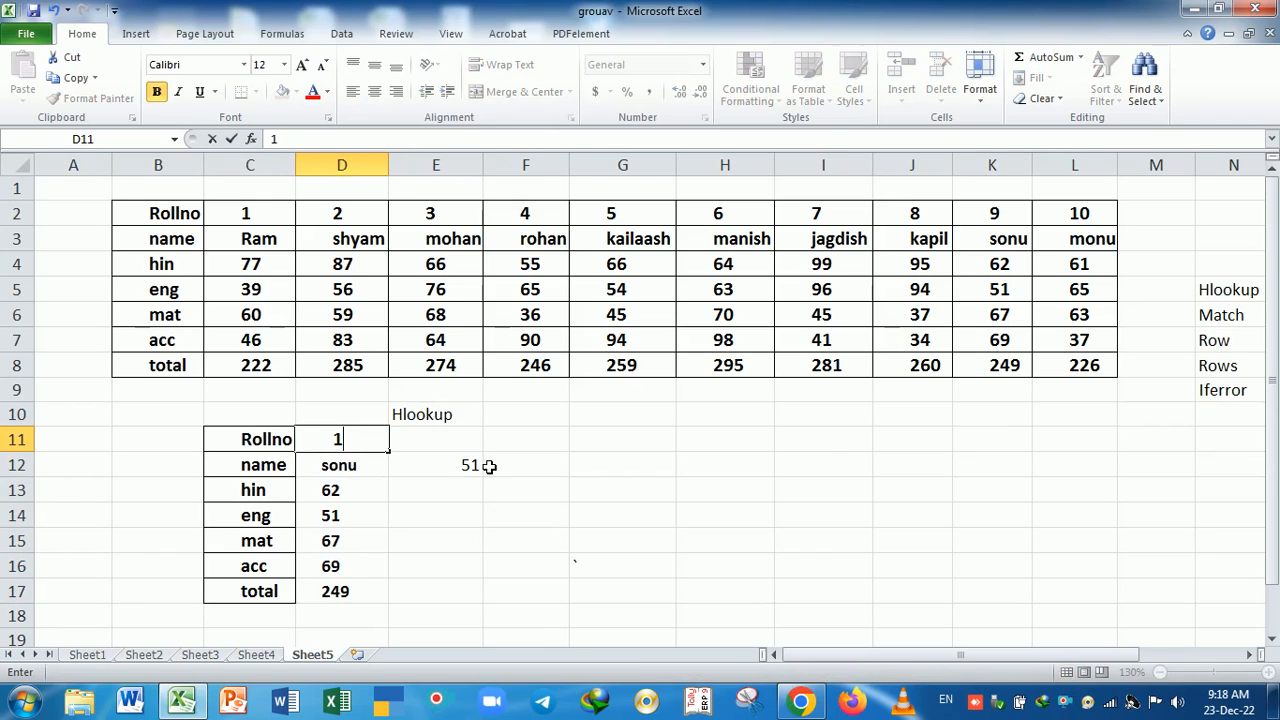
key("Return")
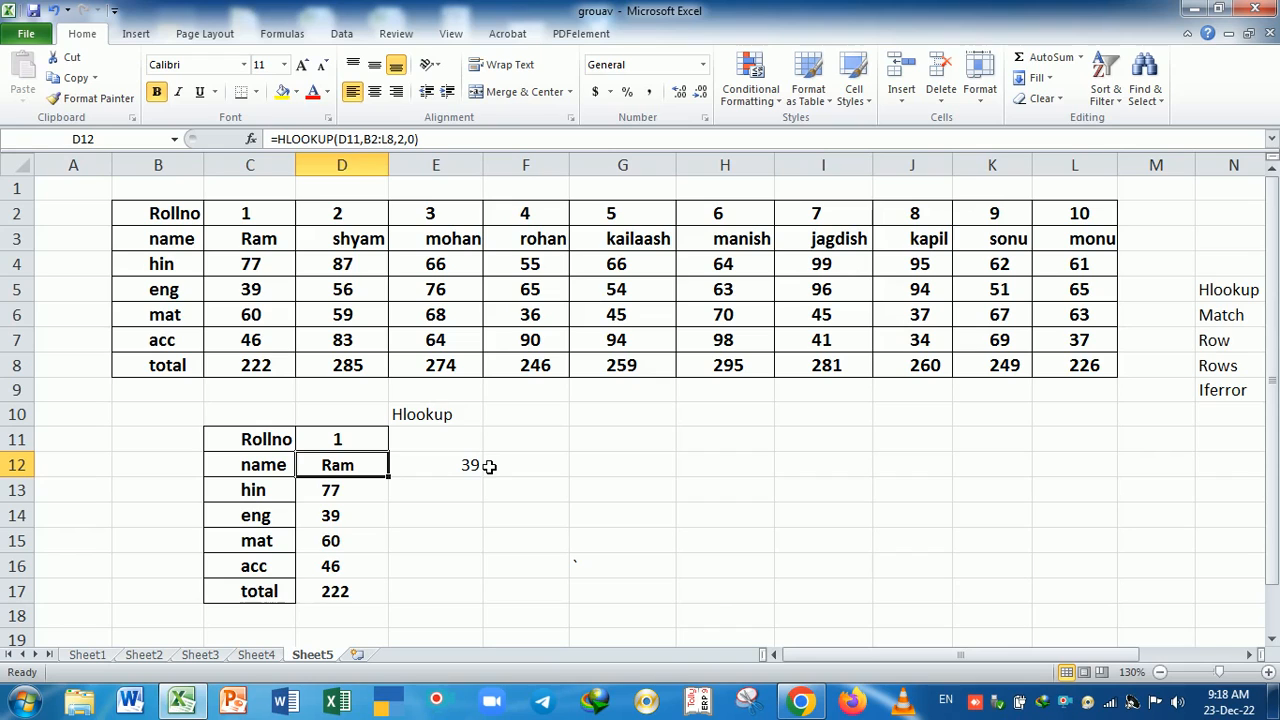
key("Up")
type("3")
key("Return")
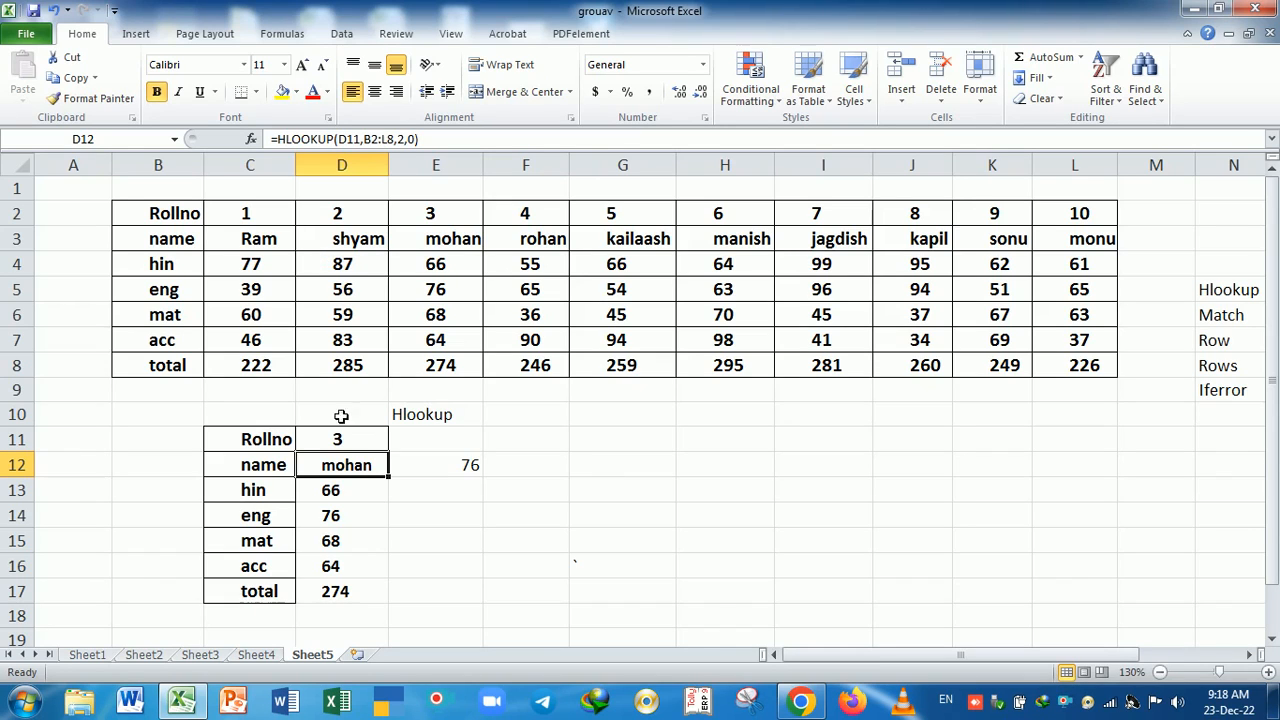
left_click(364, 448)
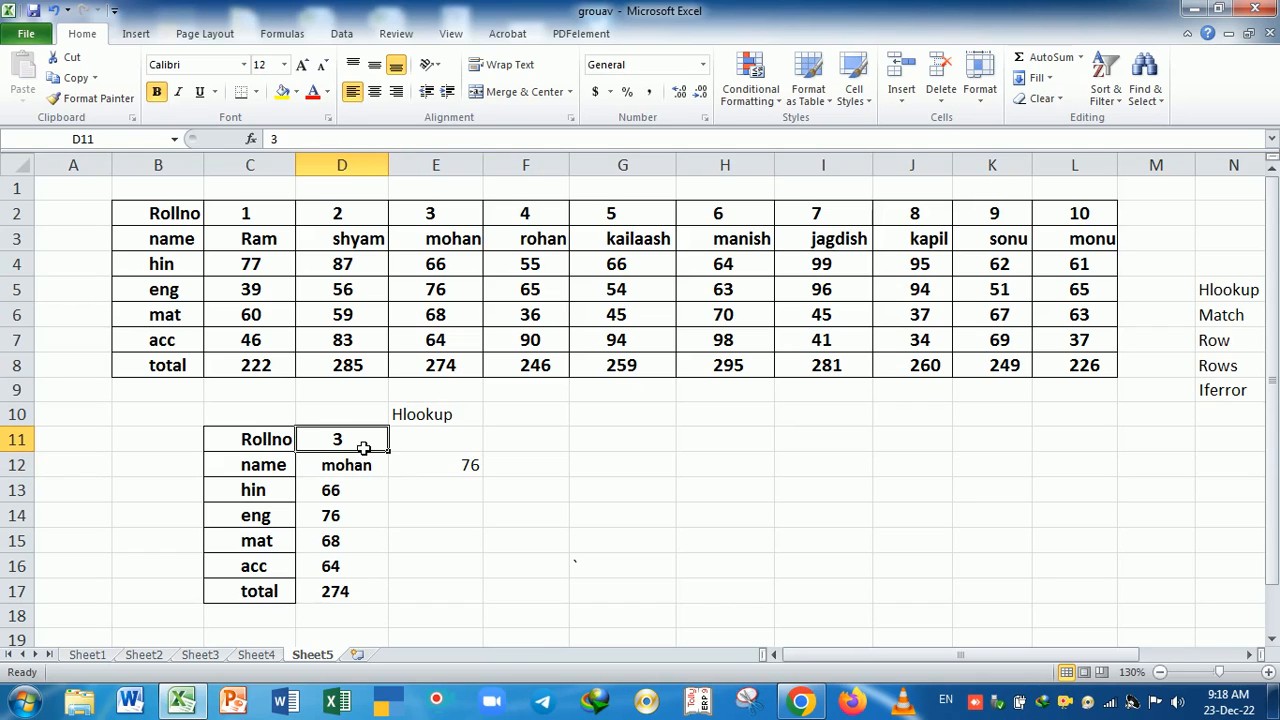
Apply borders around every cell of the lookup results in D12:D17.
left_click_drag(362, 462, 366, 598)
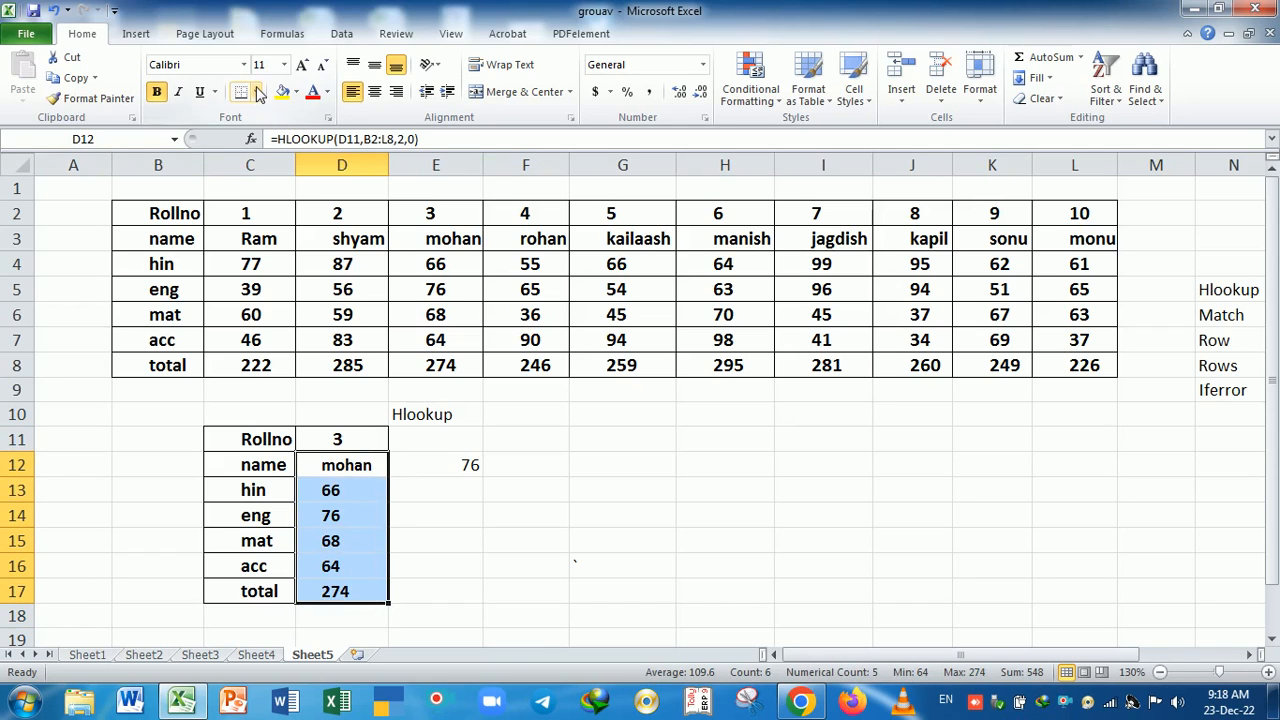
left_click(259, 93)
left_click(292, 240)
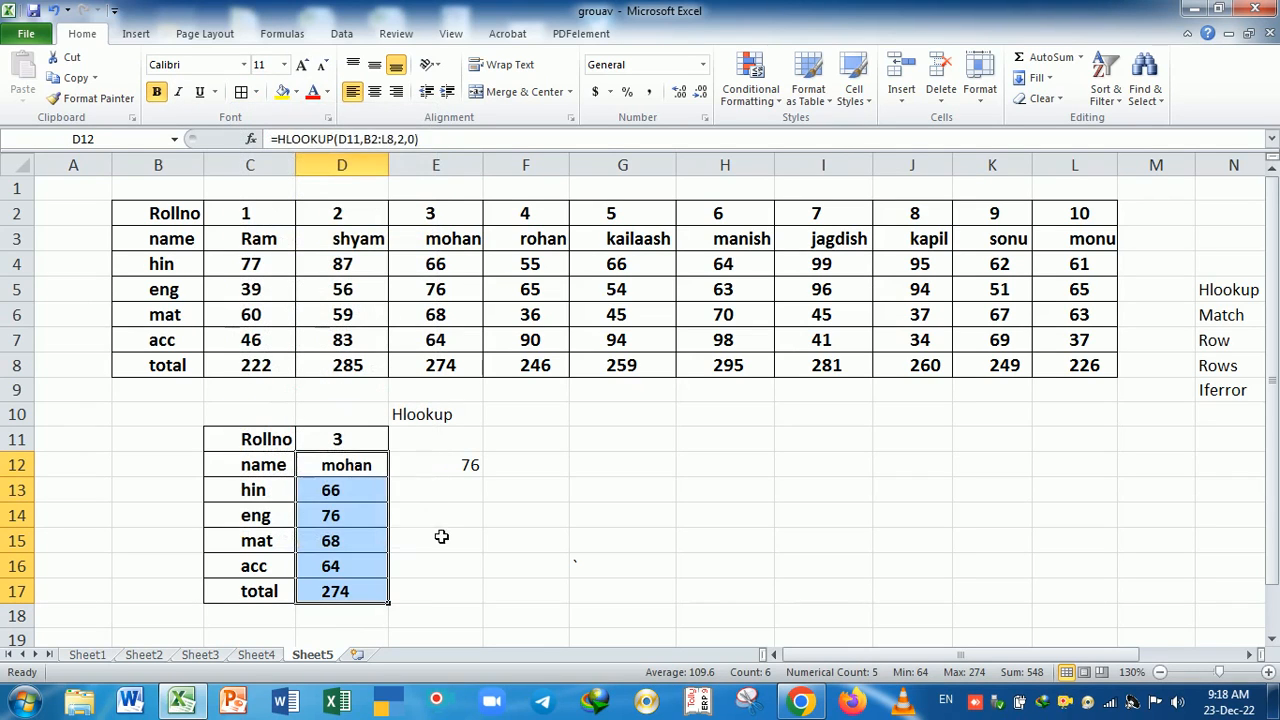
left_click(441, 537)
Check D11:D17 against the roll number 3 column, then set the roll number in D11 to 4.
left_click(361, 446)
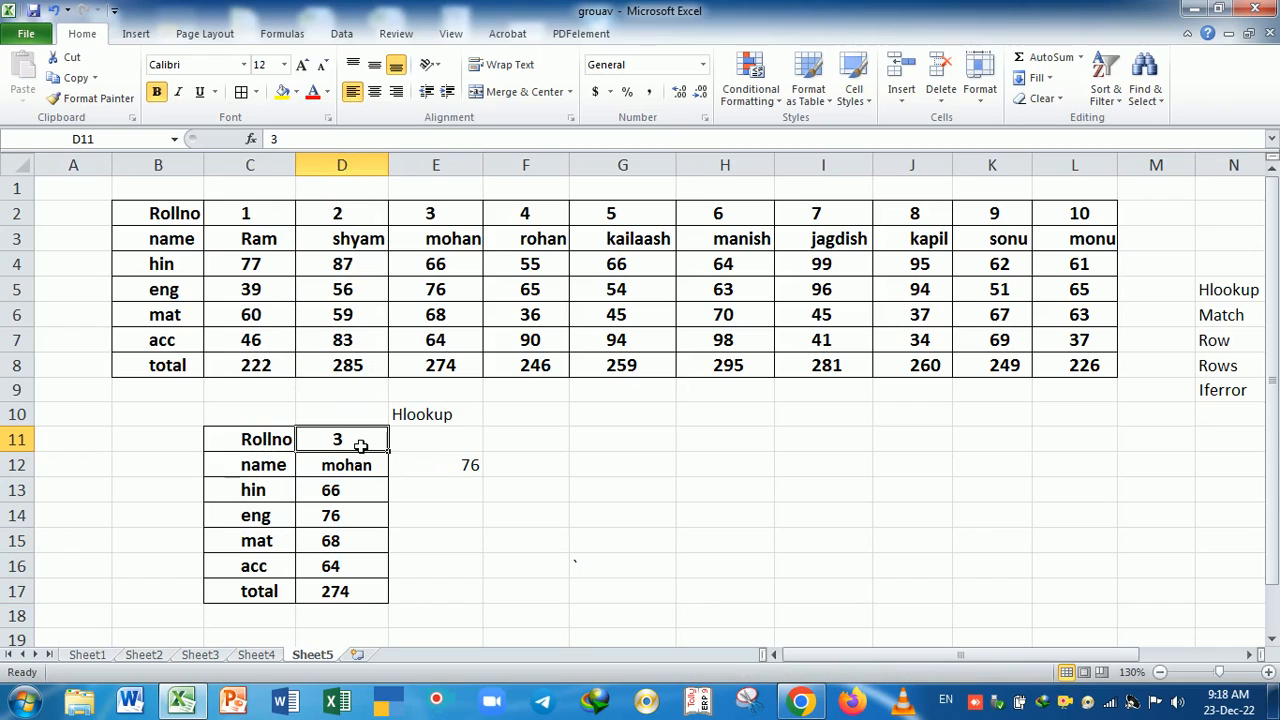
left_click_drag(361, 446, 362, 600)
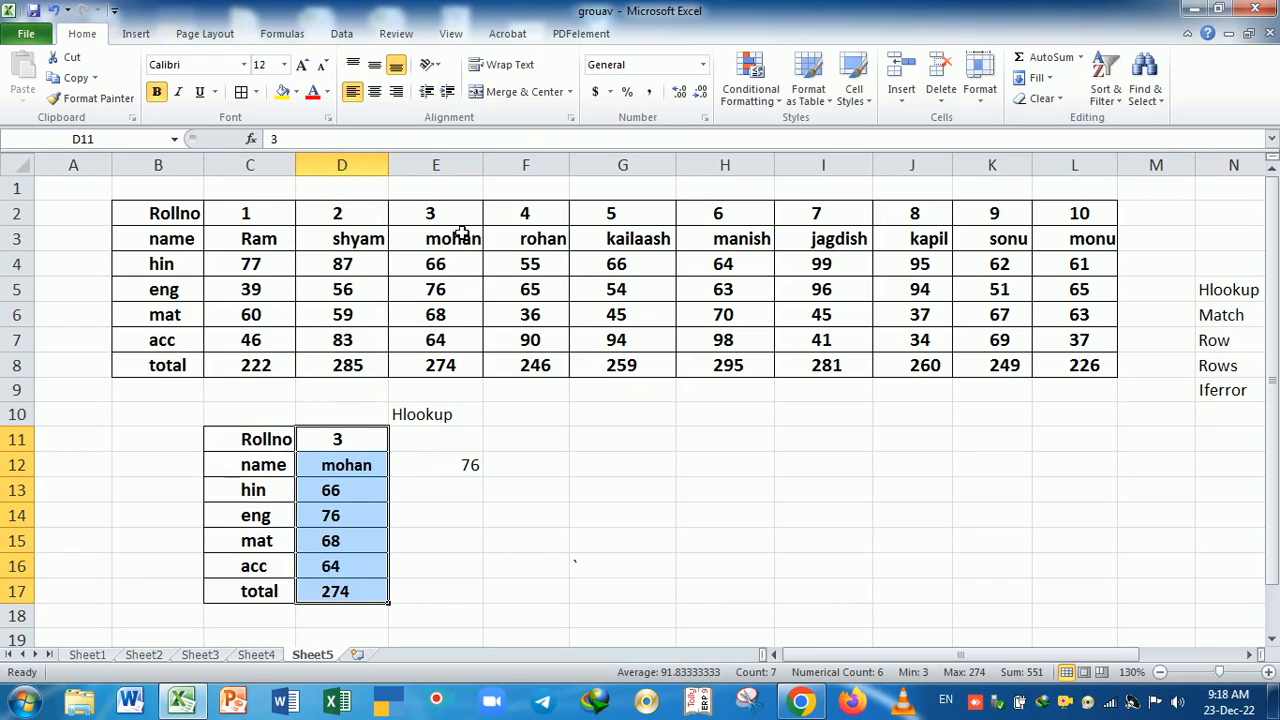
left_click(380, 444)
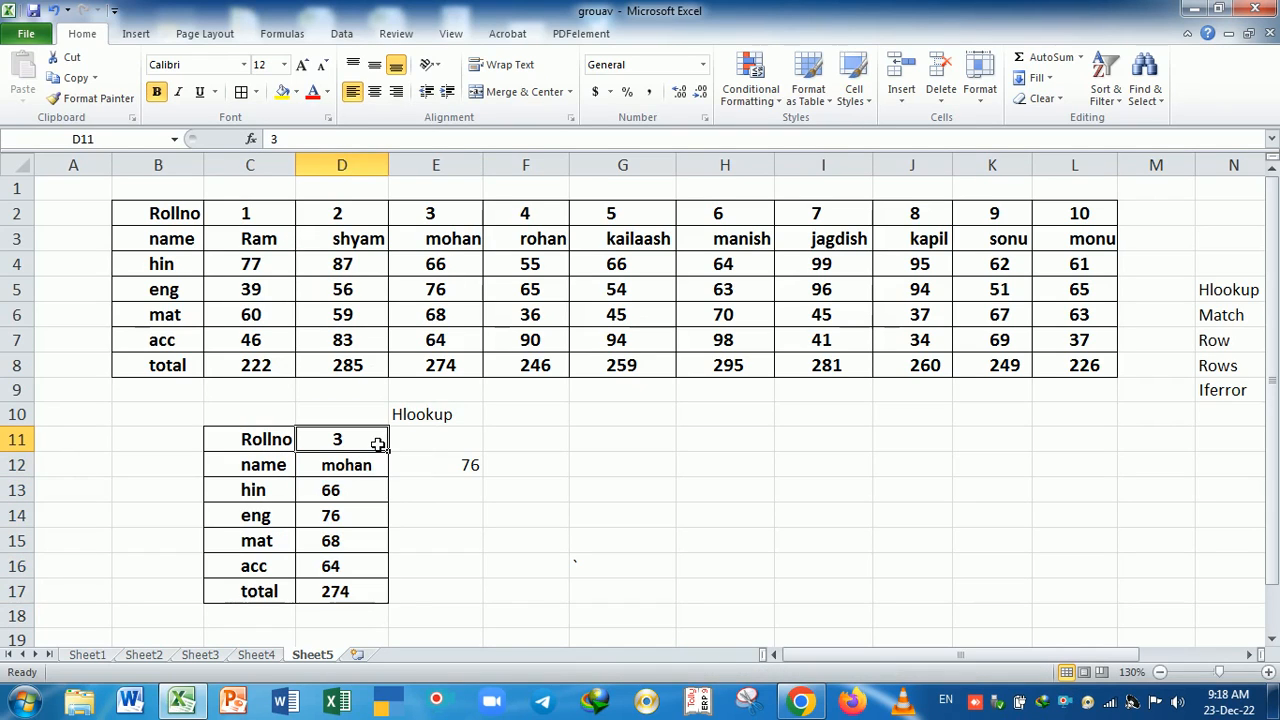
type("4")
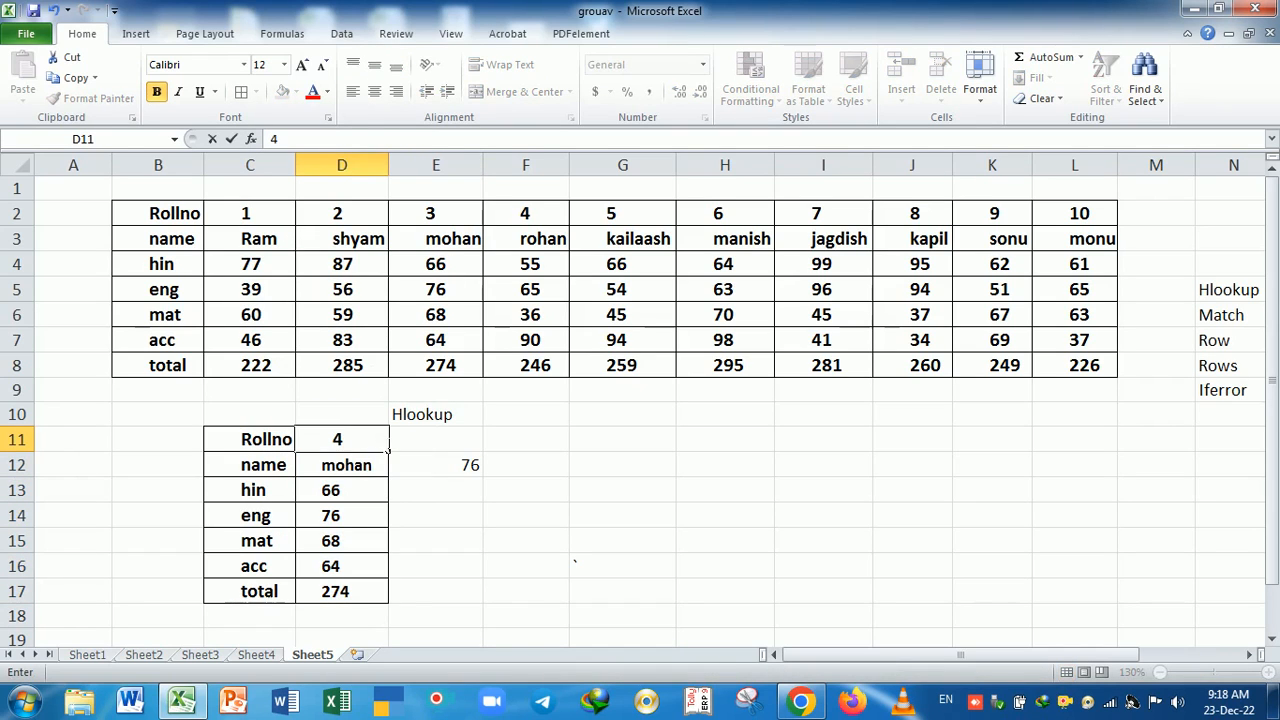
key("Return")
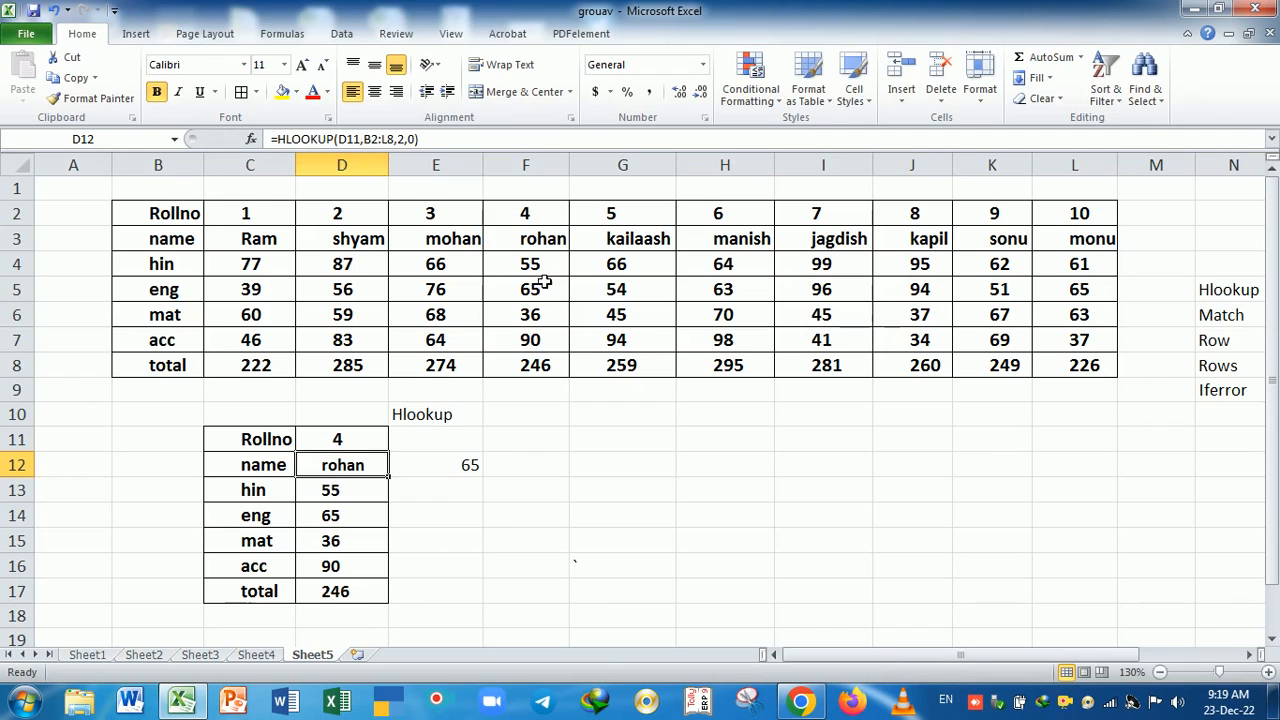
Set the roll number in D11 to 5.
left_click(357, 450)
type("5")
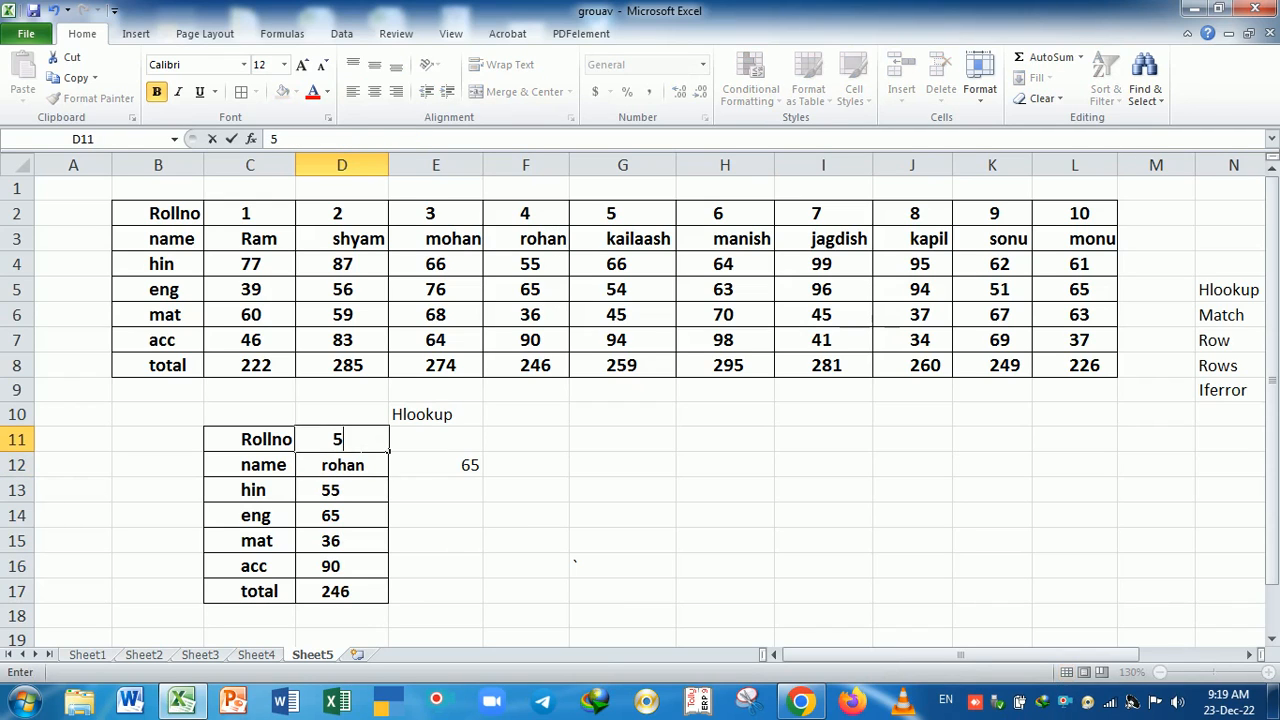
key("Return")
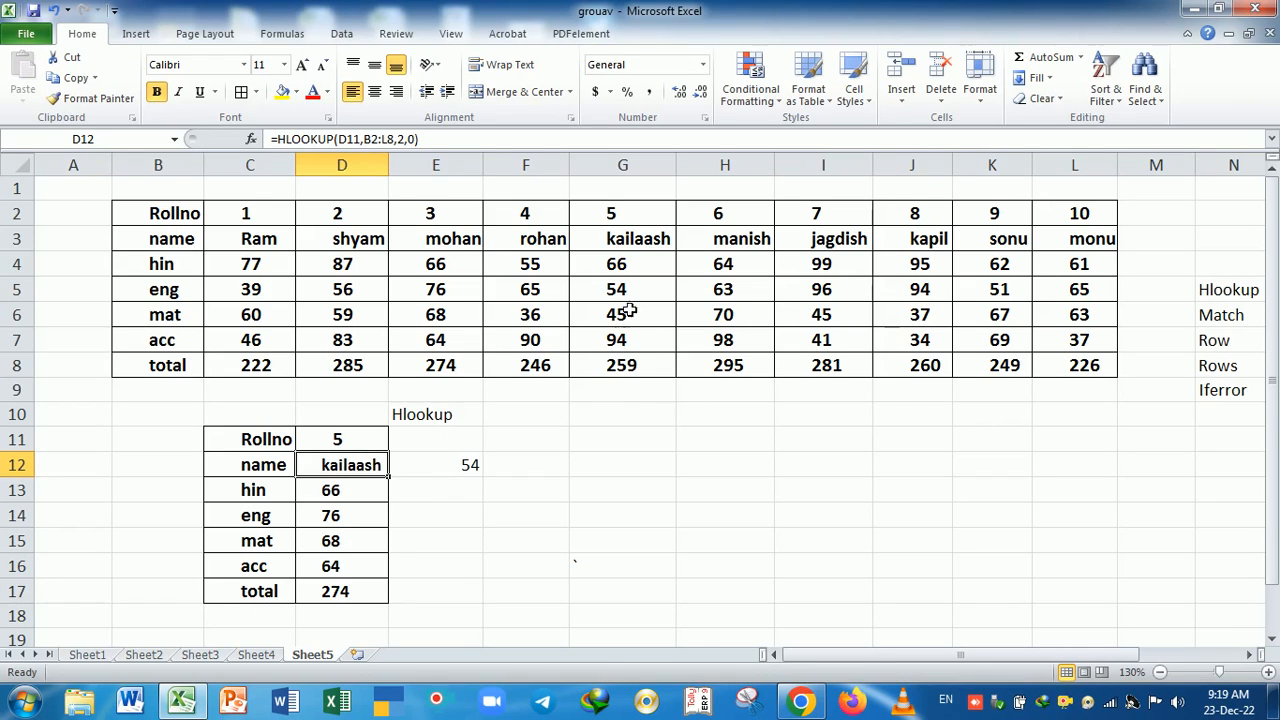
Compare the results in D12:D17 with G3:G8 and inspect the copied formulas in D13 and D14.
left_click_drag(651, 237, 651, 364)
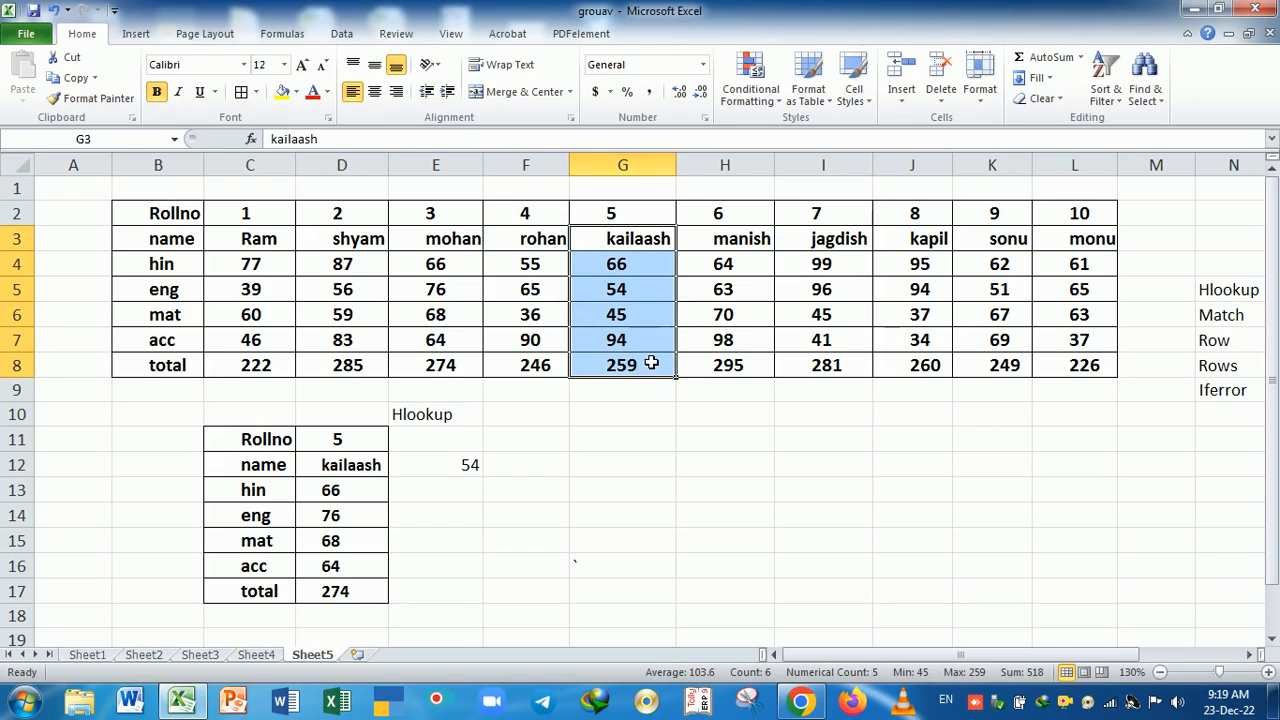
left_click_drag(343, 467, 342, 595)
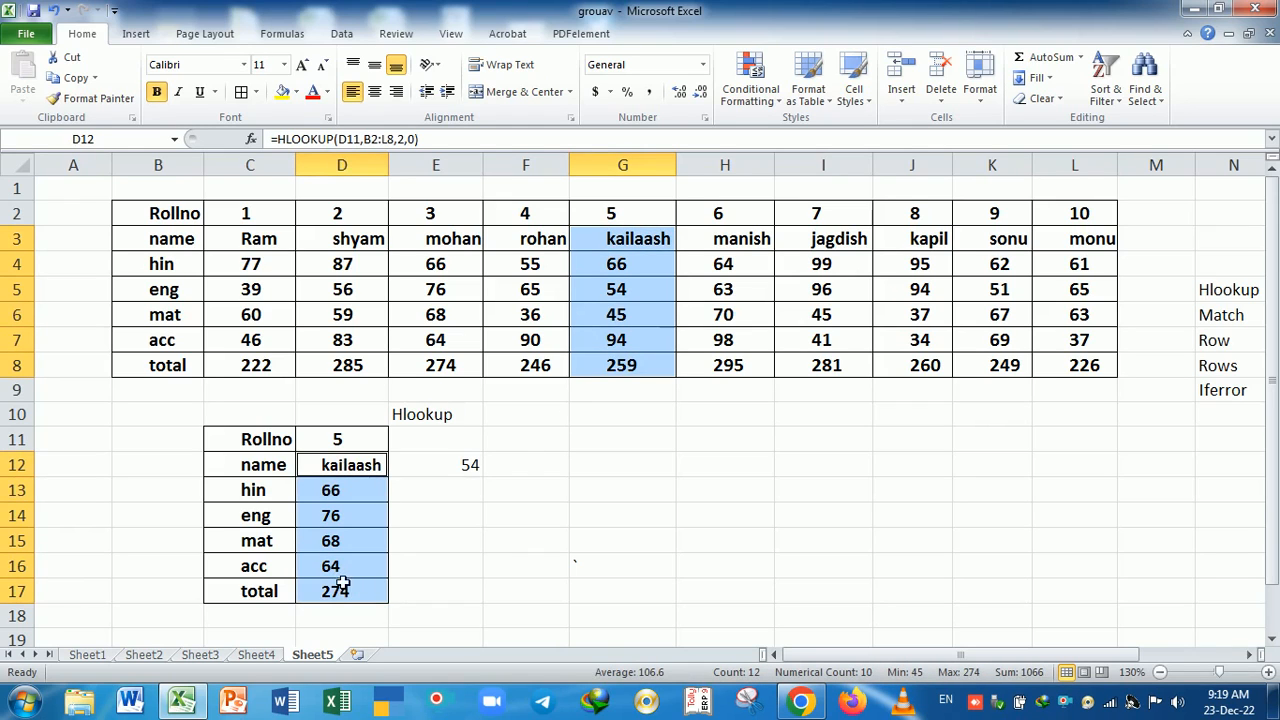
left_click(368, 498)
left_click(330, 521)
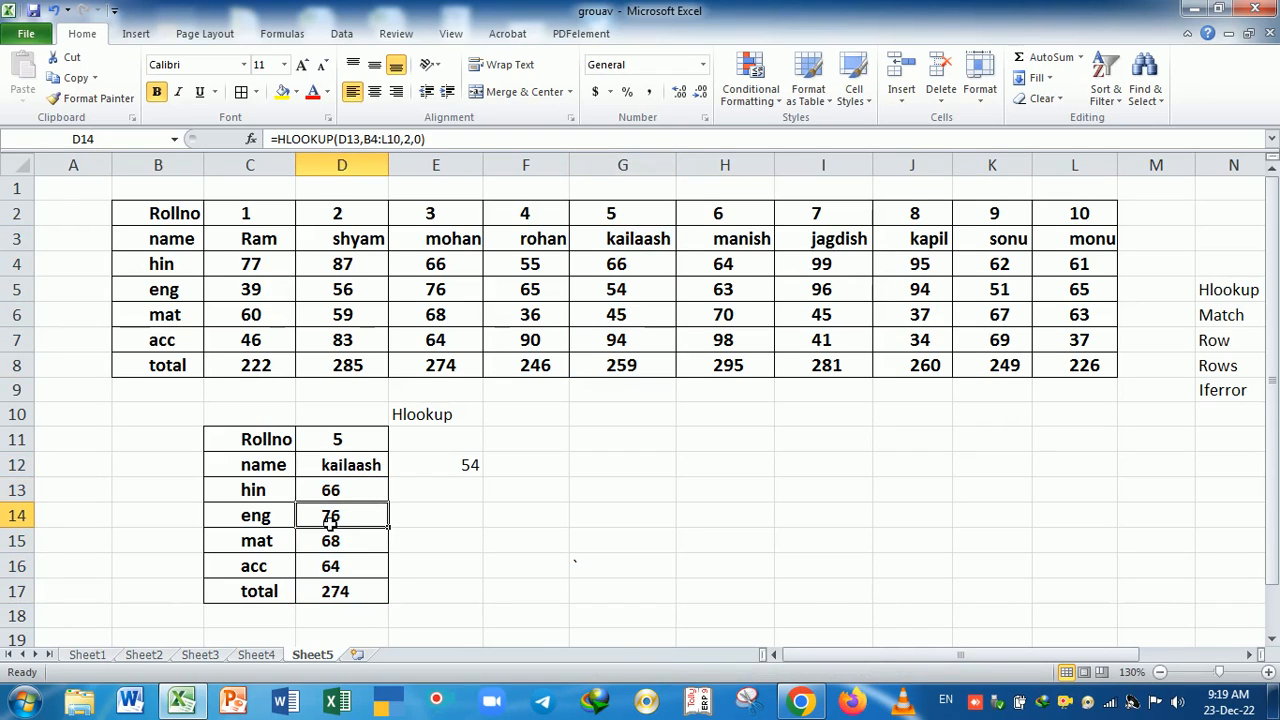
left_click_drag(330, 521, 354, 597)
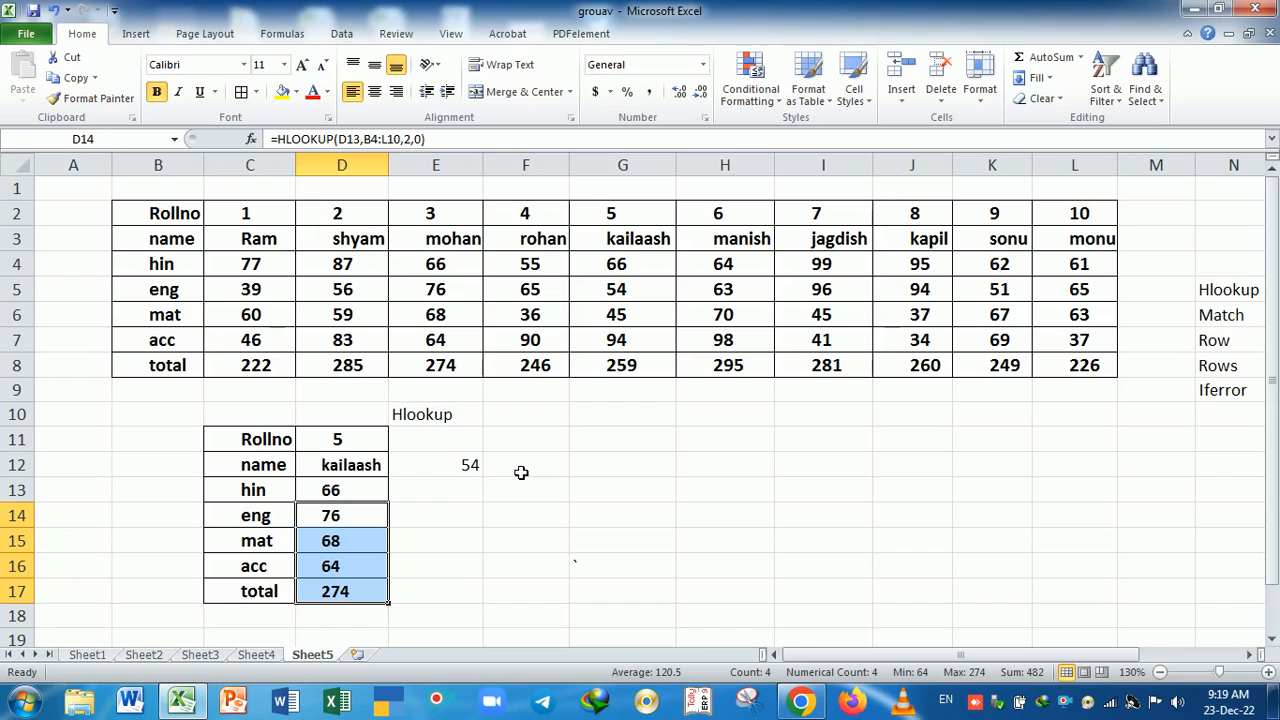
Clear the trial HLOOKUP formula from E12.
left_click(465, 500)
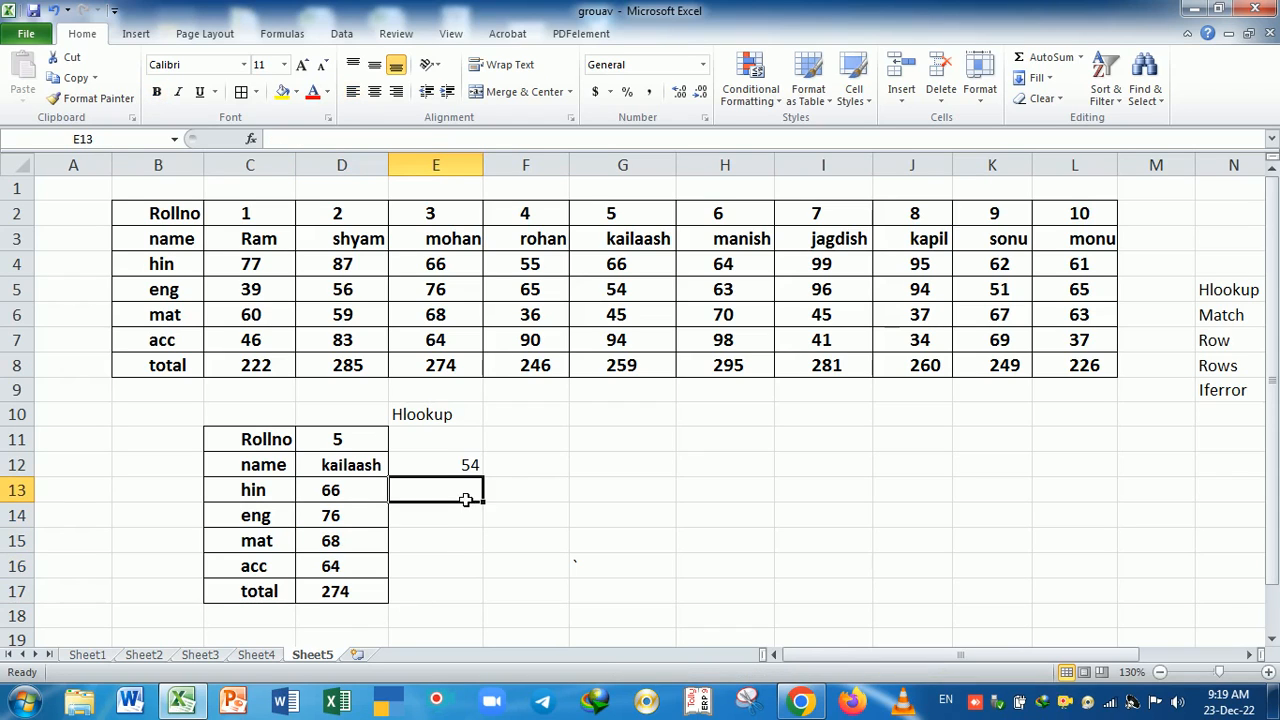
left_click(471, 466)
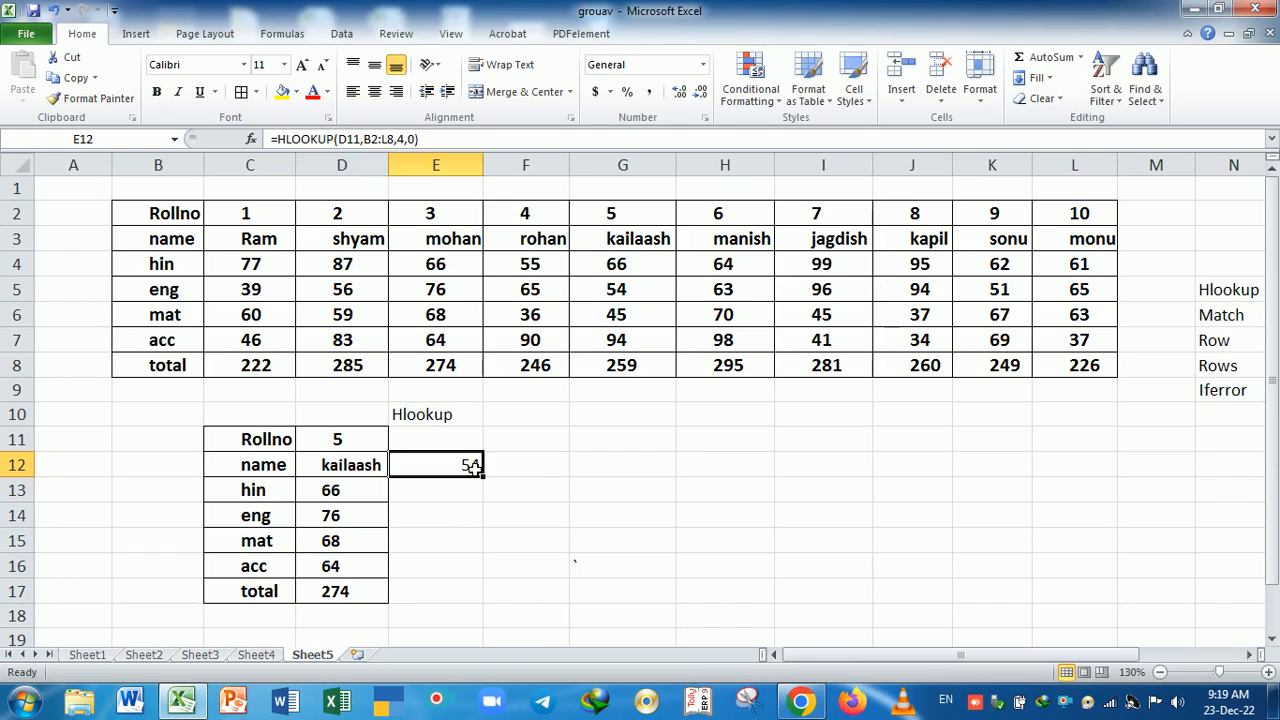
key("Delete")
Enter =MATCH(C12,B2:B8,0) in F12 to find the row position of the name label in the marks table.
left_click_drag(569, 509, 543, 471)
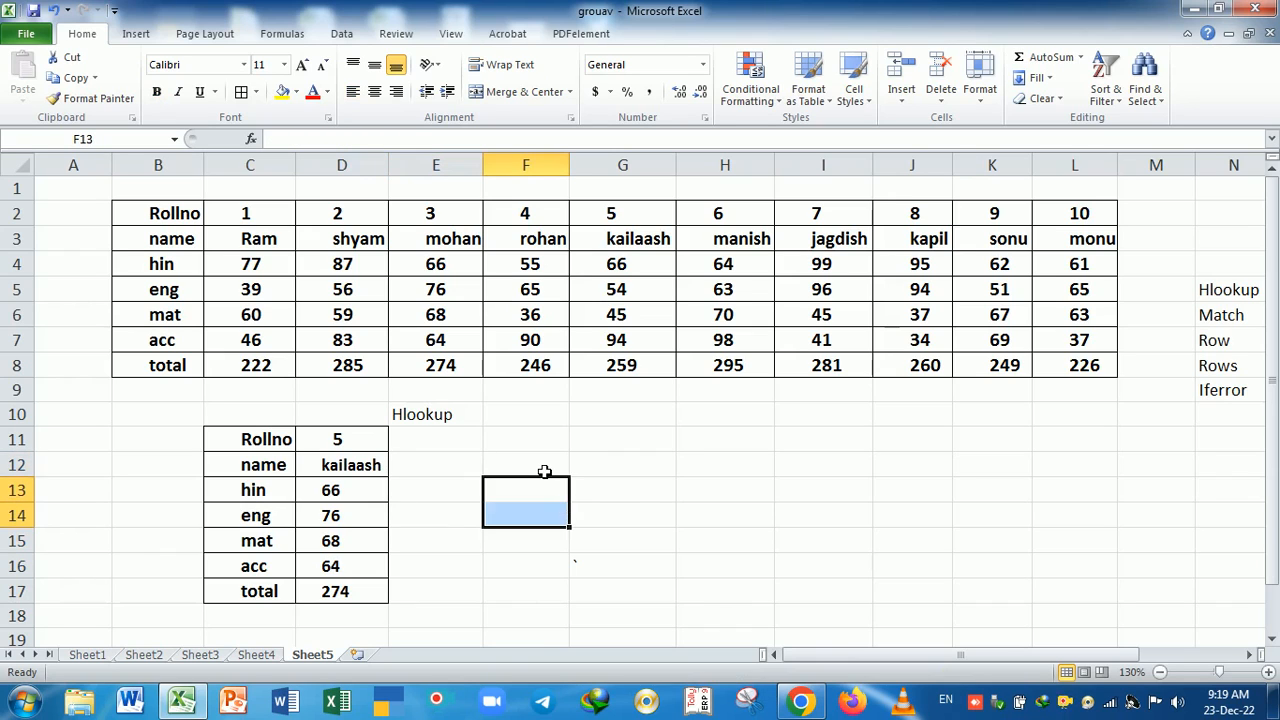
left_click(544, 471)
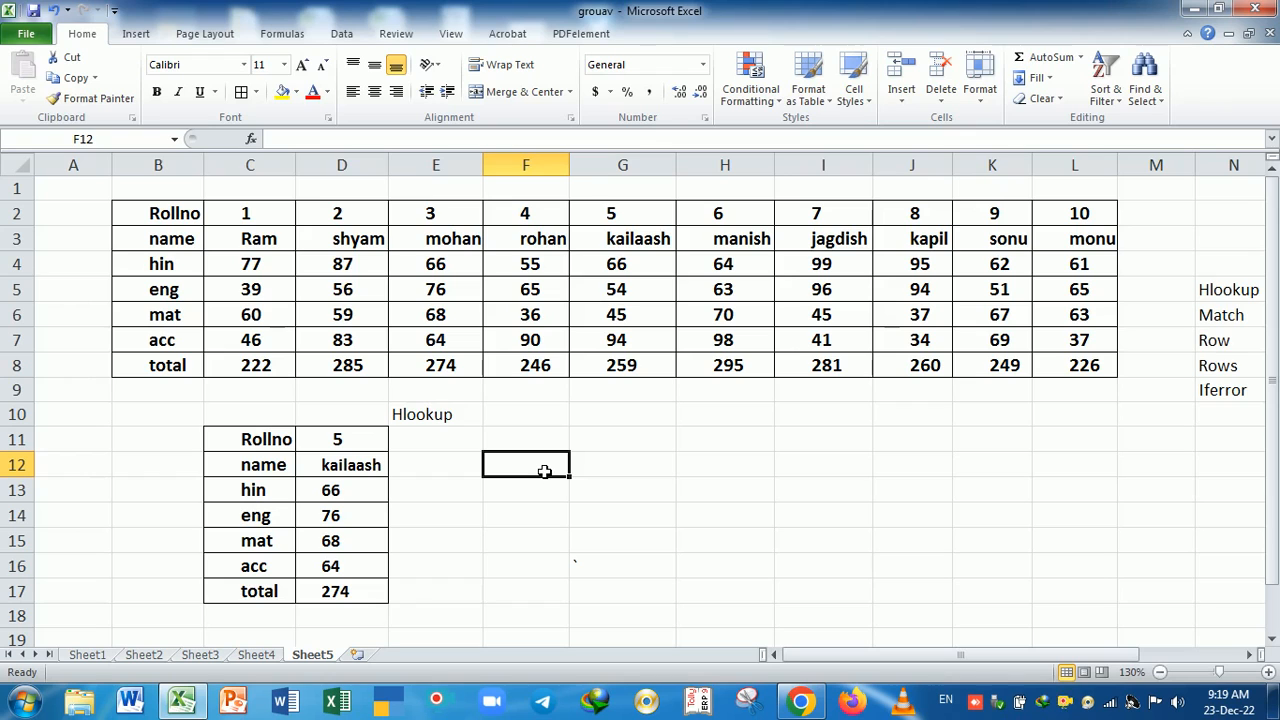
type("=mat")
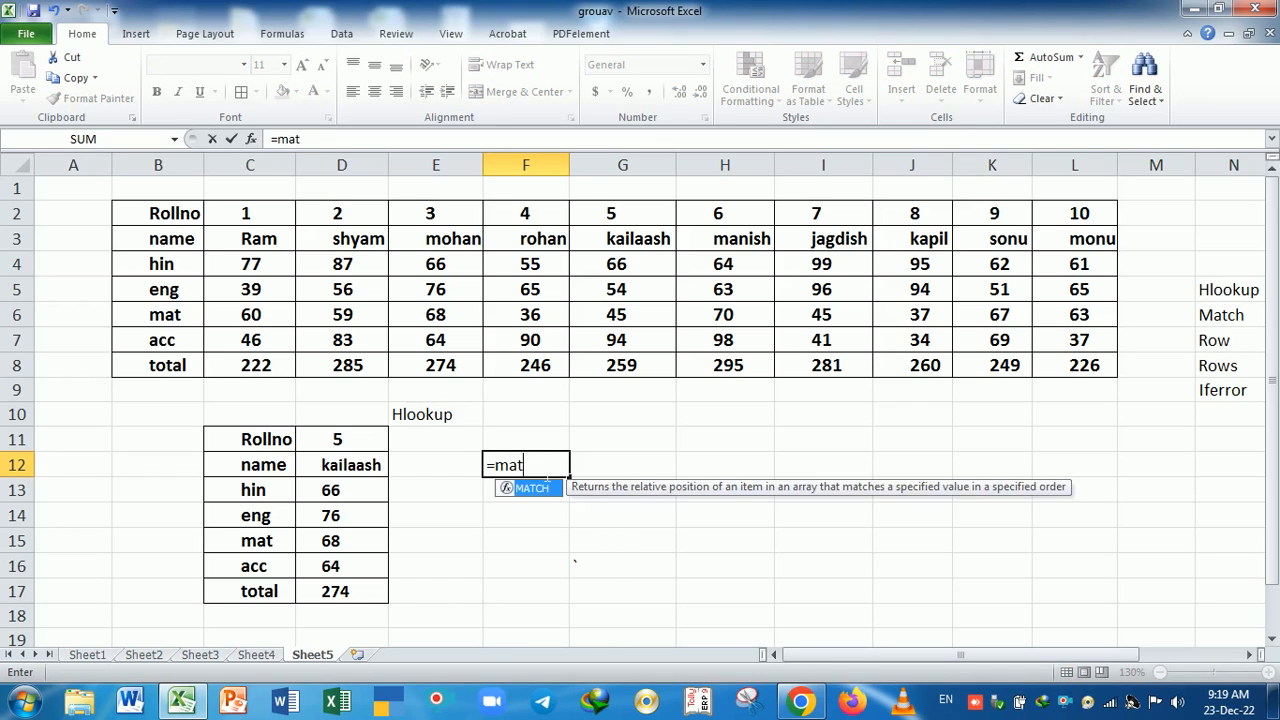
key("Tab")
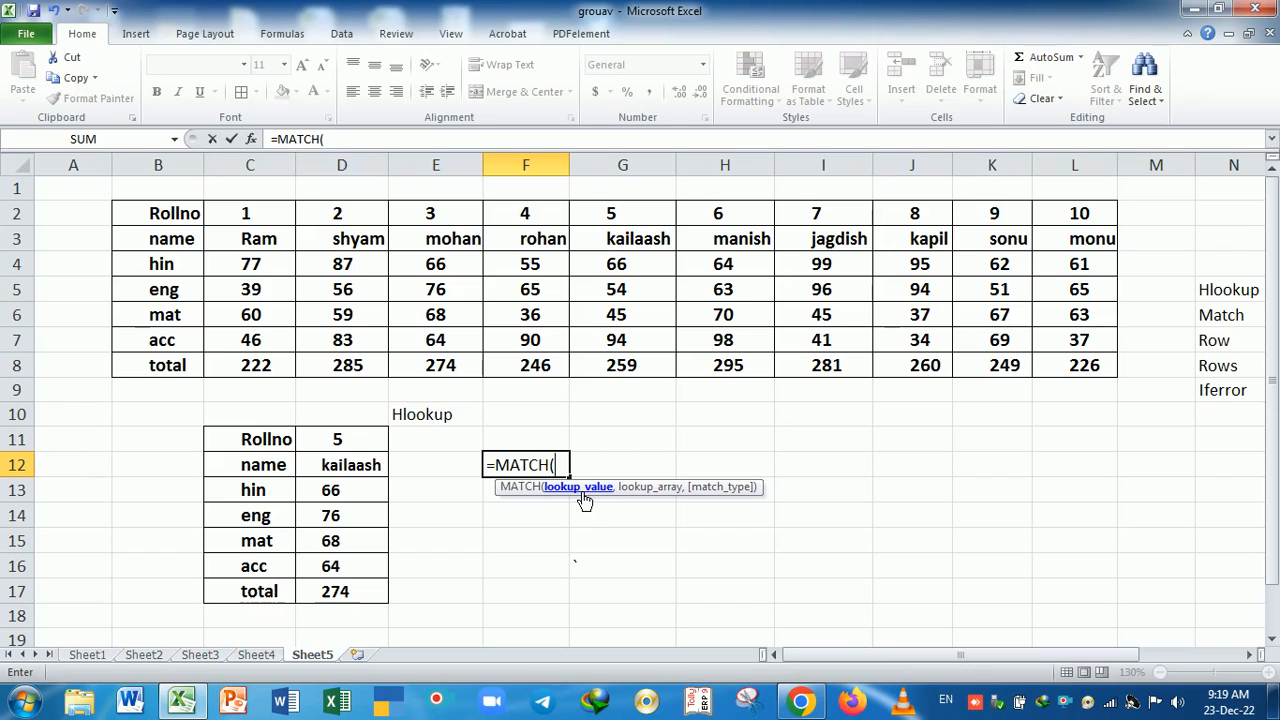
left_click(250, 476)
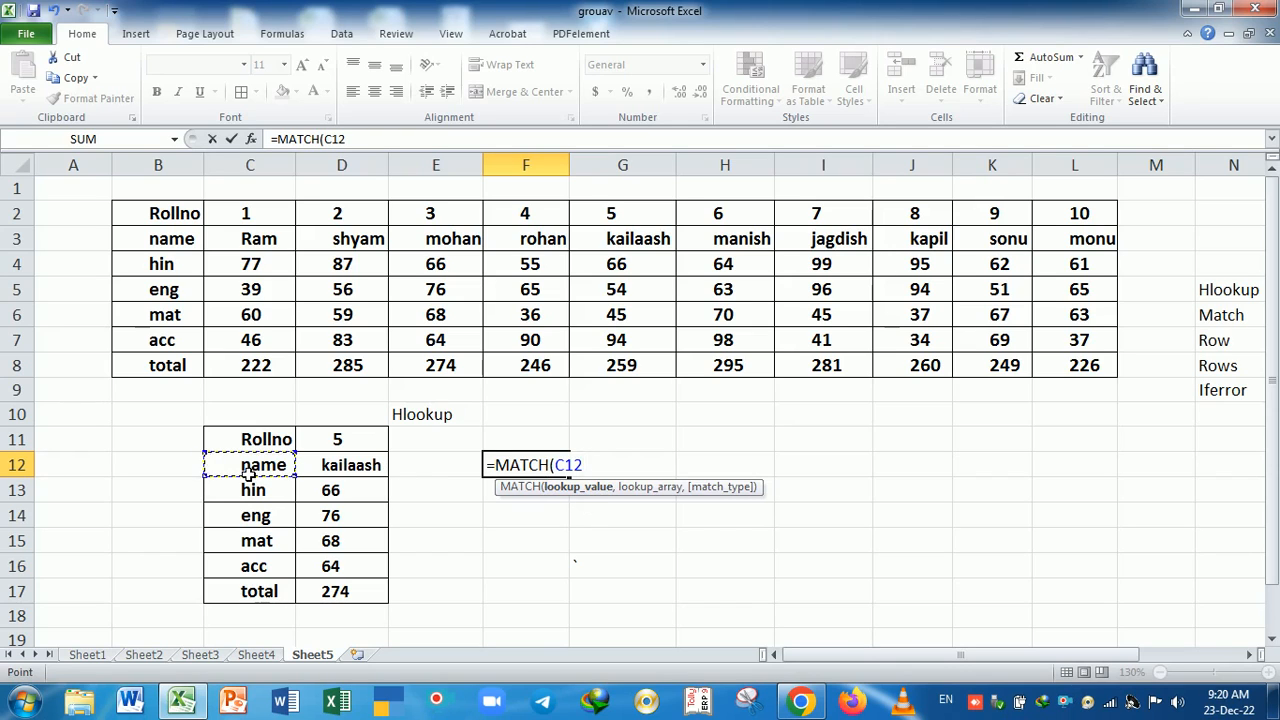
type(",")
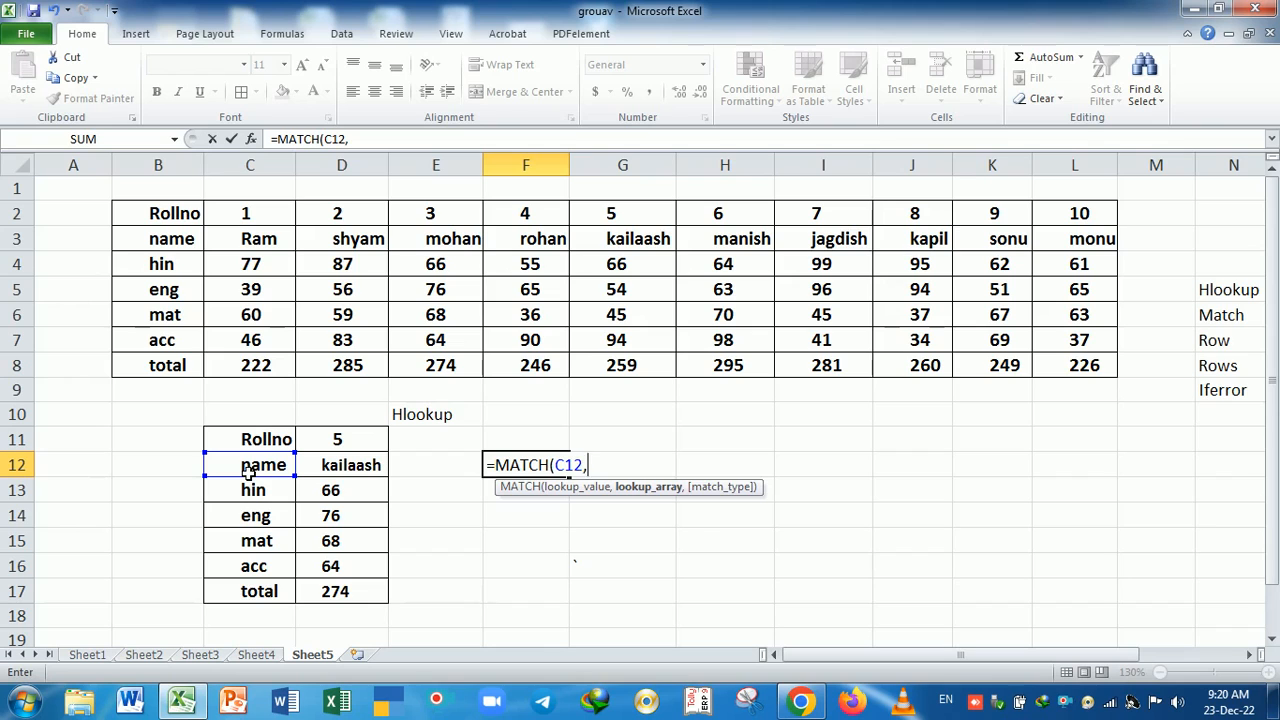
left_click_drag(188, 215, 180, 364)
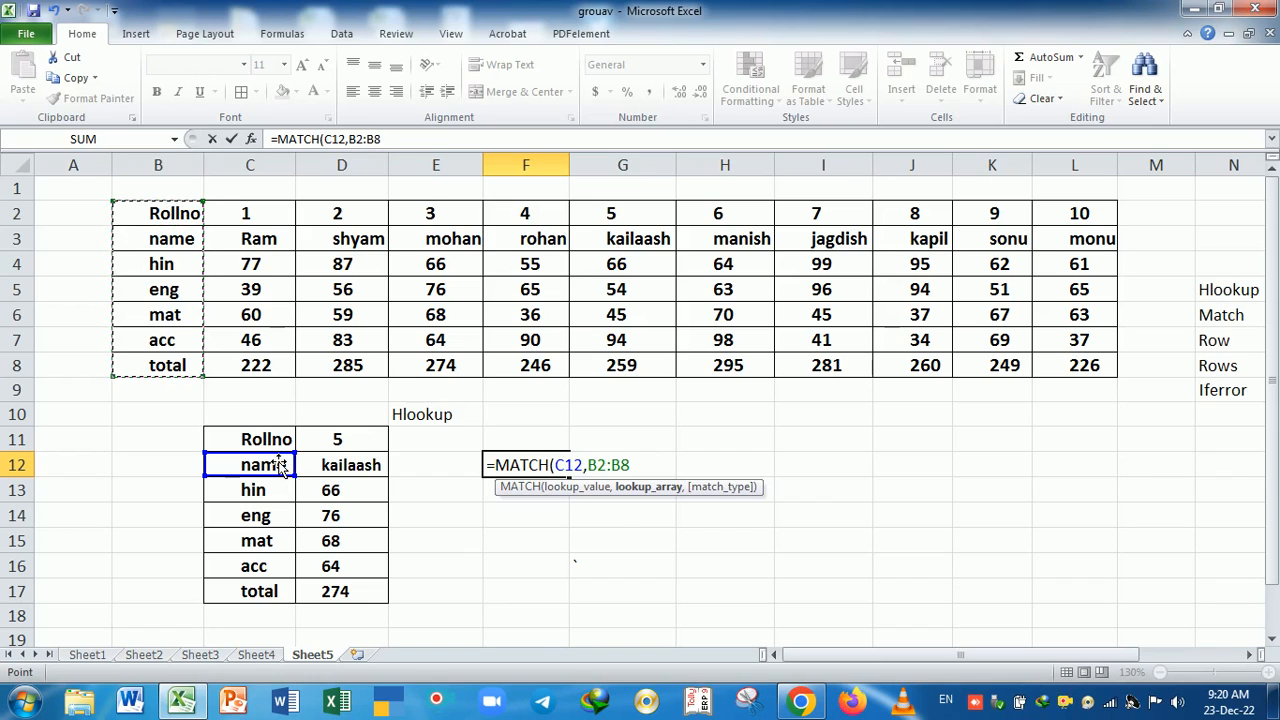
type(",0")
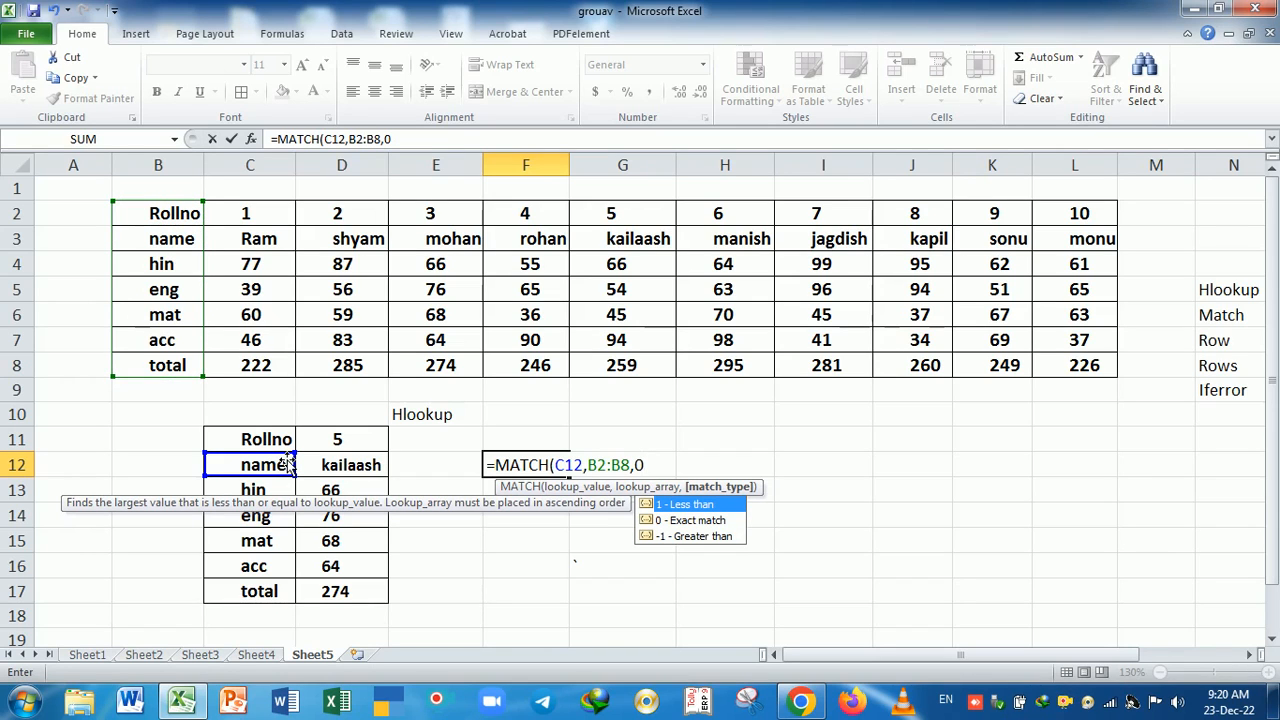
type(")")
key("Return")
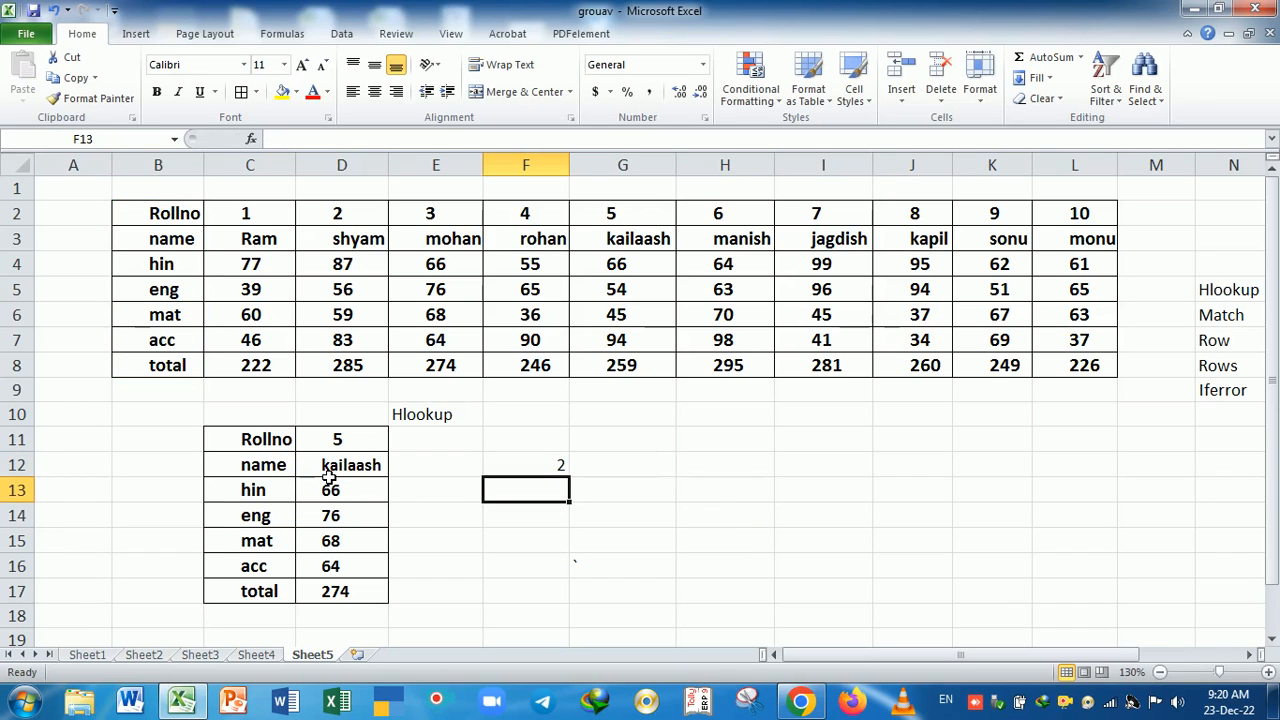
Check the MATCH result in F12 against the position of the name label in the marks table's first column.
left_click(262, 476)
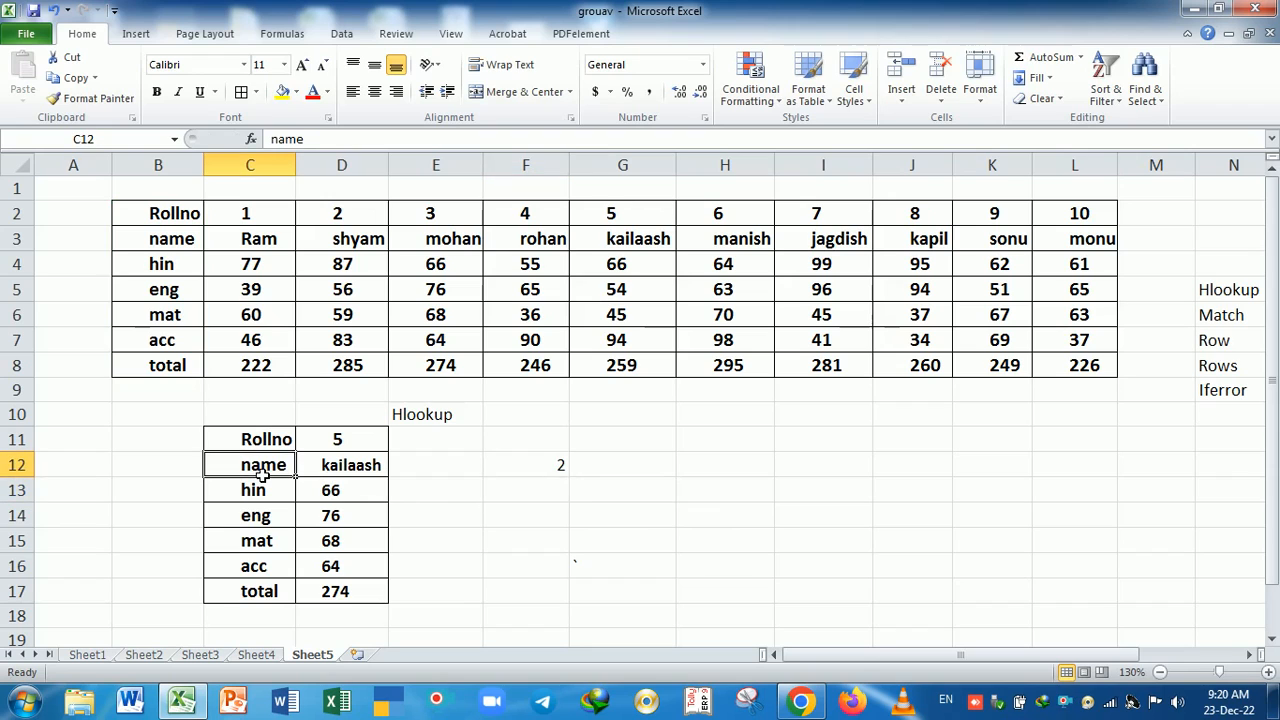
left_click(183, 216)
left_click(194, 248)
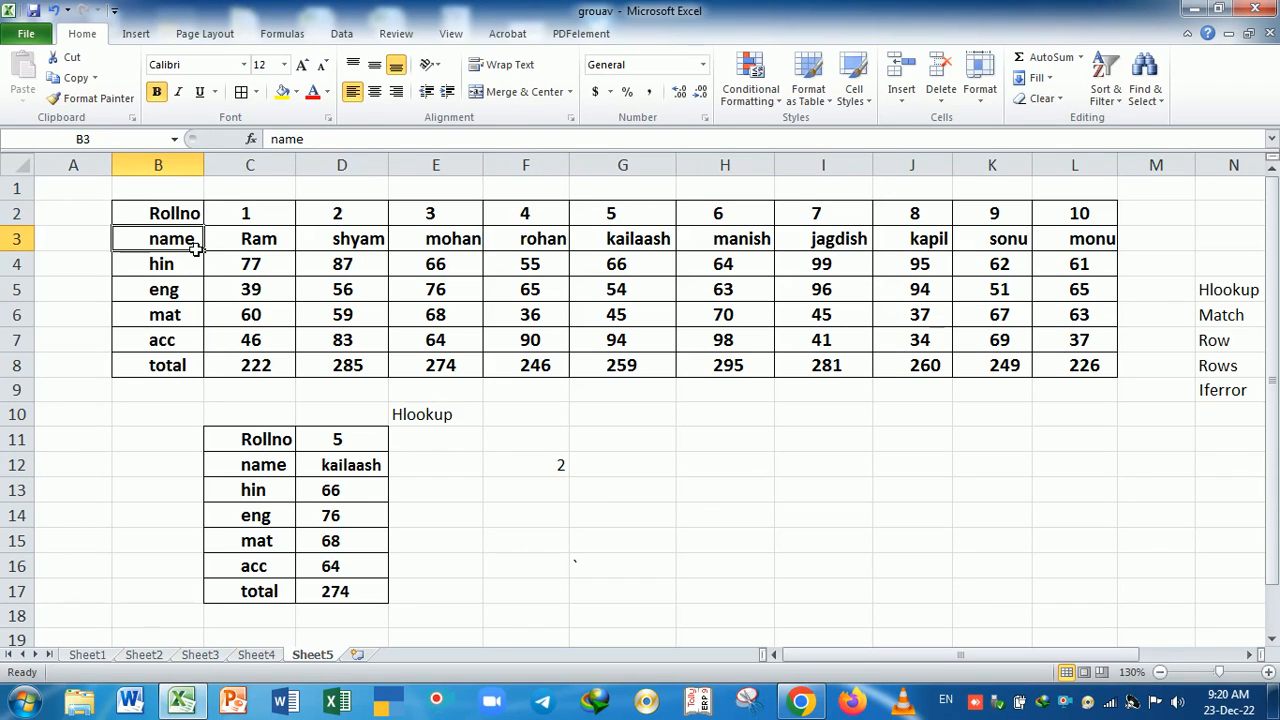
left_click(542, 466)
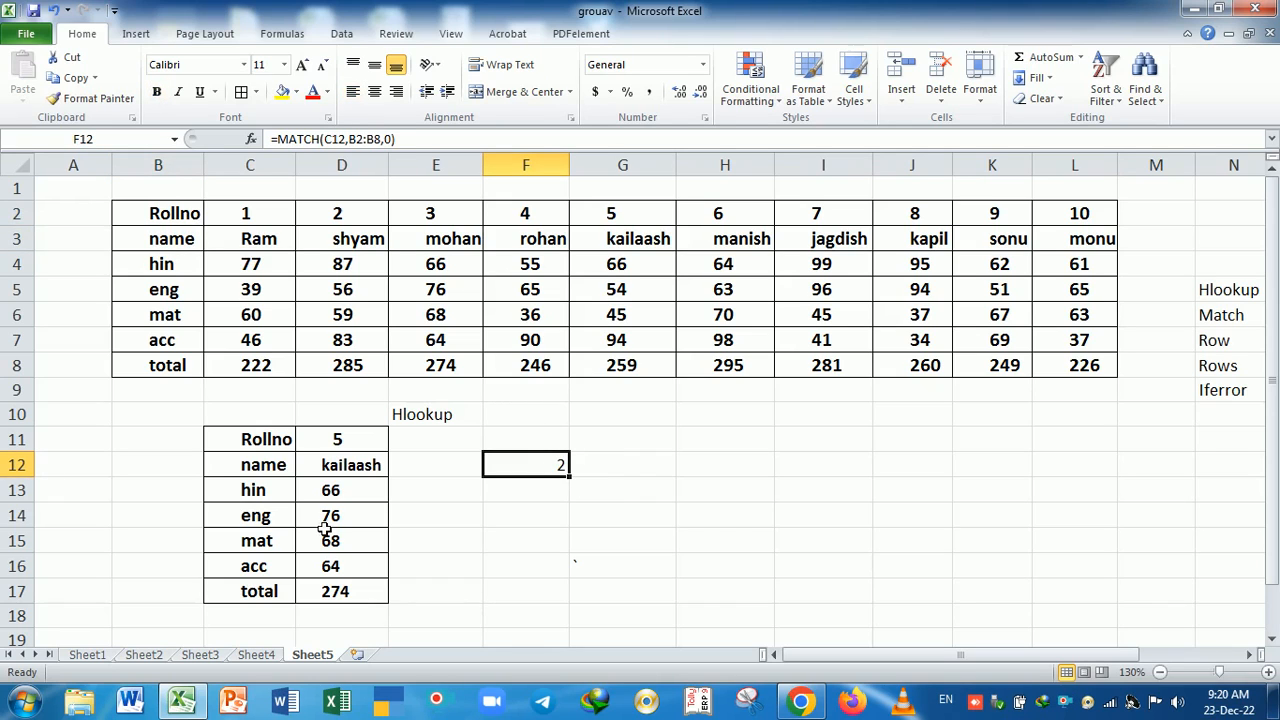
Fill the MATCH formula from F12 down to F17 for the remaining labels in C13:C17.
left_click(280, 494)
left_click(270, 520)
left_click(271, 543)
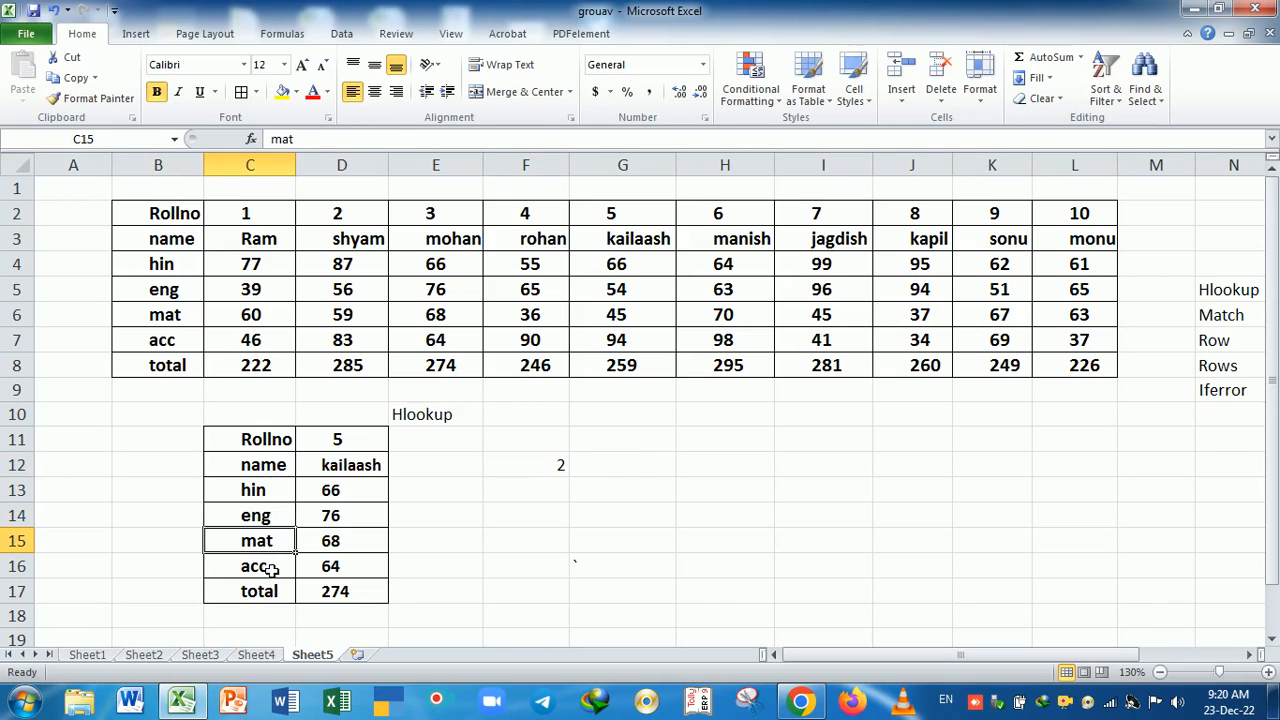
left_click(272, 568)
left_click(277, 593)
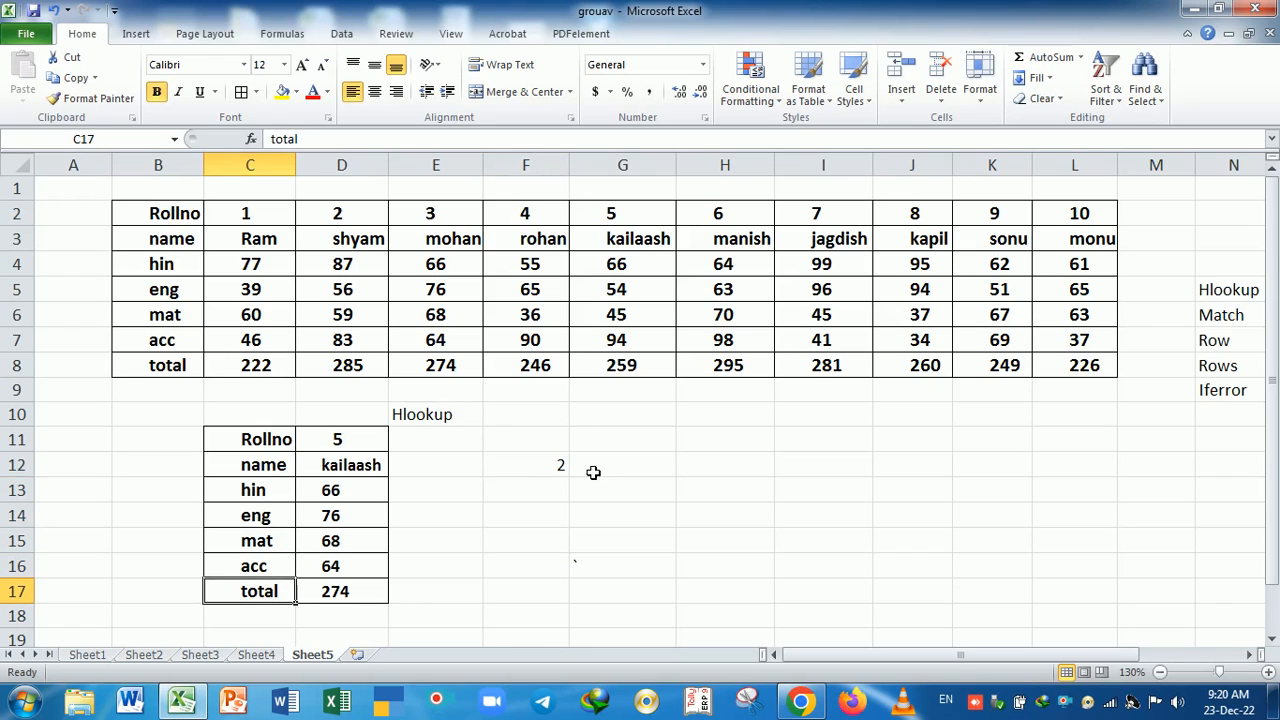
left_click(562, 468)
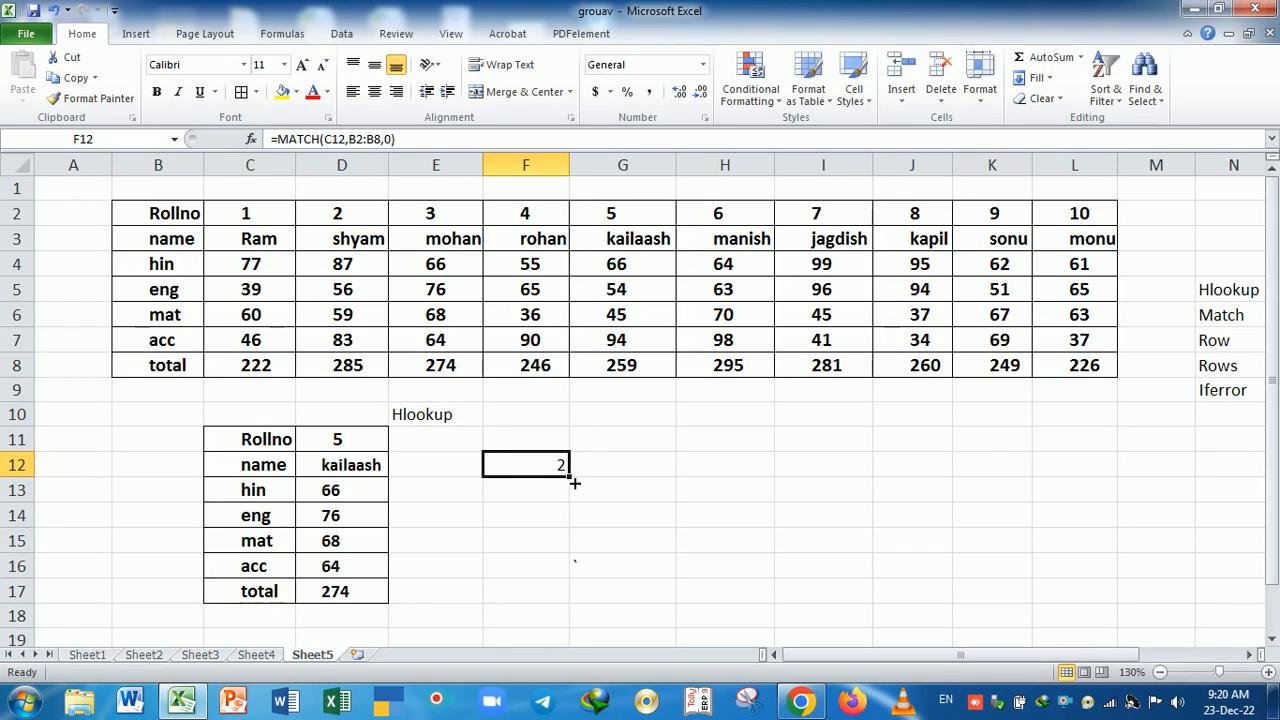
left_click_drag(575, 484, 572, 600)
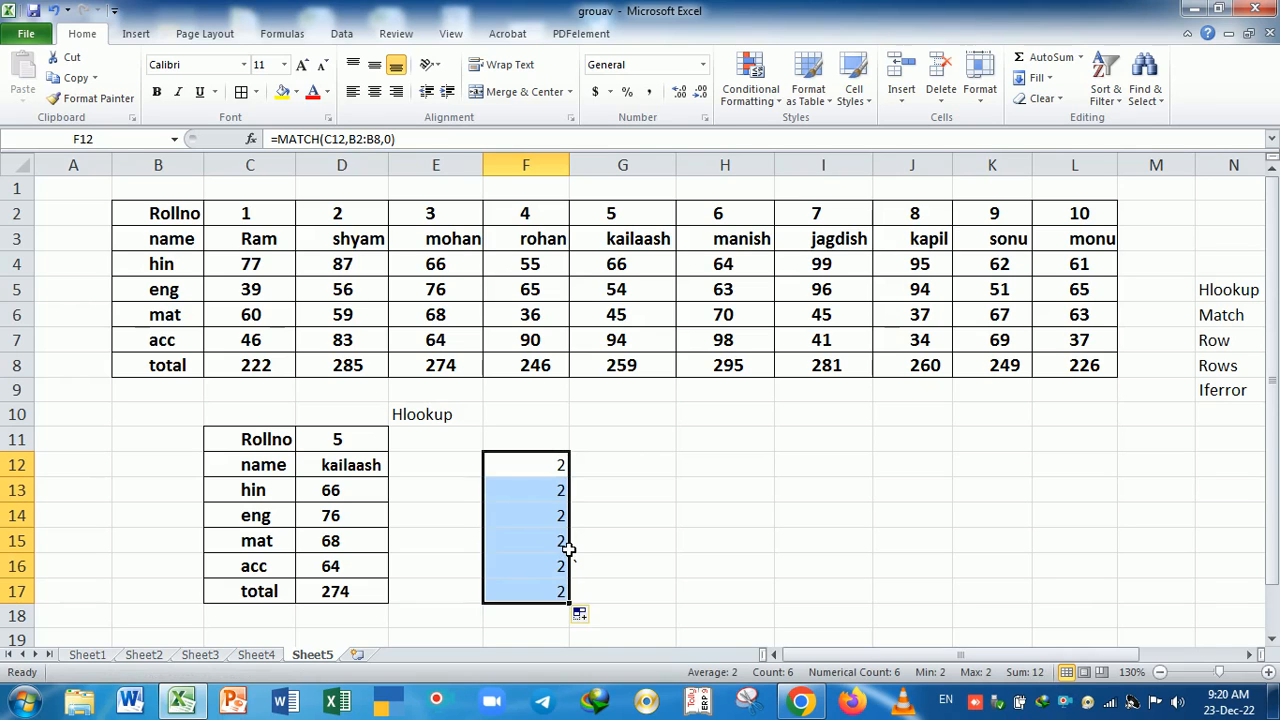
Inspect the lookup value and lookup range of each MATCH formula in F12:F17.
key("F2")
key("Return")
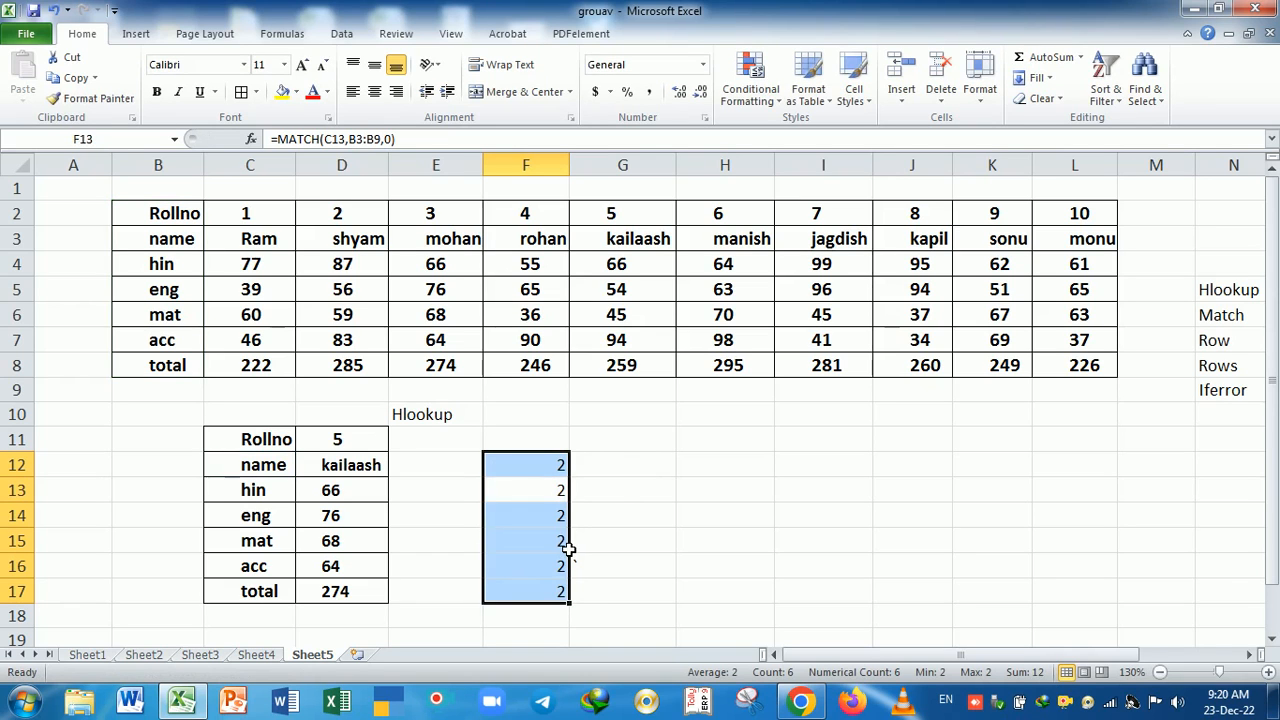
key("F2")
key("Return")
key("F2")
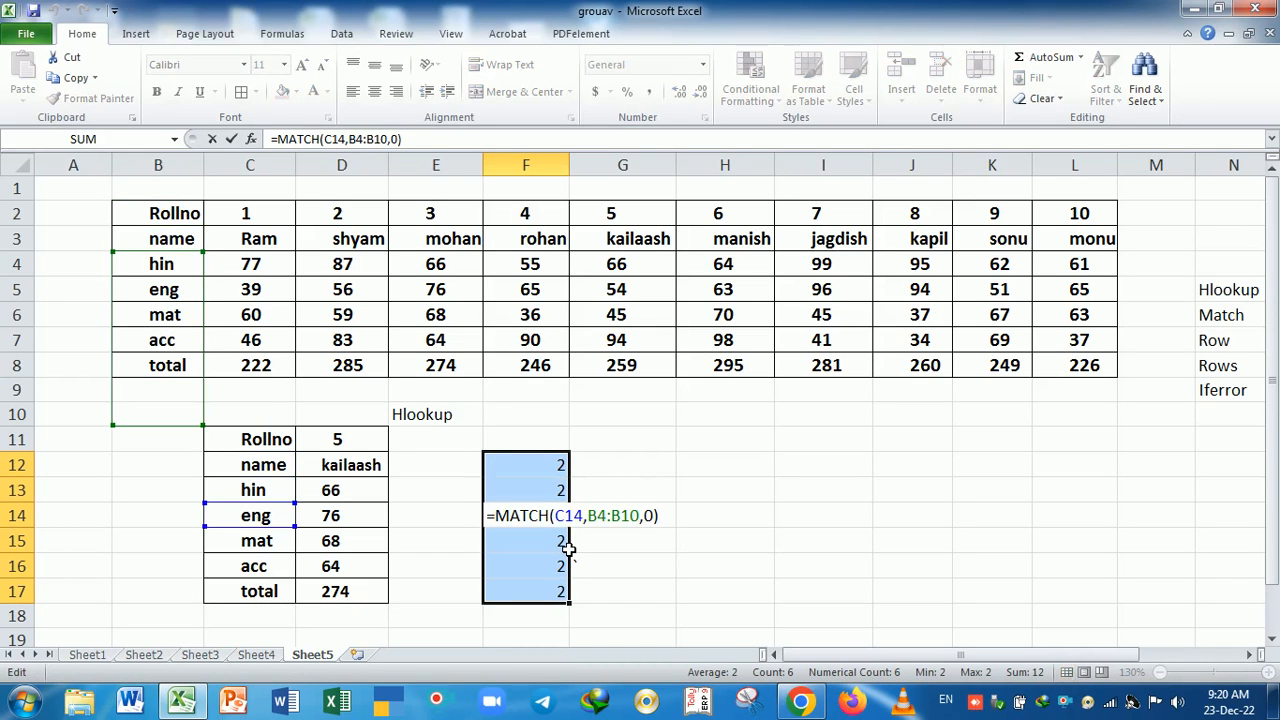
key("Return")
key("F2")
key("Return")
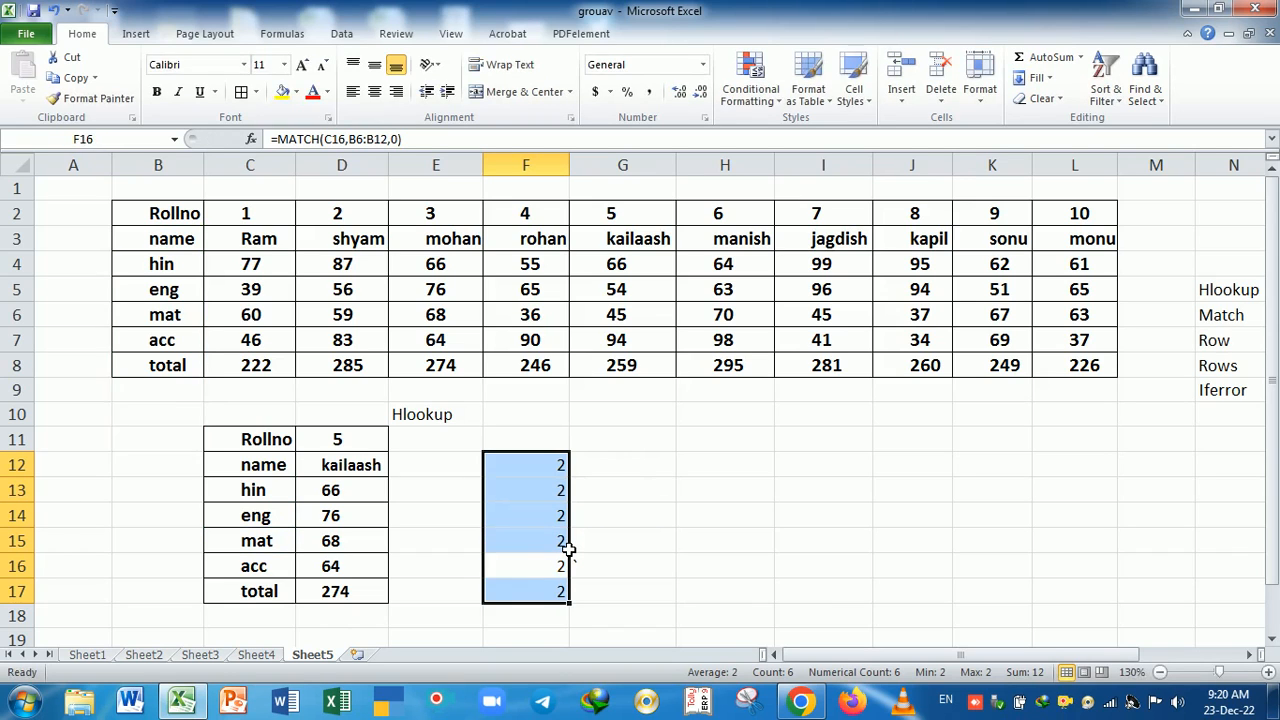
key("F2")
key("Return")
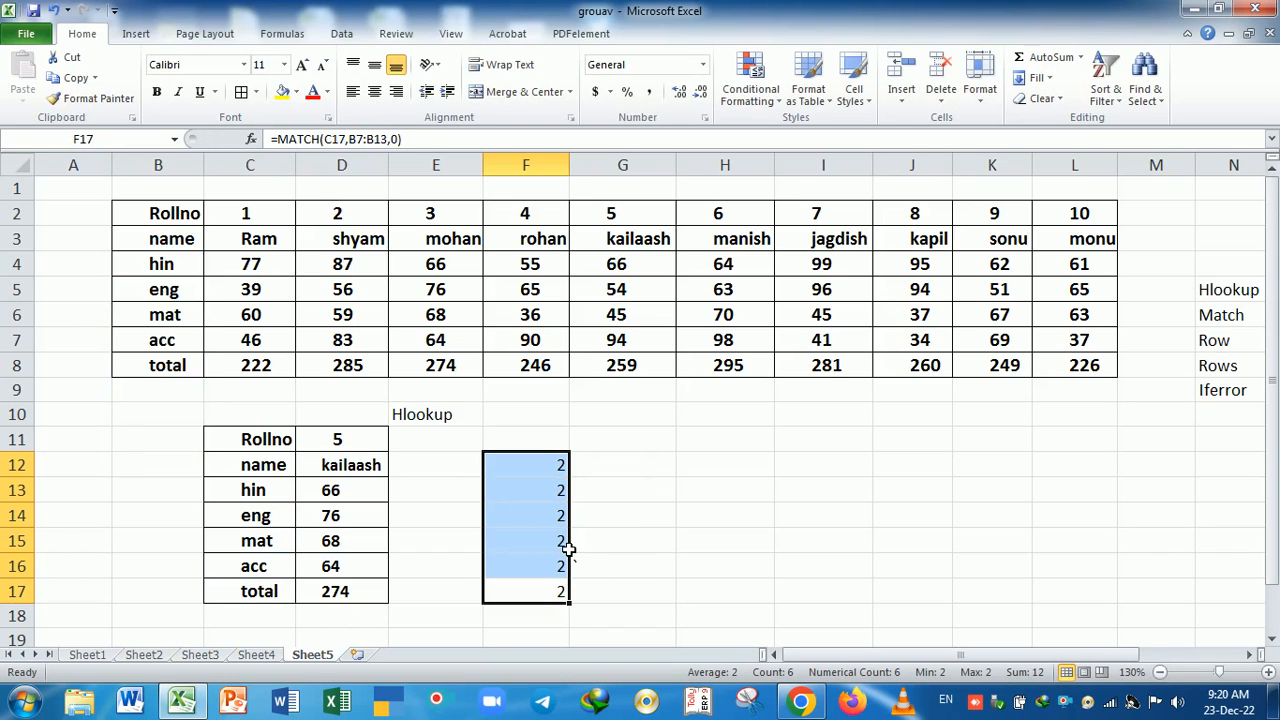
Make the MATCH lookup range in F12 absolute as $B$2:$B$8 and fill the corrected formula down to F17.
double_click(522, 466)
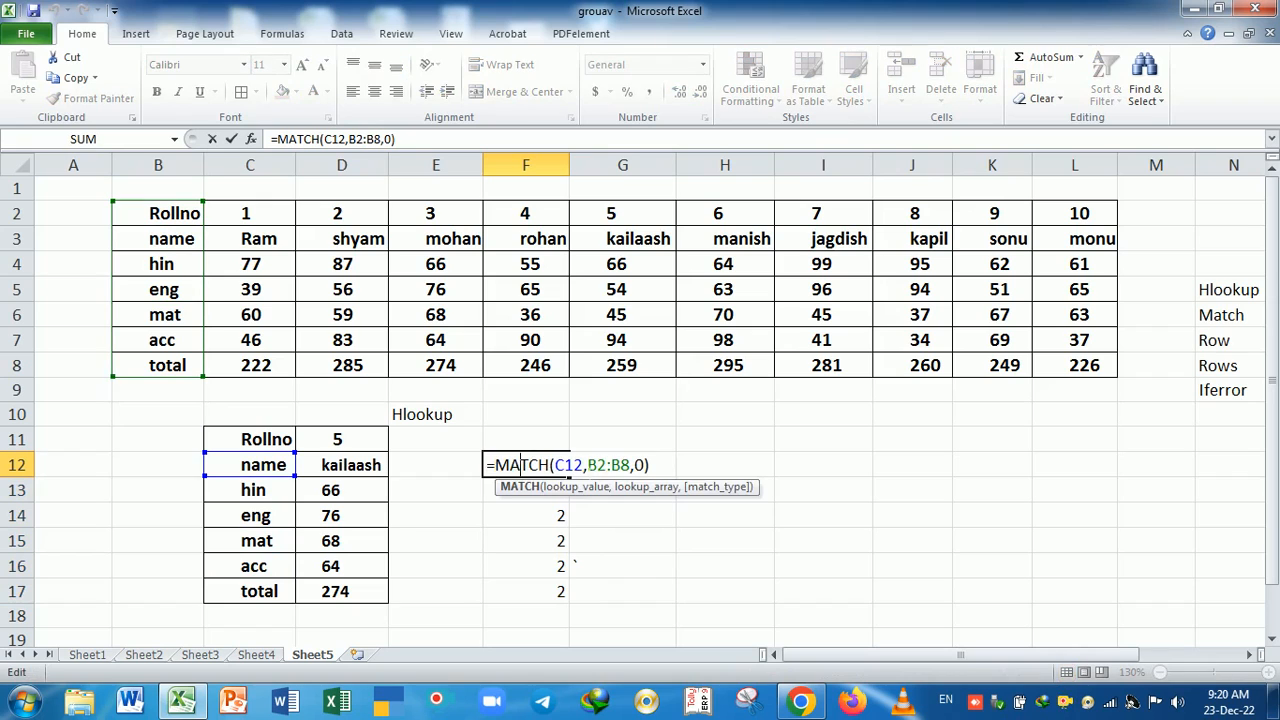
left_click_drag(587, 465, 620, 465)
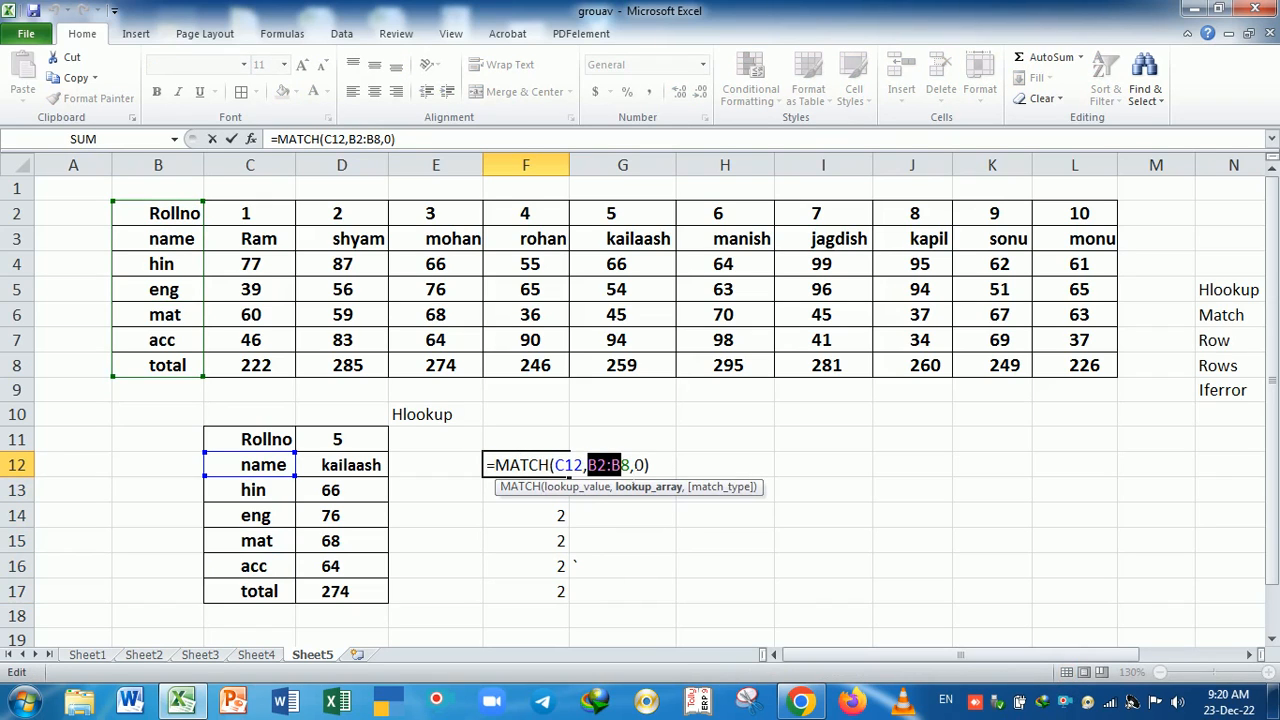
key("F4")
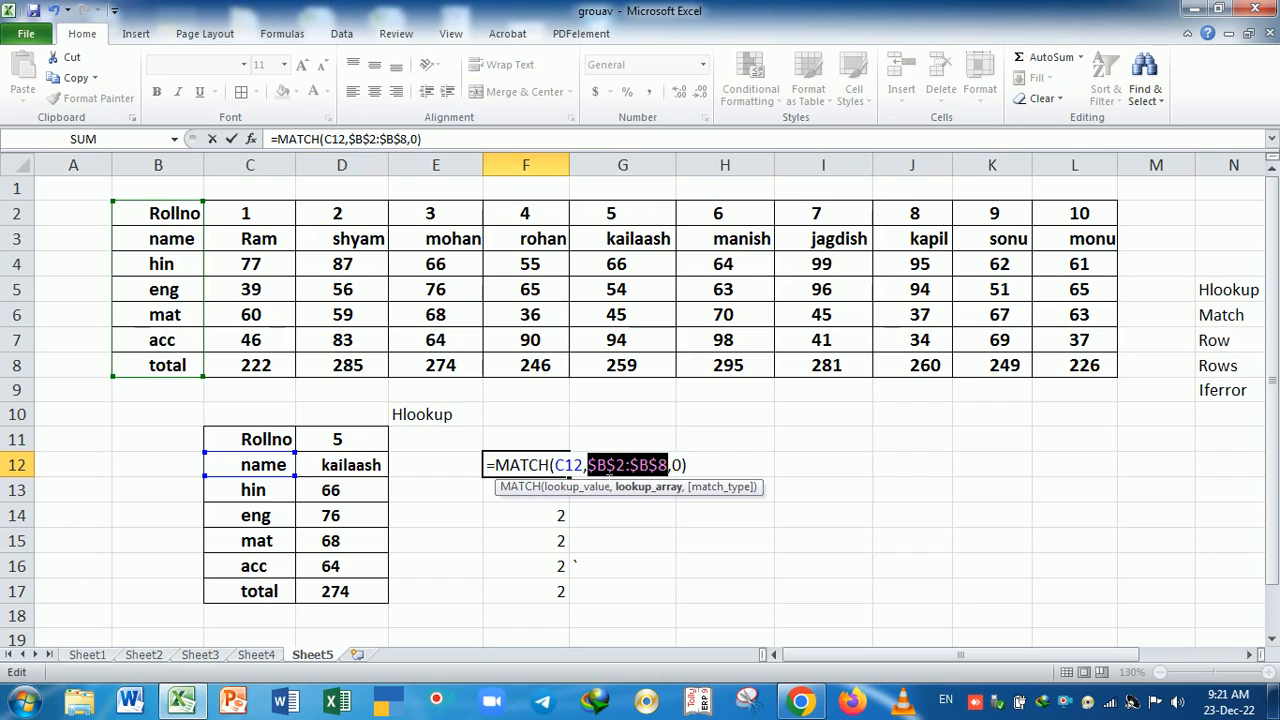
left_click(597, 465)
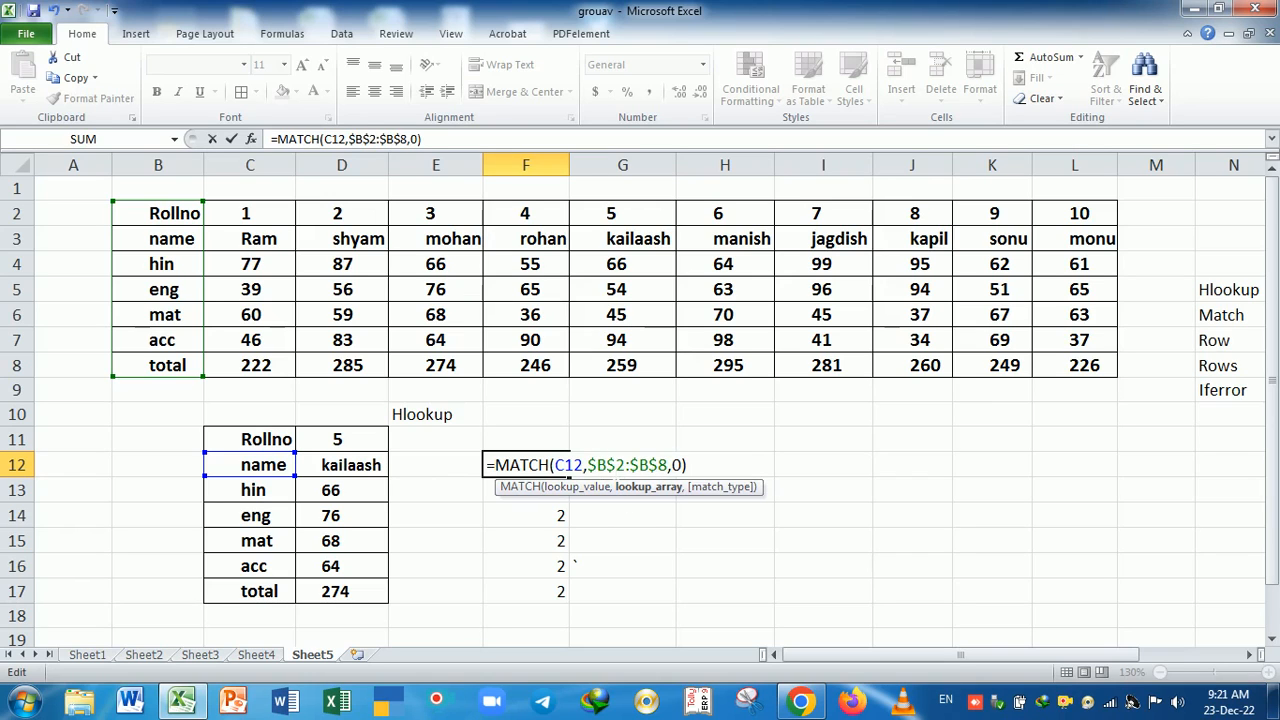
key("Return")
left_click(567, 467)
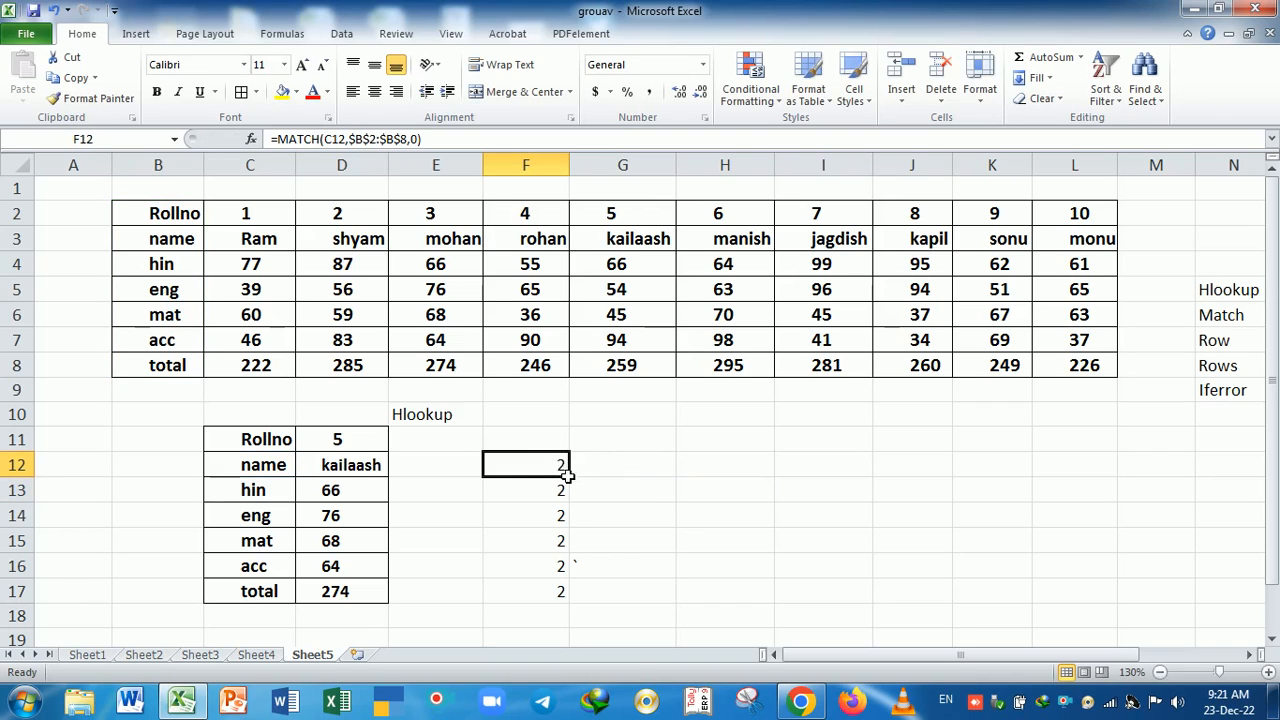
left_click_drag(578, 488, 572, 603)
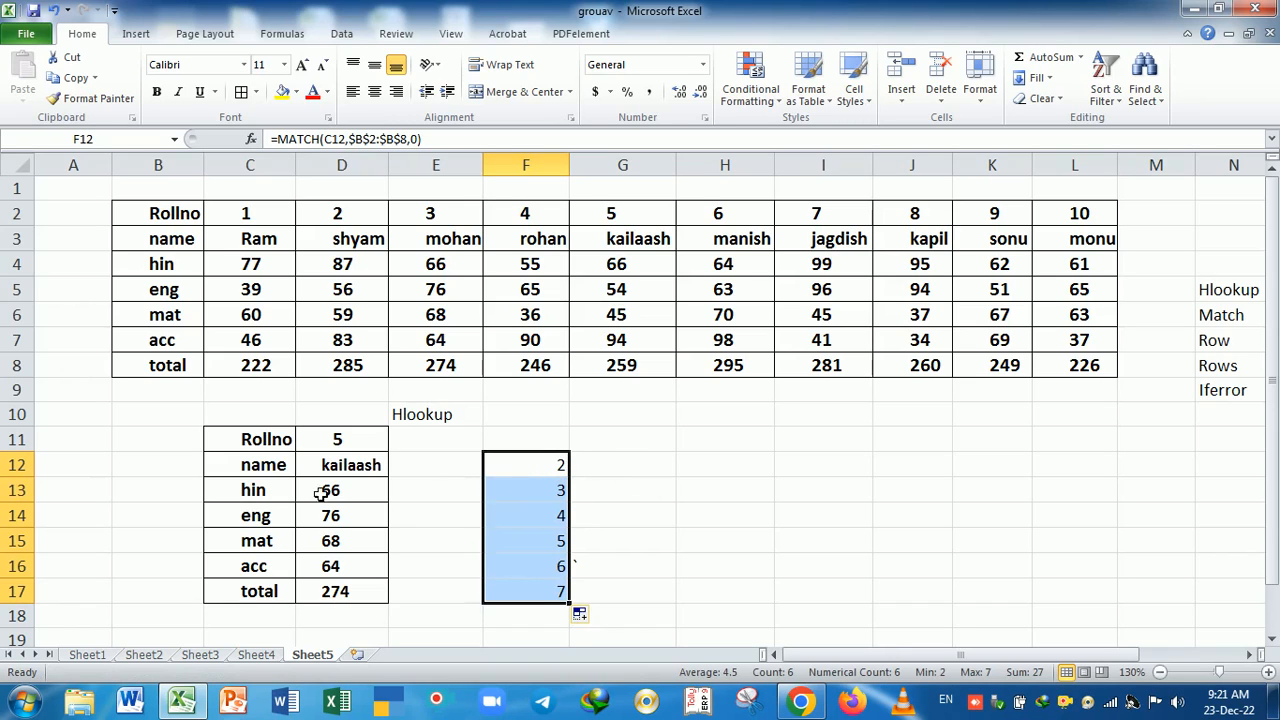
Inspect the row index argument of the HLOOKUP formulas in D12:D14.
left_click(358, 468)
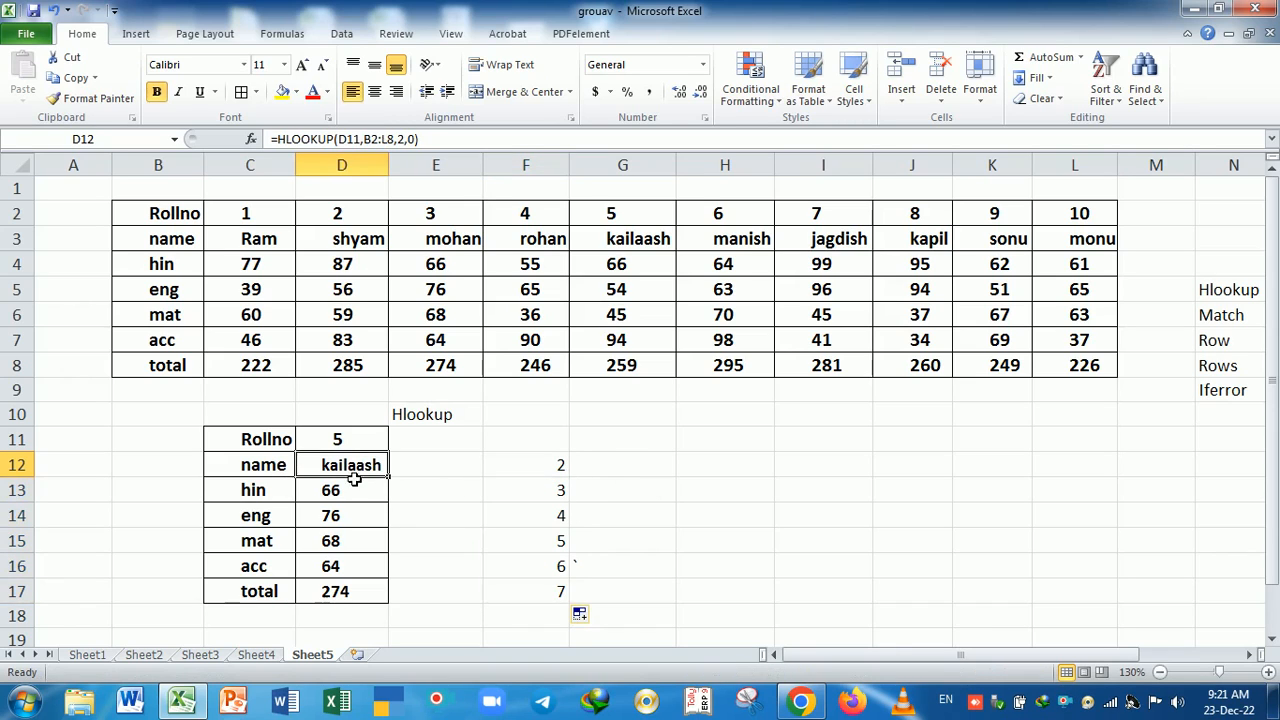
left_click(337, 491)
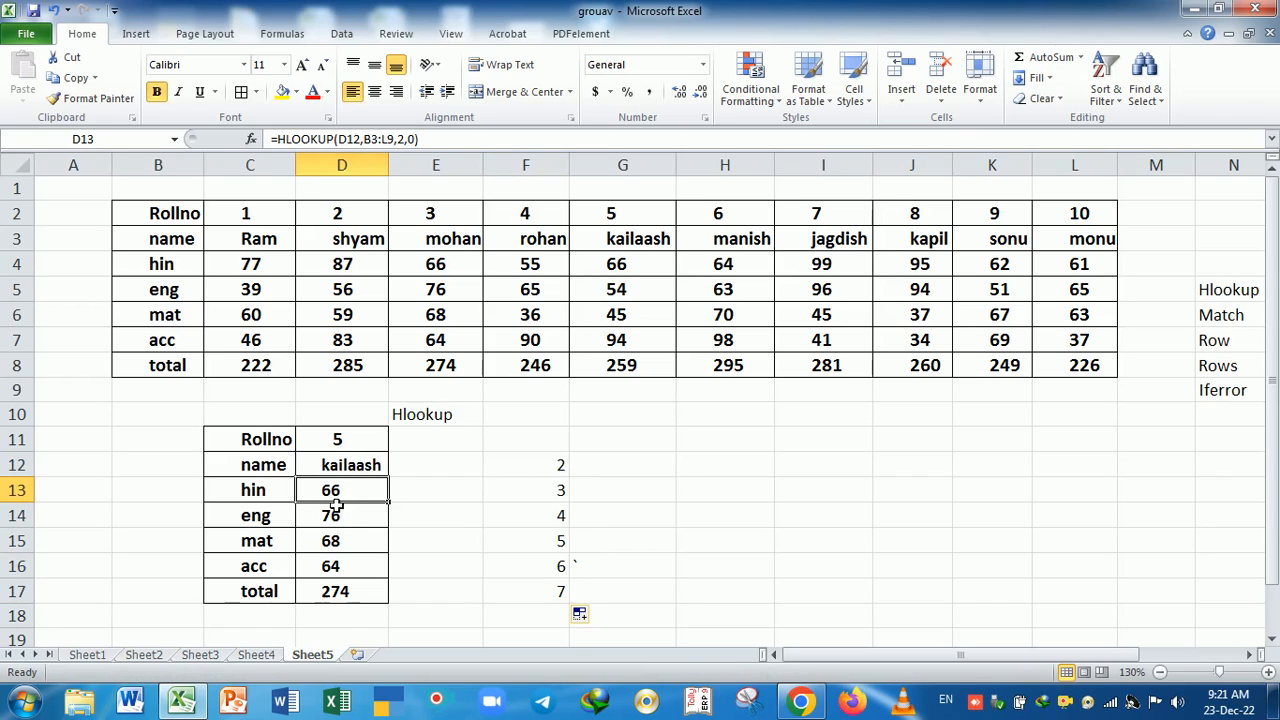
left_click(340, 522)
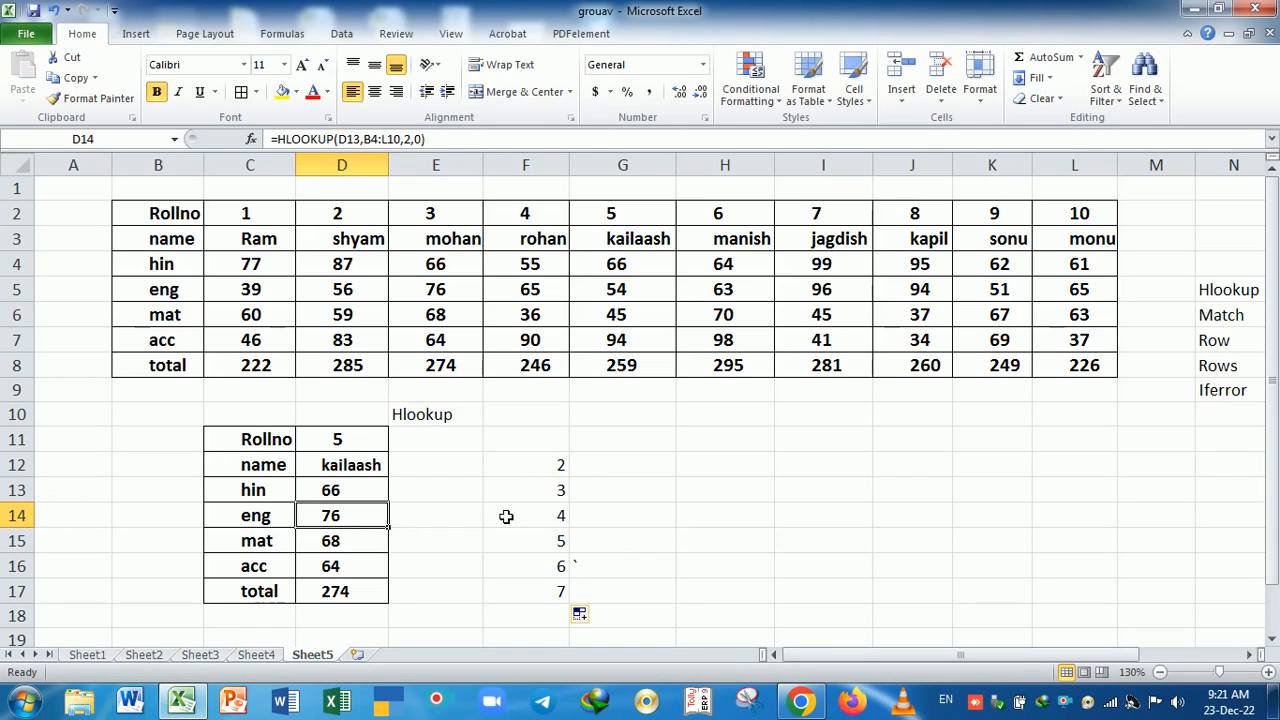
Copy the expression MATCH(C12,$B$2:$B$8,0) from the formula in F12, without its equals sign.
left_click(533, 471)
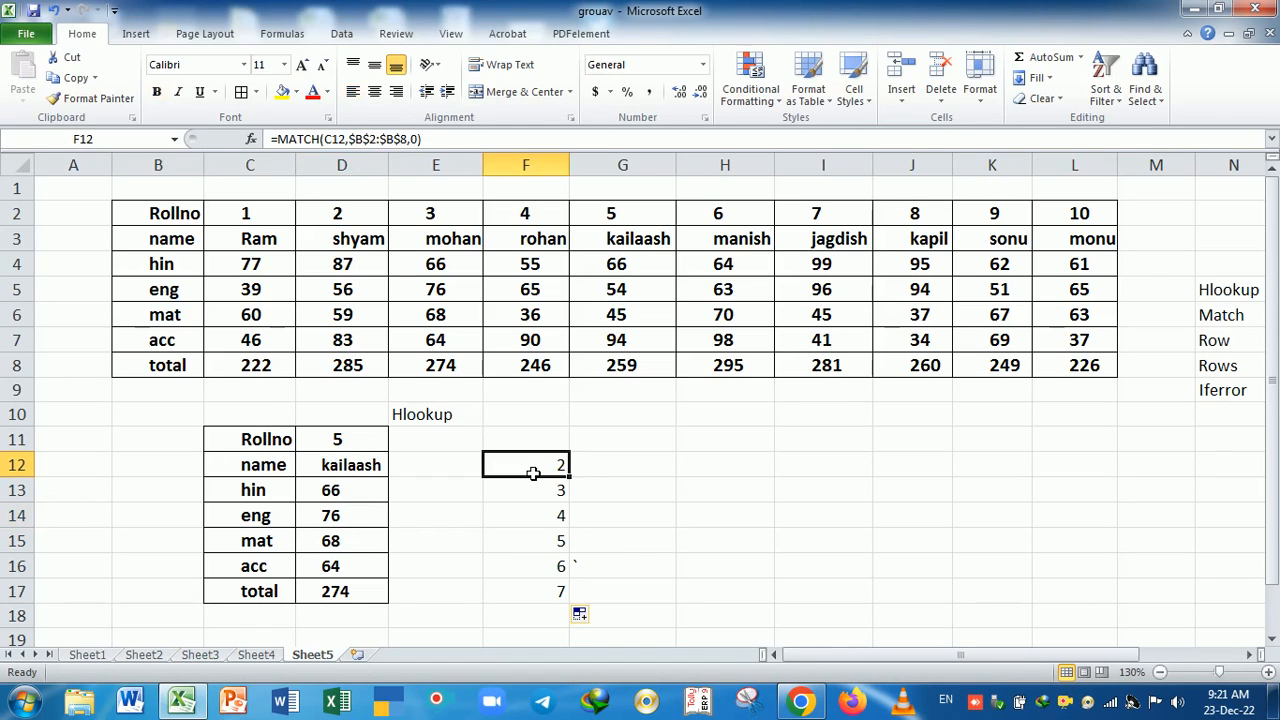
double_click(530, 466)
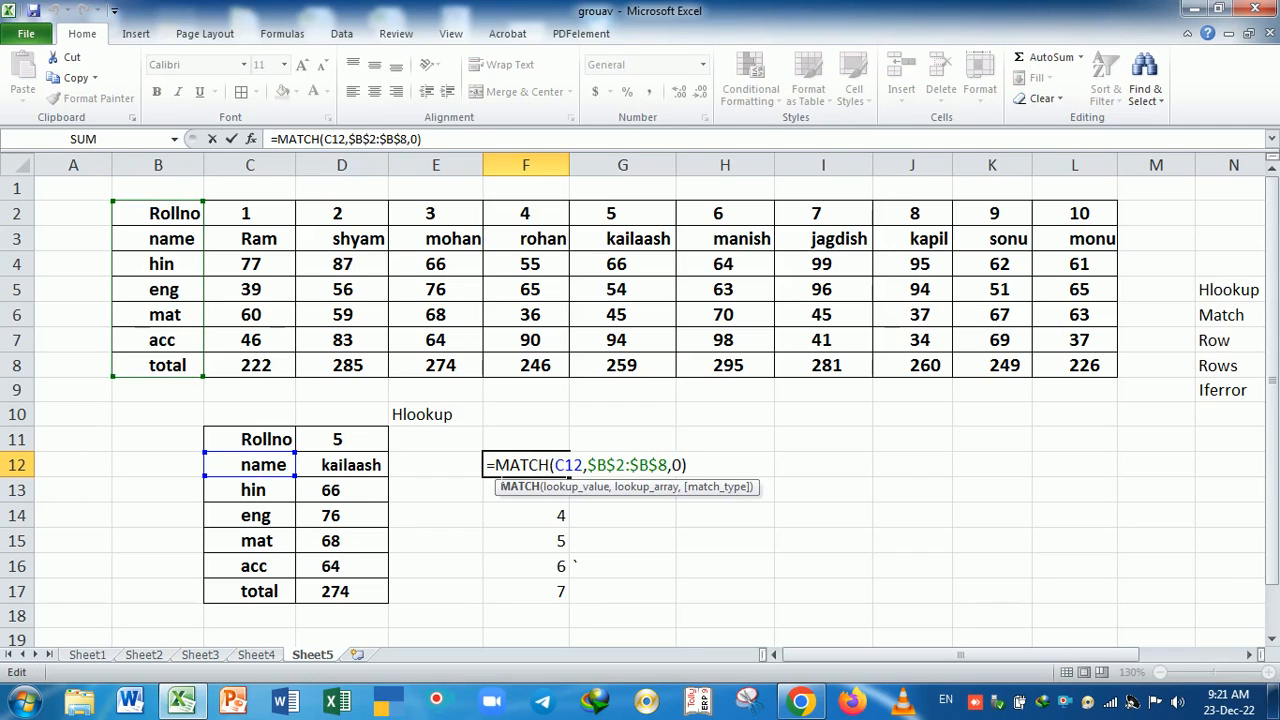
left_click_drag(498, 465, 688, 466)
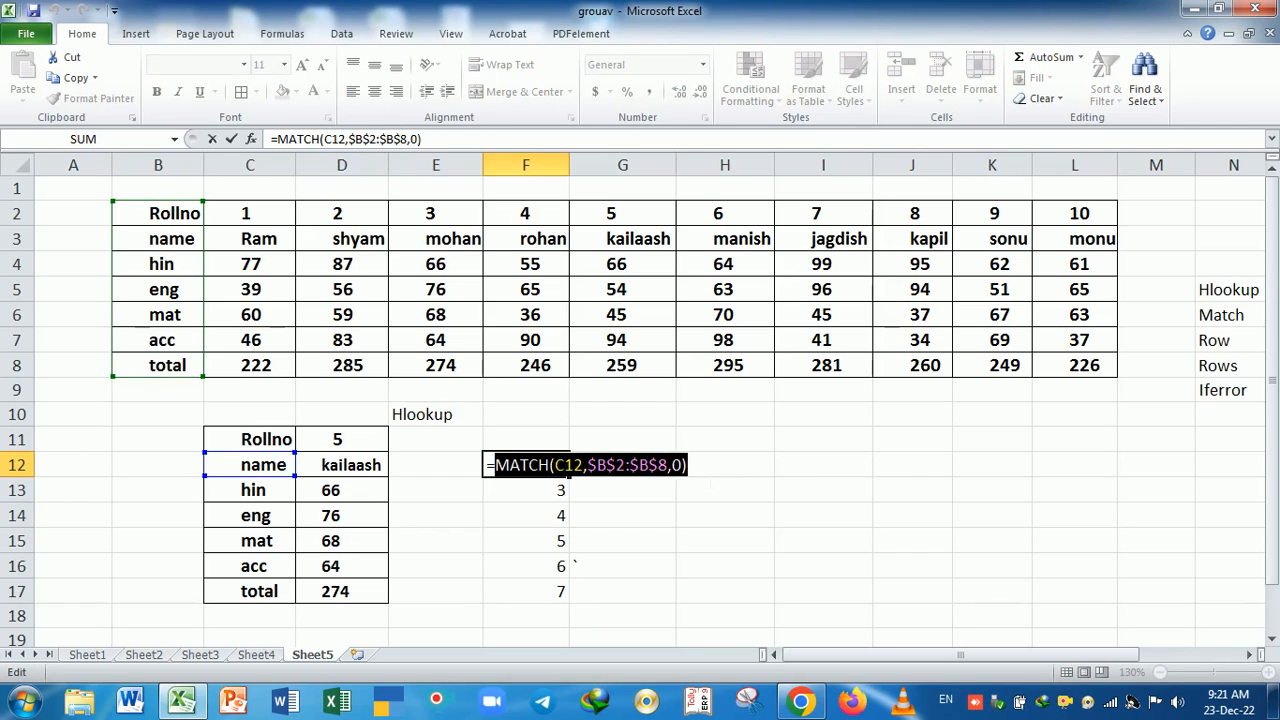
key("ctrl+c")
key("Return")
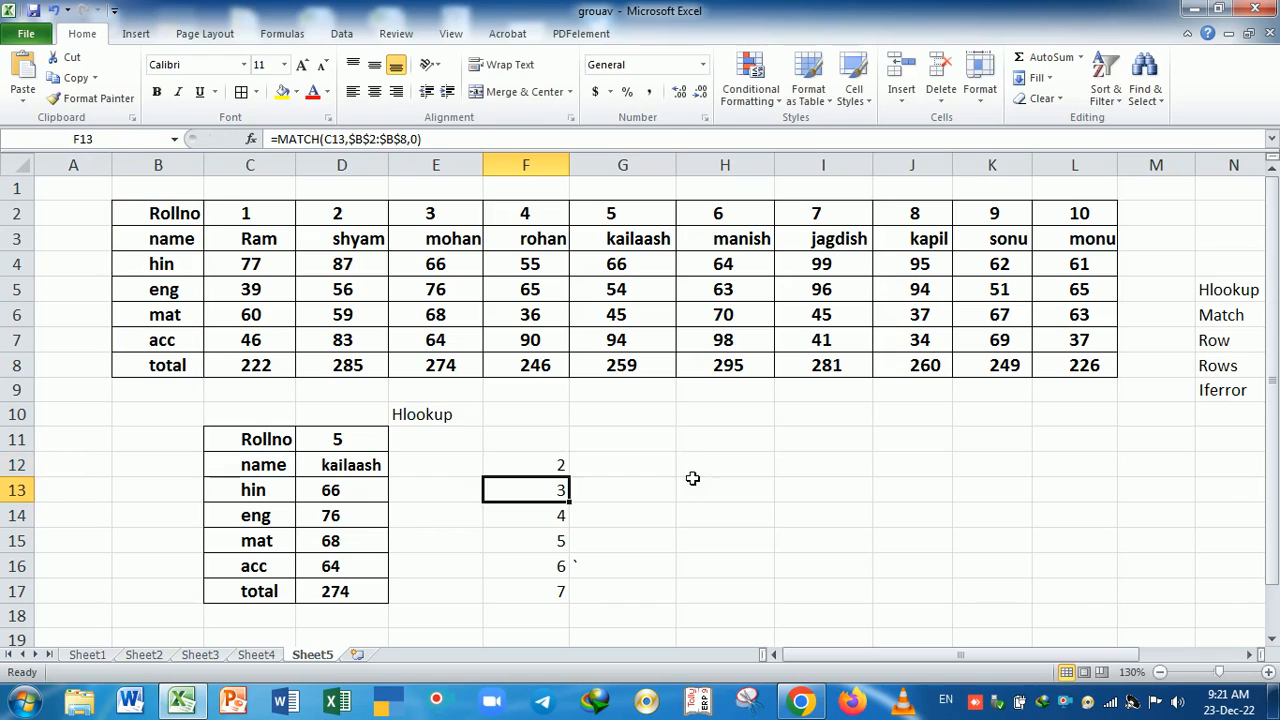
Move the MATCH formulas from F12:F17 to H12:H17.
left_click_drag(538, 468, 546, 591)
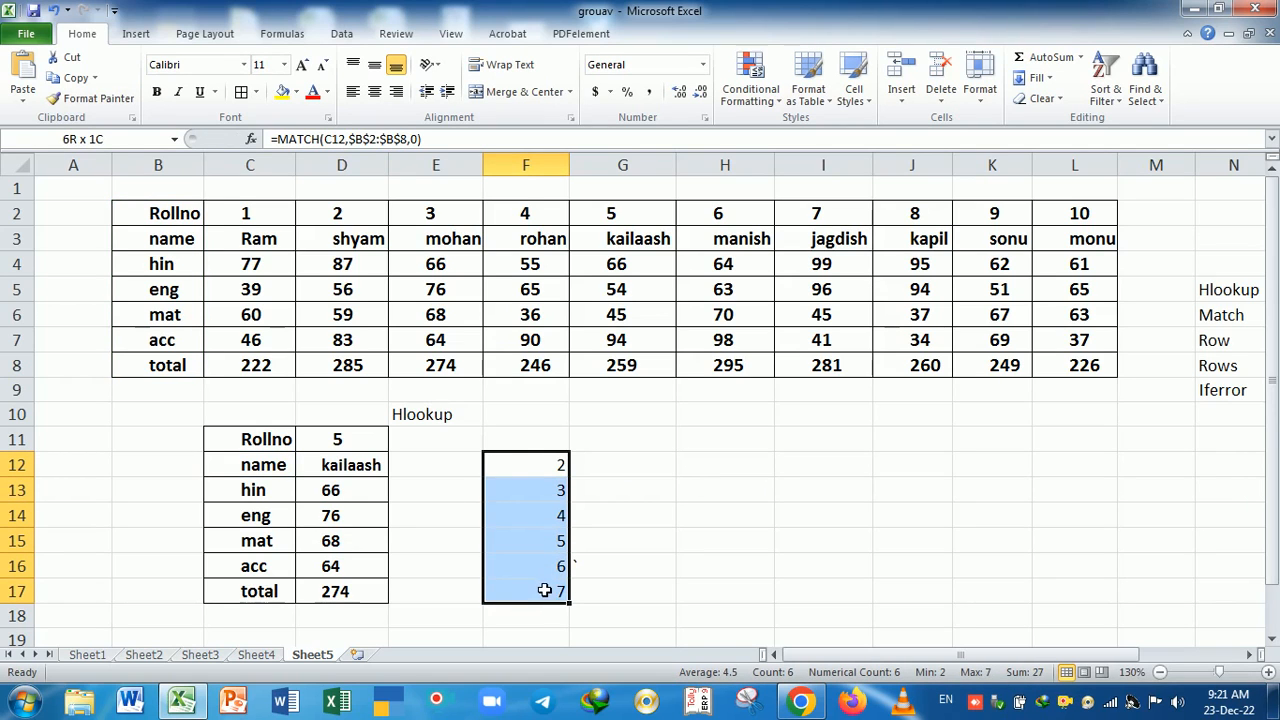
left_click_drag(572, 516, 720, 510)
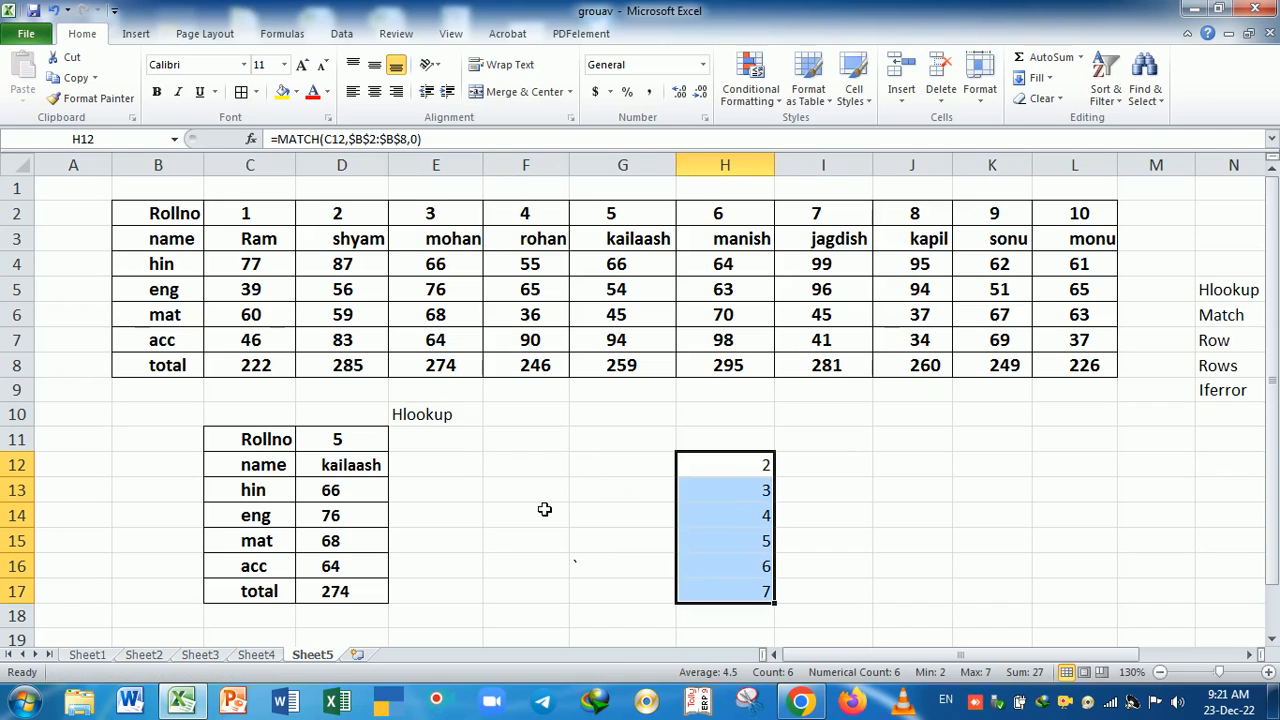
Begin an HLOOKUP formula in E12 with absolute lookup value $D$11 and absolute table range $B$2:$L$8.
left_click(454, 475)
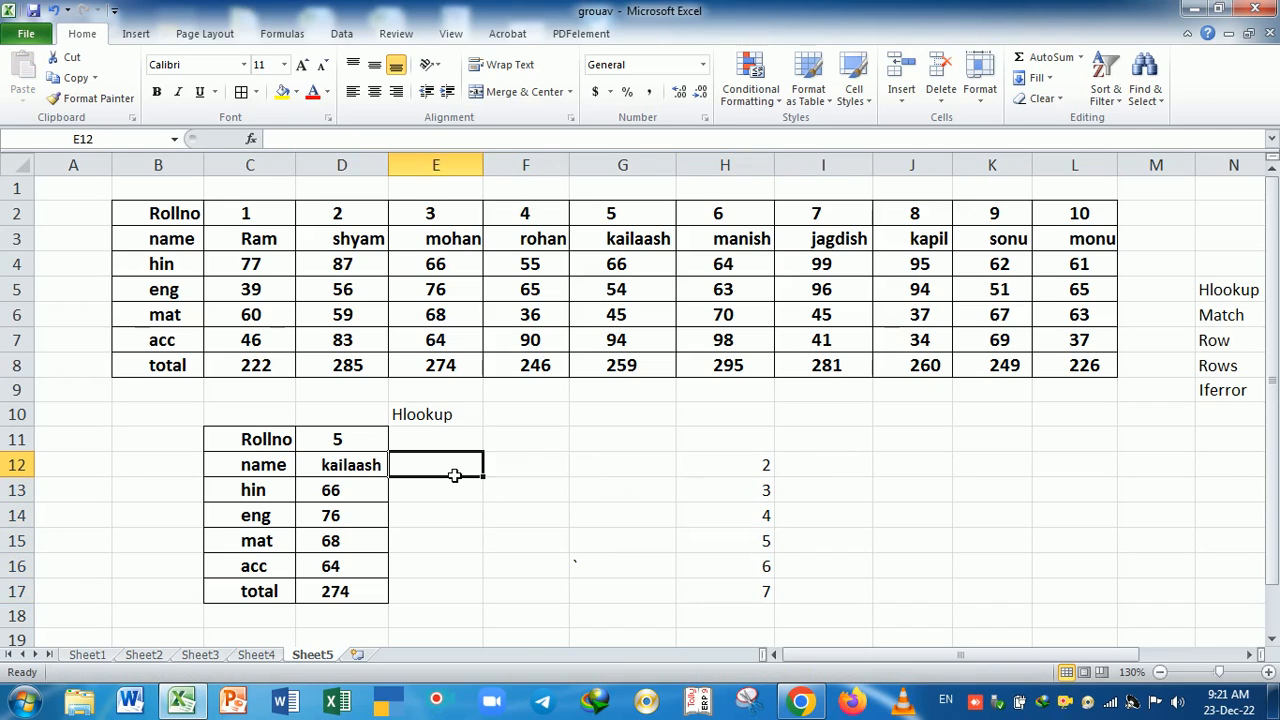
type("=hl")
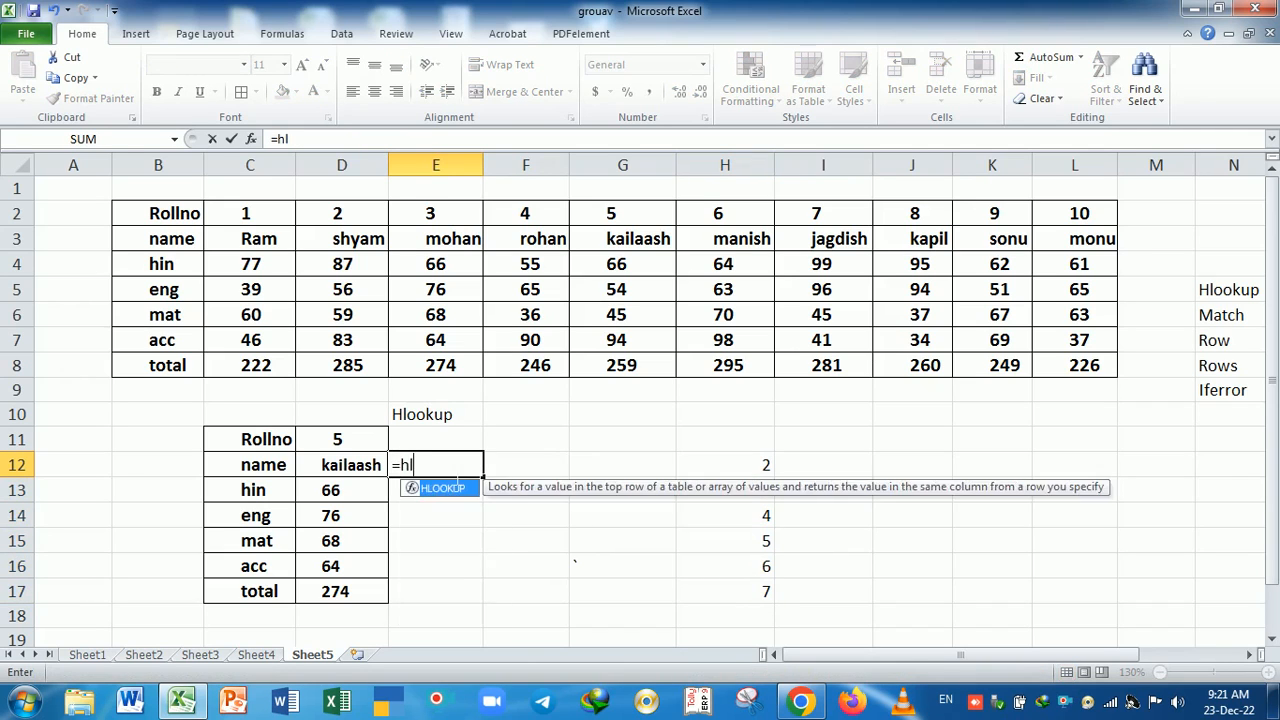
key("Tab")
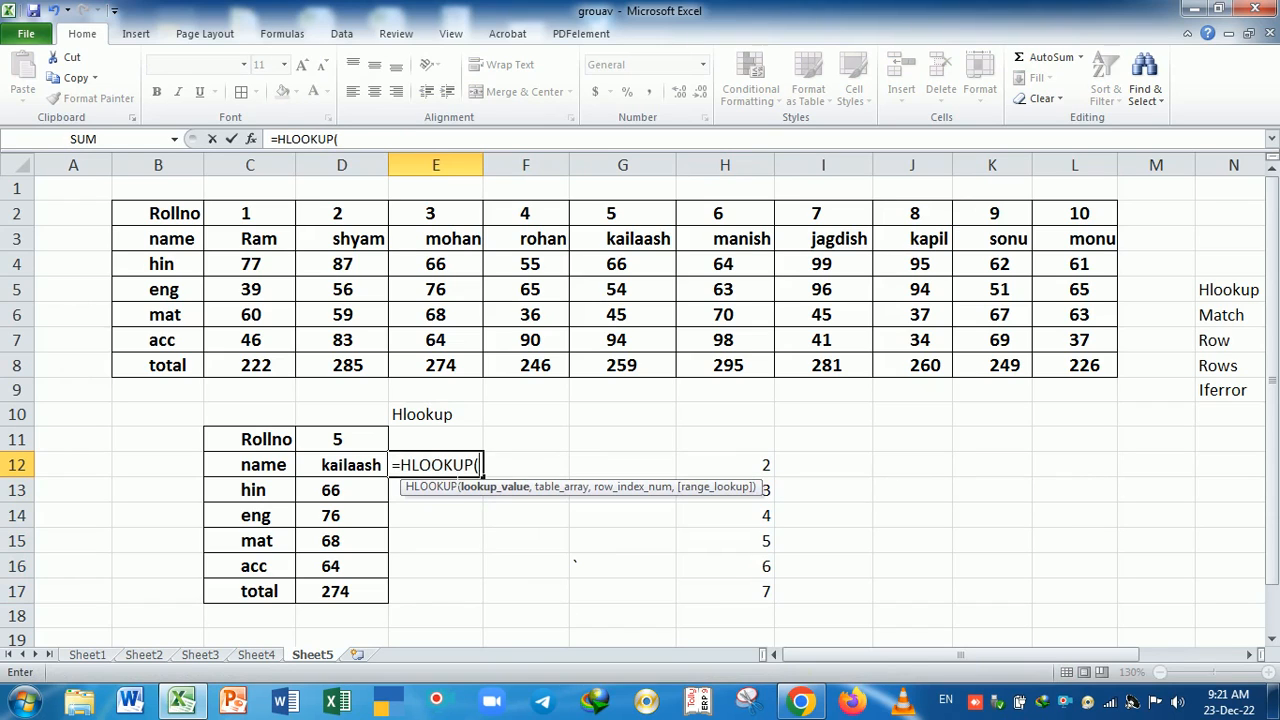
left_click(374, 445)
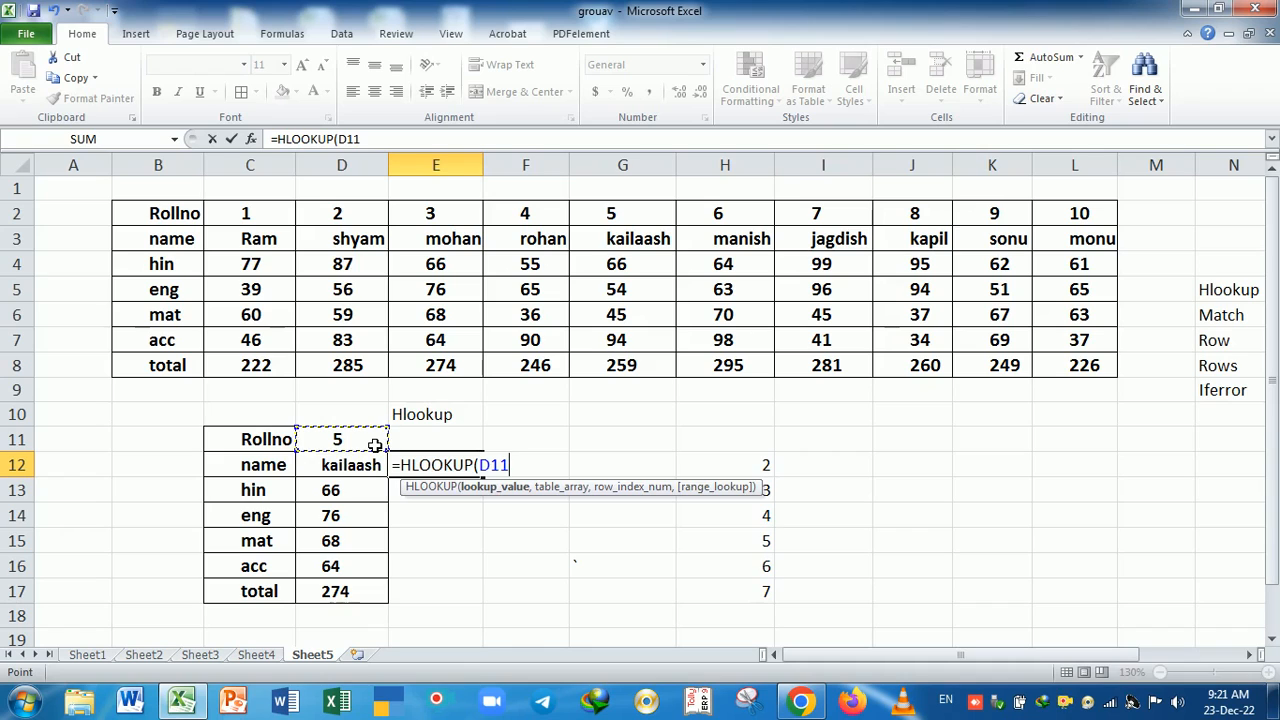
key("F4")
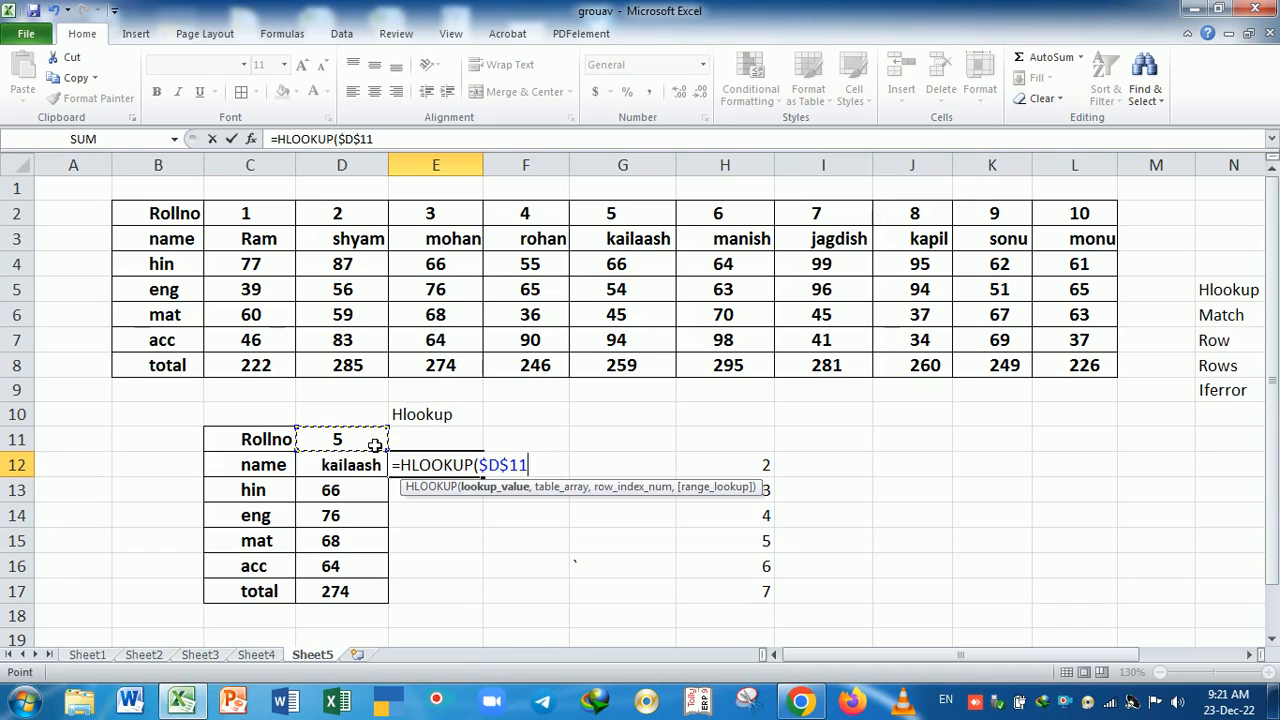
type(",")
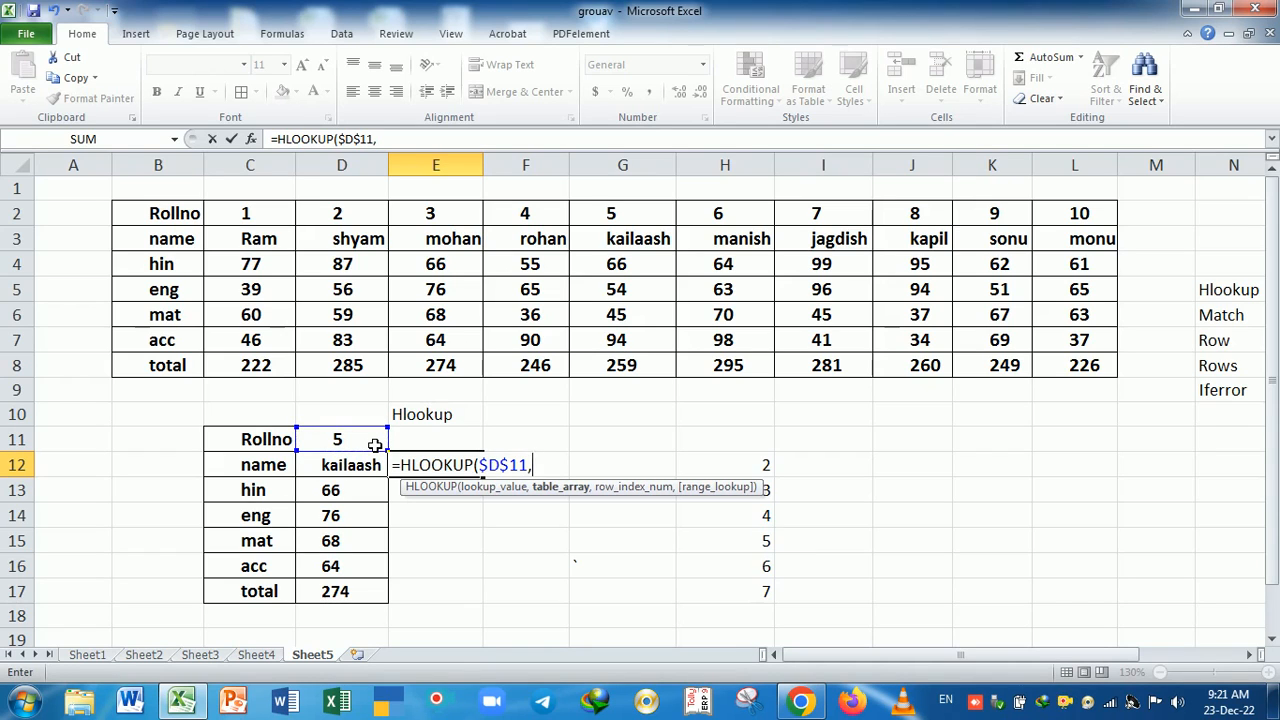
left_click_drag(186, 222, 1086, 370)
key("F4")
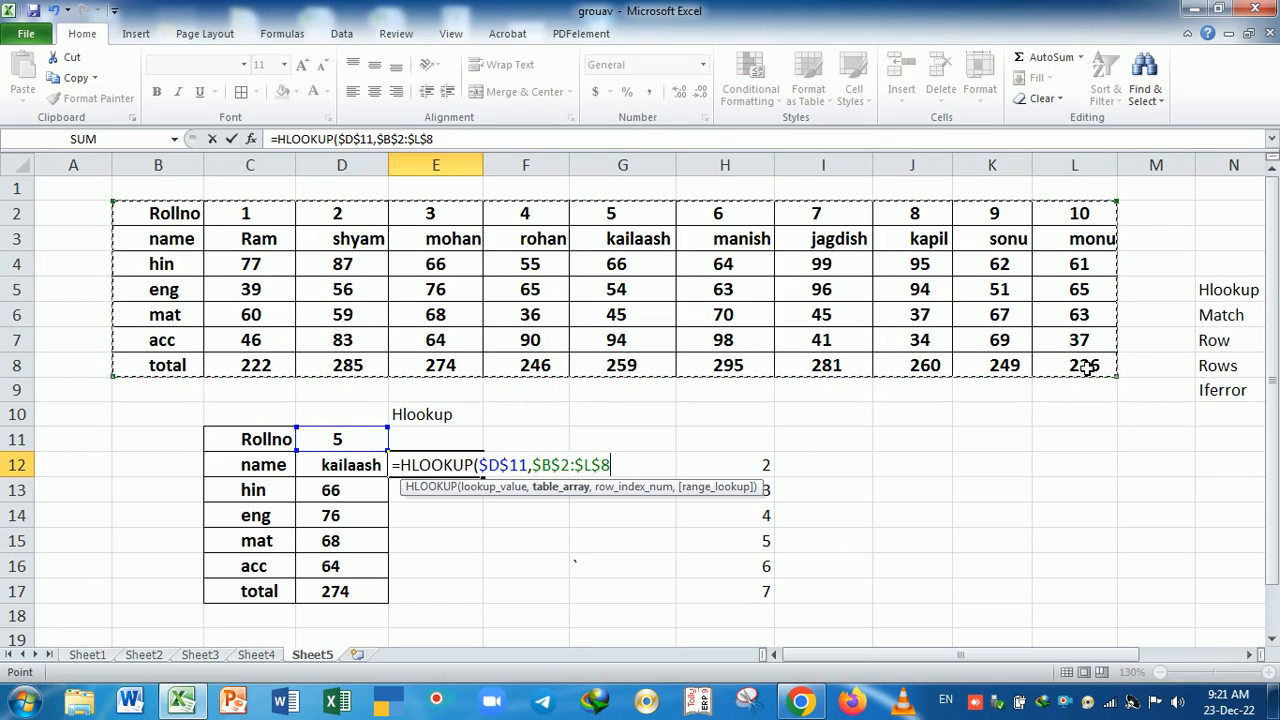
type(",")
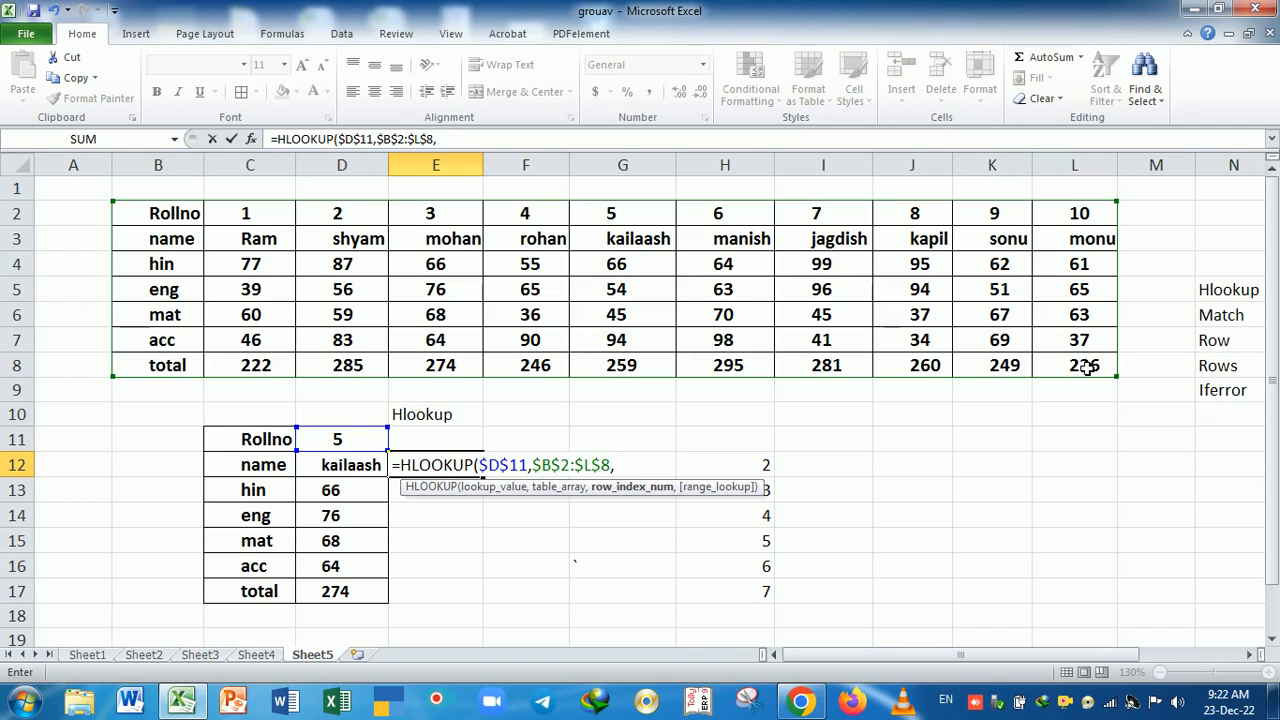
Complete the E12 formula with MATCH(C12,$B$2:$B$8,0) as the row index and 0 for an exact match.
type("mat")
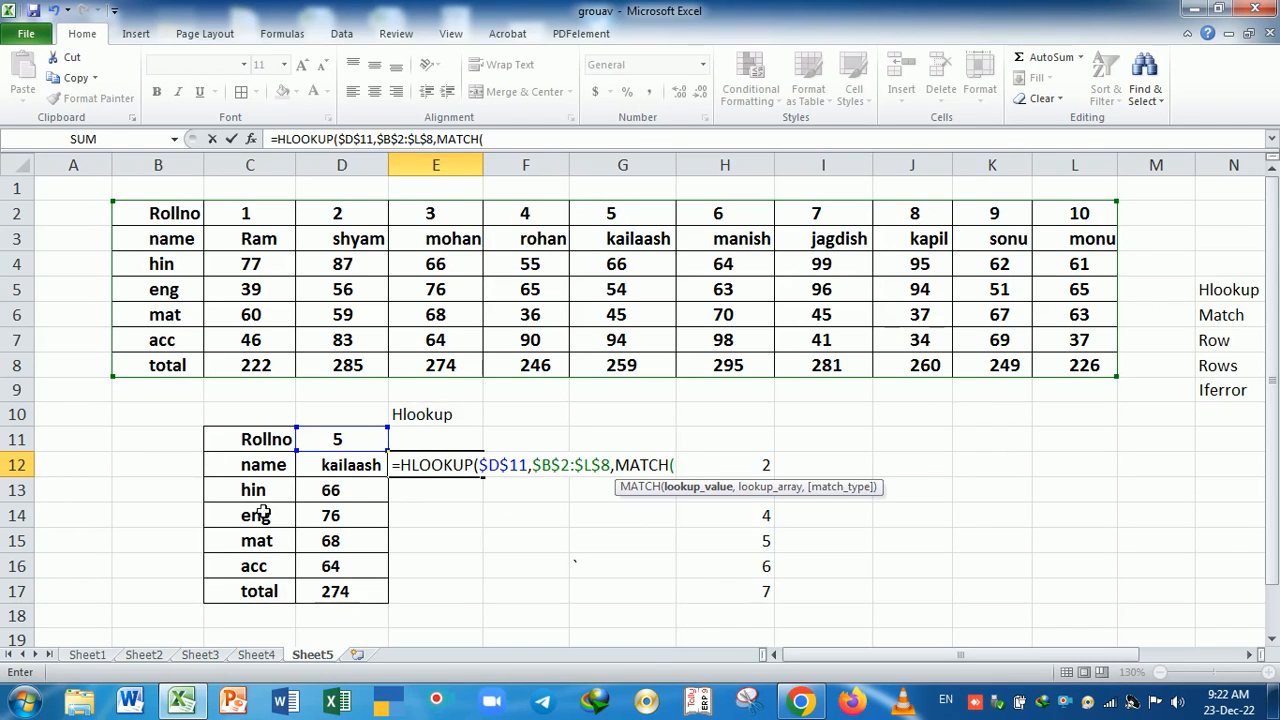
left_click(258, 476)
type(",")
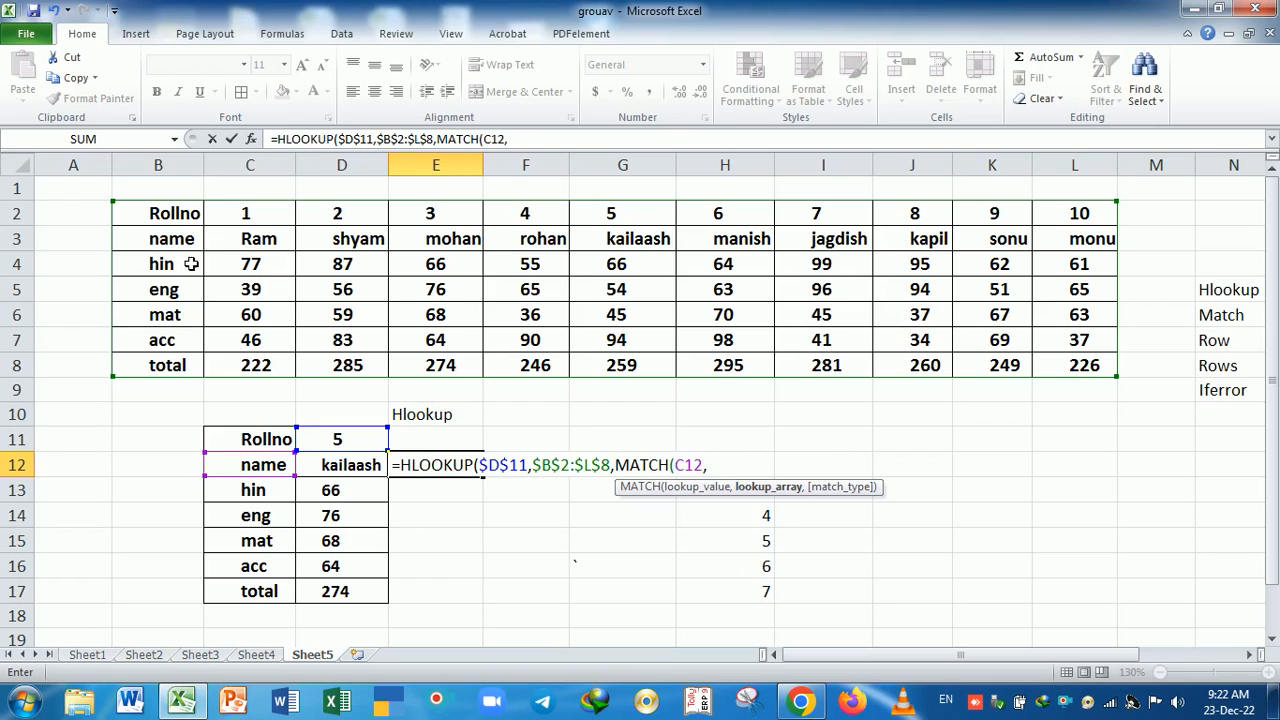
left_click_drag(172, 216, 175, 371)
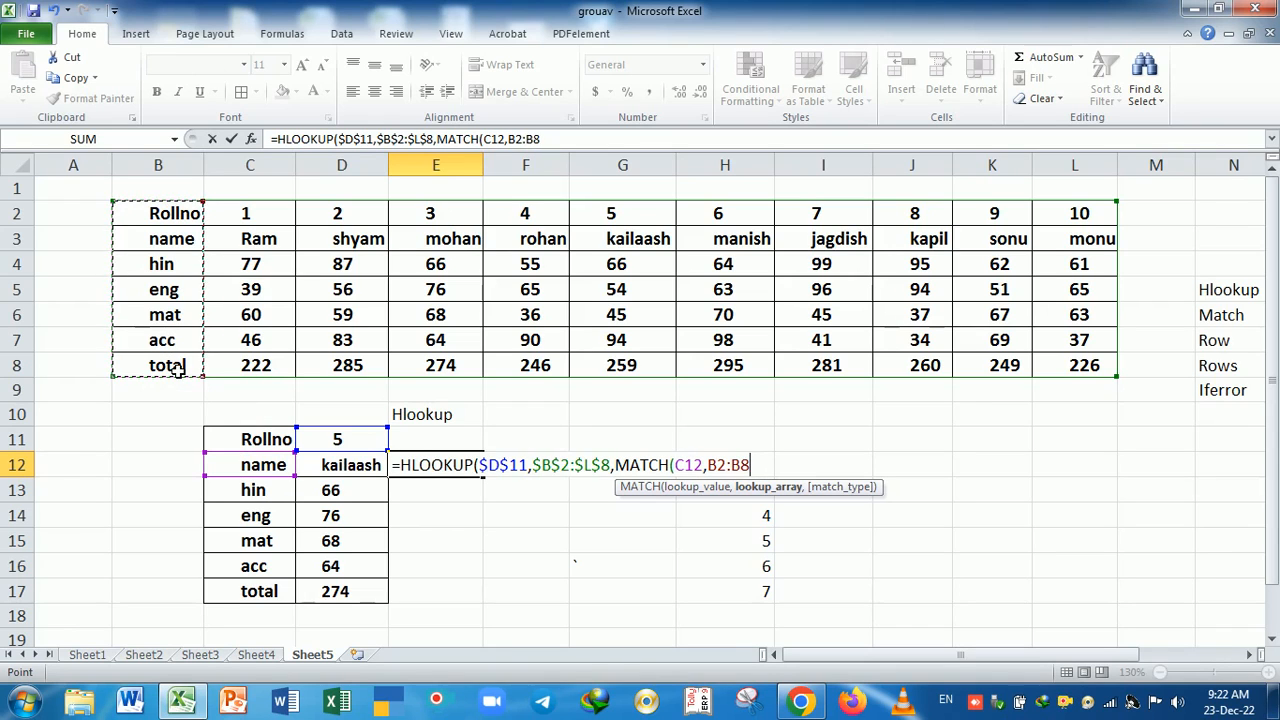
key("F4")
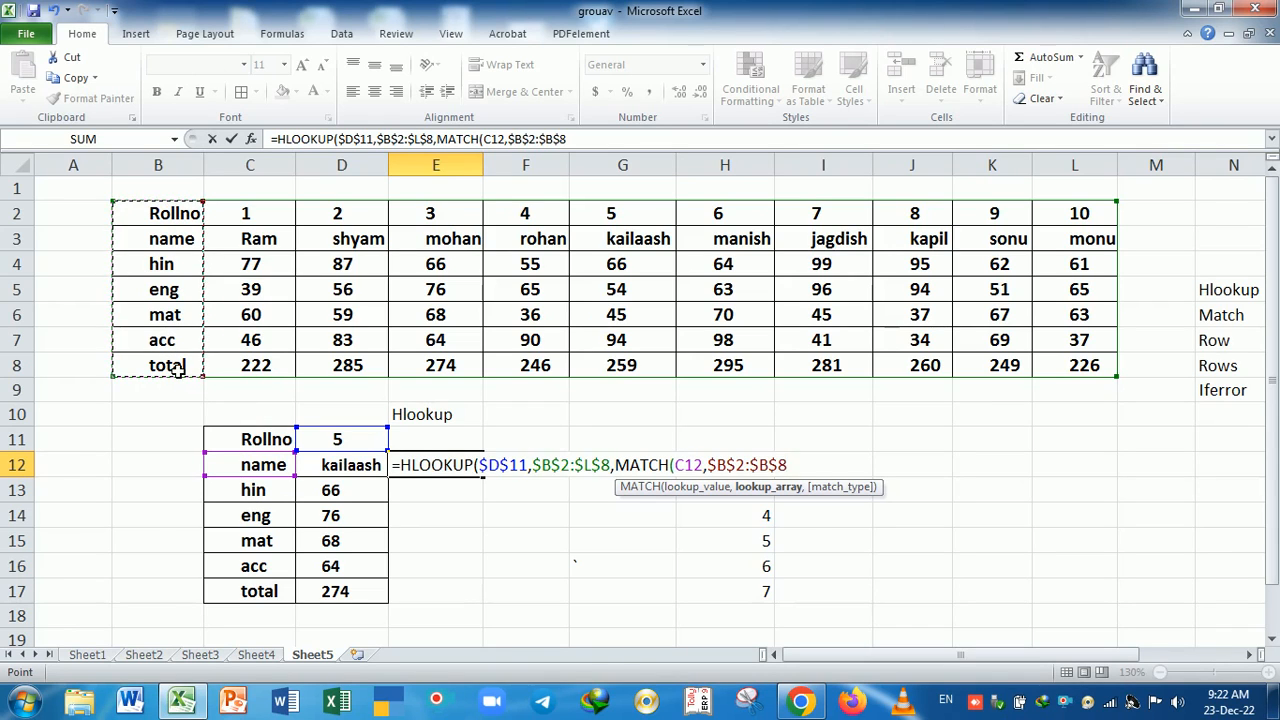
type(",0")
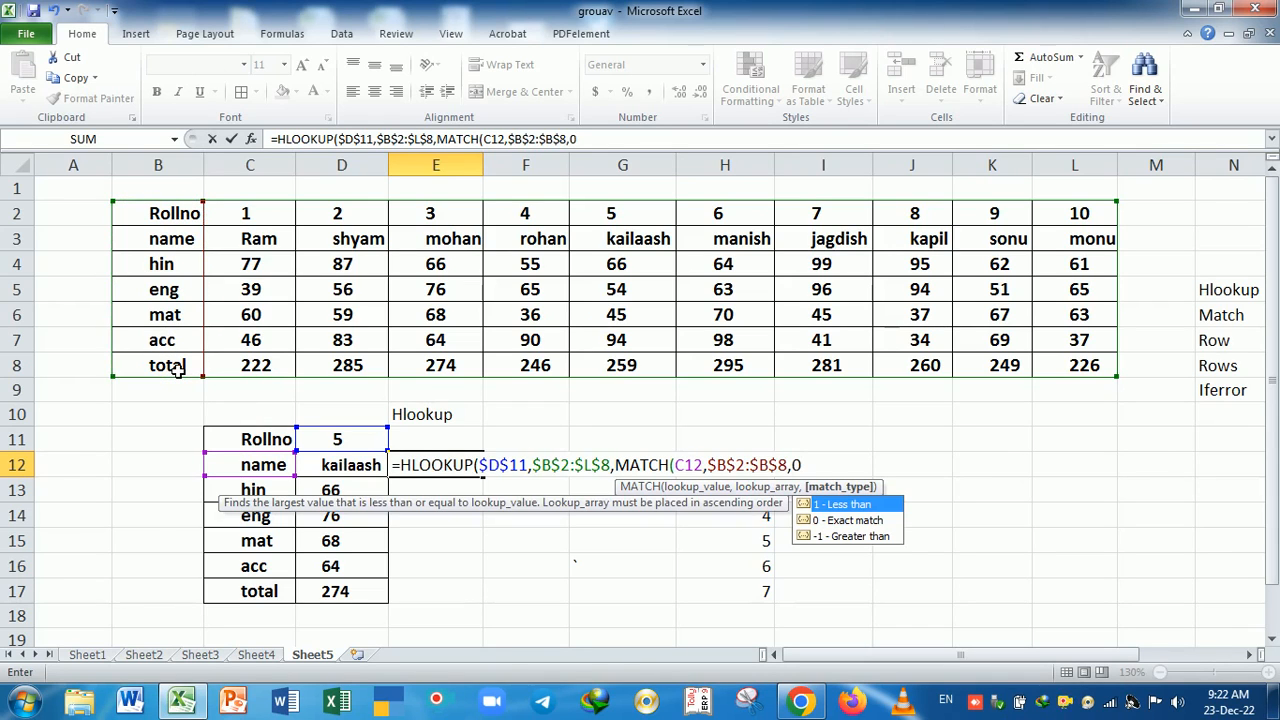
type("),")
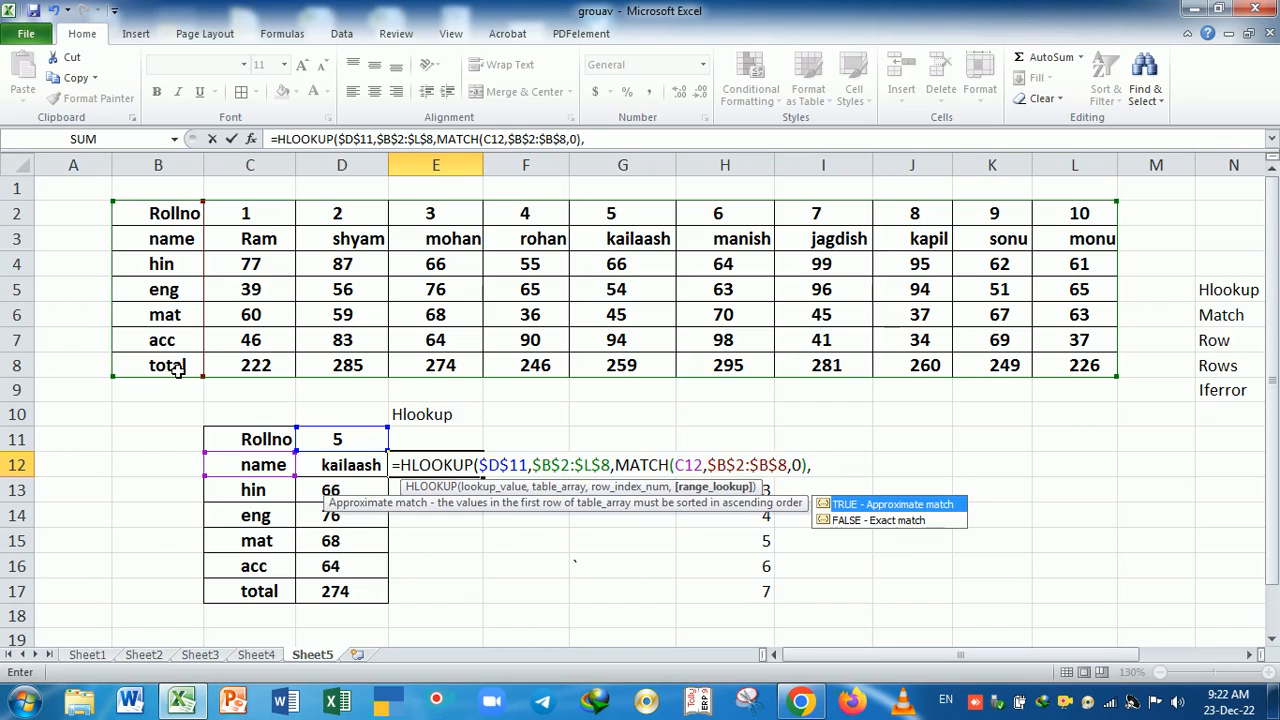
type("0)")
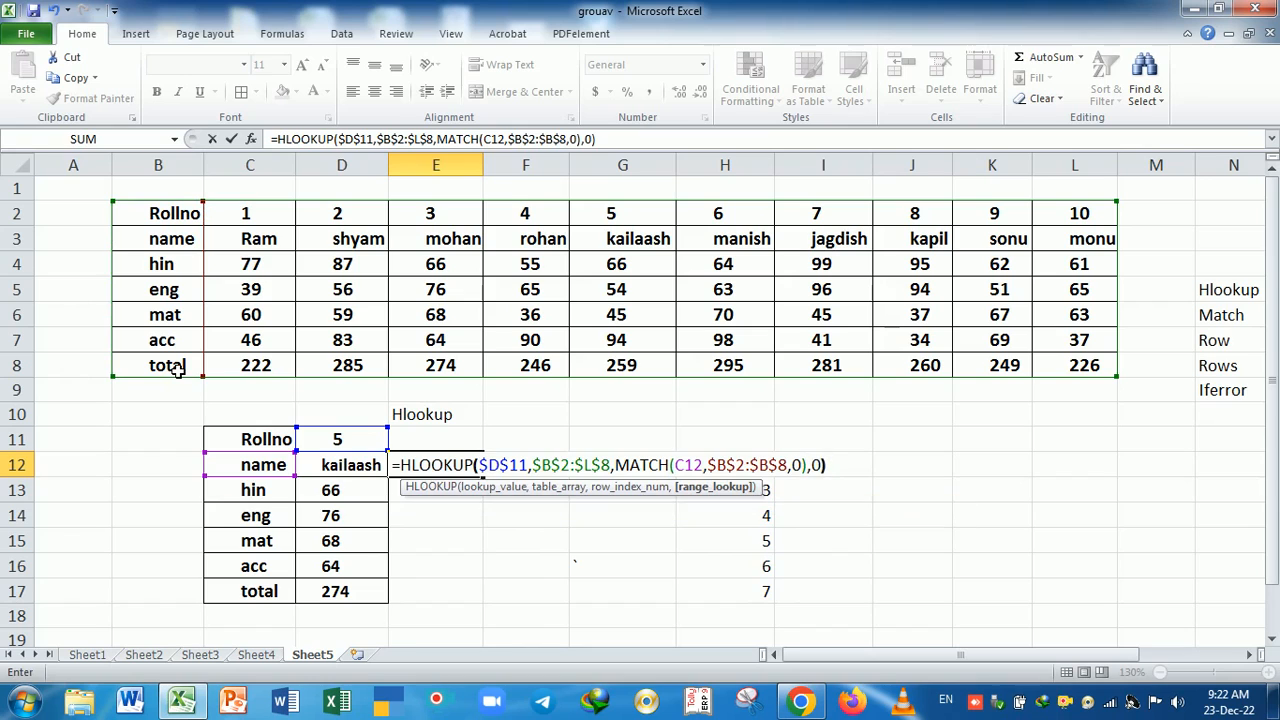
key("Return")
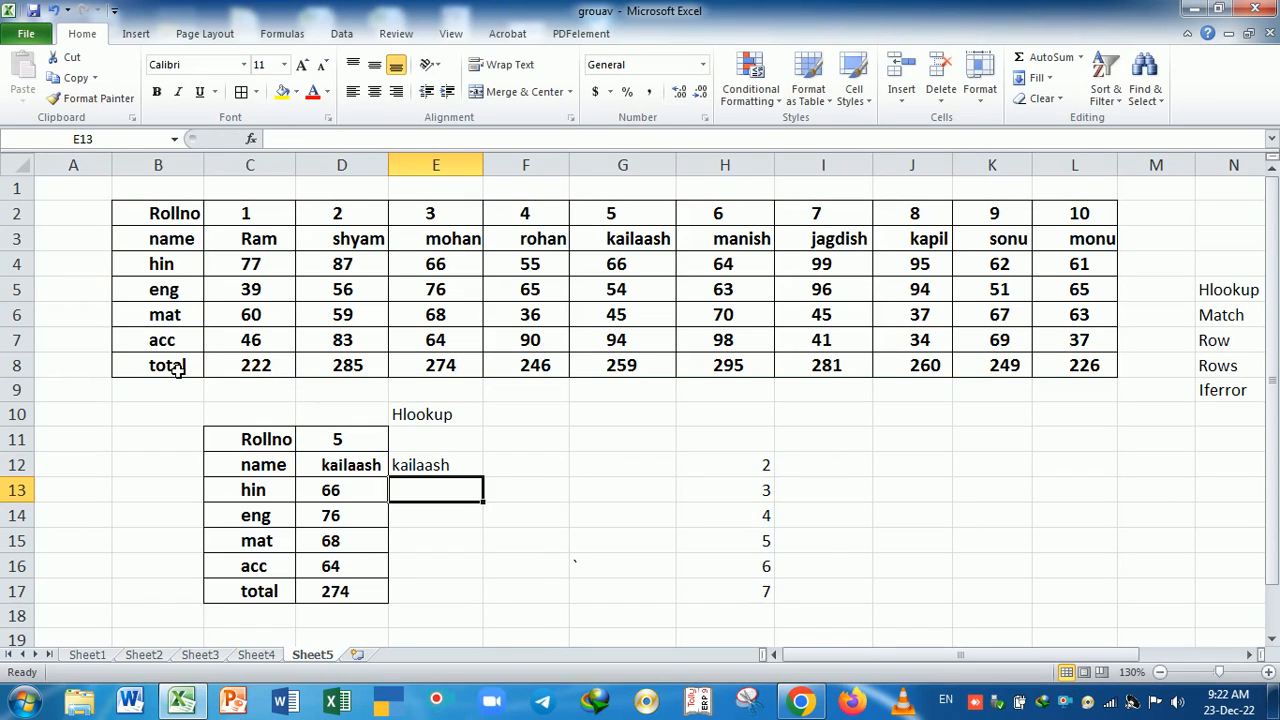
Fill the HLOOKUP formula from E12 down to E17 and make the results bold.
left_click(464, 469)
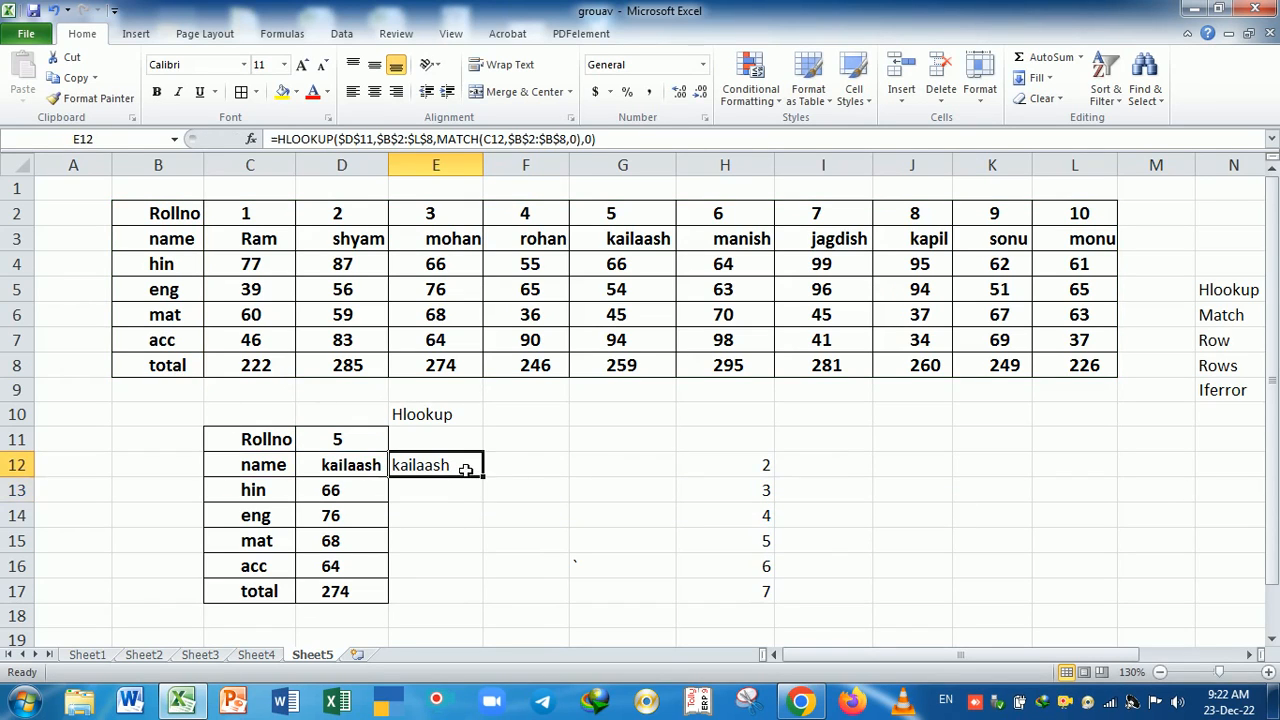
left_click_drag(484, 478, 481, 612)
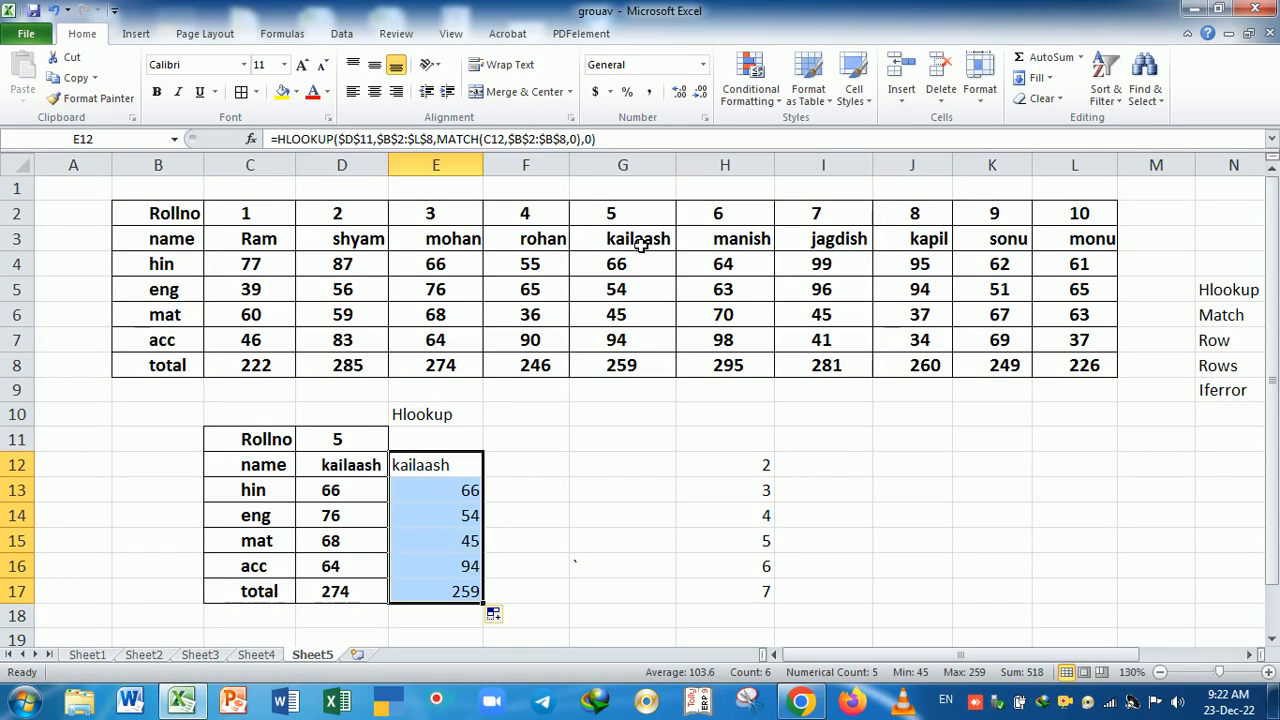
left_click_drag(640, 245, 645, 372)
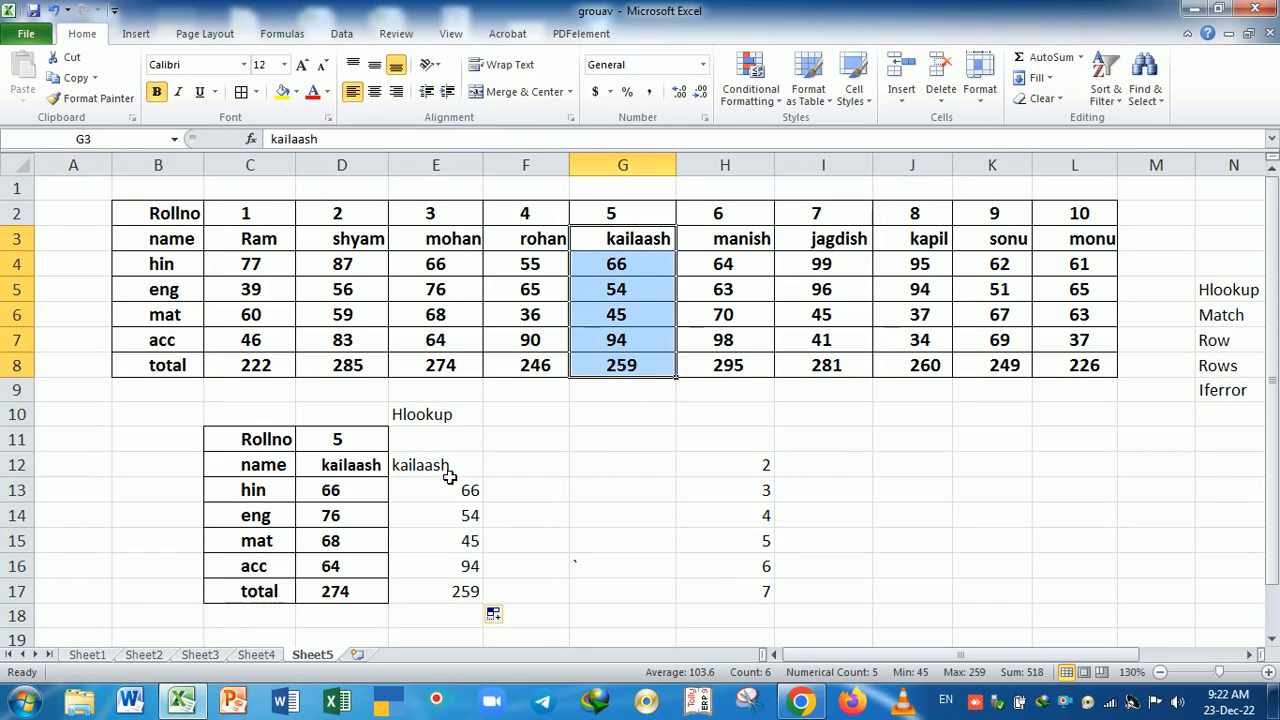
left_click_drag(449, 477, 470, 594)
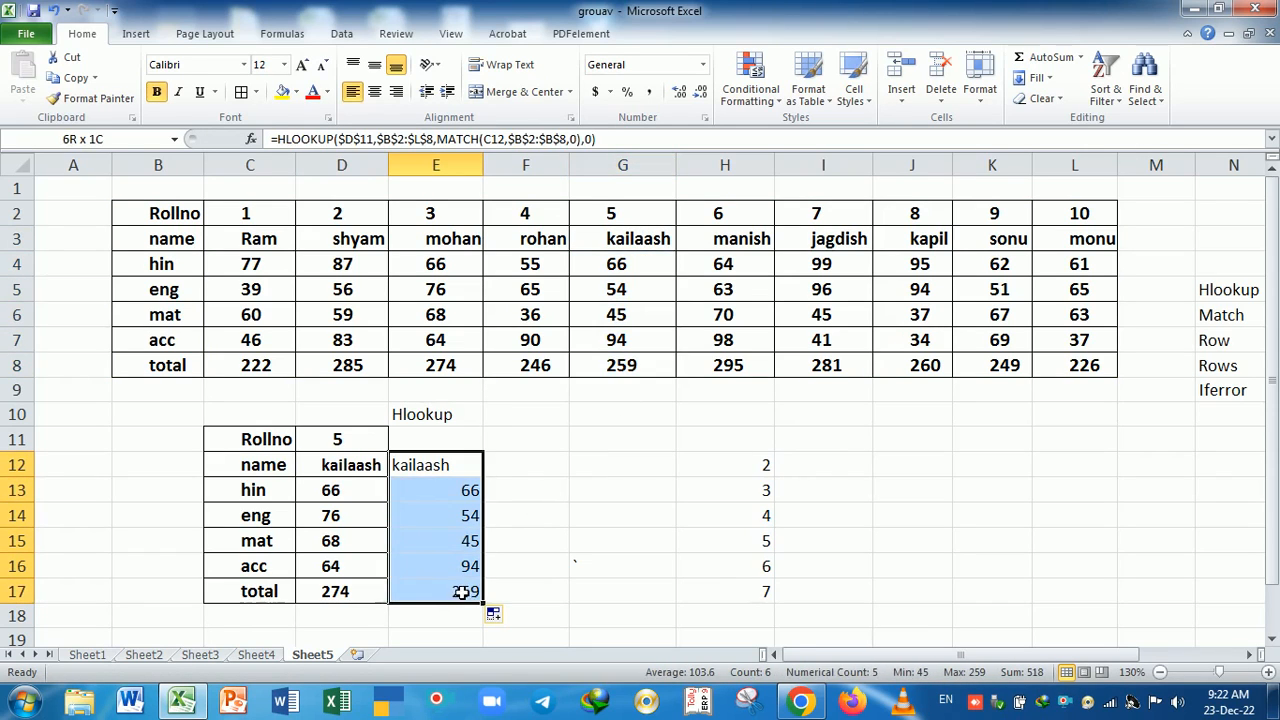
left_click(157, 92)
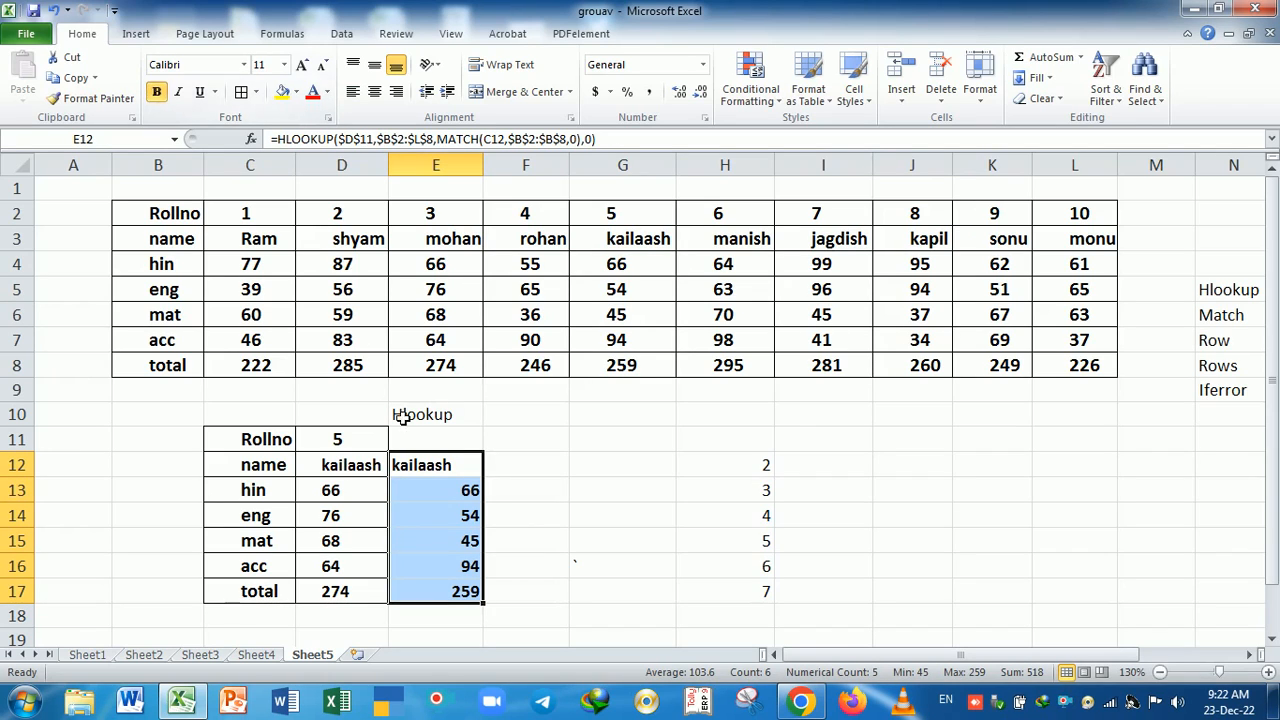
Inspect the HLOOKUP formula with nested MATCH in E12 and compare it with the formula in D12.
double_click(433, 472)
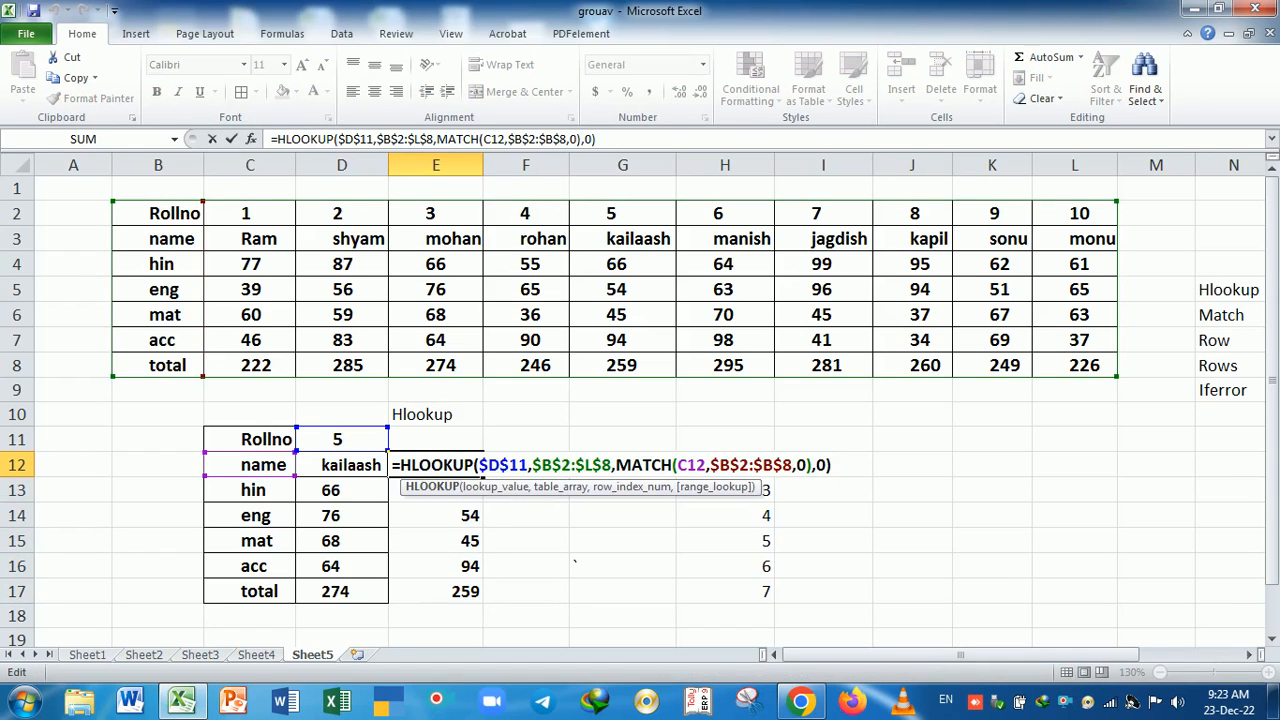
left_click(831, 465)
key("Return")
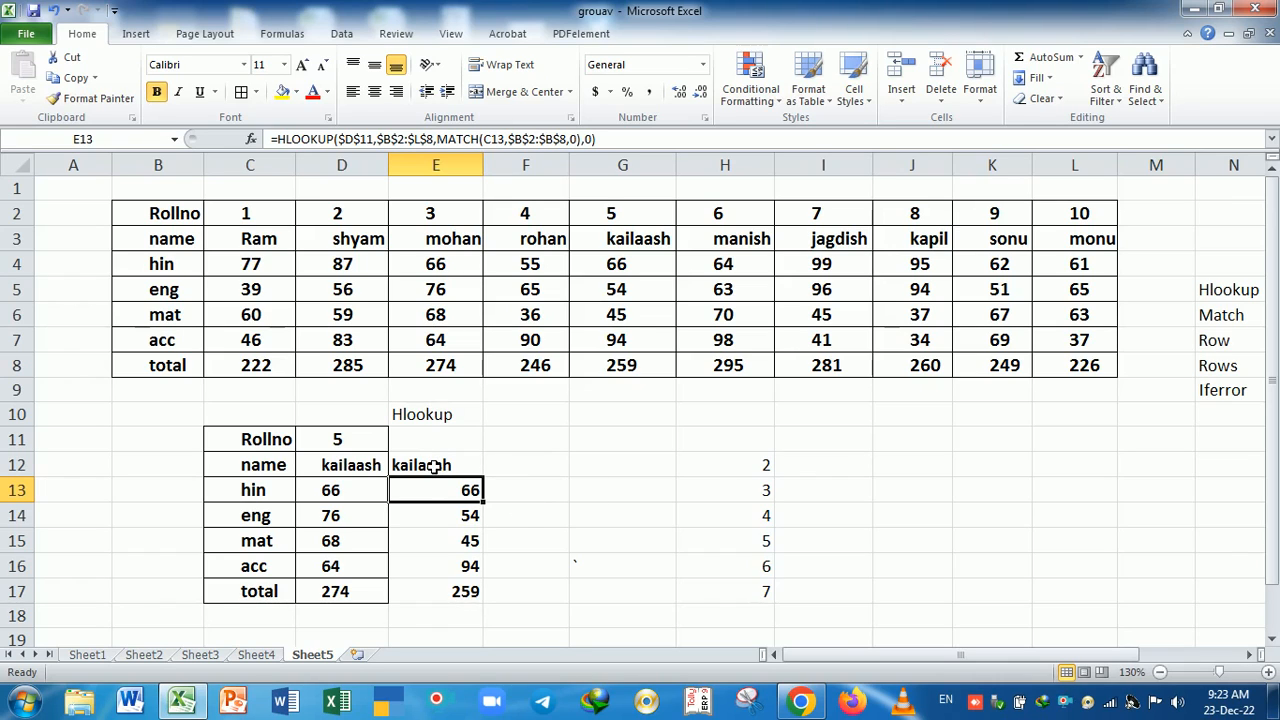
left_click(433, 467)
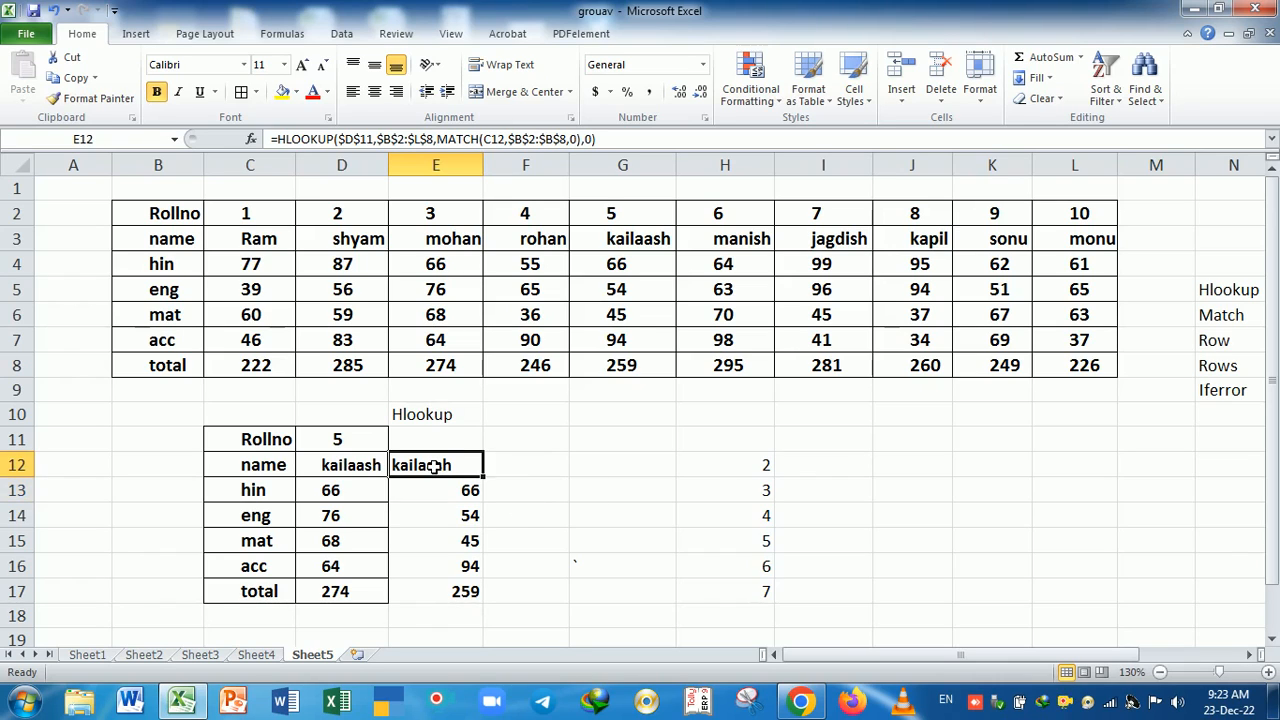
left_click(336, 468)
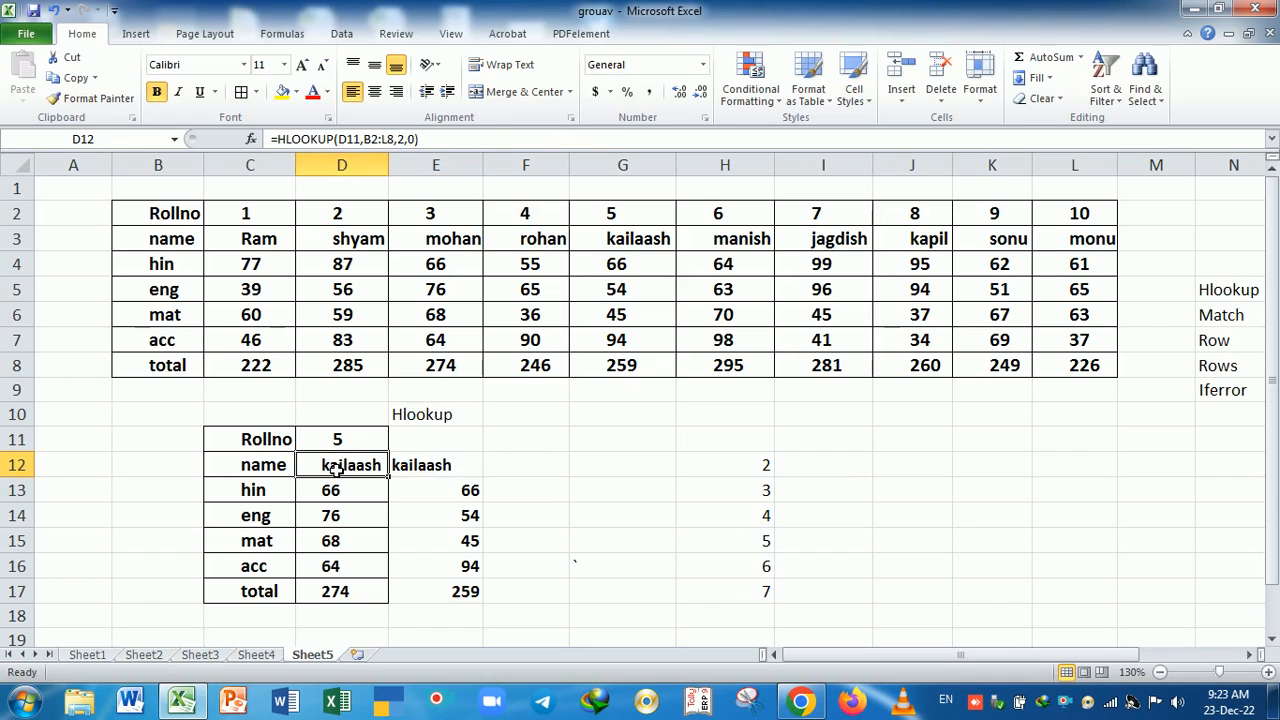
Apply borders to the result cells E12:E17.
left_click(468, 472)
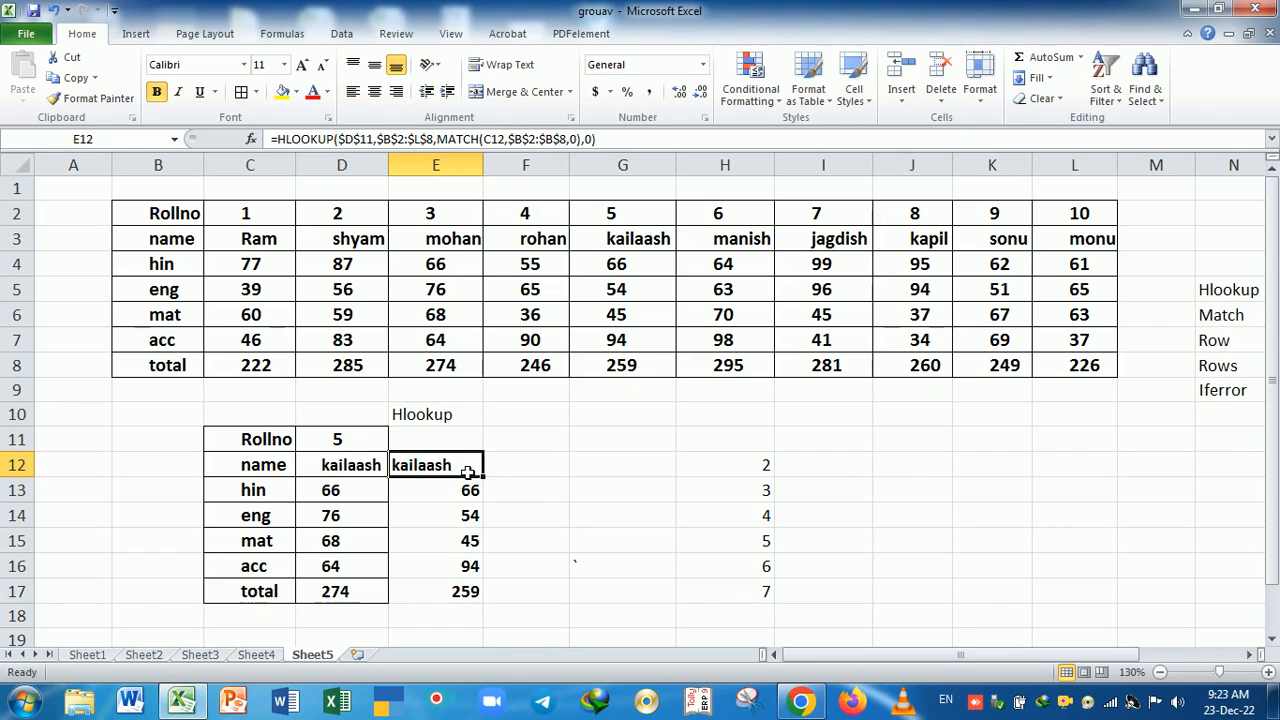
left_click_drag(468, 472, 466, 598)
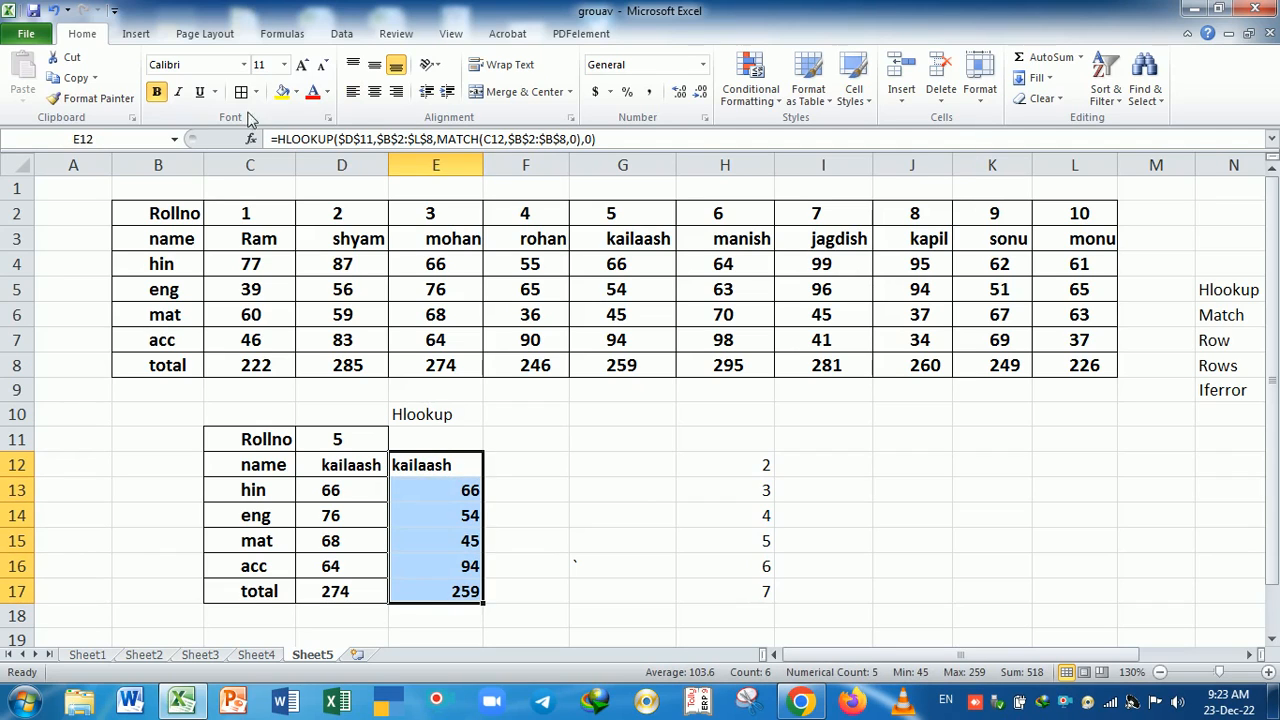
left_click(525, 475)
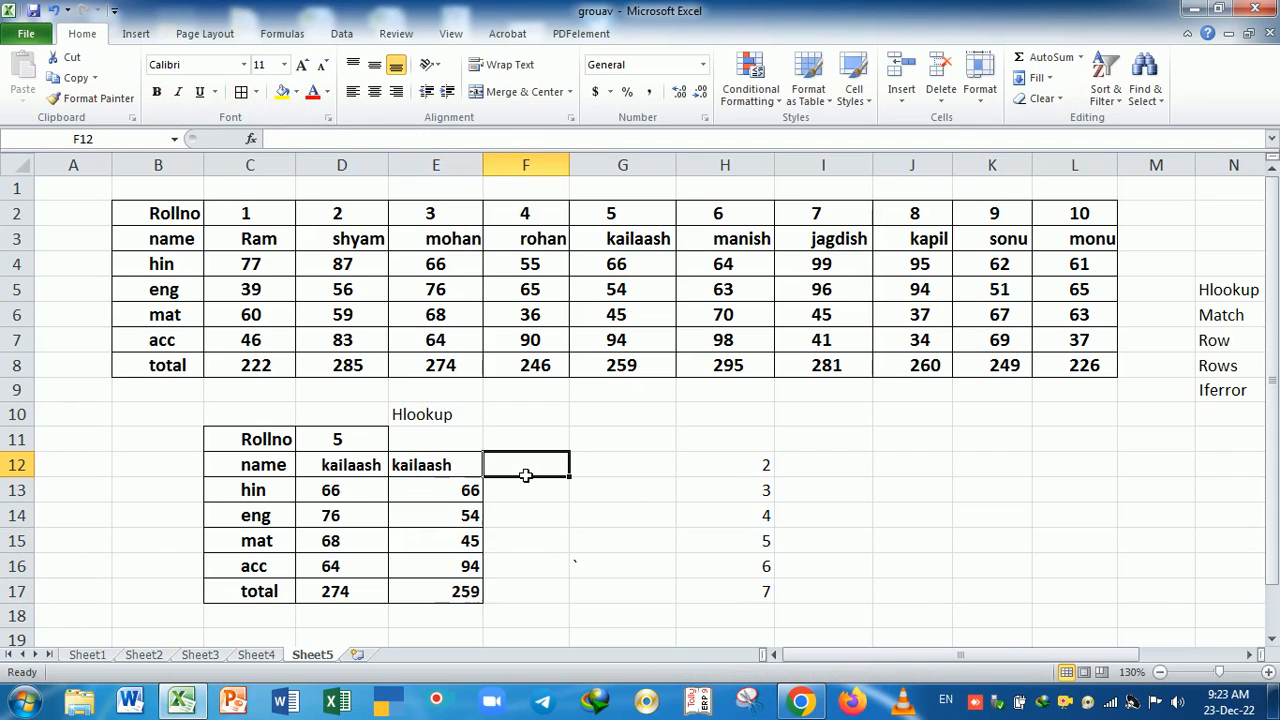
Enter the row numbers 2, 3, 4, 5, 6 and 7 in B12:B17 beside the field labels.
left_click(177, 469)
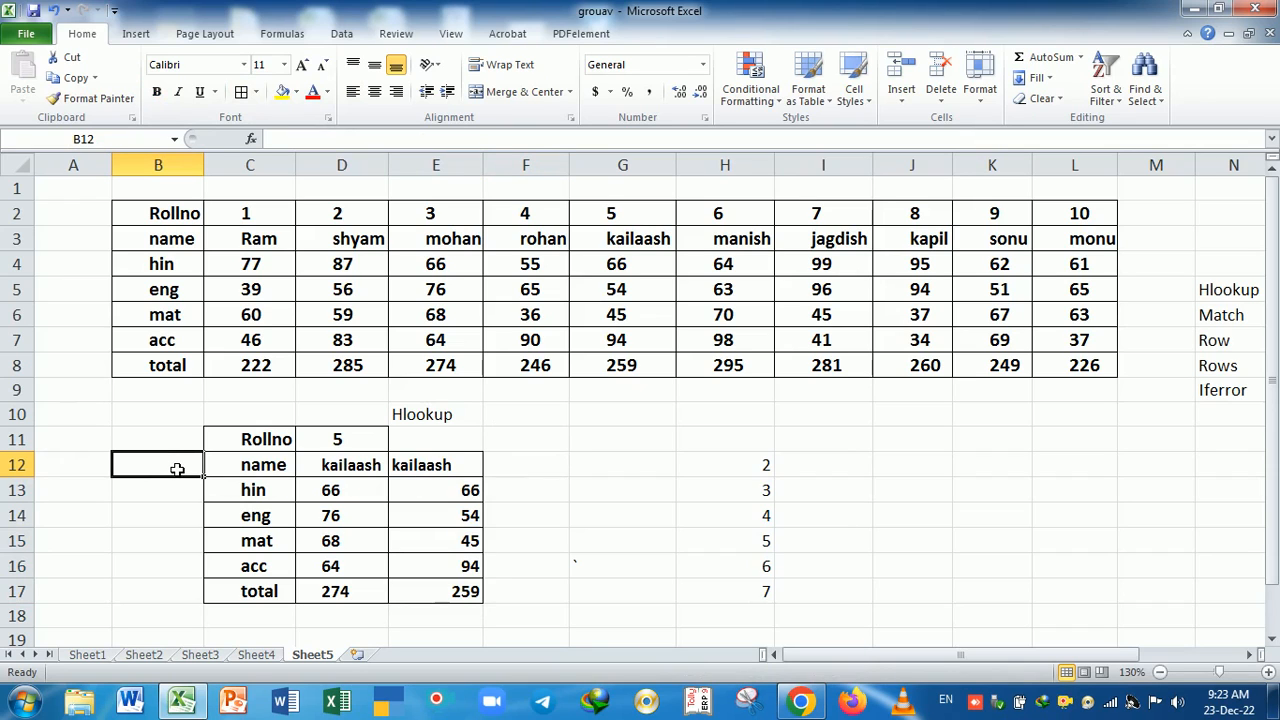
type("2")
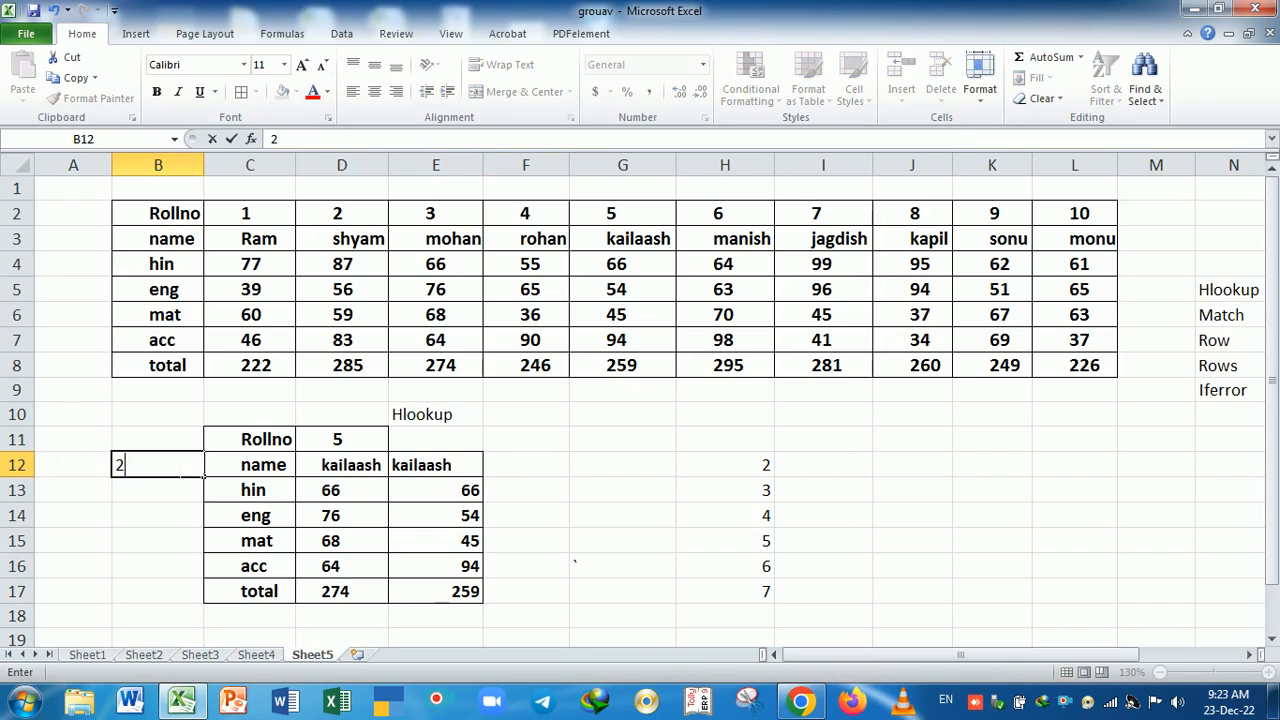
key("Return")
type("3")
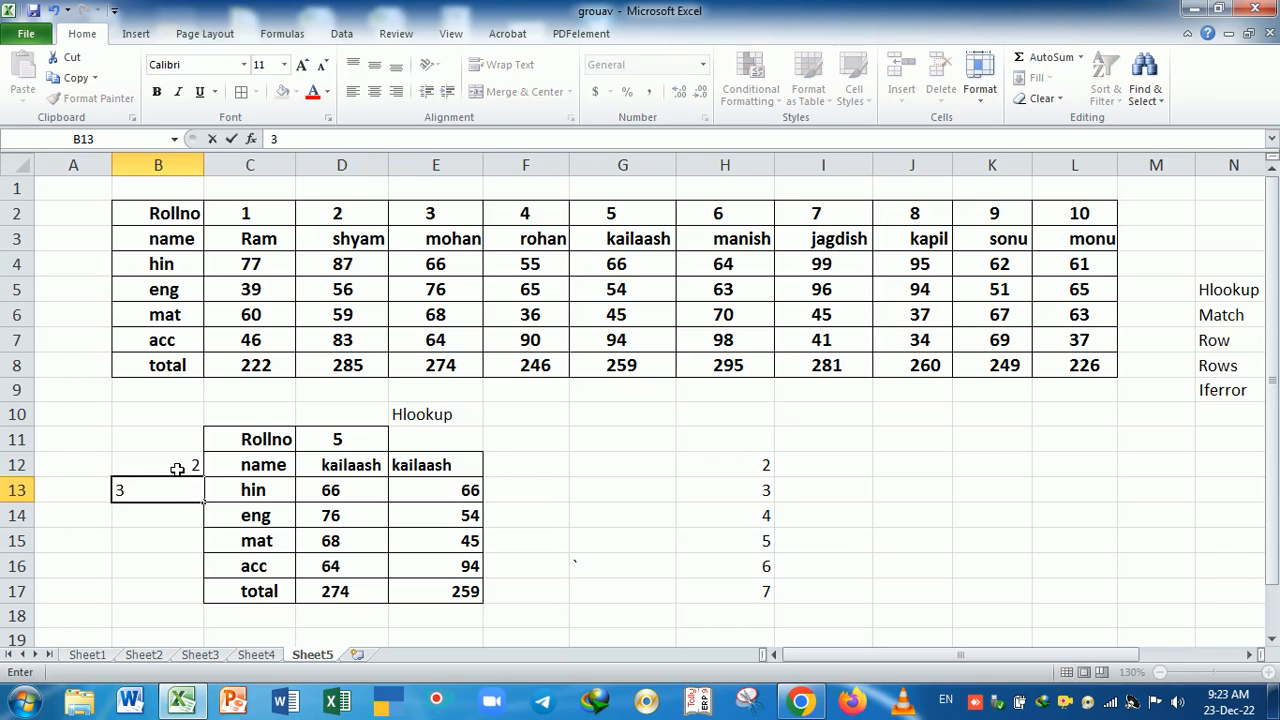
key("Return")
type("4")
key("Return")
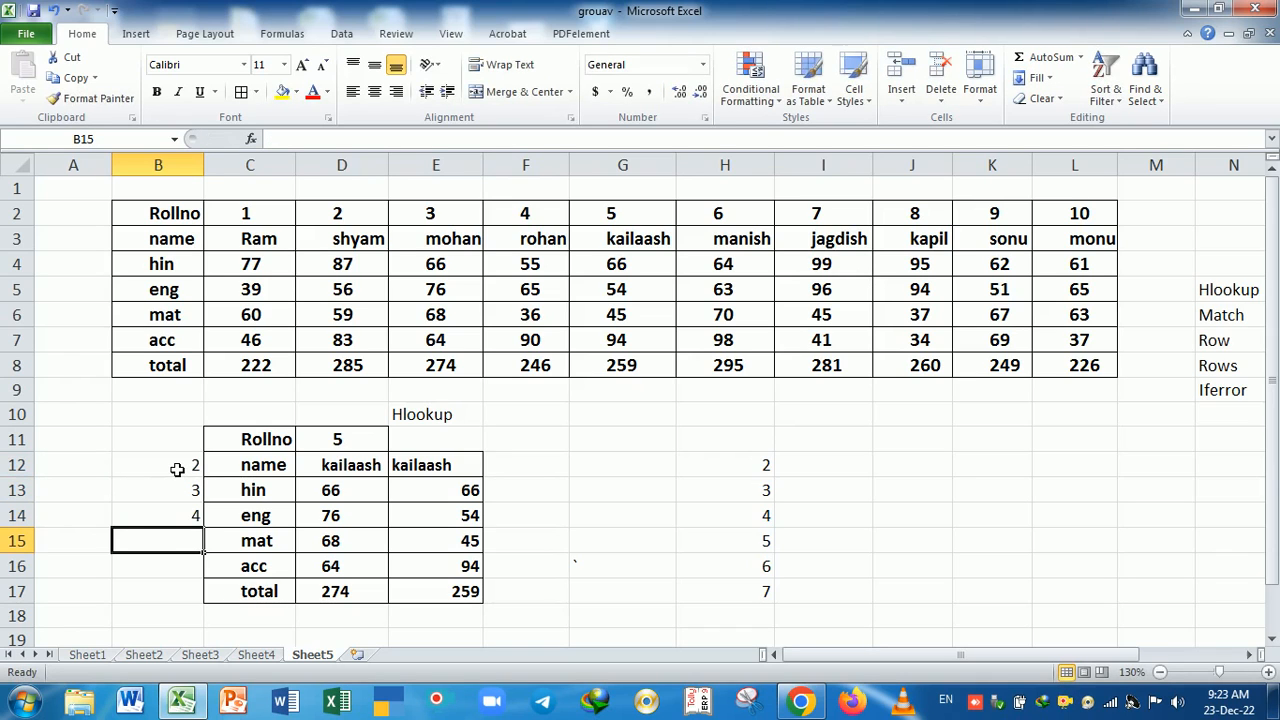
type("5")
key("Return")
type("6")
key("Return")
type("7")
key("Return")
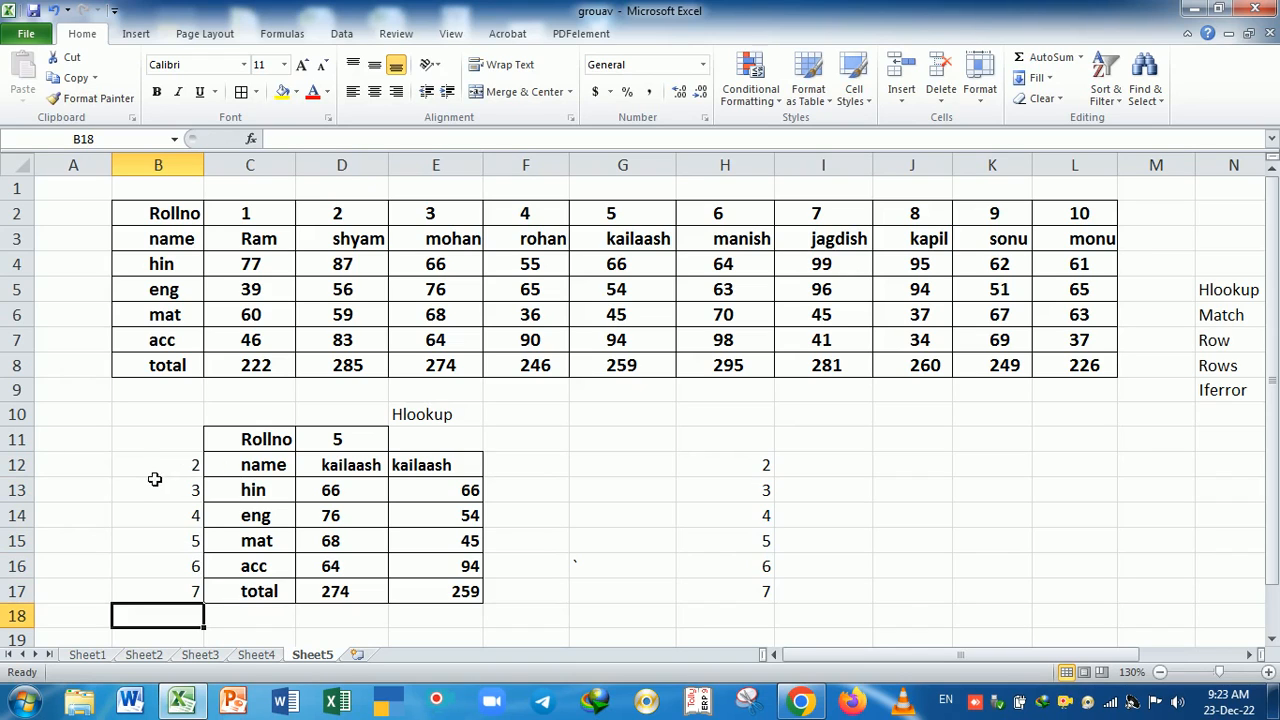
Centre the row numbers in B12:B17 and make them bold.
left_click_drag(156, 466, 175, 590)
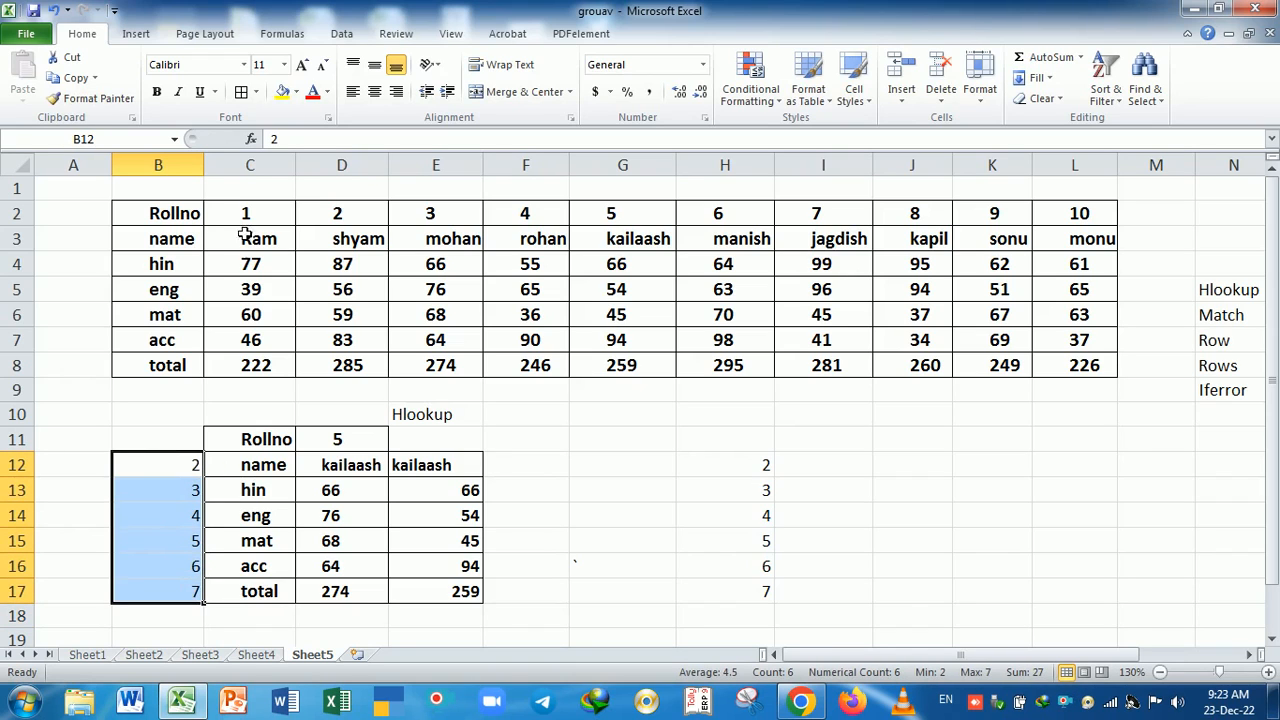
left_click(373, 93)
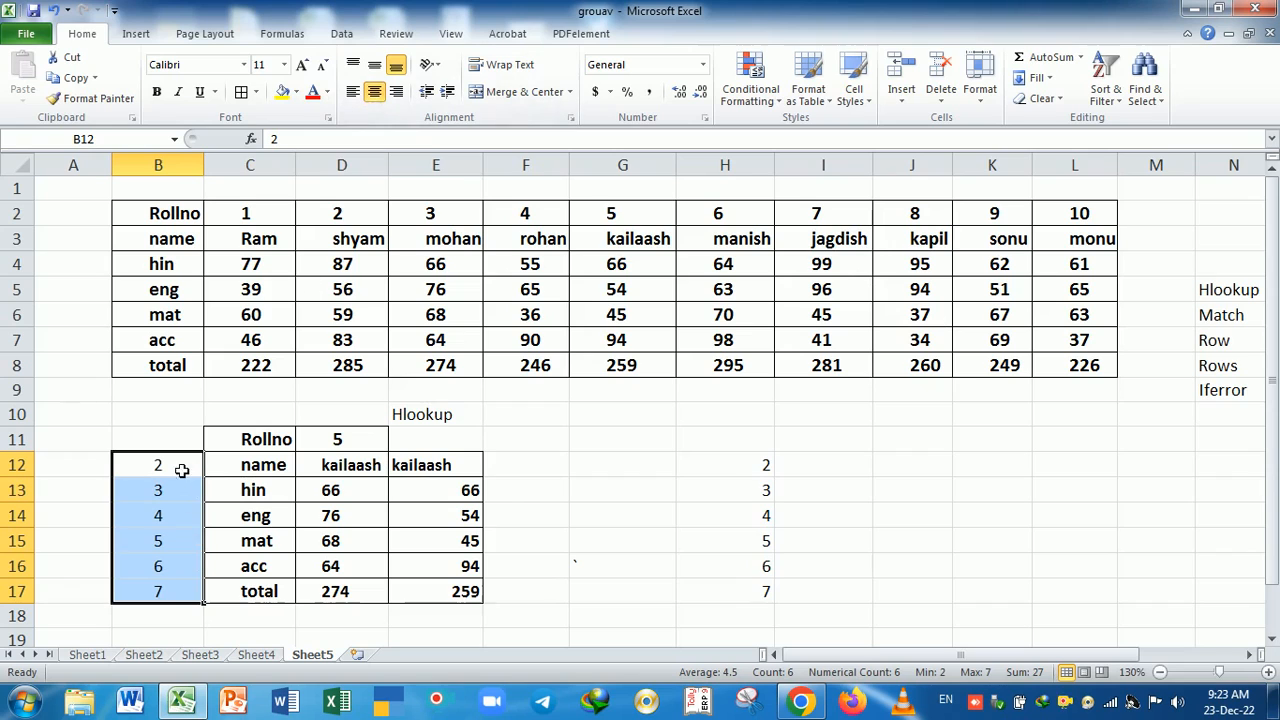
left_click(156, 91)
Start an HLOOKUP formula in F12 with $D$11 as the lookup value and $B$2:$L$8 as the table array.
left_click(524, 472)
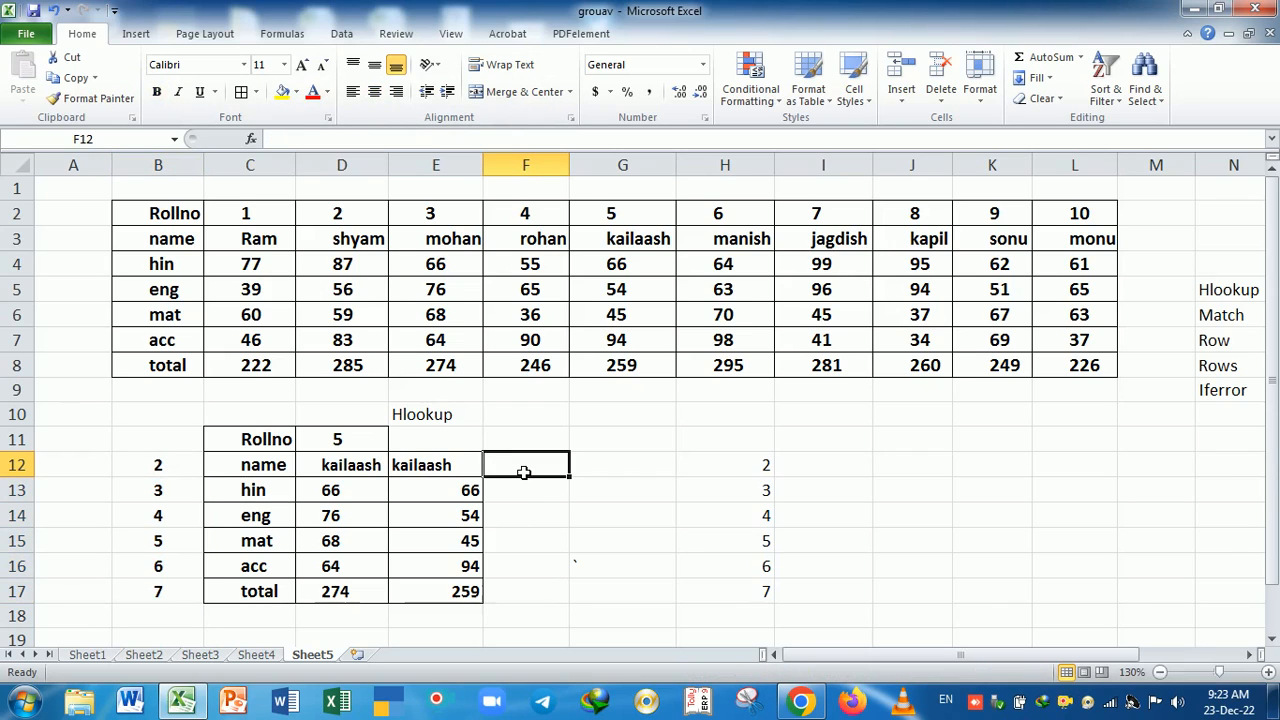
type("=")
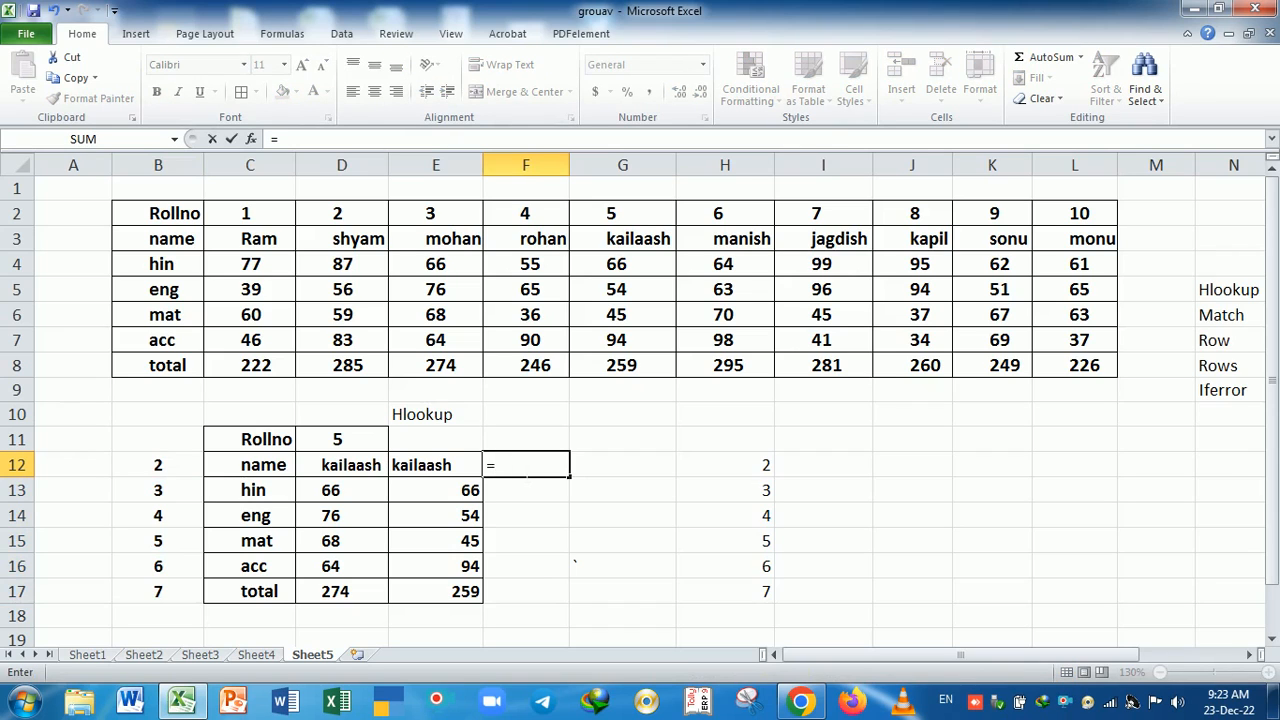
type("hl")
key("Tab")
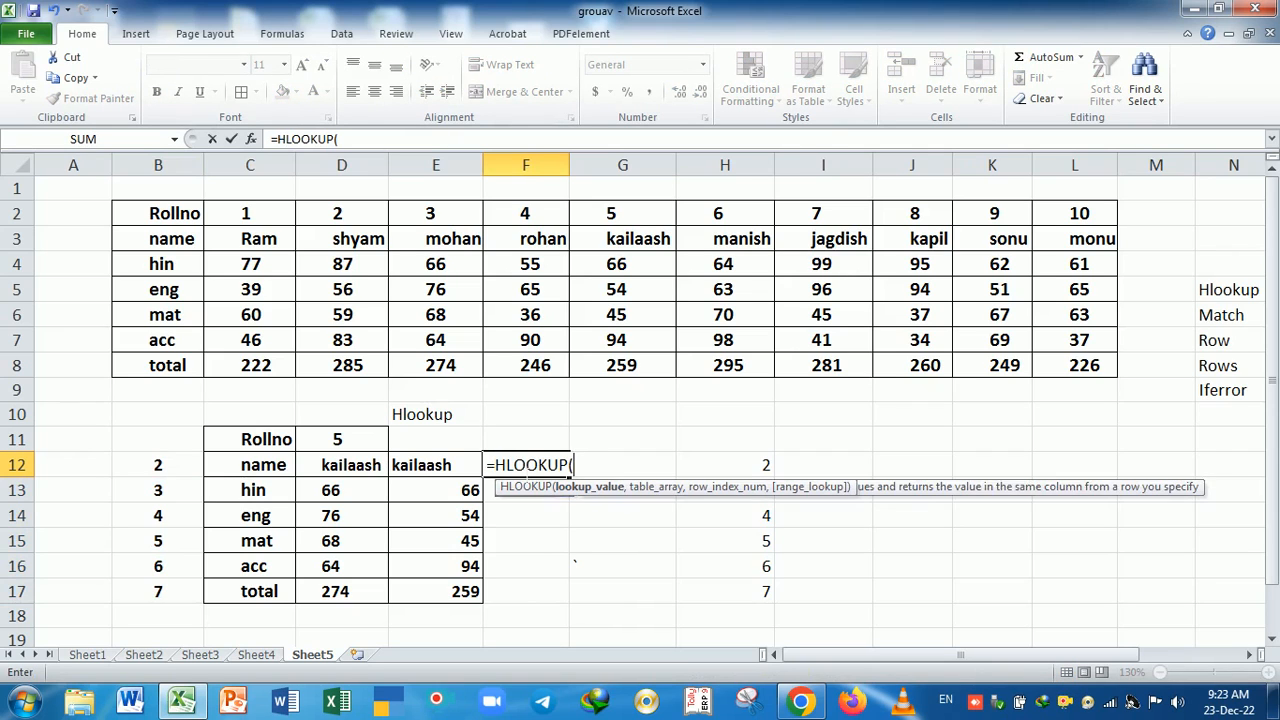
left_click(362, 444)
key("F4")
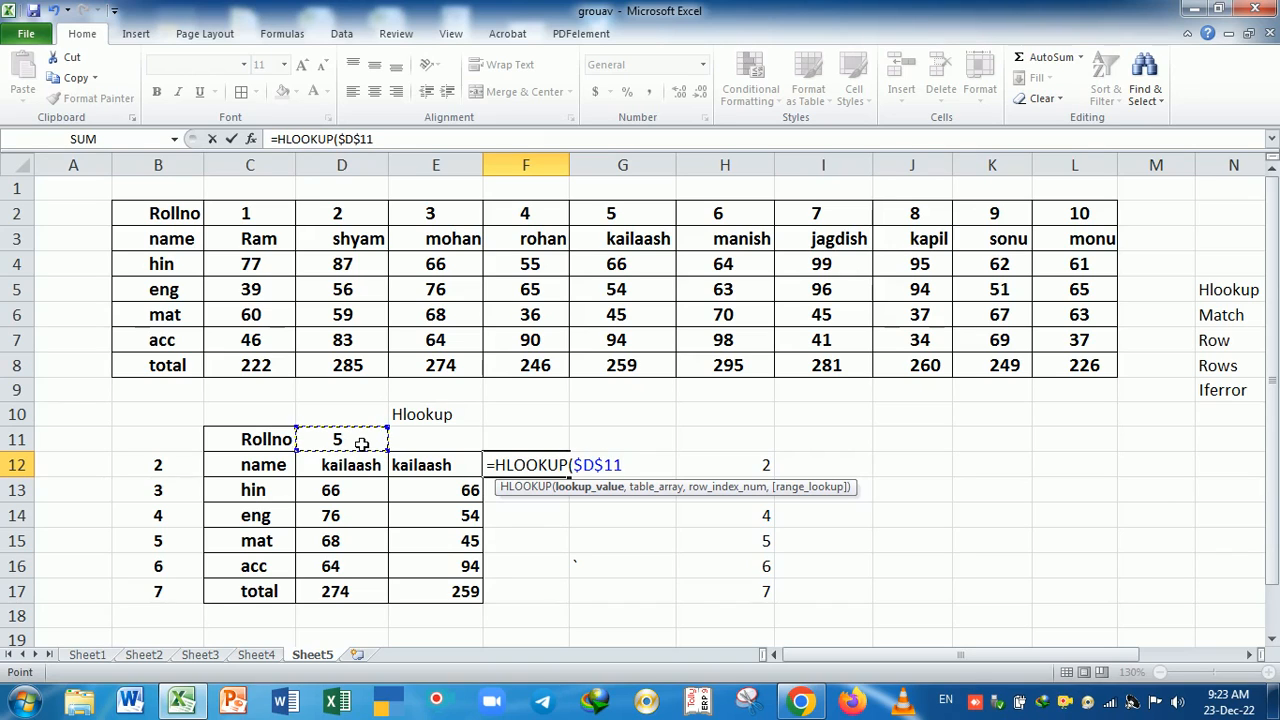
type(",")
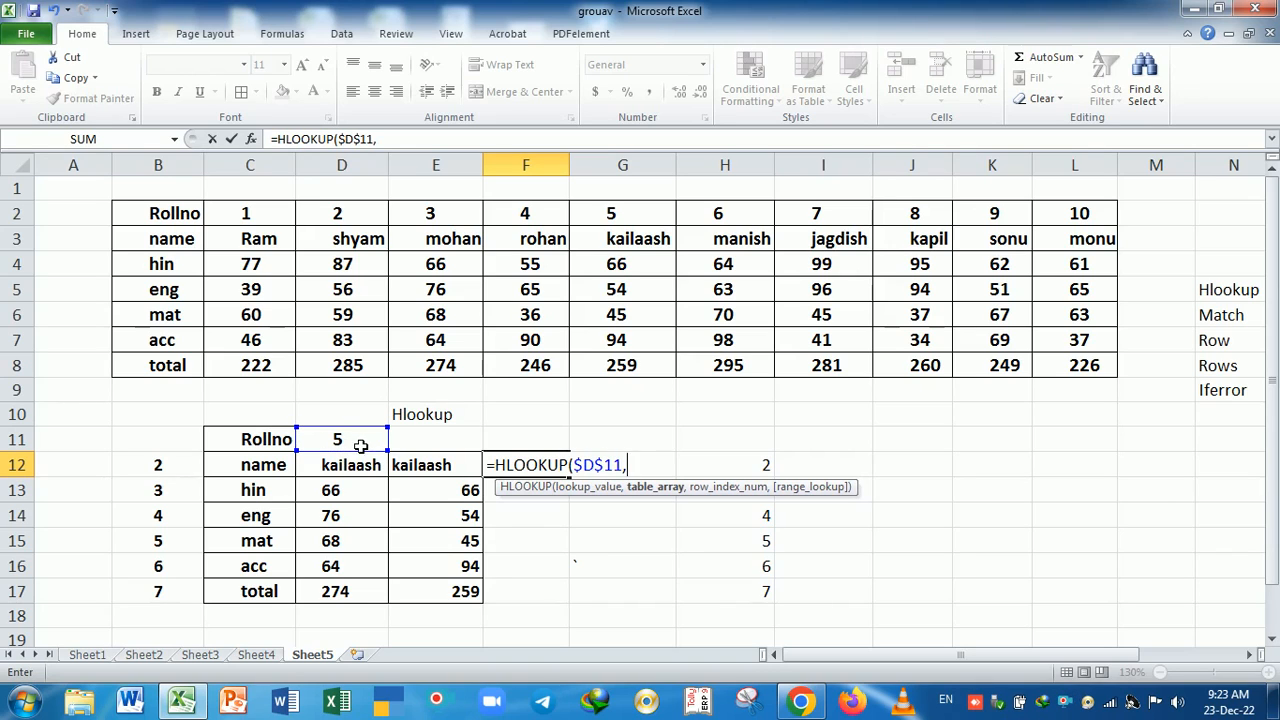
left_click(176, 213)
left_click_drag(176, 213, 1066, 368)
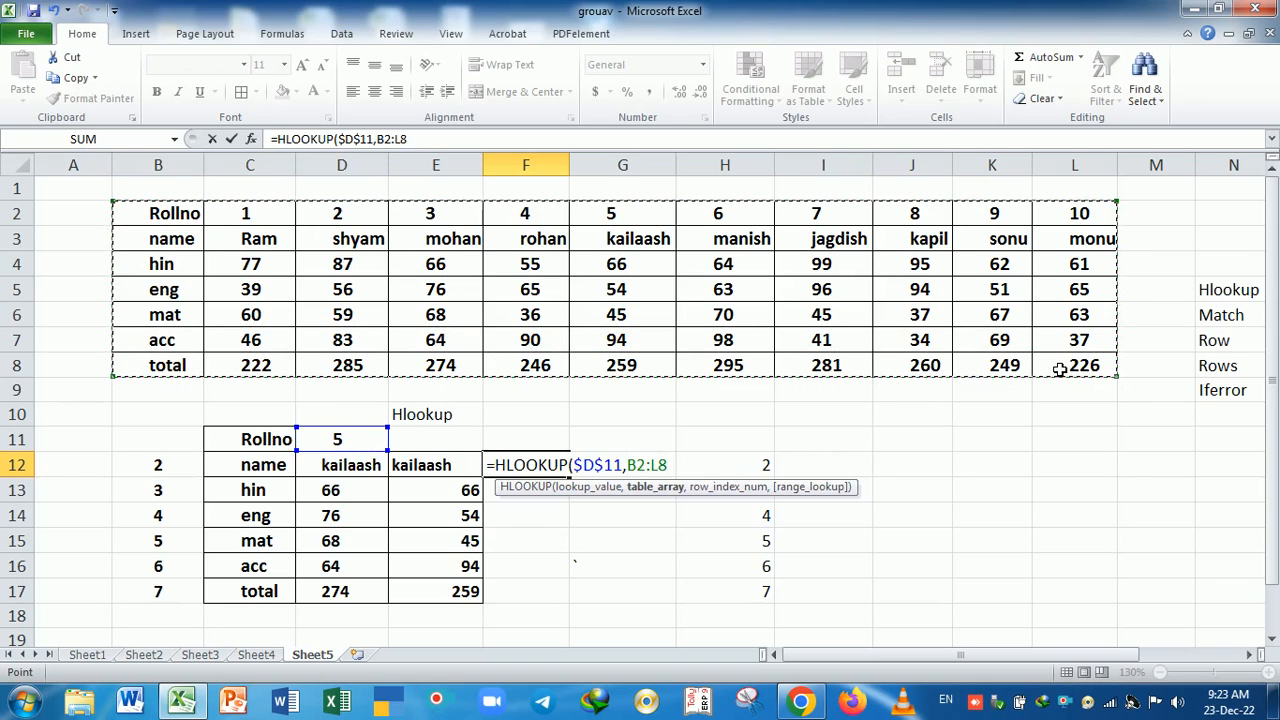
key("F4")
type(",")
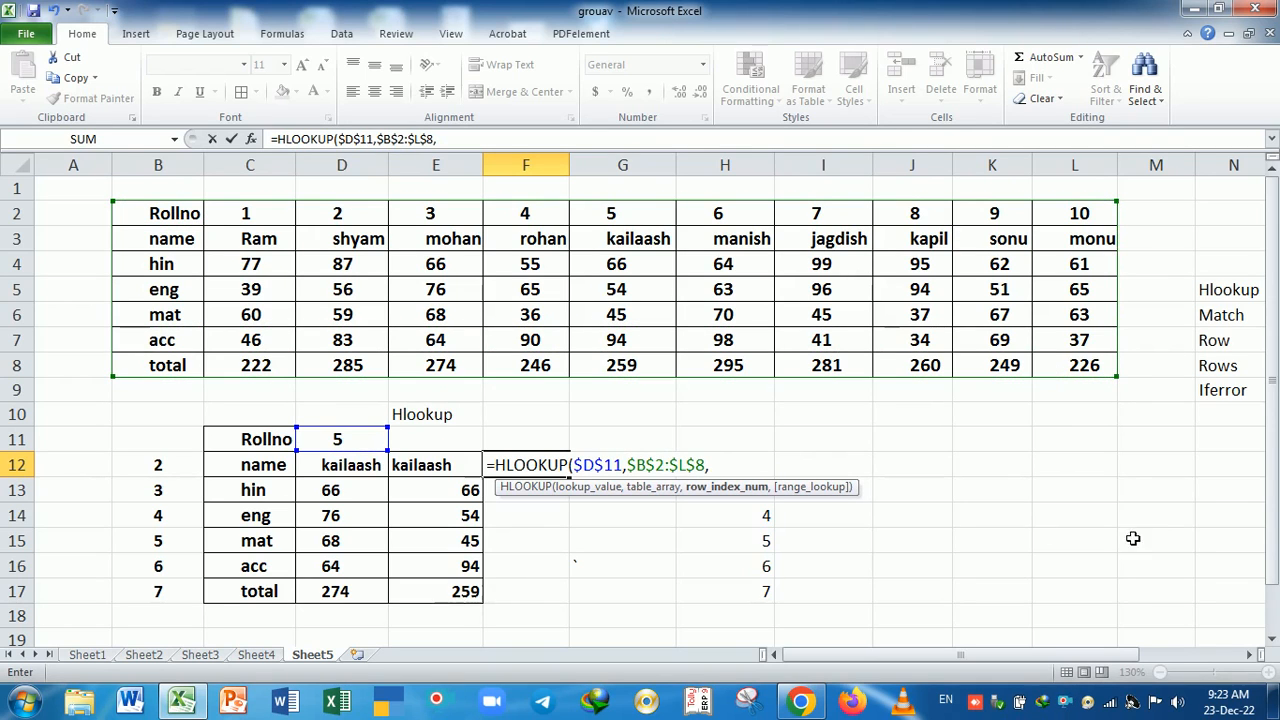
Complete the F12 formula with B12 as the row index and 0 for exact match, and fill it down to F17.
left_click(176, 472)
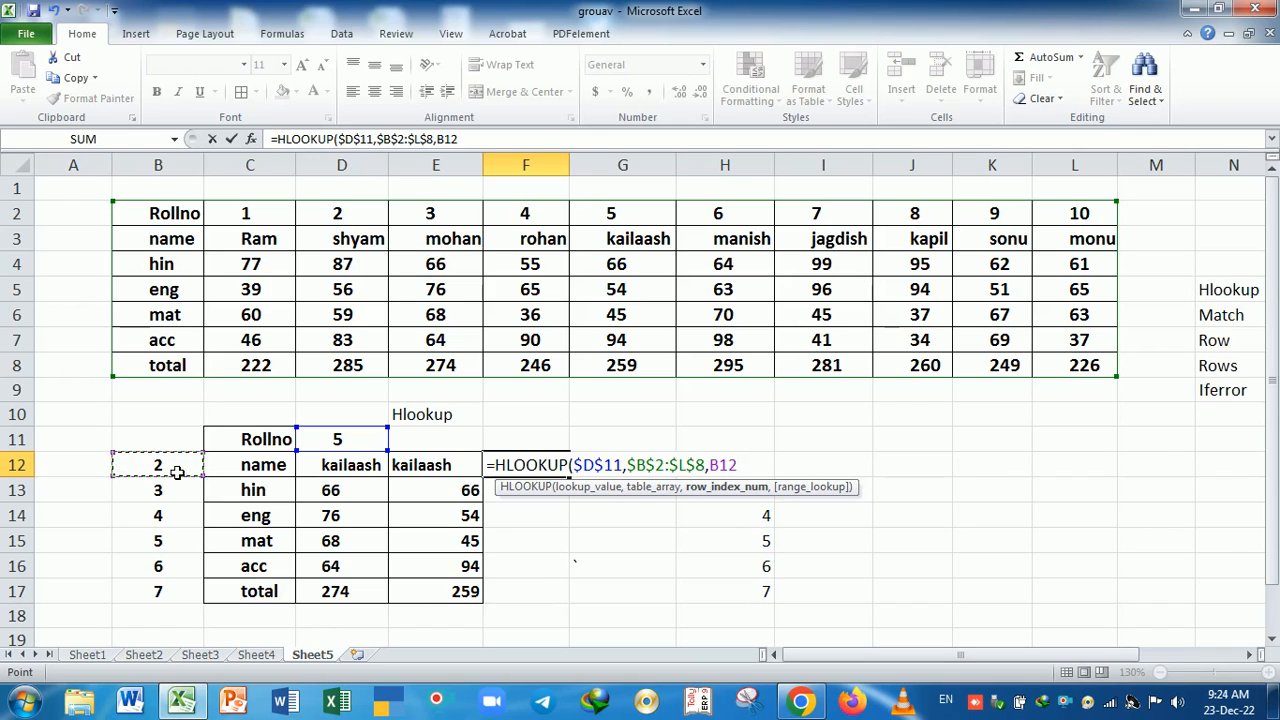
type(",")
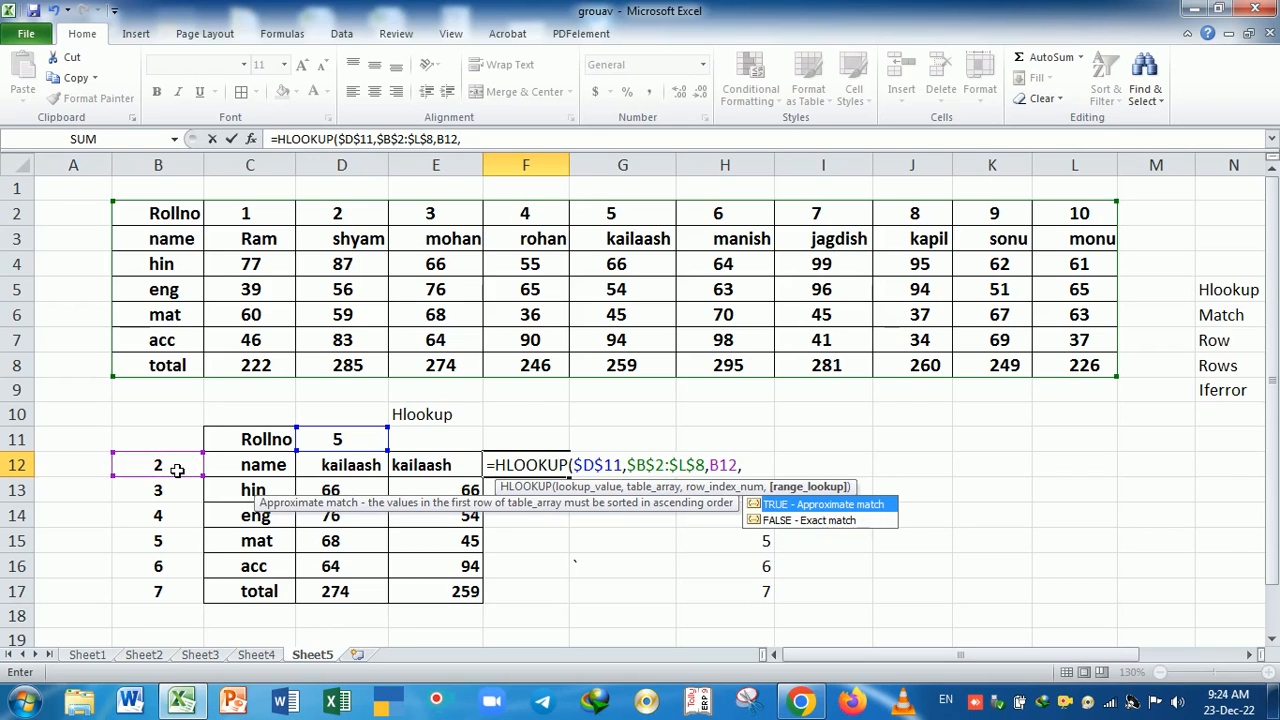
type("0")
key("Return")
key("Return")
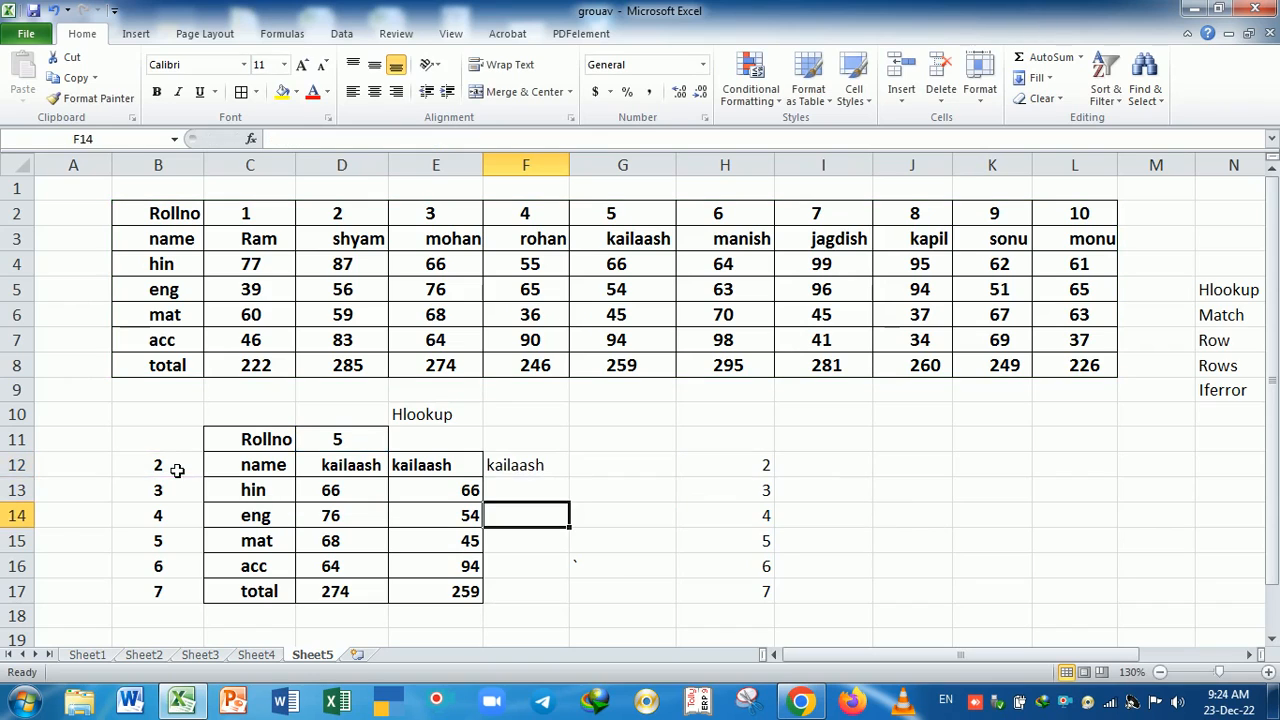
left_click(546, 464)
left_click_drag(570, 478, 563, 614)
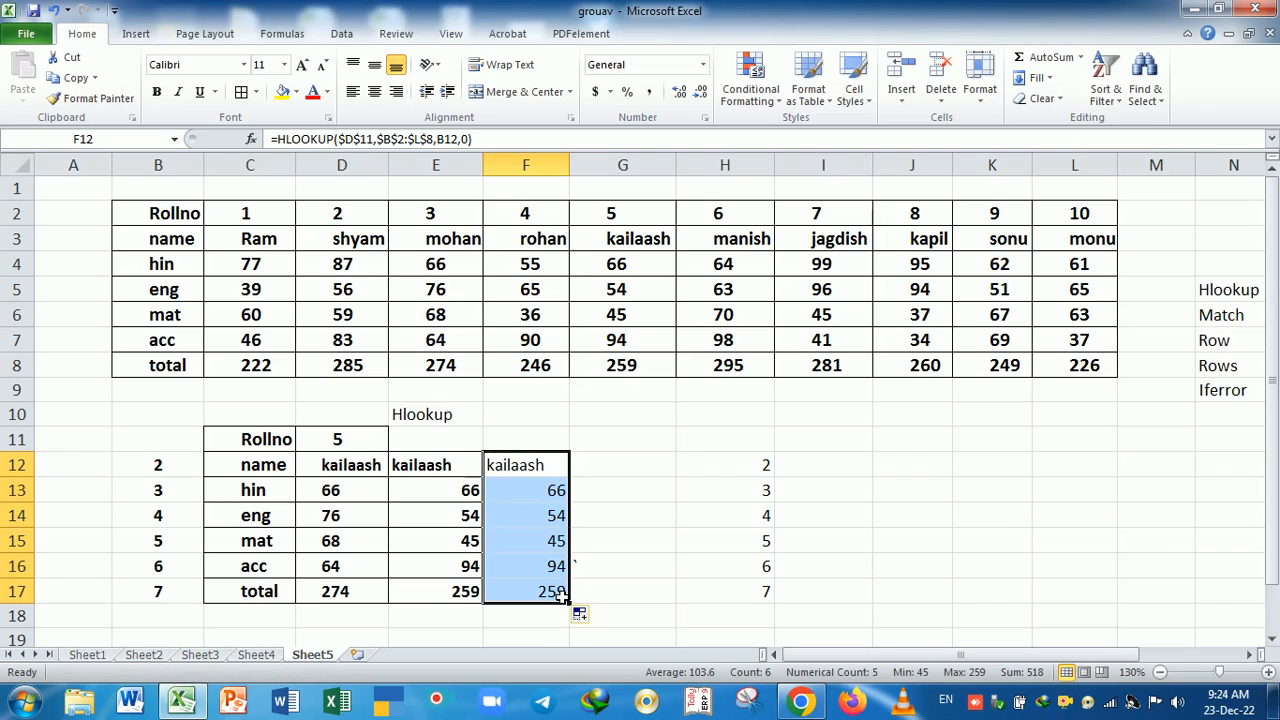
Examine the row numbers in B12:B17 and how each HLOOKUP formula in F12:F17 refers to them.
left_click(168, 470)
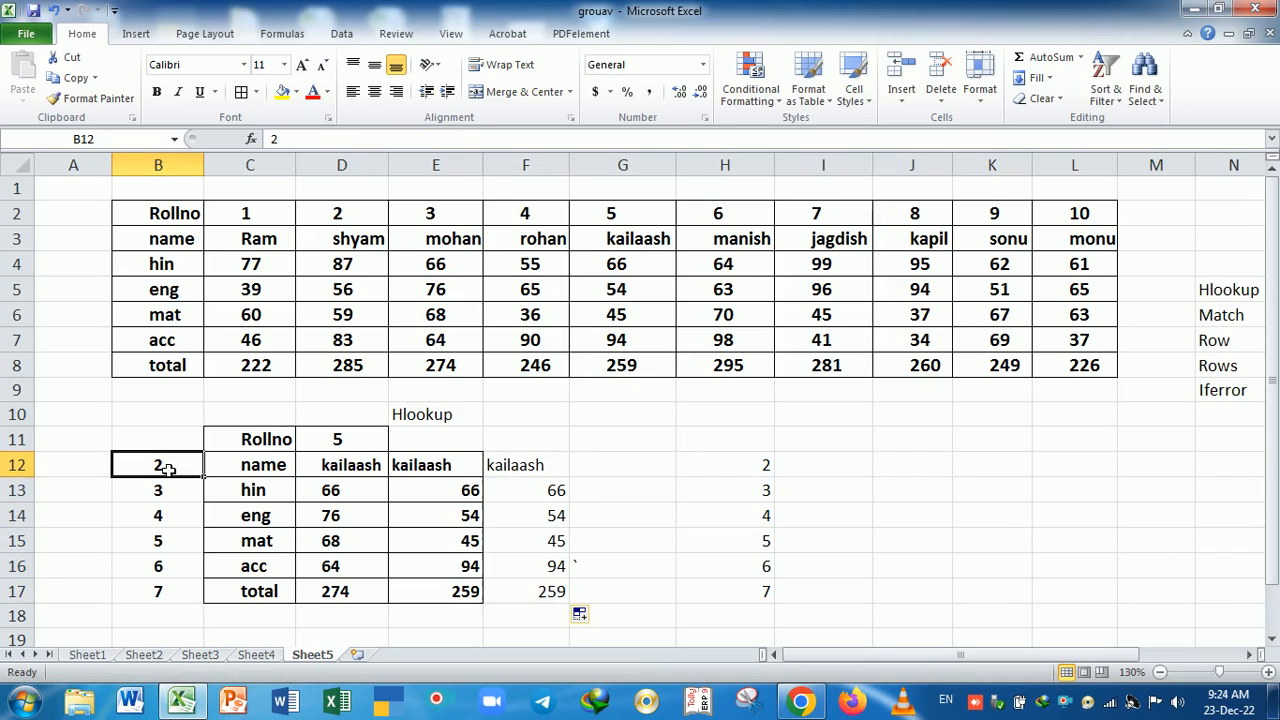
left_click(177, 497)
left_click(181, 545)
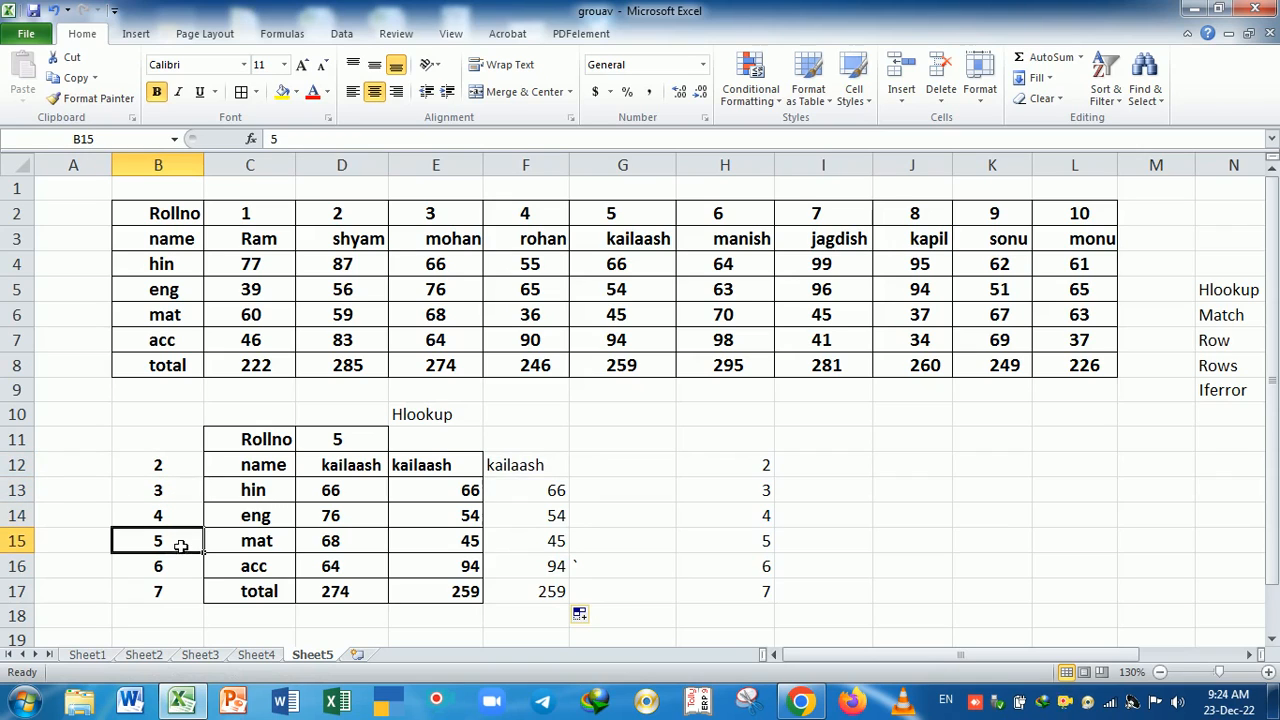
left_click(181, 572)
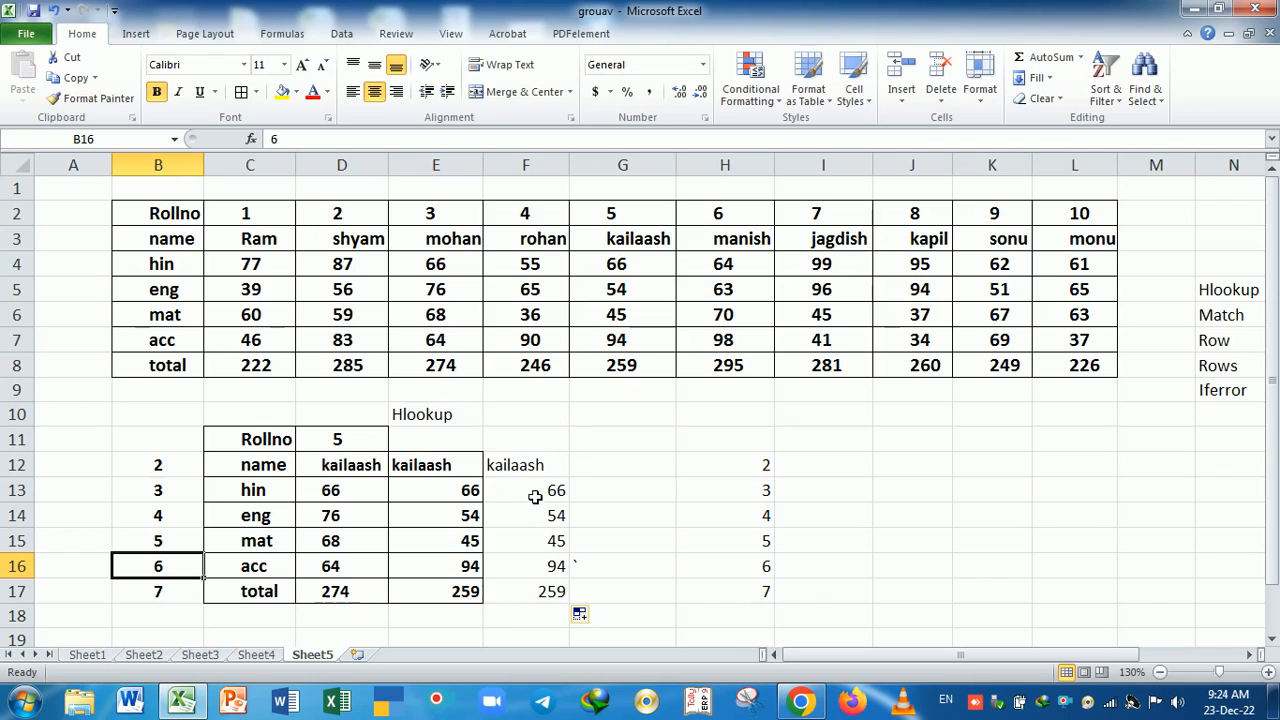
left_click(157, 467)
left_click_drag(157, 467, 160, 592)
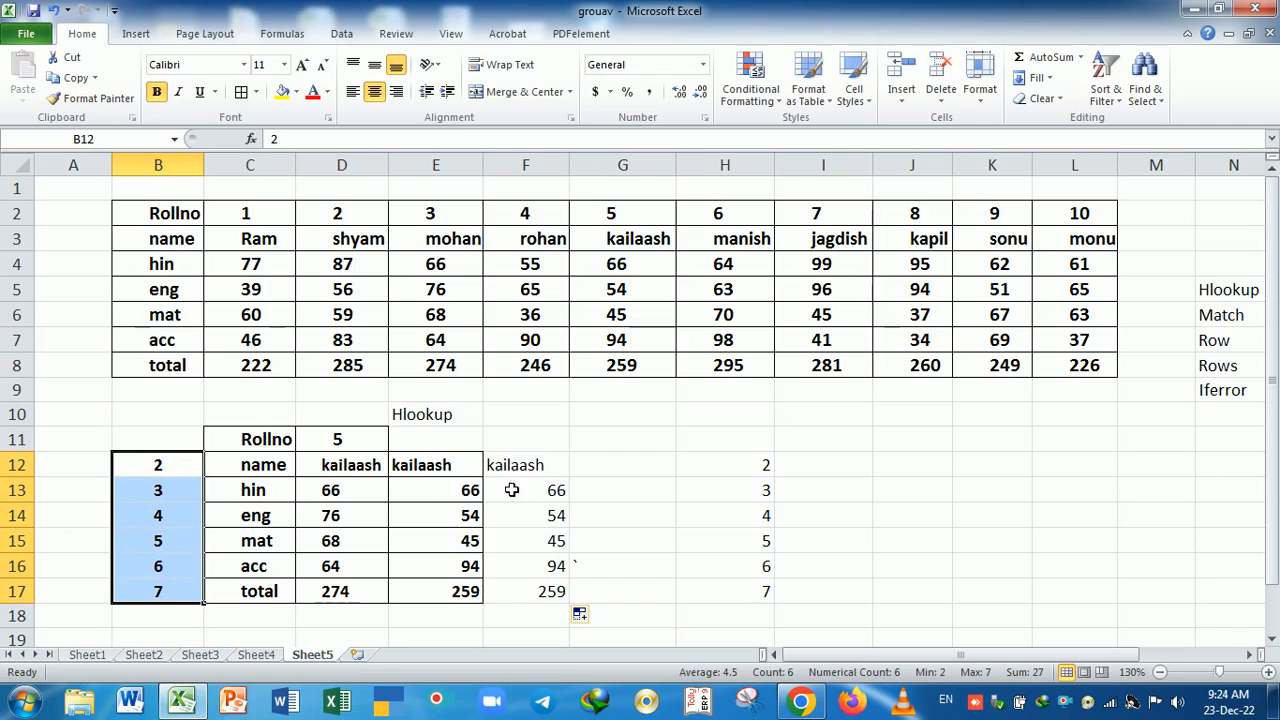
left_click(536, 465)
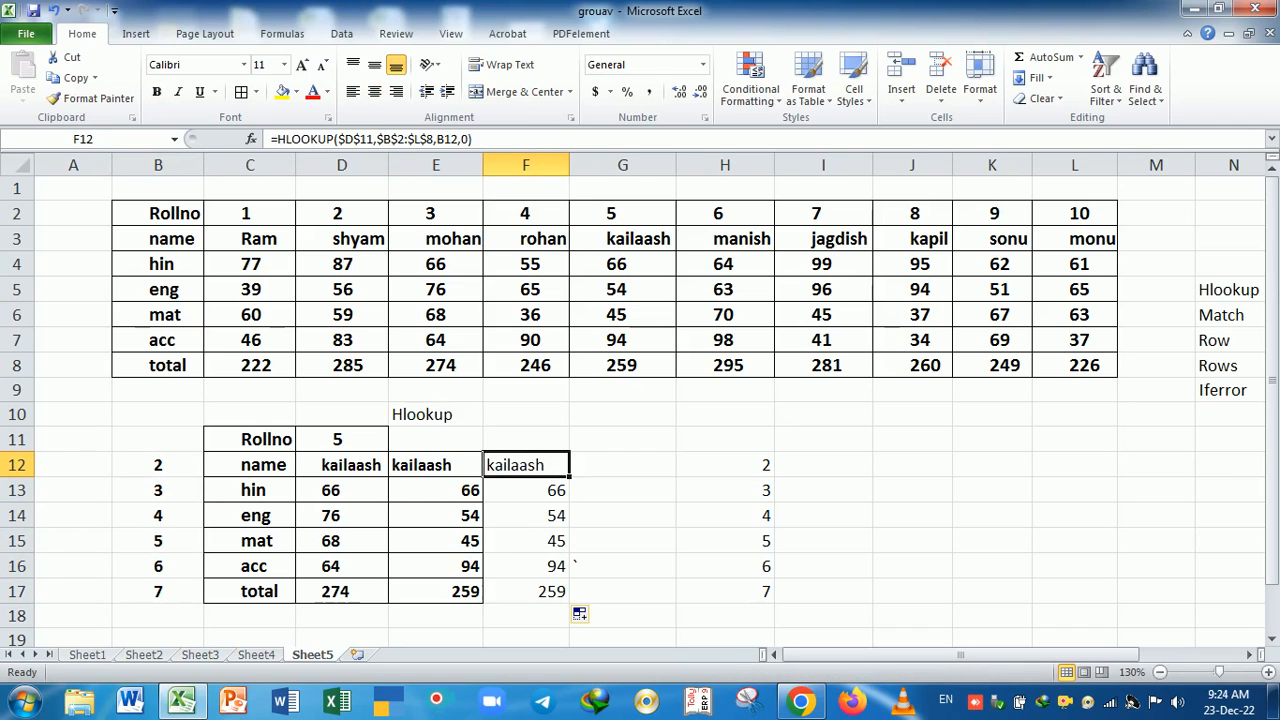
key("F2")
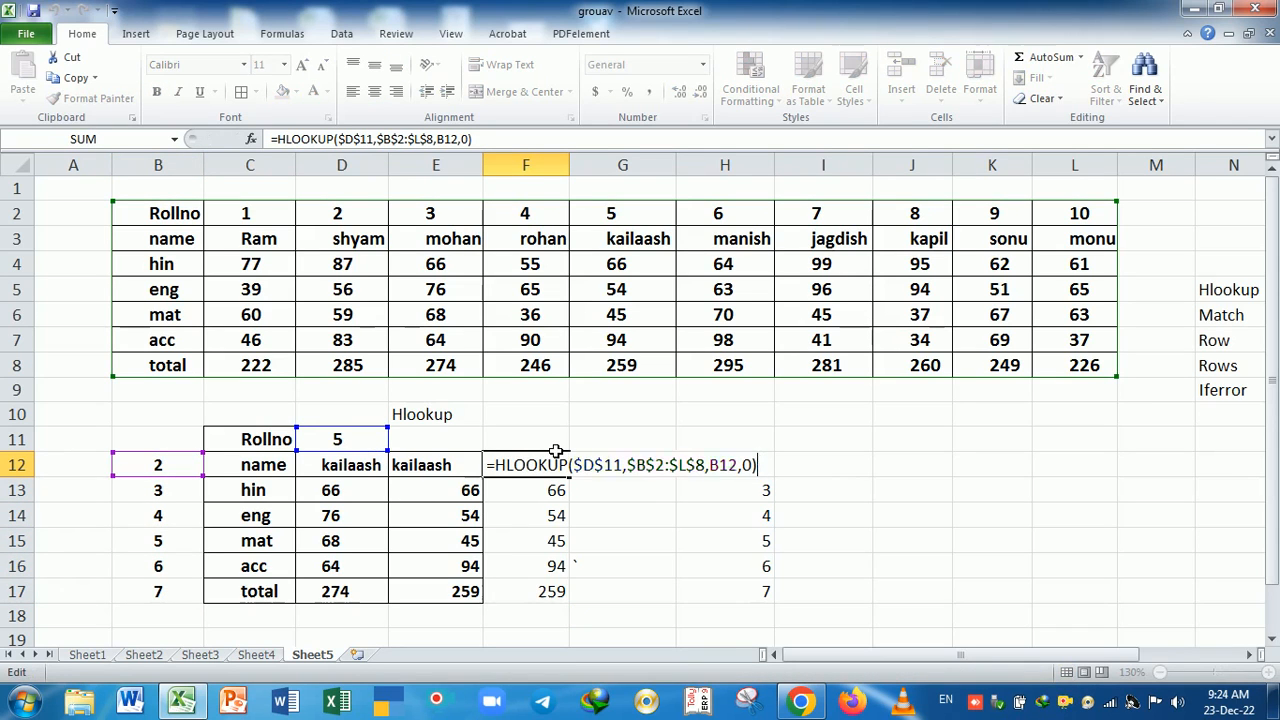
key("Return")
key("F2")
key("Return")
key("F2")
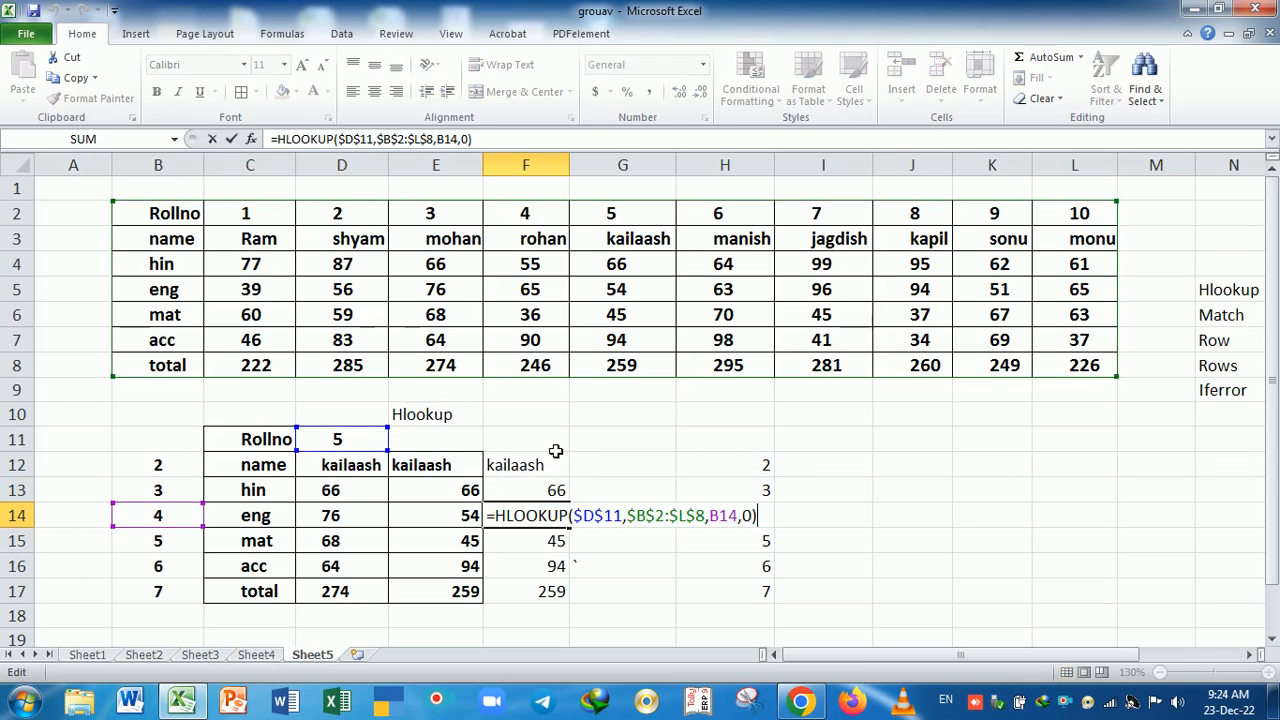
key("Return")
key("F2")
key("Return")
key("F2")
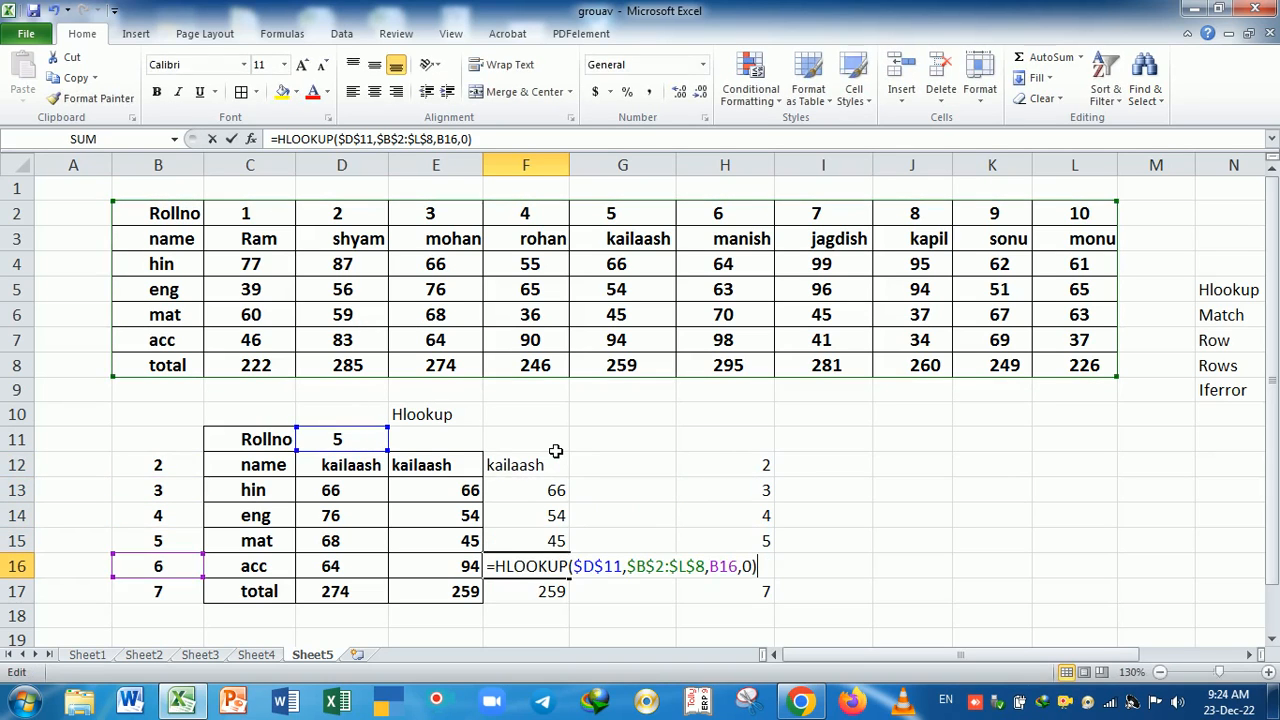
key("Return")
key("F2")
key("Return")
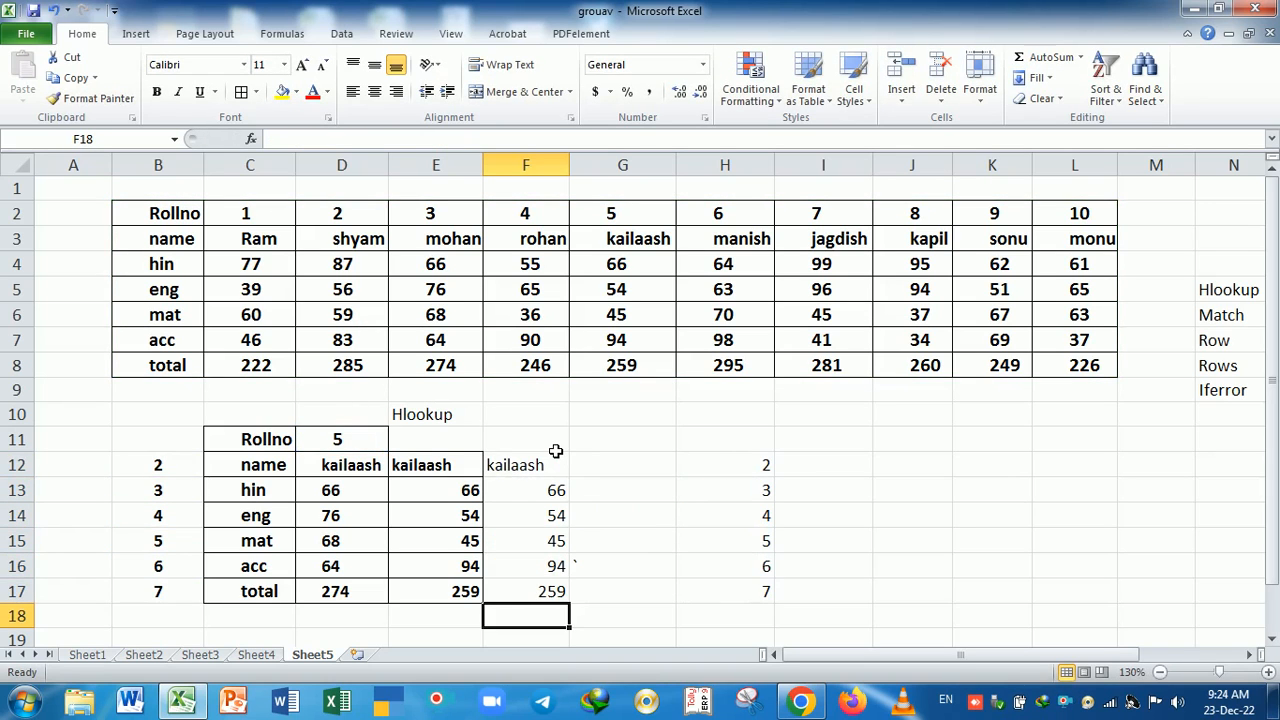
left_click(555, 452)
key("F2")
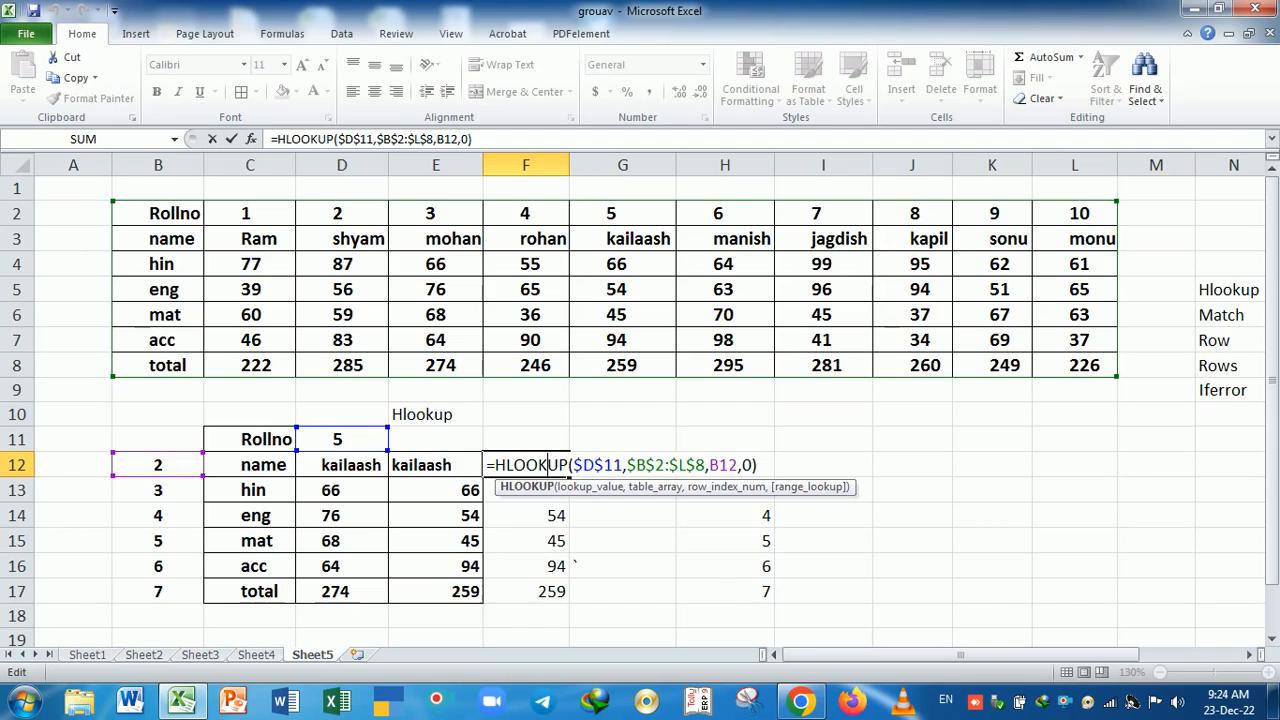
key("Return")
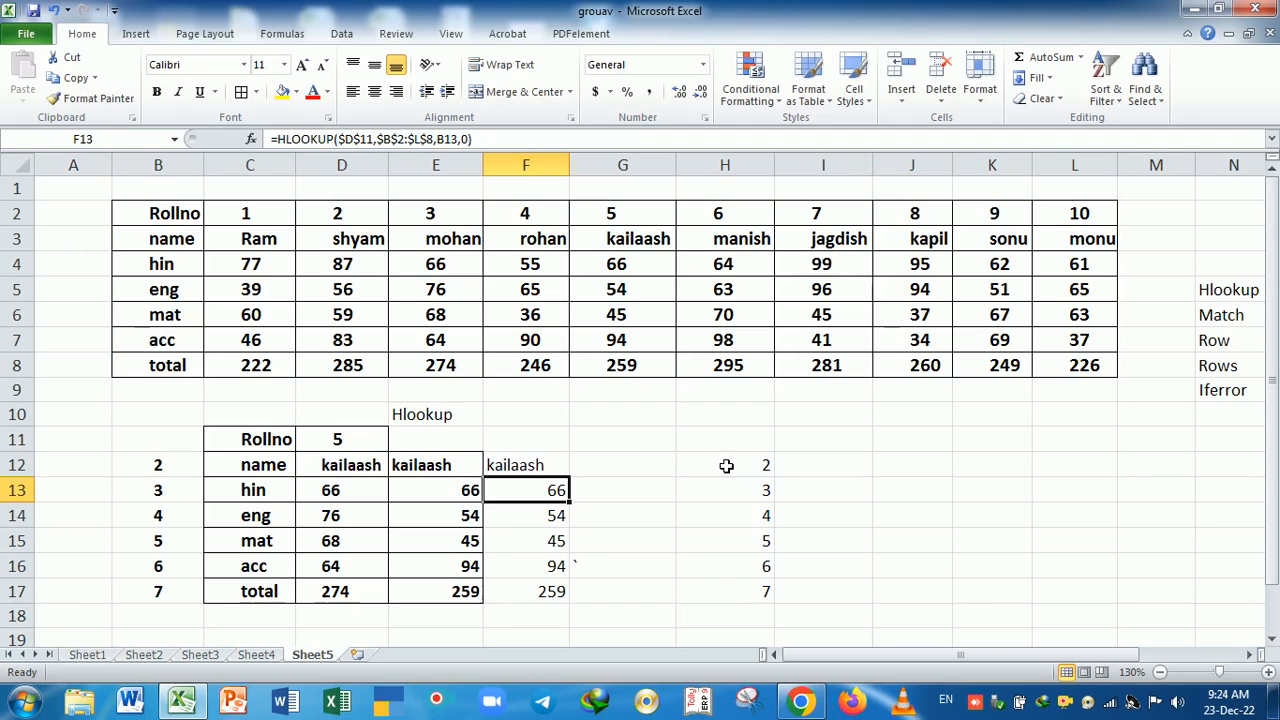
Format the results in F12:F17 as bold and centred with cell borders.
left_click_drag(543, 465, 543, 592)
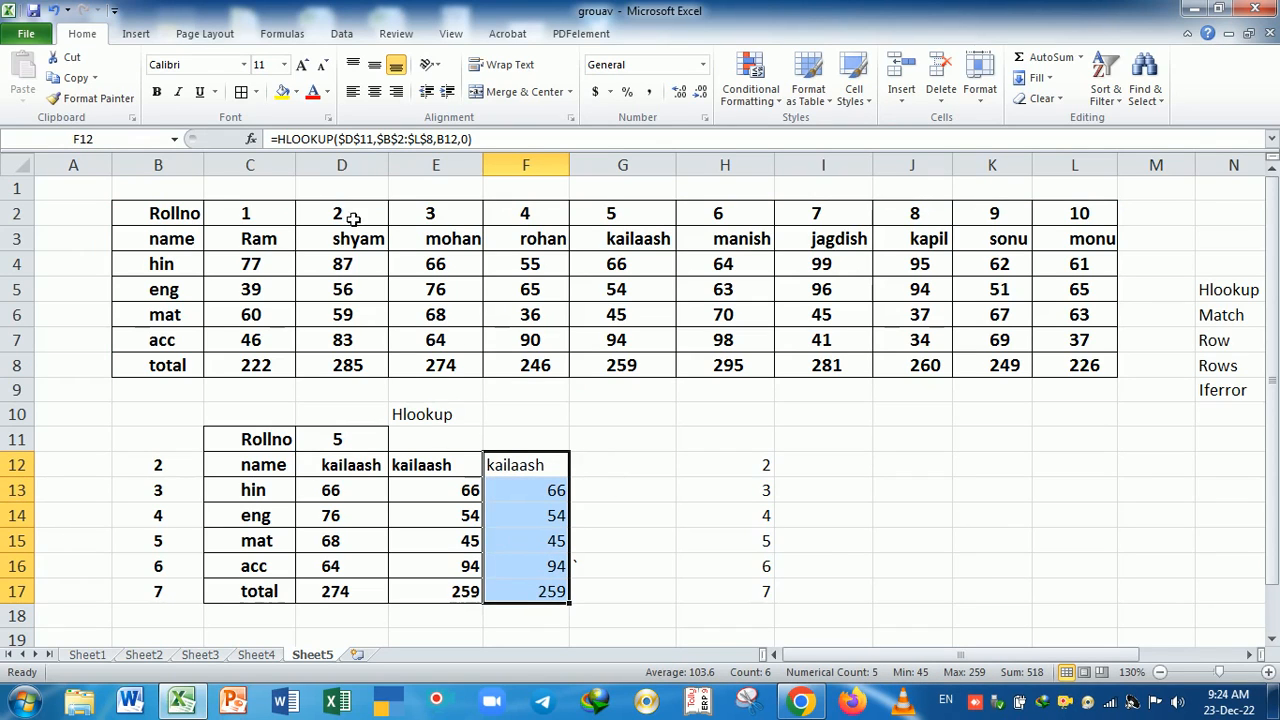
left_click(157, 91)
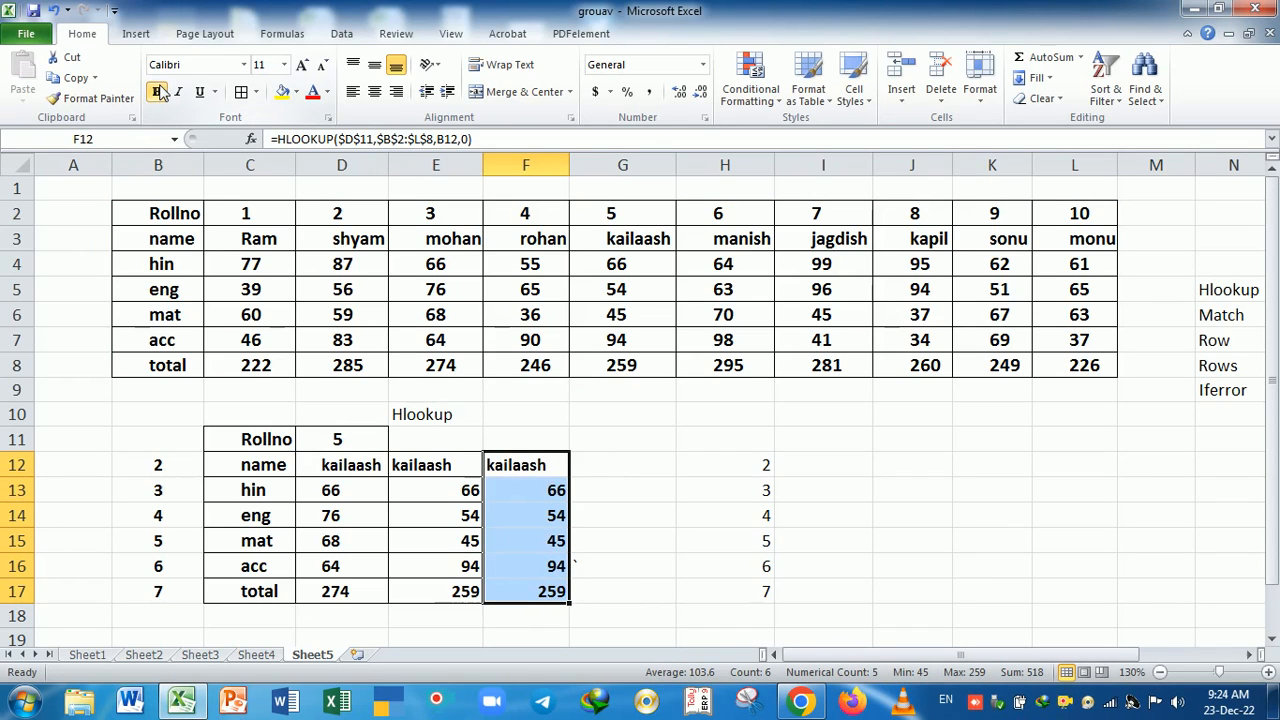
left_click(374, 92)
left_click(612, 518)
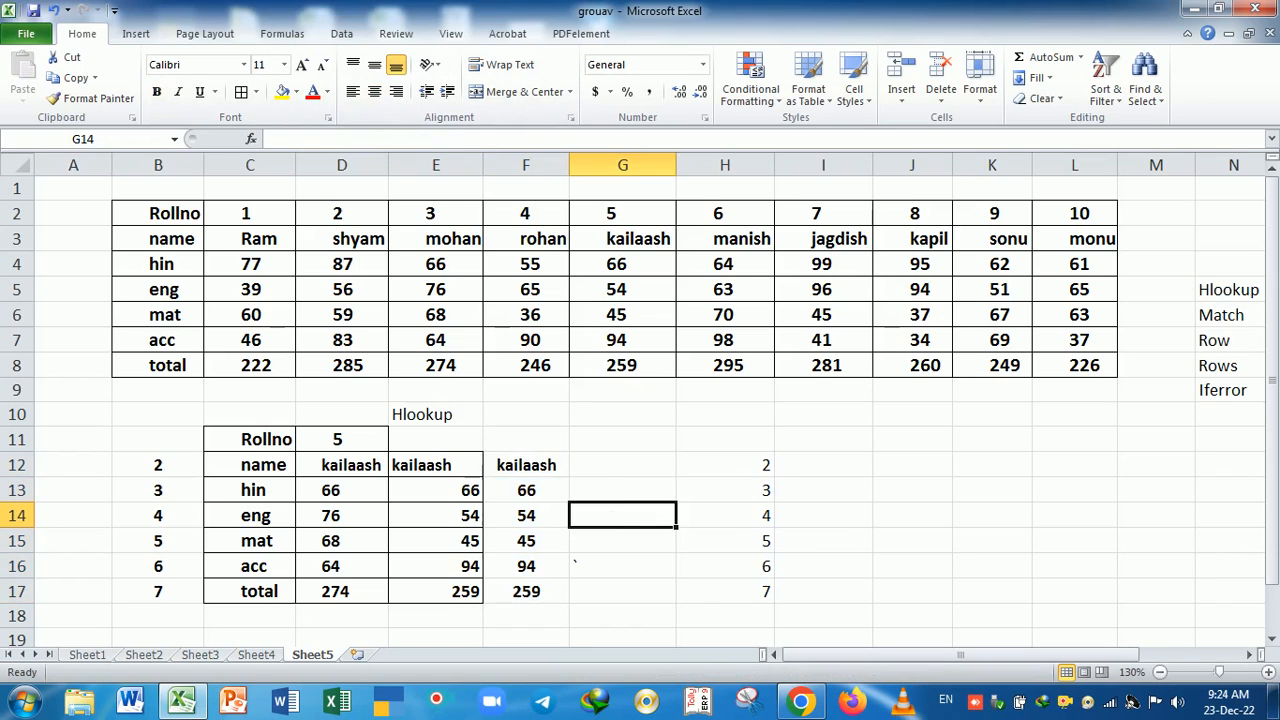
left_click_drag(557, 463, 543, 594)
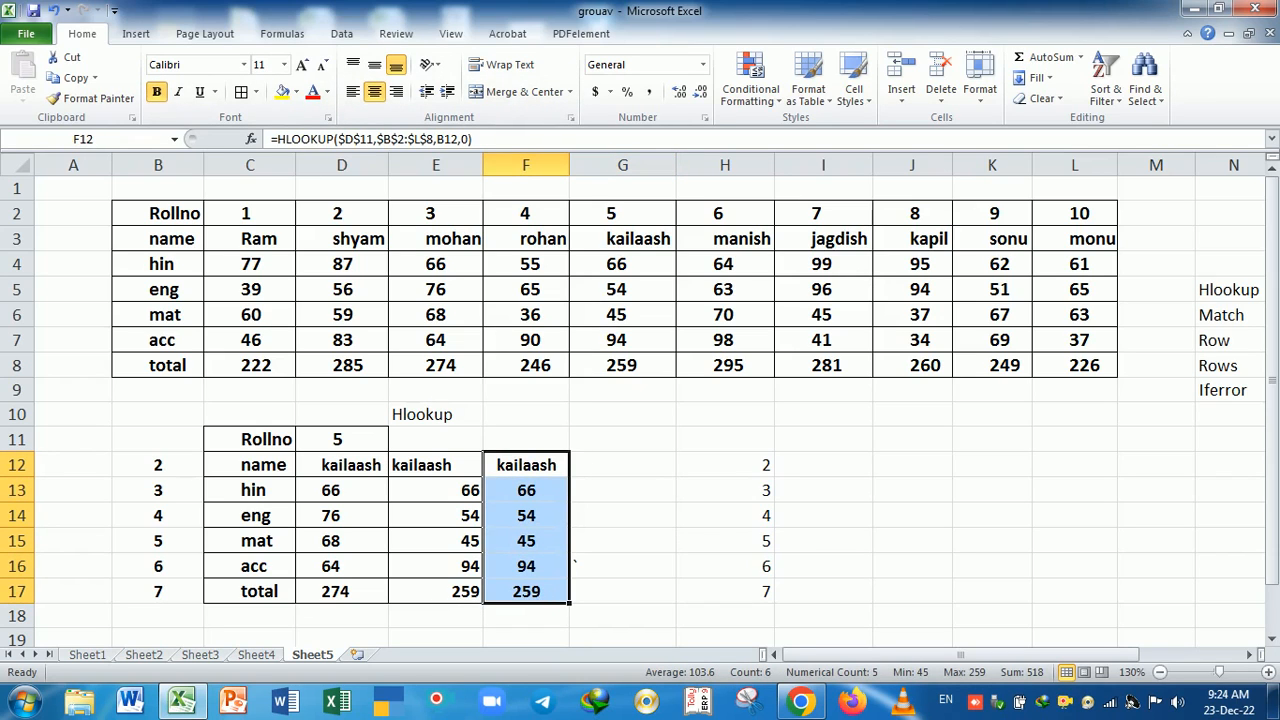
left_click(608, 515)
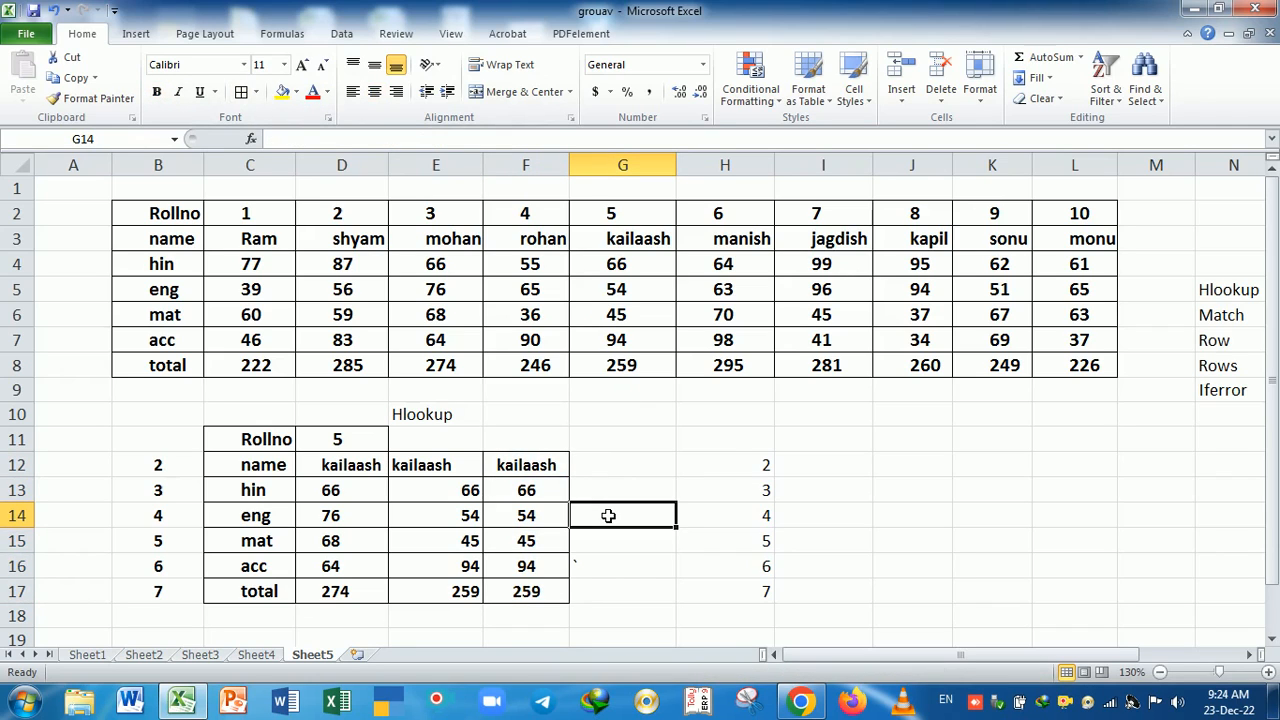
Clear the MATCH formulas from H12:H17 and narrow column M.
left_click_drag(737, 466, 764, 617)
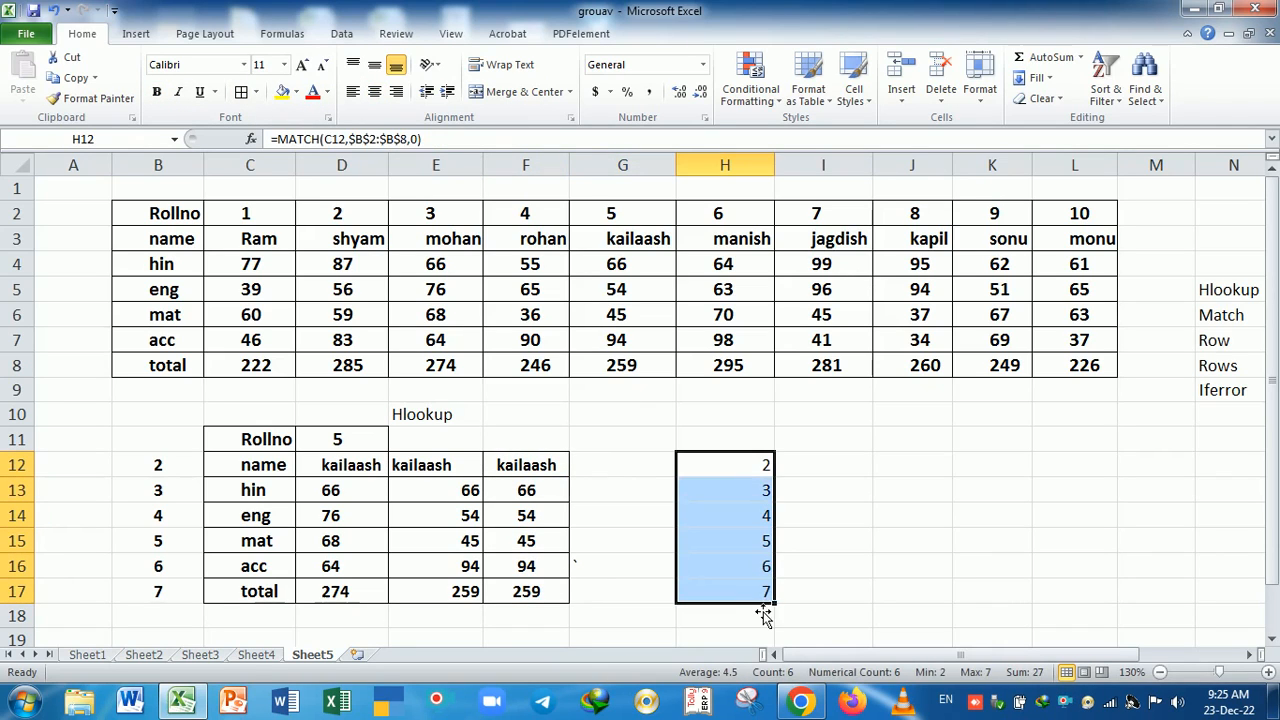
key("Delete")
left_click(808, 520)
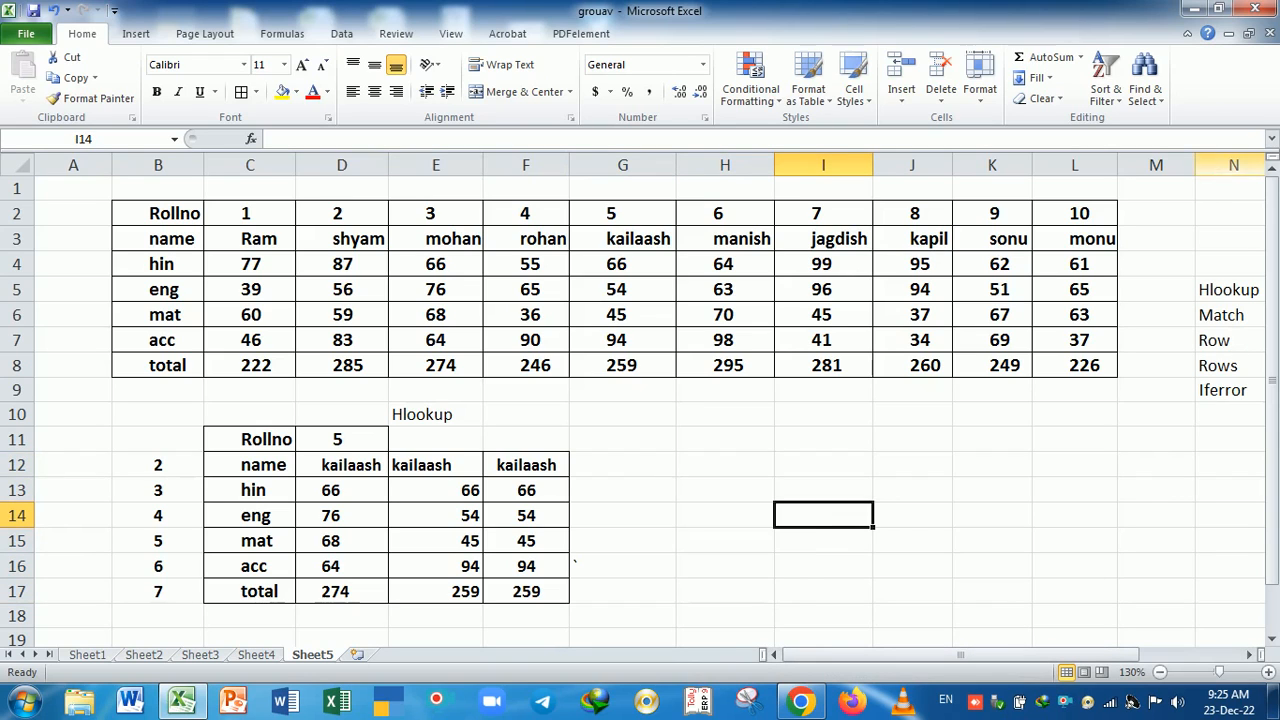
left_click_drag(1195, 165, 1146, 165)
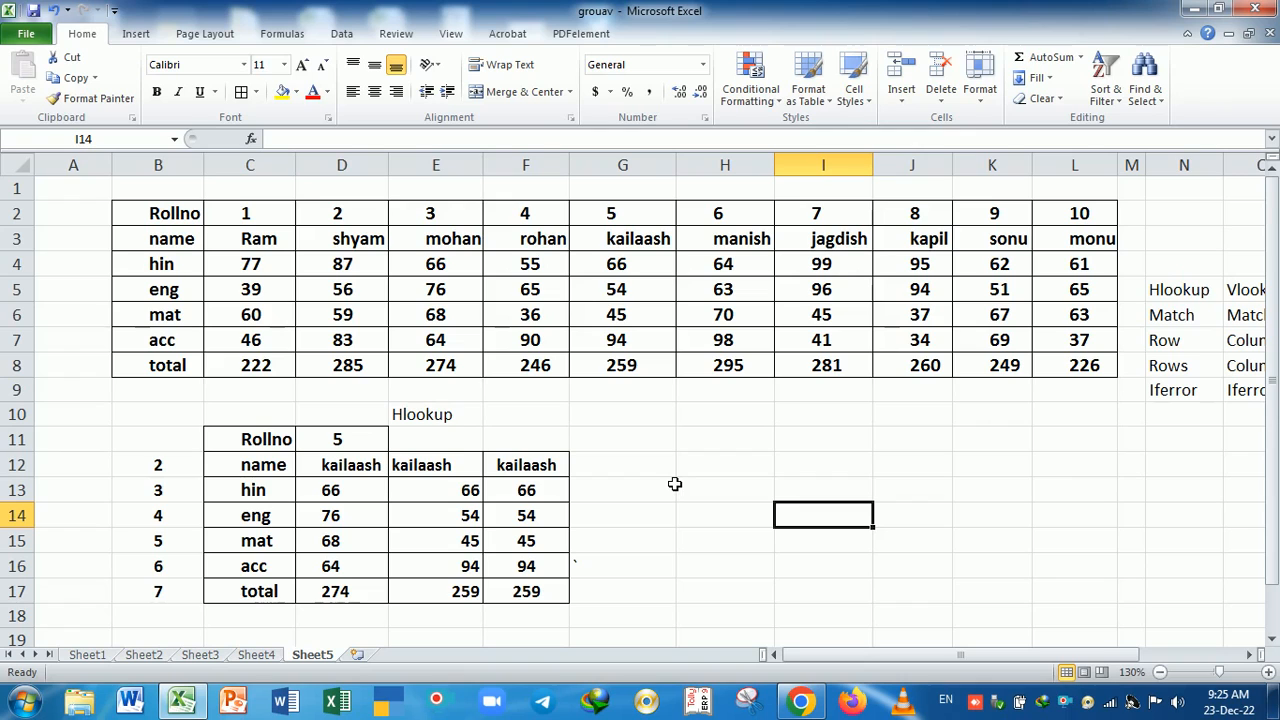
Enter the formula =row() in H12.
left_click(702, 463)
type("=")
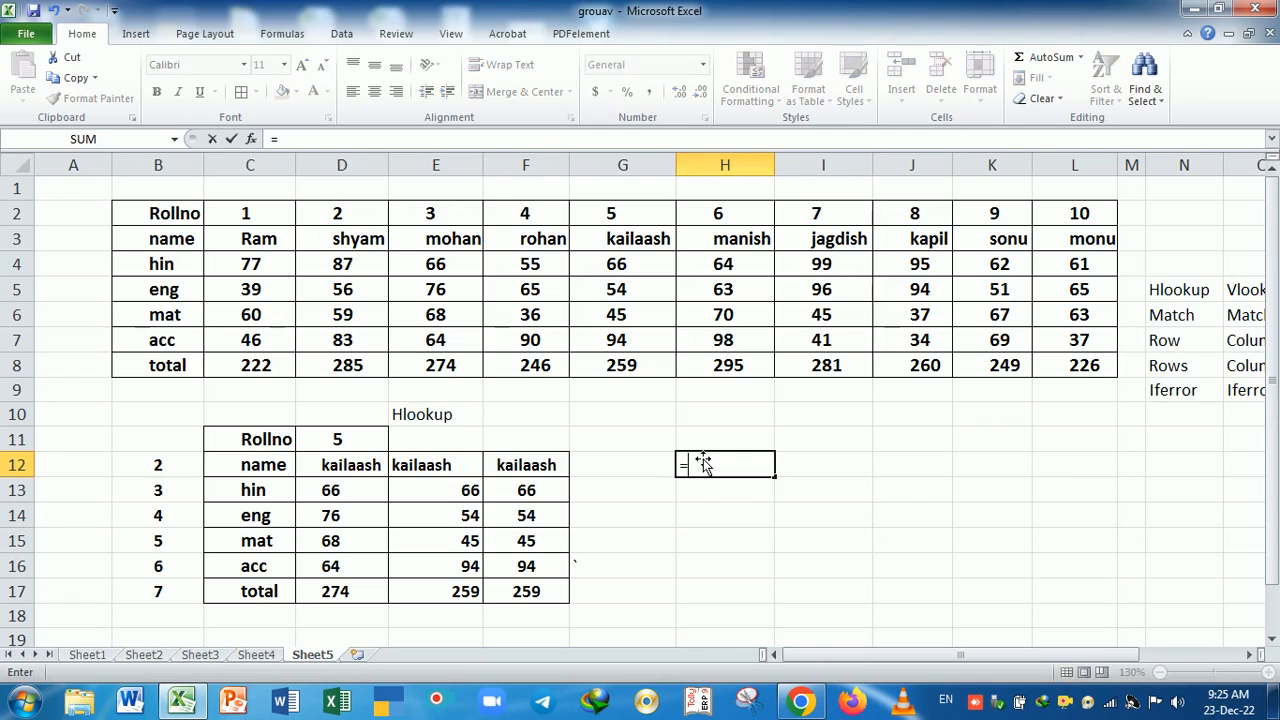
type("row()")
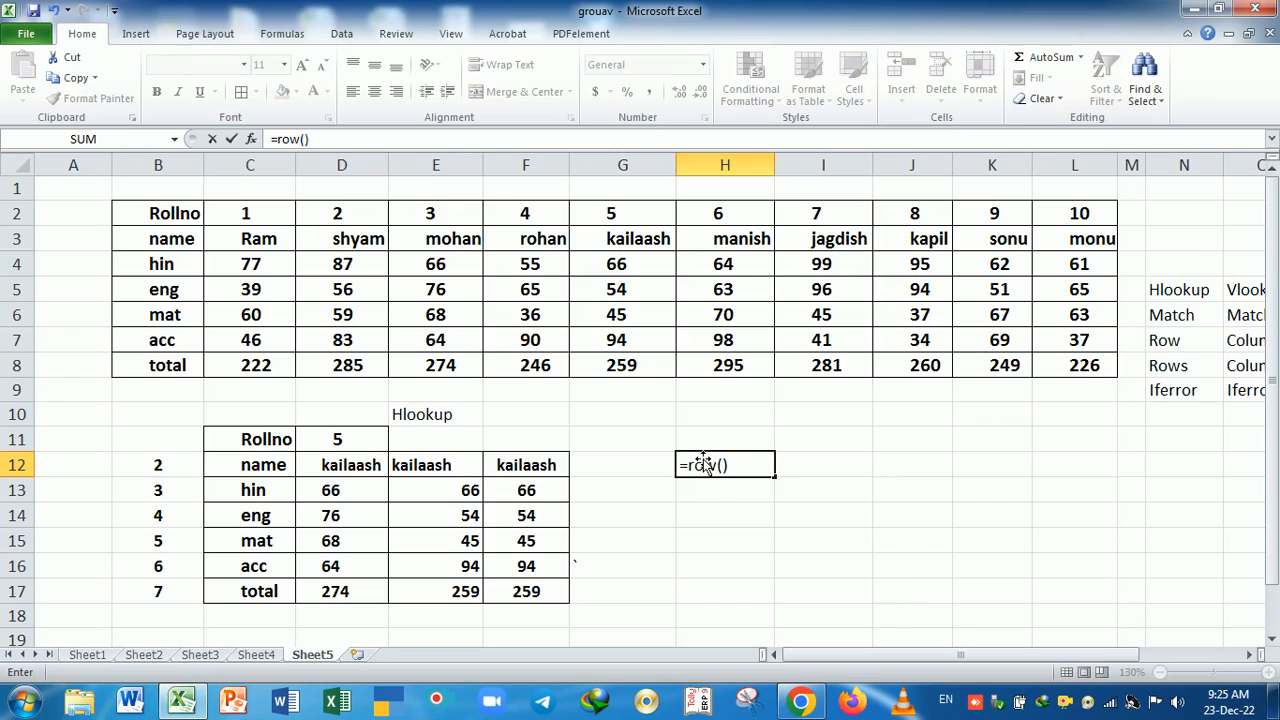
key("Return")
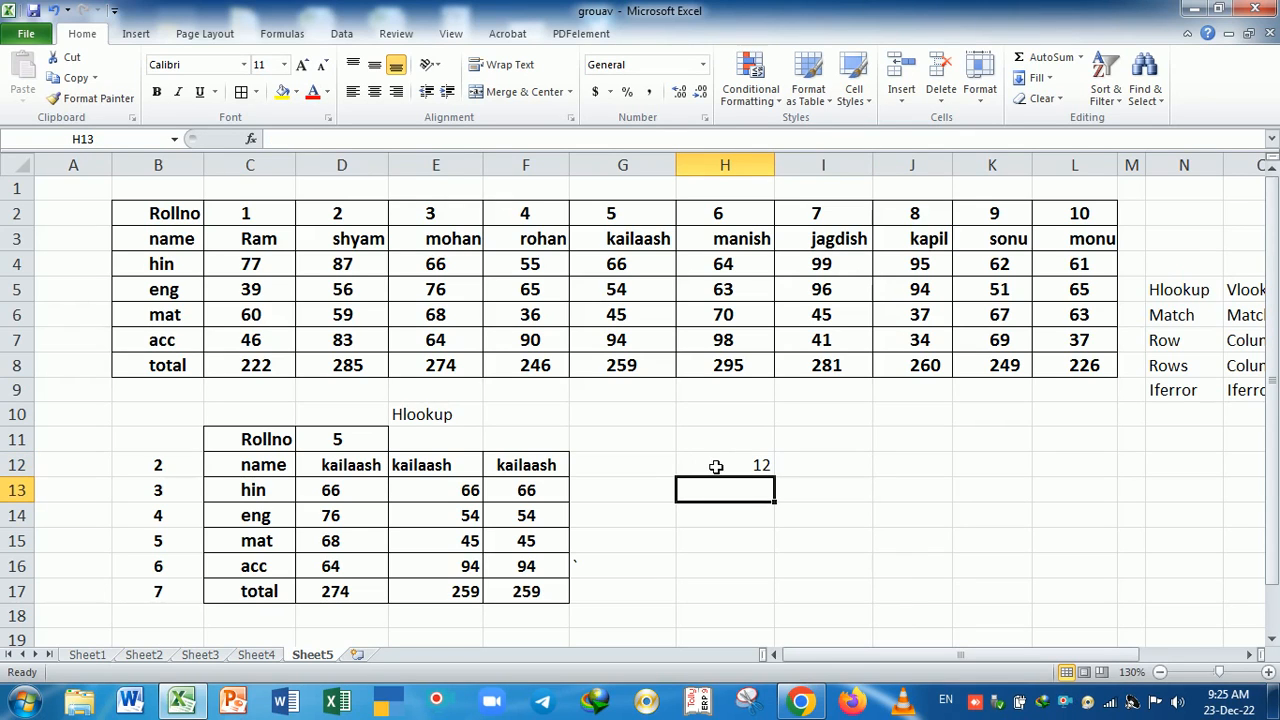
Enter a ROWS formula in I12 that counts the rows of the range J12:J13.
left_click(716, 467)
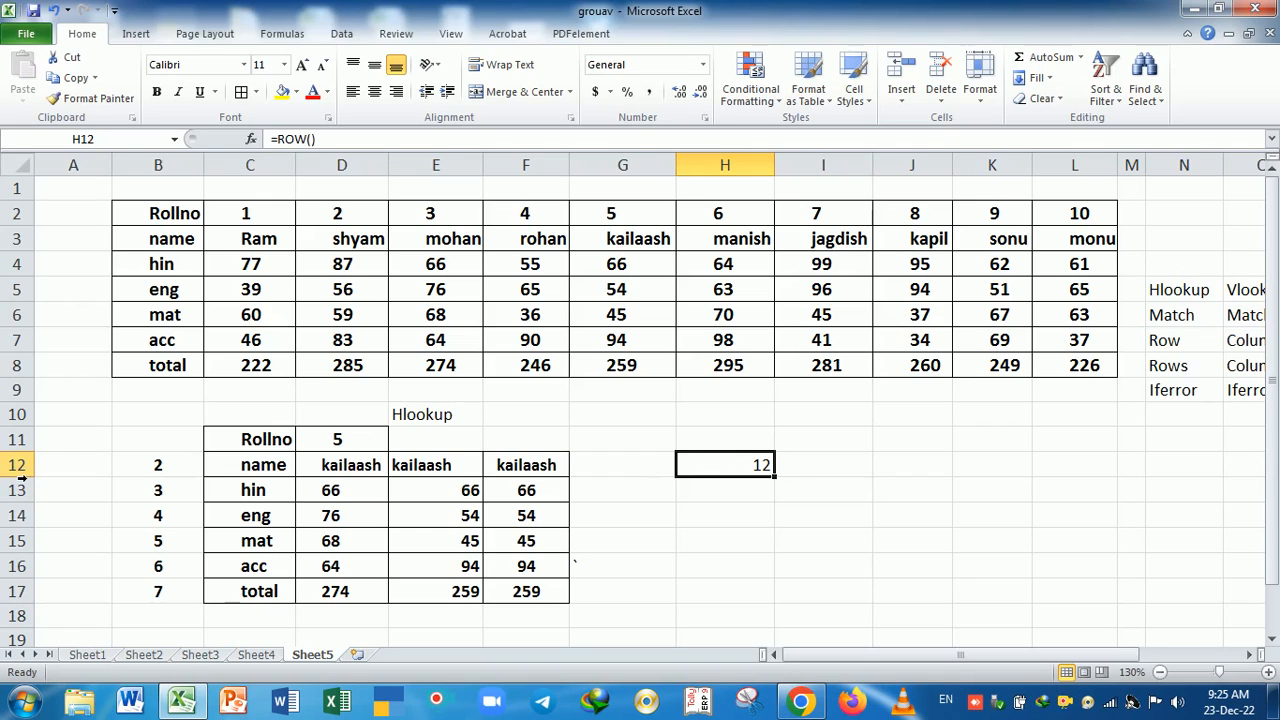
left_click(801, 473)
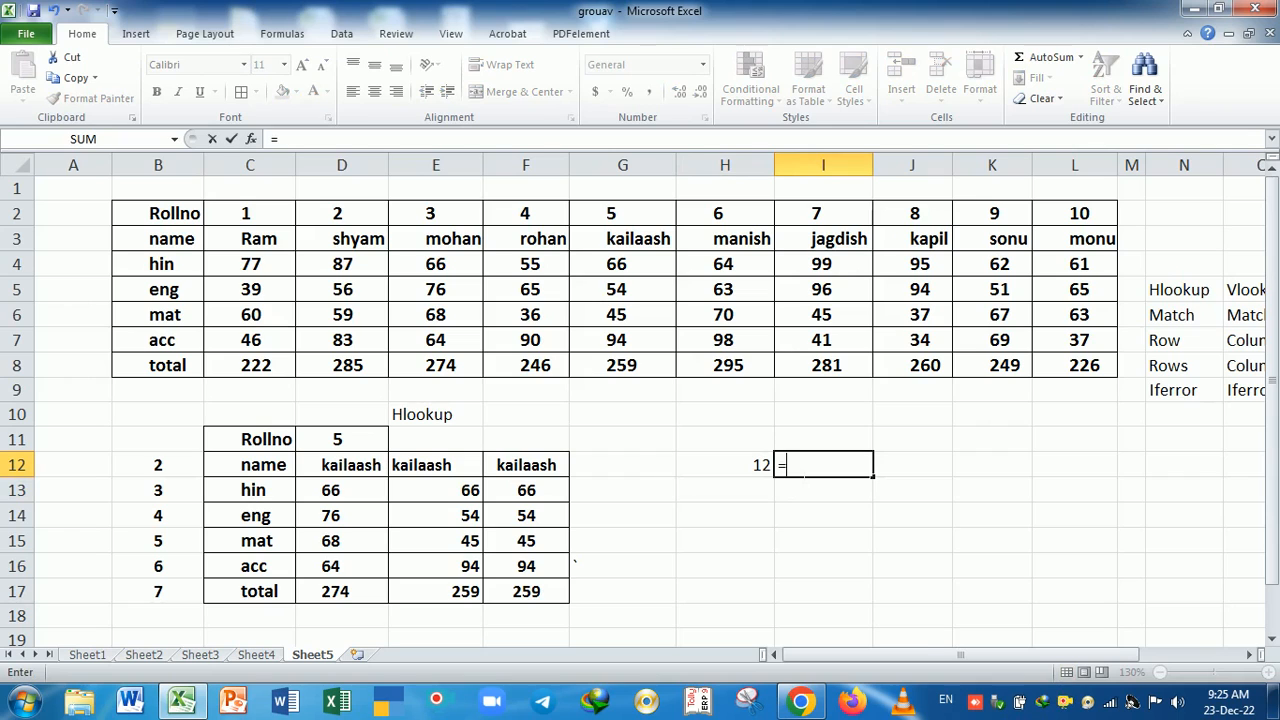
type("rows(")
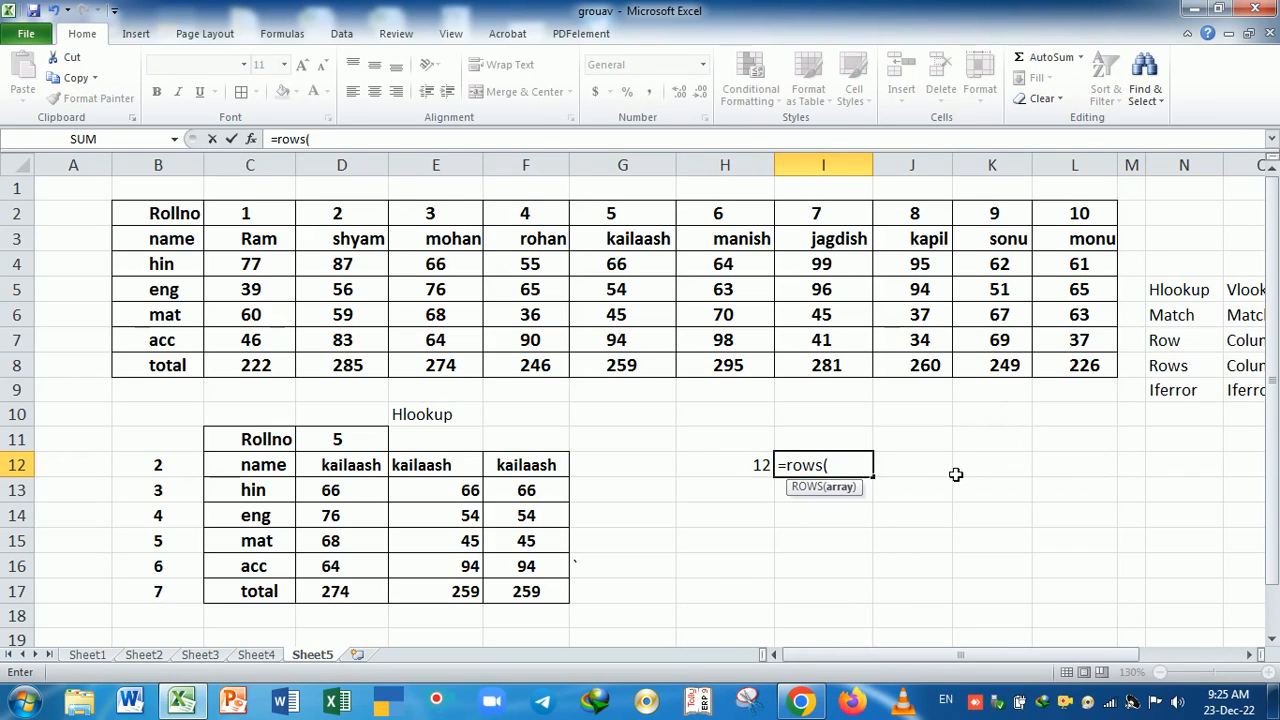
left_click_drag(943, 463, 943, 500)
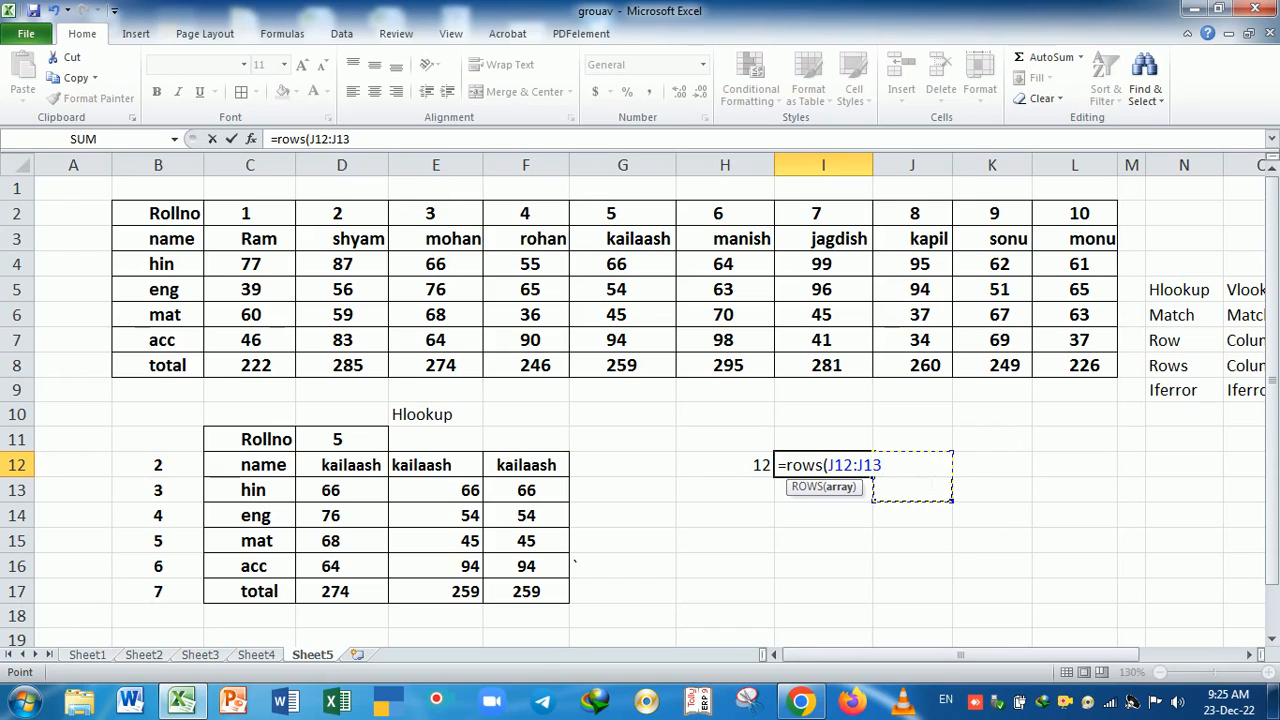
key("Return")
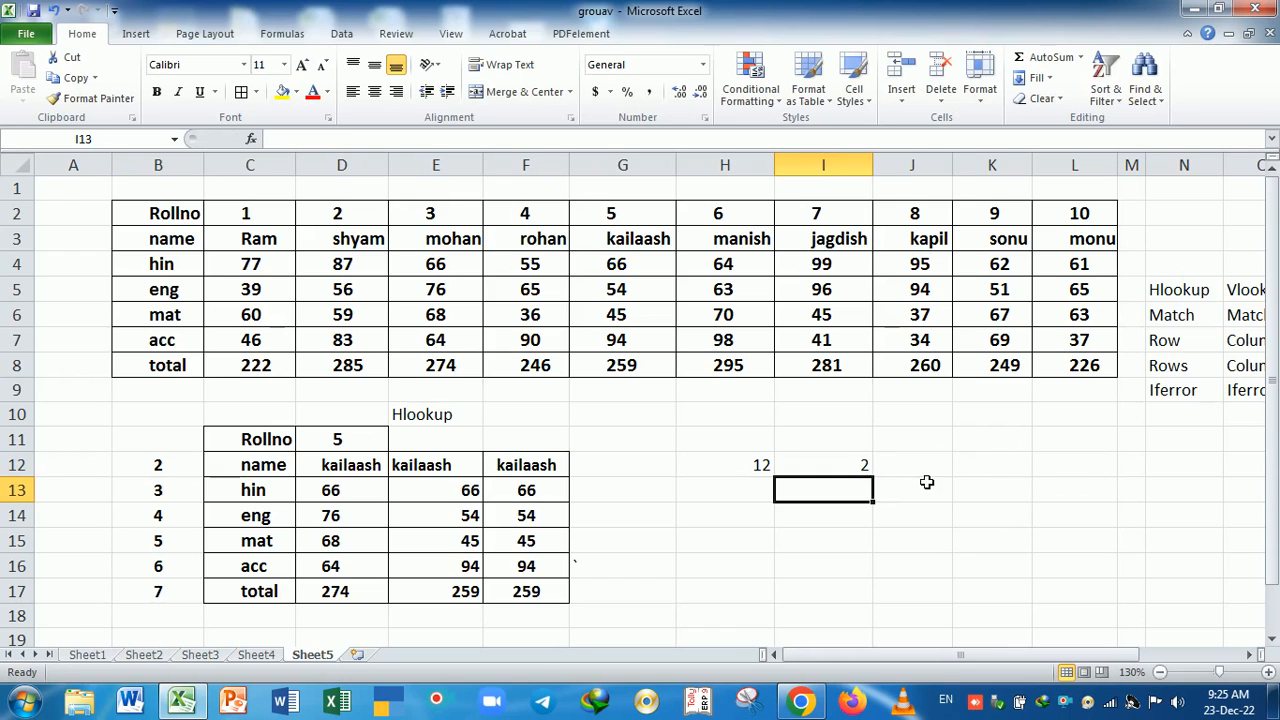
Examine the ROW formula in H12 and the cells G12:G17 beside the lookup results.
left_click(758, 466)
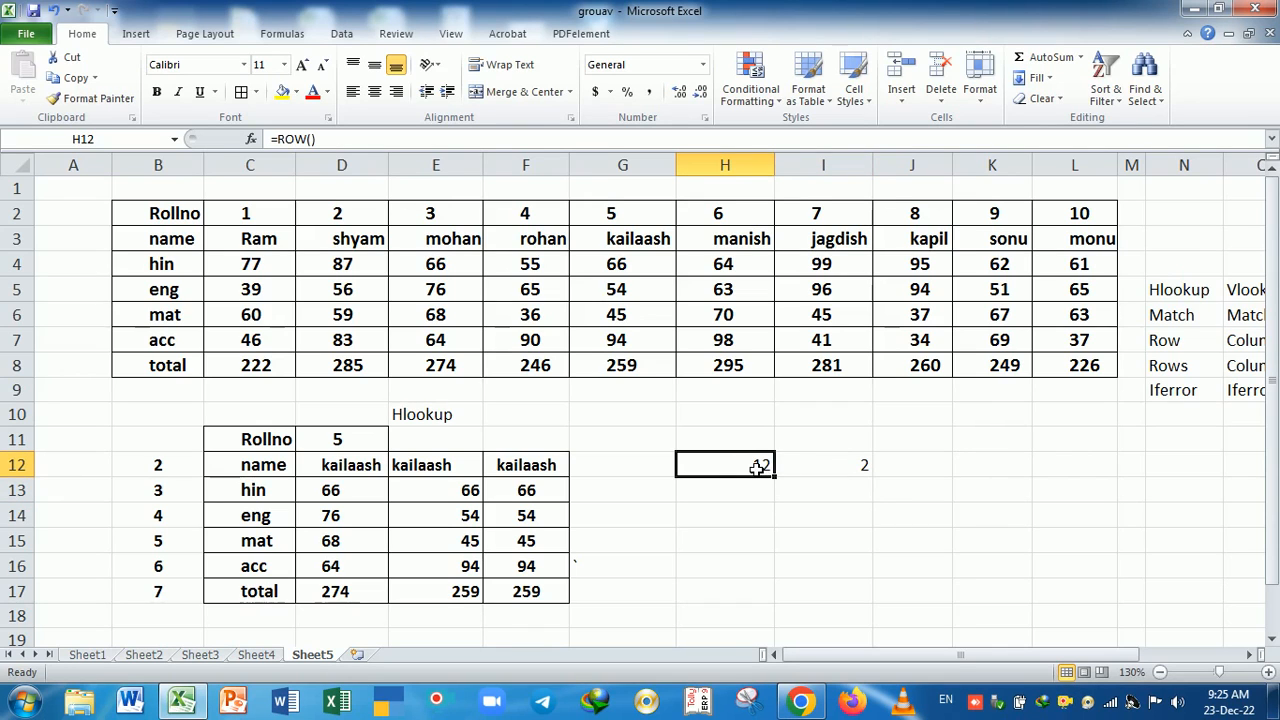
double_click(758, 466)
left_click(838, 500)
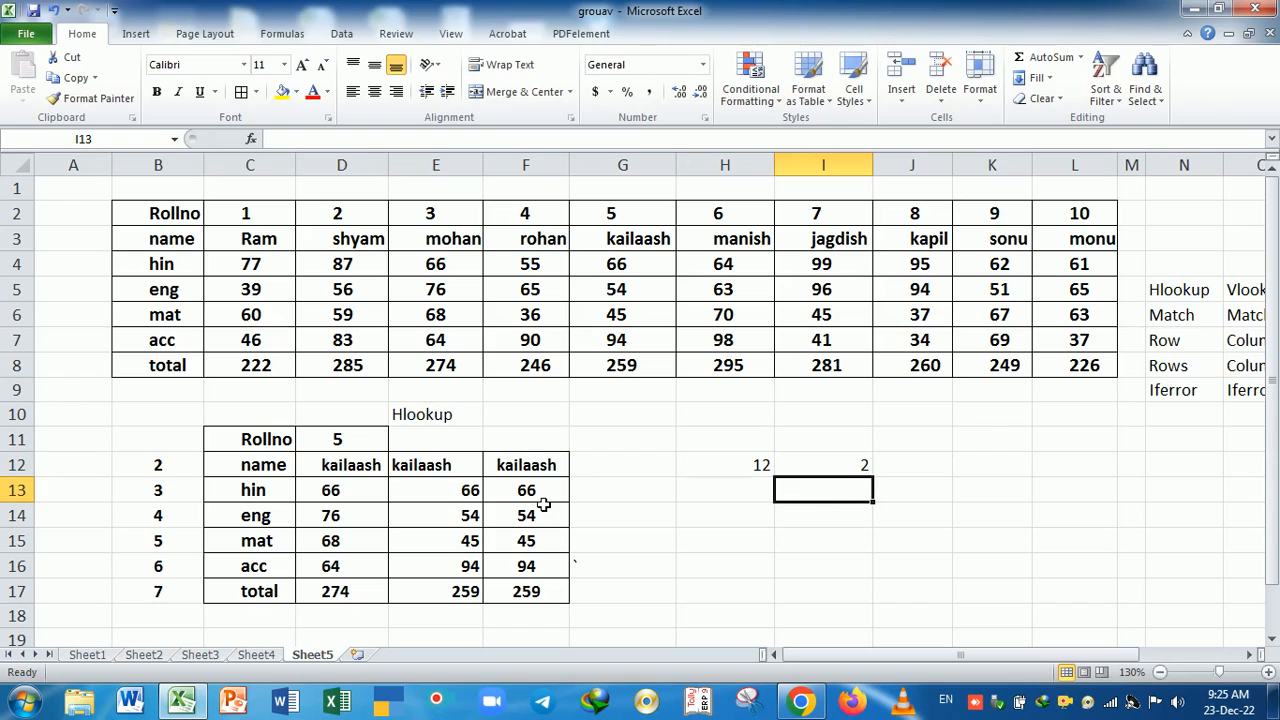
left_click_drag(185, 466, 533, 470)
left_click(606, 469)
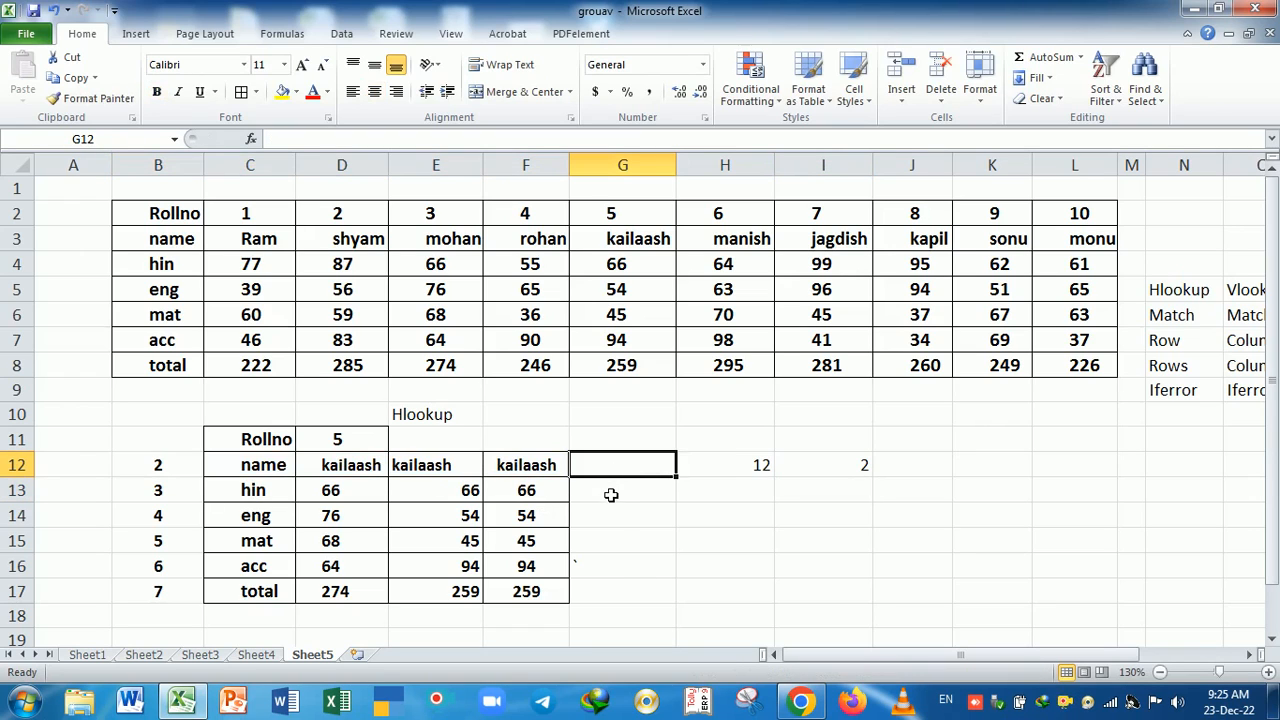
left_click(611, 495)
left_click(612, 522)
left_click(613, 547)
left_click(615, 571)
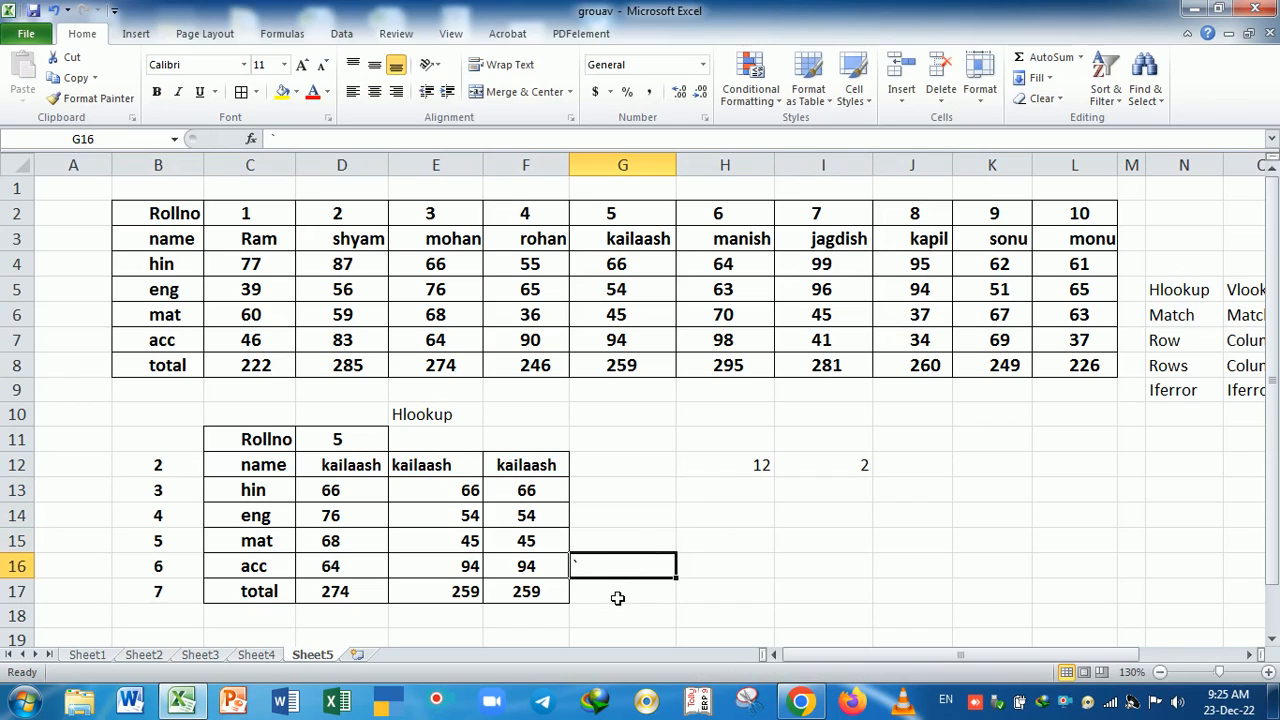
left_click(617, 598)
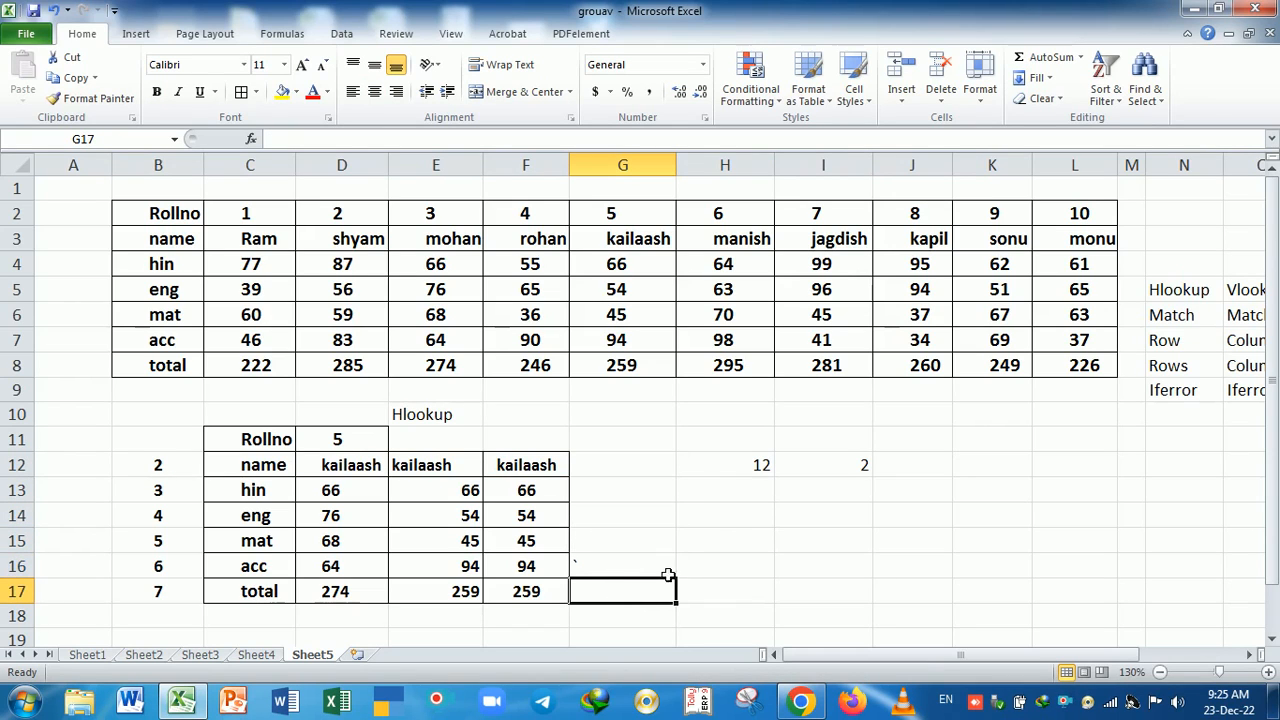
Replace the formula in H12 with =ROW(N2) and fill it down to H17.
left_click(755, 466)
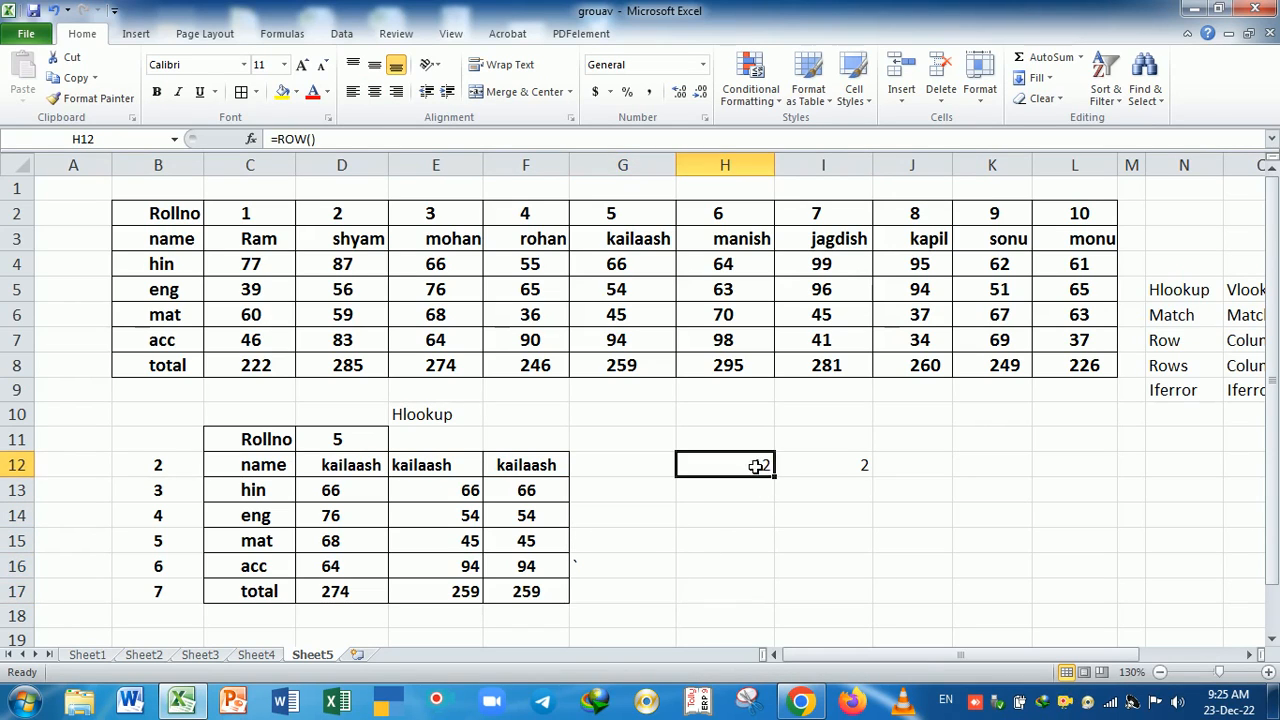
key("Return")
left_click(757, 466)
type("=row")
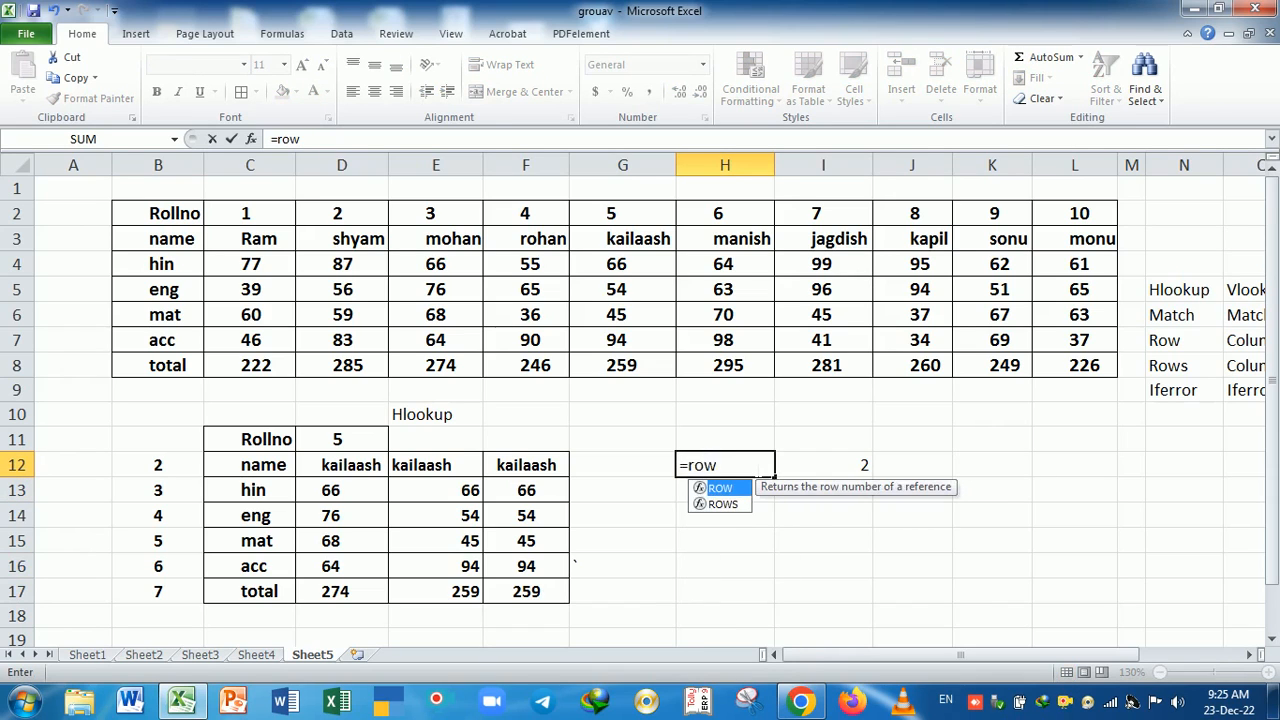
key("Tab")
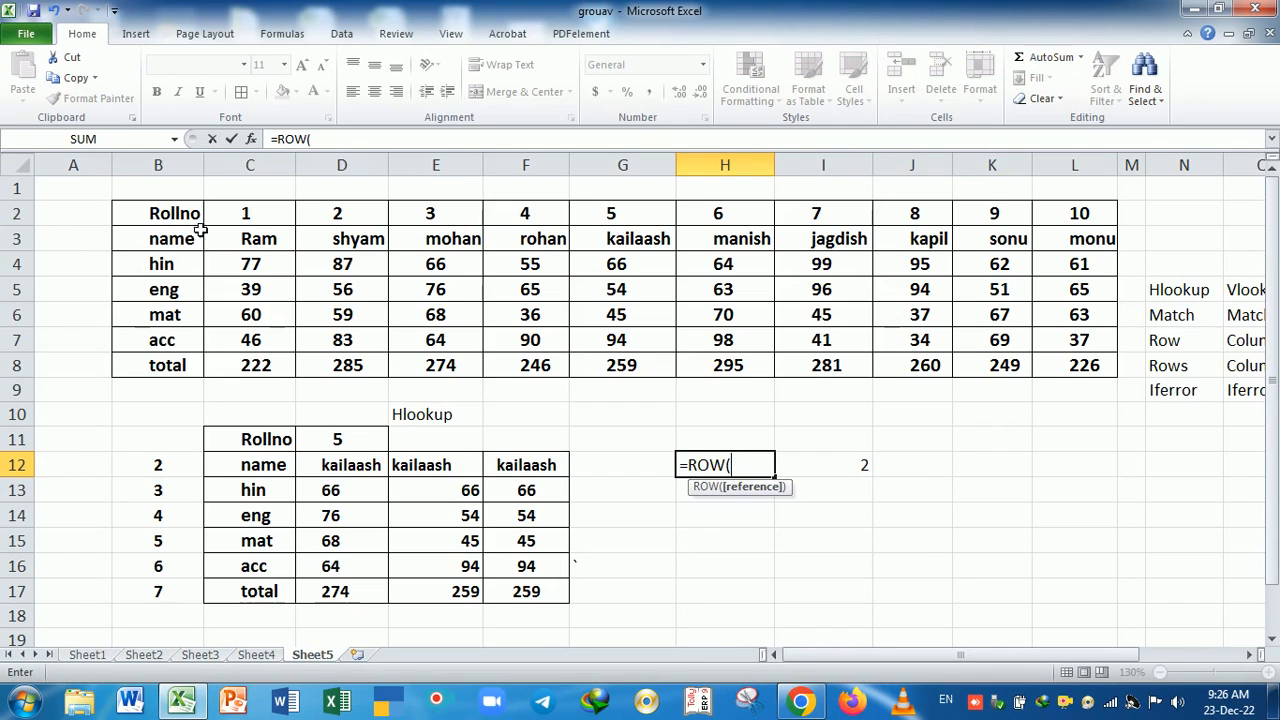
left_click(81, 217)
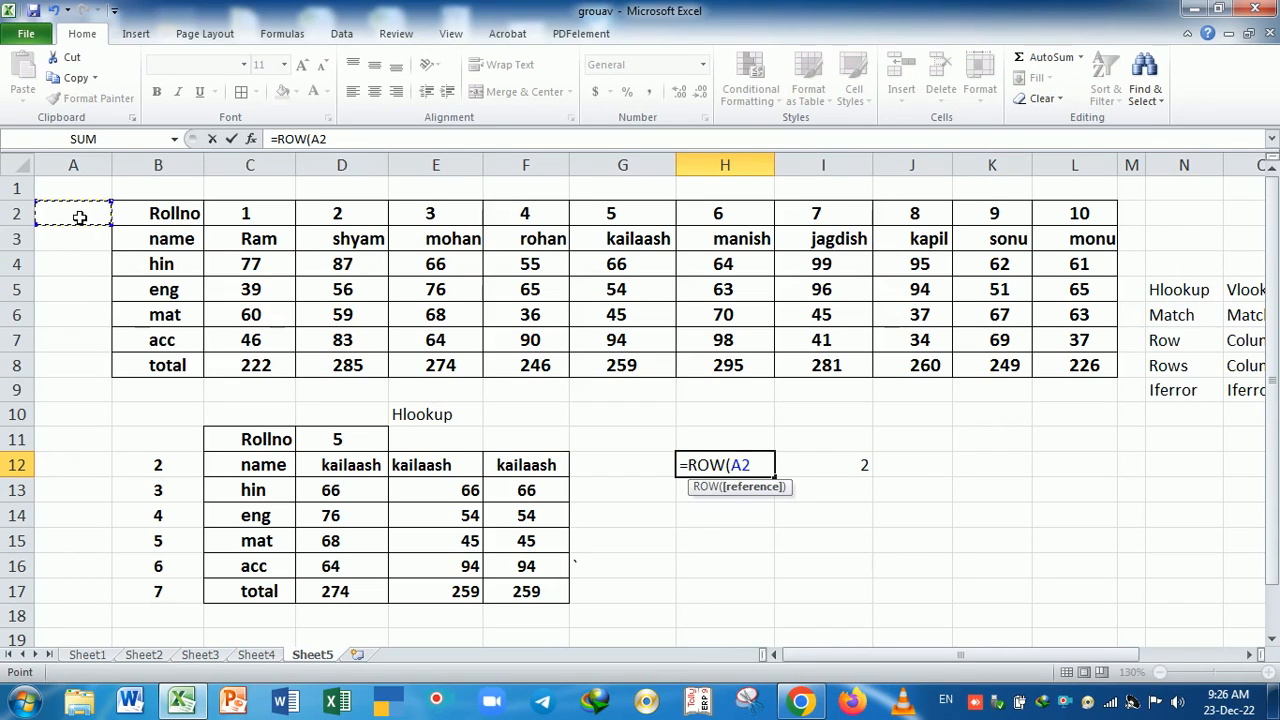
left_click(1200, 226)
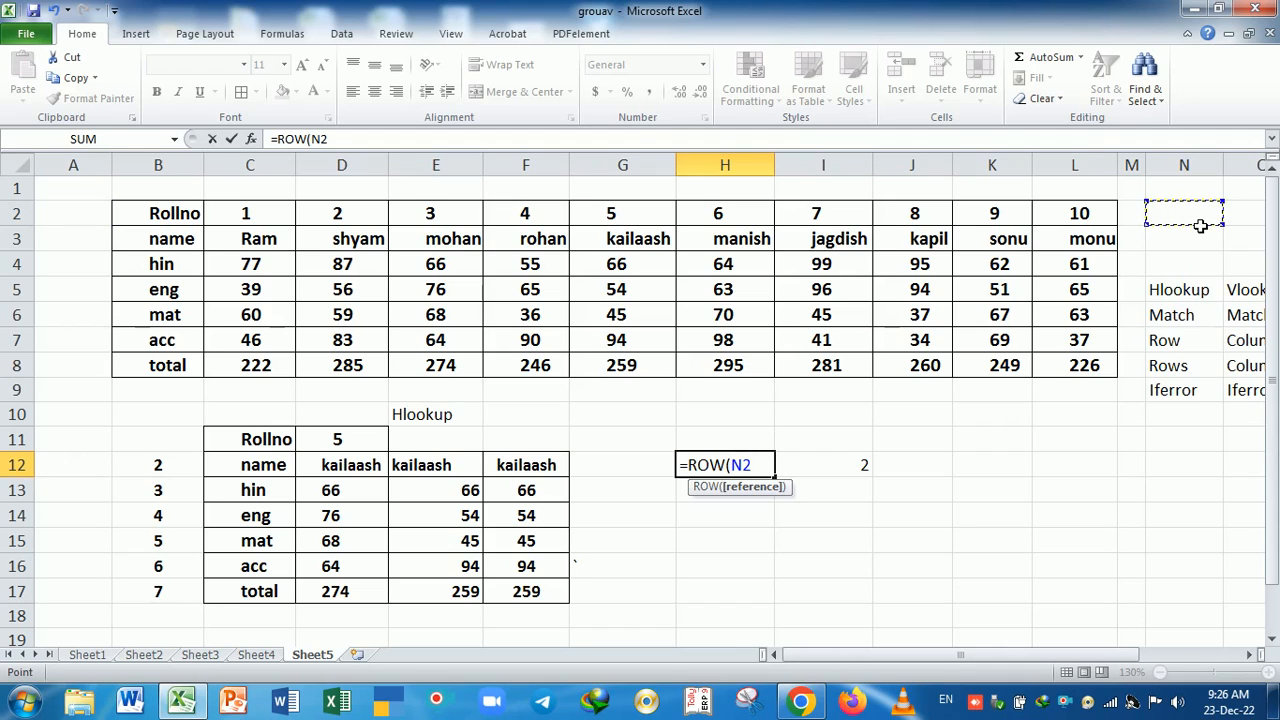
key("Return")
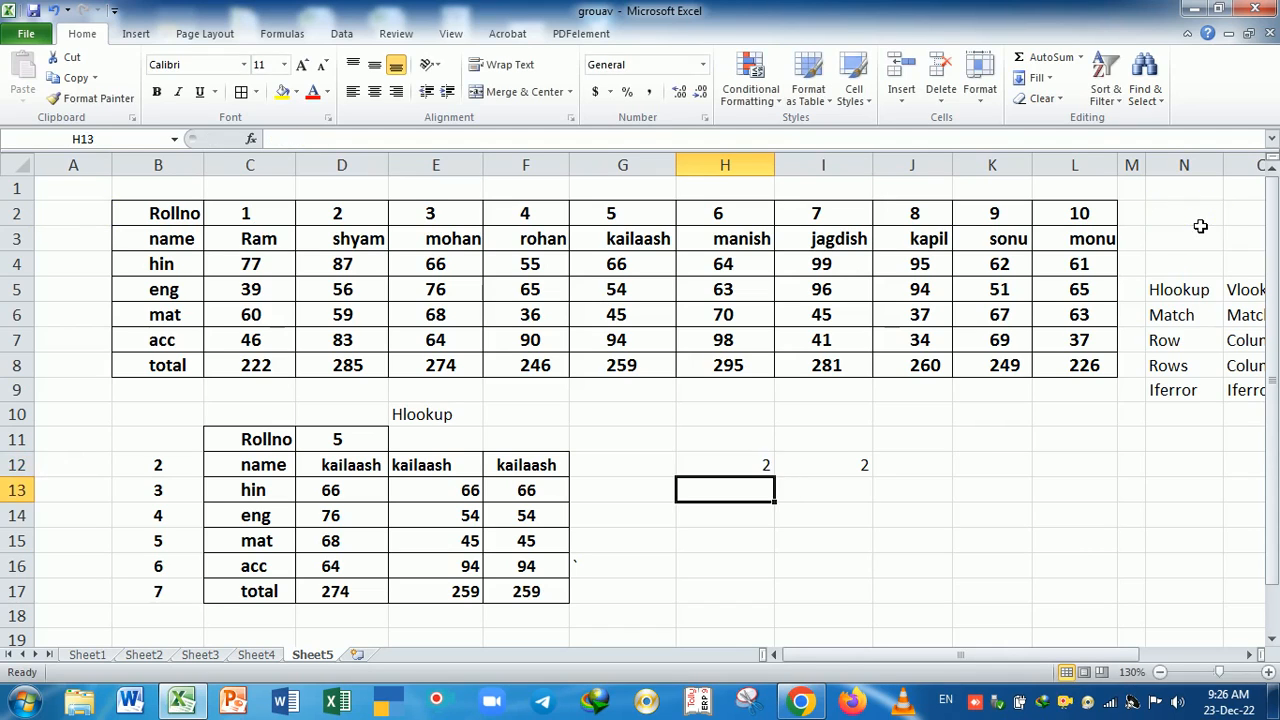
left_click(768, 468)
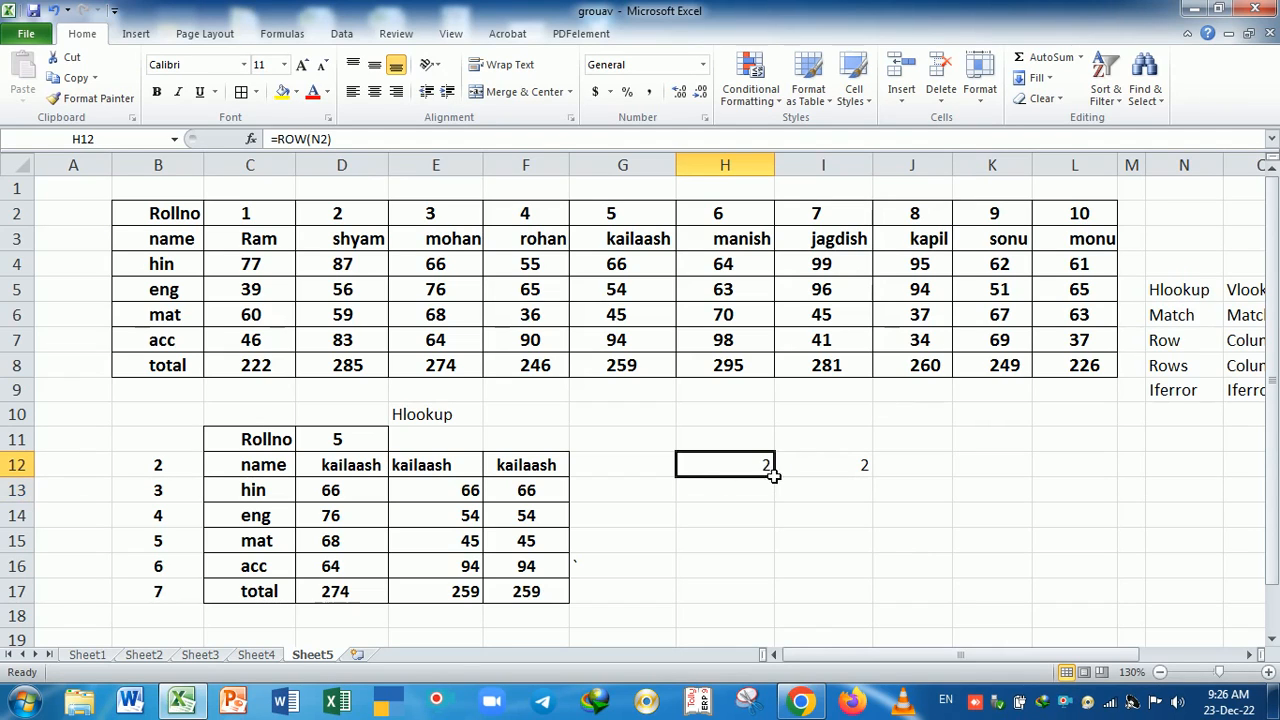
left_click_drag(781, 486, 778, 601)
Examine the cell reference used by each ROW formula in H12:H17.
key("F2")
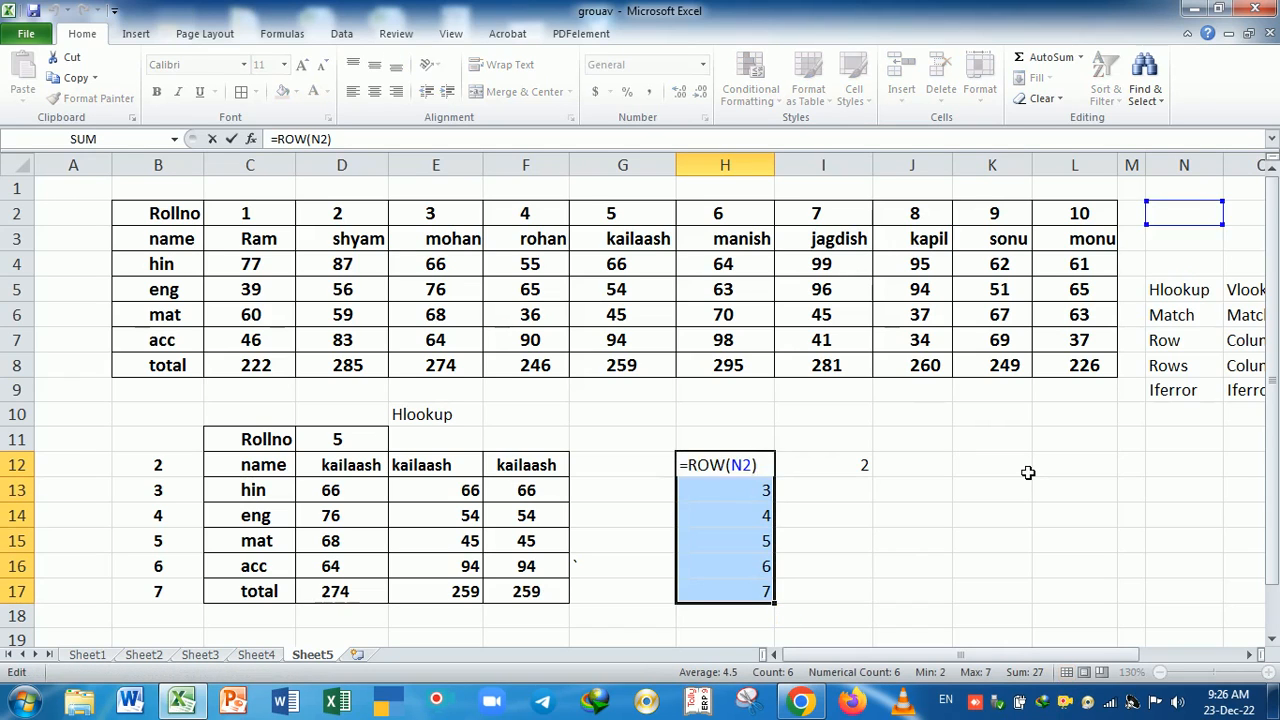
key("Return")
key("F2")
key("Return")
key("F2")
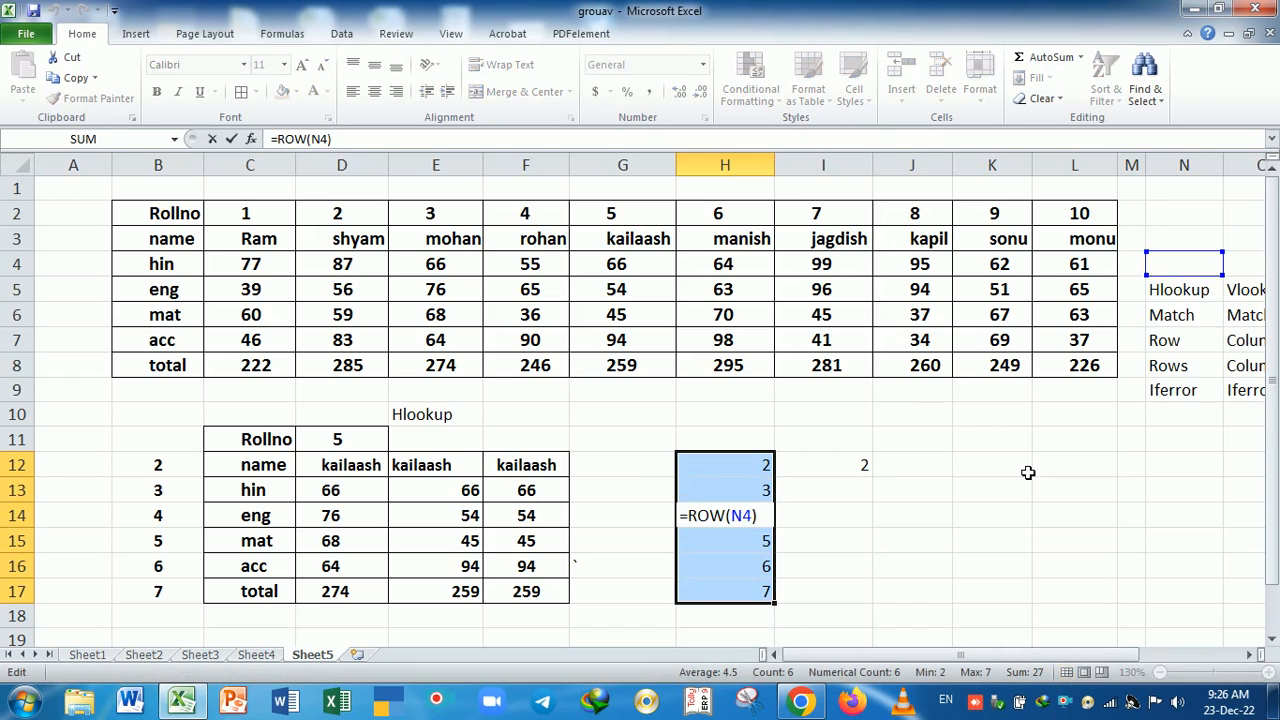
key("Return")
key("F2")
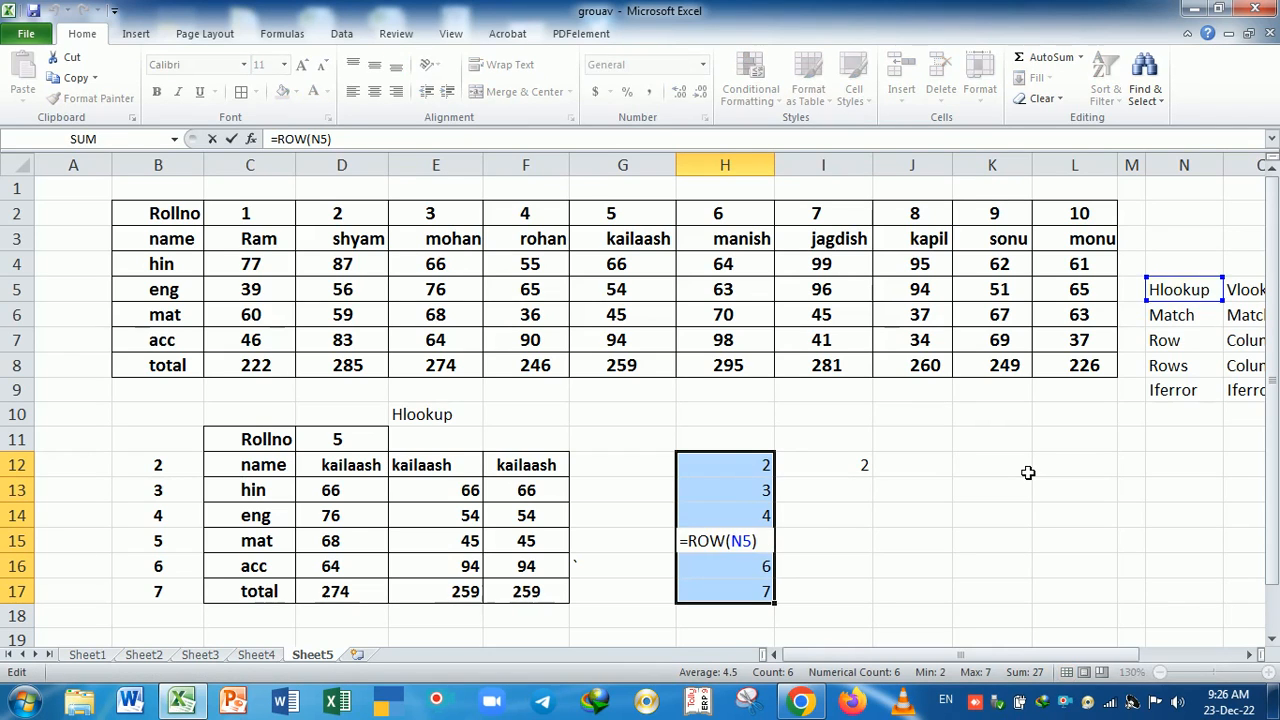
key("Return")
key("F2")
key("Return")
key("F2")
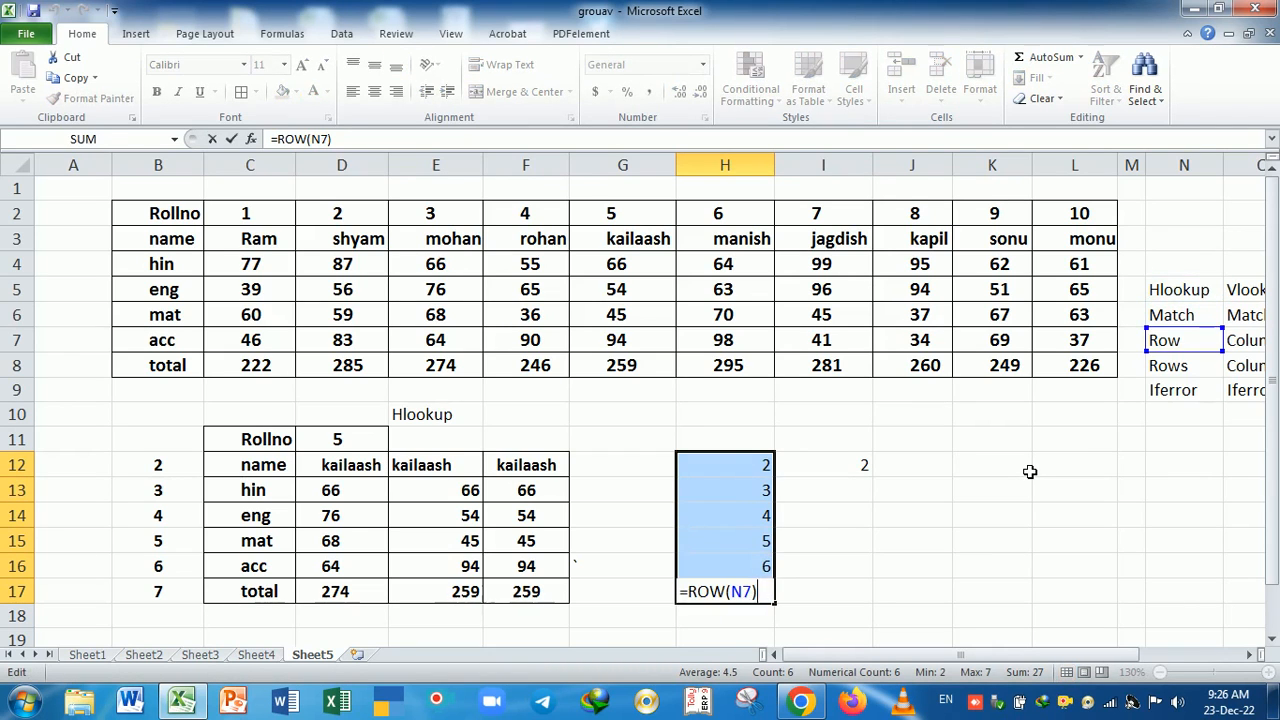
key("Return")
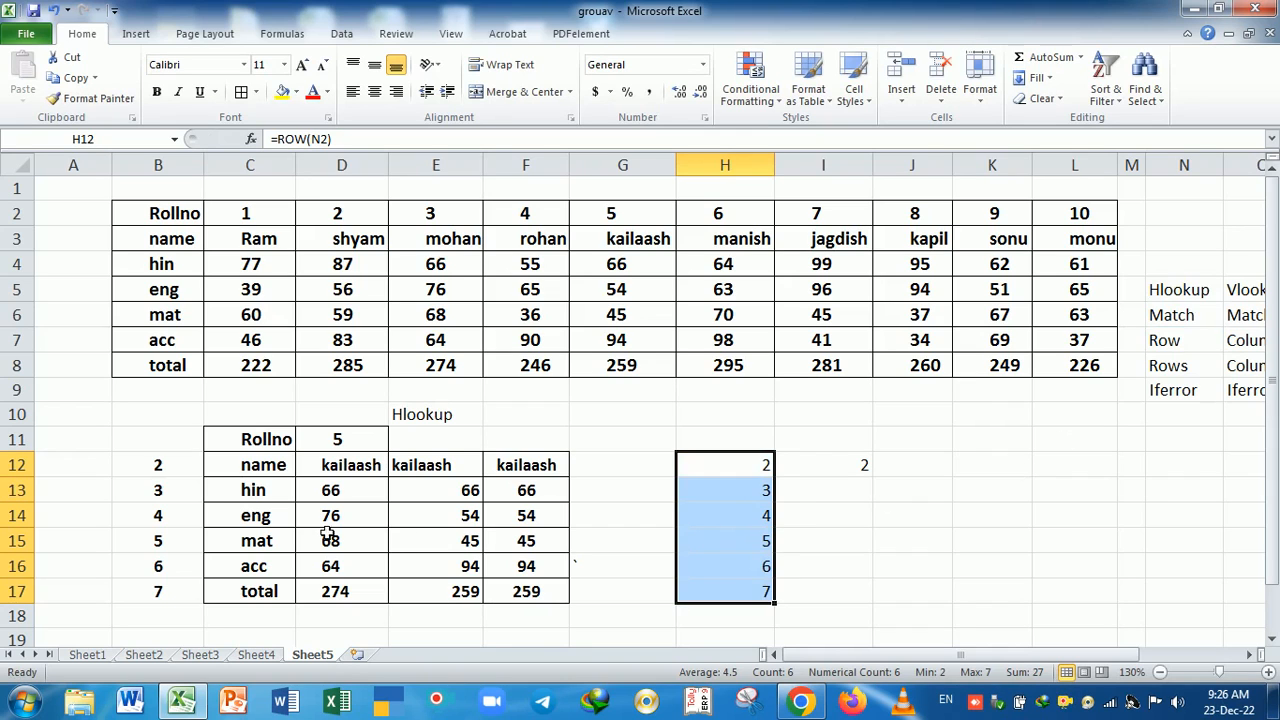
Compare the numbers in B12:B17 with the ROW results and move the ROW formulas from H12:H17 to K12:K17.
left_click_drag(150, 468, 164, 591)
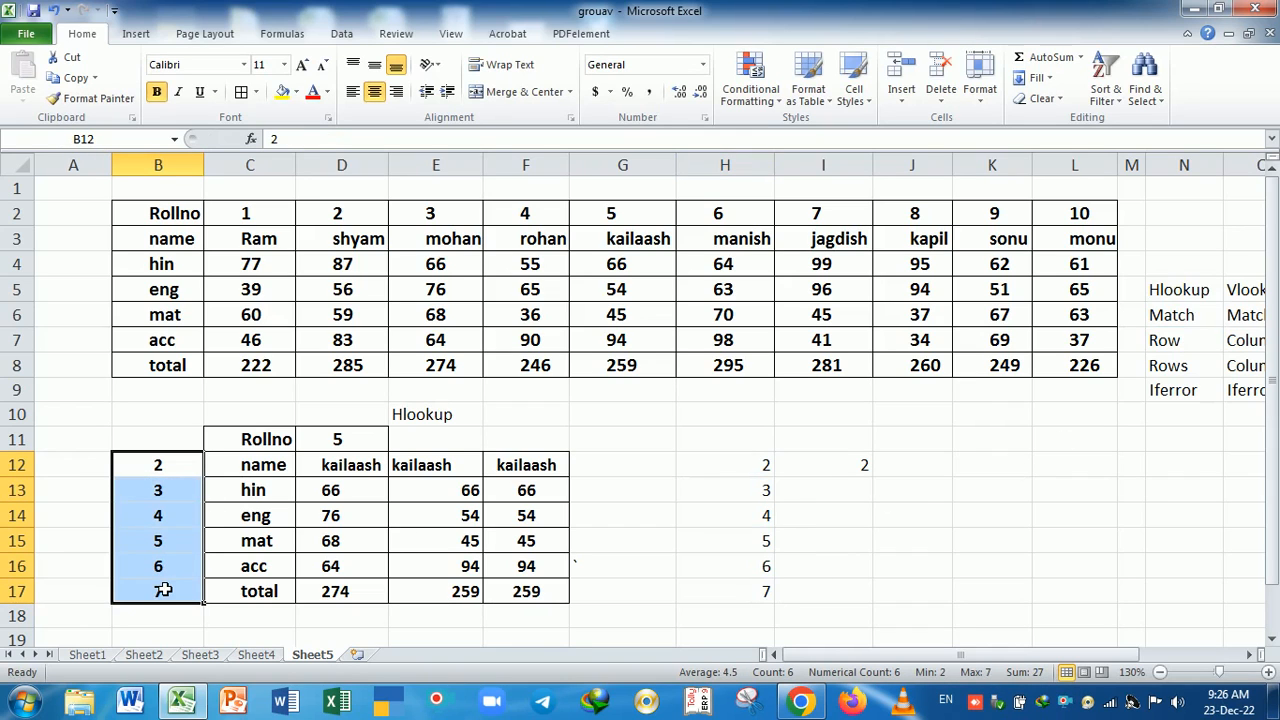
left_click_drag(735, 476, 748, 595)
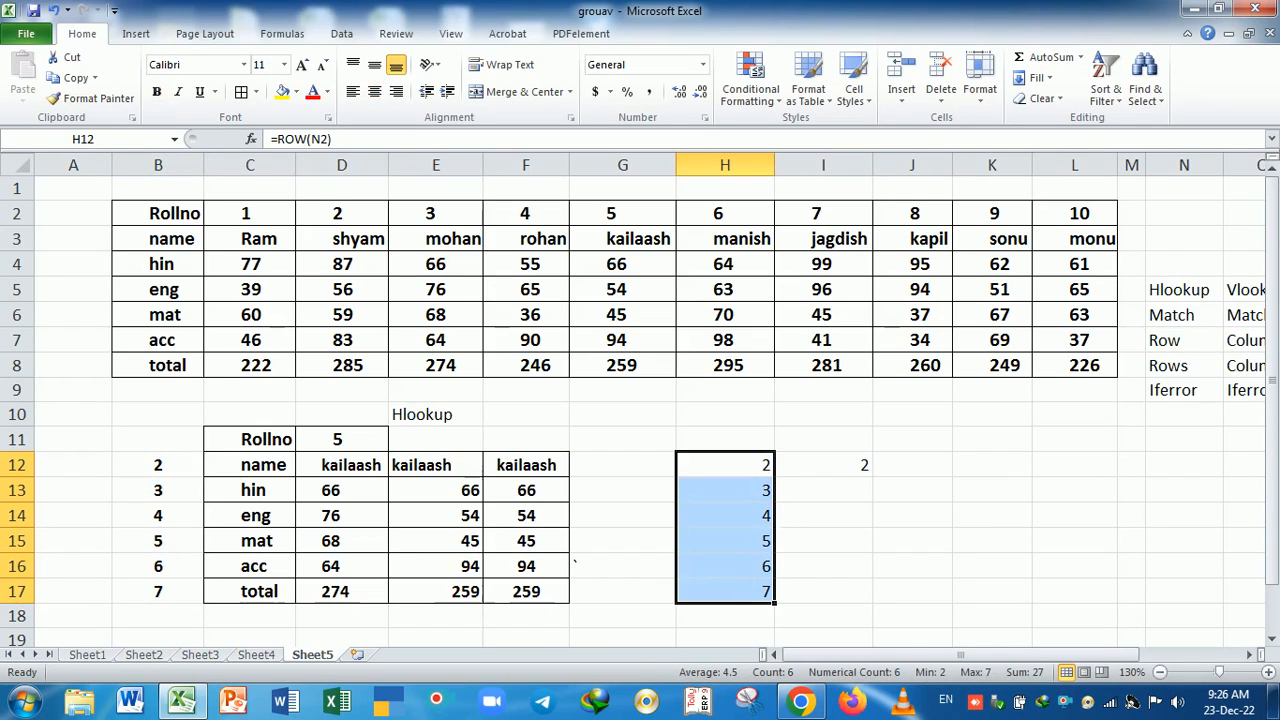
left_click_drag(677, 520, 943, 522)
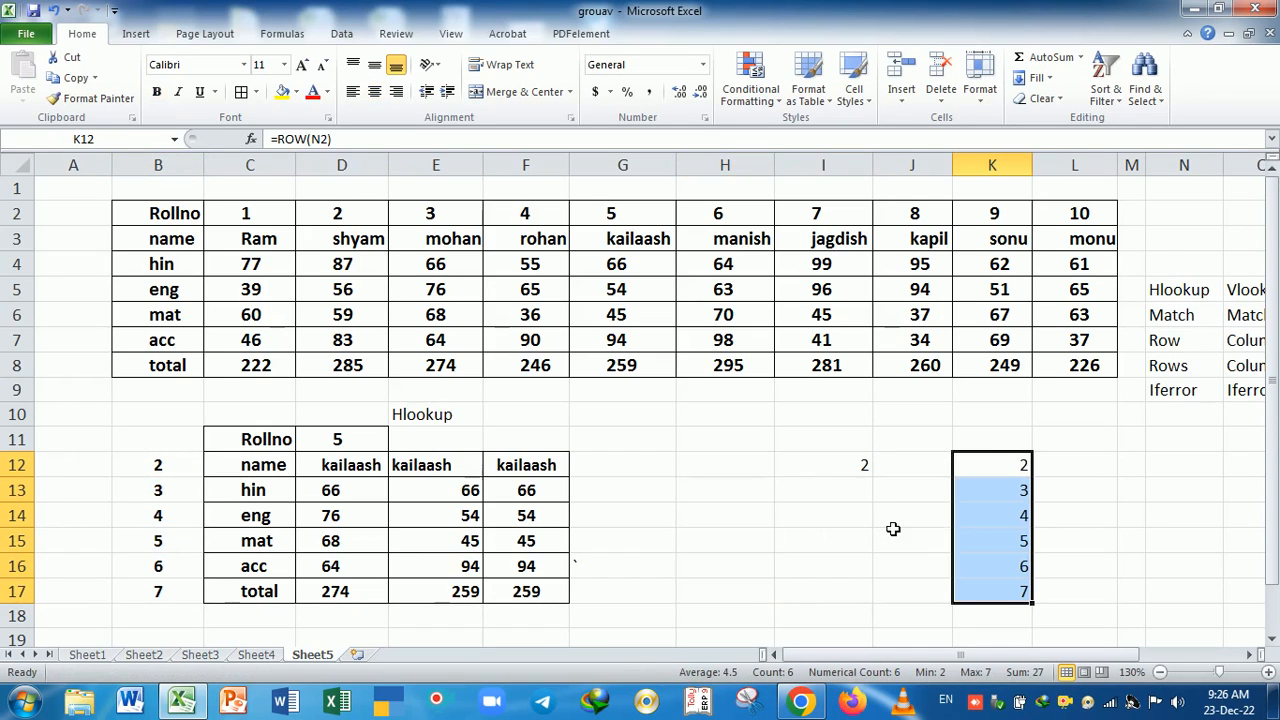
Start an HLOOKUP formula in G12 with $D$11 as the lookup value and $B$2:$L$9 as the table array.
left_click(625, 477)
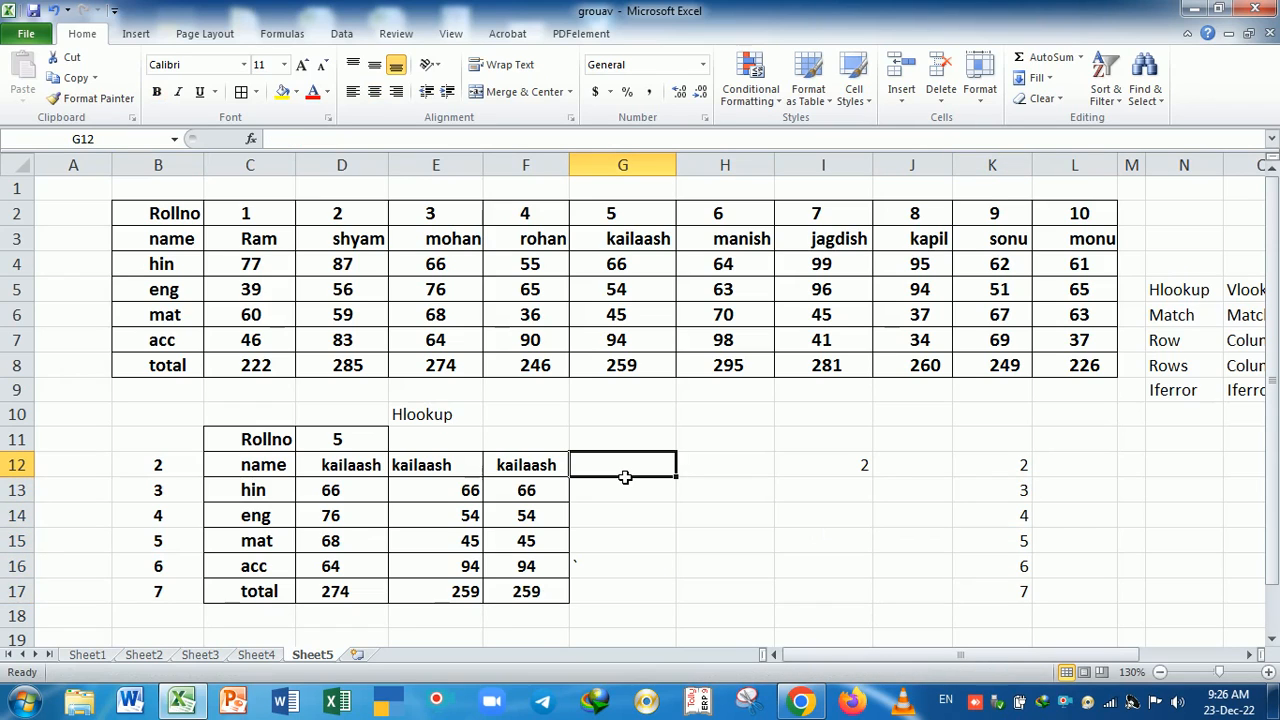
type("=")
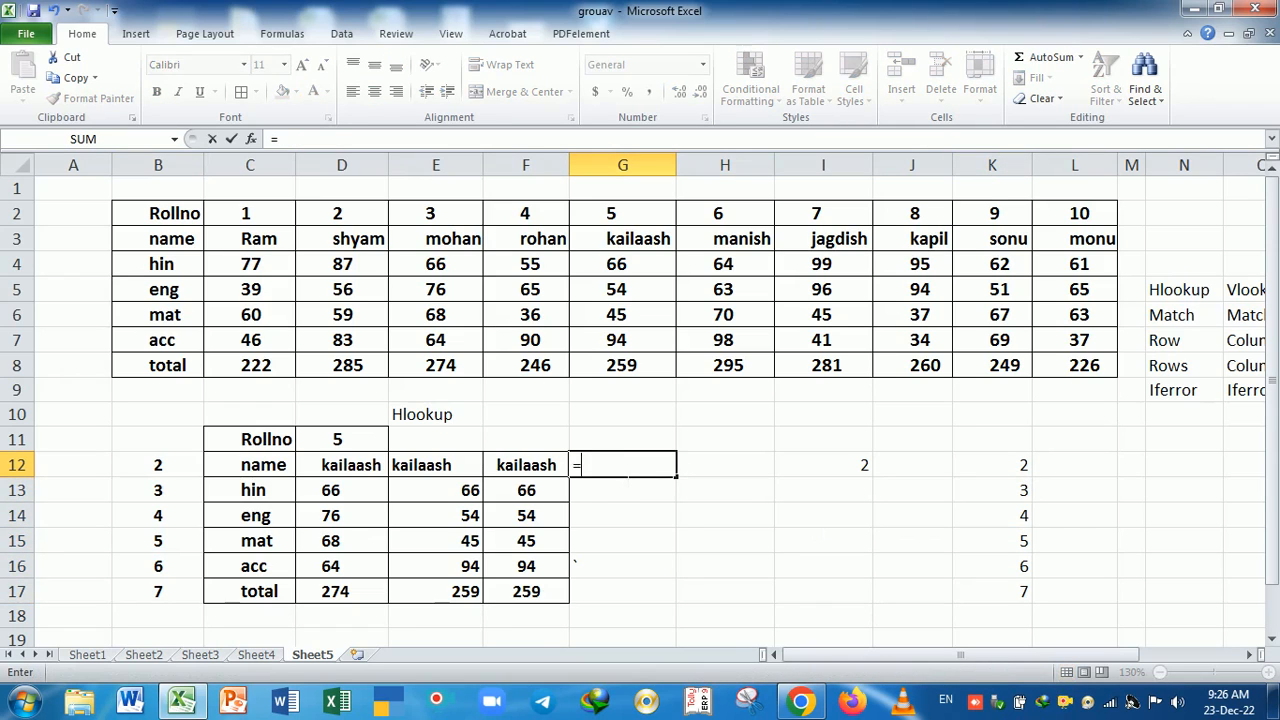
type("hl")
key("Tab")
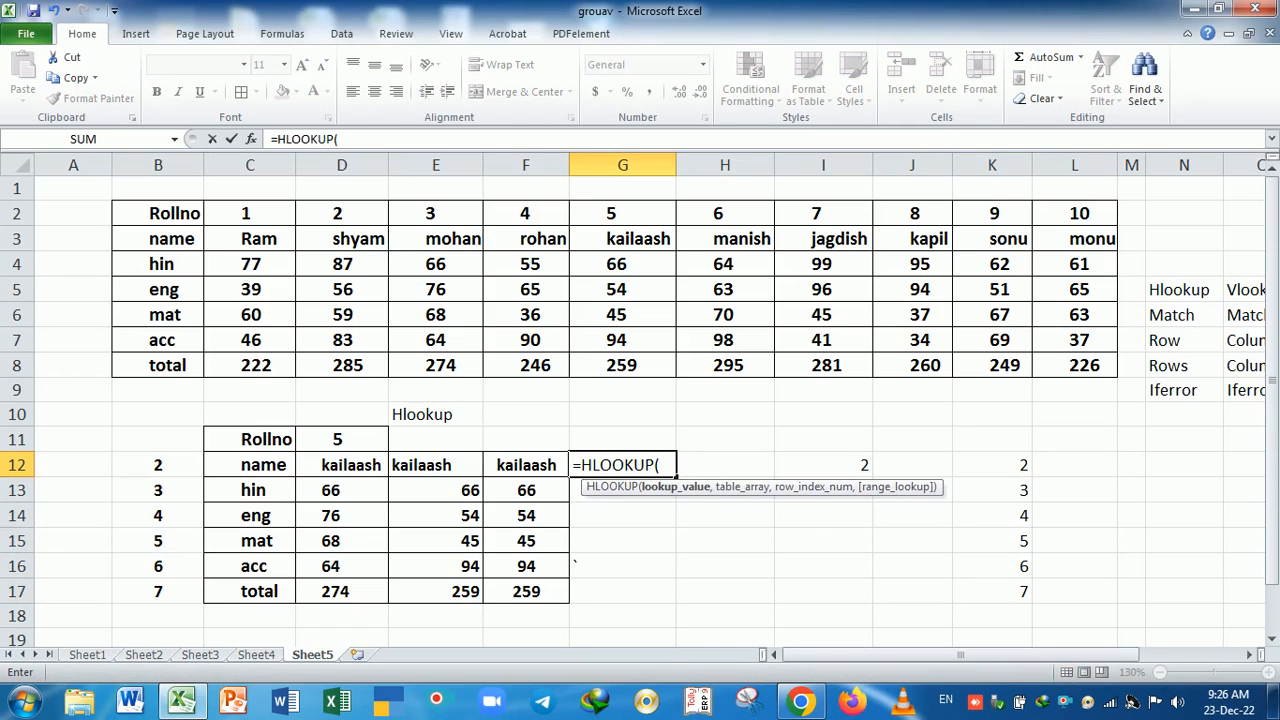
left_click(341, 441)
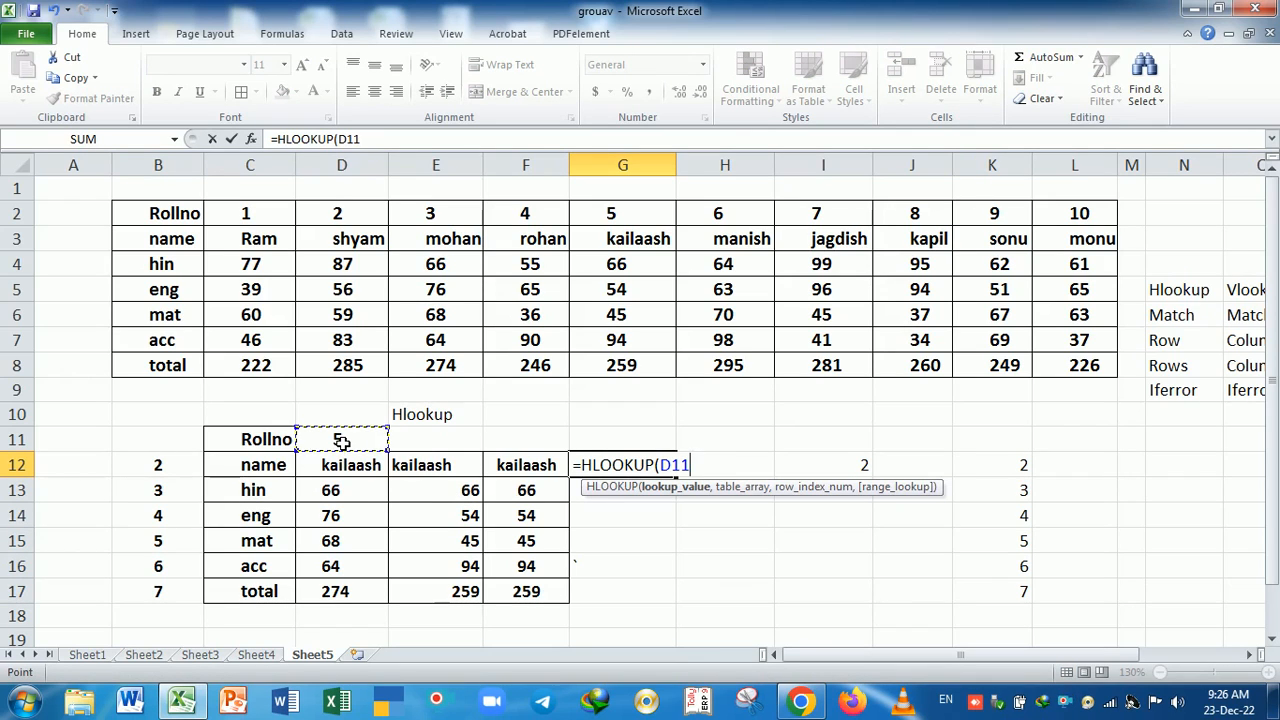
key("F4")
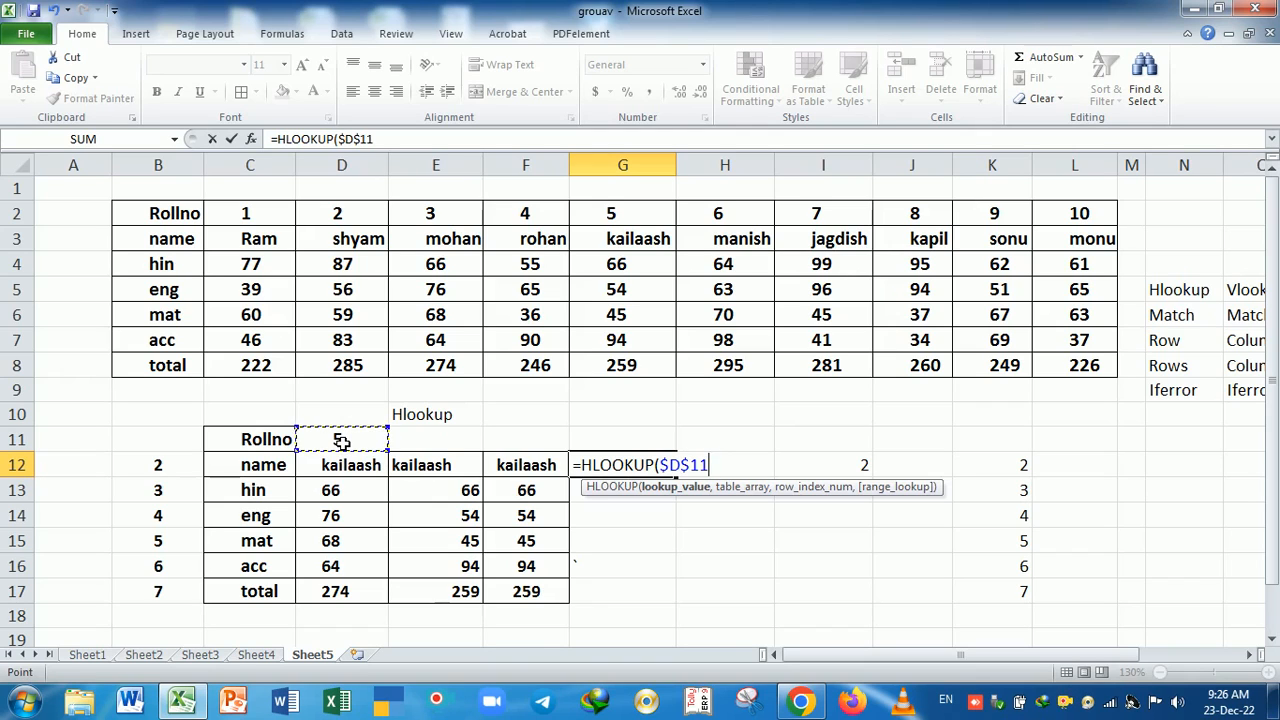
type(",")
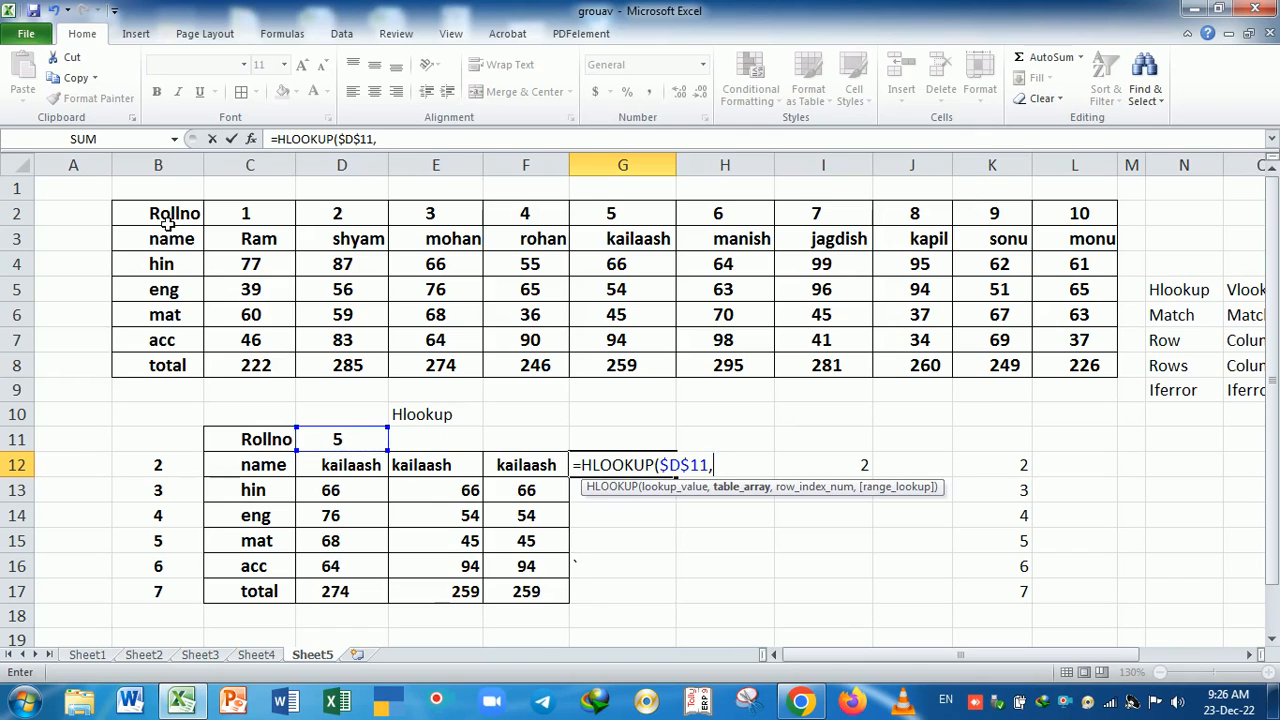
left_click_drag(168, 220, 1072, 382)
key("F4")
type(",")
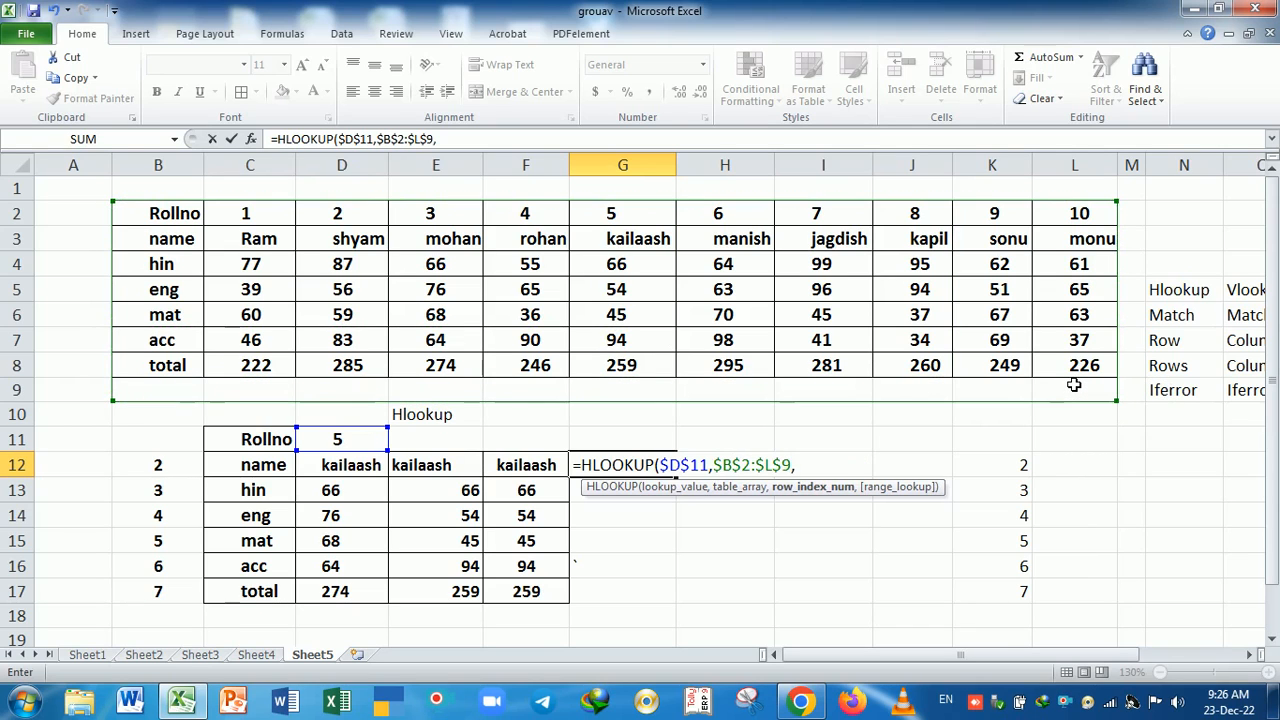
Complete the G12 formula with ROW(A2) as the row index and 0 for an exact match.
type("r")
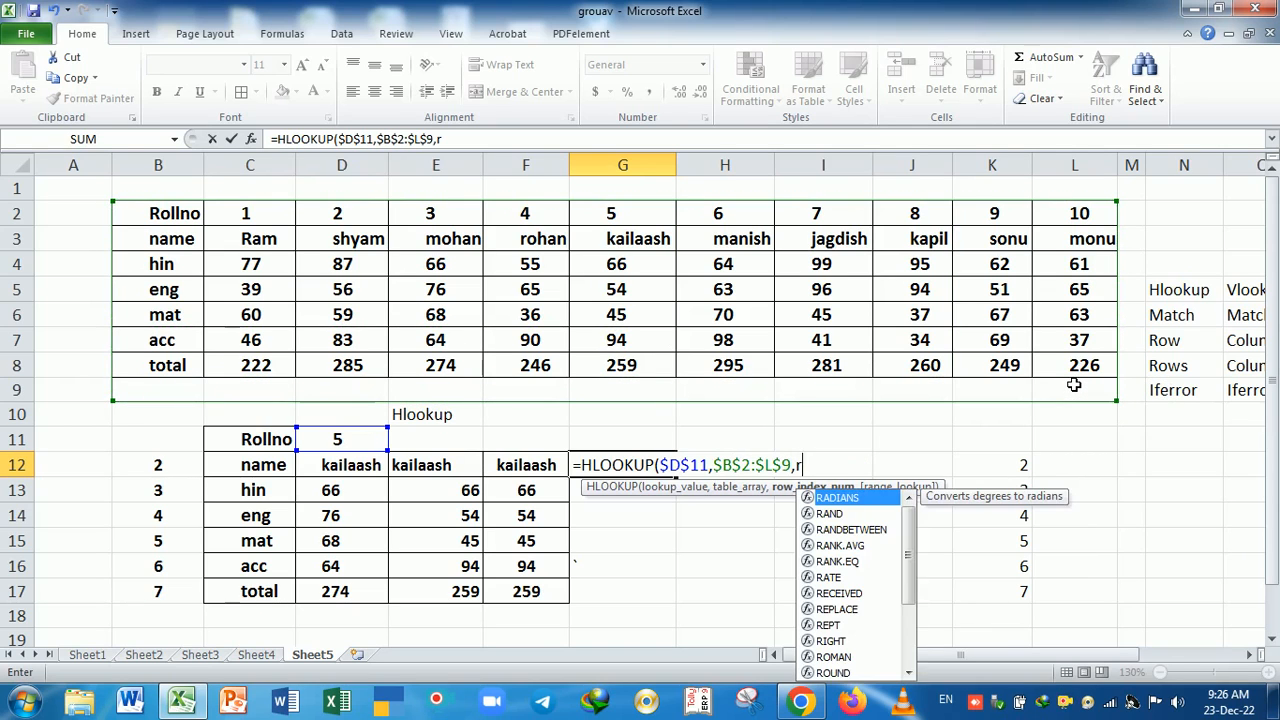
type("ow(")
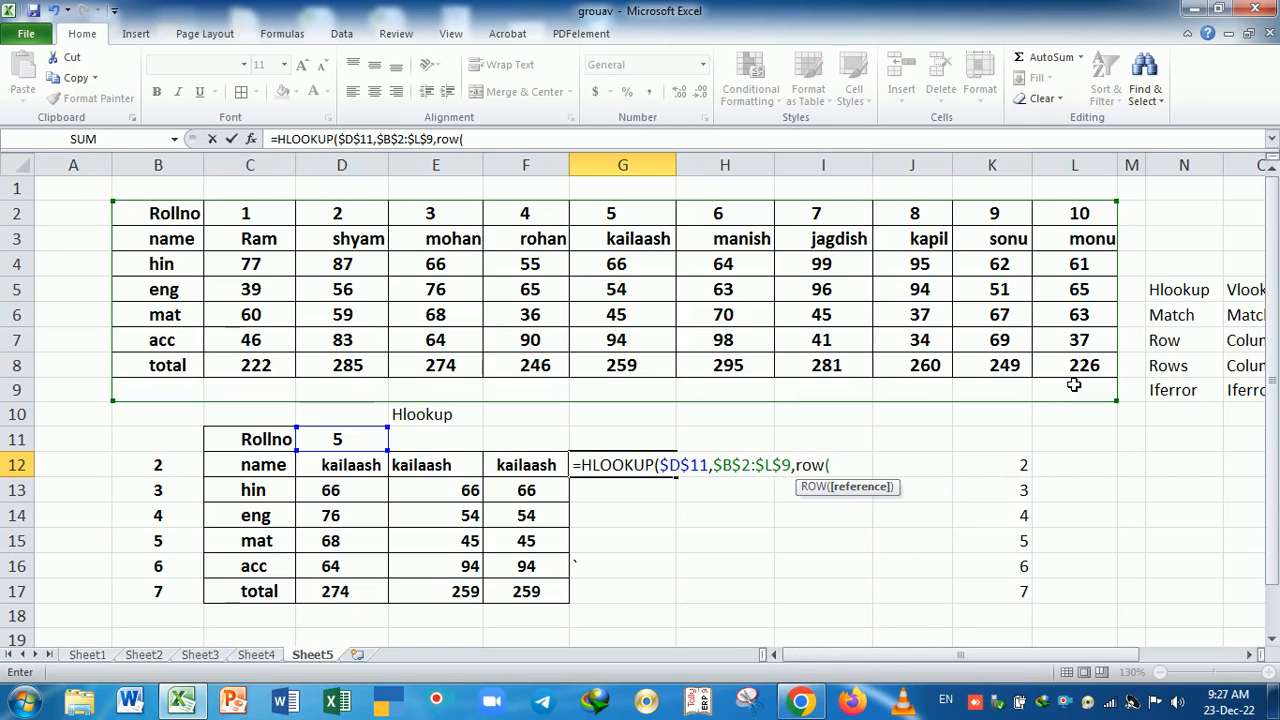
type("a2")
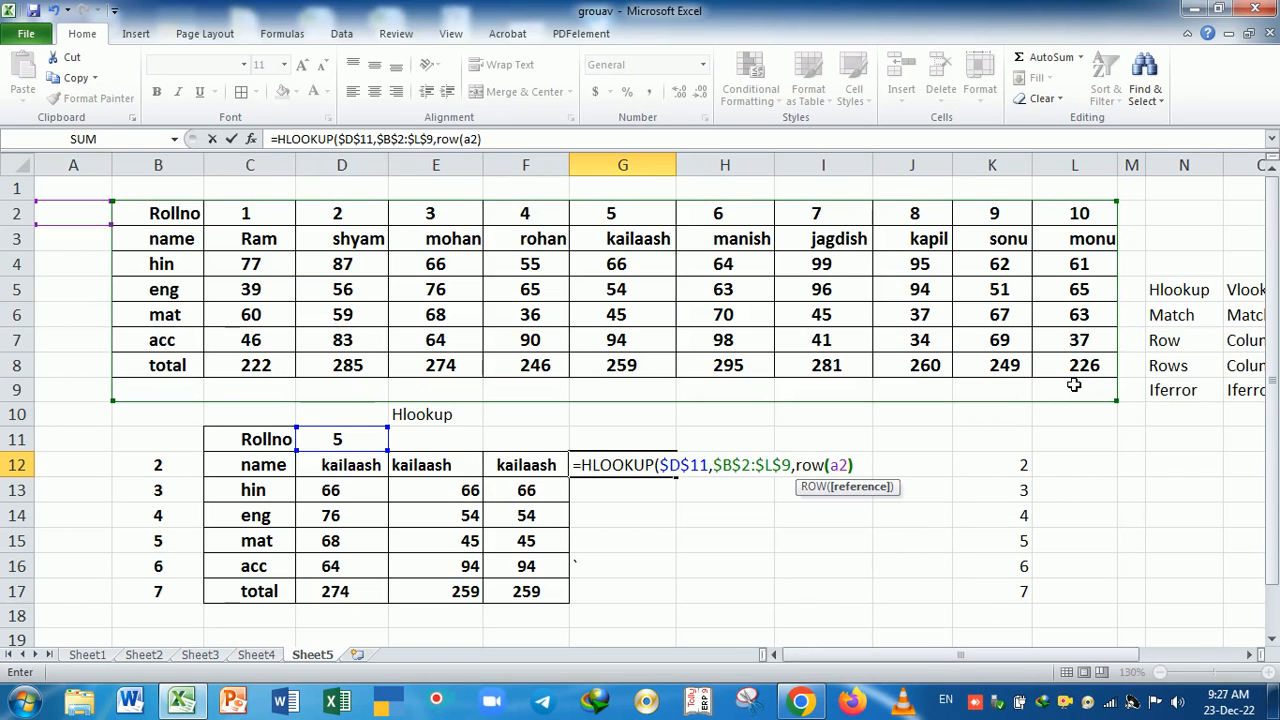
type(")")
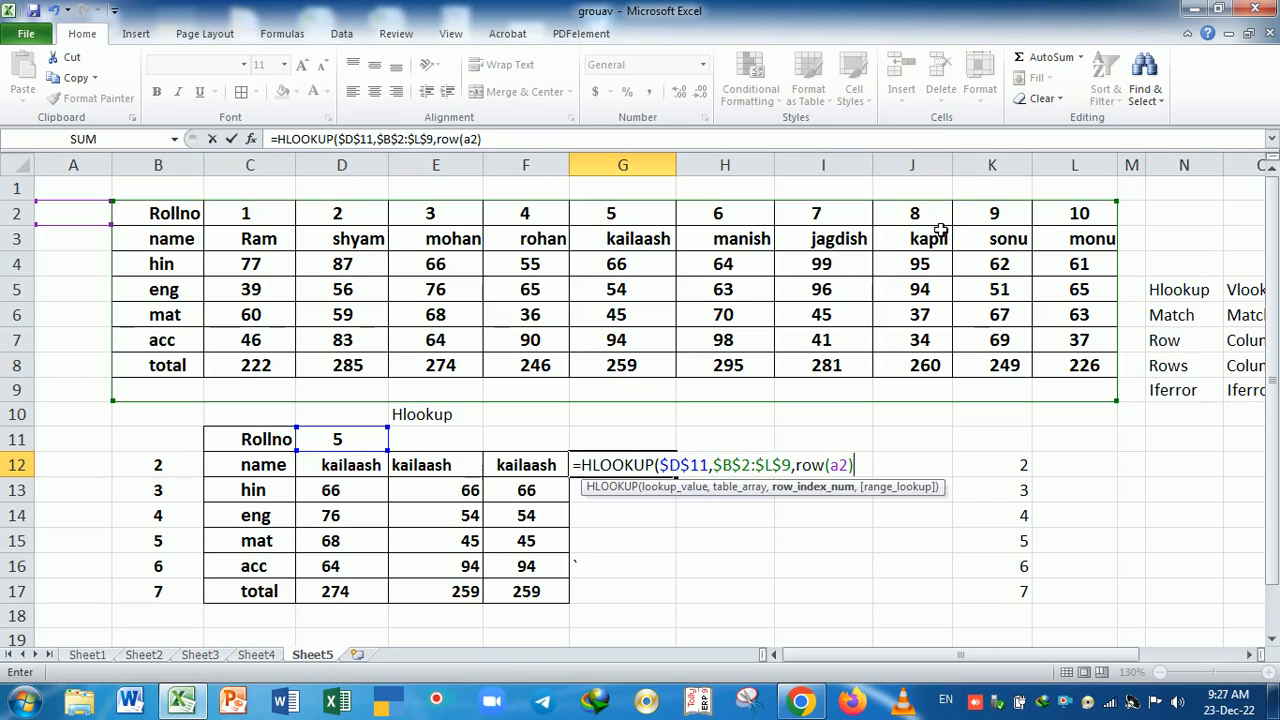
type(",")
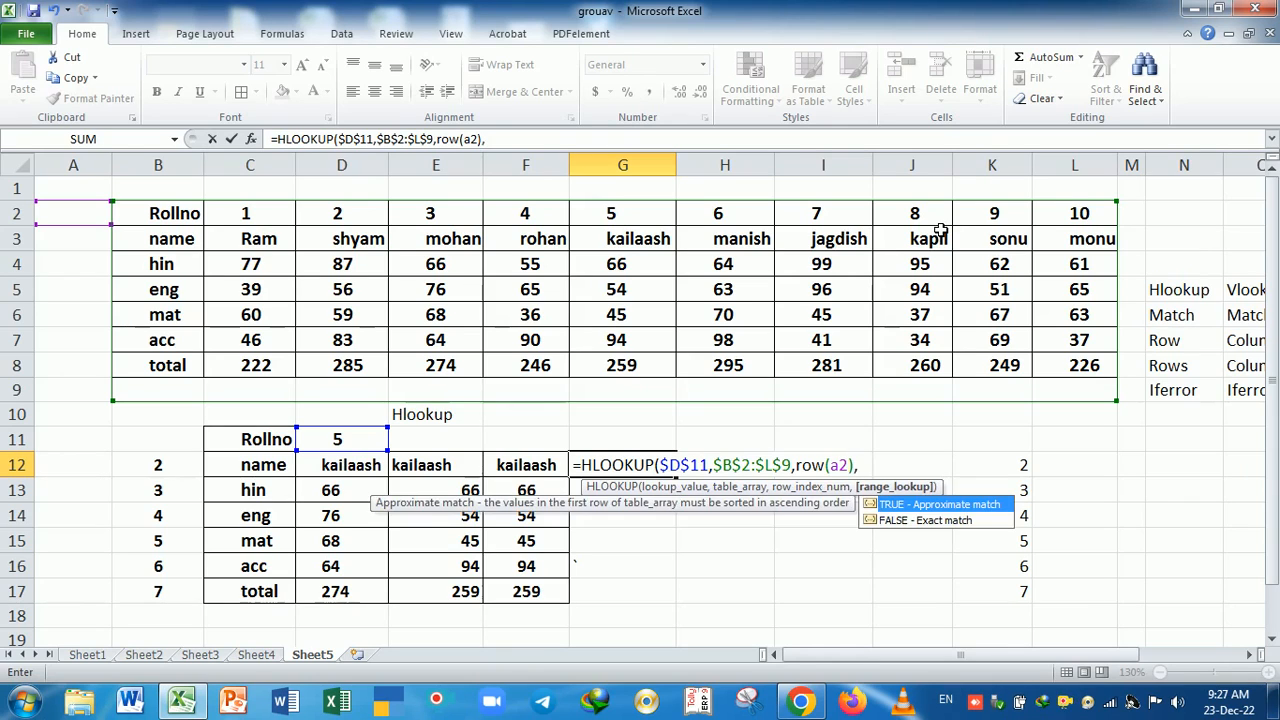
type("0")
key("Return")
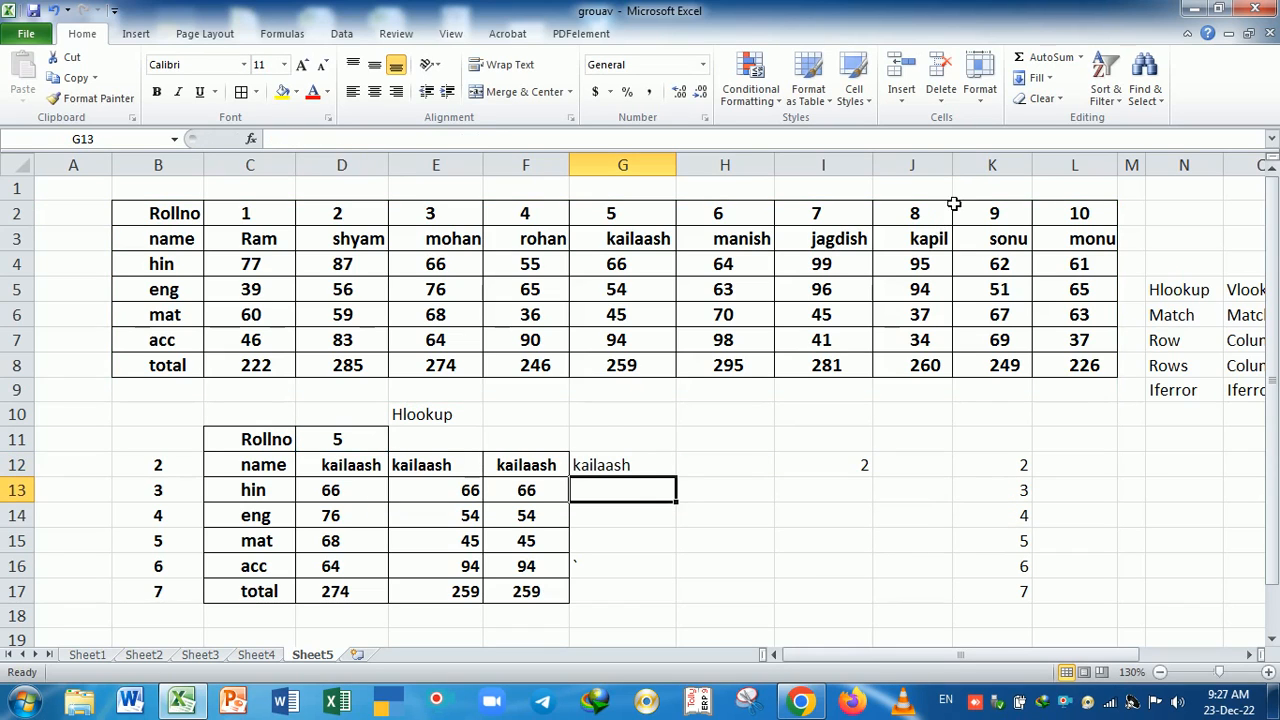
Fill the G12 formula down to G17 and format the results bold and centred with cell borders.
left_click(656, 472)
left_click_drag(681, 484, 668, 607)
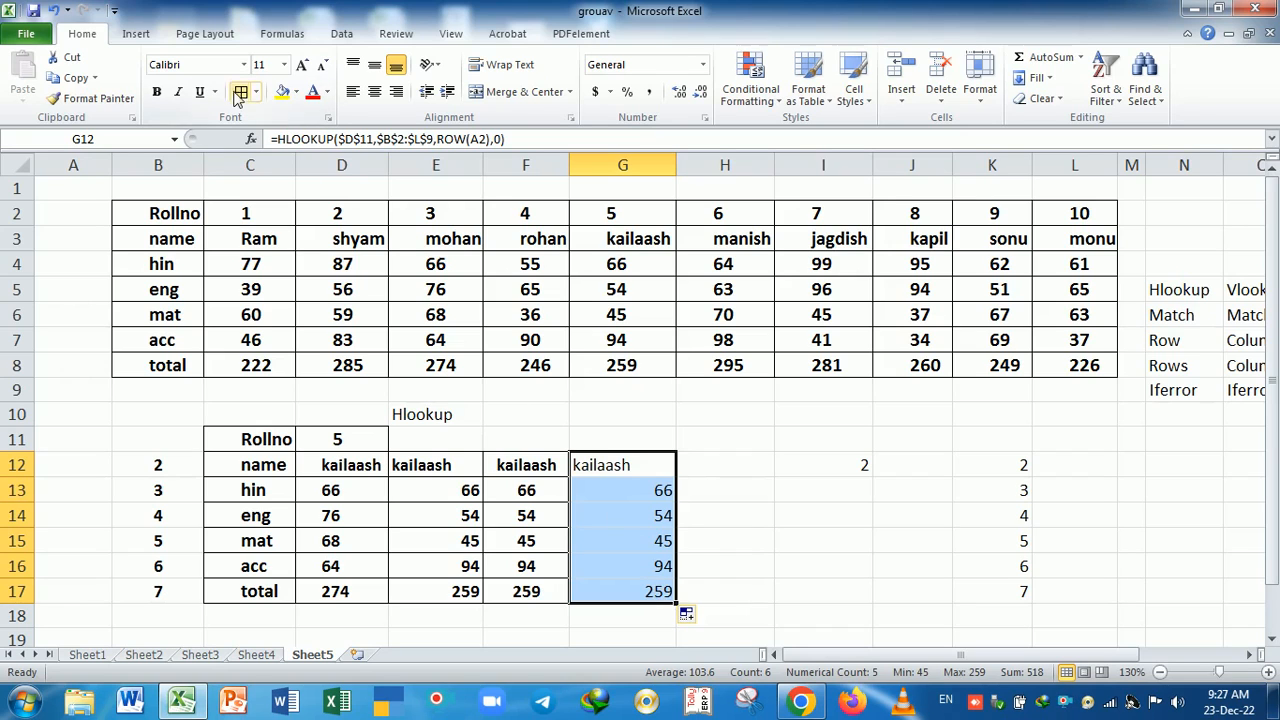
left_click(181, 92)
left_click(156, 92)
left_click(374, 92)
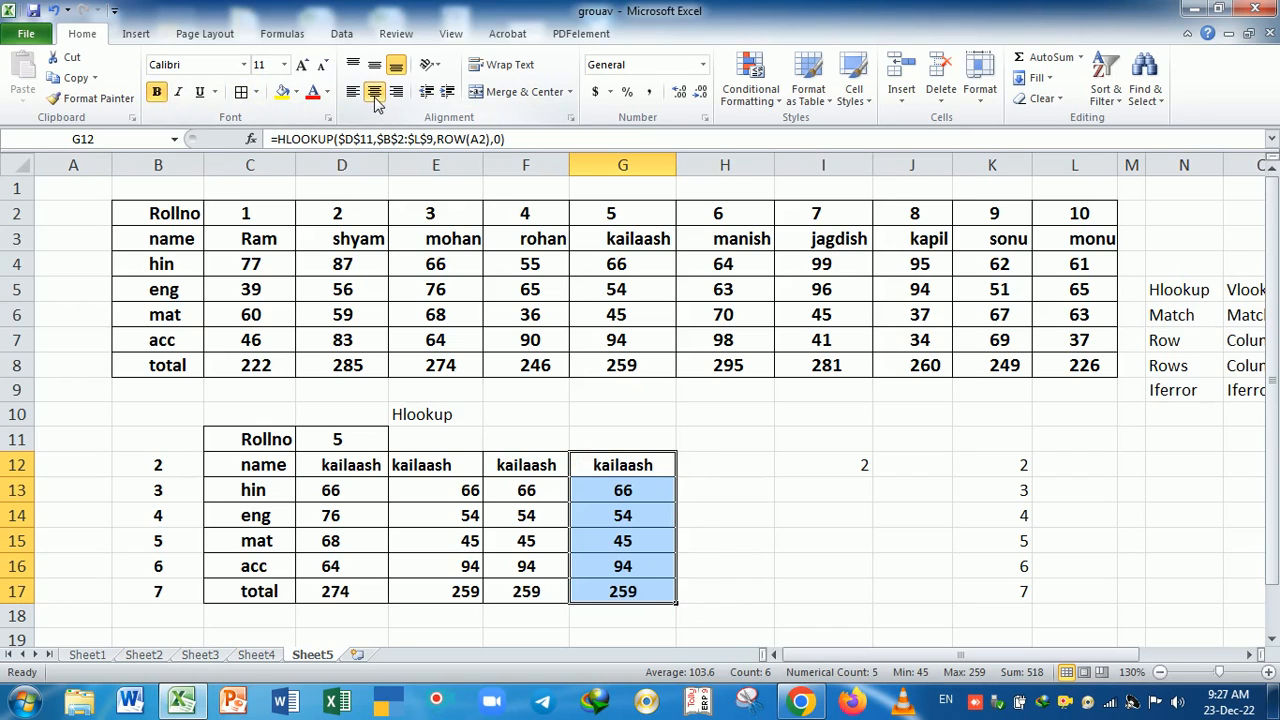
left_click(727, 495)
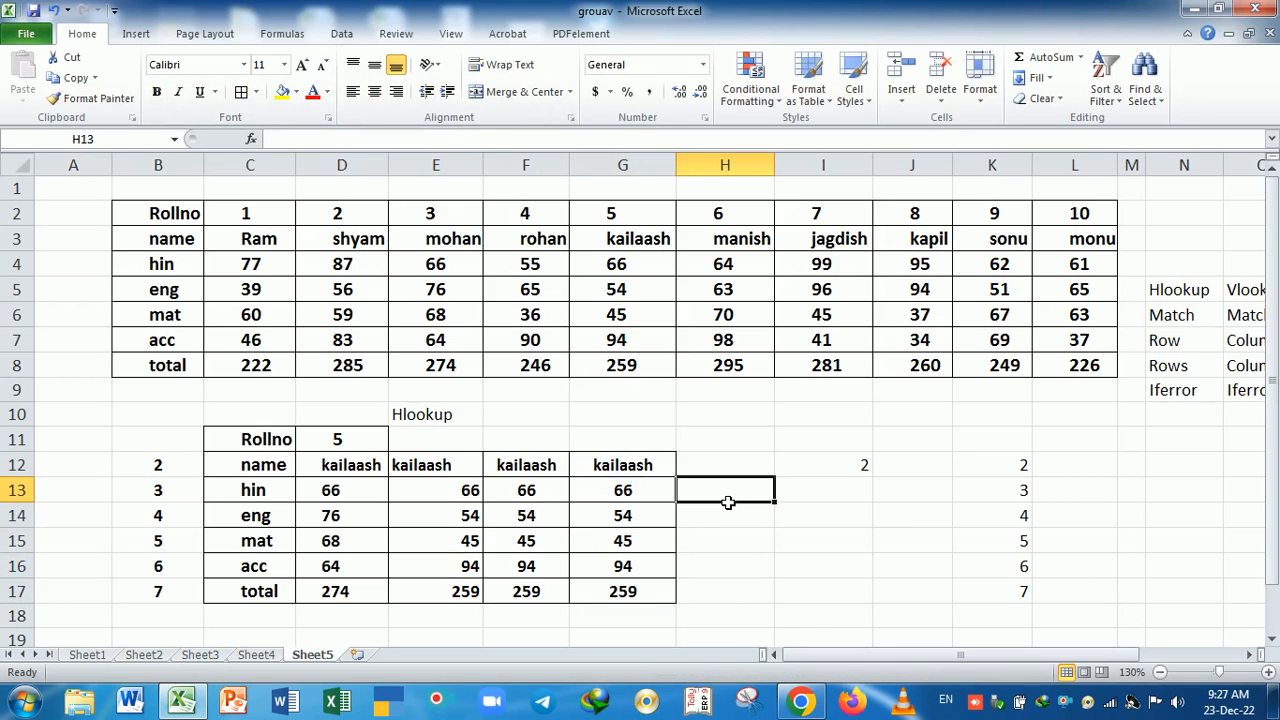
Compare the lookup results in E13:G17 and test them with roll numbers 6, 9 and finally 10 in D11.
left_click_drag(448, 490, 623, 594)
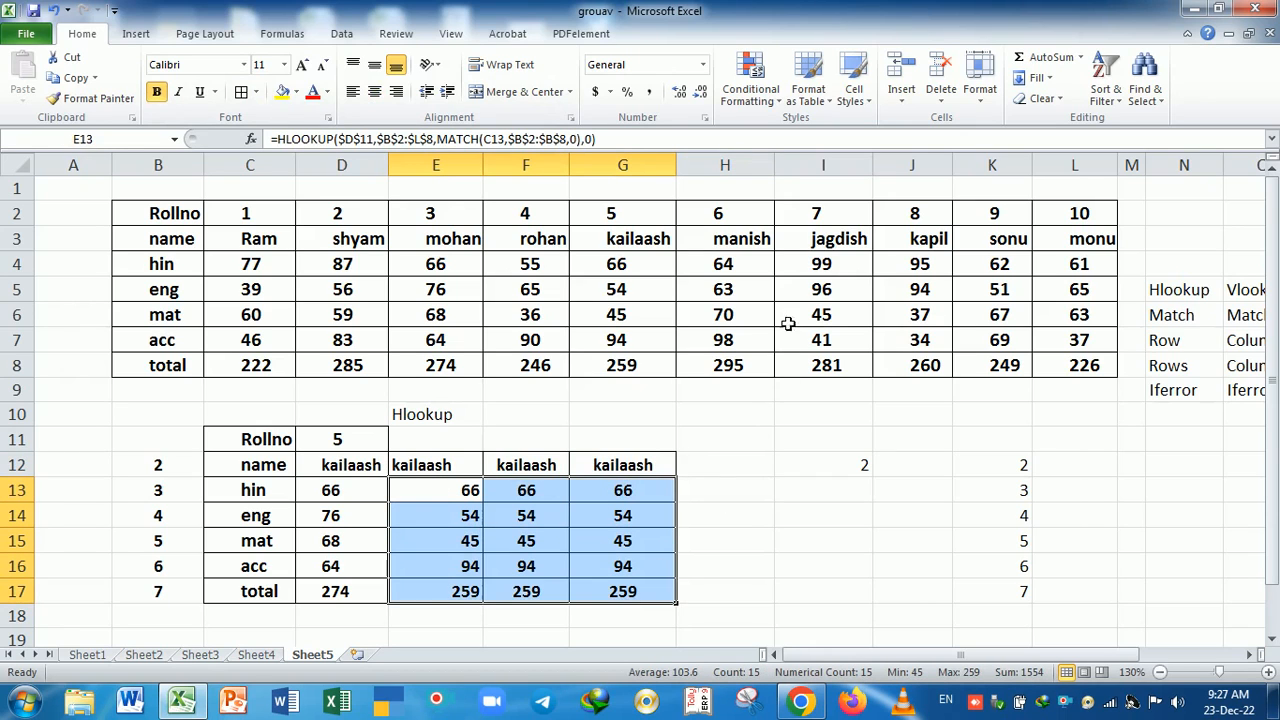
left_click_drag(437, 545, 634, 548)
left_click(690, 536)
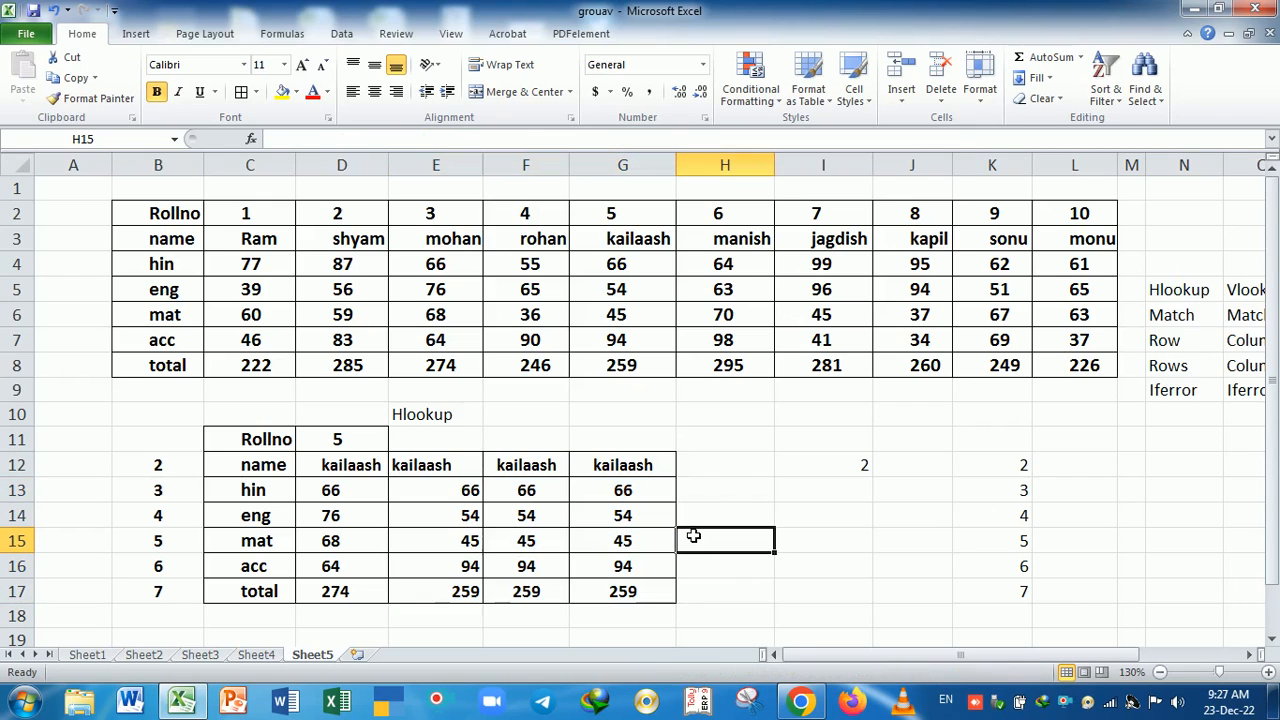
left_click(340, 440)
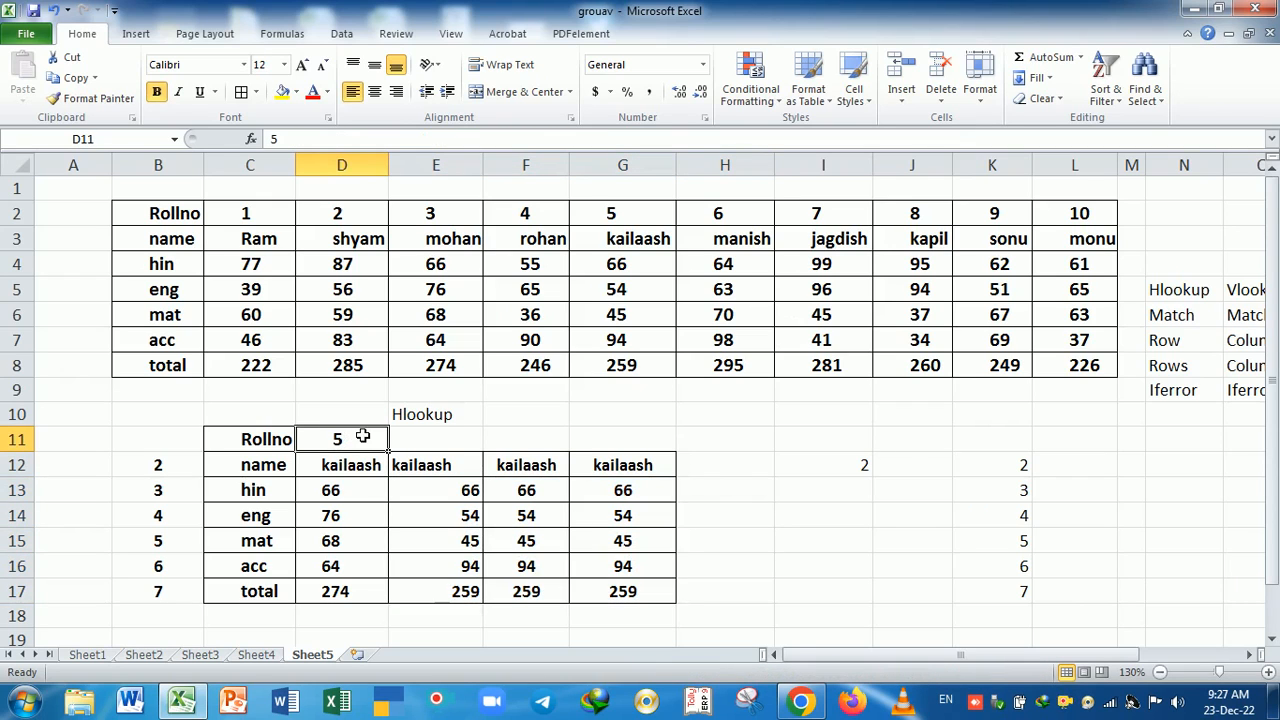
type("6")
key("Return")
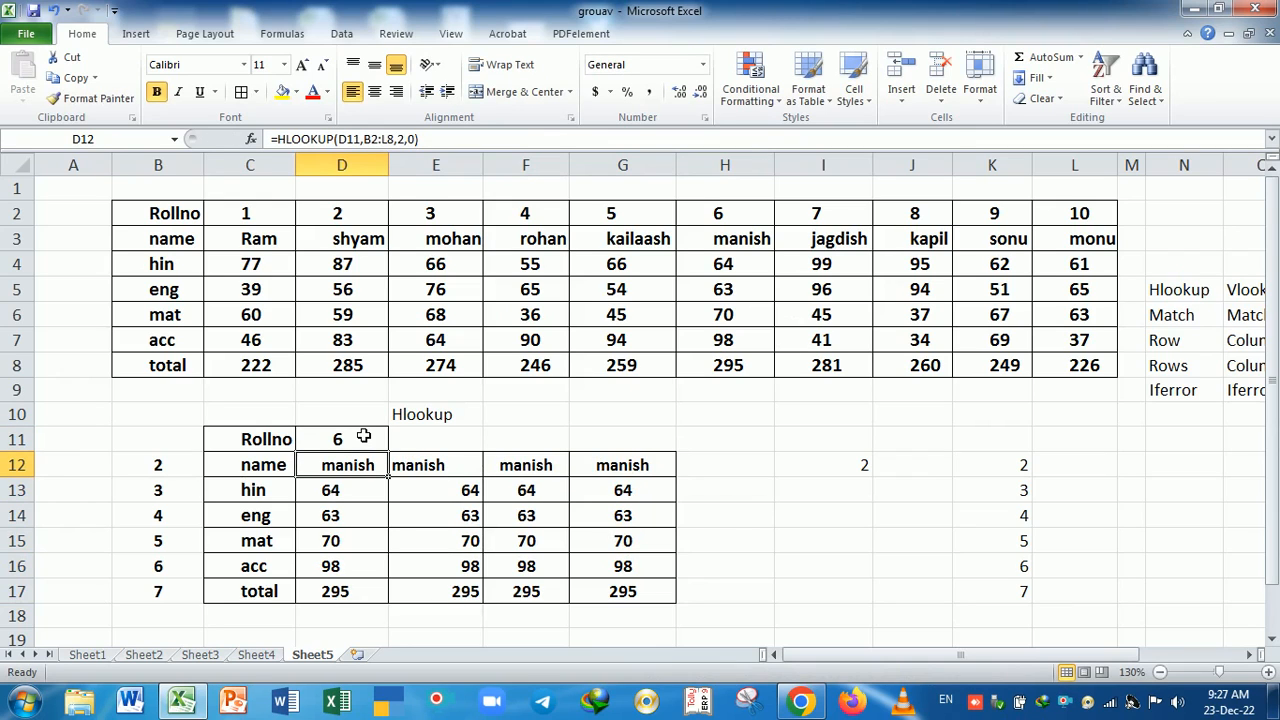
left_click(363, 436)
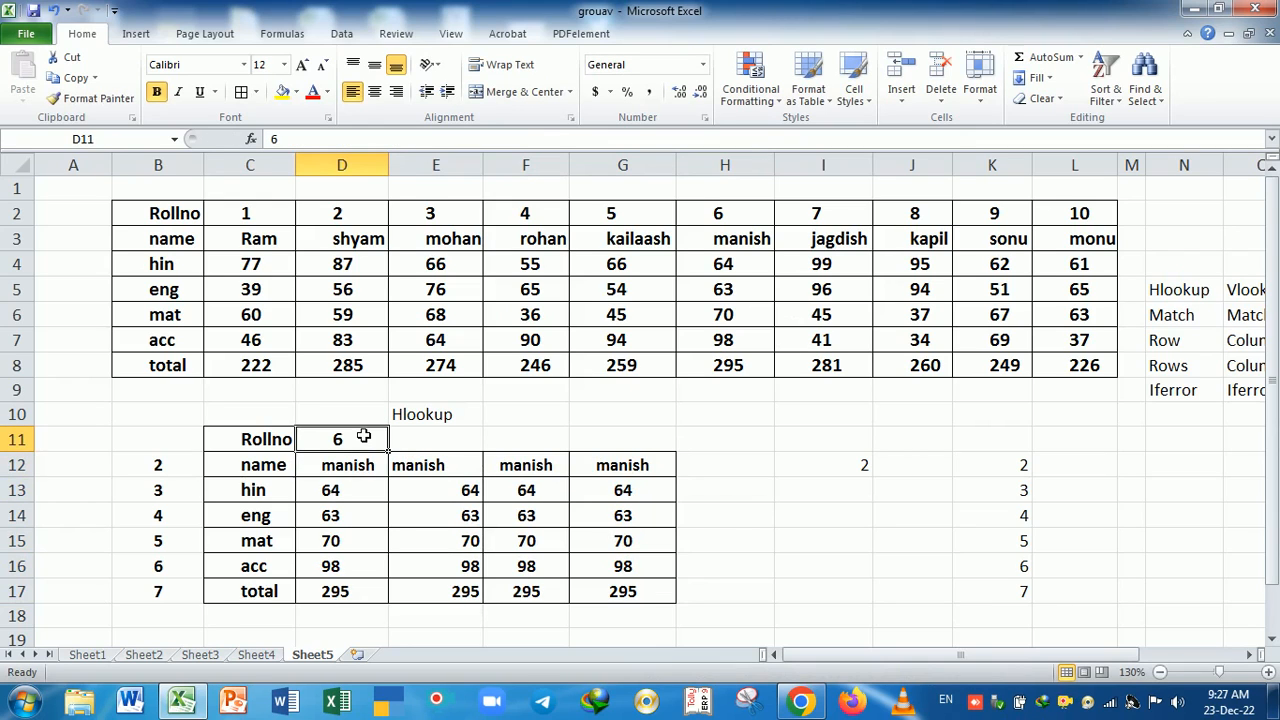
type("9")
key("Return")
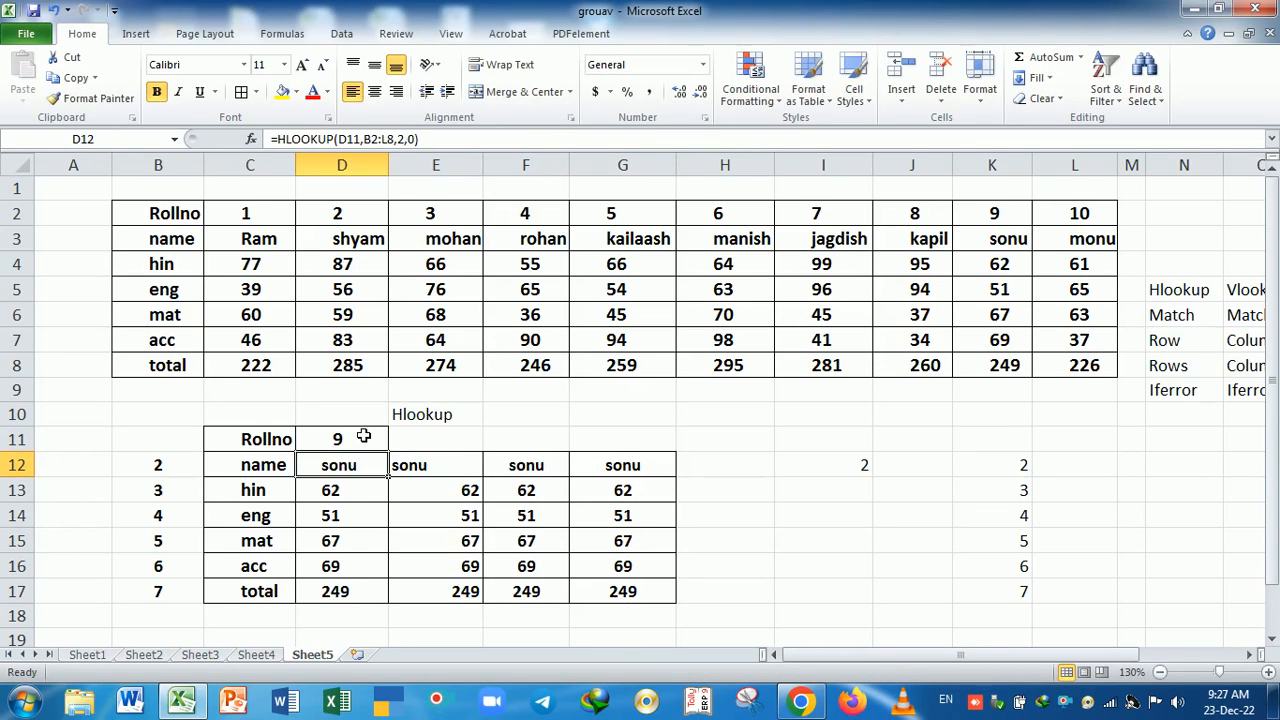
left_click(363, 436)
type("10")
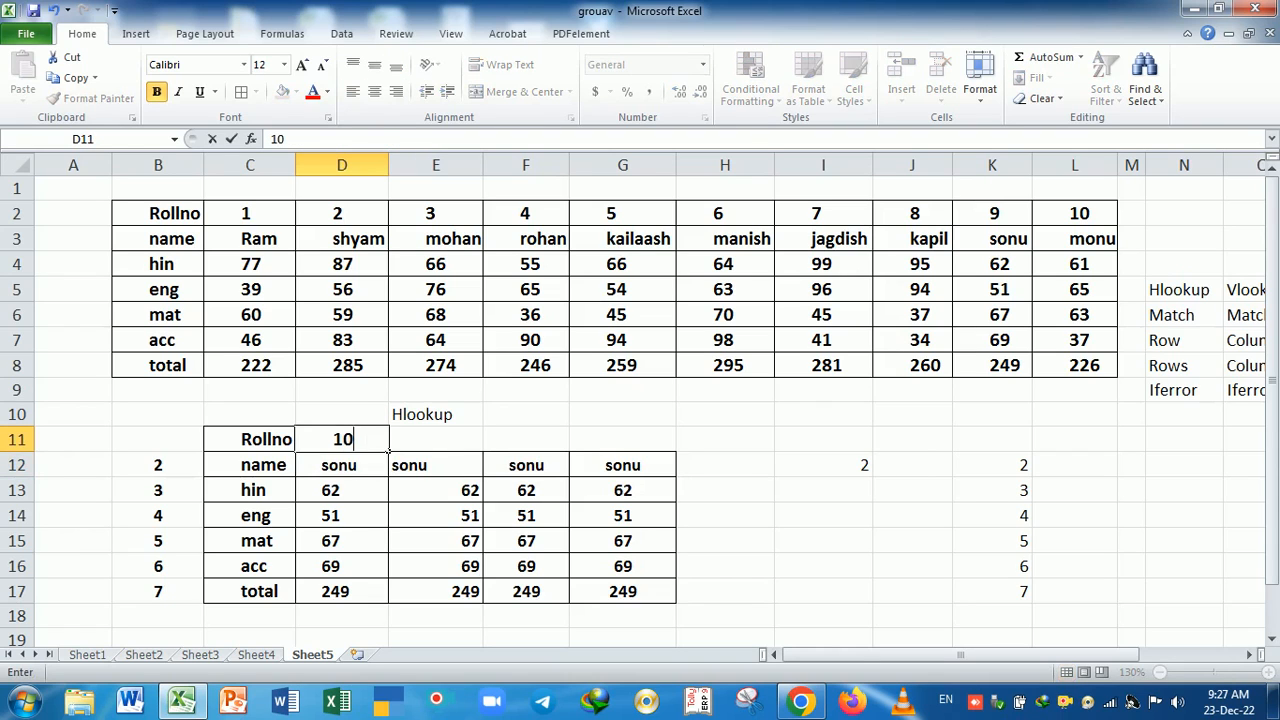
key("Return")
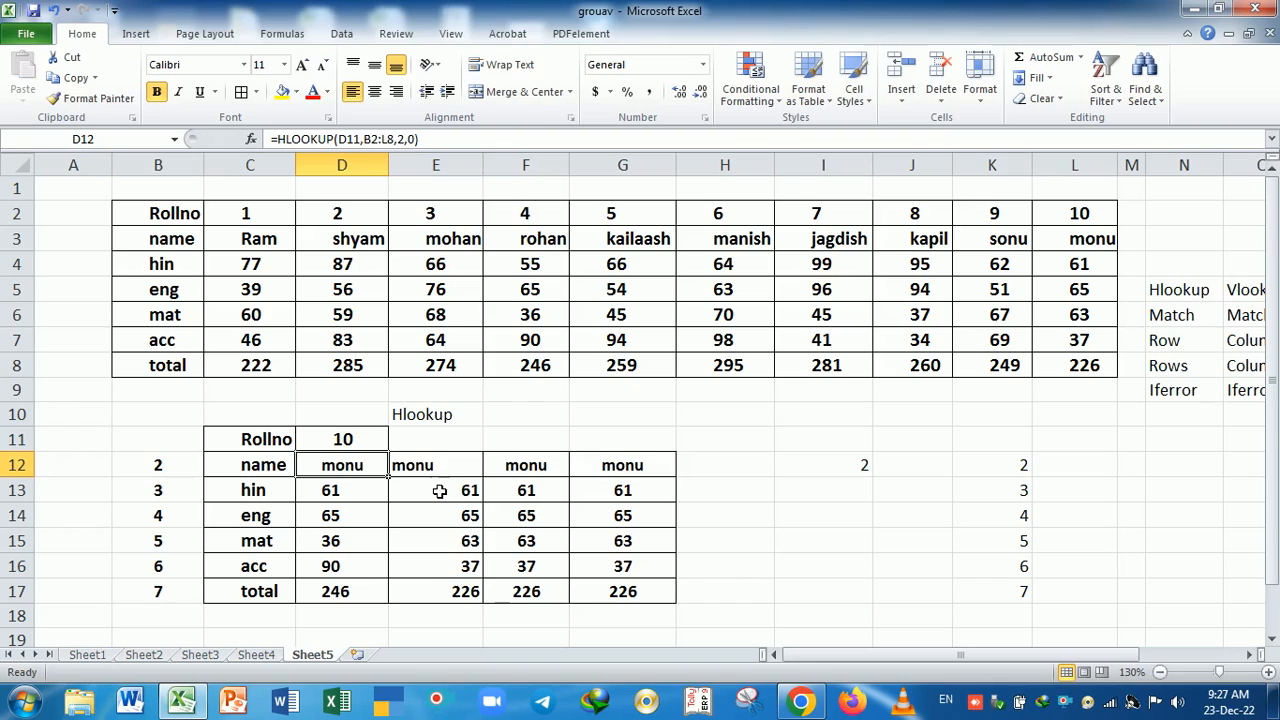
Review the formulas in F12 and G12 and start an HLOOKUP in H12 with $D$11 and table array $B$2:$L$8.
left_click(526, 468)
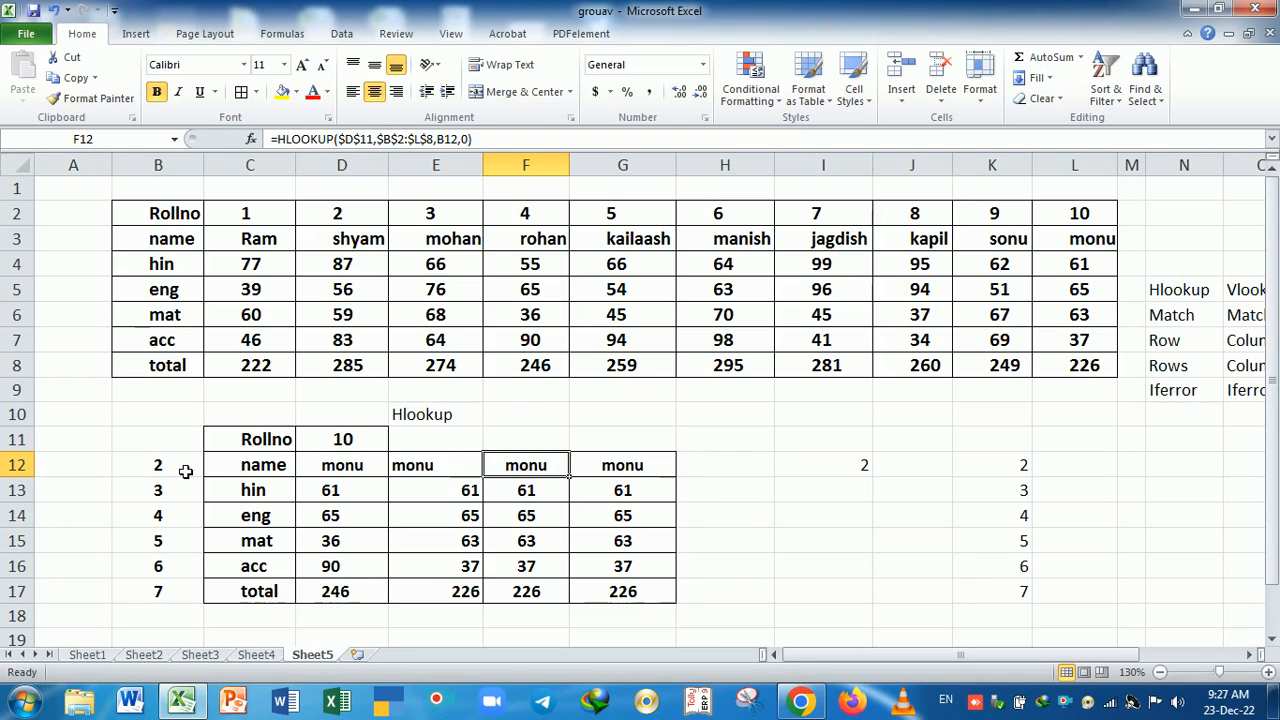
left_click(674, 470)
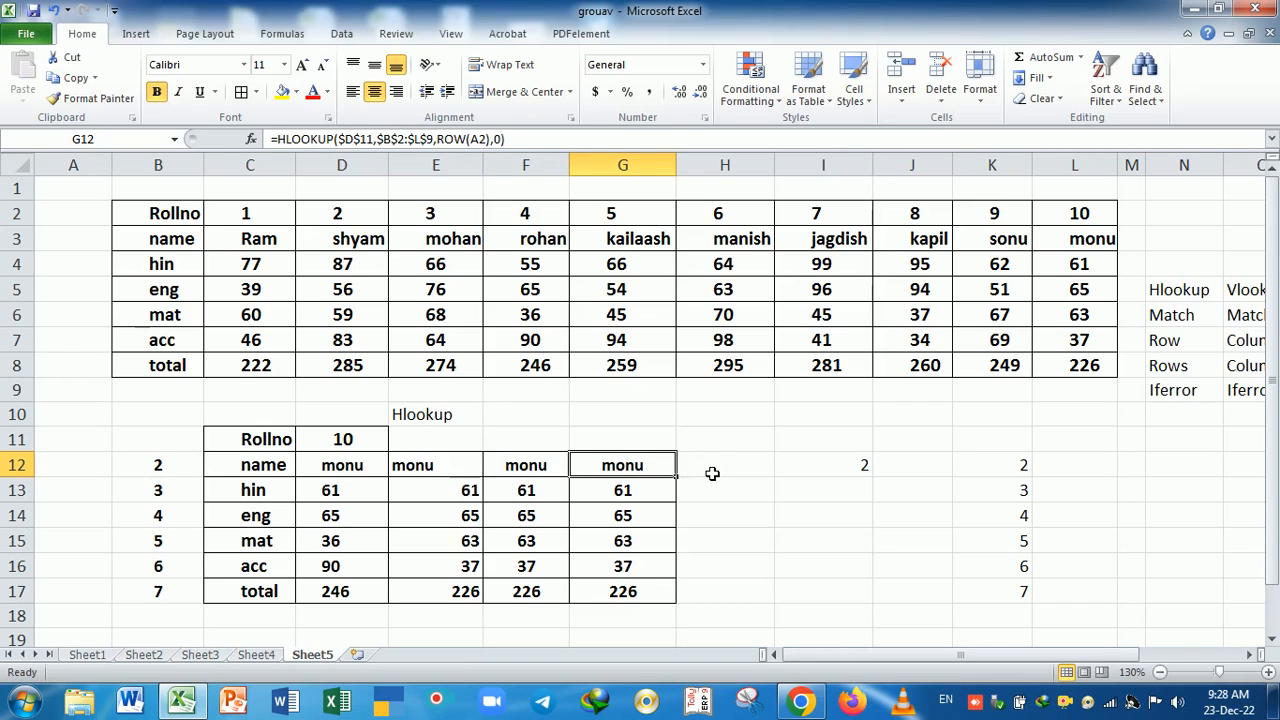
left_click(710, 473)
type("=hl")
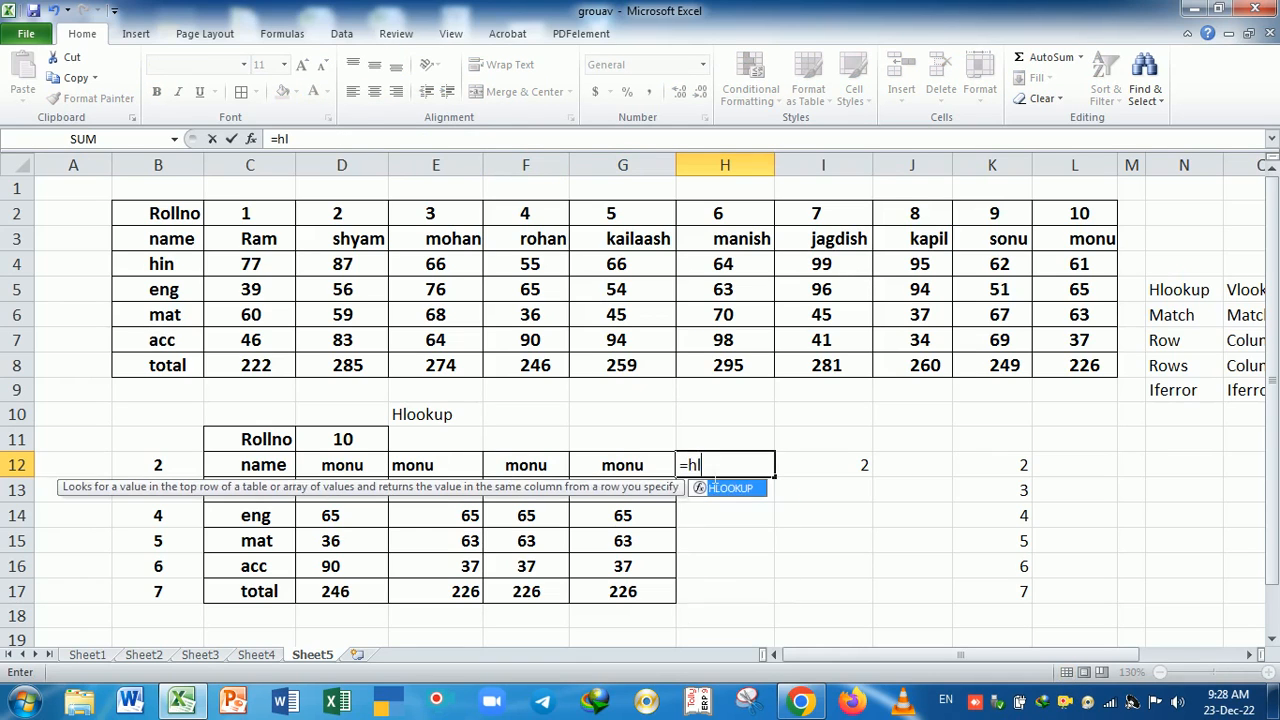
key("Tab")
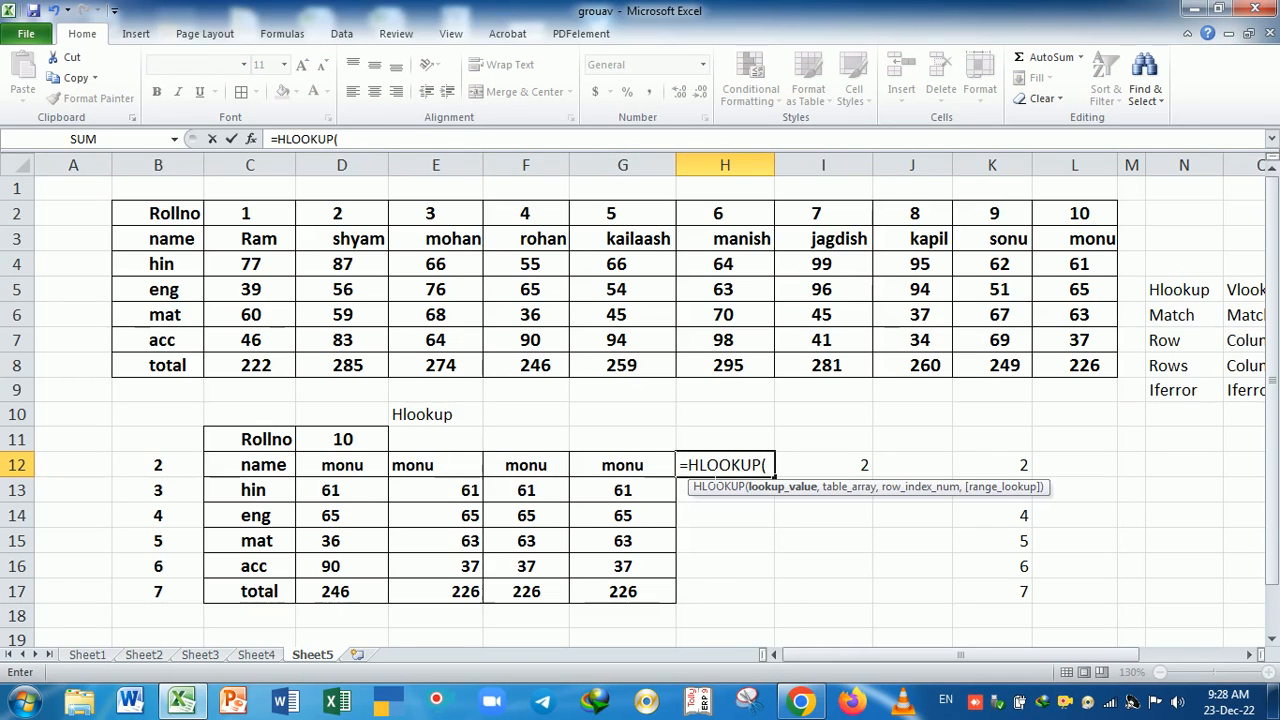
left_click(358, 450)
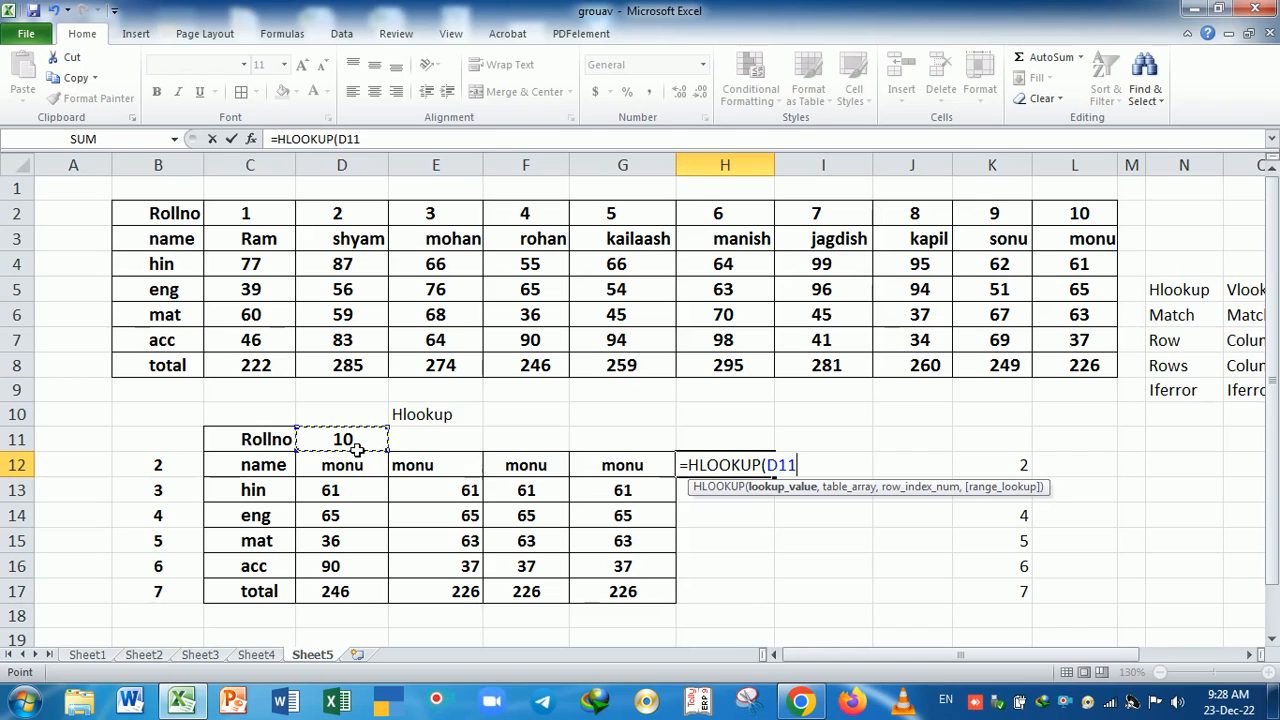
key("F4")
type(",")
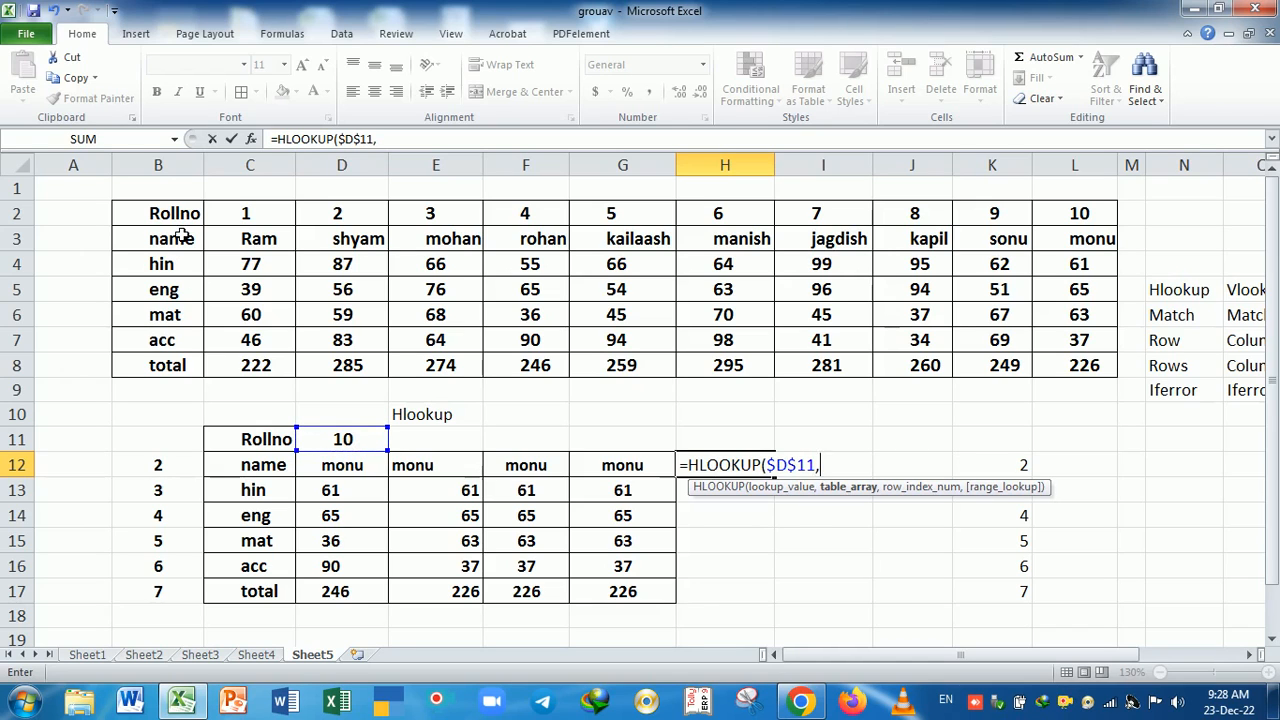
left_click_drag(183, 216, 1058, 370)
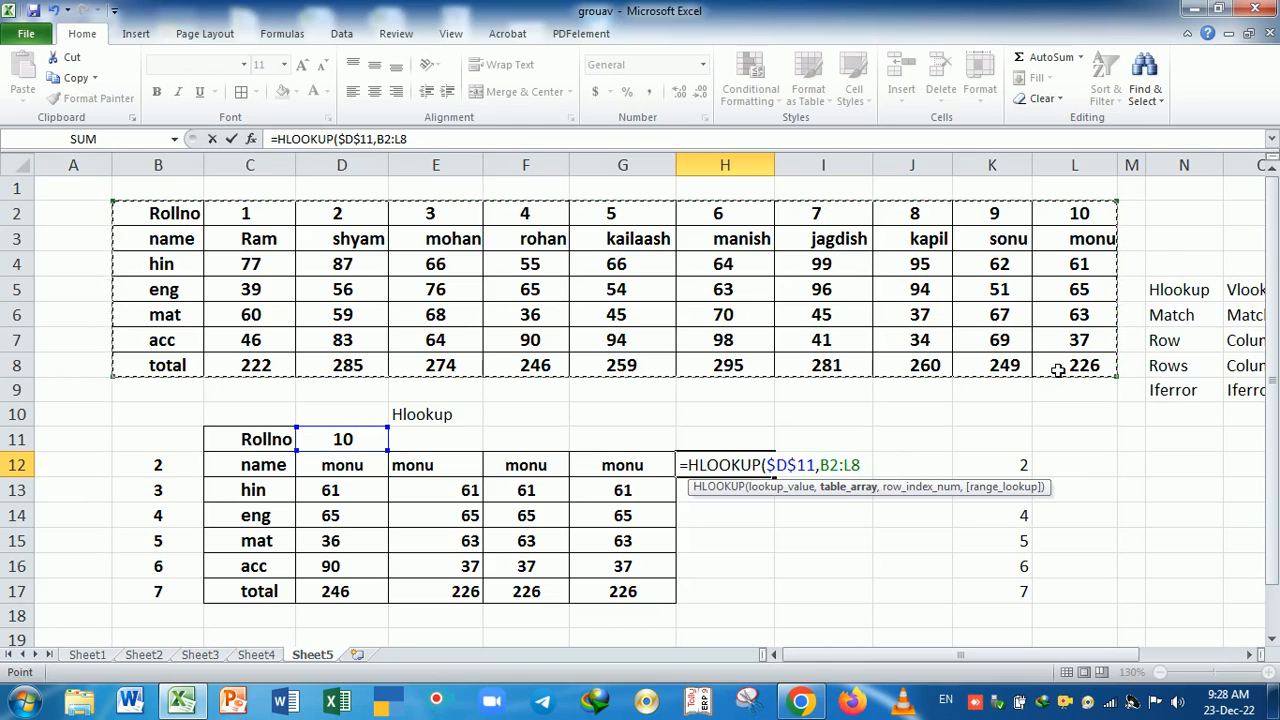
key("F4")
type(",")
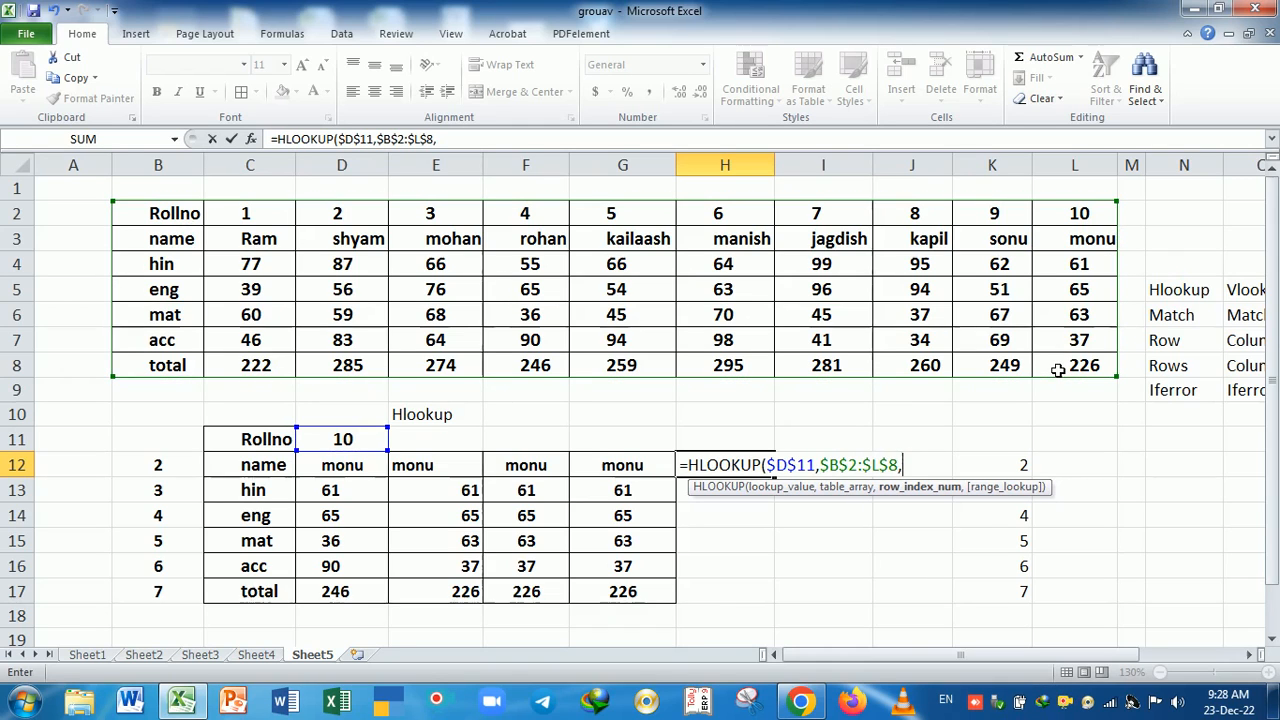
Complete the H12 formula with ROW(B2:B3) as the row index and 0 for an exact match, and fill it down to H17.
type("row(")
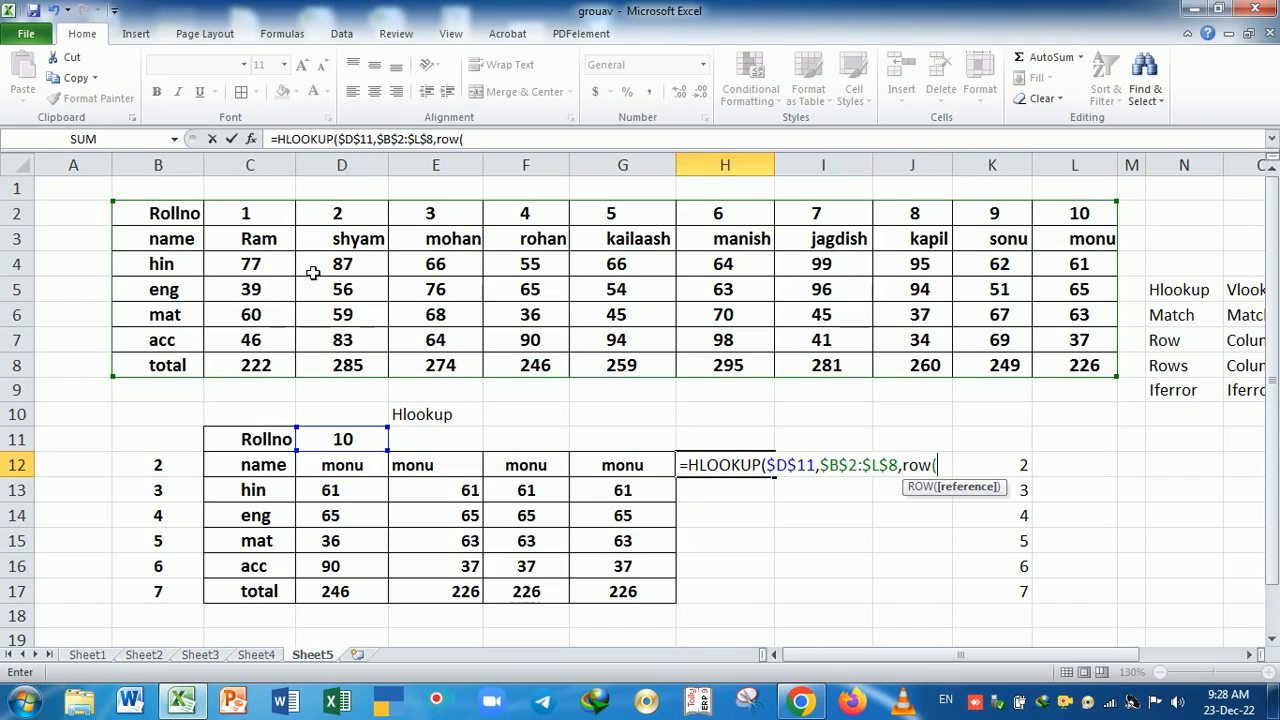
left_click_drag(176, 216, 190, 243)
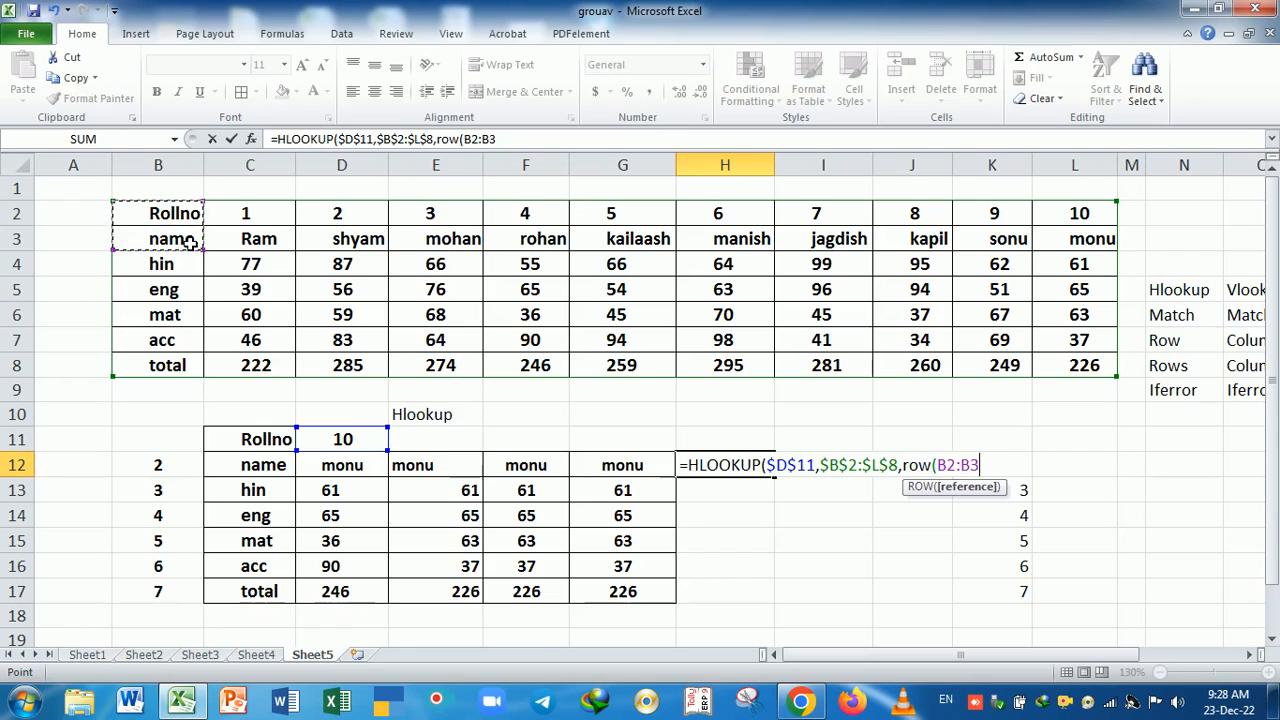
type("),0")
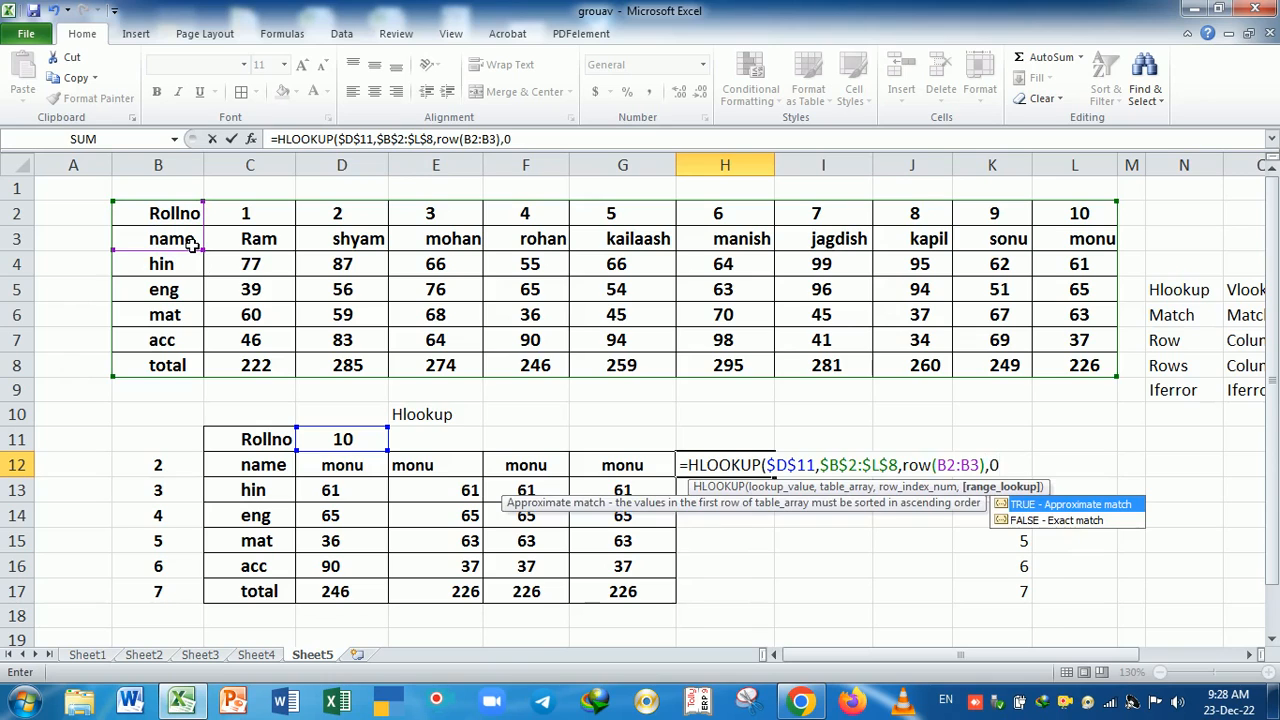
key("Return")
key("Return")
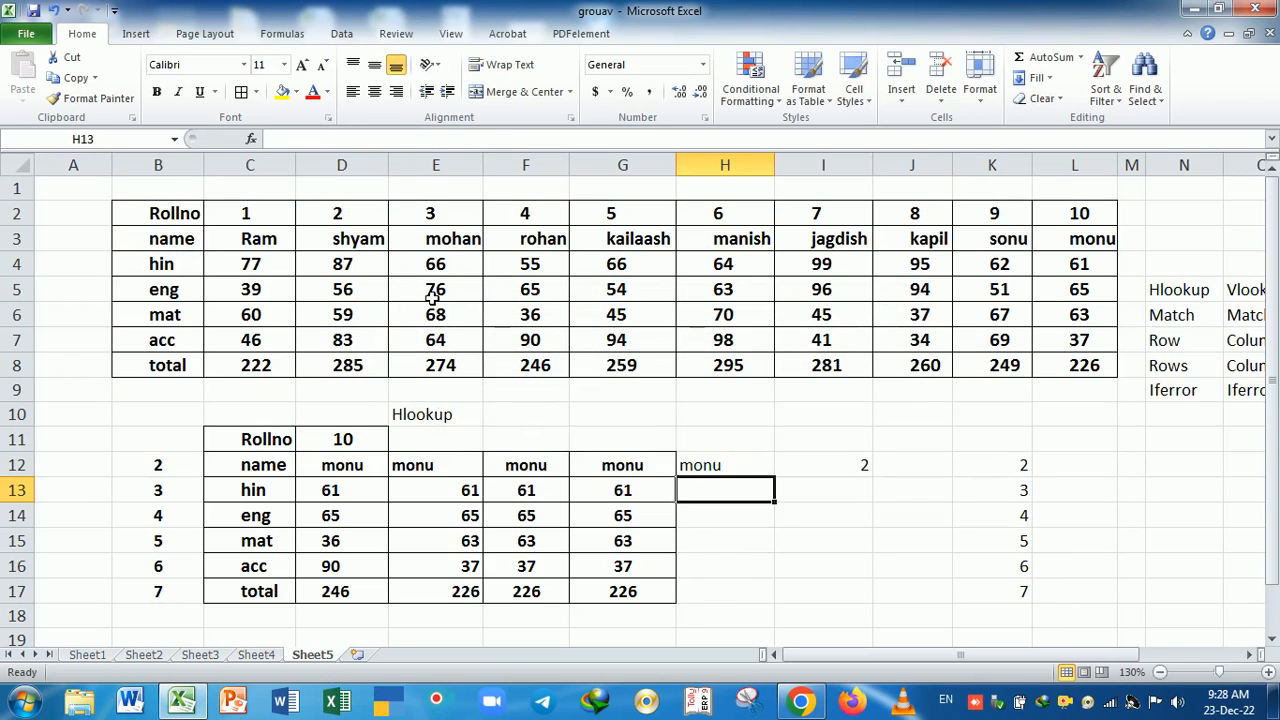
left_click(729, 464)
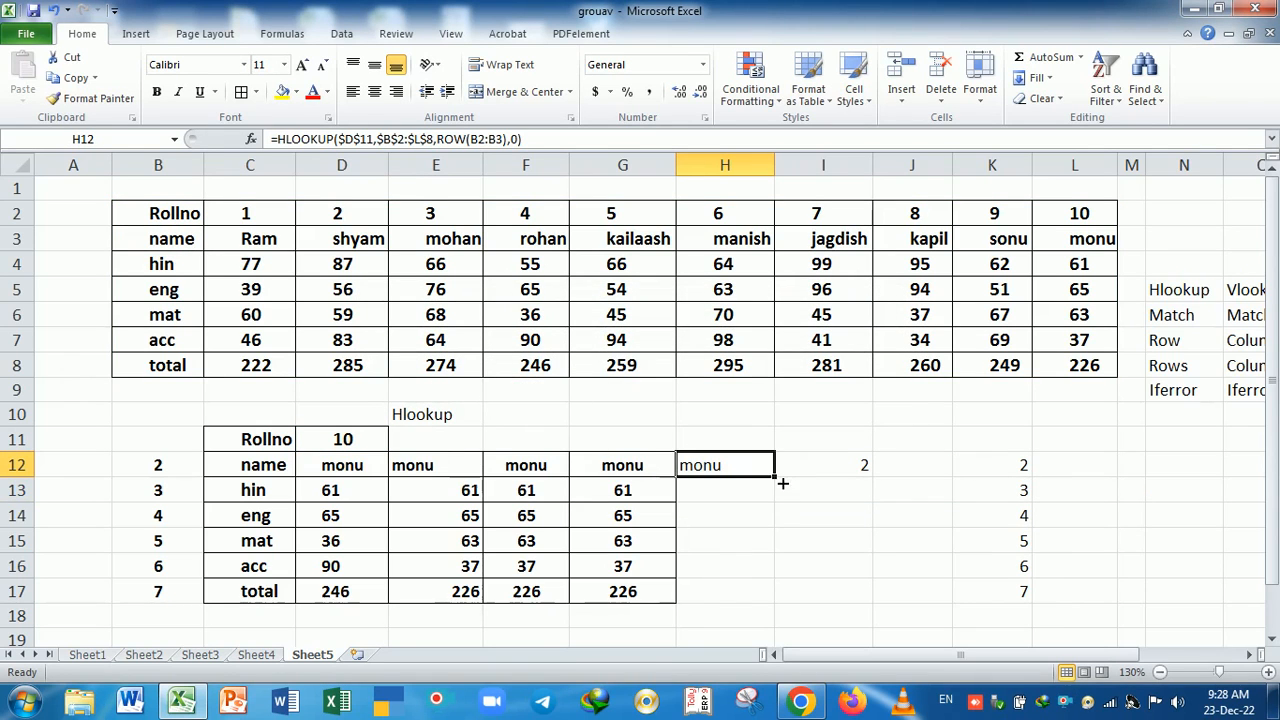
left_click_drag(777, 480, 755, 605)
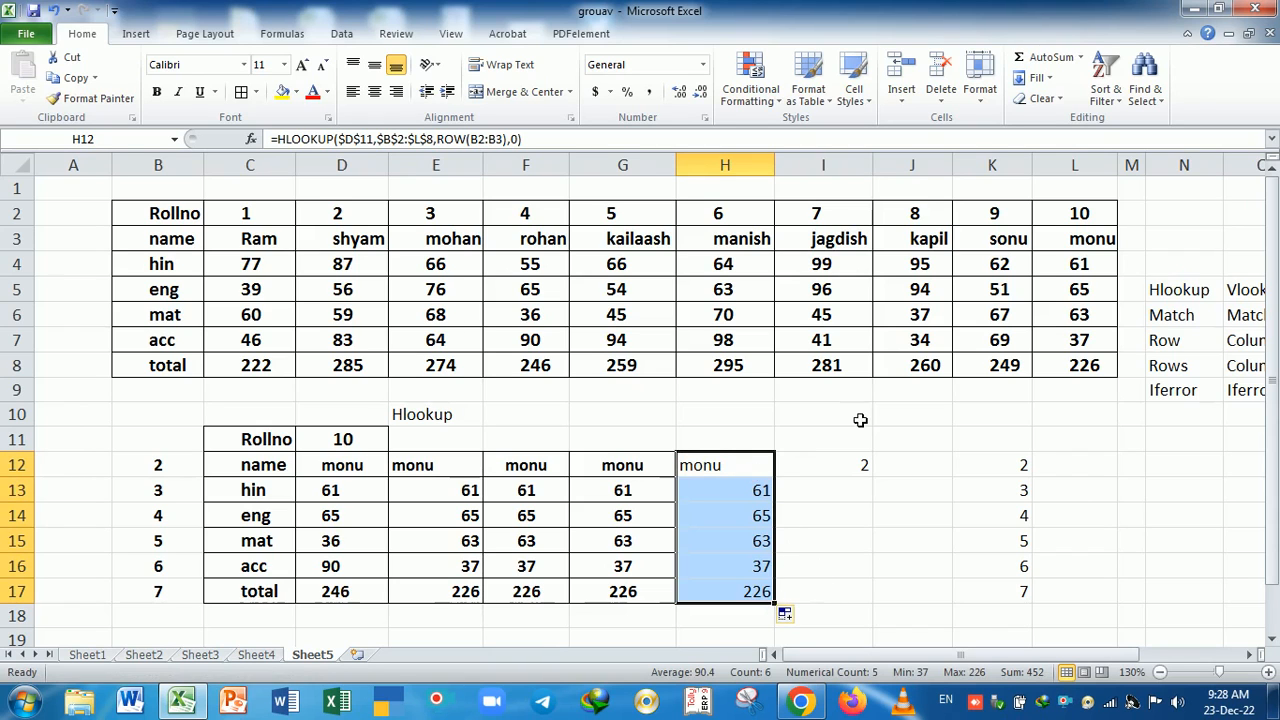
Inspect the formulas in H12:H17 cell by cell to see how the ROW reference shifts down the column.
key("F2")
key("Return")
key("F2")
key("Return")
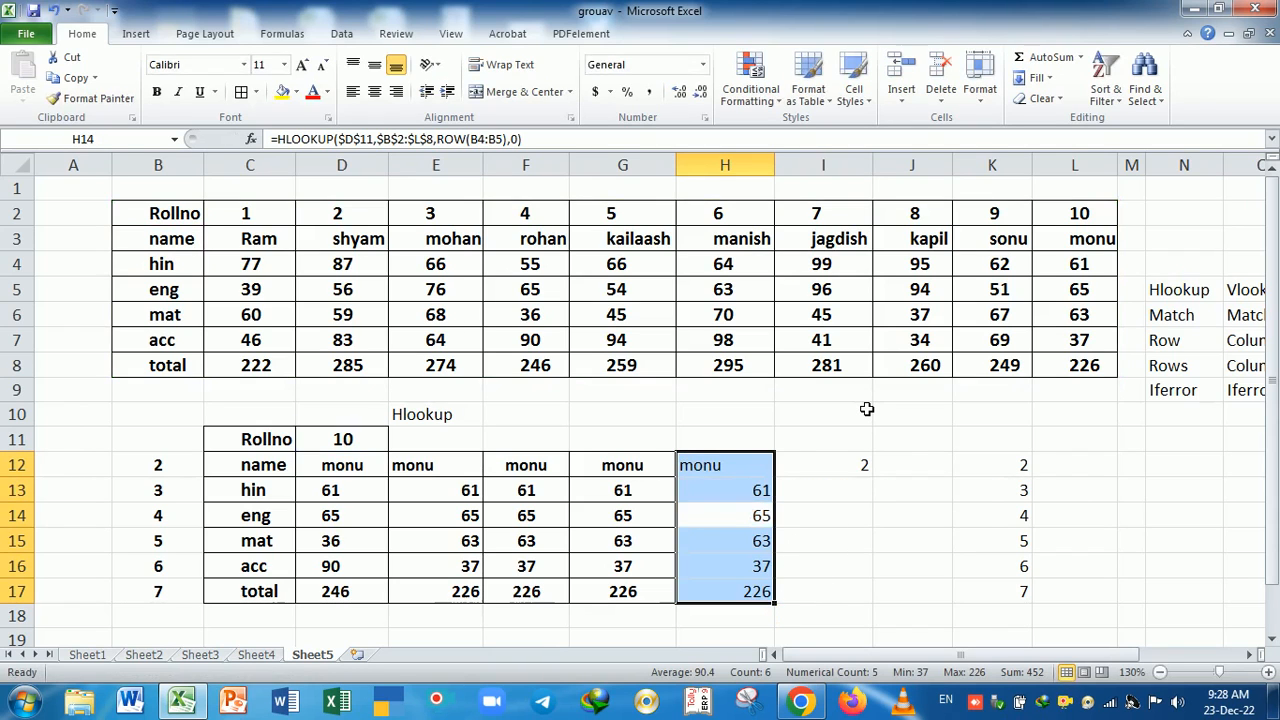
key("F2")
key("Return")
key("F2")
key("Return")
key("F2")
key("Return")
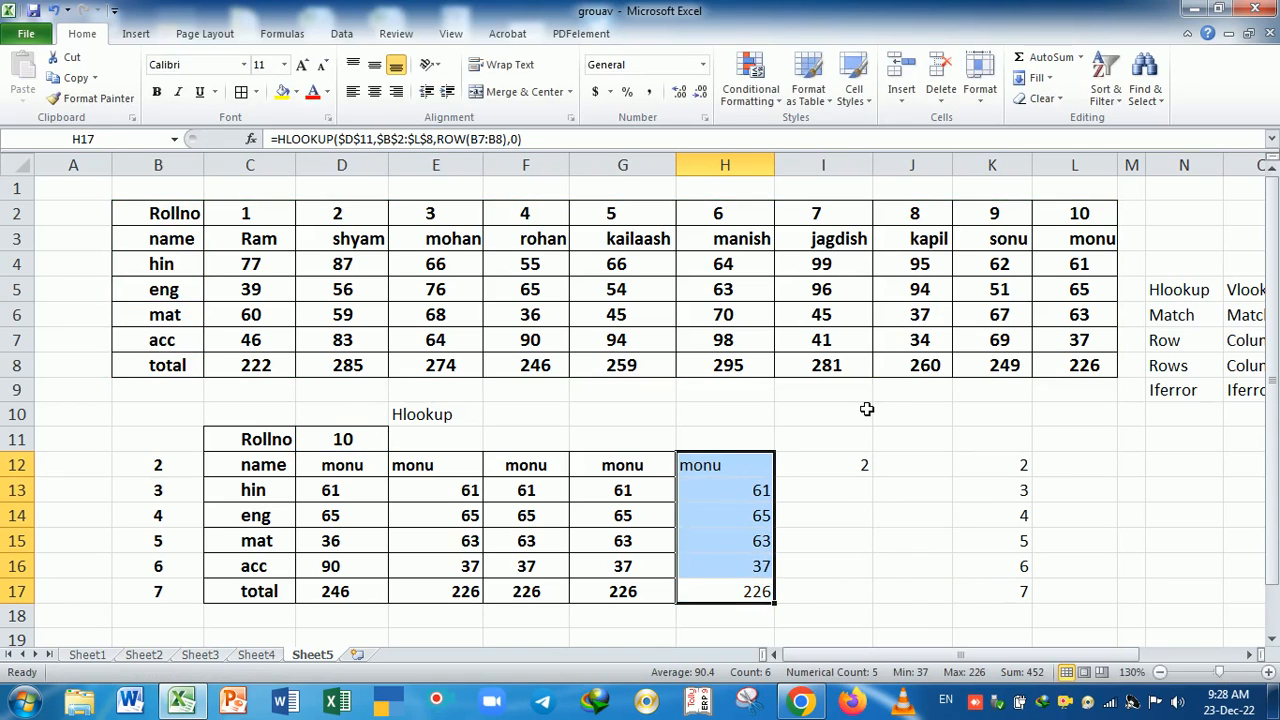
key("F2")
key("F2")
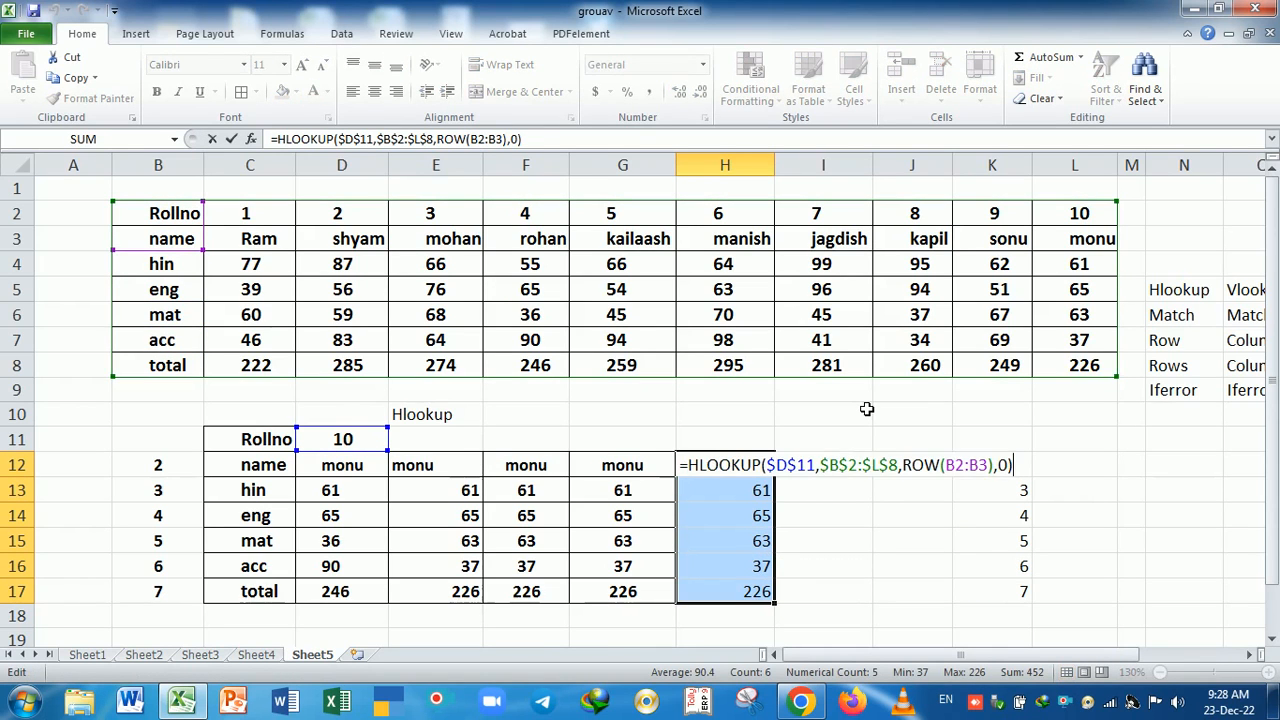
key("Return")
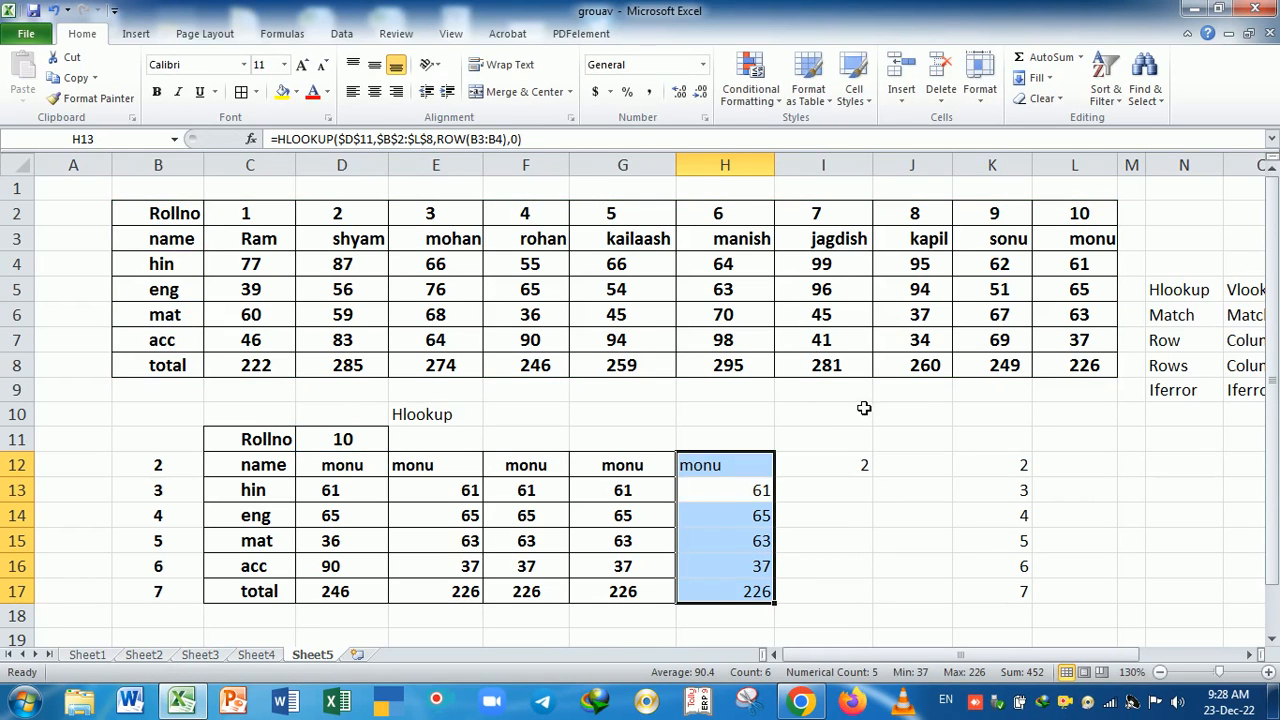
Try ROW(B$2:B3) as the row index in H12 with a fill down to H17, and undo the fill.
left_click(737, 466)
key("F2")
left_click(731, 465)
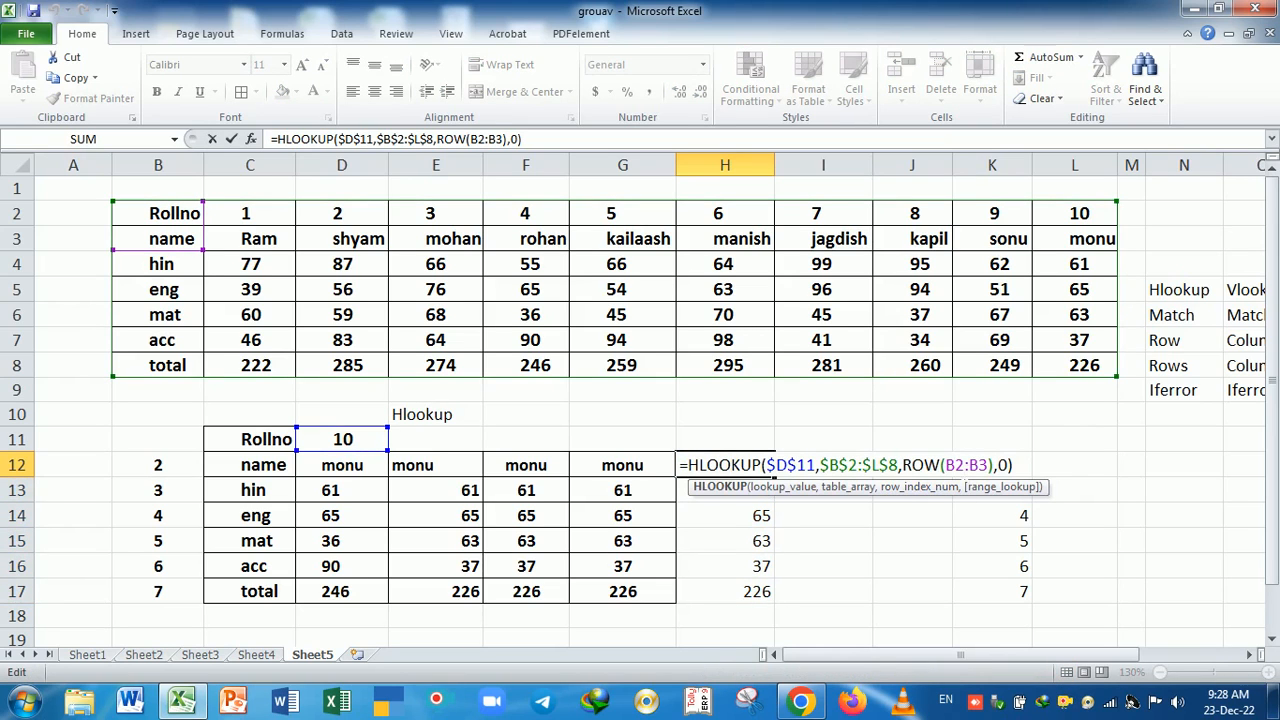
left_click(955, 465)
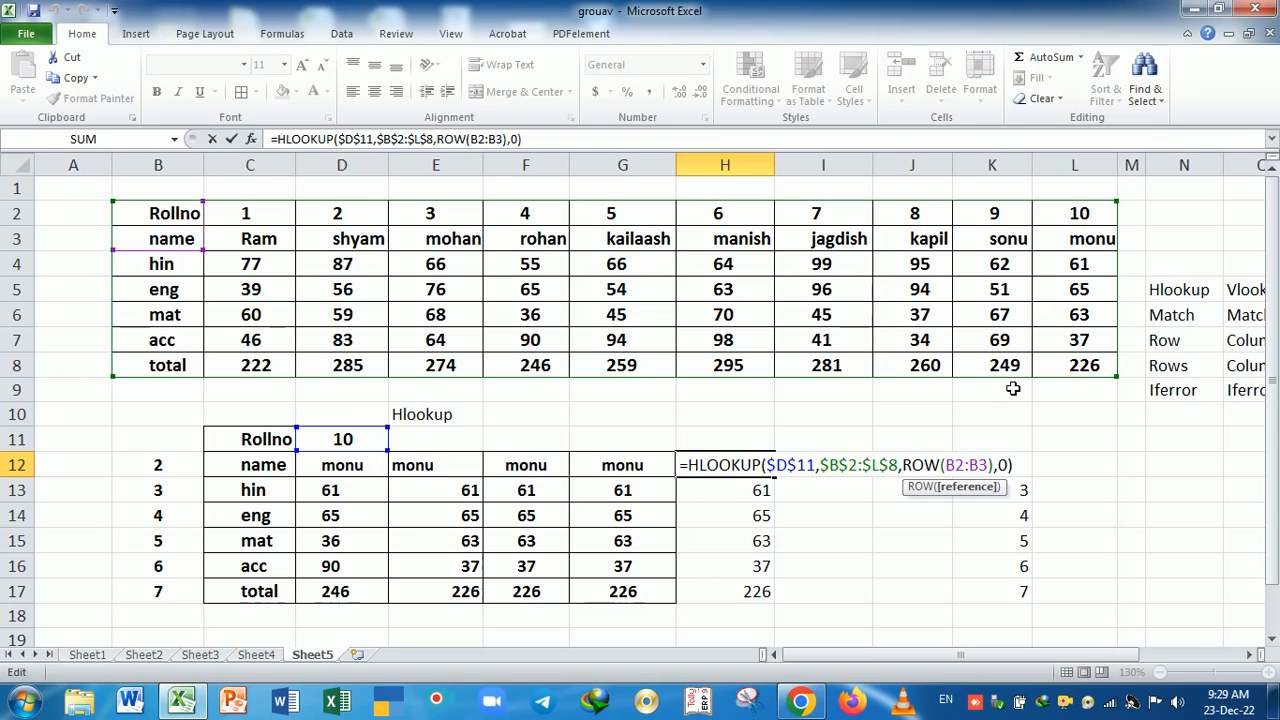
type("$")
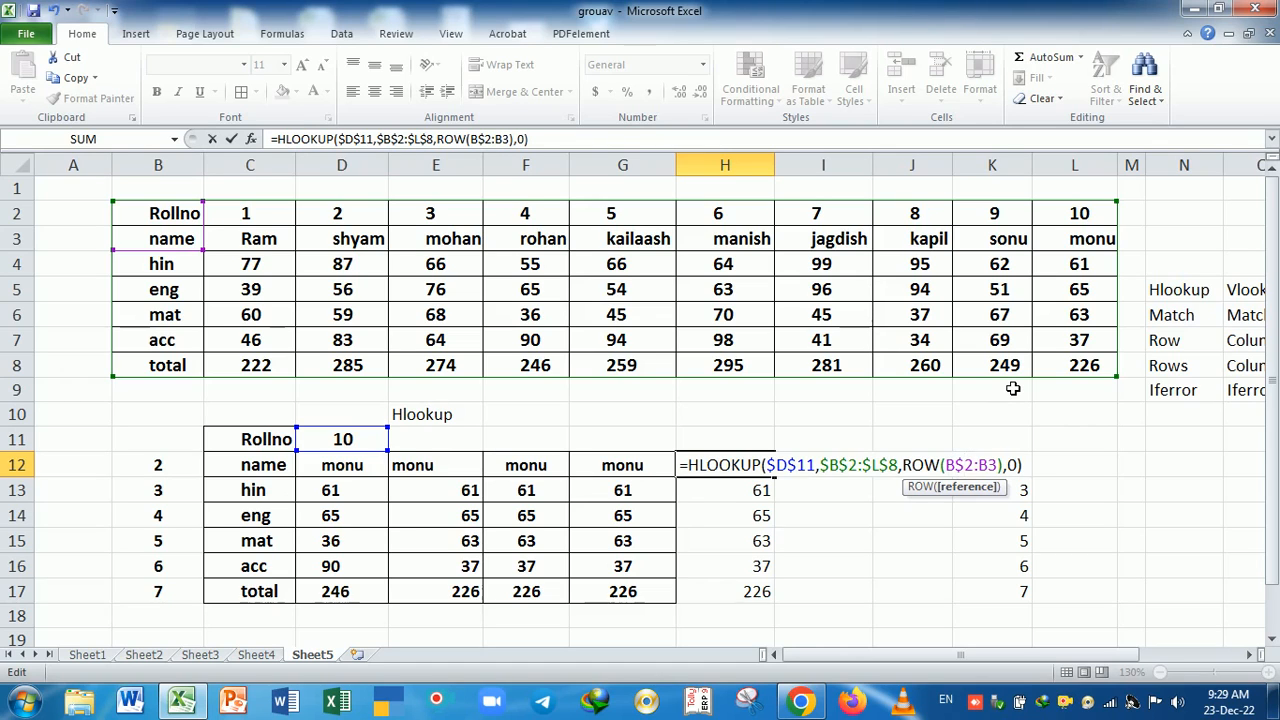
key("Return")
left_click(749, 464)
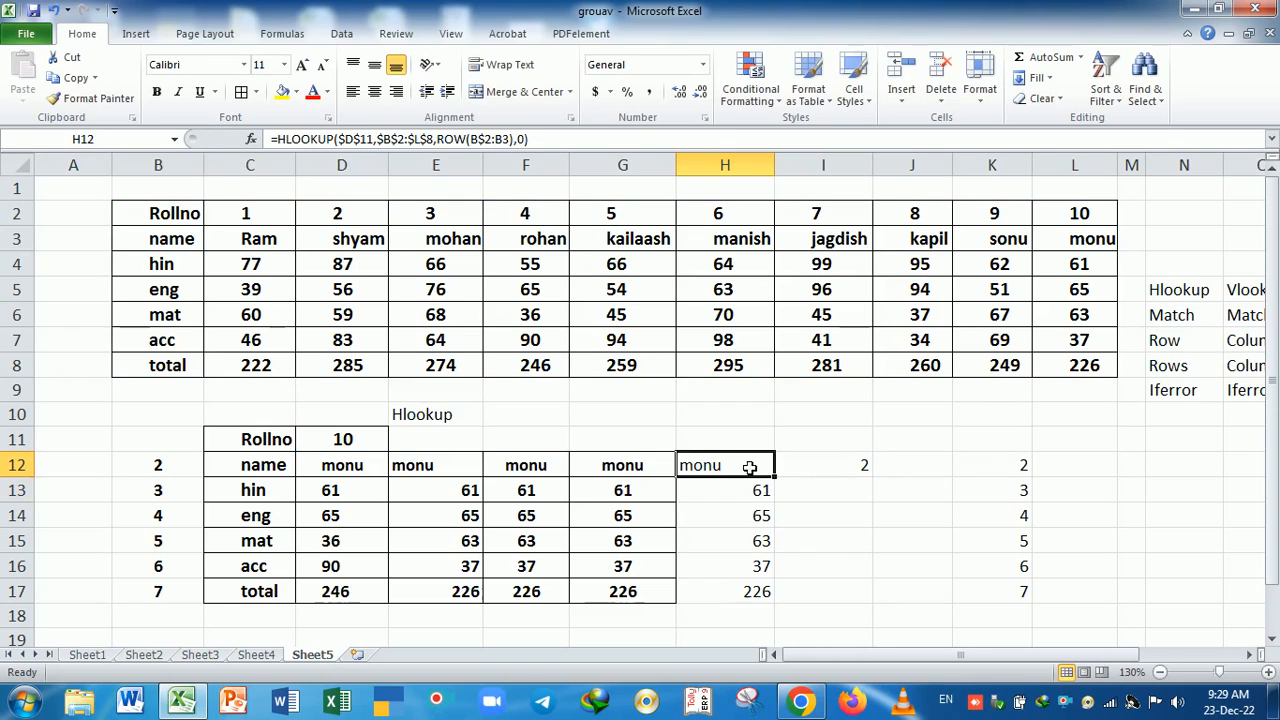
left_click_drag(775, 478, 772, 603)
key("ctrl+z")
Remove the ROW(B$2:B3) row index from the H12 formula.
double_click(755, 476)
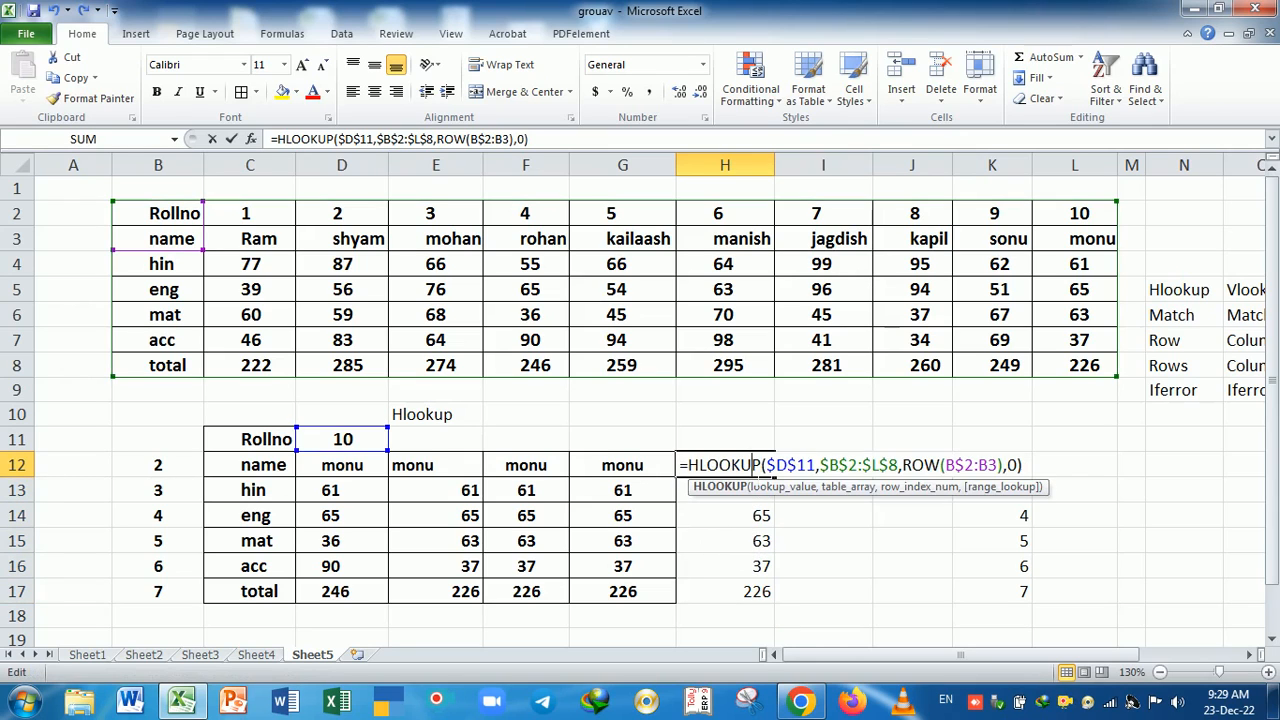
left_click(943, 465)
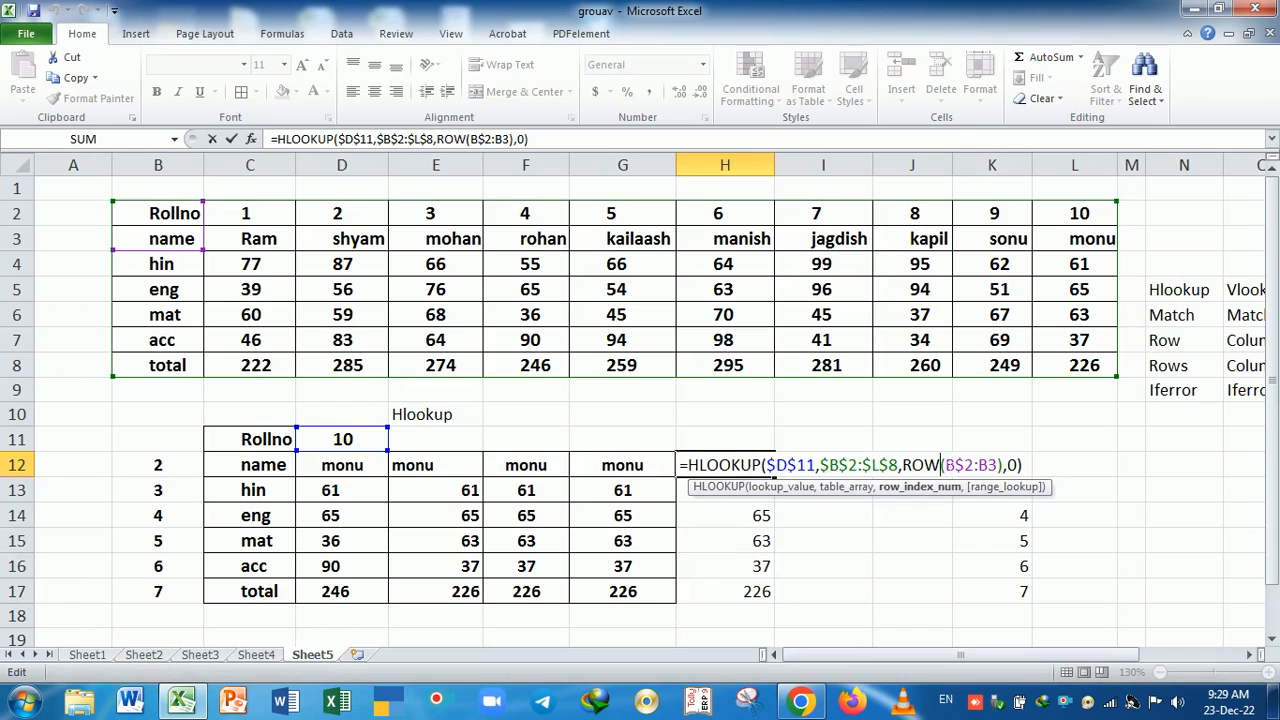
left_click(997, 465)
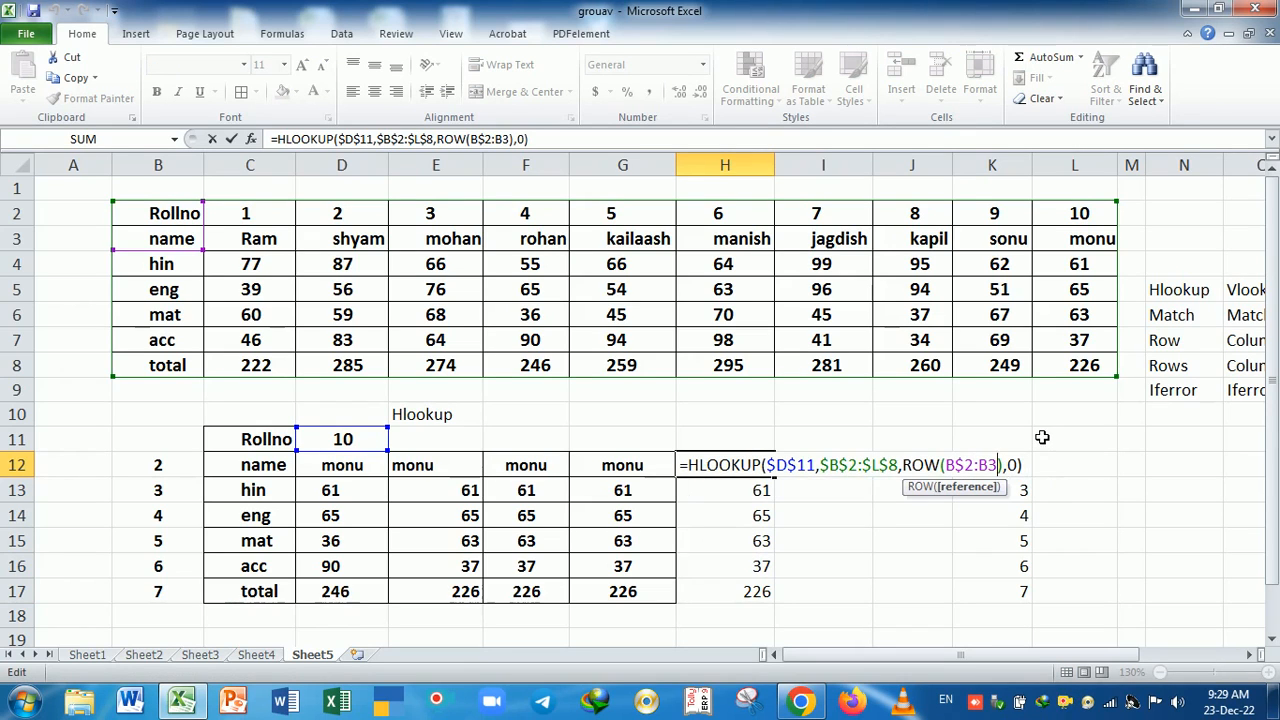
key("BackSpace")
key("BackSpace")
key("BackSpace")
key("BackSpace")
key("BackSpace")
key("BackSpace")
key("BackSpace")
key("BackSpace")
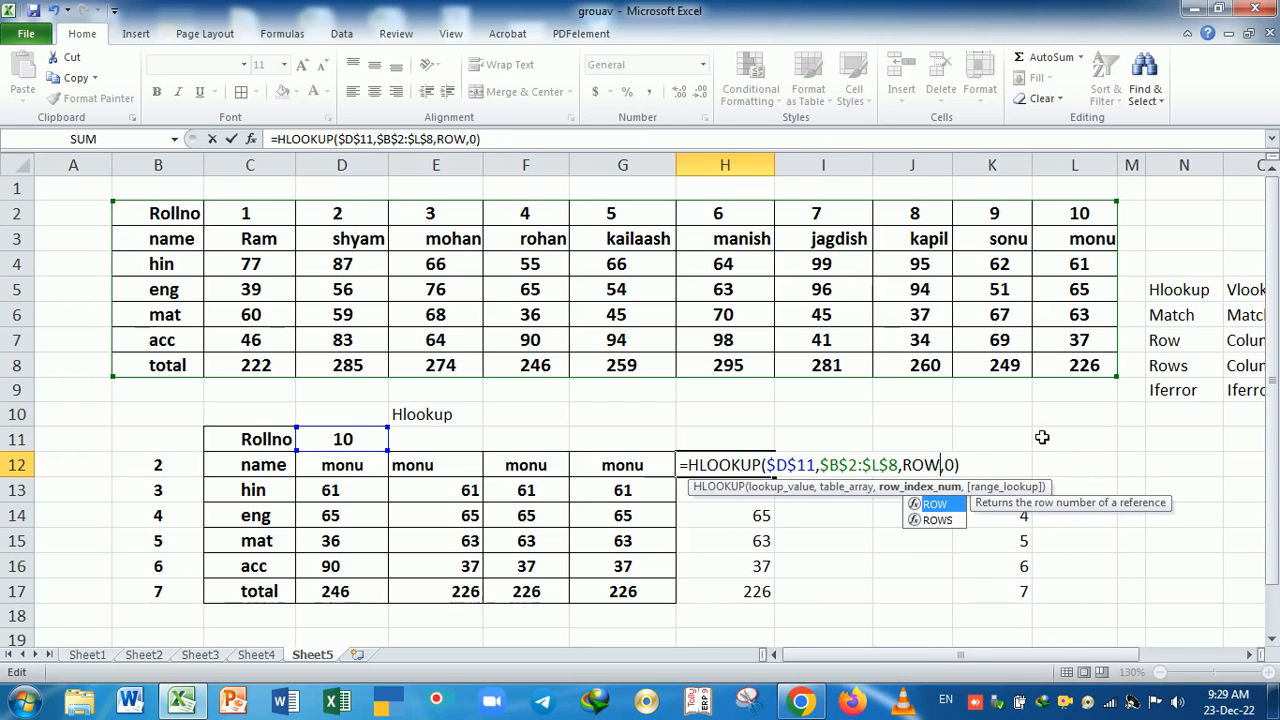
type("S(")
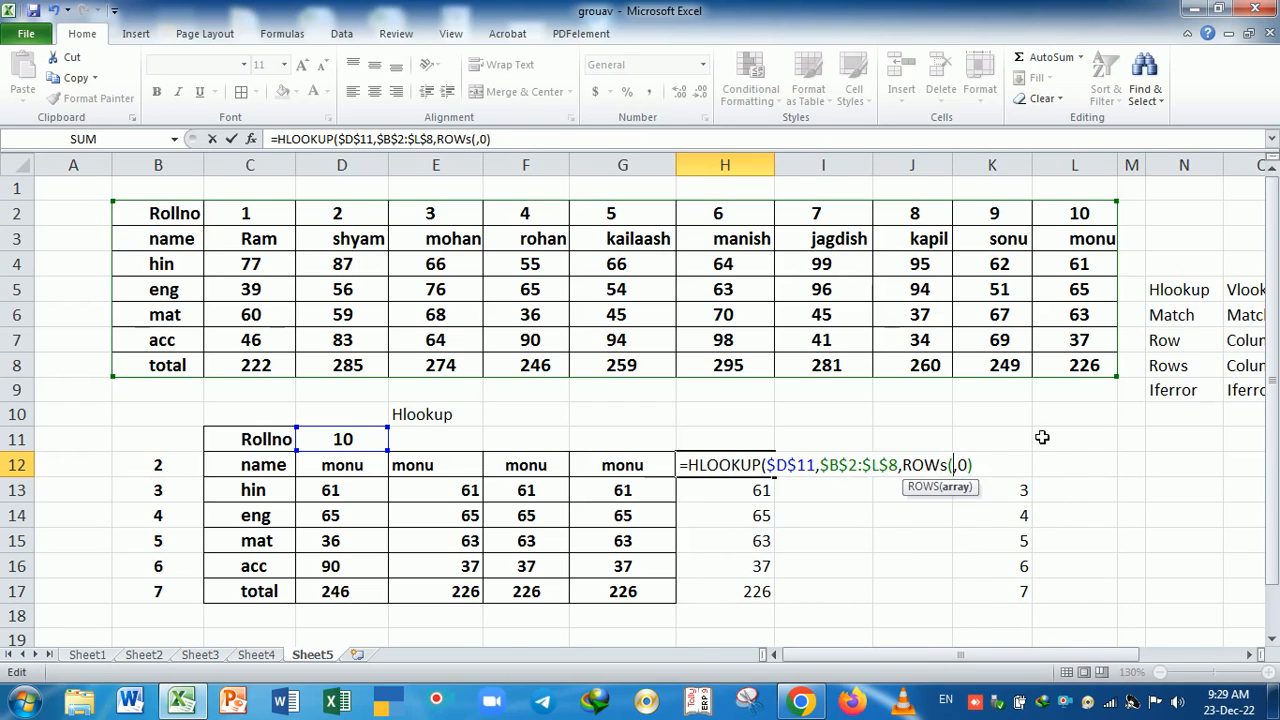
key("BackSpace")
key("BackSpace")
key("BackSpace")
key("BackSpace")
key("BackSpace")
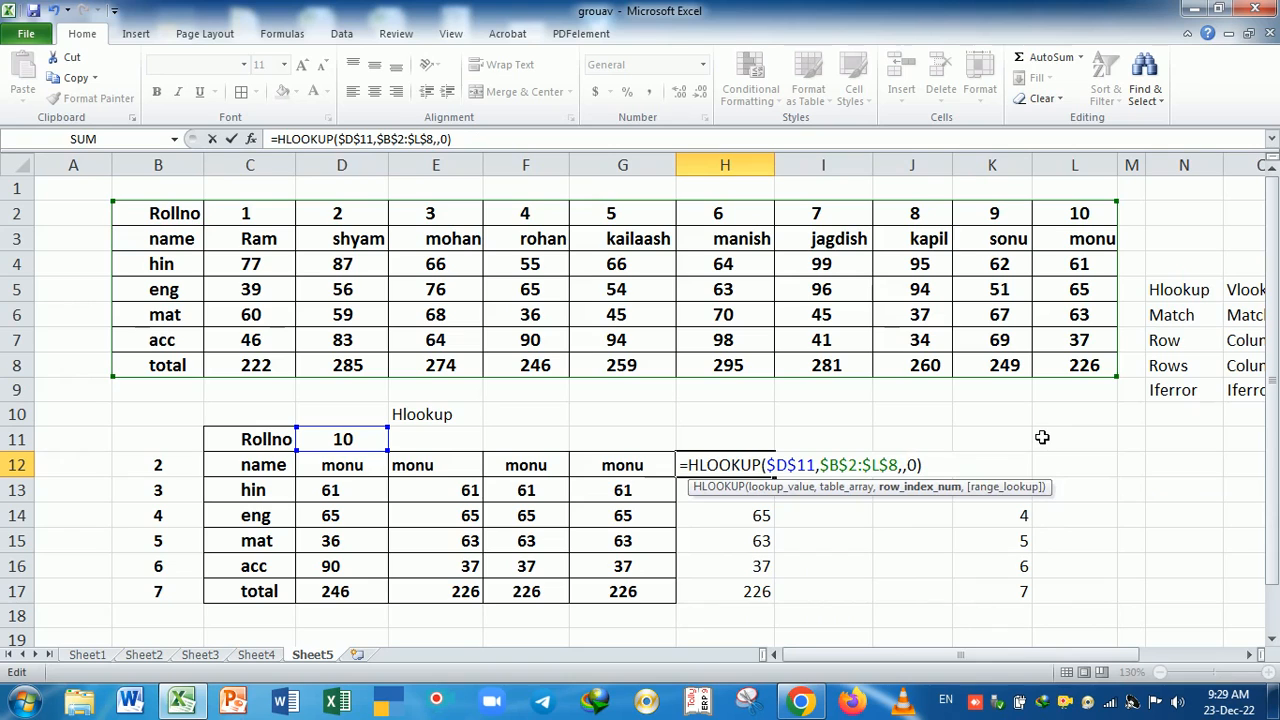
Insert the ROWS function as the row index in the H12 formula and close the Zoom Updater window.
type("rows")
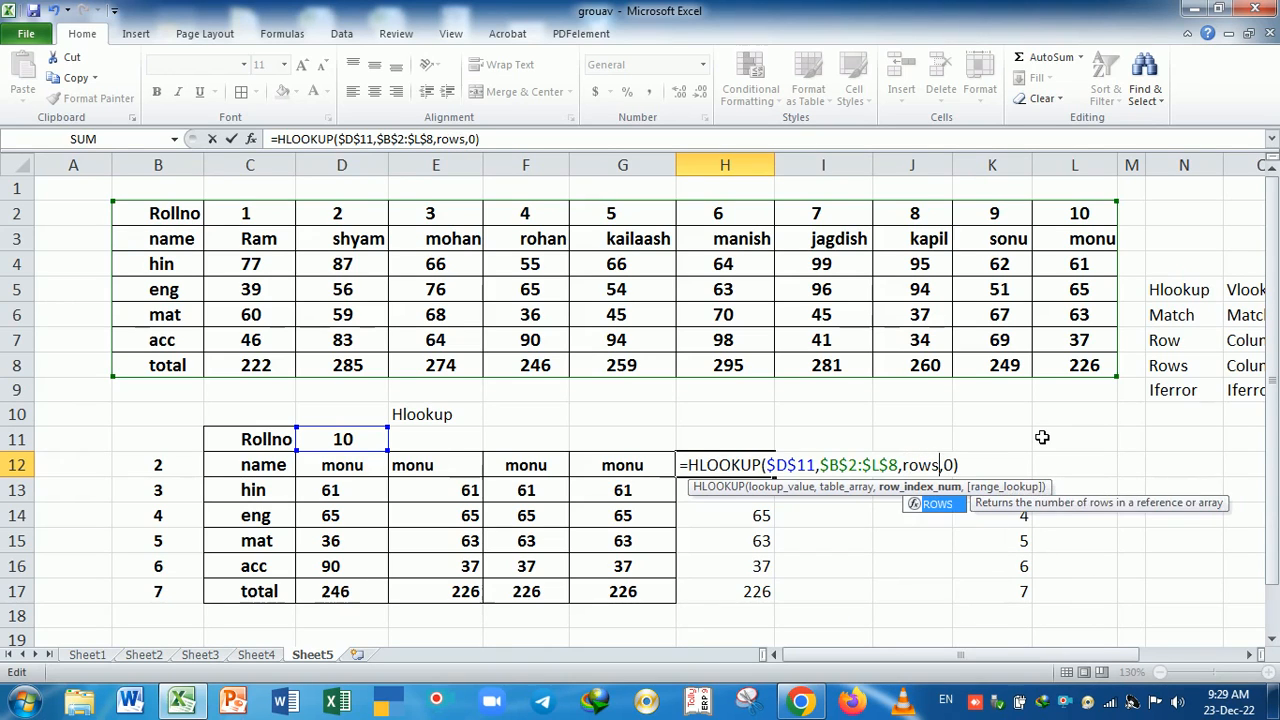
key("Return")
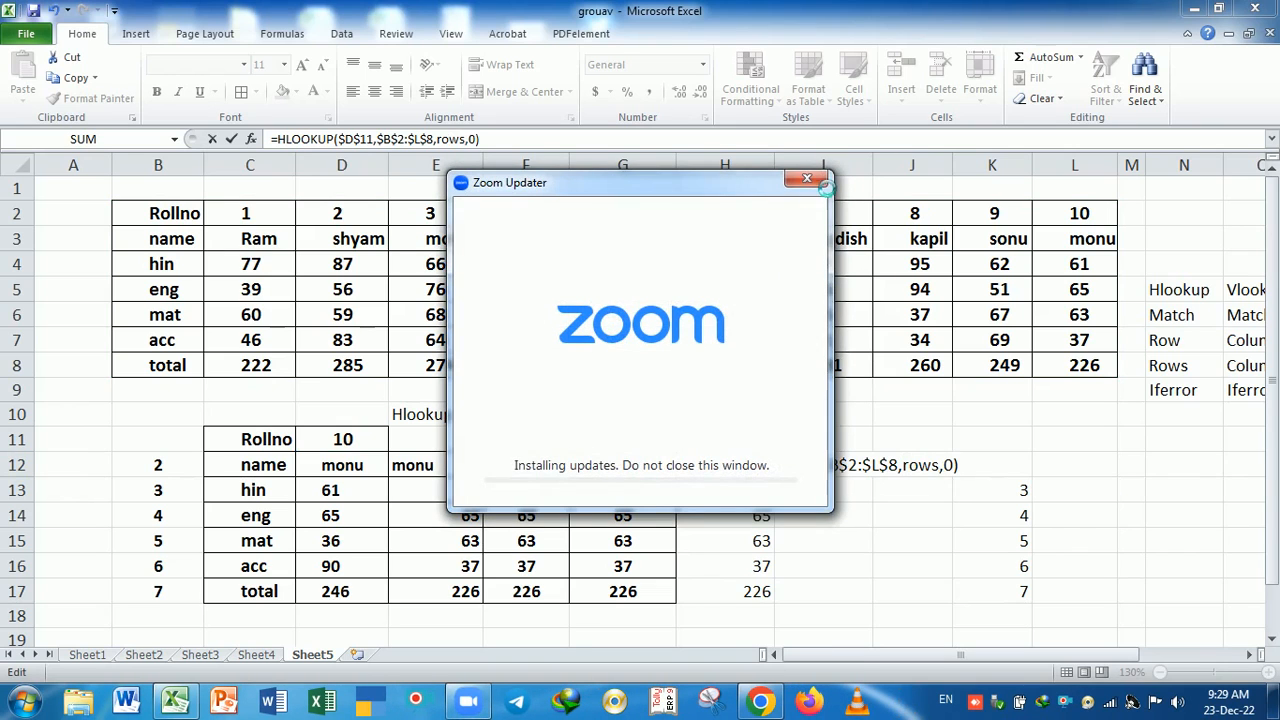
left_click(807, 181)
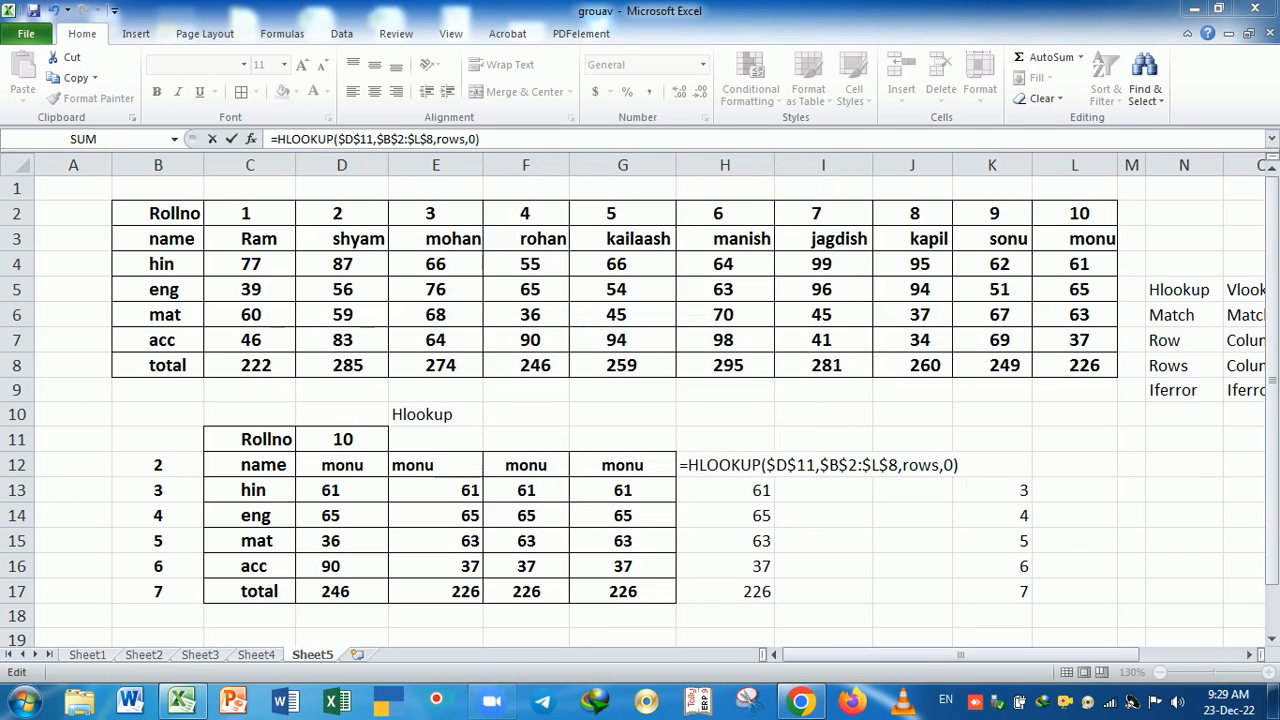
key("BackSpace")
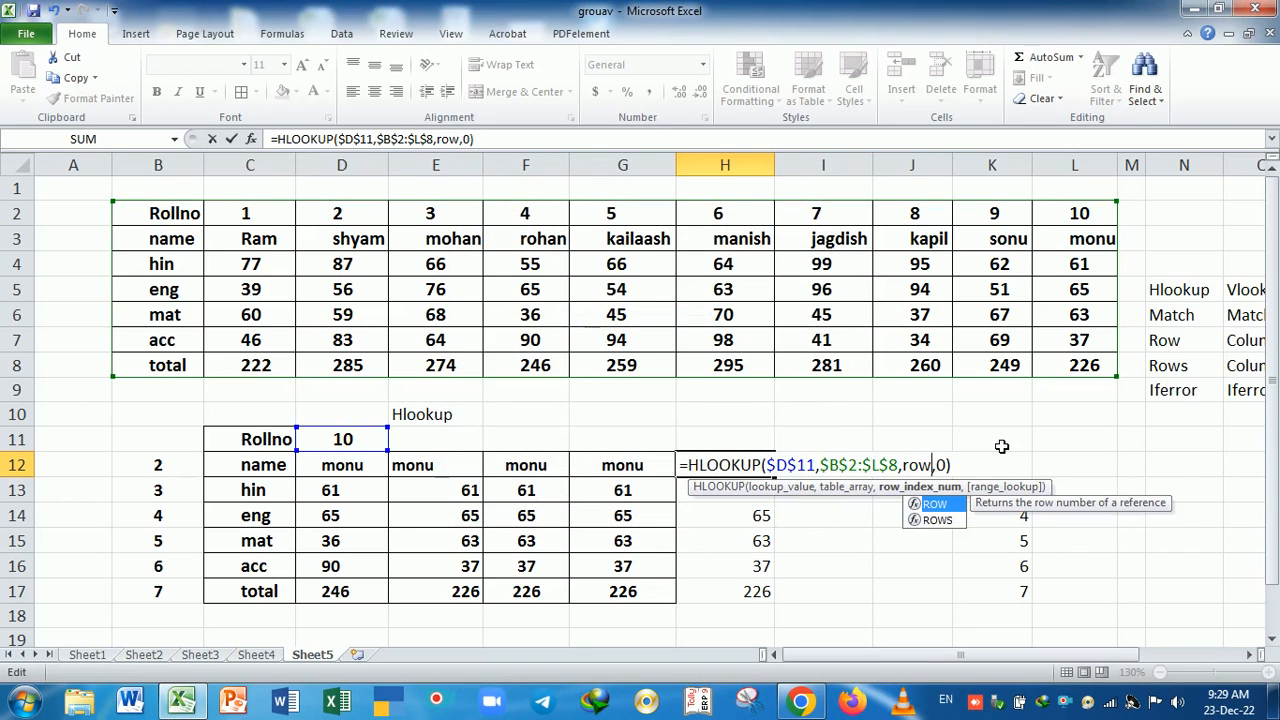
key("Down")
key("Tab")
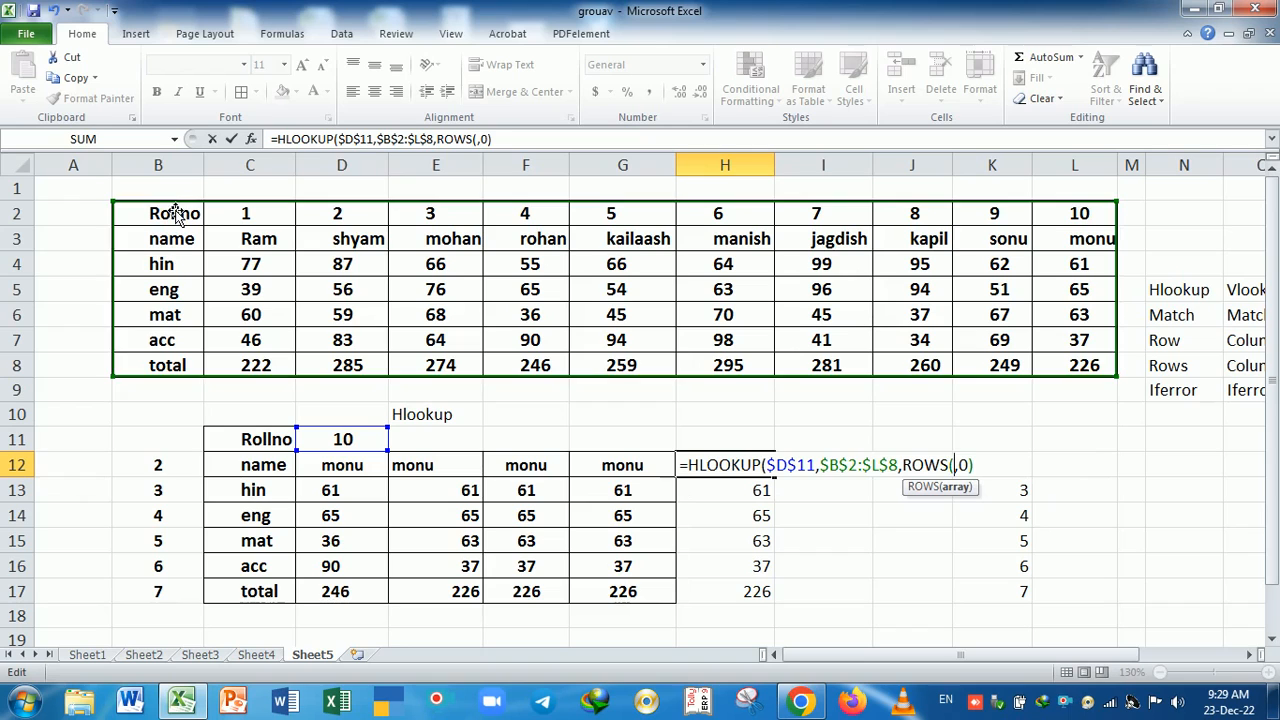
Complete the H12 row index as ROWS(B$2:B3) and fill the formula down to H17.
left_click_drag(176, 211, 174, 243)
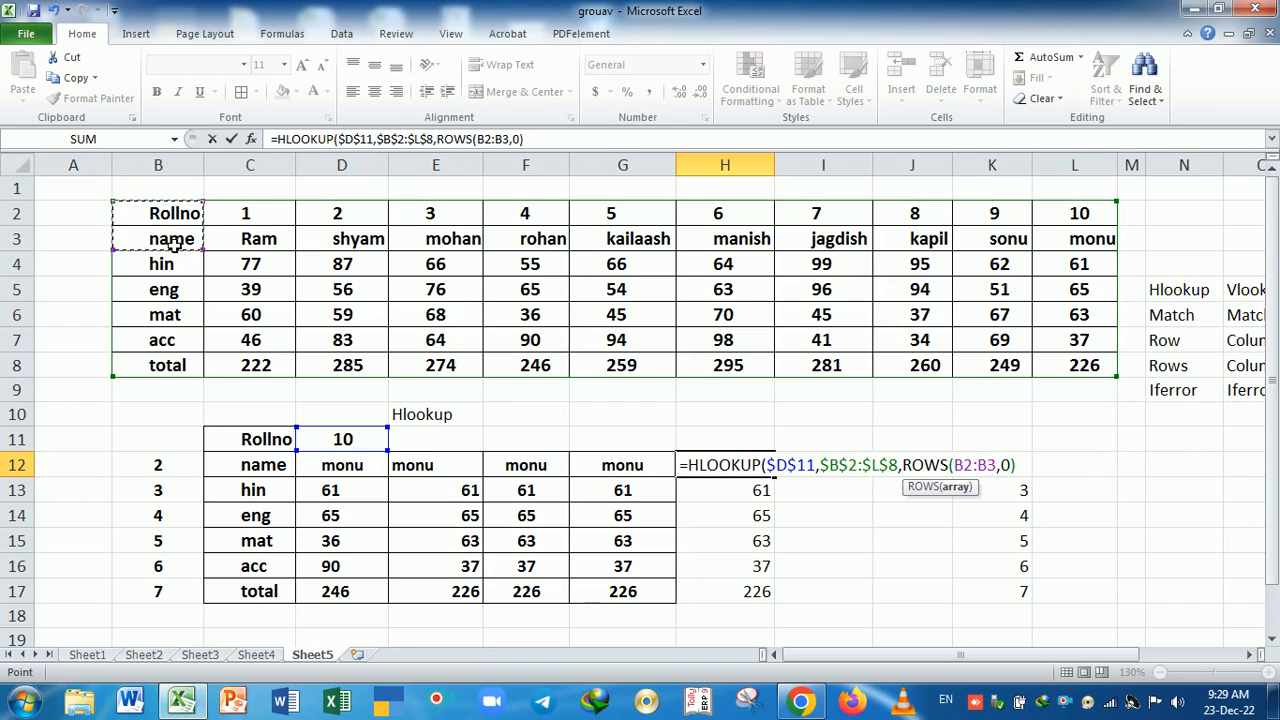
type(")")
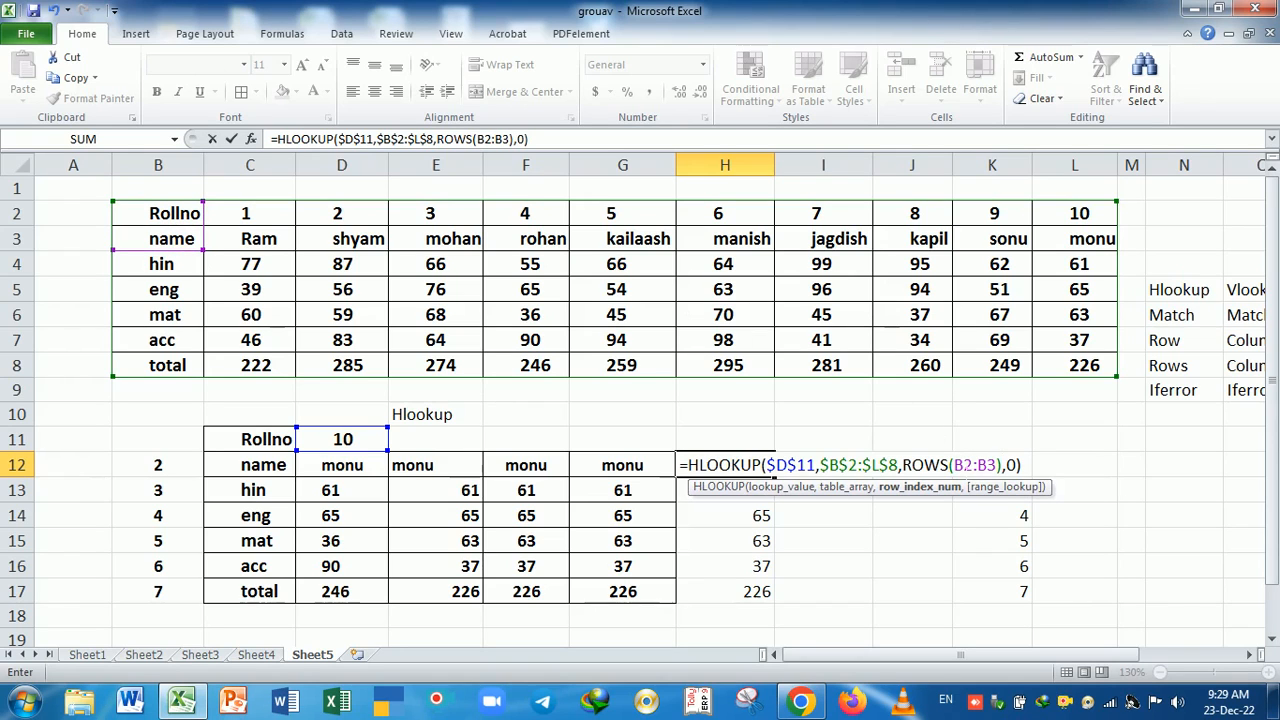
left_click(980, 453)
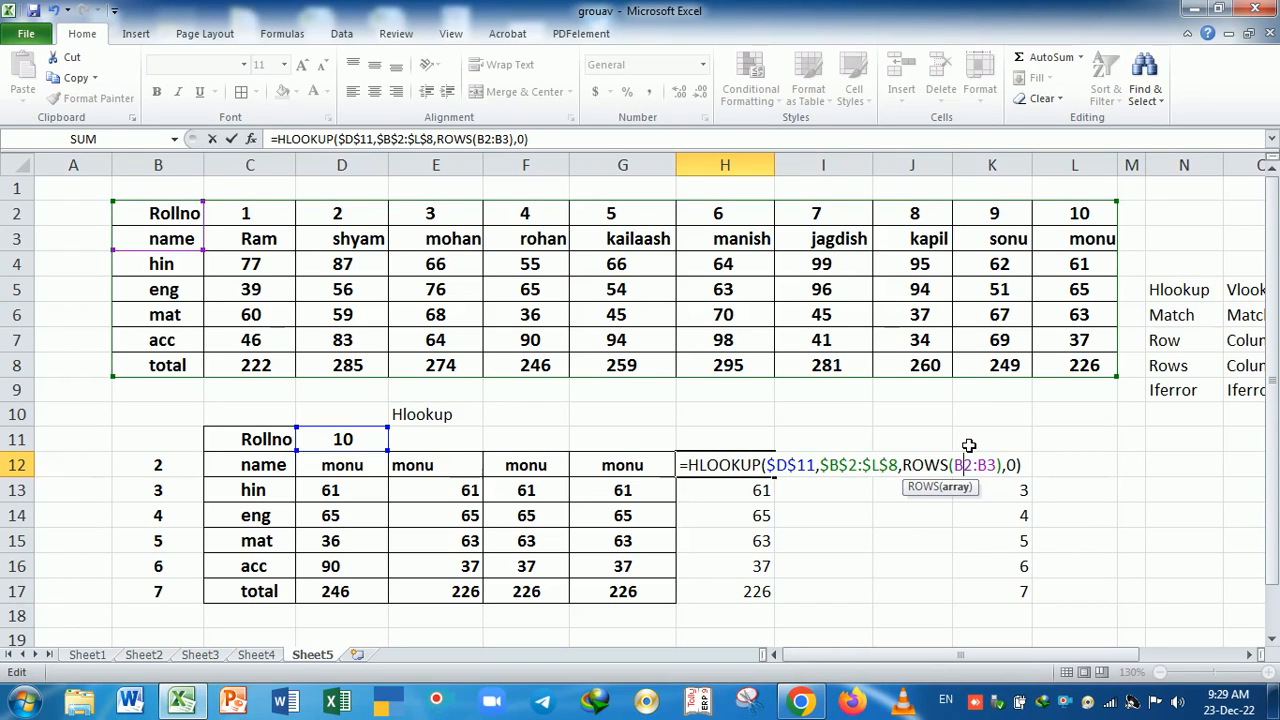
key("Return")
left_click(745, 469)
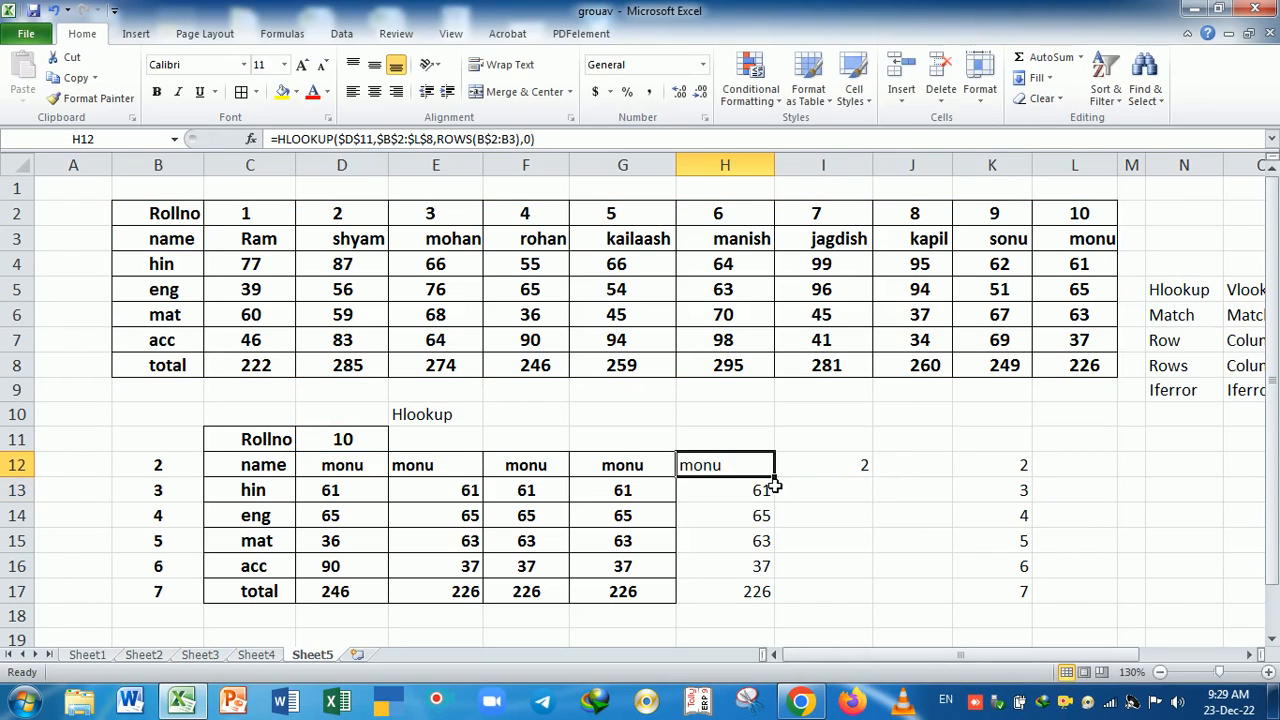
left_click_drag(776, 478, 780, 598)
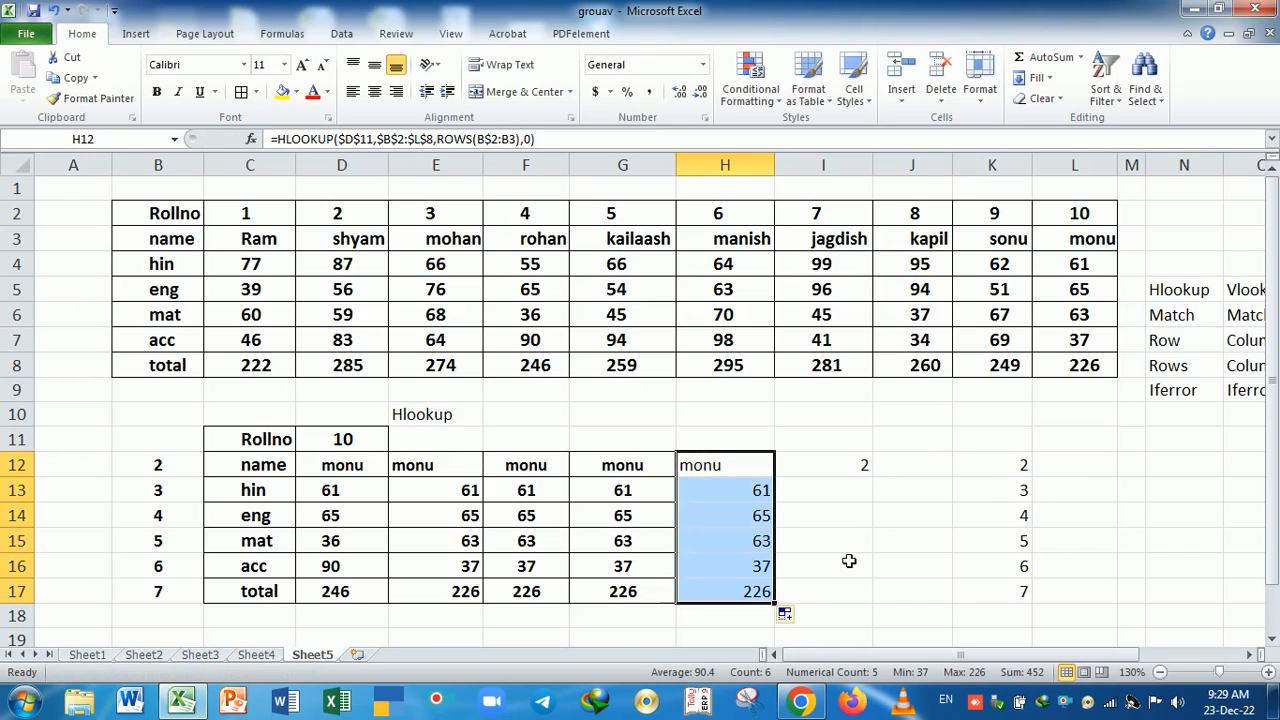
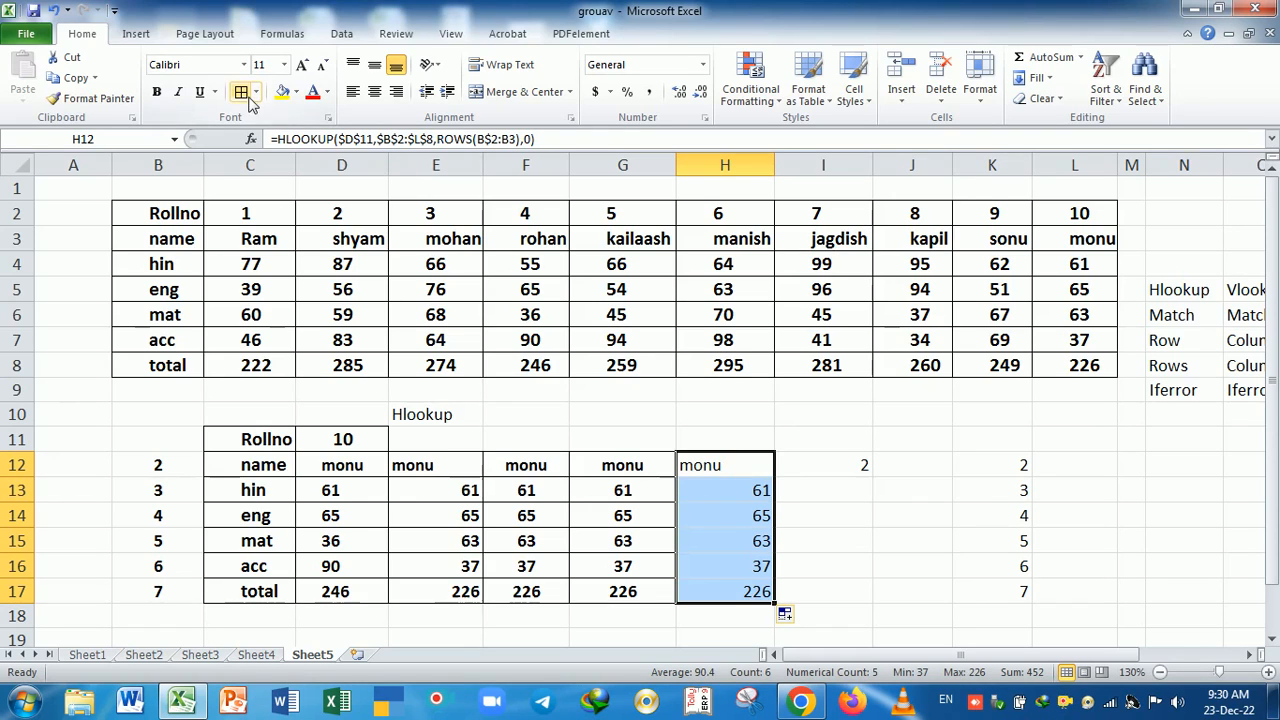
Format H12:H17 as bold and centred with cell borders.
left_click(375, 92)
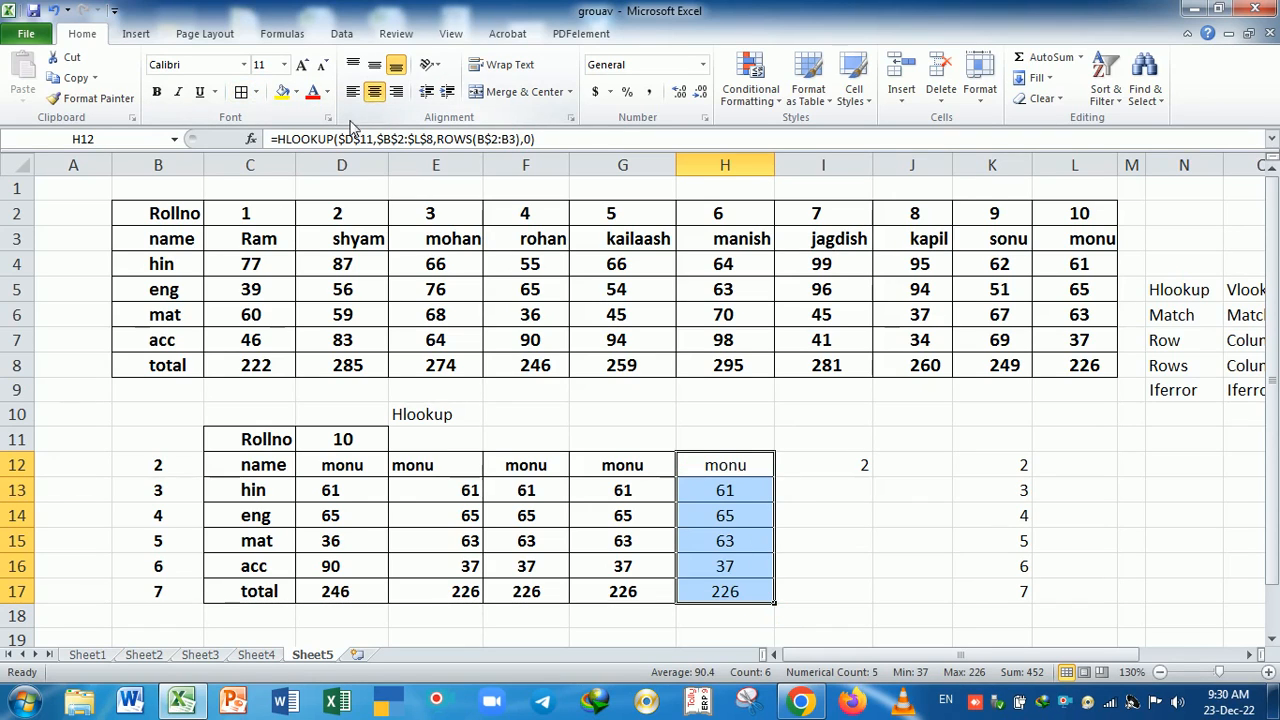
left_click(156, 92)
left_click(838, 545)
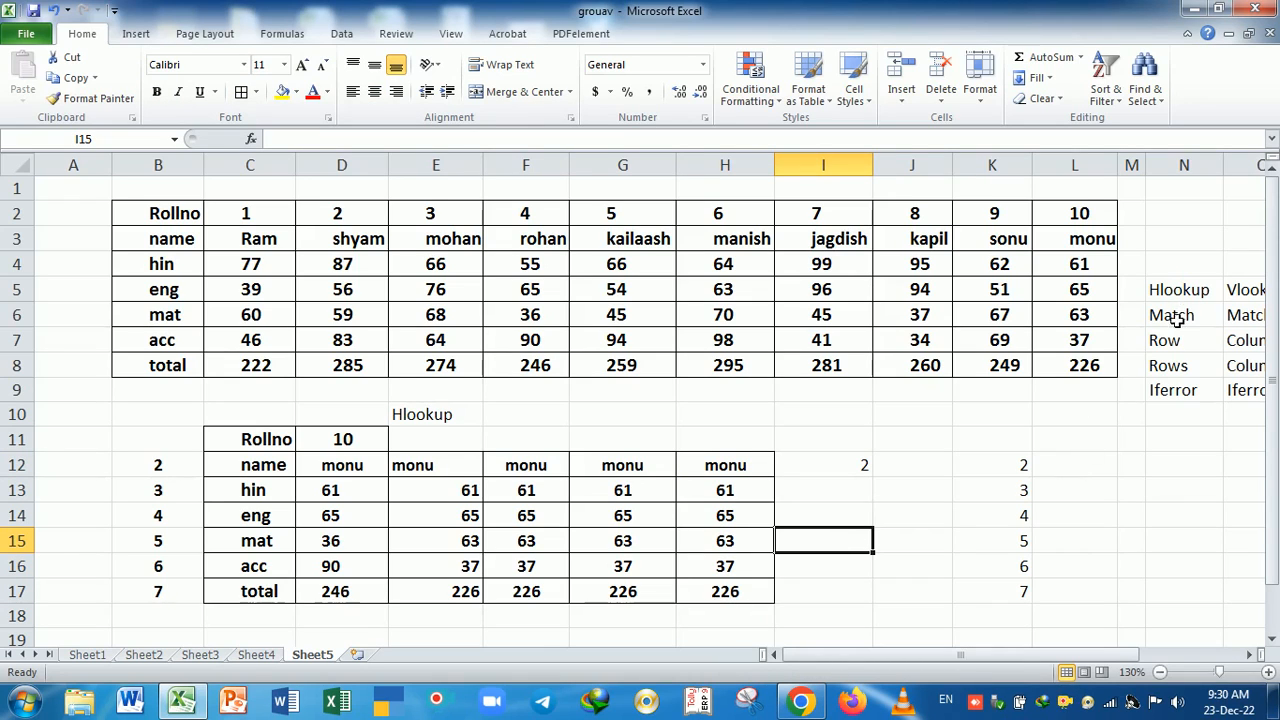
Widen column M and narrow column A.
left_click_drag(1150, 172, 1187, 172)
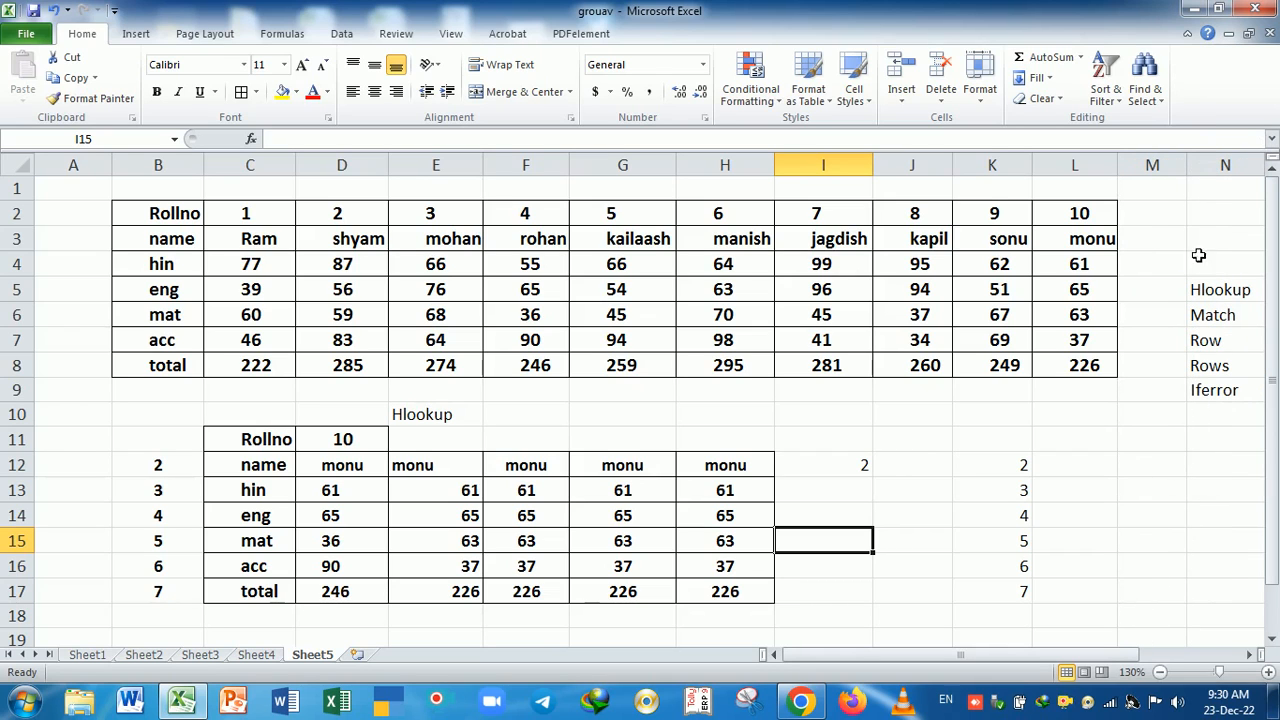
left_click_drag(112, 168, 64, 170)
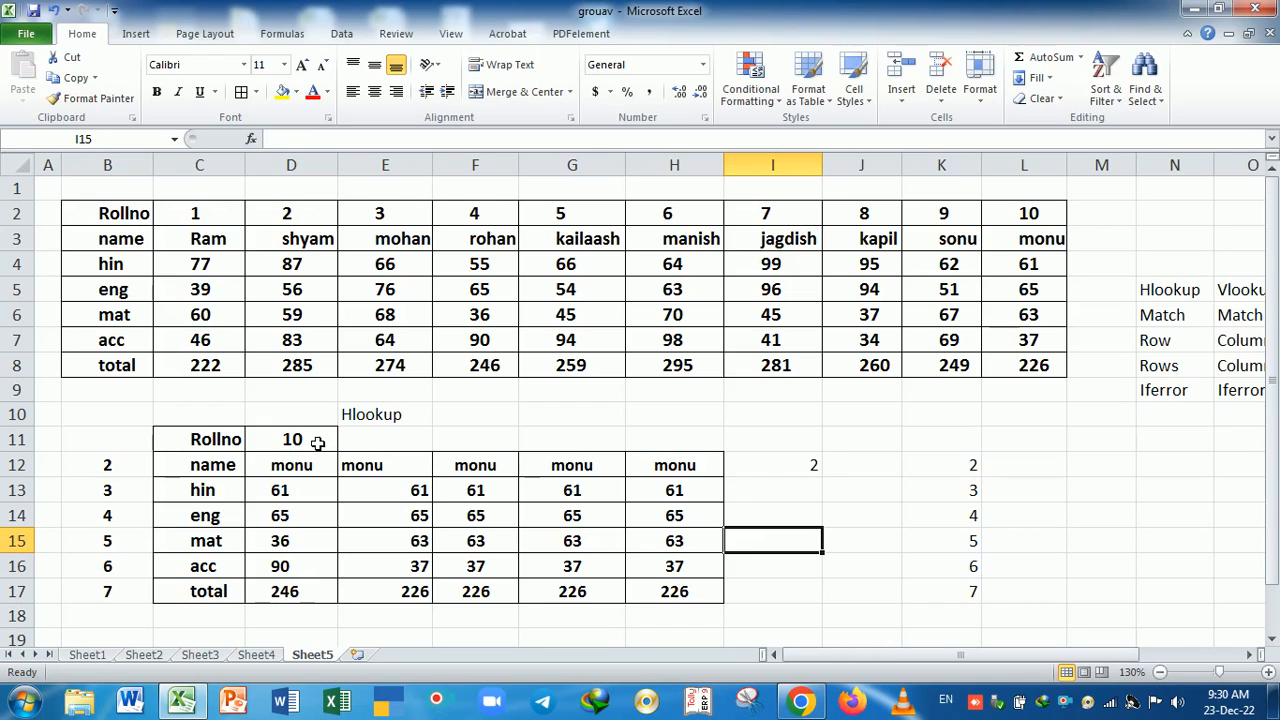
Start a new student record in column M with roll number 11 in M2 and the student's name in M3.
left_click(1116, 218)
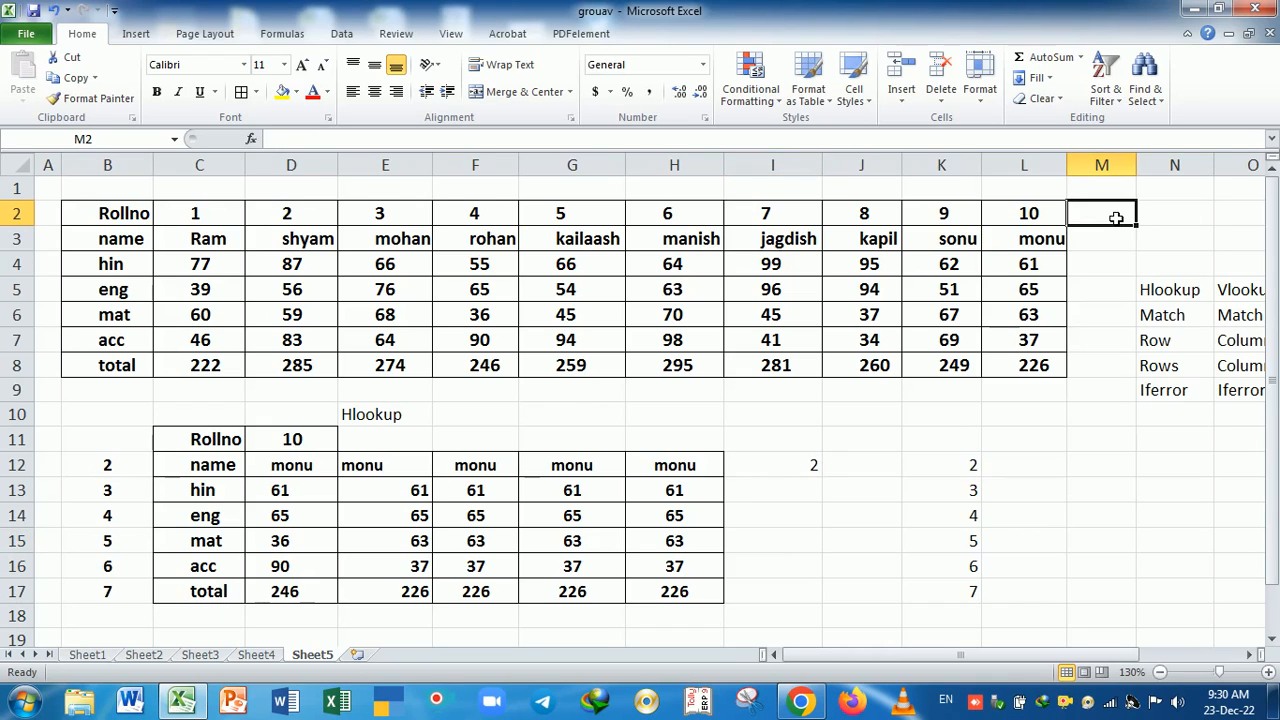
type("11")
key("Return")
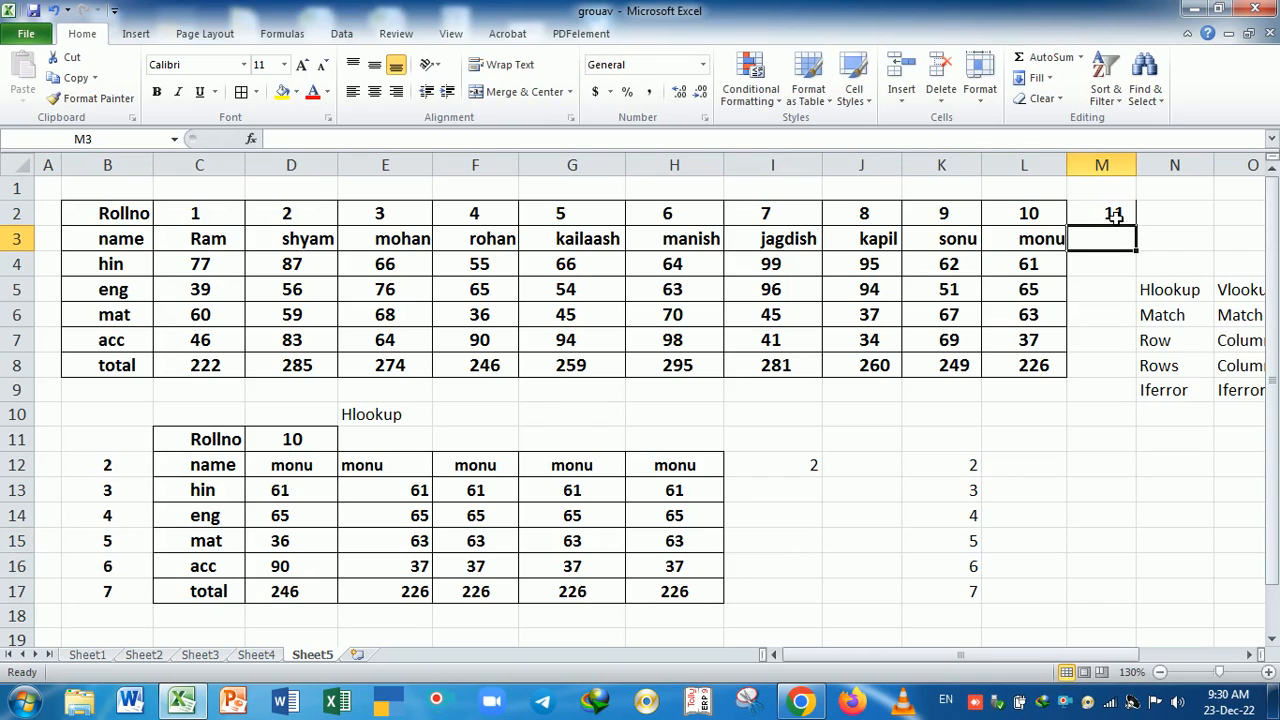
type("Hit")
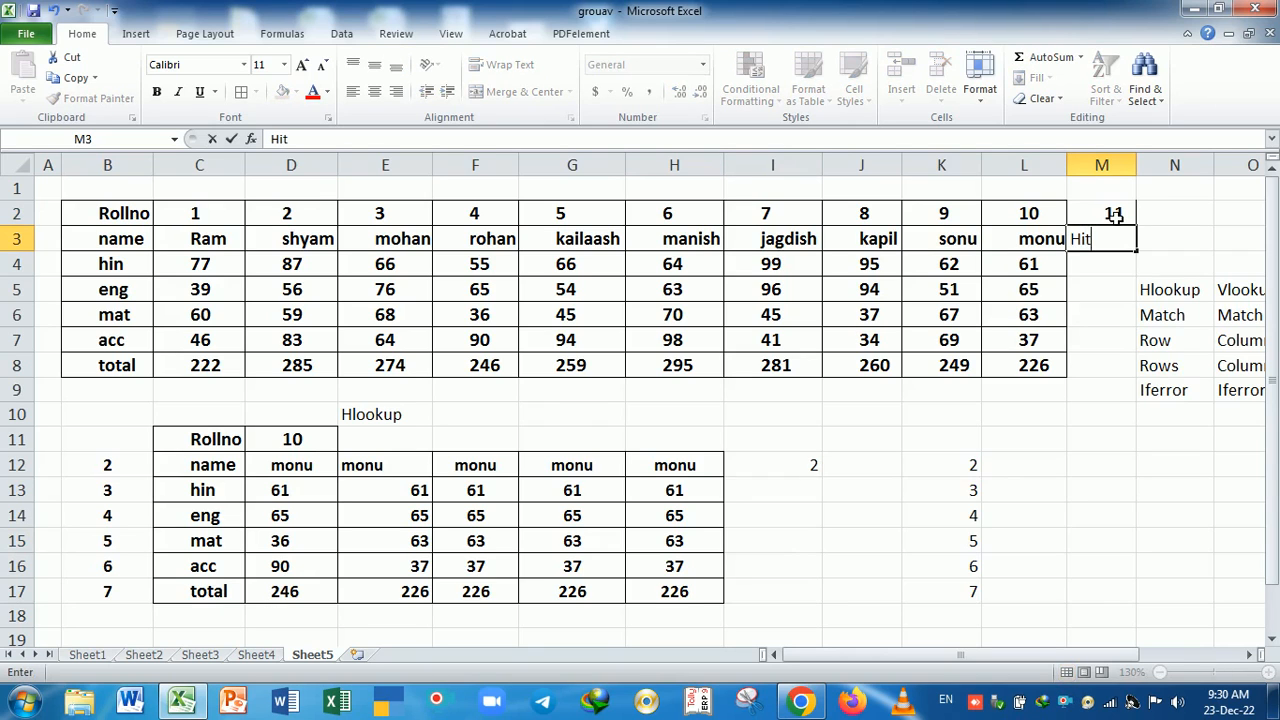
type("es")
key("BackSpace")
type("esh")
key("Return")
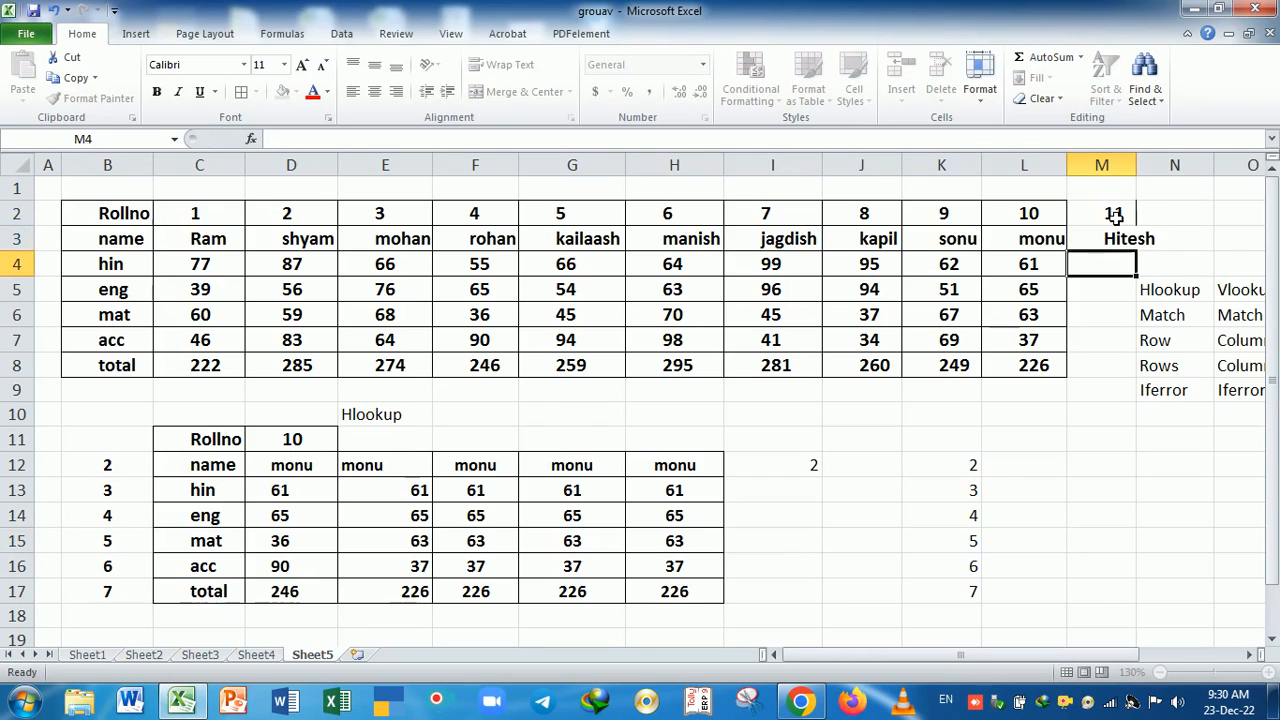
Enter the marks 20, 50, 50 and 50 in M4:M7 and the total 60 in M8.
type("20")
key("Return")
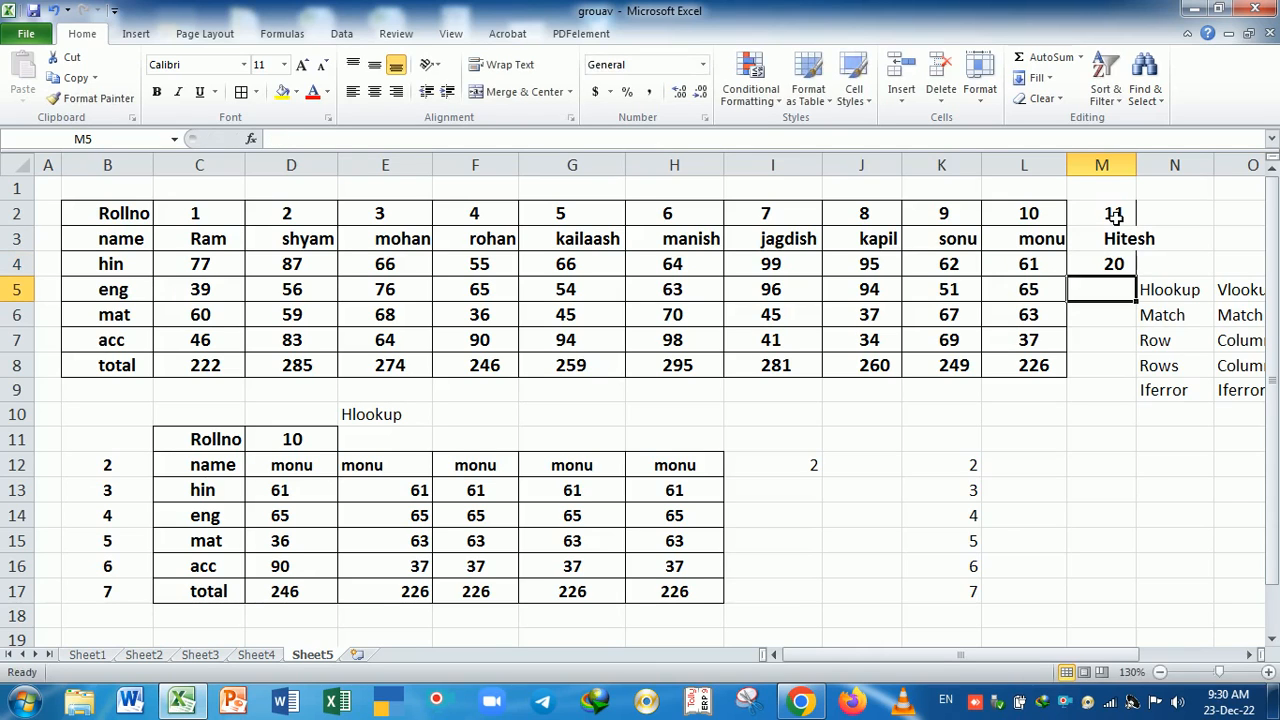
type("50")
key("Return")
type("50")
key("Return")
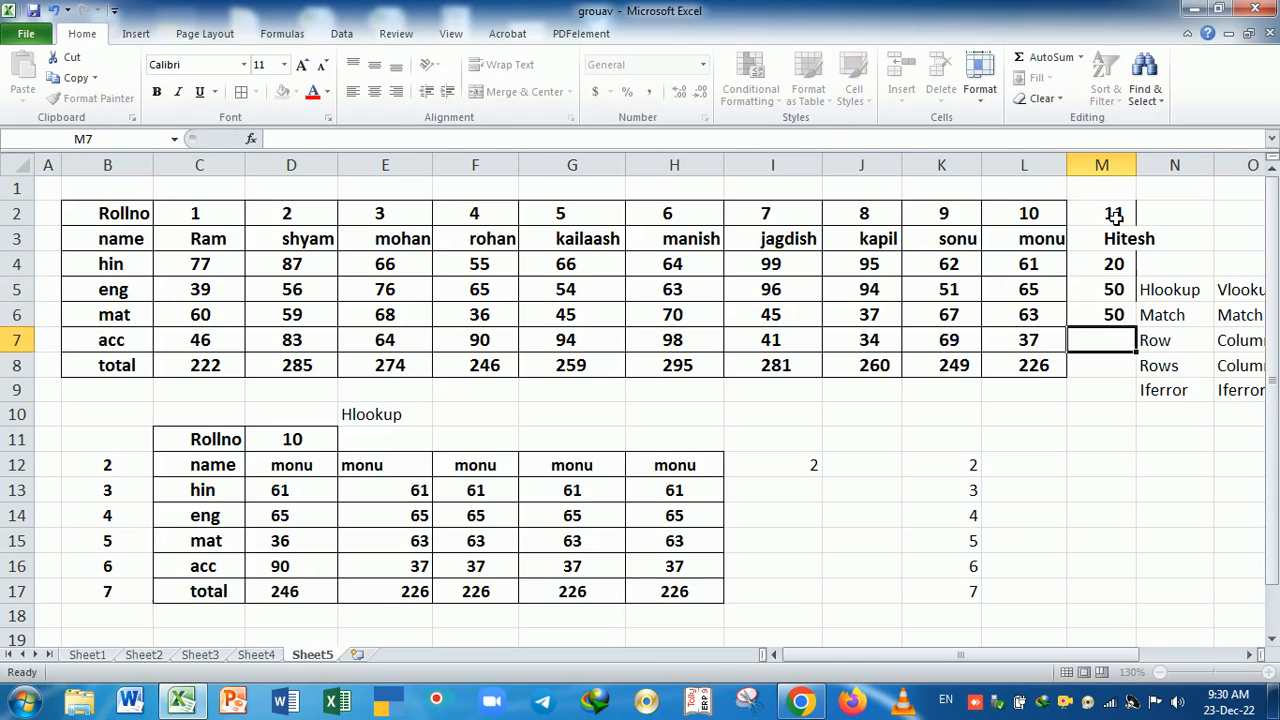
type("50")
key("Return")
type("60")
key("Return")
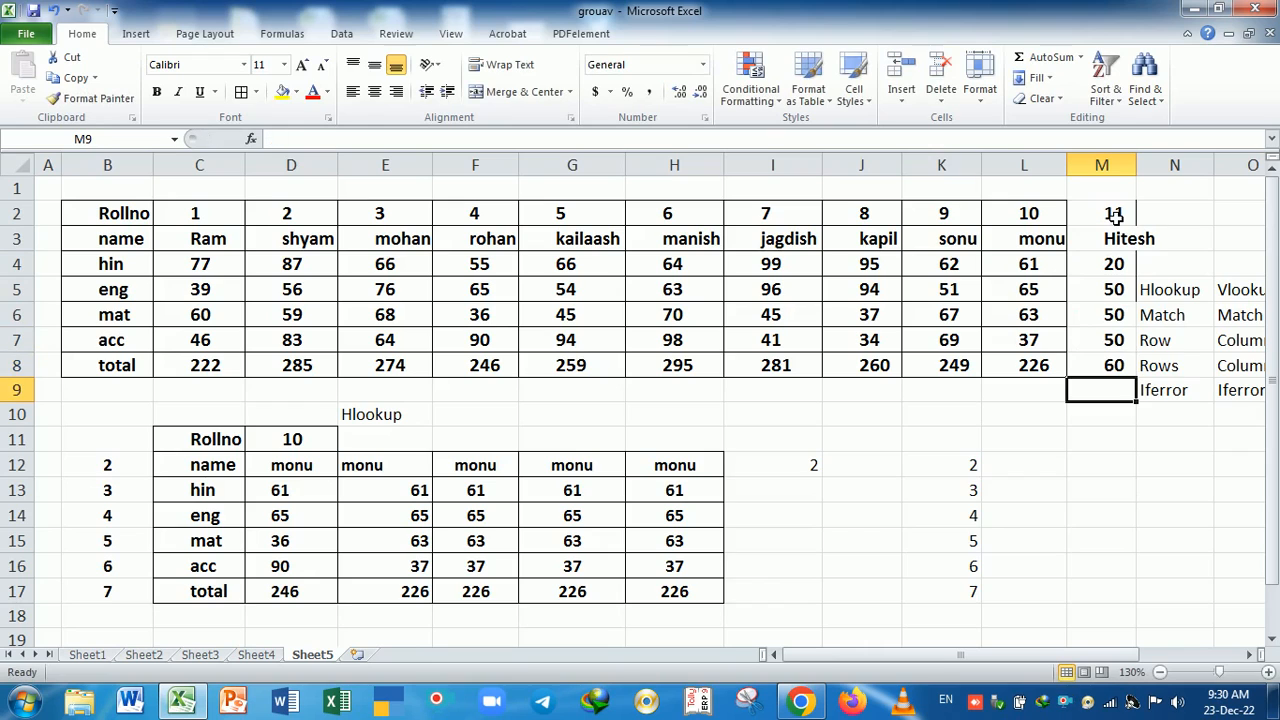
Widen column M to fit the new name and narrow columns N, A, C, D and E.
left_click_drag(1137, 165, 1161, 165)
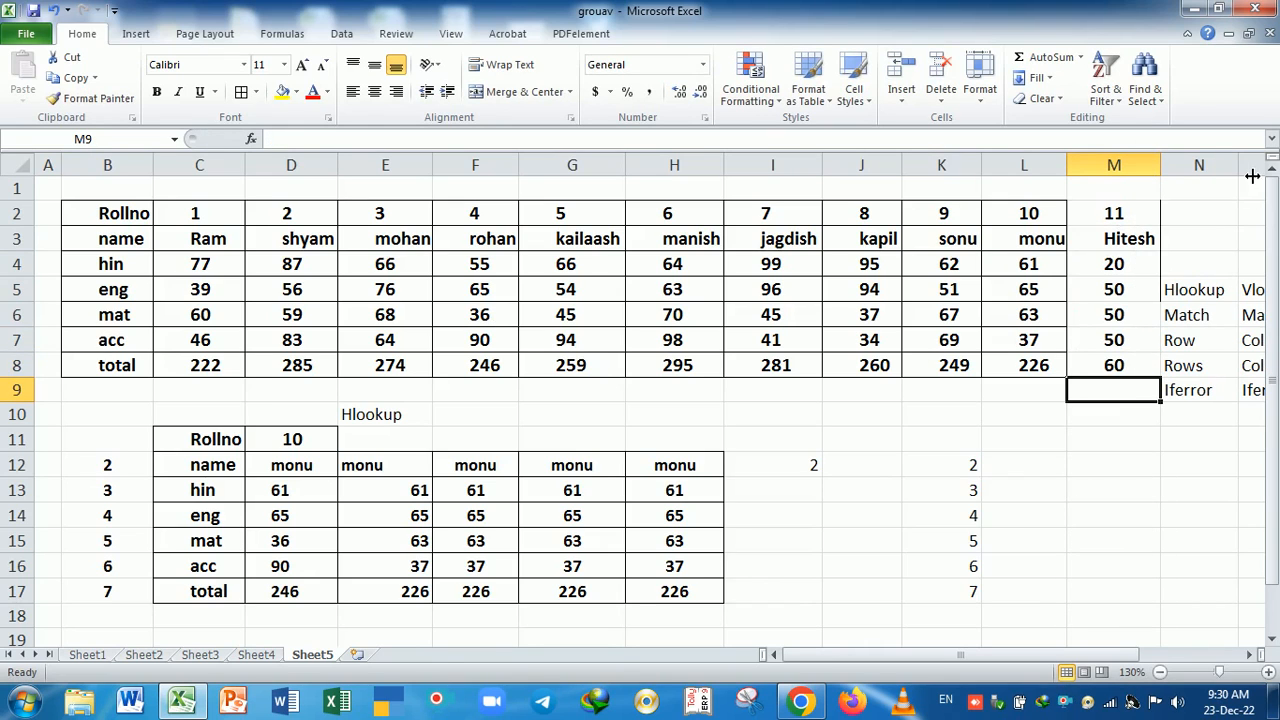
left_click_drag(1238, 165, 1231, 165)
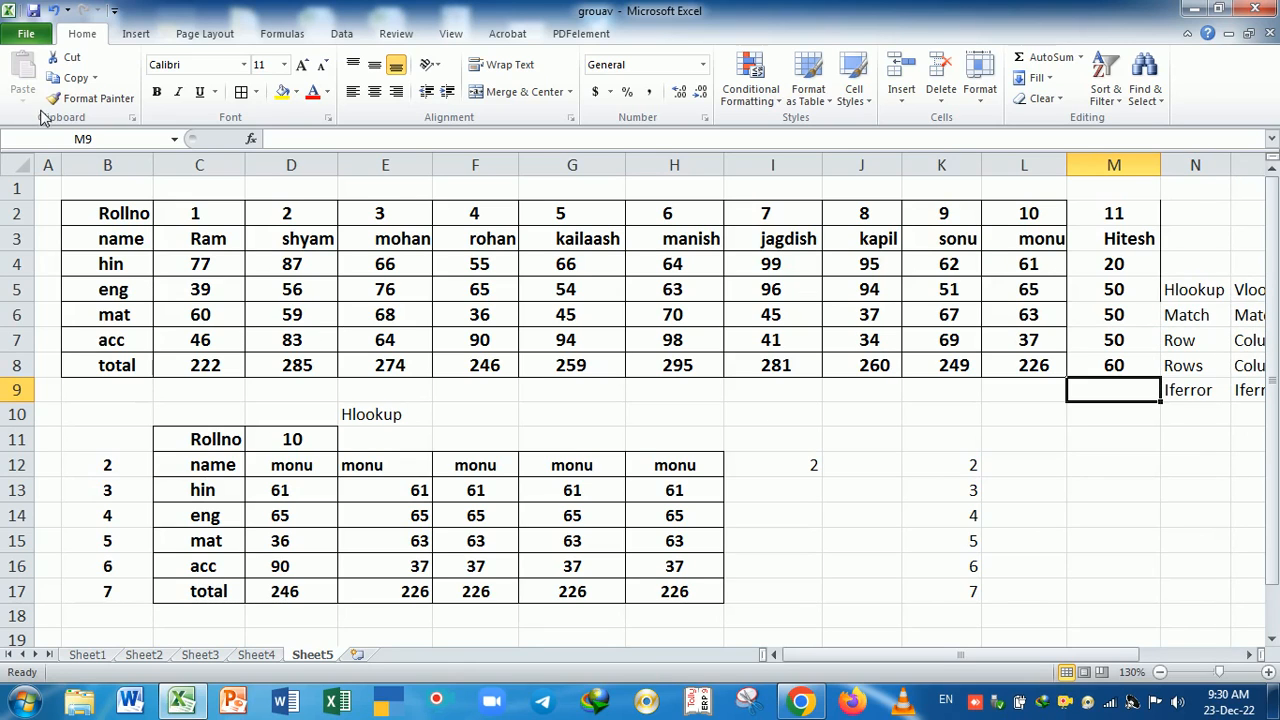
left_click_drag(63, 165, 49, 170)
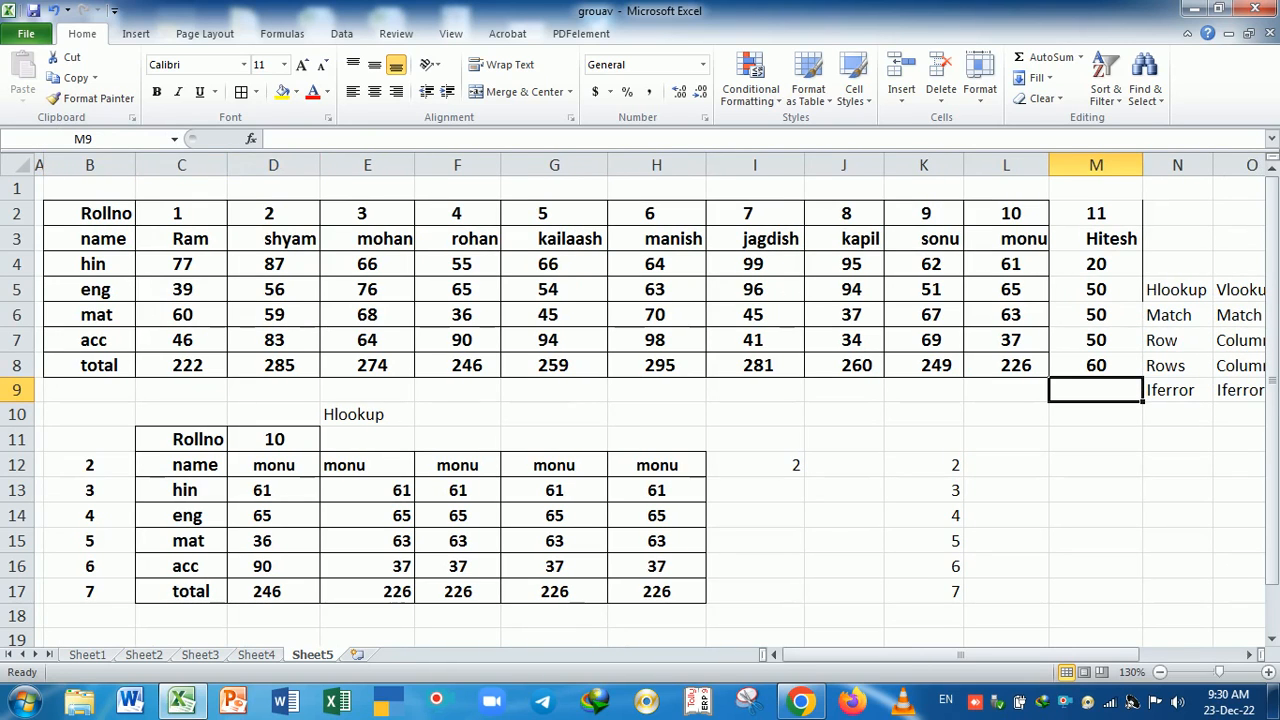
left_click_drag(228, 166, 216, 166)
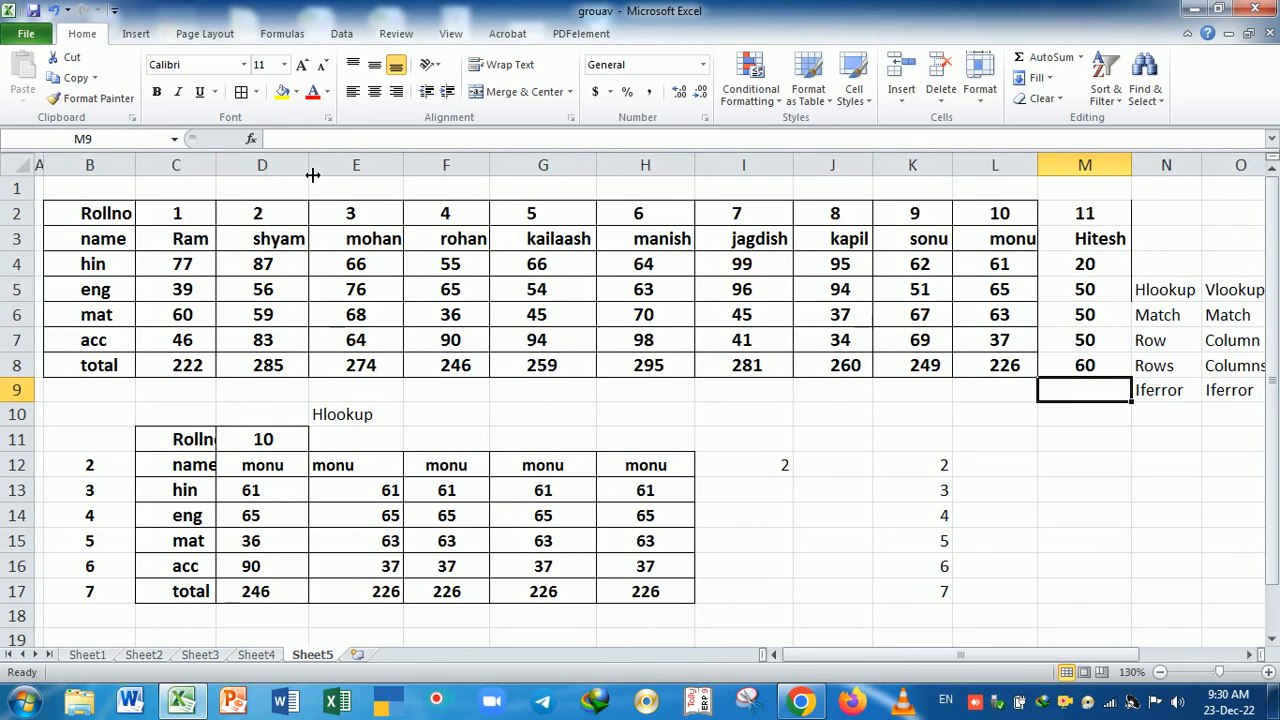
left_click_drag(309, 172, 294, 172)
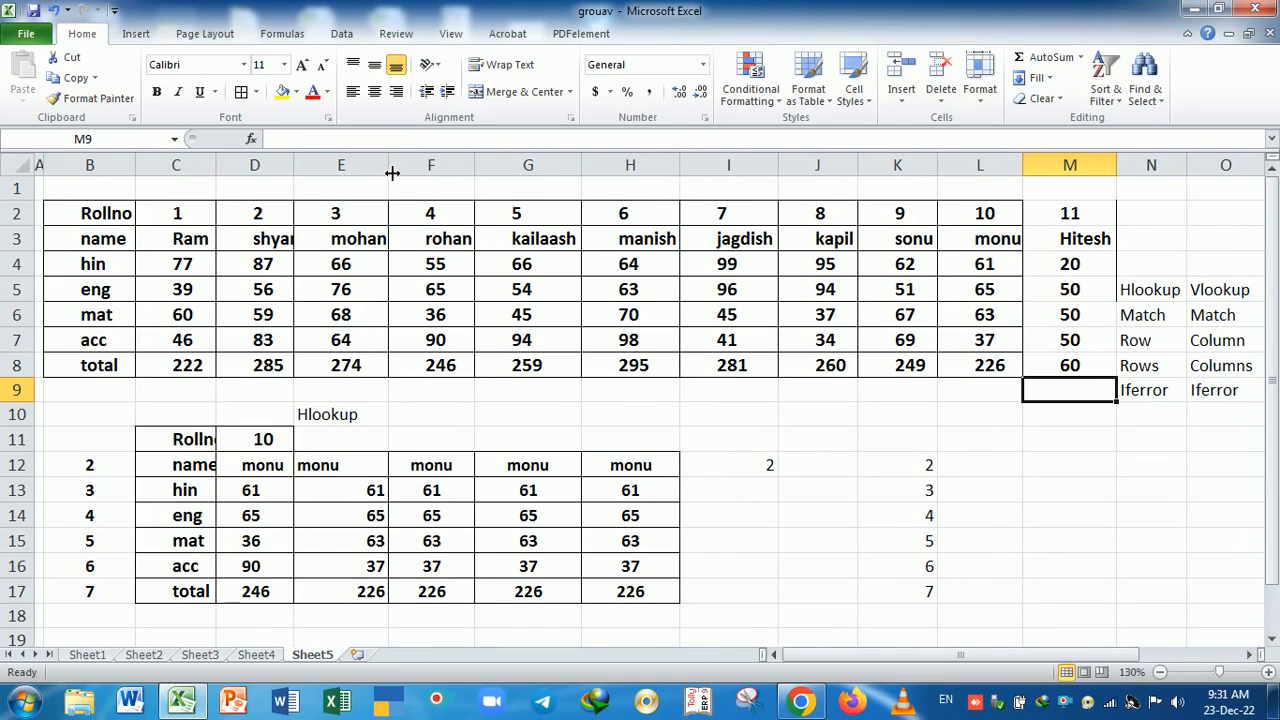
left_click_drag(392, 172, 381, 170)
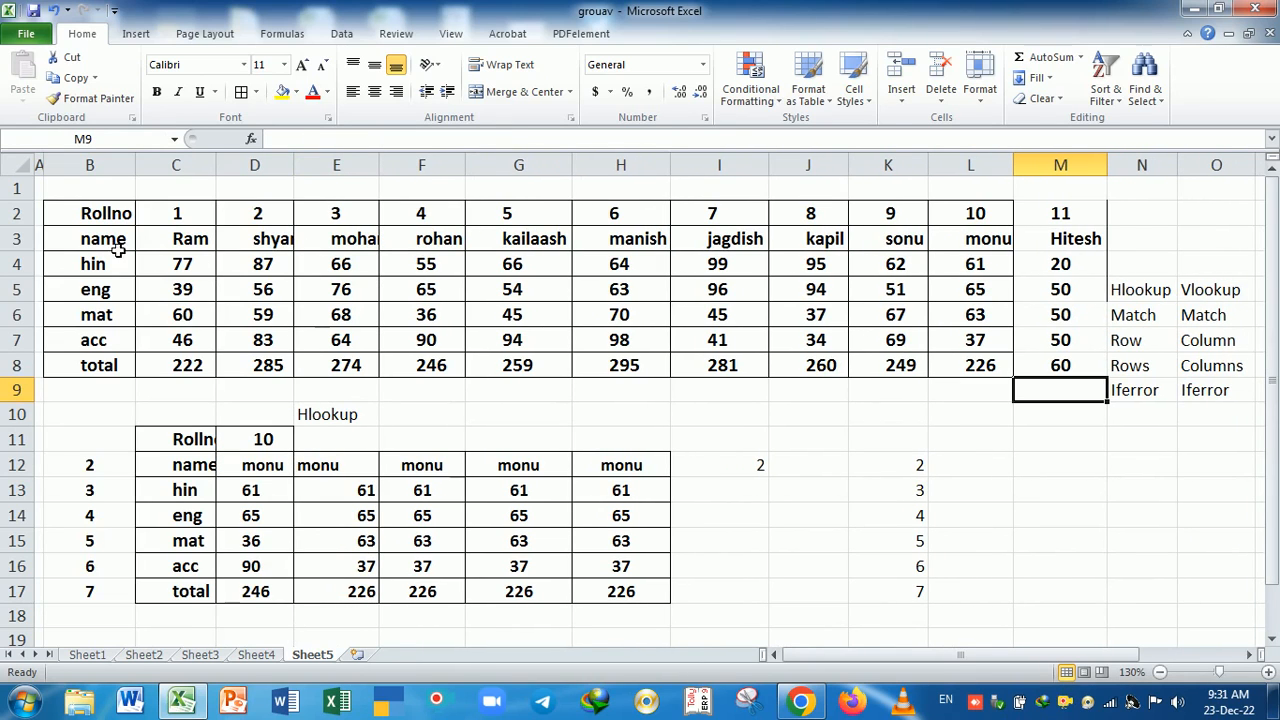
Left-align the name row B3:L3 and move the function list from N5:O9 to N12:O16.
left_click_drag(117, 246, 960, 250)
left_click(352, 91)
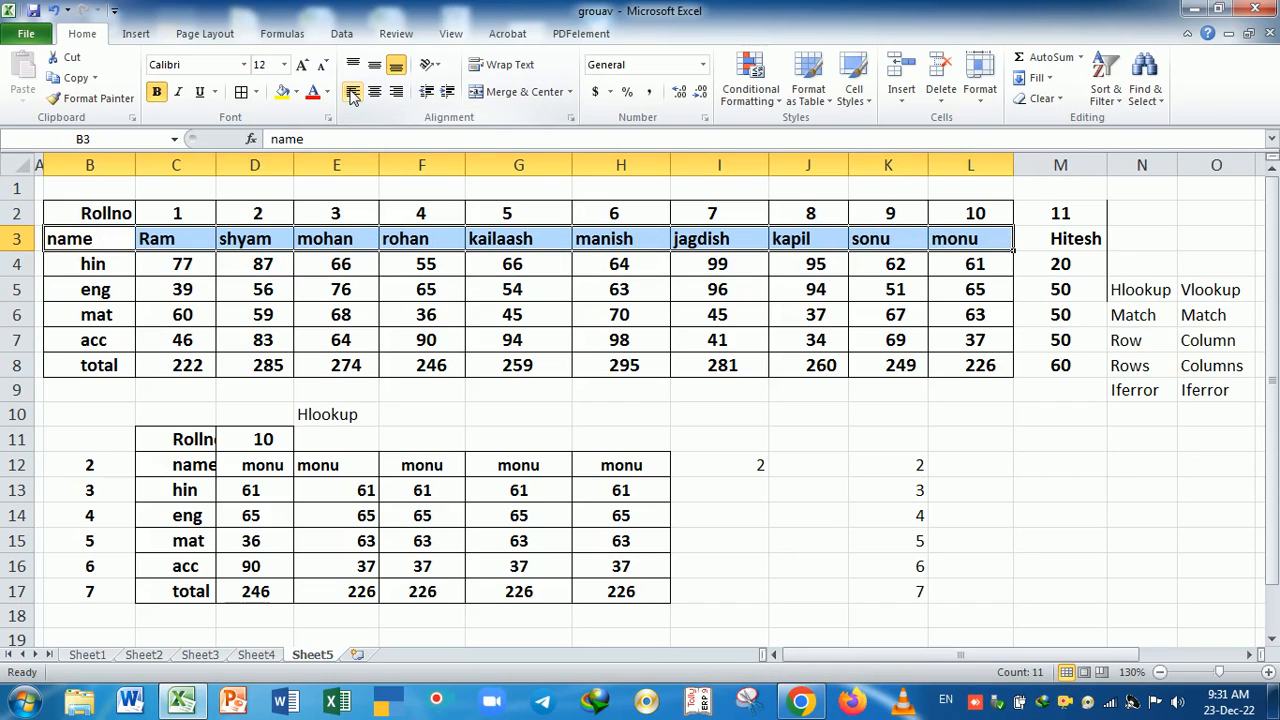
left_click(1104, 497)
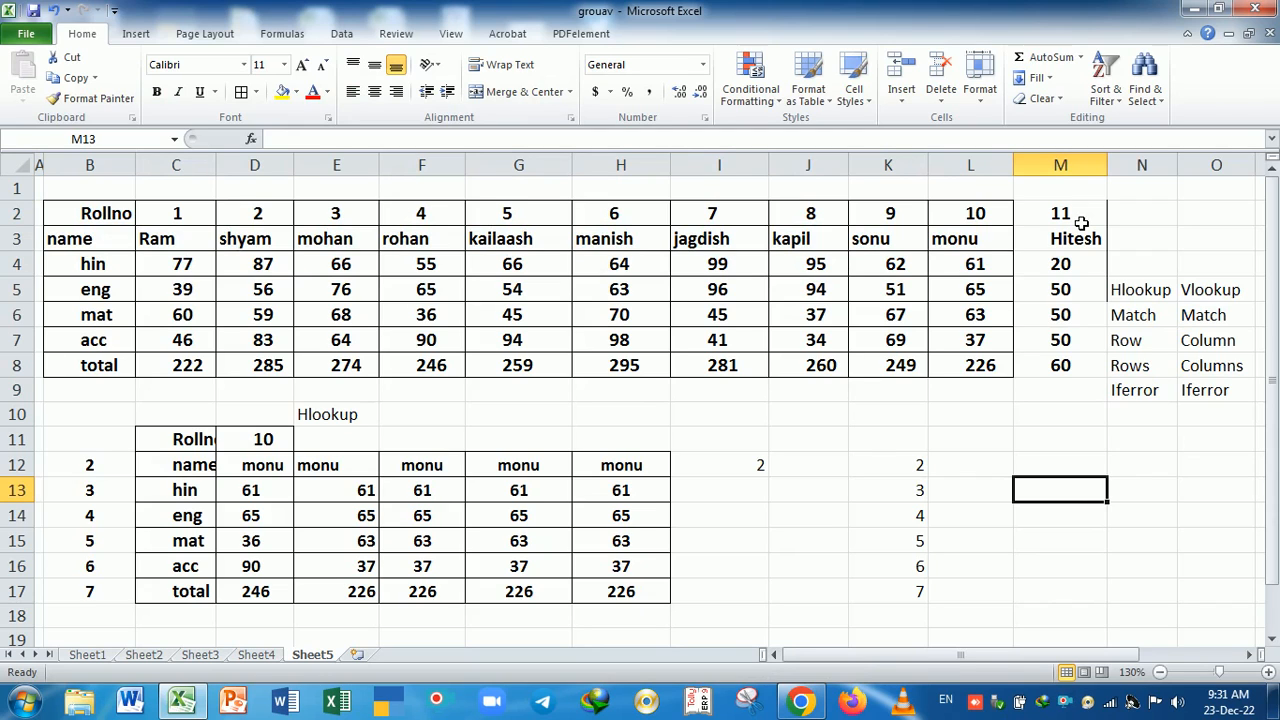
left_click_drag(1172, 298, 1212, 580)
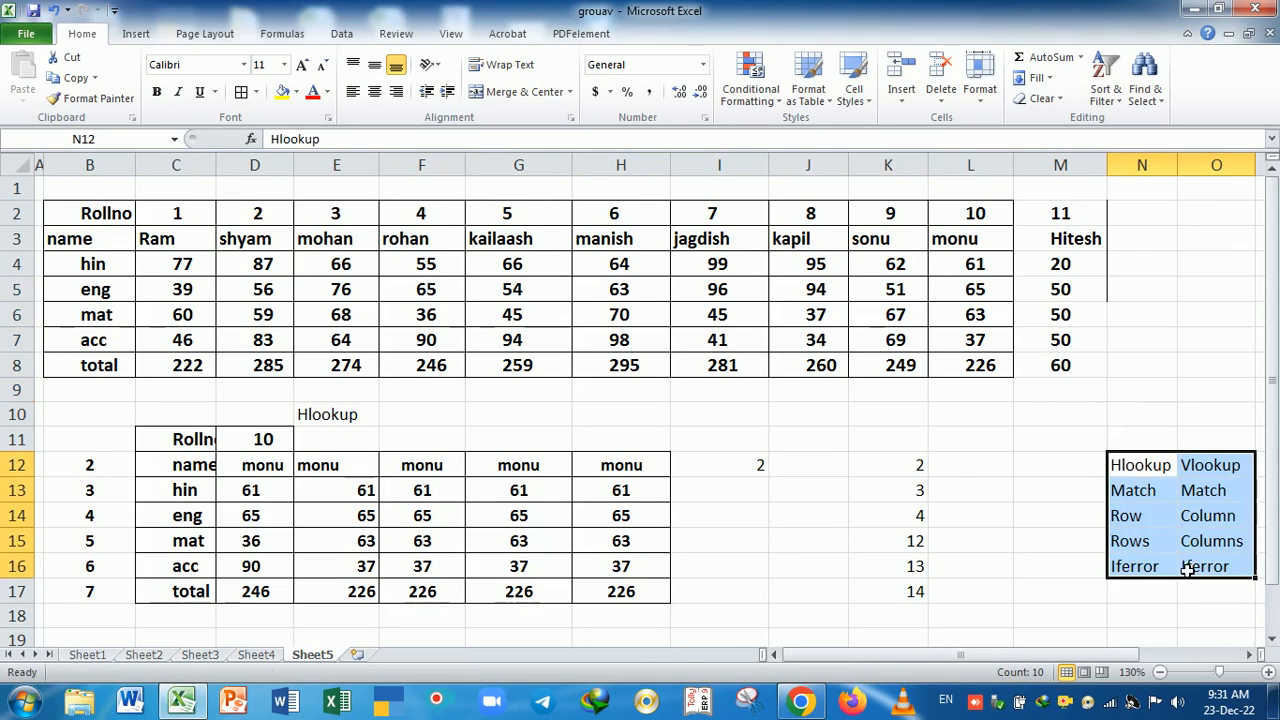
left_click(1150, 396)
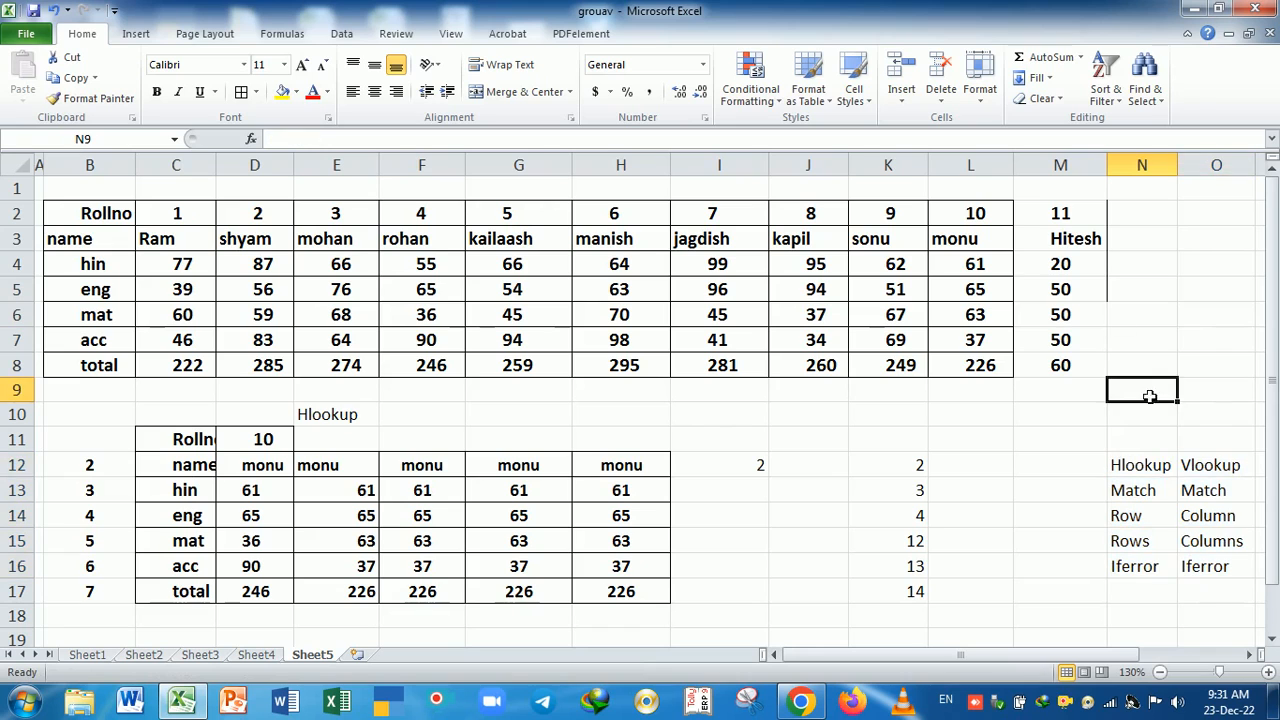
Test the lookup formulas with roll number 11 in D11, and undo the entry.
left_click(261, 446)
type("11")
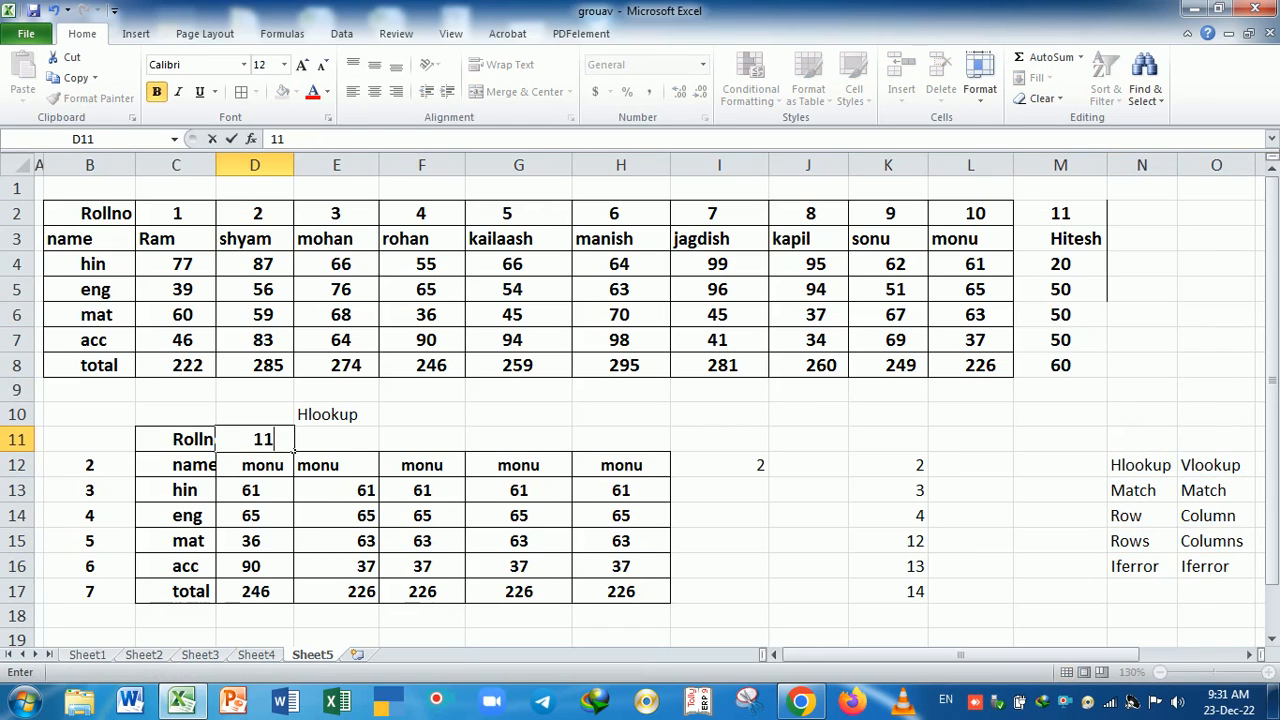
key("Return")
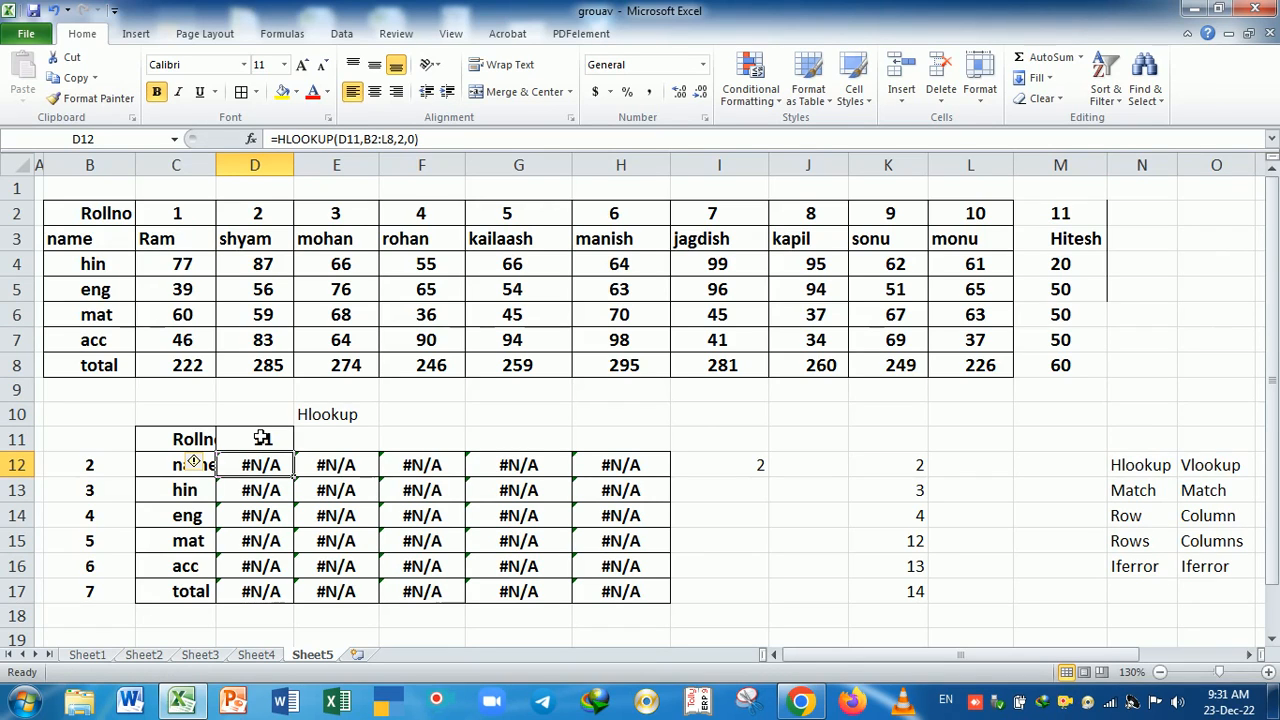
key("ctrl+z")
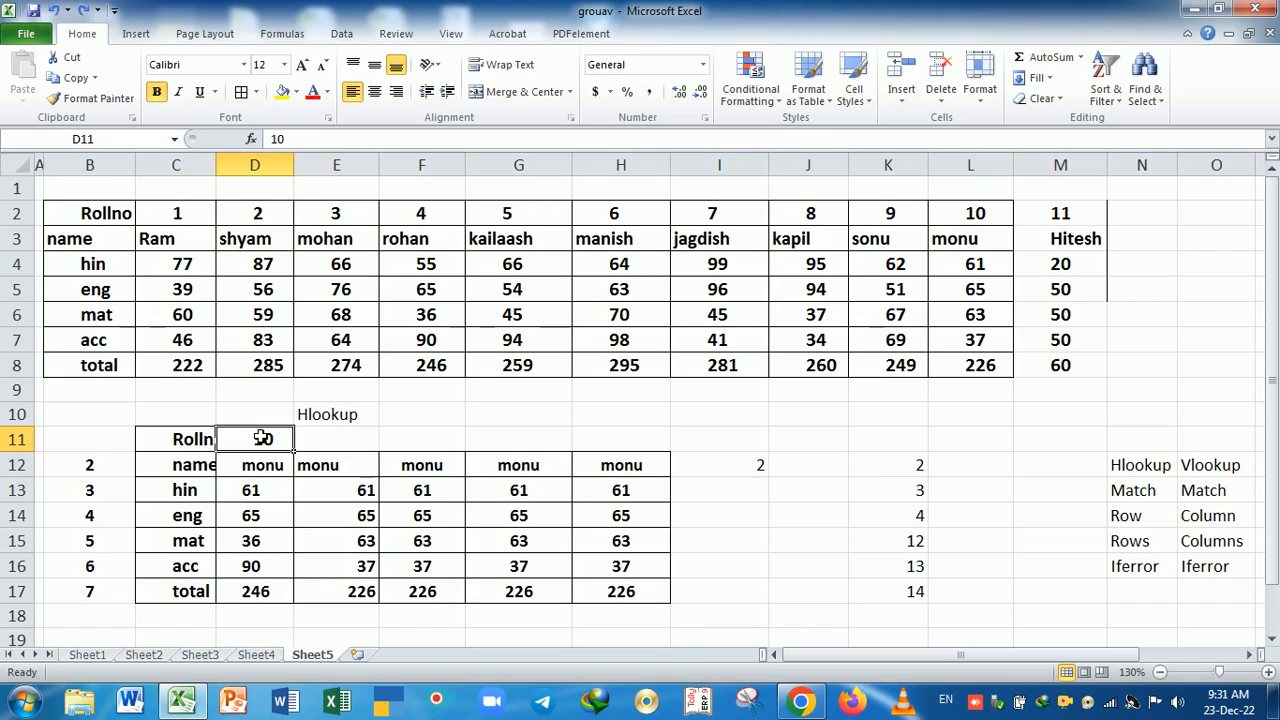
Try deleting the empty column A, and undo the deletion.
left_click(54, 177)
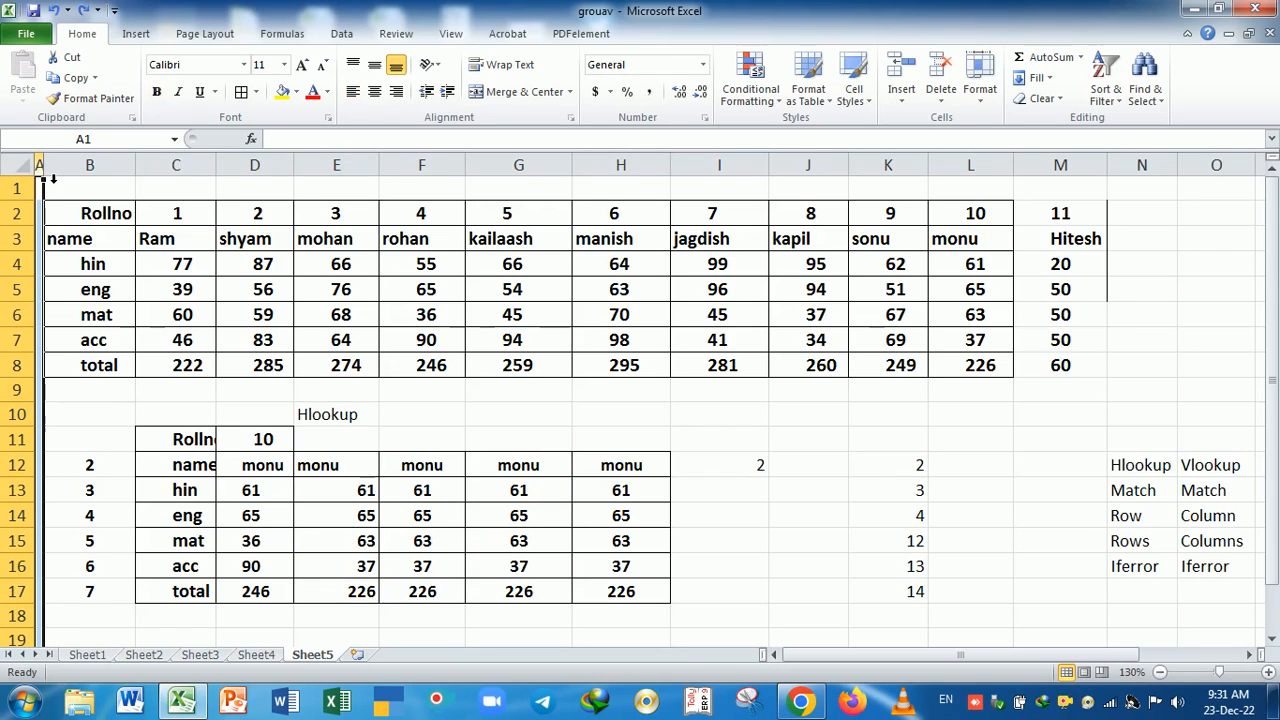
key("ctrl+minus")
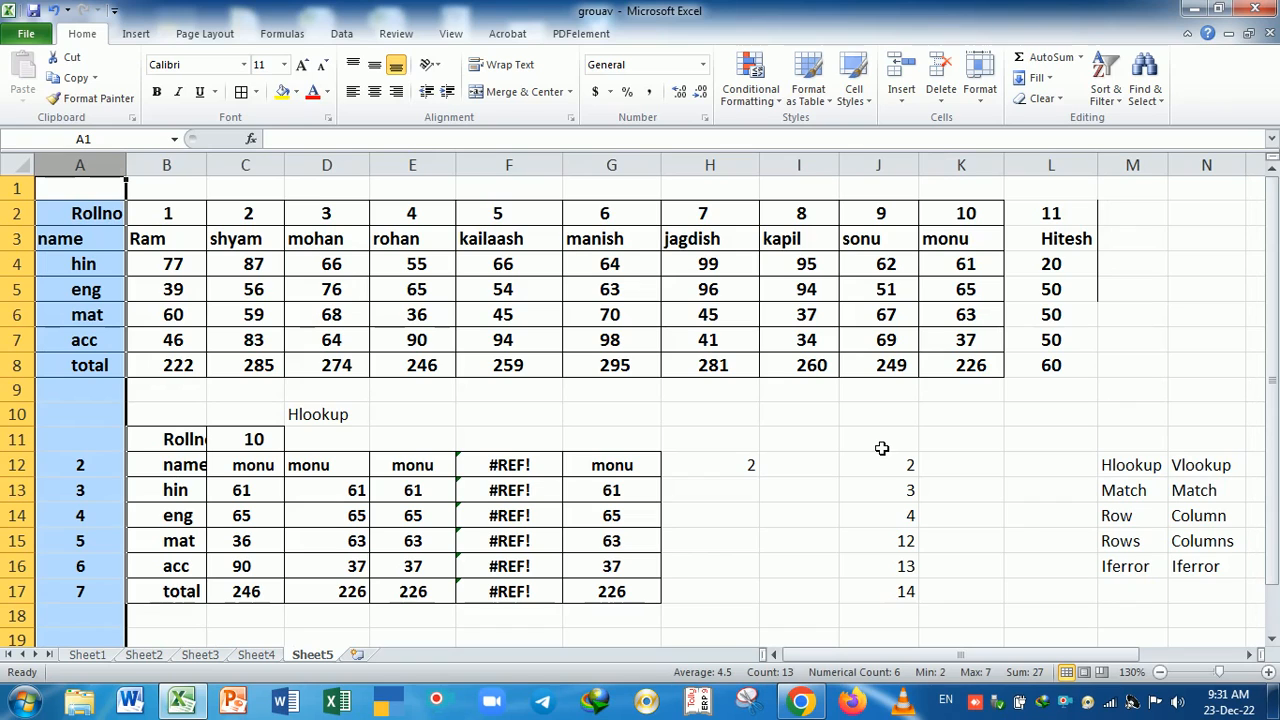
left_click_drag(1054, 209, 1053, 367)
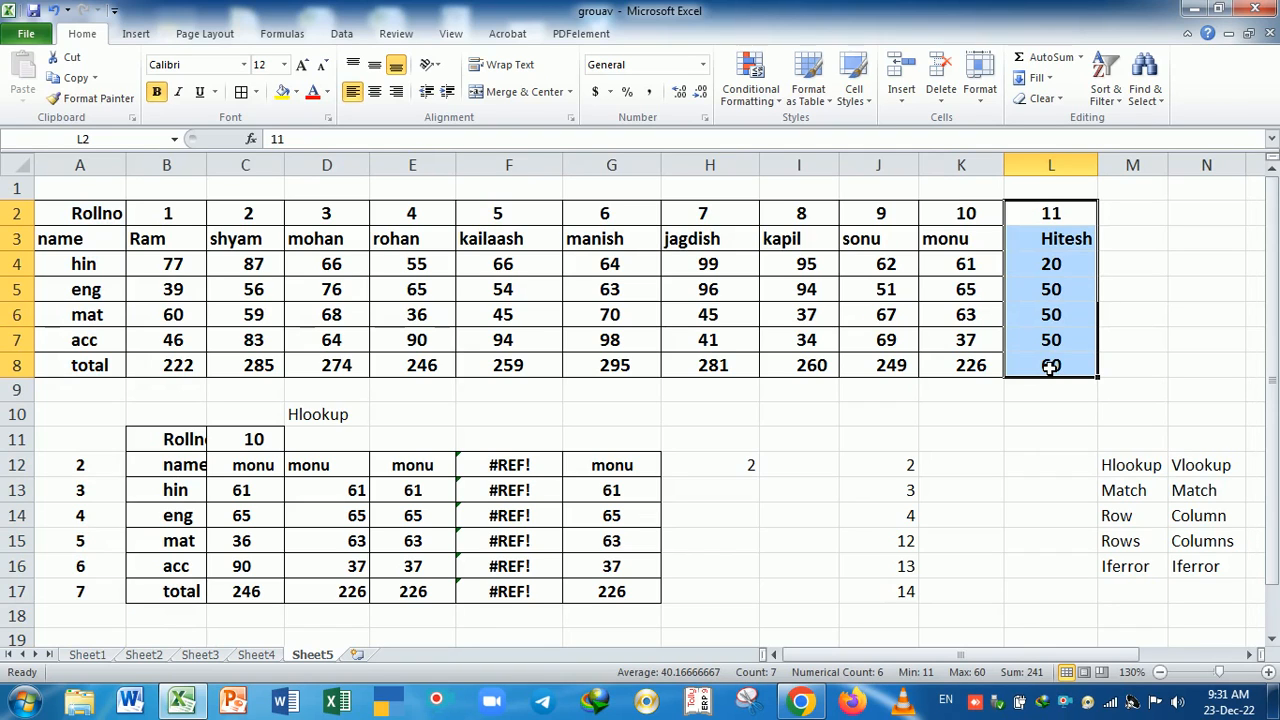
left_click_drag(206, 167, 221, 168)
key("ctrl+z")
key("ctrl+z")
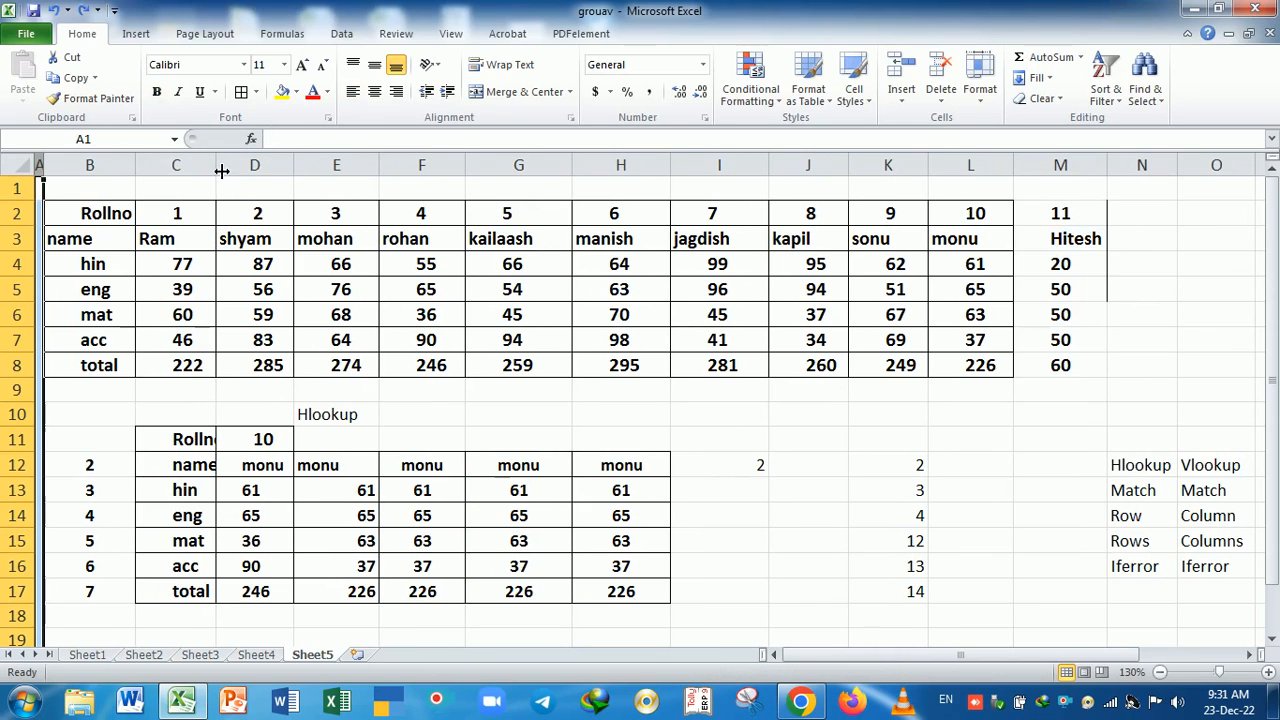
Apply all cell borders to the new student record in M2:M8.
left_click_drag(1060, 214, 1060, 369)
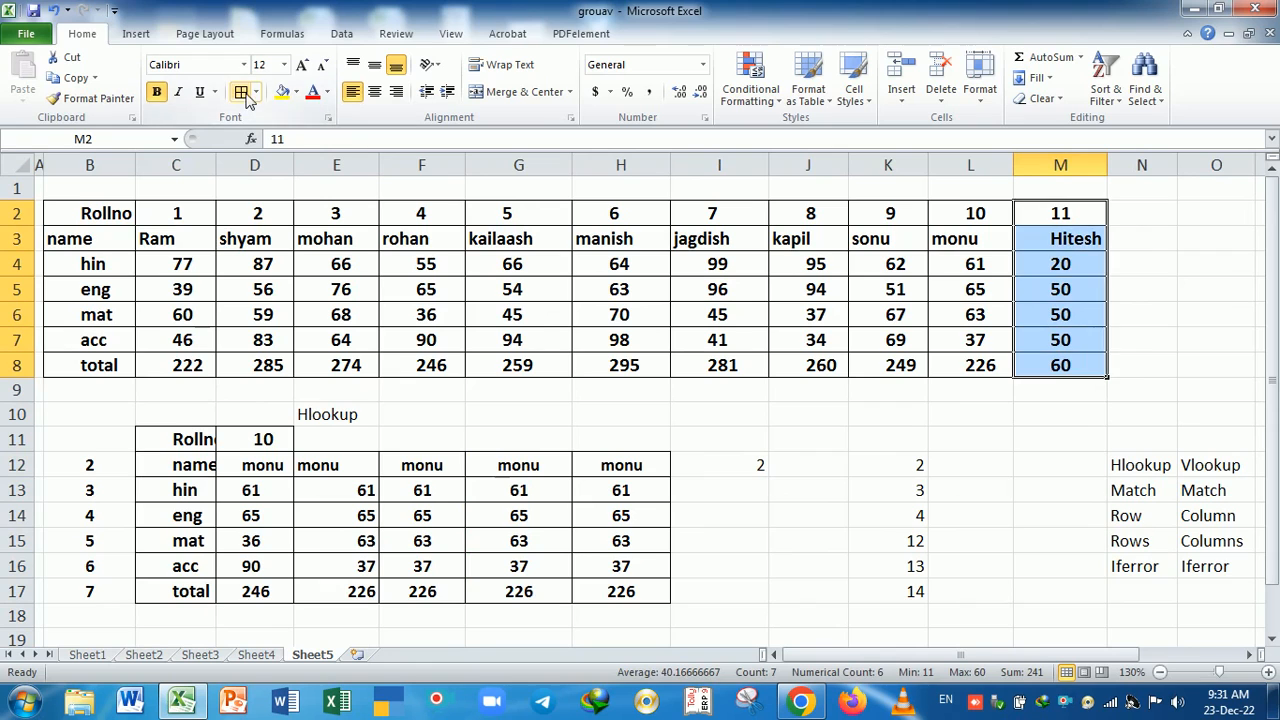
left_click(710, 522)
Look up roll number 11 in D11 again with the bordered record, and restore the previous roll number.
left_click(275, 445)
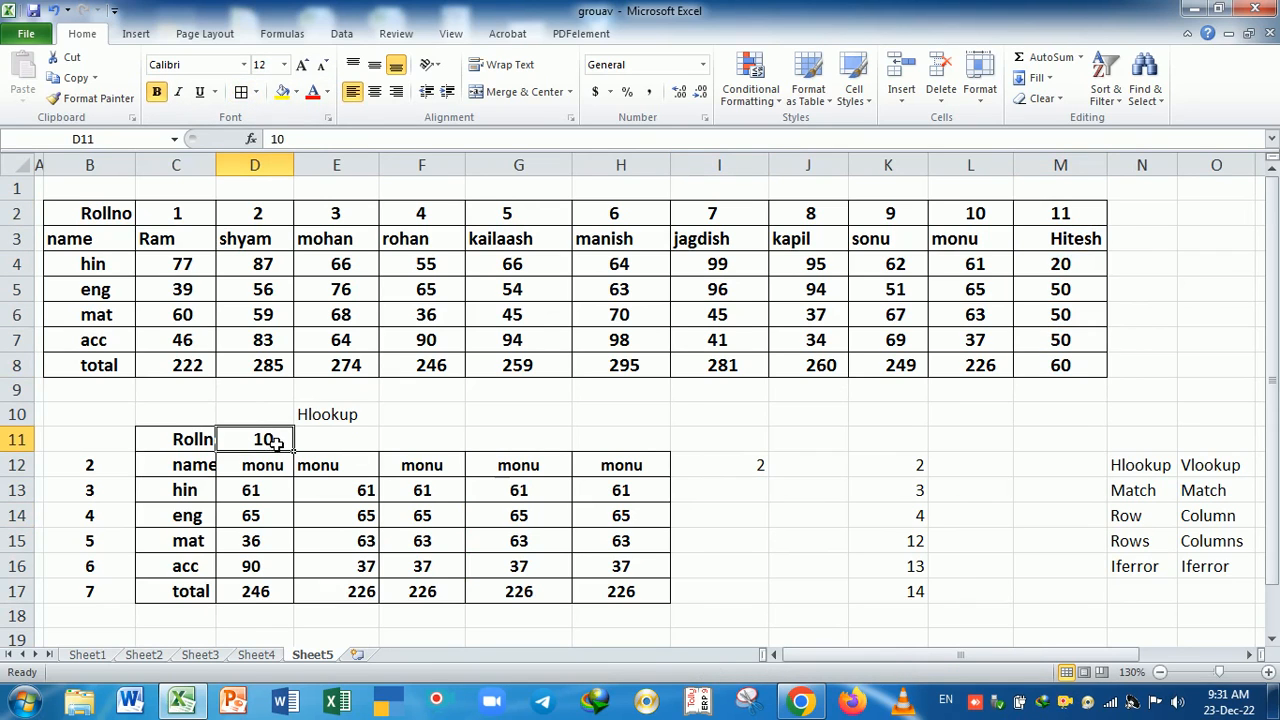
type("11")
key("Return")
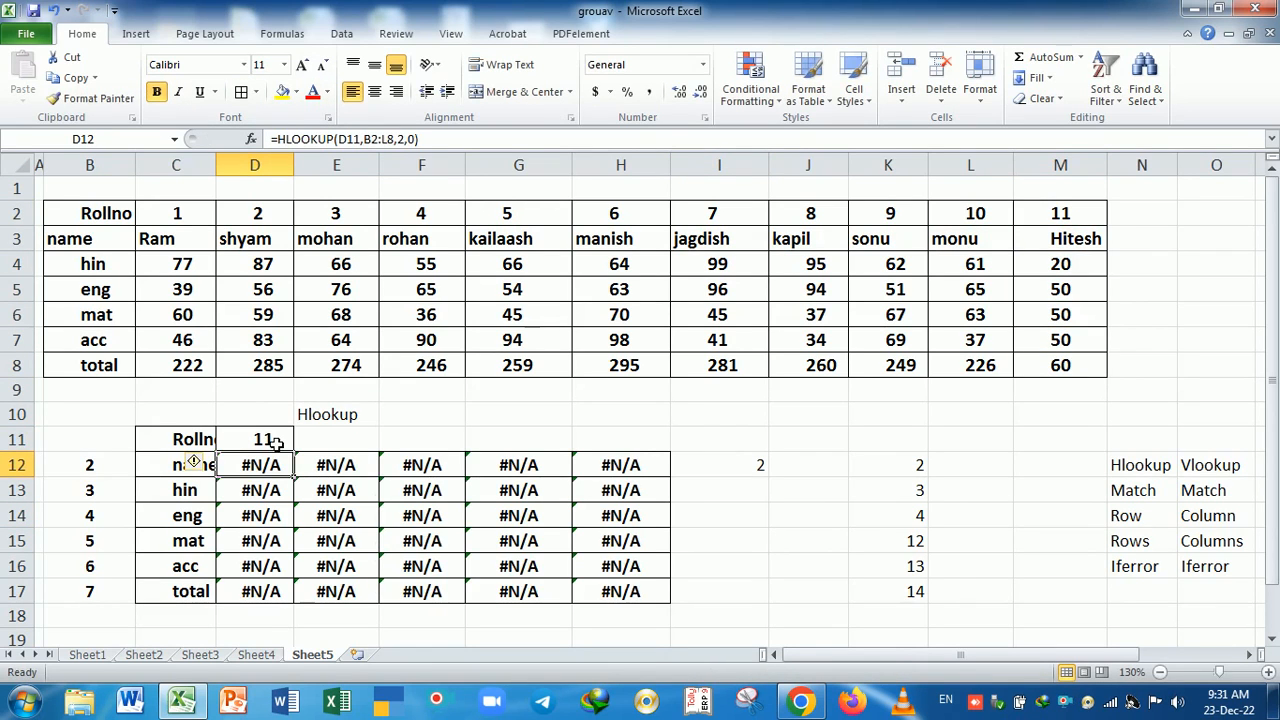
key("ctrl+z")
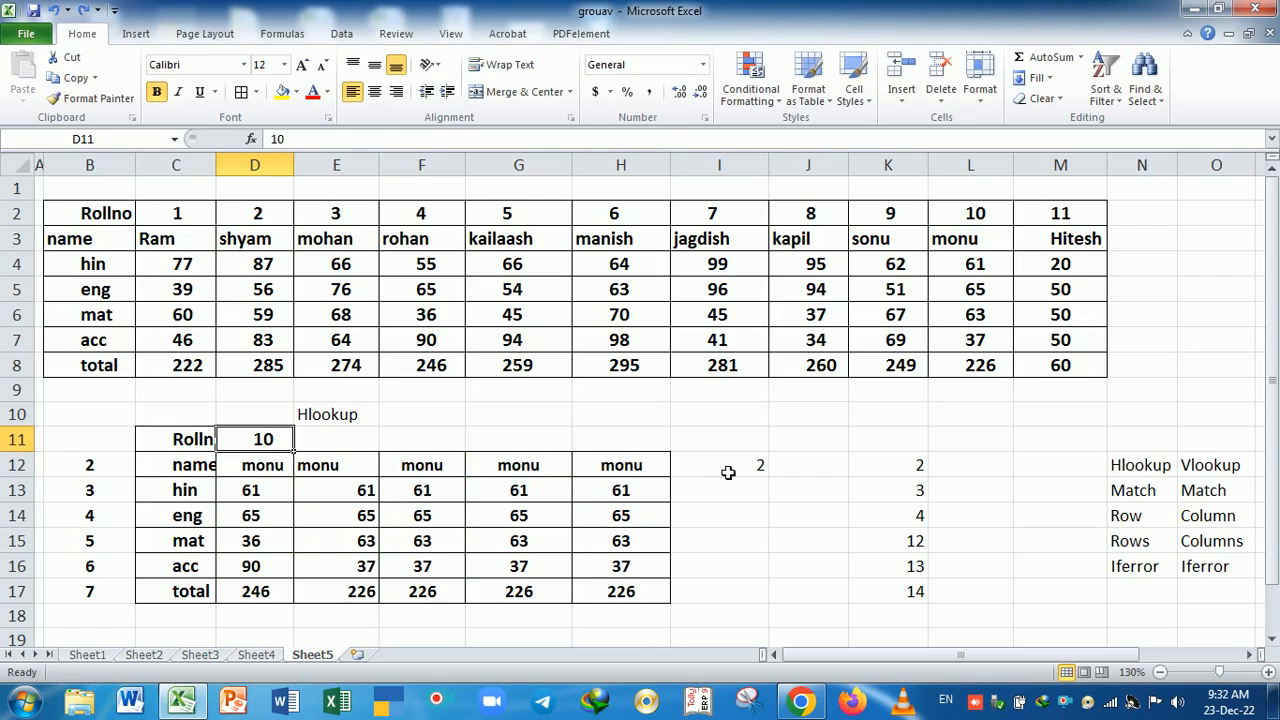
Start an HLOOKUP formula in I12 with D11 as the lookup value and entire rows 2:8 as the table array.
left_click(728, 472)
type("=hl")
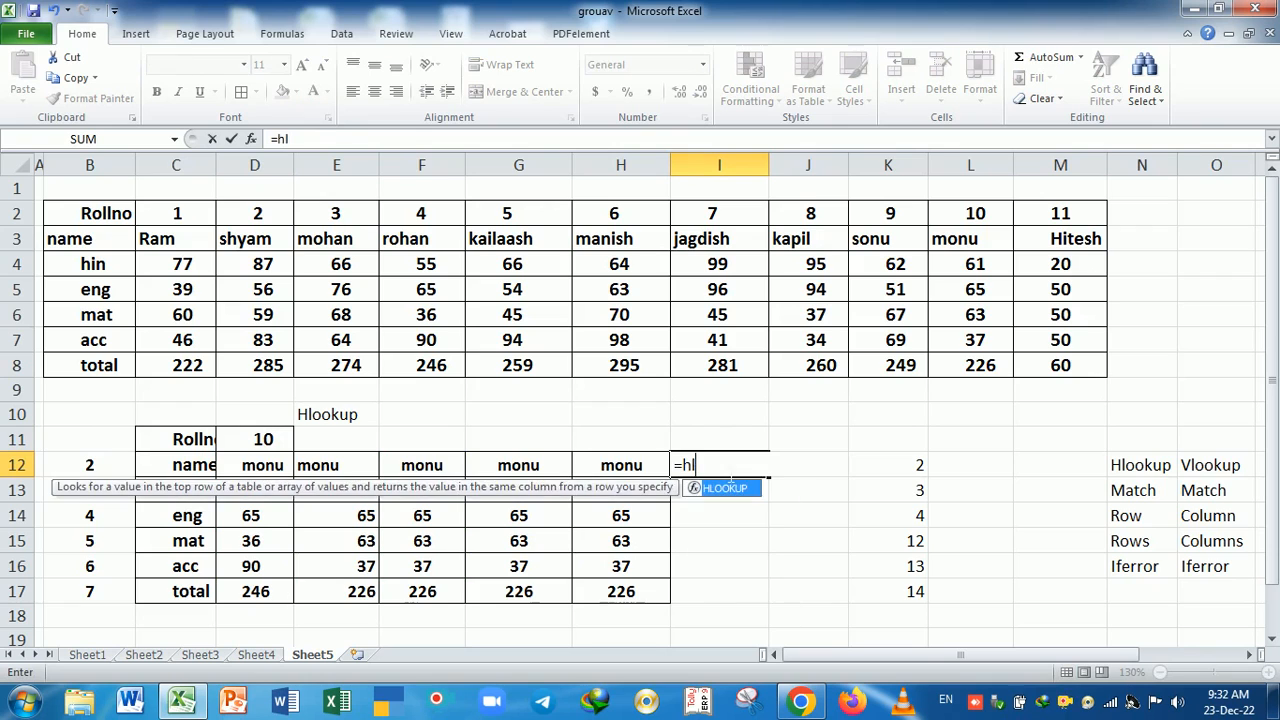
key("Tab")
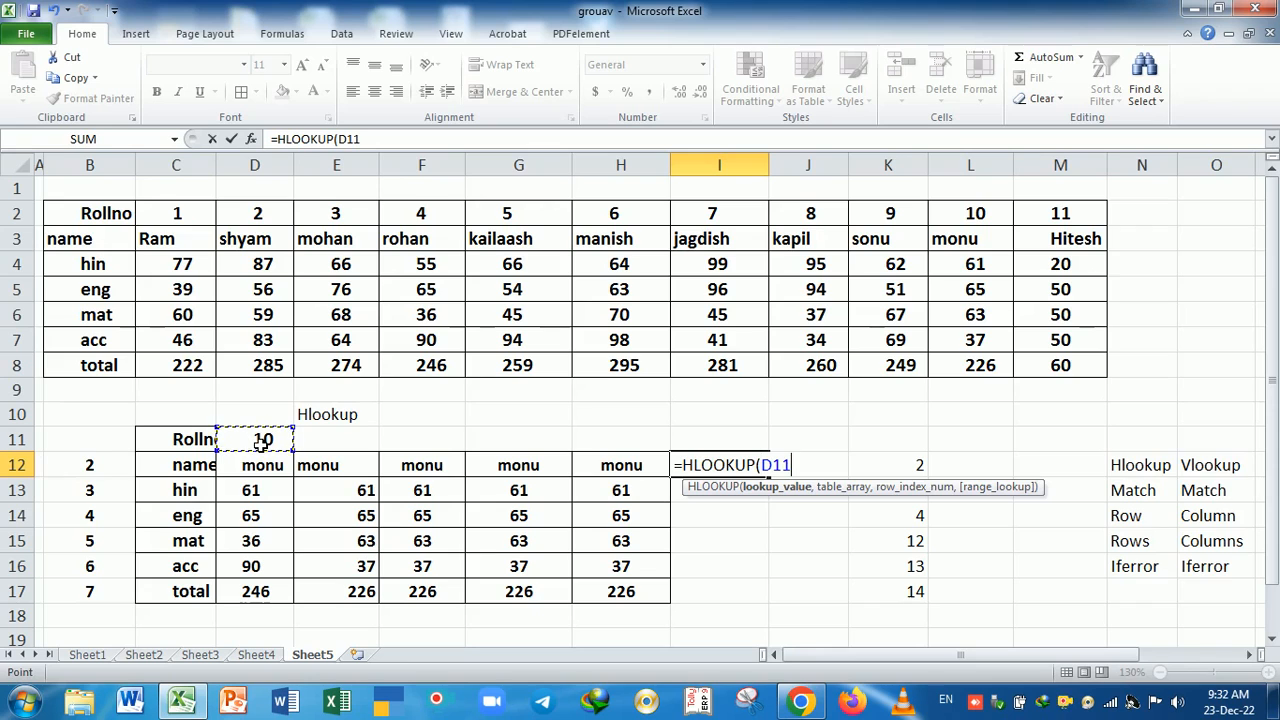
type(",")
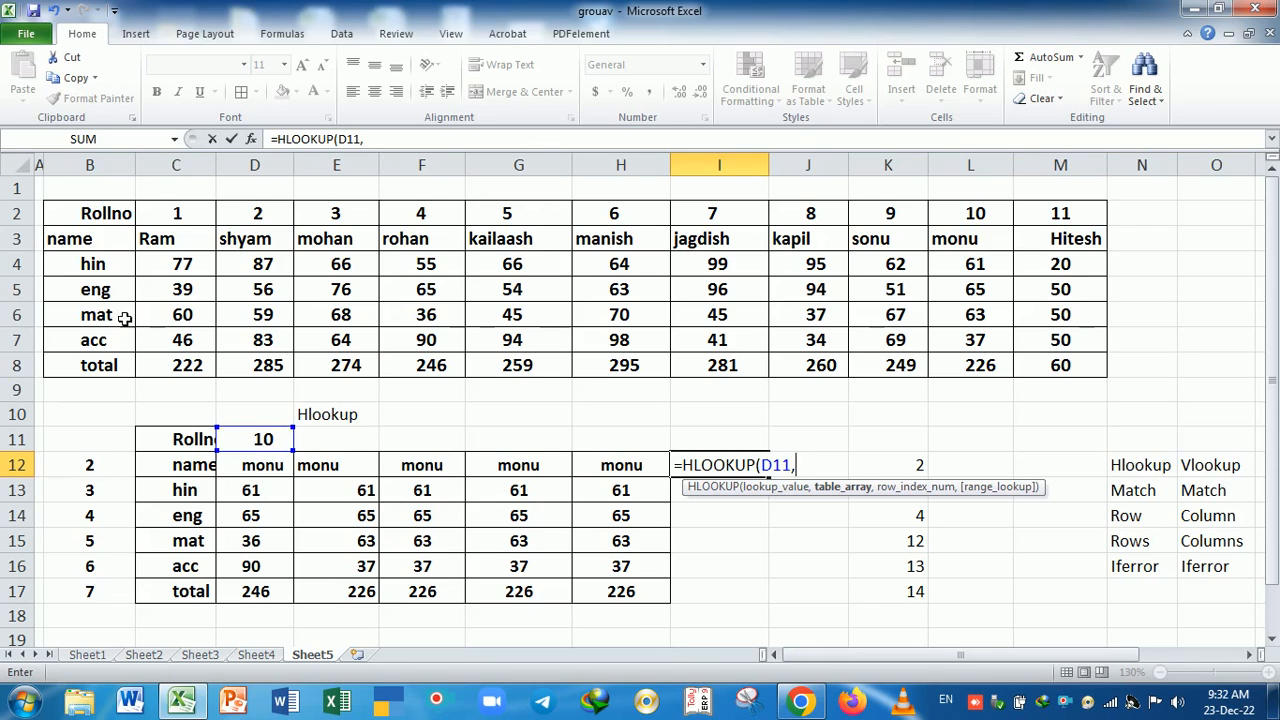
left_click_drag(40, 213, 48, 380)
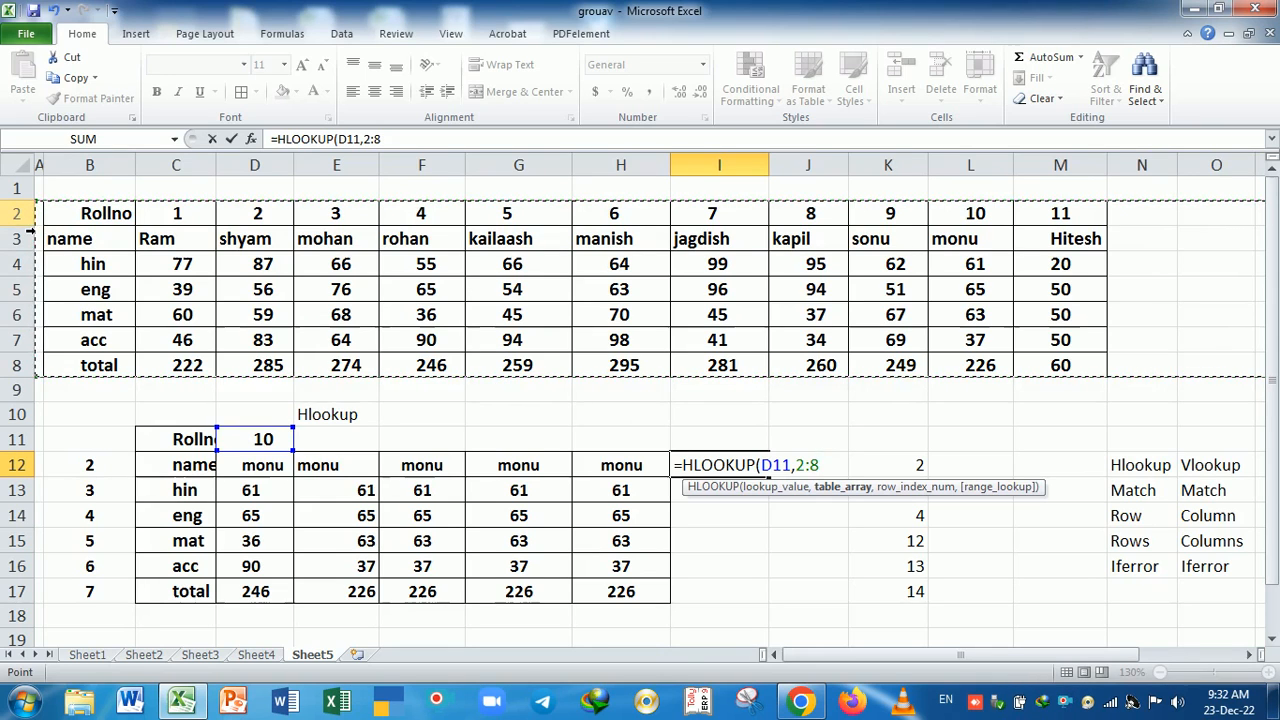
left_click_drag(16, 213, 36, 381)
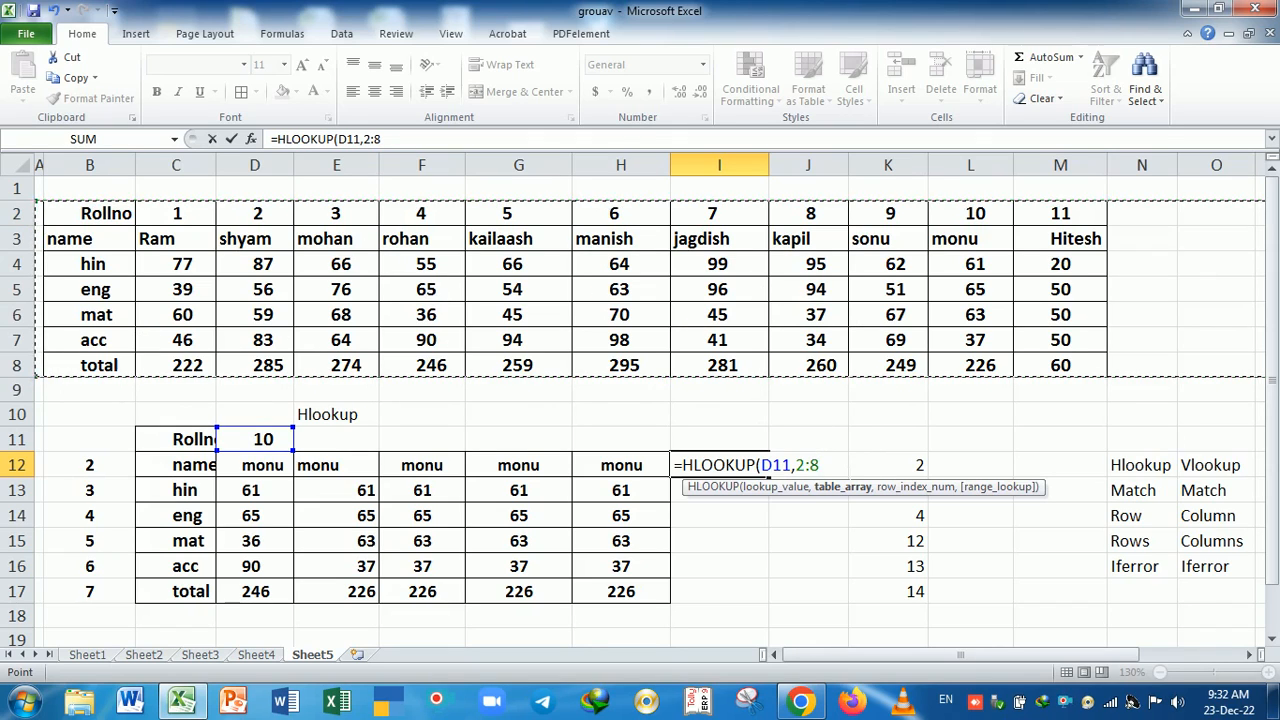
Make the I12 formula's references absolute, as $D$11 for the lookup value and $2:$8 for the table array.
key("F4")
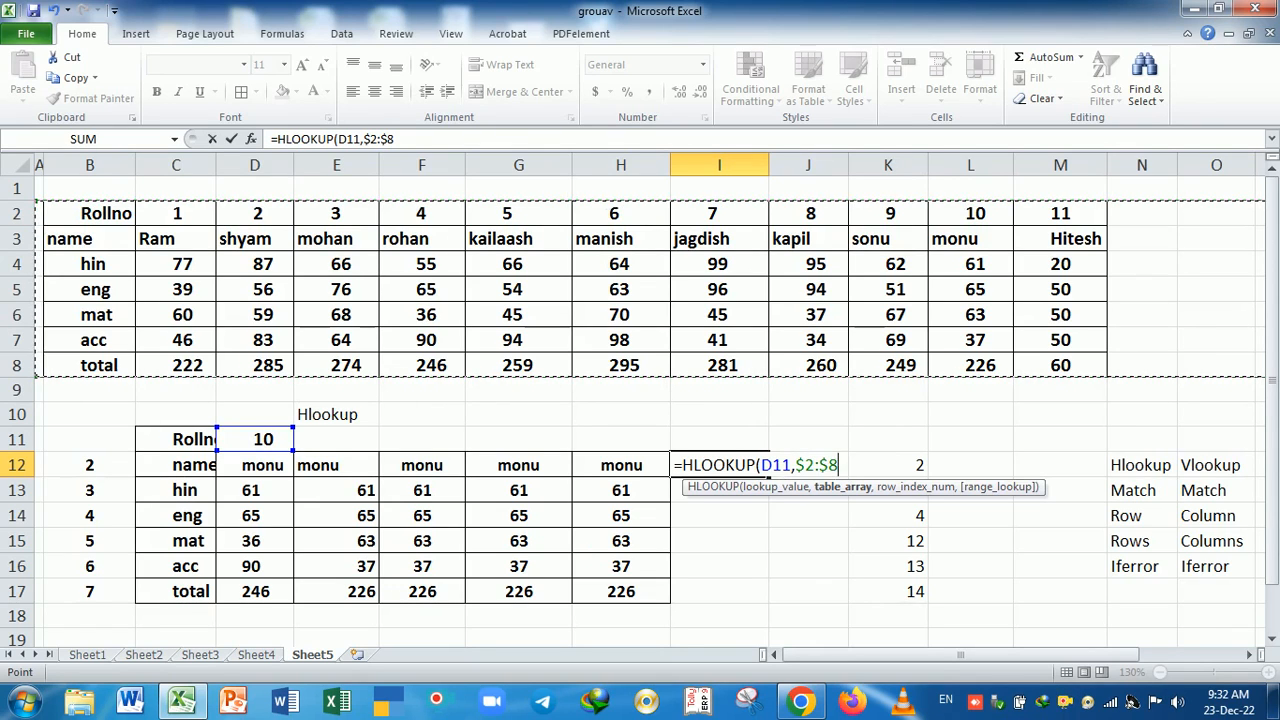
left_click(772, 465)
key("F4")
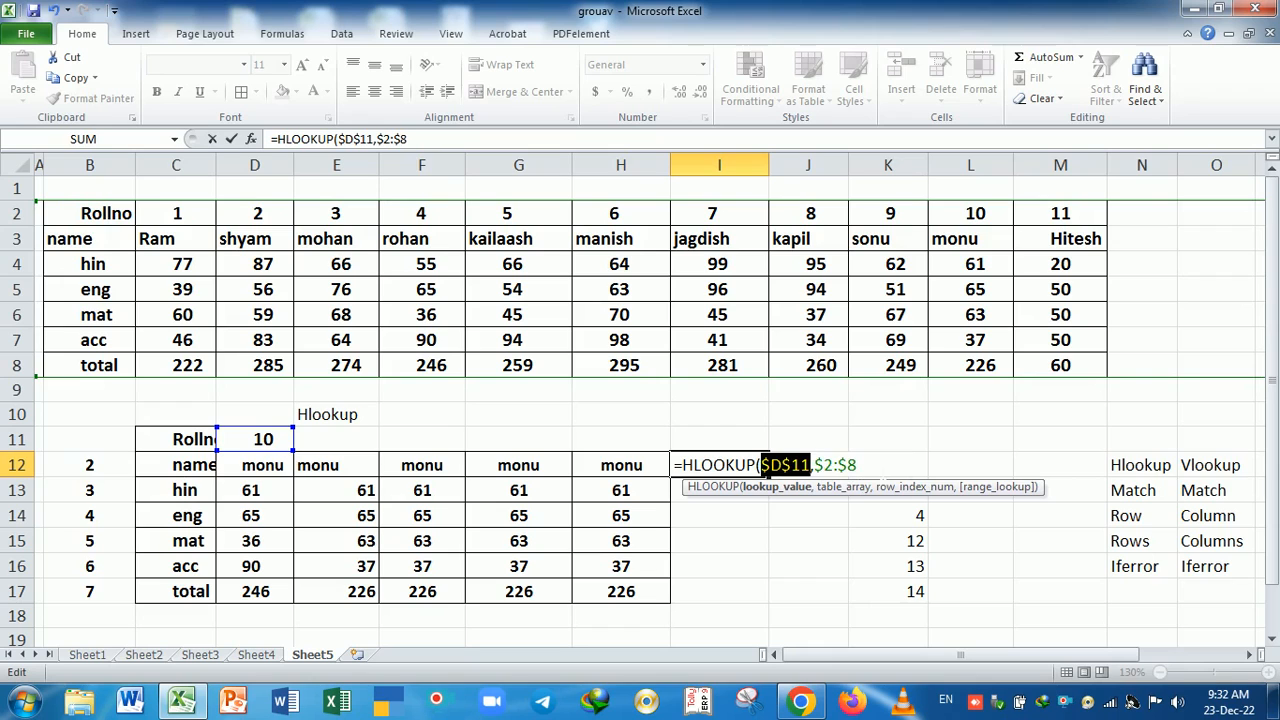
Nest a MATCH function as the row index in the I12 formula, looking up C12 in the array B2:B8.
left_click(883, 469)
type(",mat")
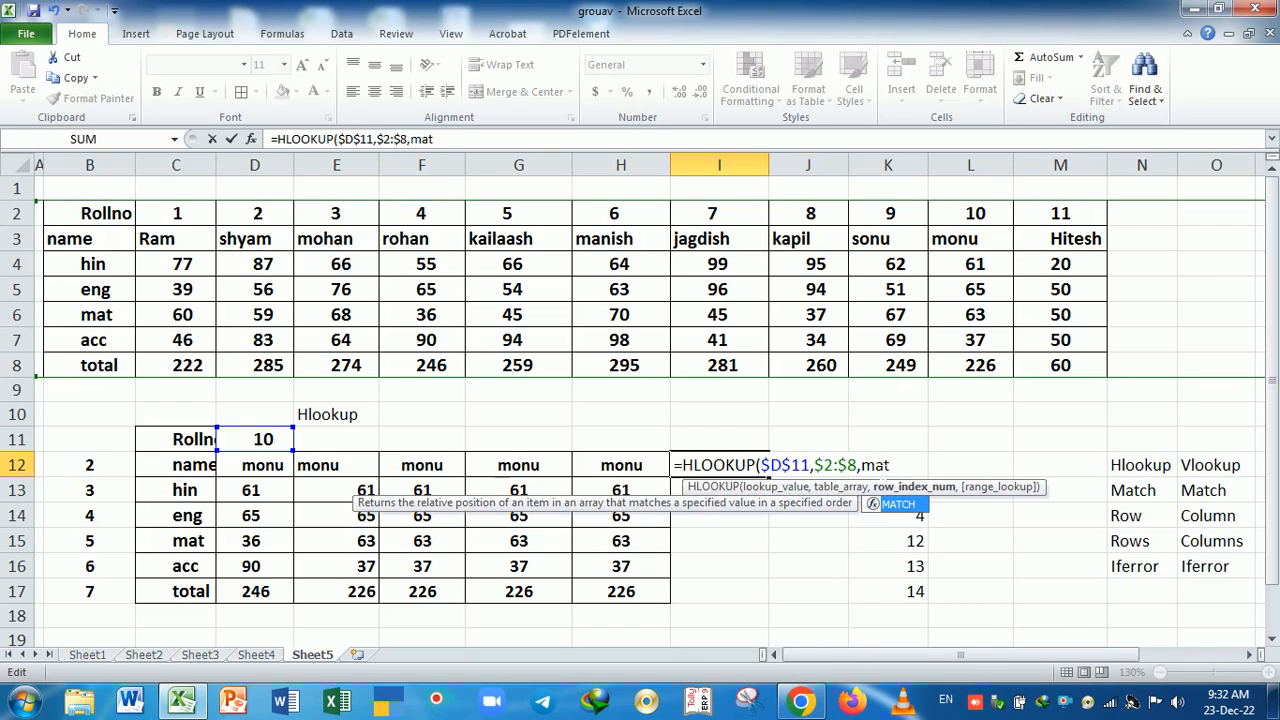
key("Tab")
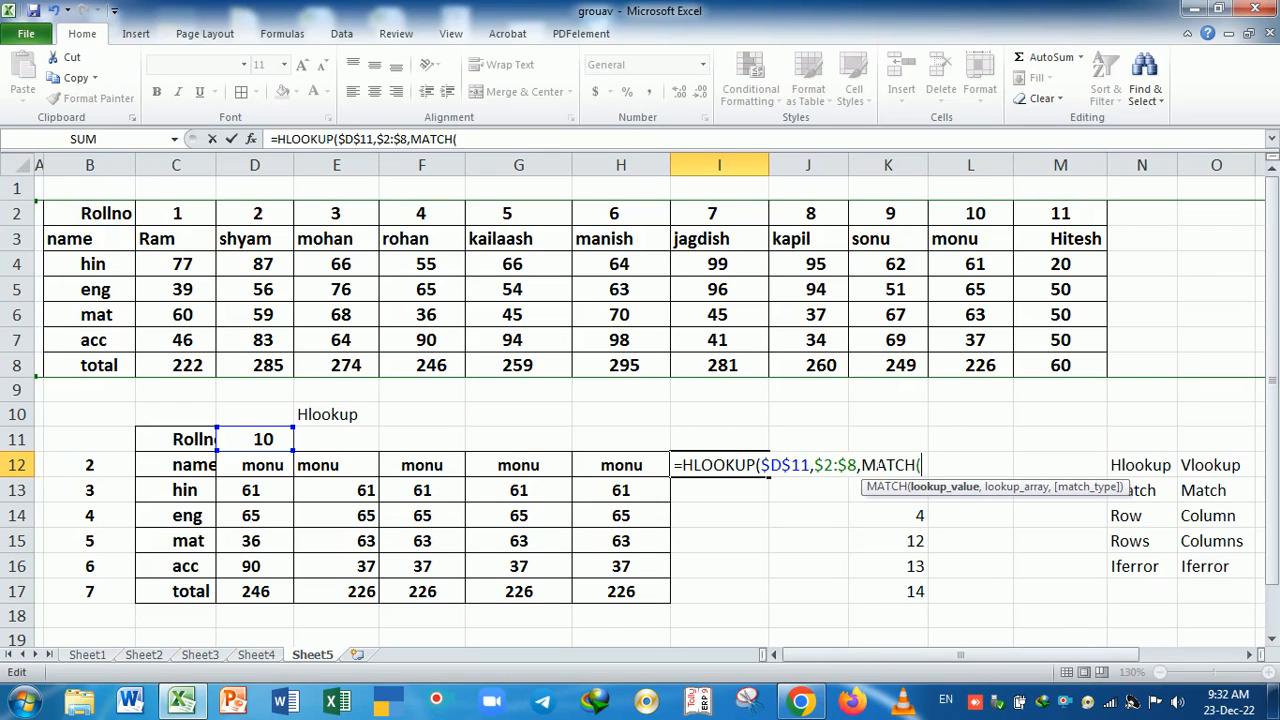
left_click(271, 446)
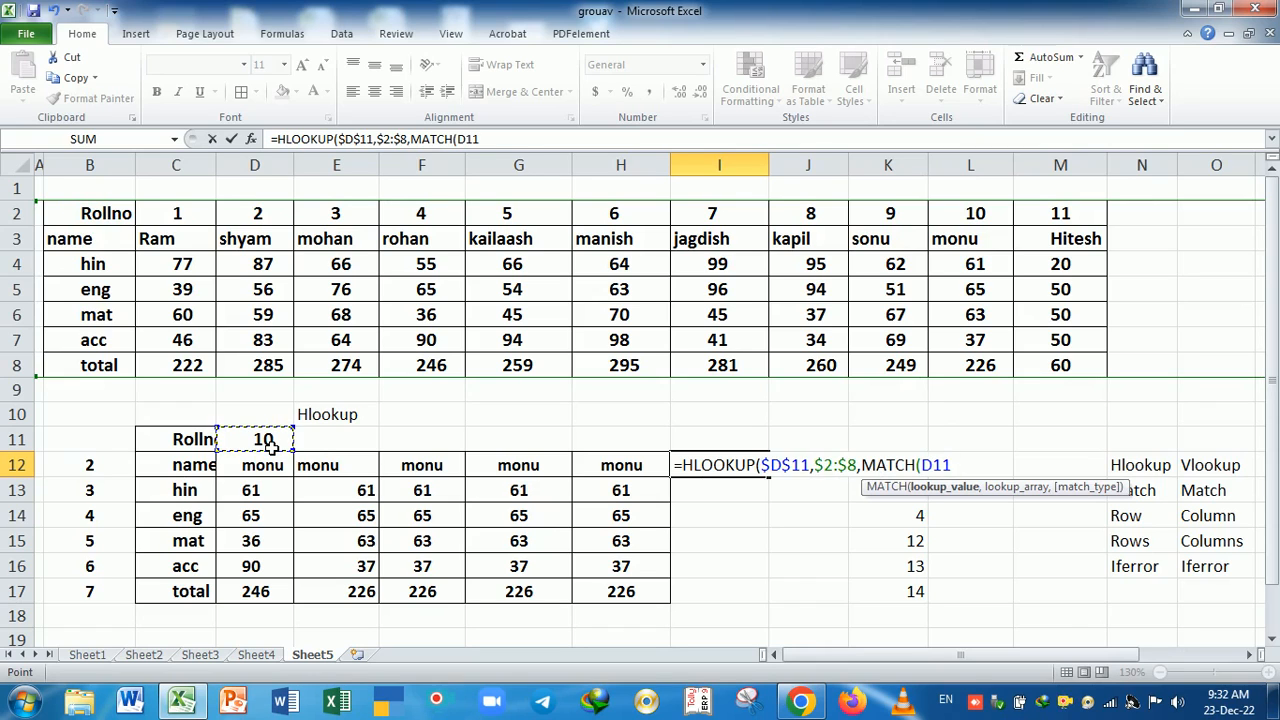
key("BackSpace")
key("BackSpace")
key("BackSpace")
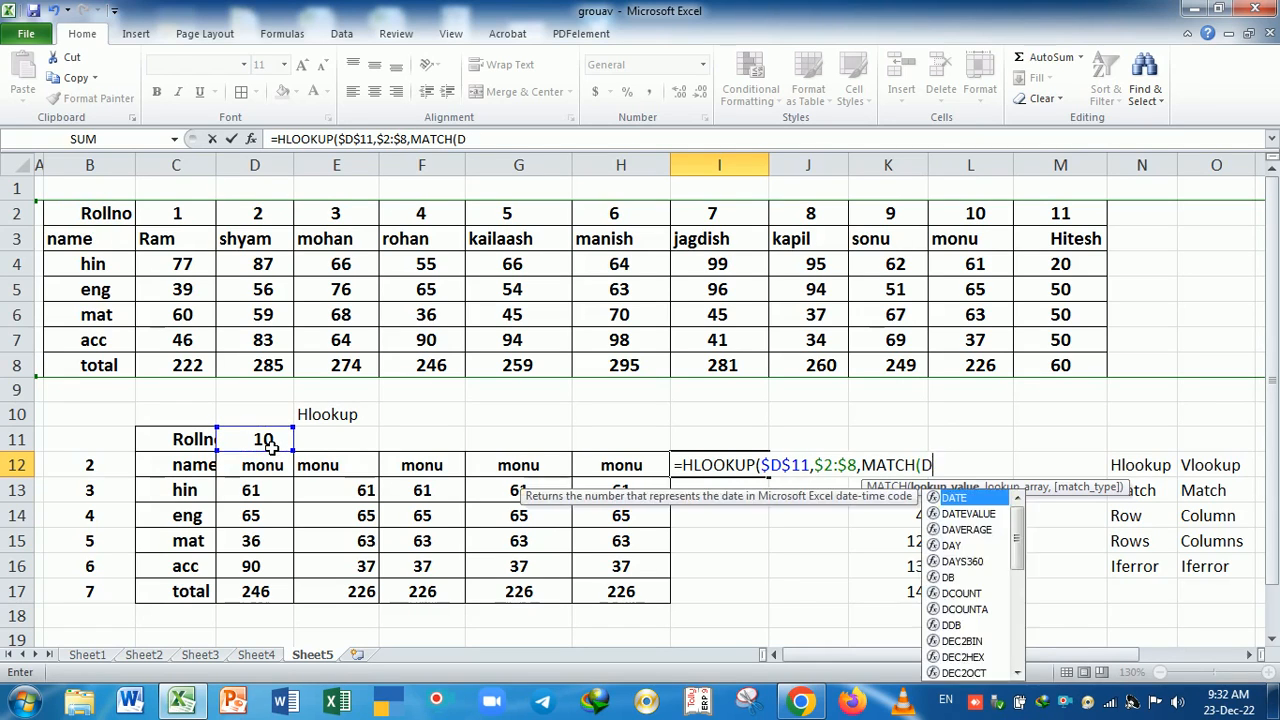
left_click(190, 470)
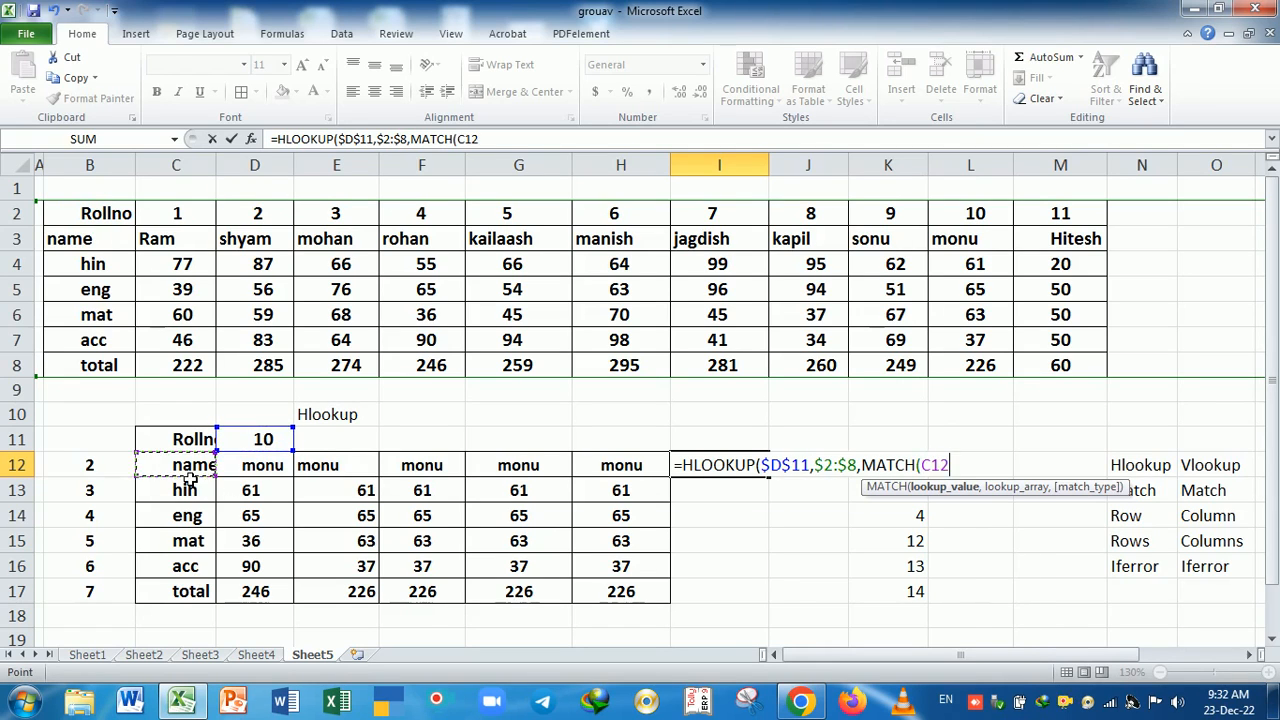
type(",")
left_click_drag(110, 217, 120, 365)
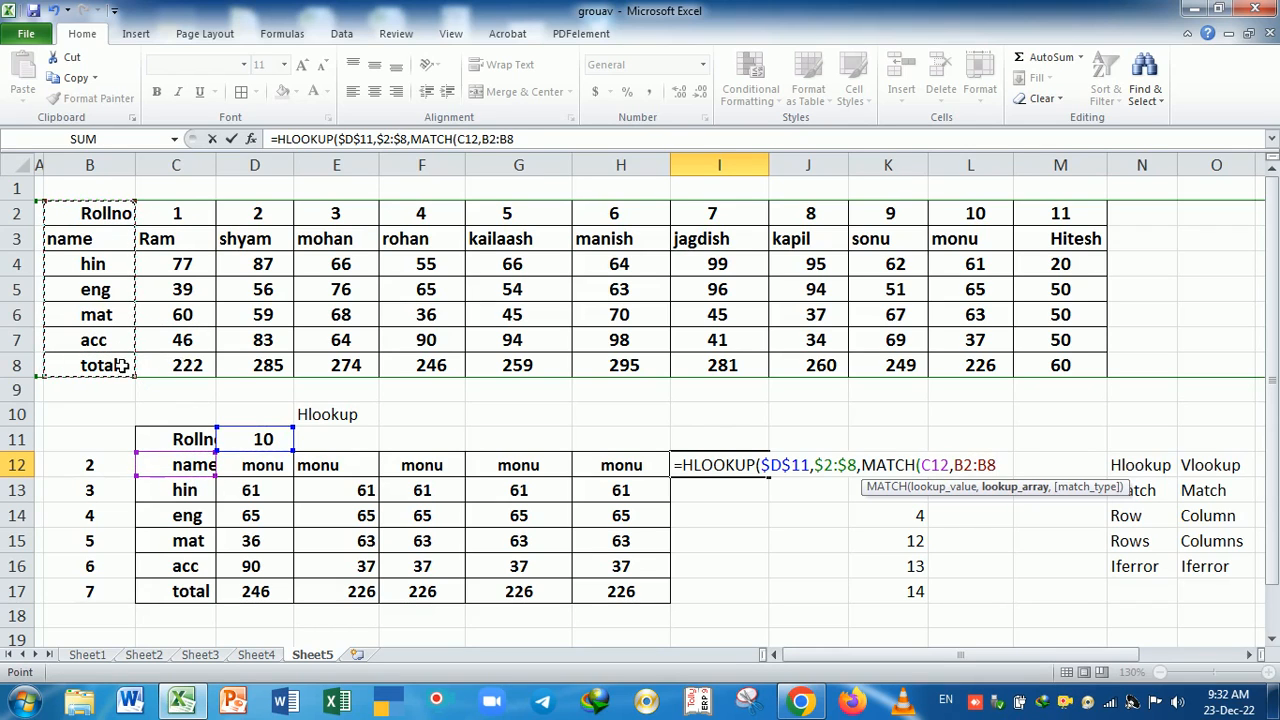
Finish the HLOOKUP formula in I12 with MATCH range $B$2:$B$8 and exact matches (0), and copy it down to I17.
key("F4")
type(",0")
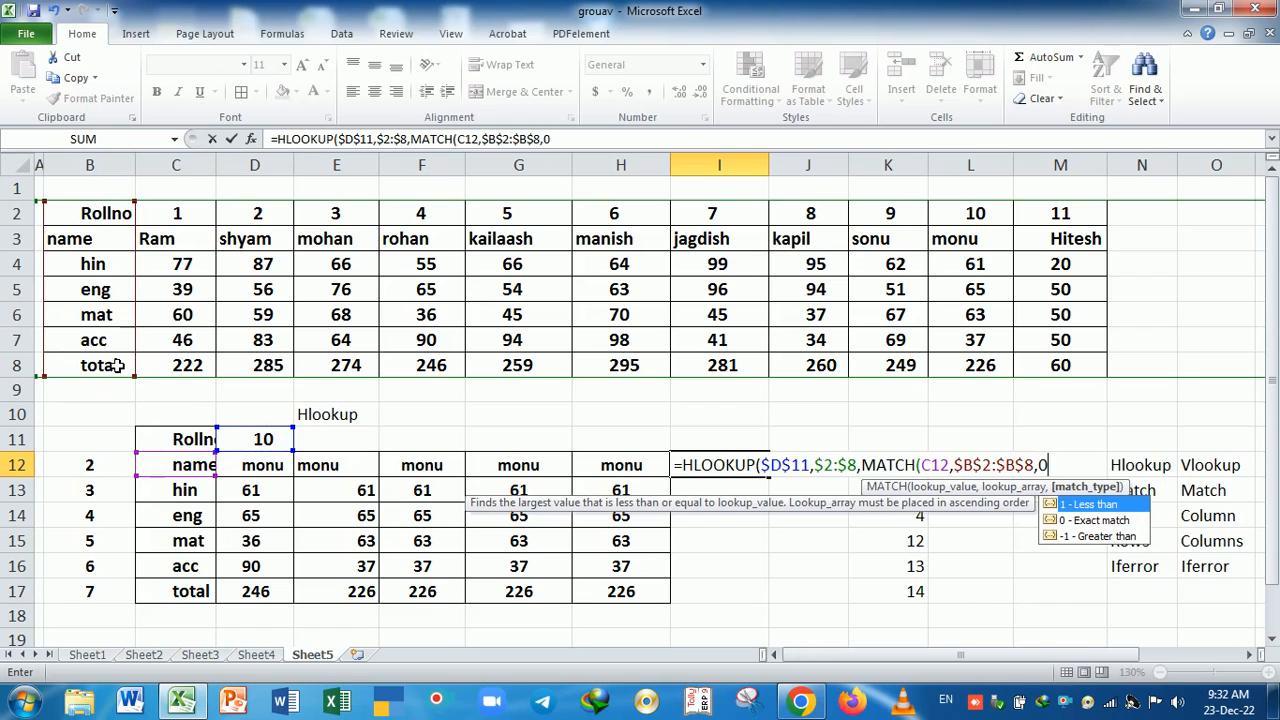
type("),")
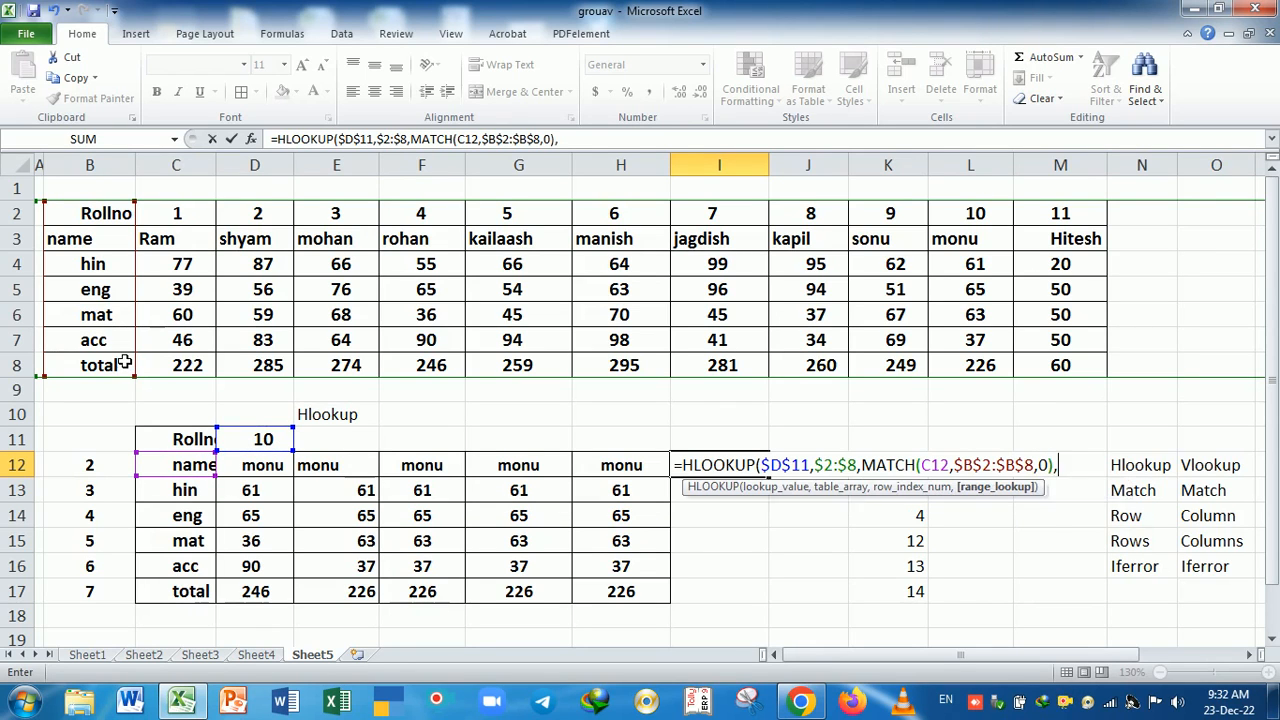
type("0")
key("Return")
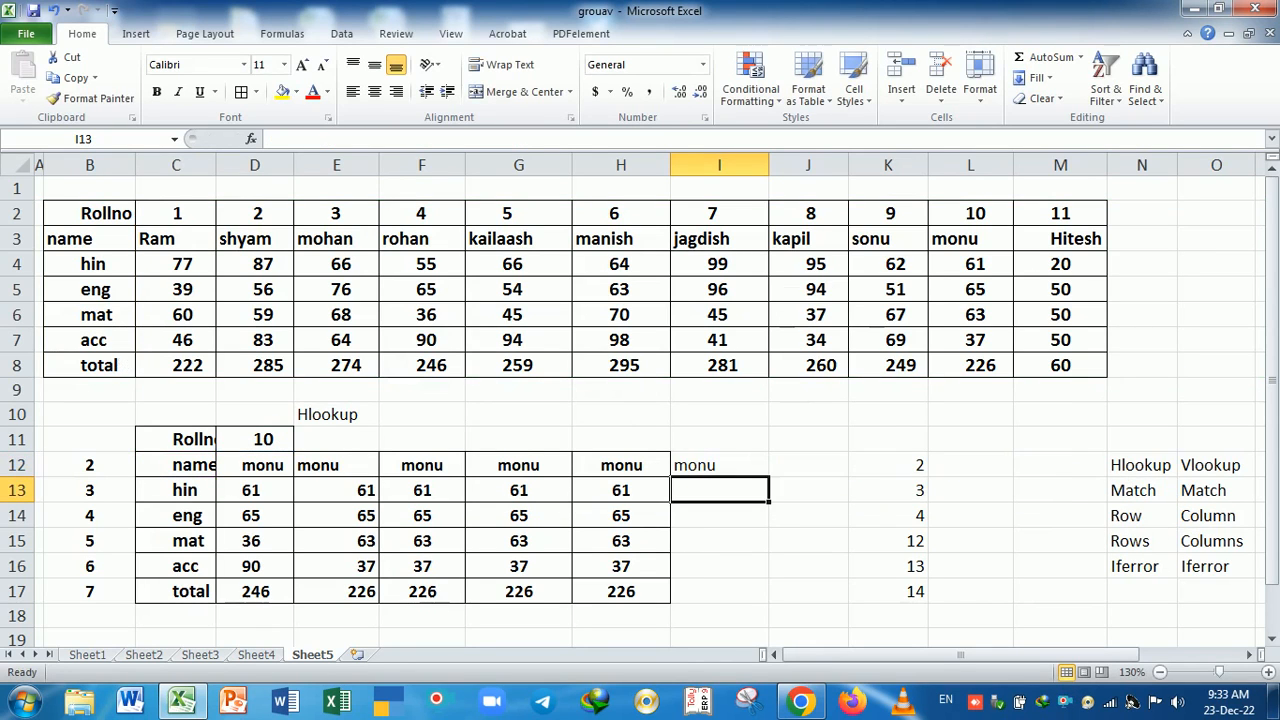
left_click(745, 468)
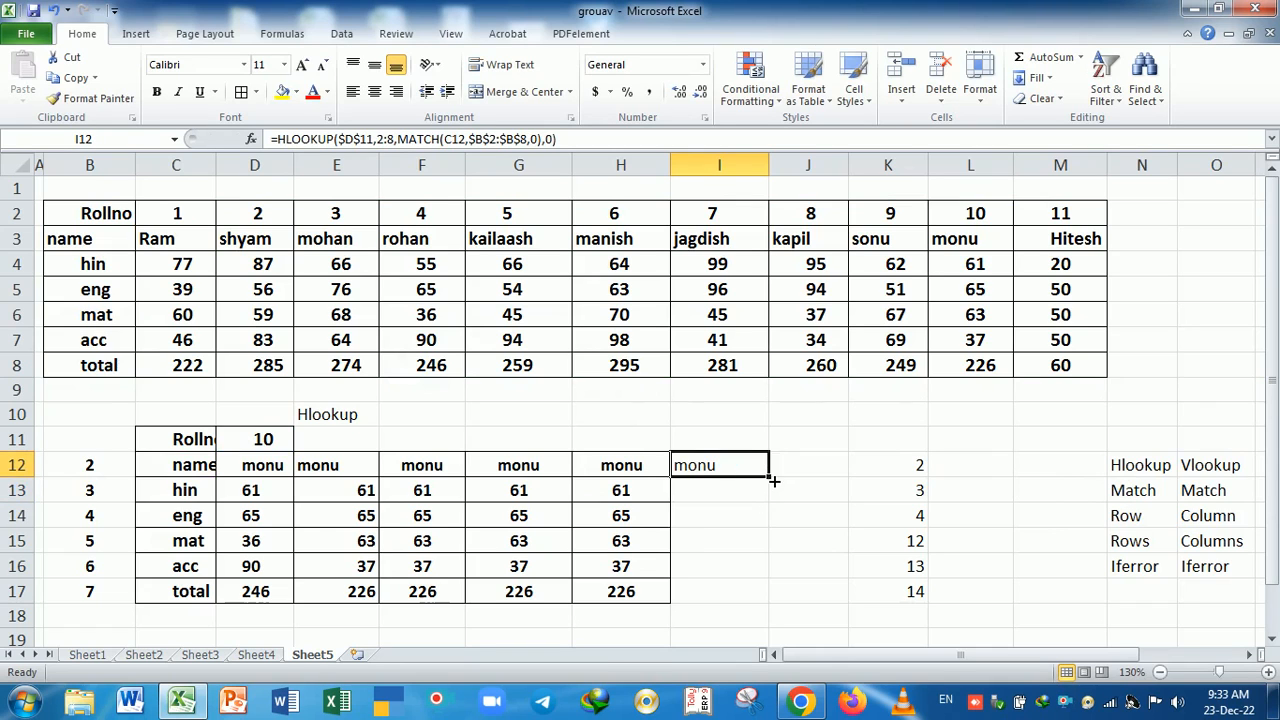
left_click_drag(773, 481, 766, 597)
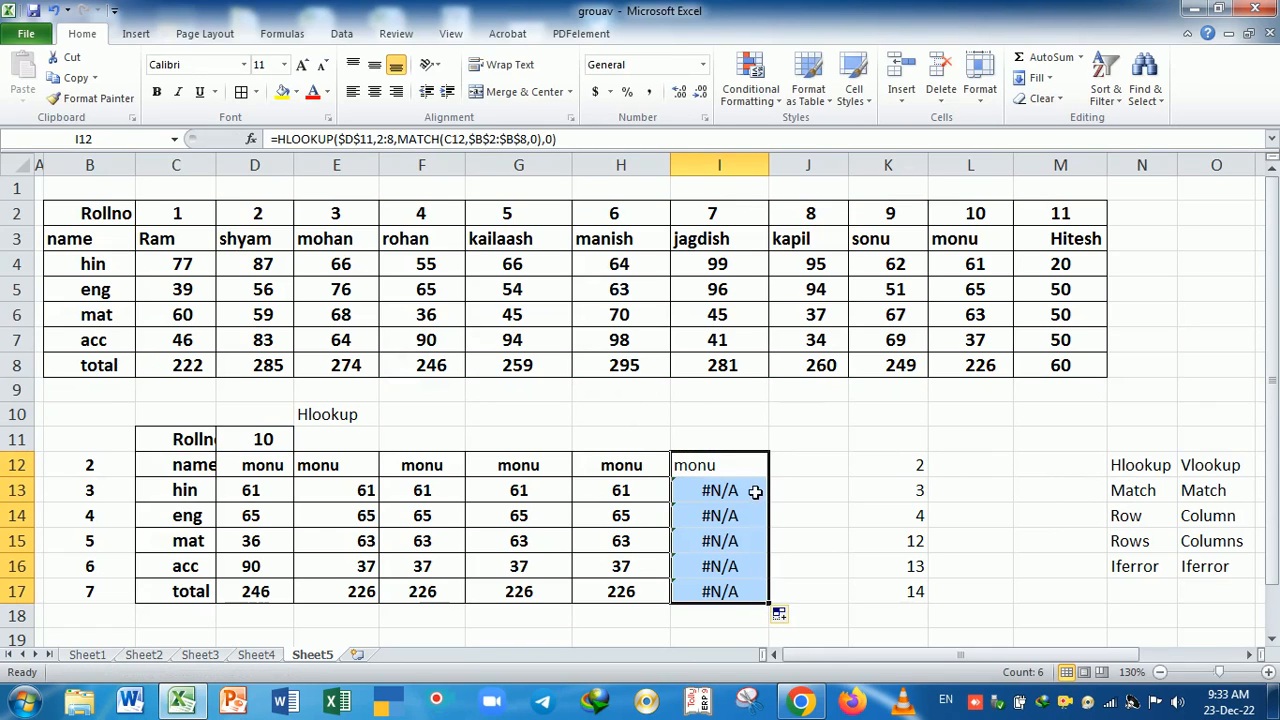
Make the lookup table in I12's formula absolute as $2:$8 and refill the formula down to I17.
double_click(740, 466)
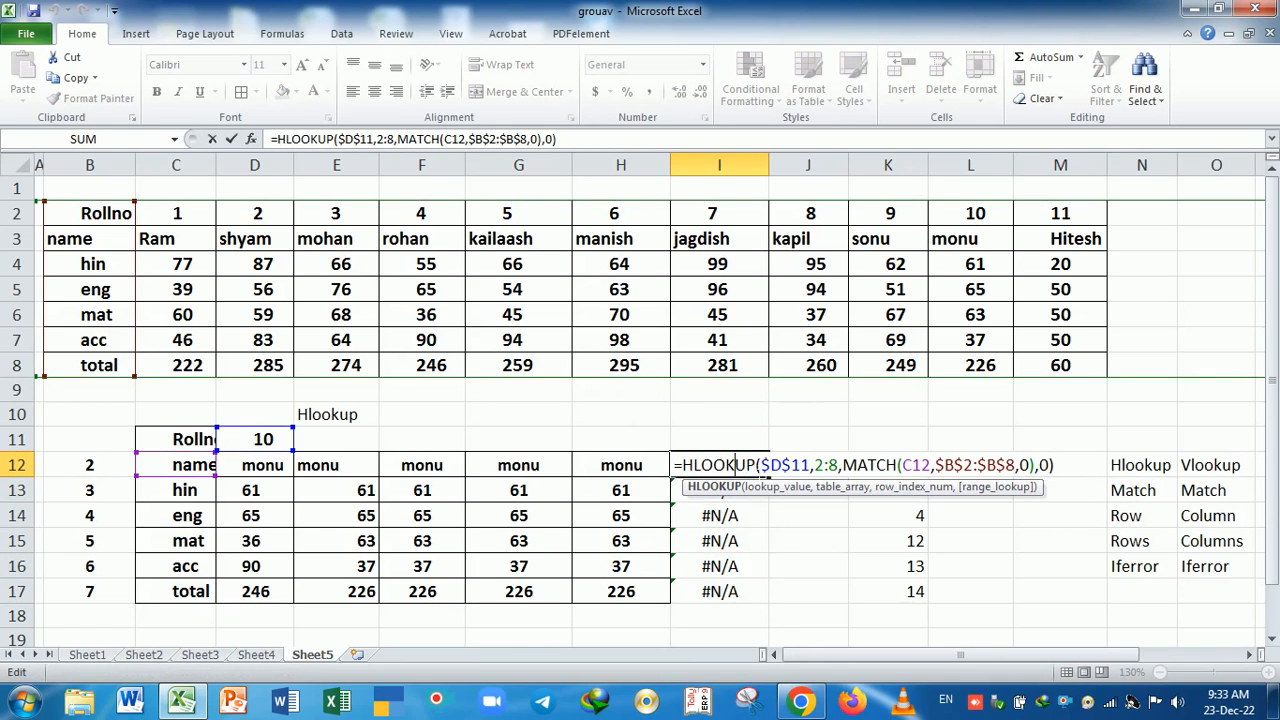
left_click_drag(814, 465, 840, 465)
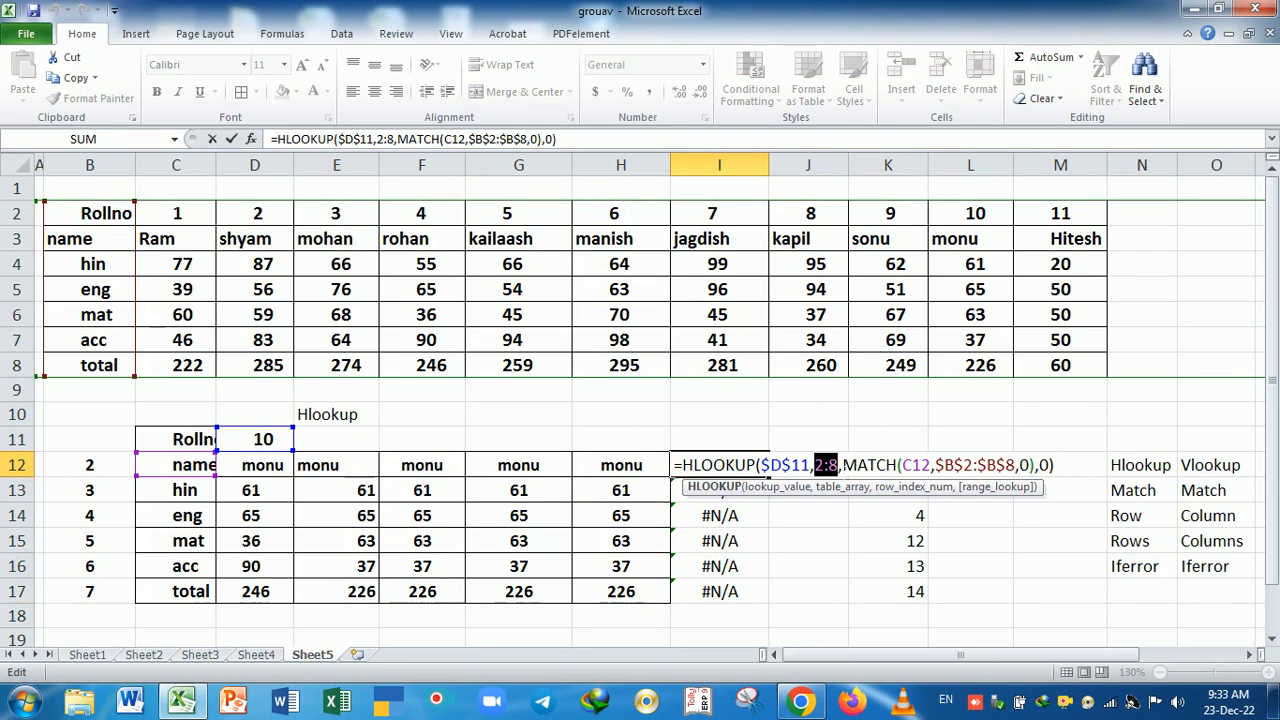
key("F4")
key("Return")
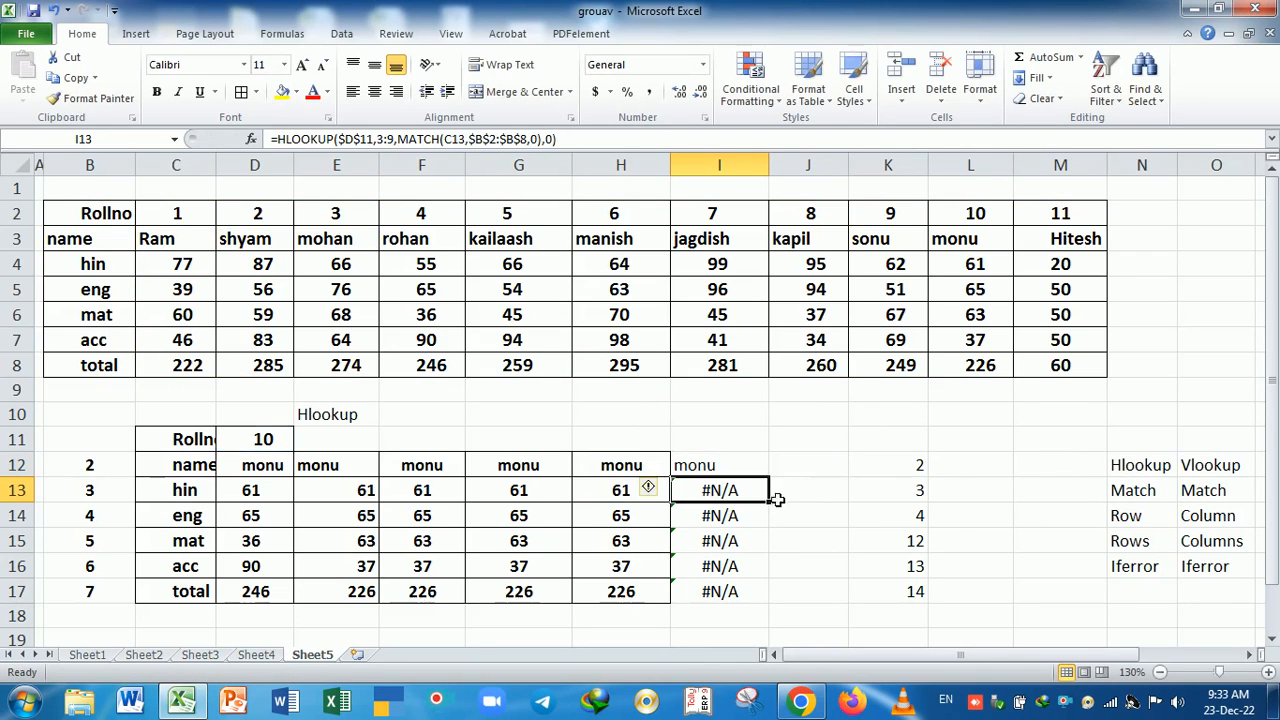
left_click(757, 463)
left_click_drag(770, 479, 754, 613)
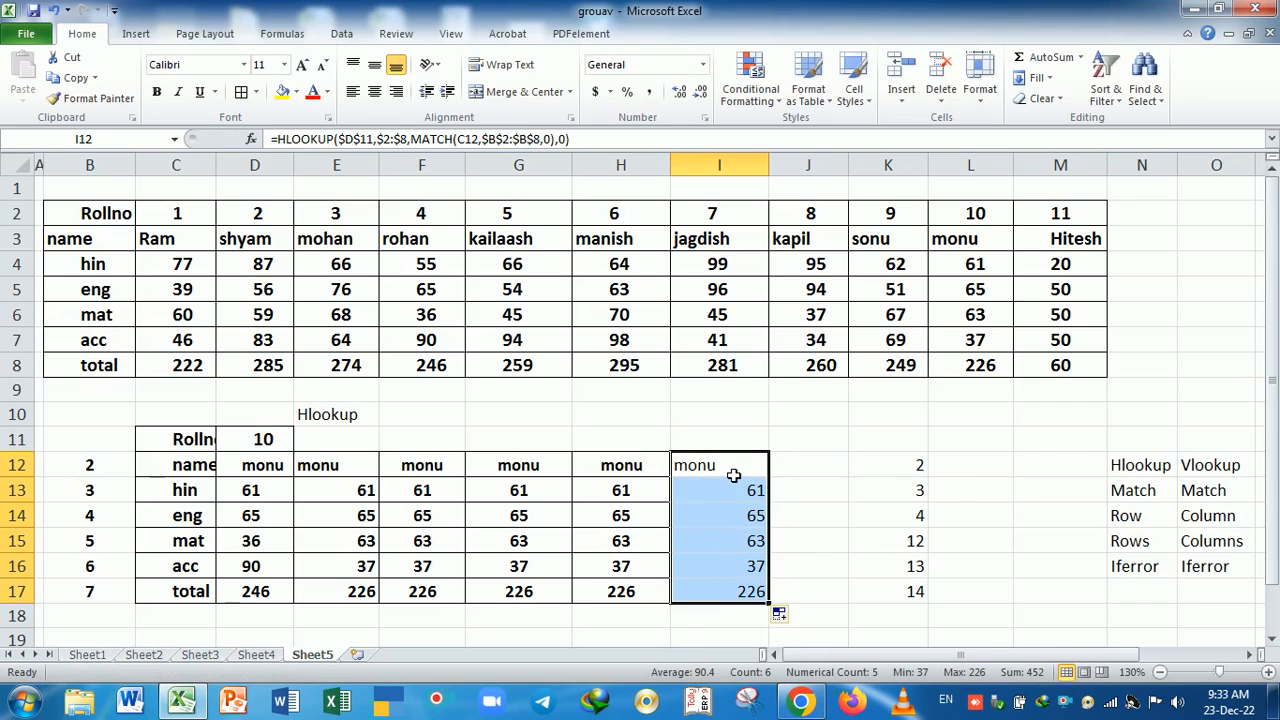
Make the lookup results in I12:I17 bold and centre them horizontally.
left_click_drag(737, 477, 737, 594)
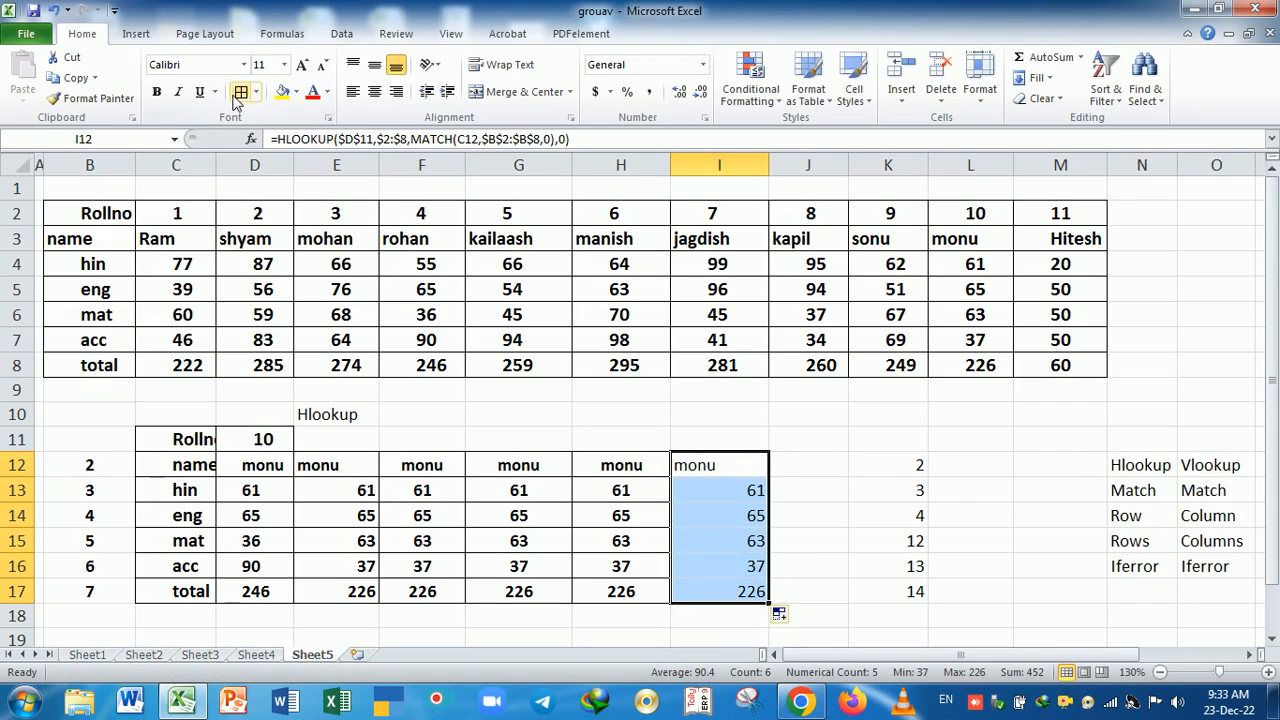
left_click(156, 92)
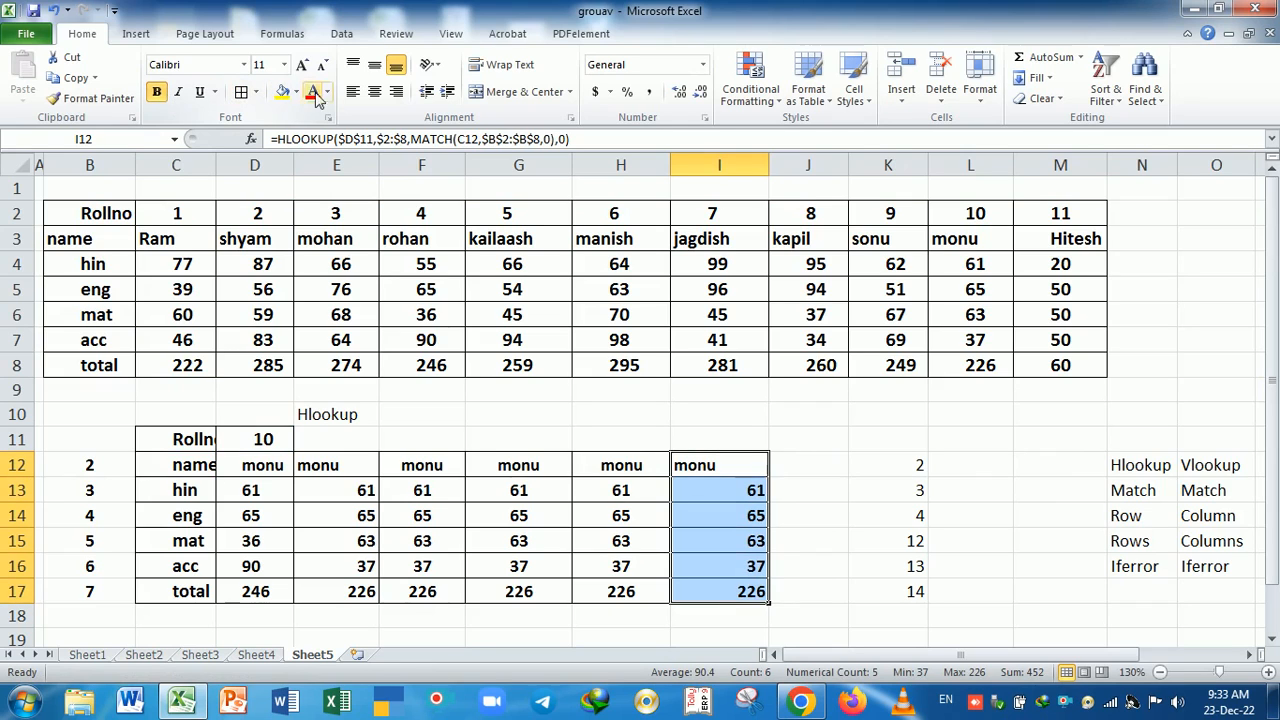
left_click(352, 92)
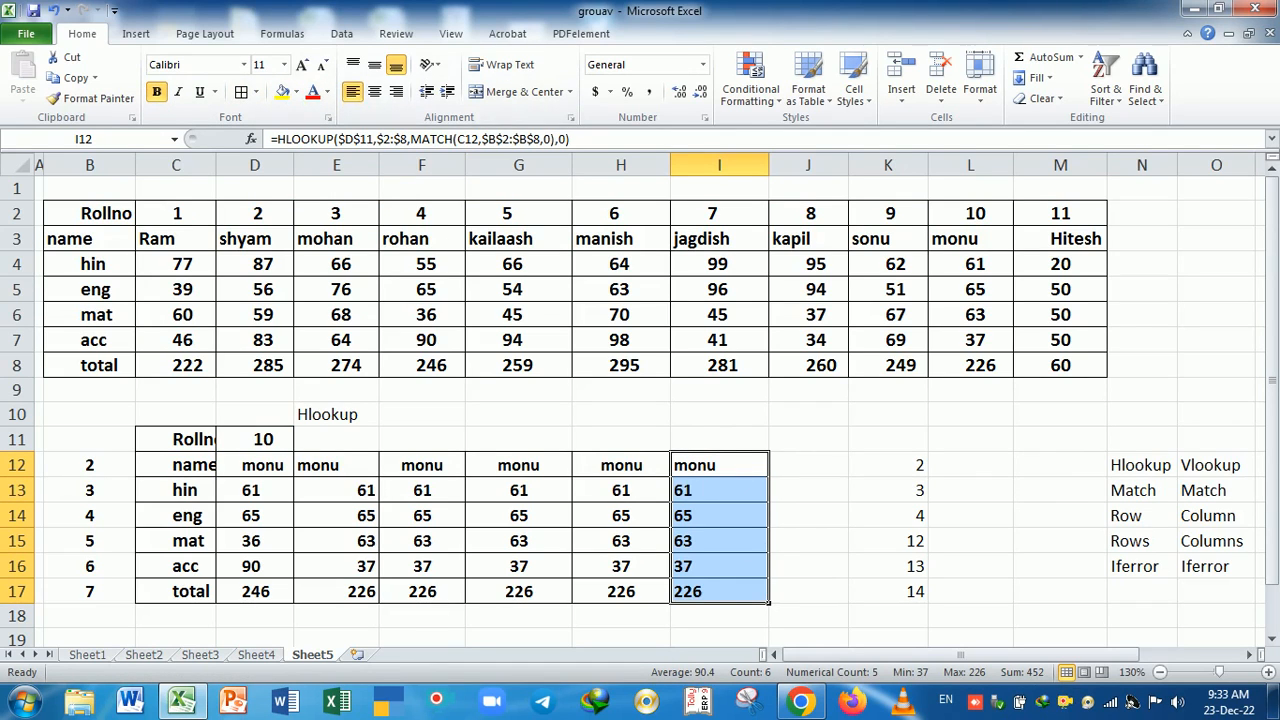
left_click(374, 92)
left_click(748, 515)
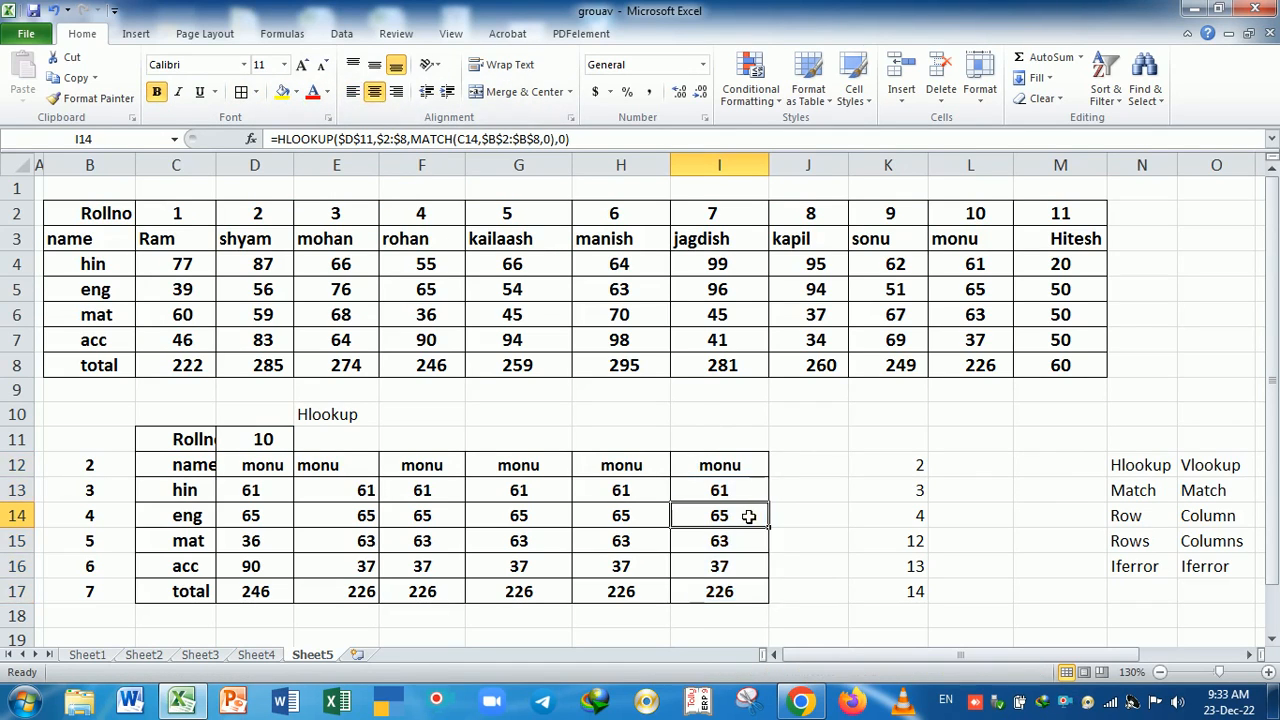
Set the roll number in D11 to 11 to test the lookup.
left_click(265, 447)
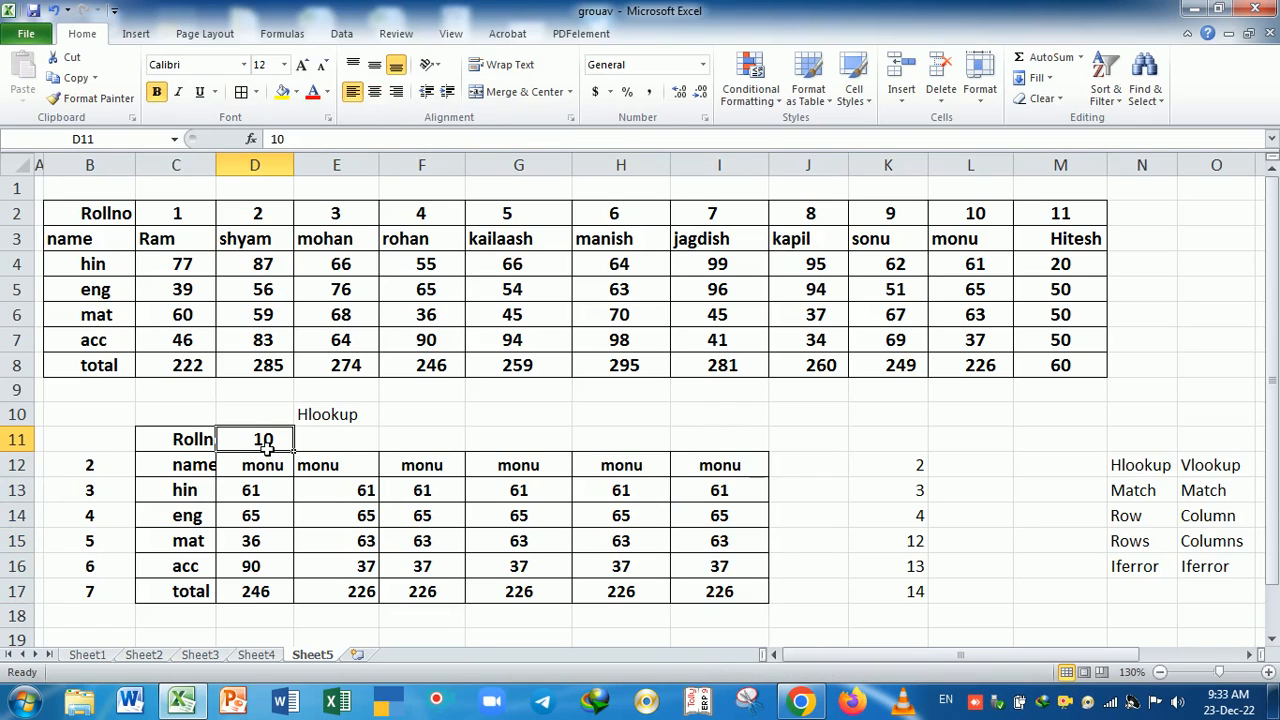
type("11")
key("Return")
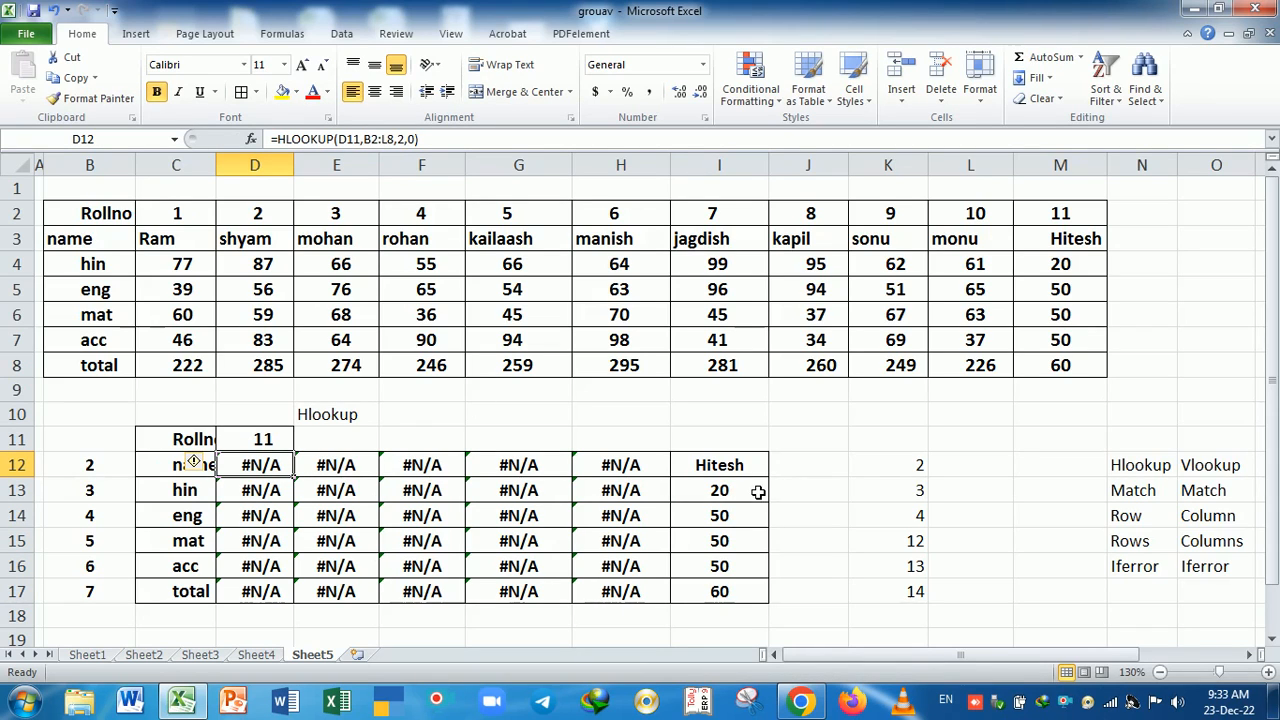
Copy the total formula from L8 into M8 for roll number 11.
left_click(1045, 372)
left_click(1000, 372)
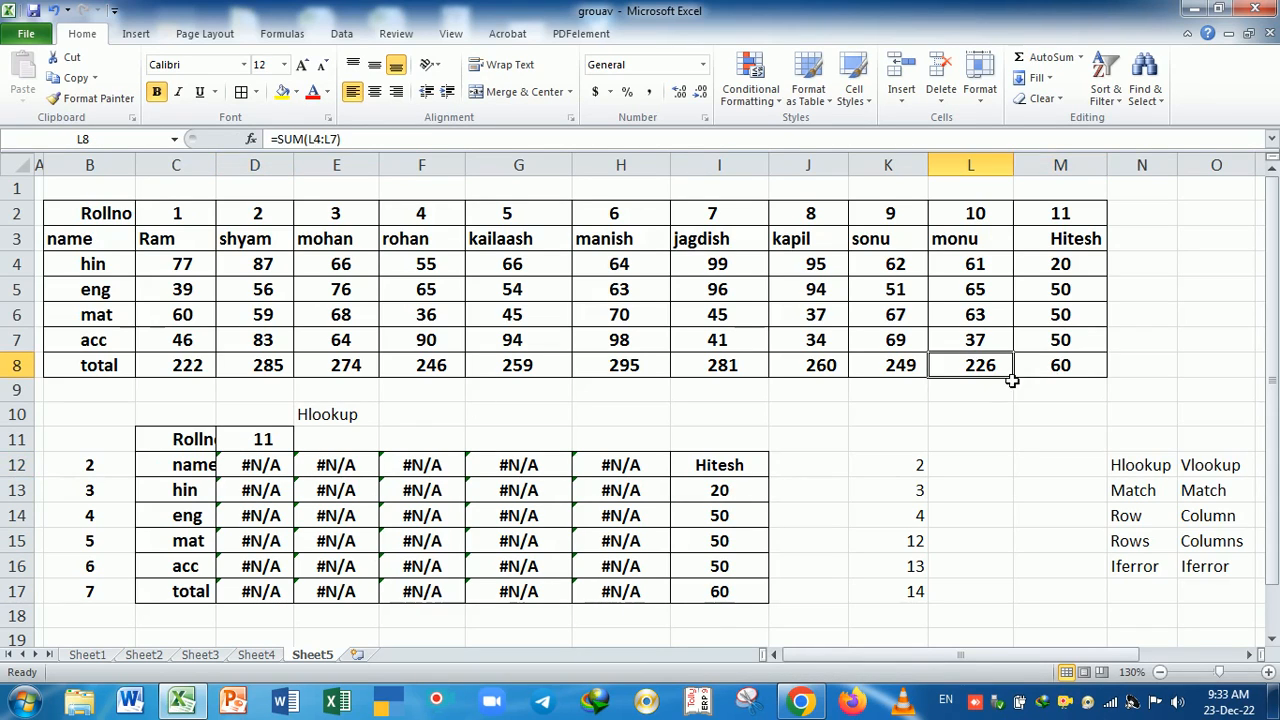
left_click(1023, 366)
left_click(1006, 366)
left_click_drag(1022, 383, 1095, 372)
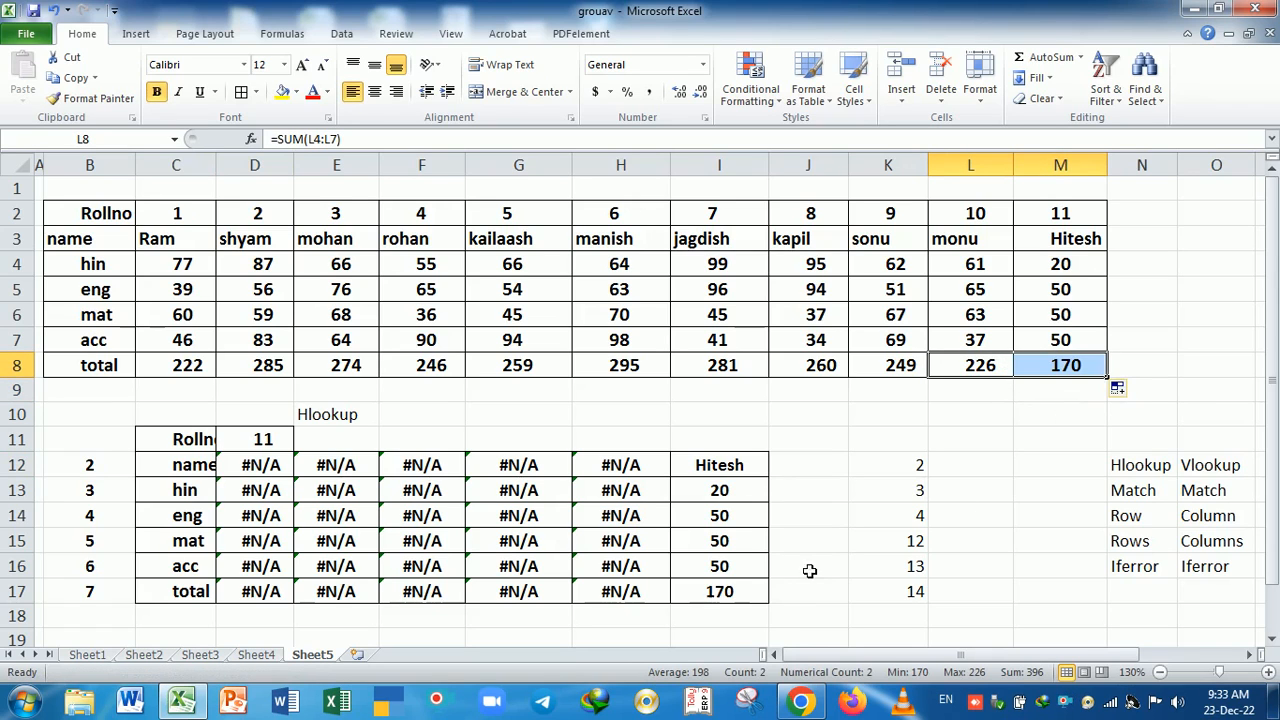
left_click(748, 620)
Add a new student beside the table by entering roll number 12 in N2 and the student's name in N3.
left_click(1142, 224)
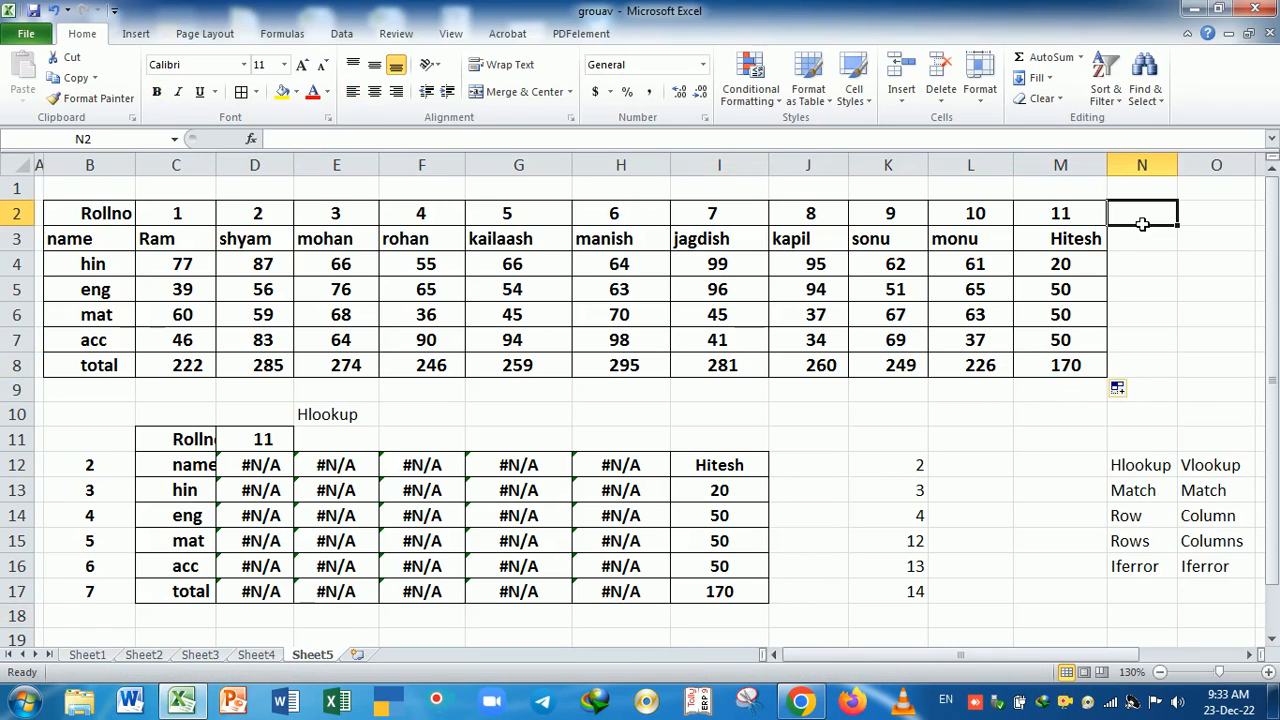
type("12")
key("Return")
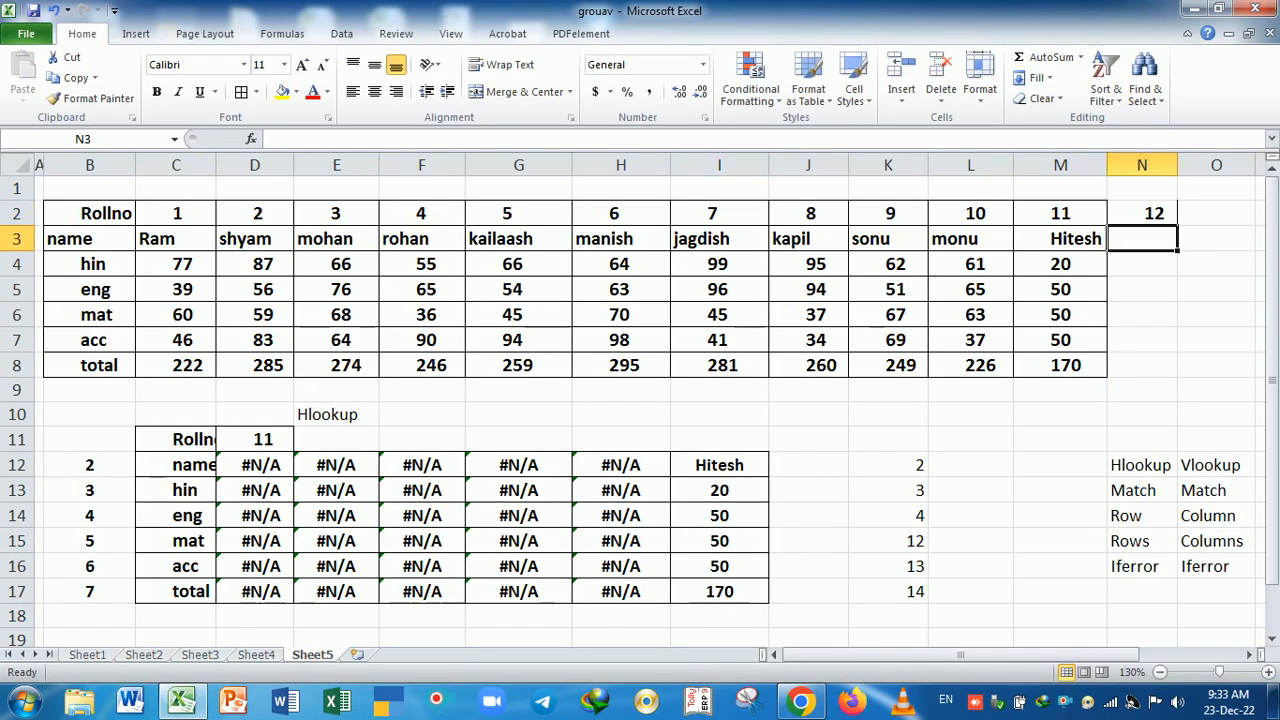
type("Umejhs")
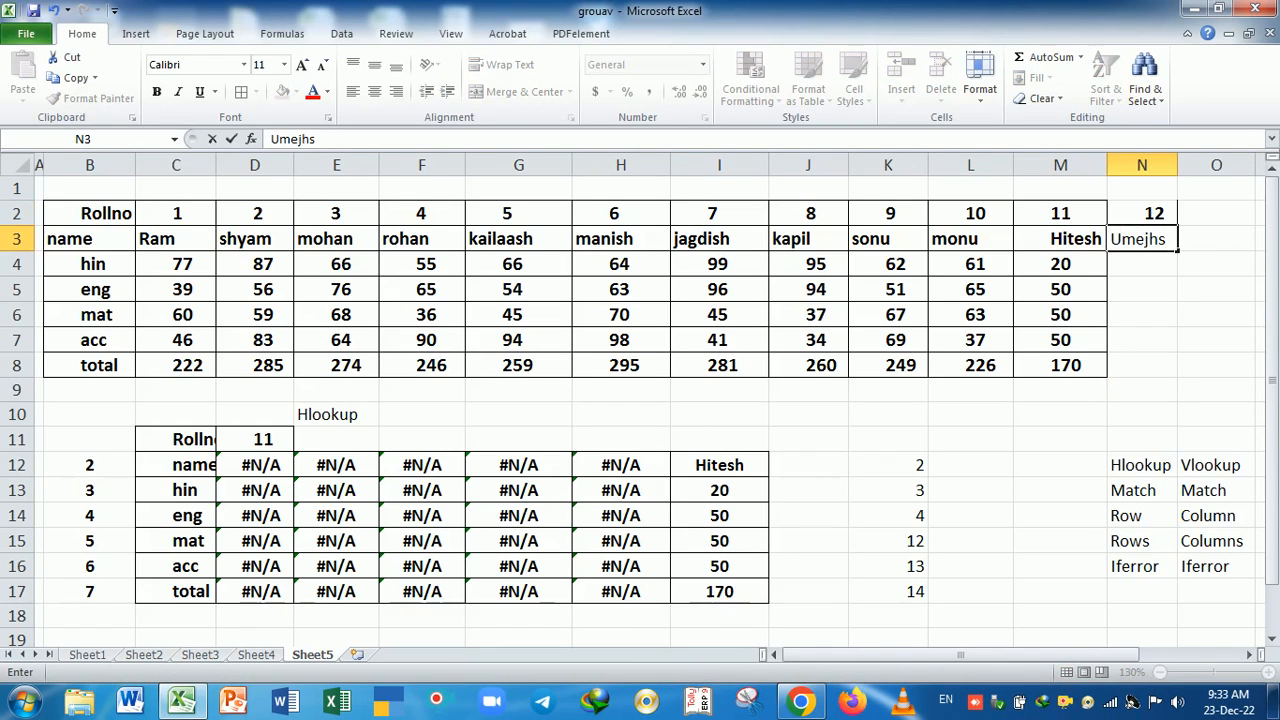
key("BackSpace")
key("BackSpace")
key("BackSpace")
key("BackSpace")
type("ma")
key("Return")
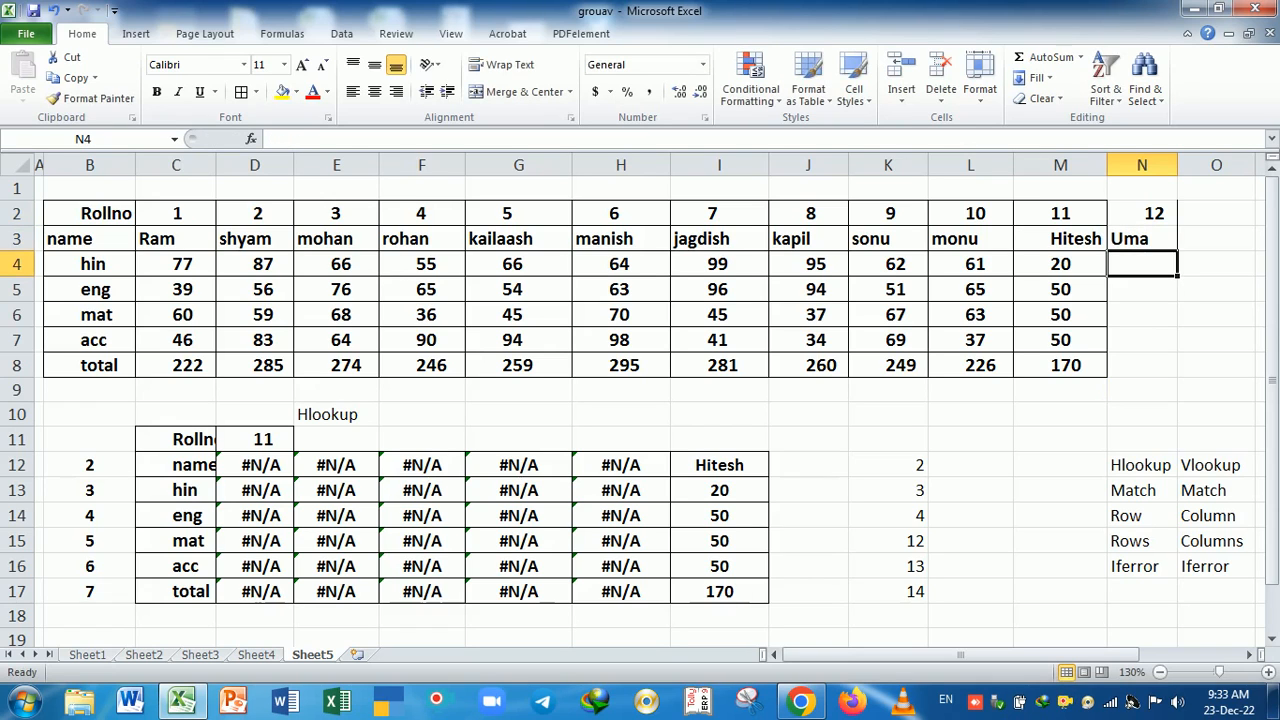
Enter the marks 50, 60, 80 and 70 for roll number 12 in N4:N7.
type("50")
key("Return")
type("60")
key("Return")
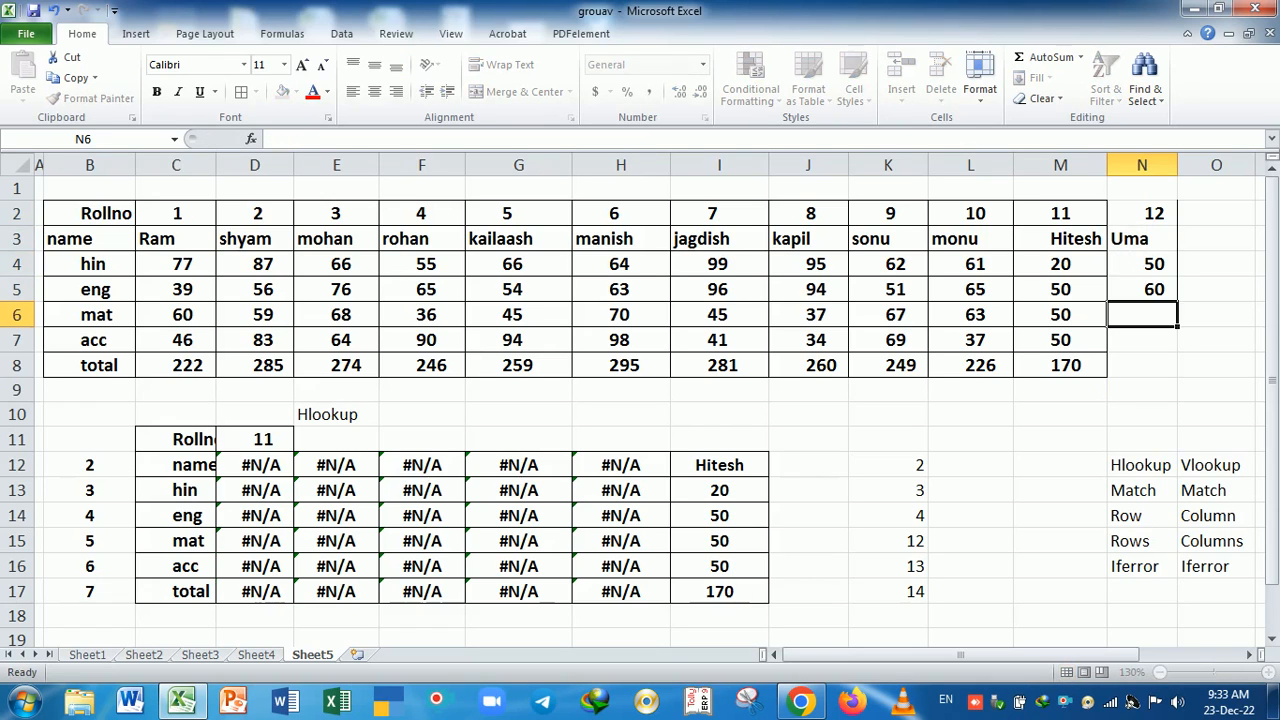
type("80")
key("Return")
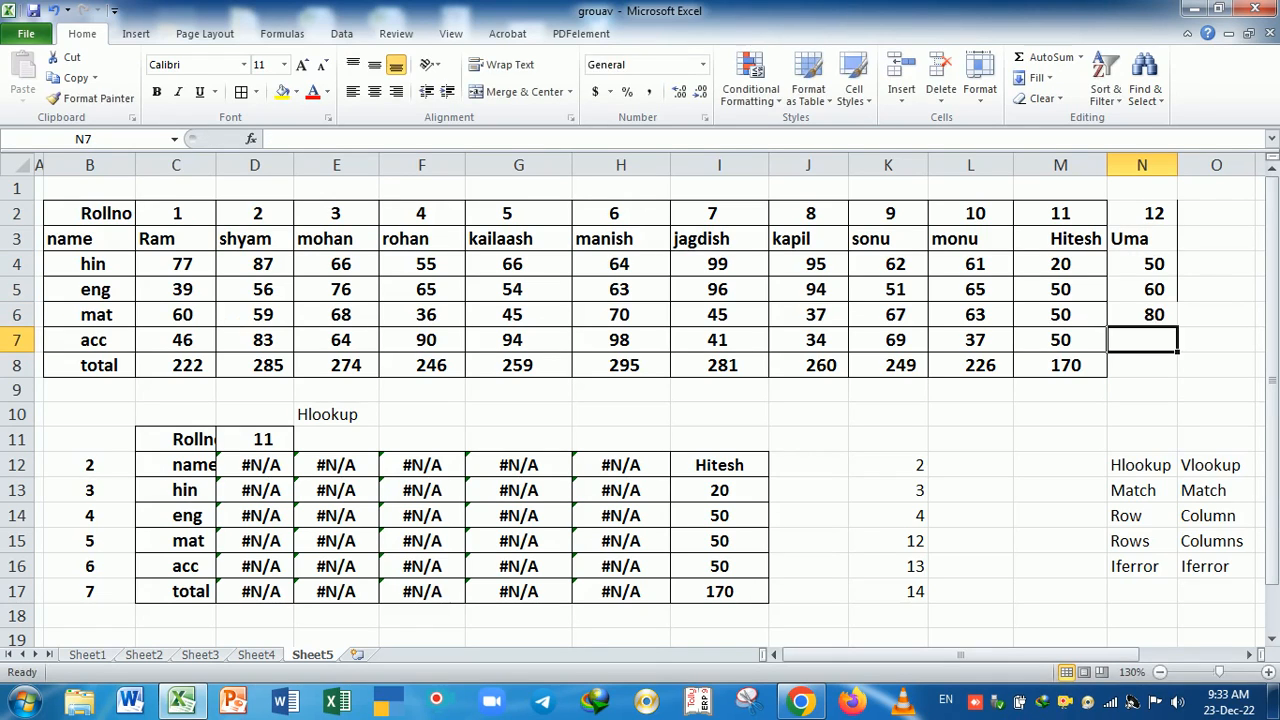
type("70")
key("Return")
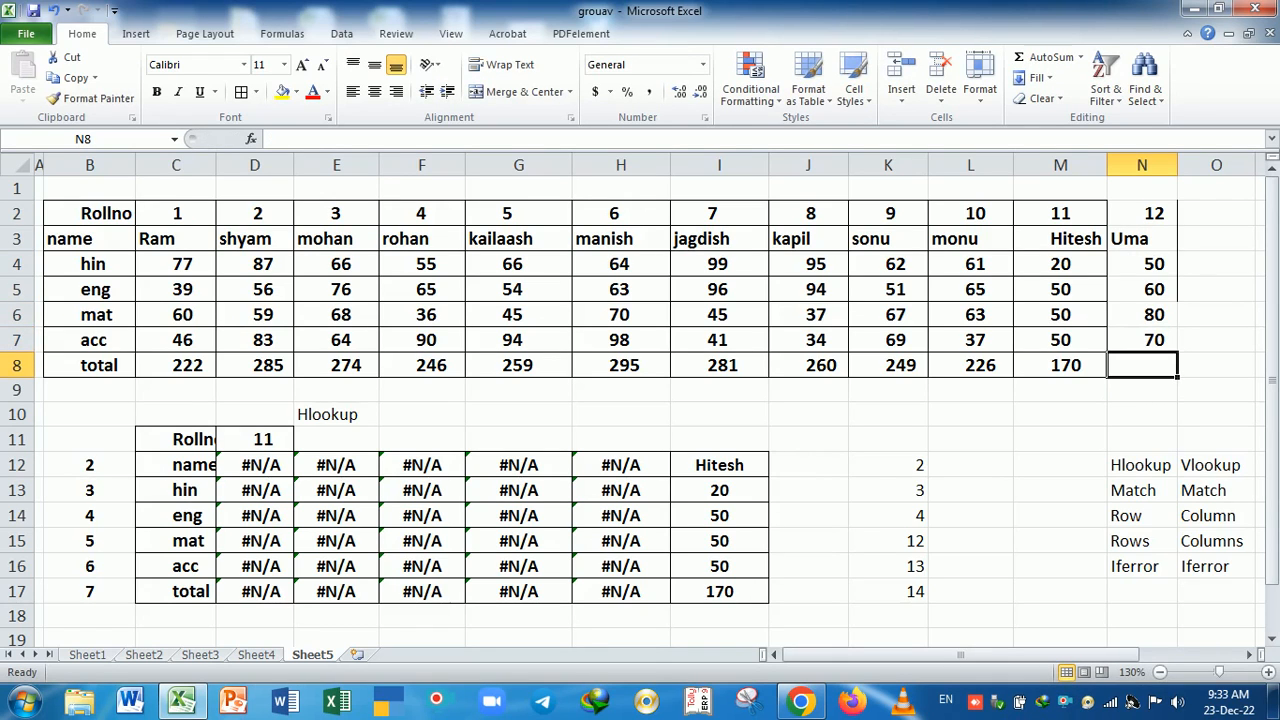
Copy the total formula from M8 into N8 and widen column N to fit it.
key("ctrl+r")
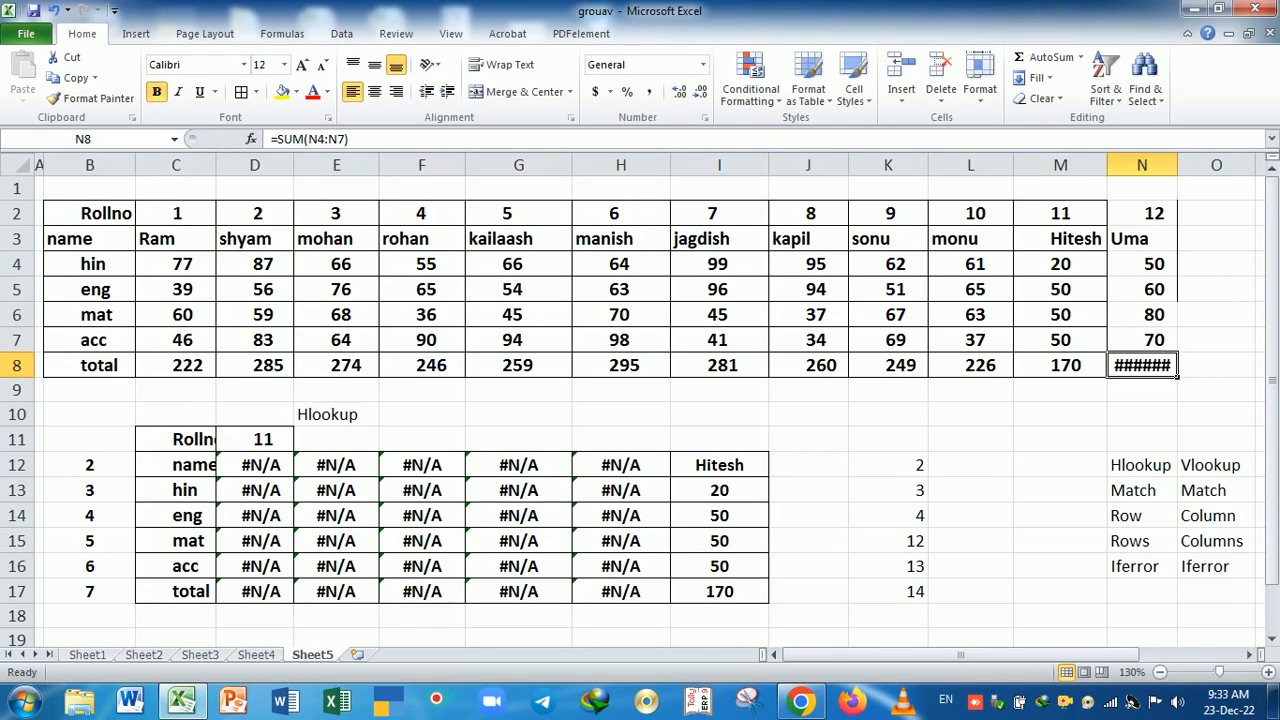
left_click_drag(1178, 165, 1200, 165)
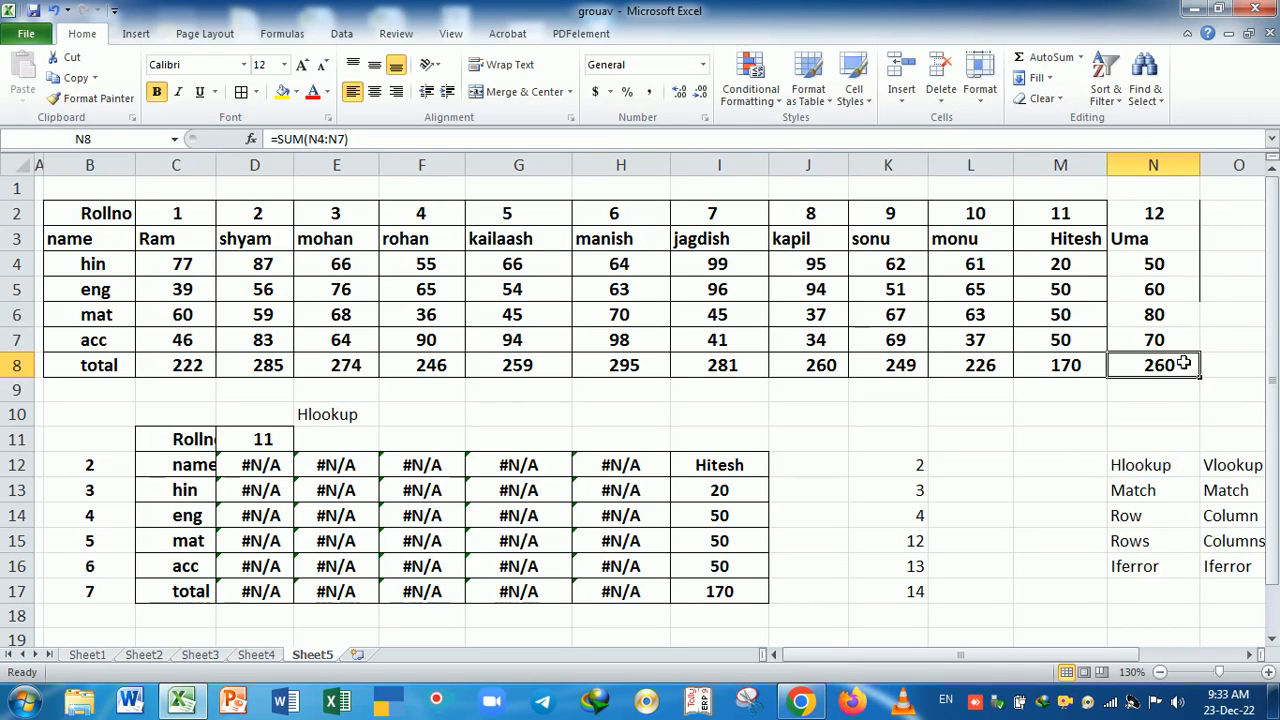
Set the roll number in D11 to 12 and select the lookup results in I12:I17 to check them.
left_click(252, 445)
type("12")
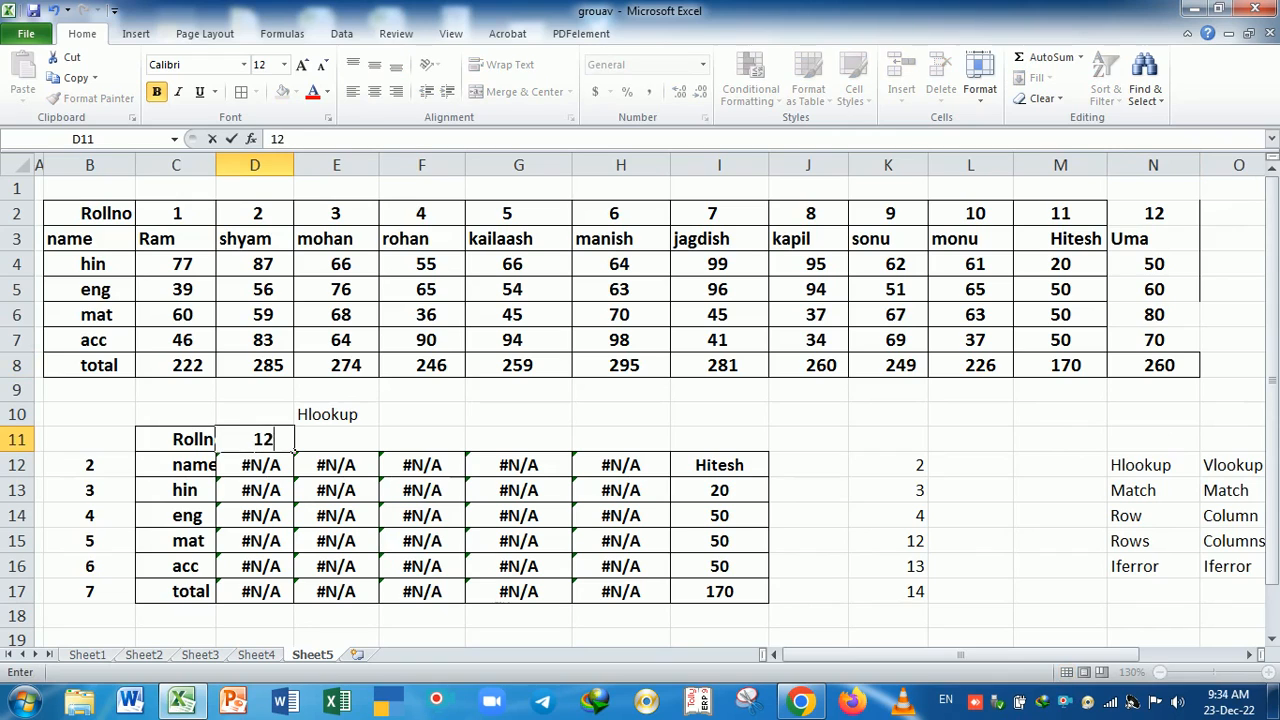
key("Return")
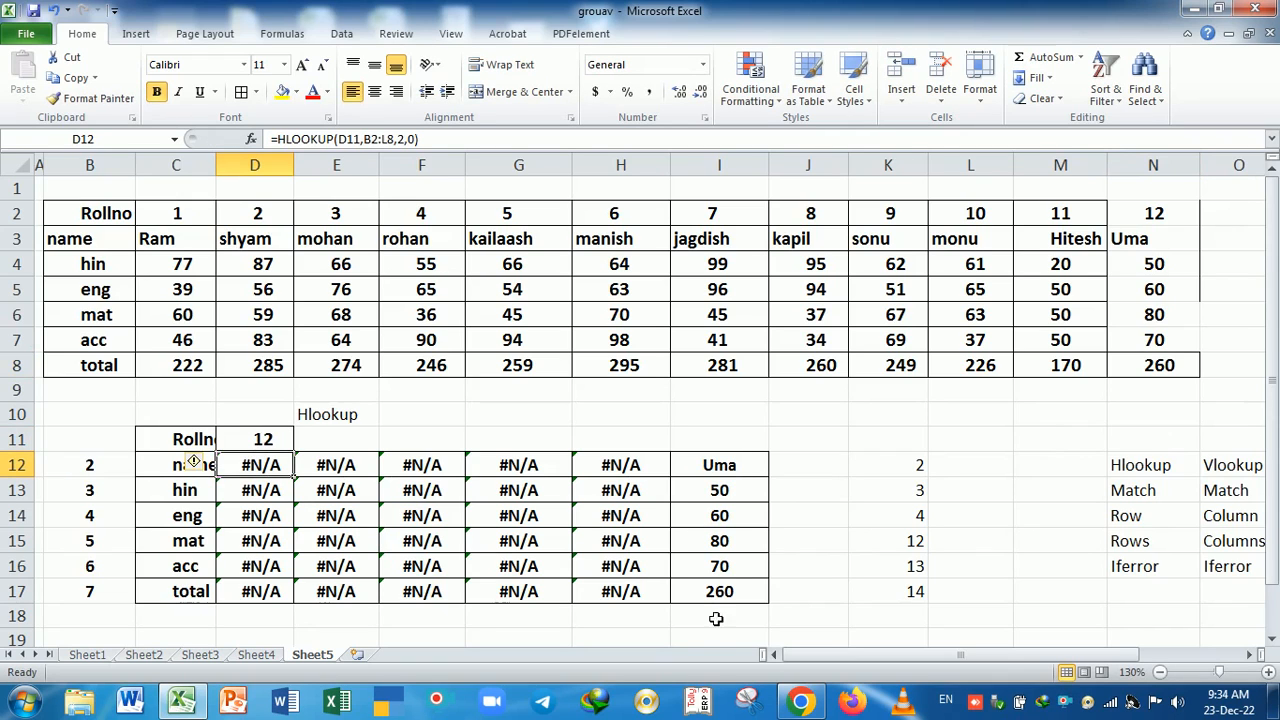
left_click_drag(748, 468, 730, 615)
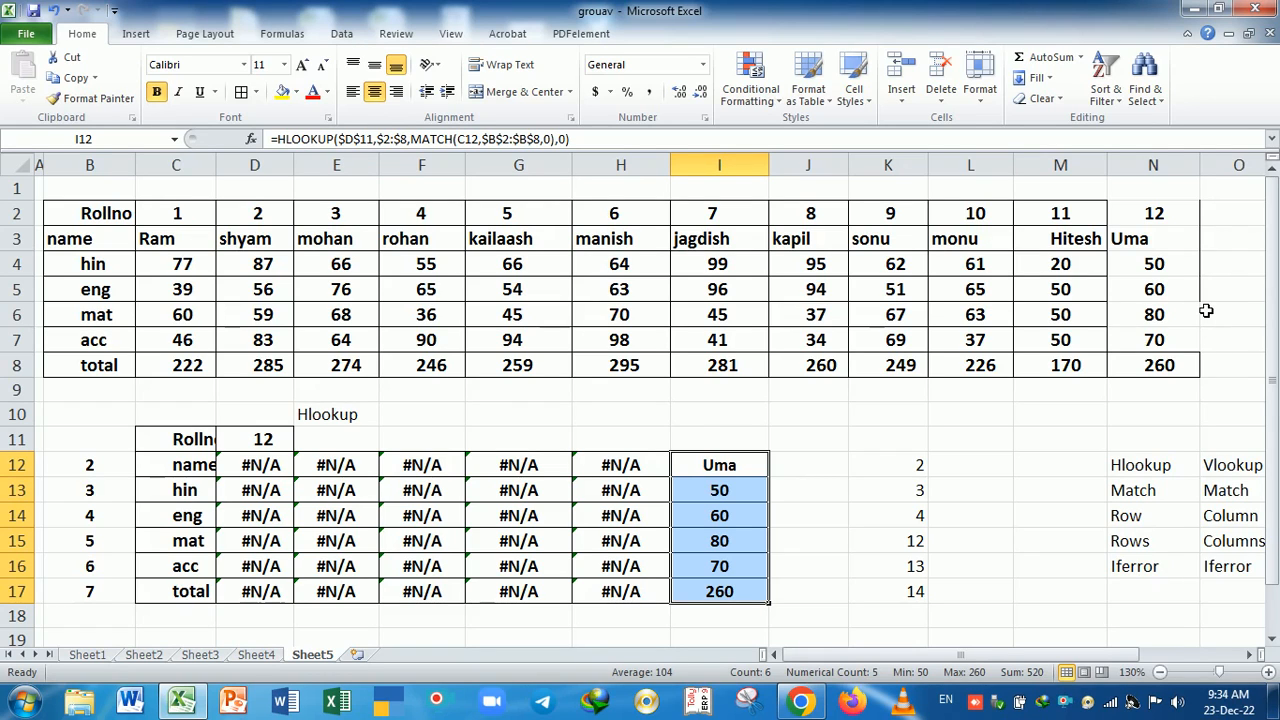
Test the lookup with roll number 1 in D11, return it to 12, and review the formula in I12.
left_click(266, 448)
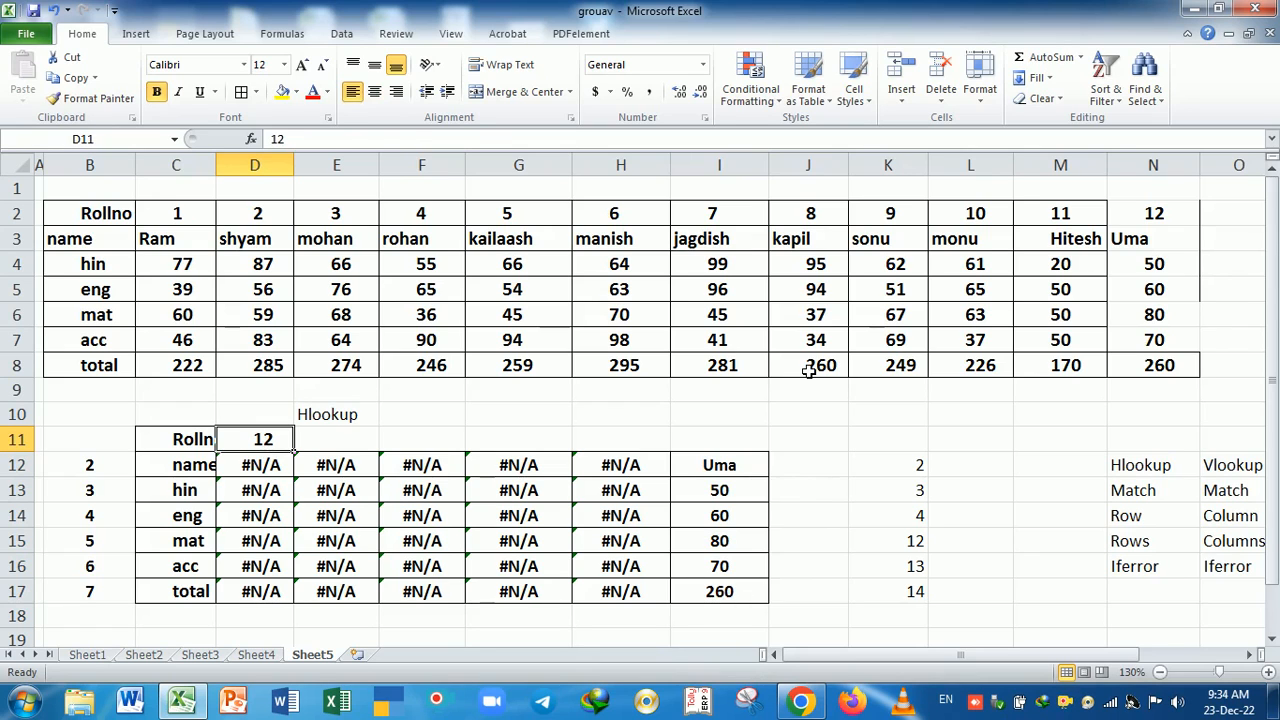
type("1")
key("Return")
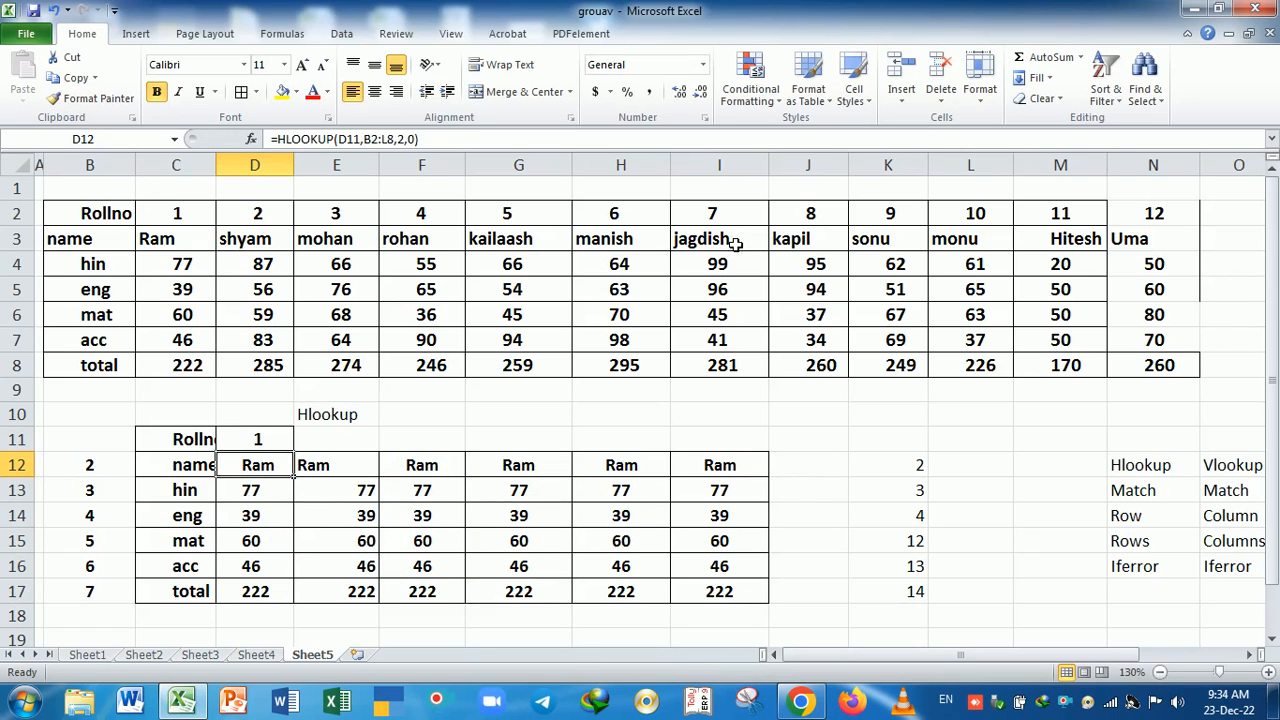
left_click(278, 448)
type("12")
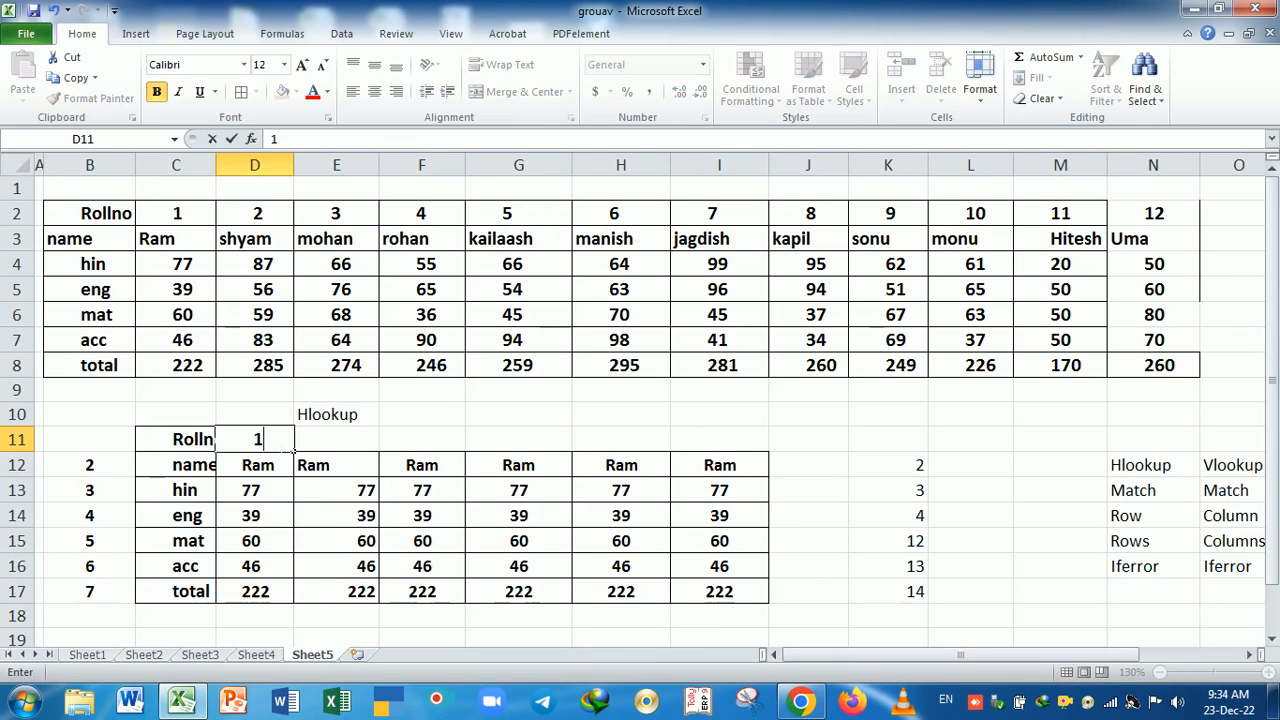
key("Return")
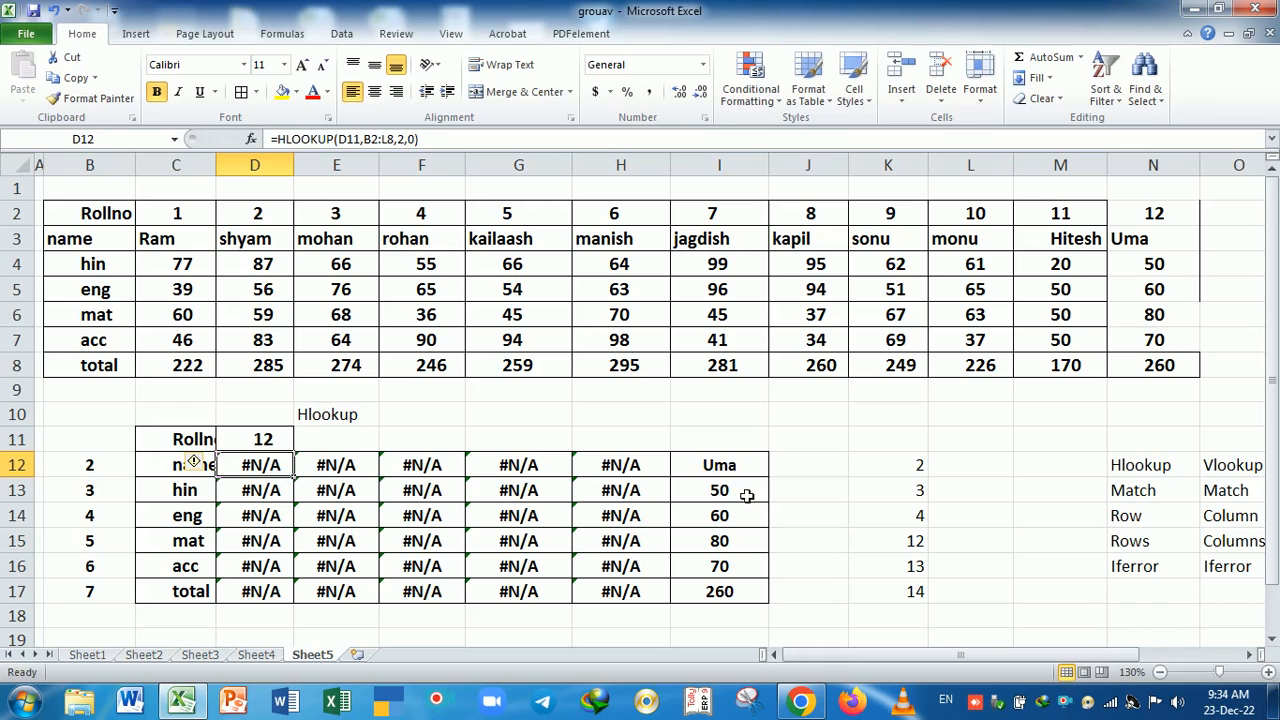
double_click(722, 466)
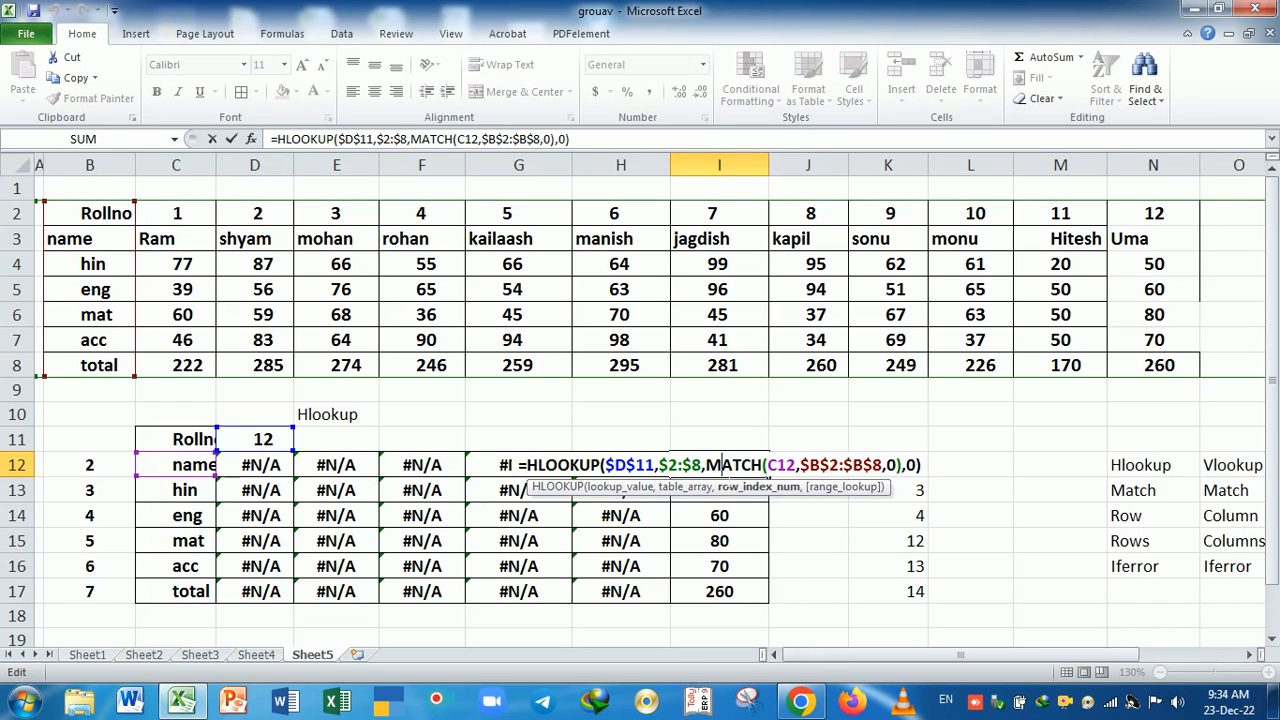
key("Return")
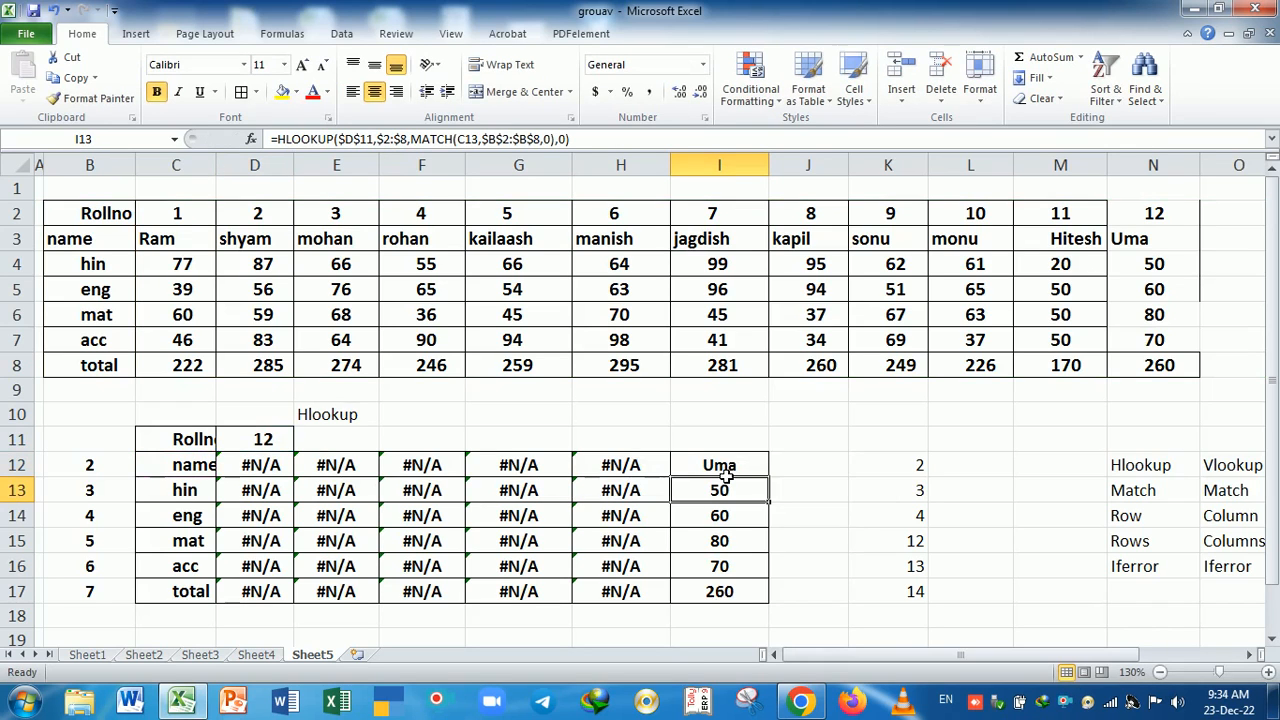
Narrow column N and adjust the widths of columns E to I to fit their contents.
left_click_drag(1200, 176, 1194, 176)
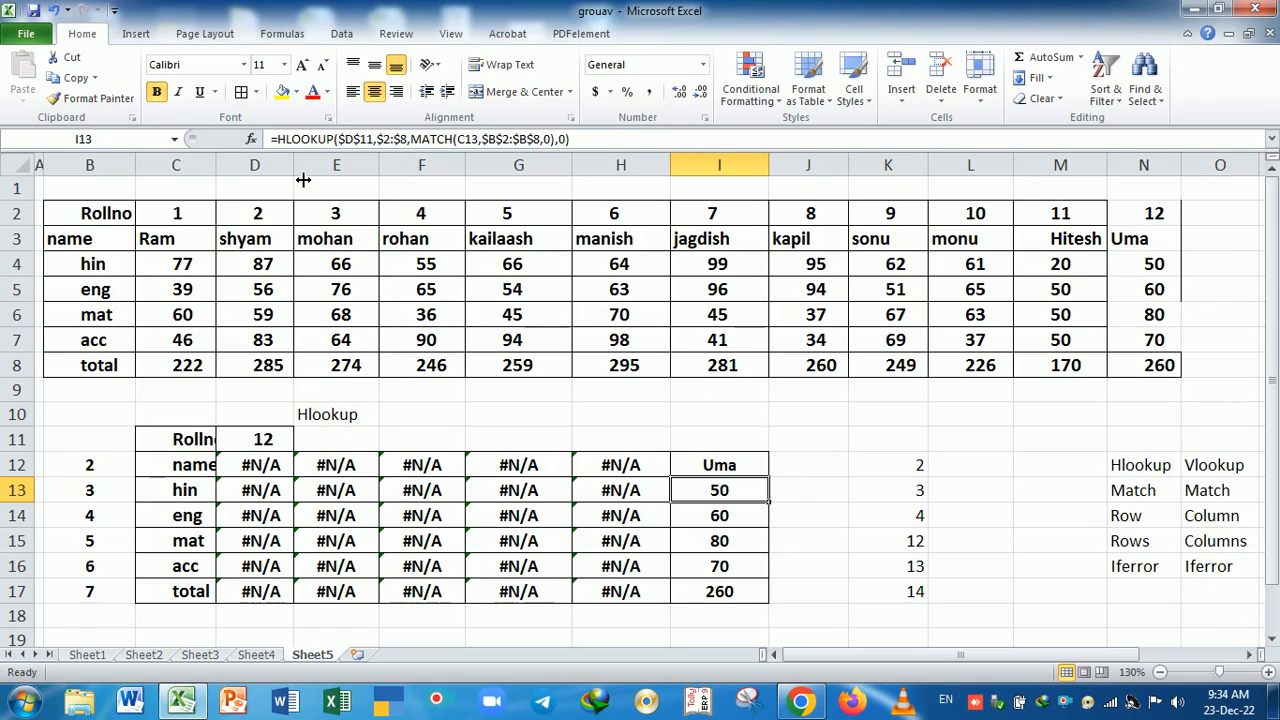
left_click_drag(298, 172, 381, 179)
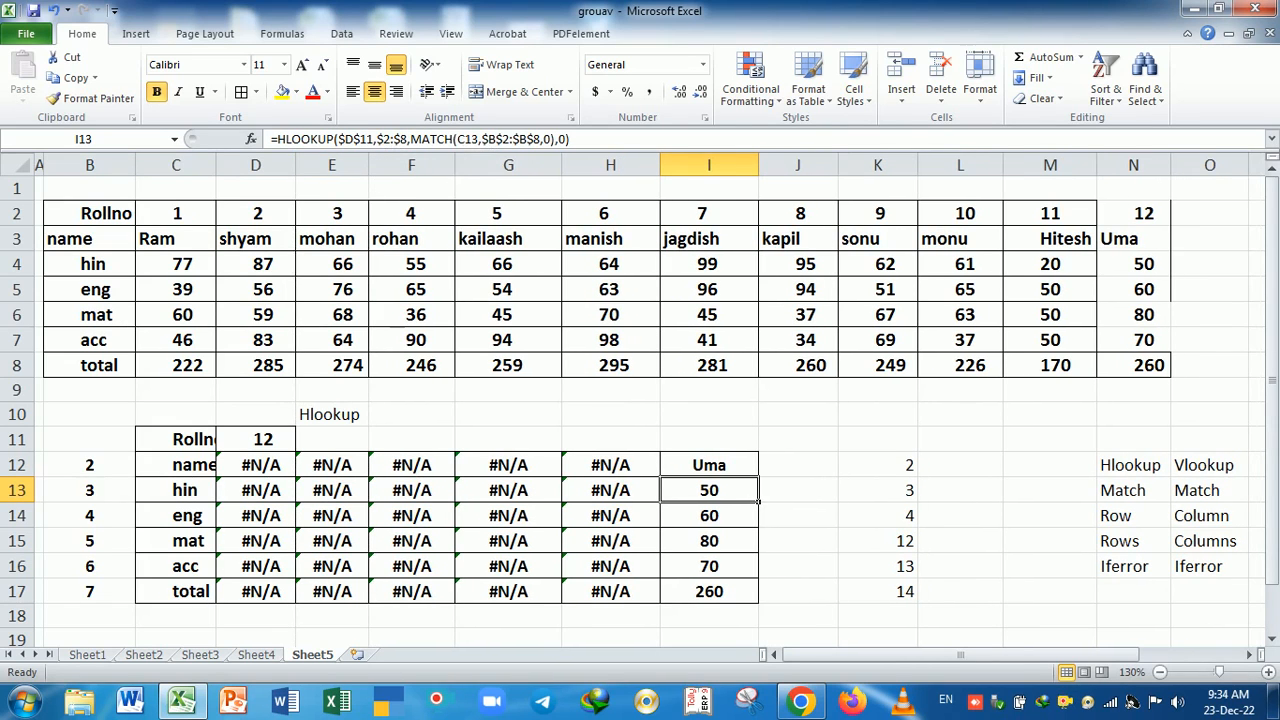
double_click(455, 177)
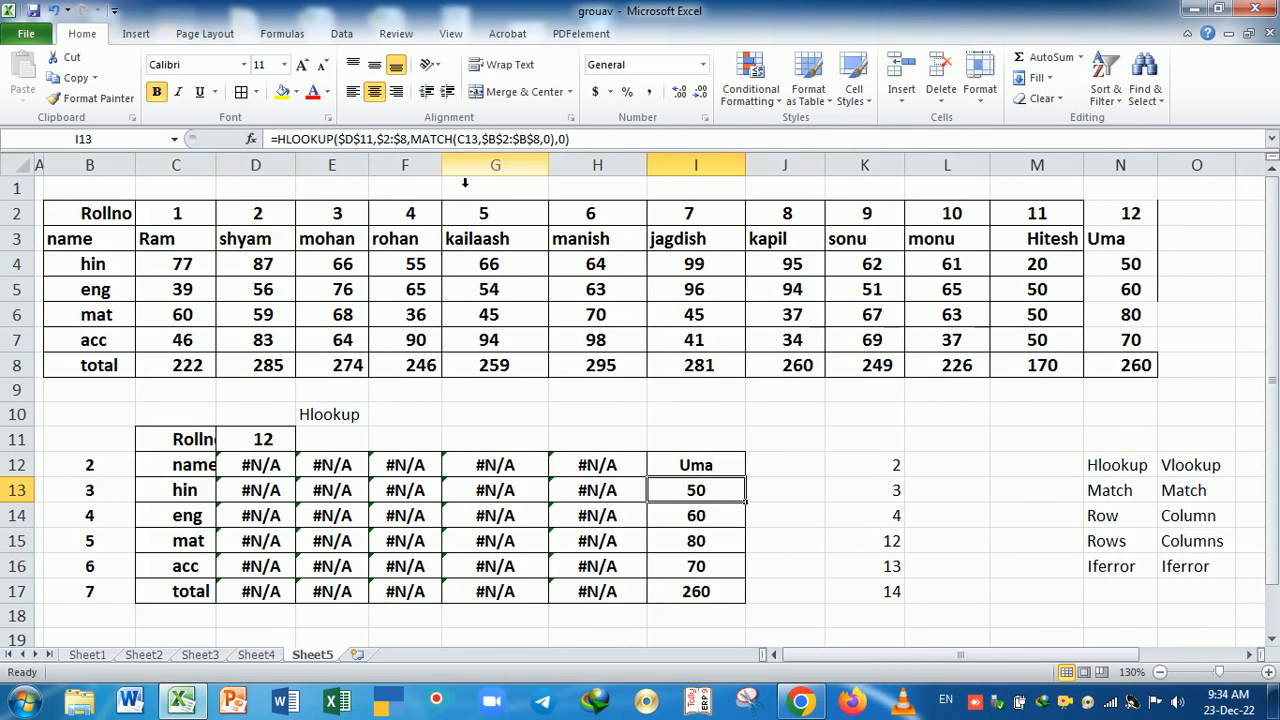
double_click(549, 174)
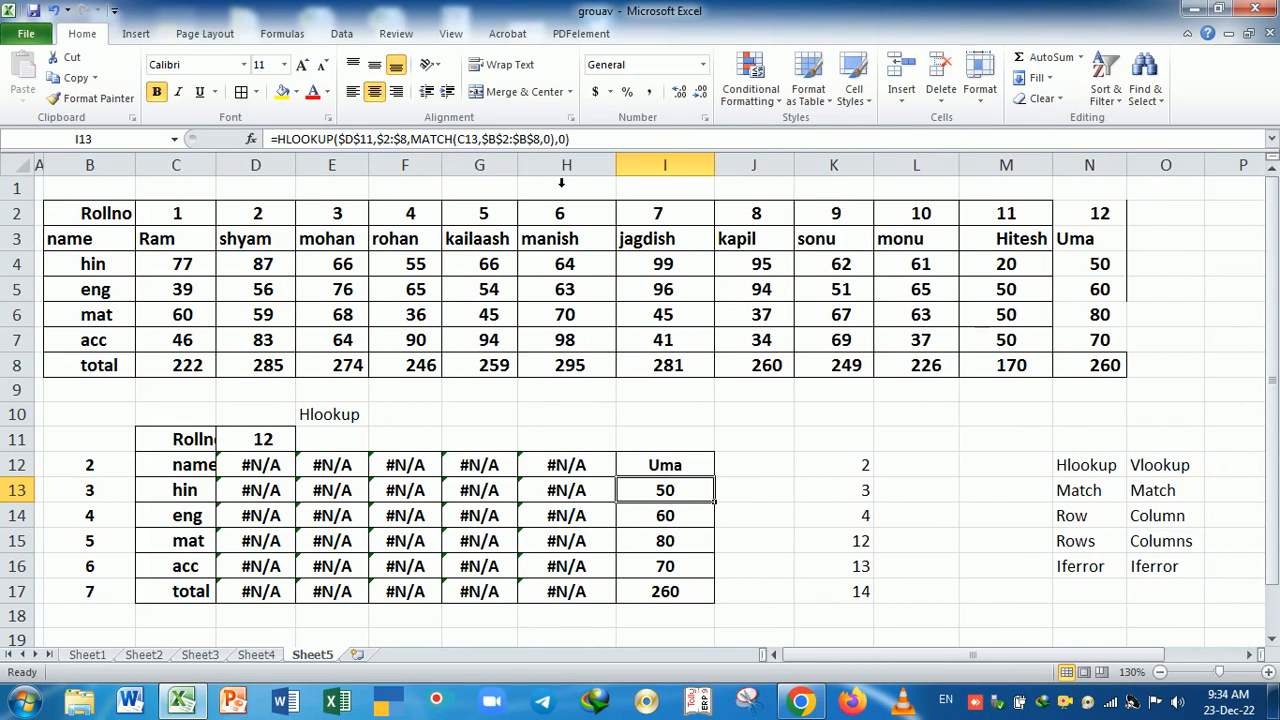
double_click(617, 178)
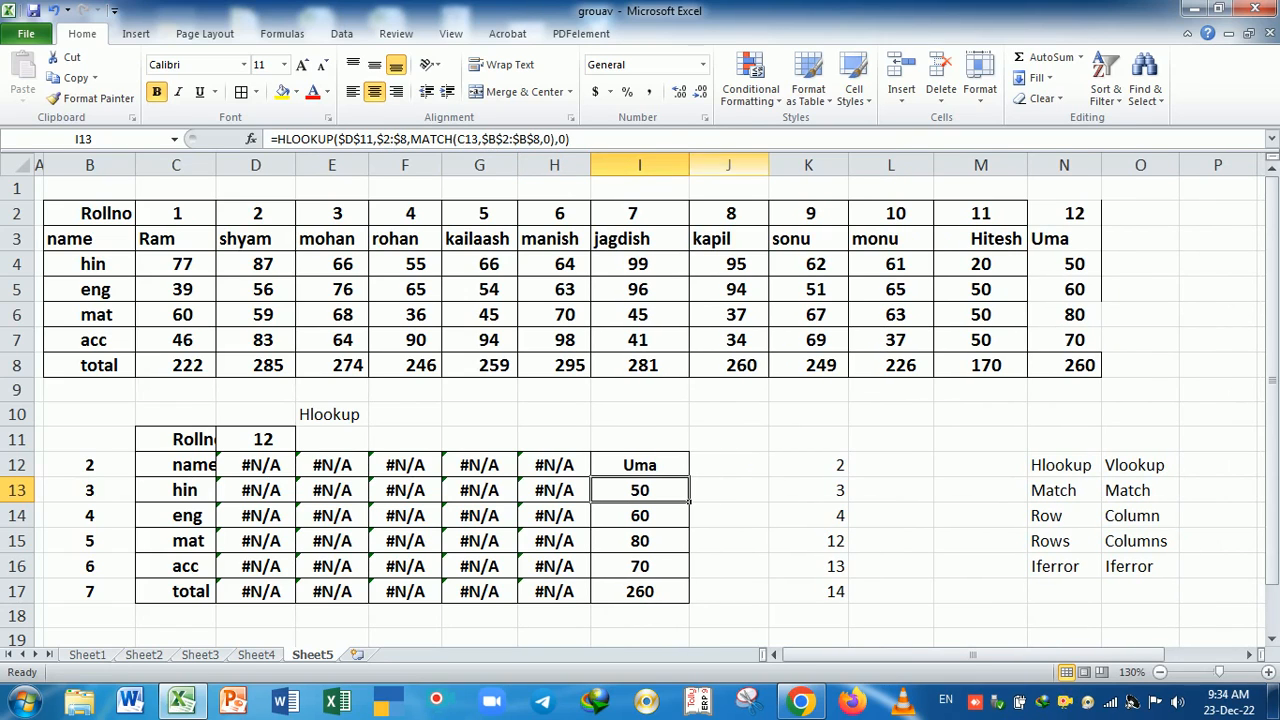
double_click(689, 170)
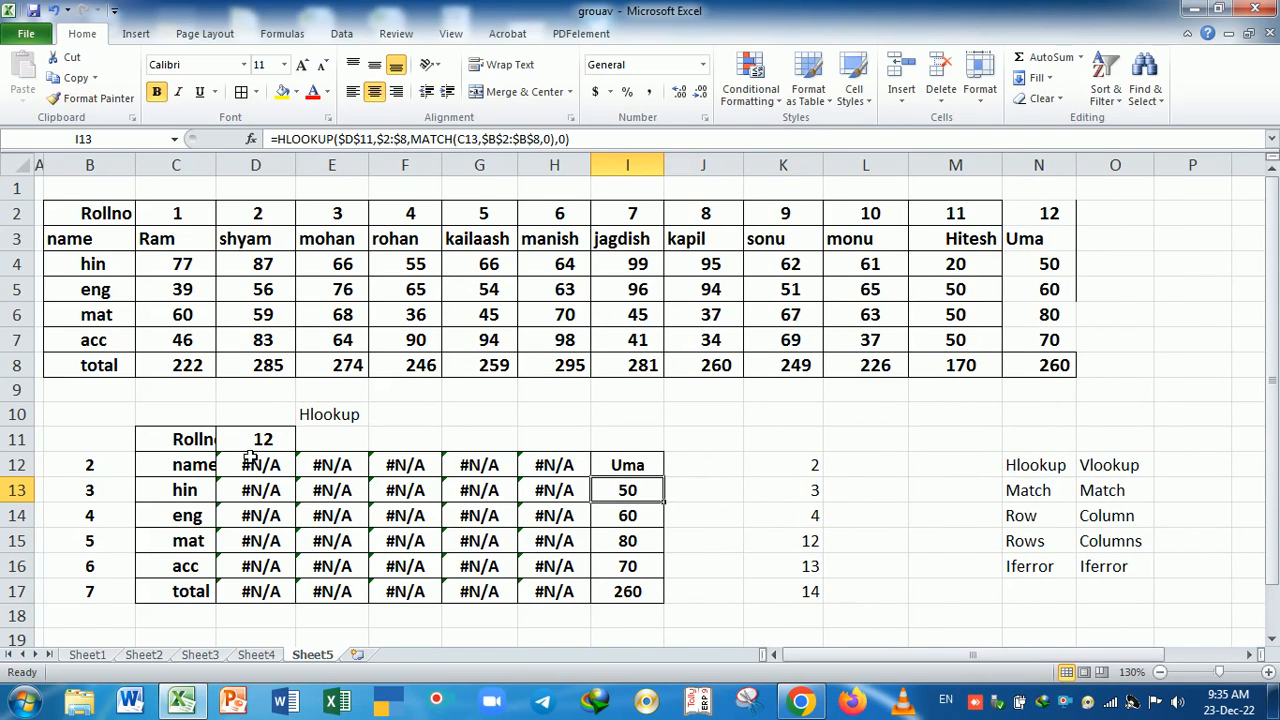
Select the roll number 12 data in N2:N7 and review the lookup formula in I12.
left_click_drag(1048, 214, 1044, 340)
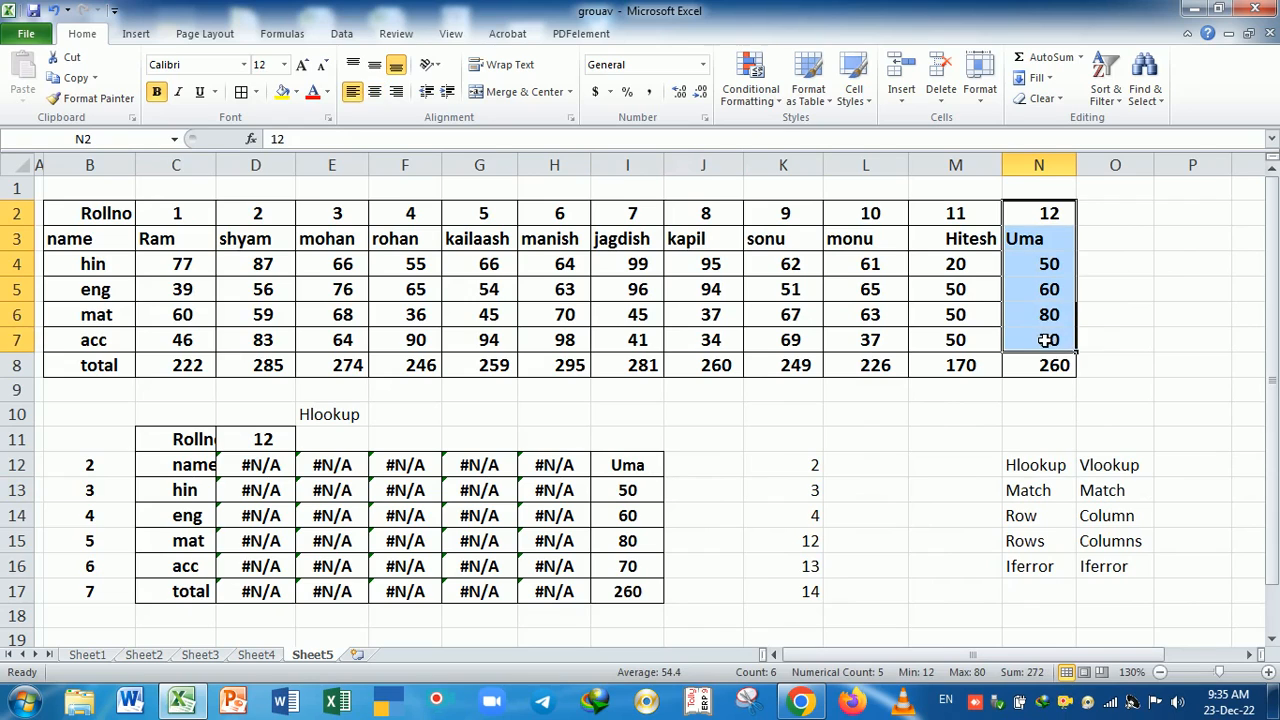
left_click(731, 472)
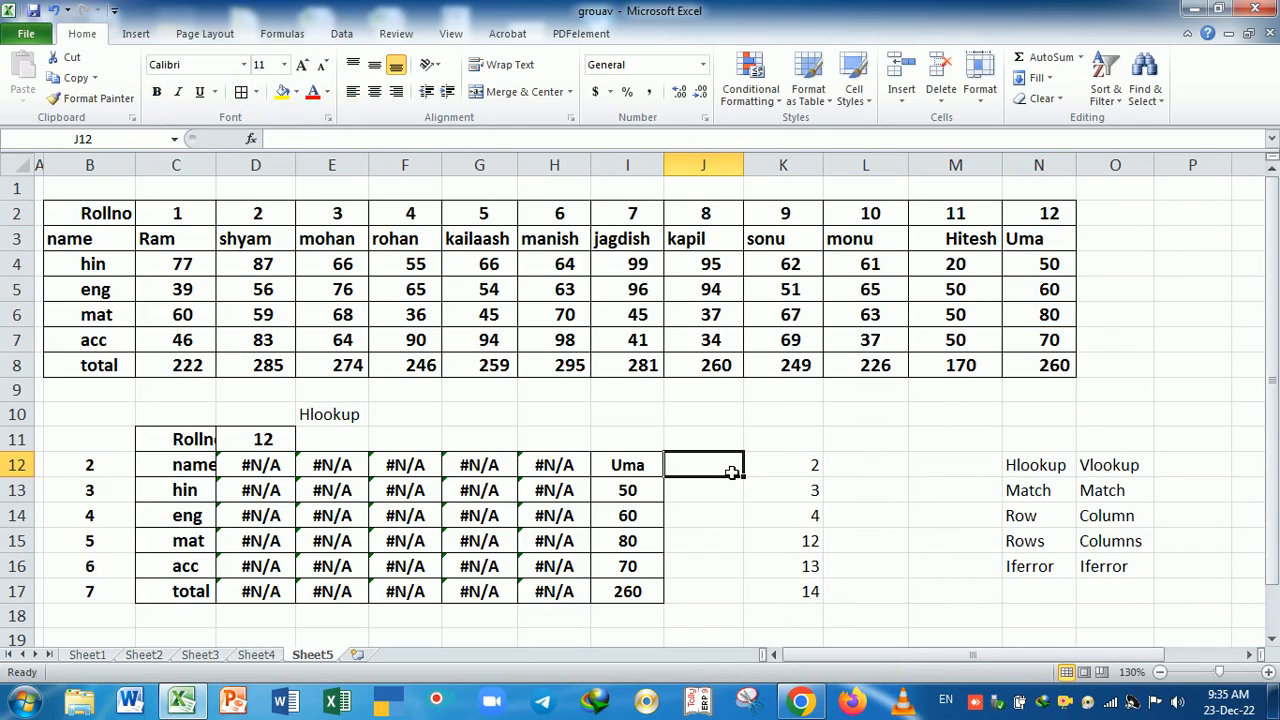
double_click(616, 466)
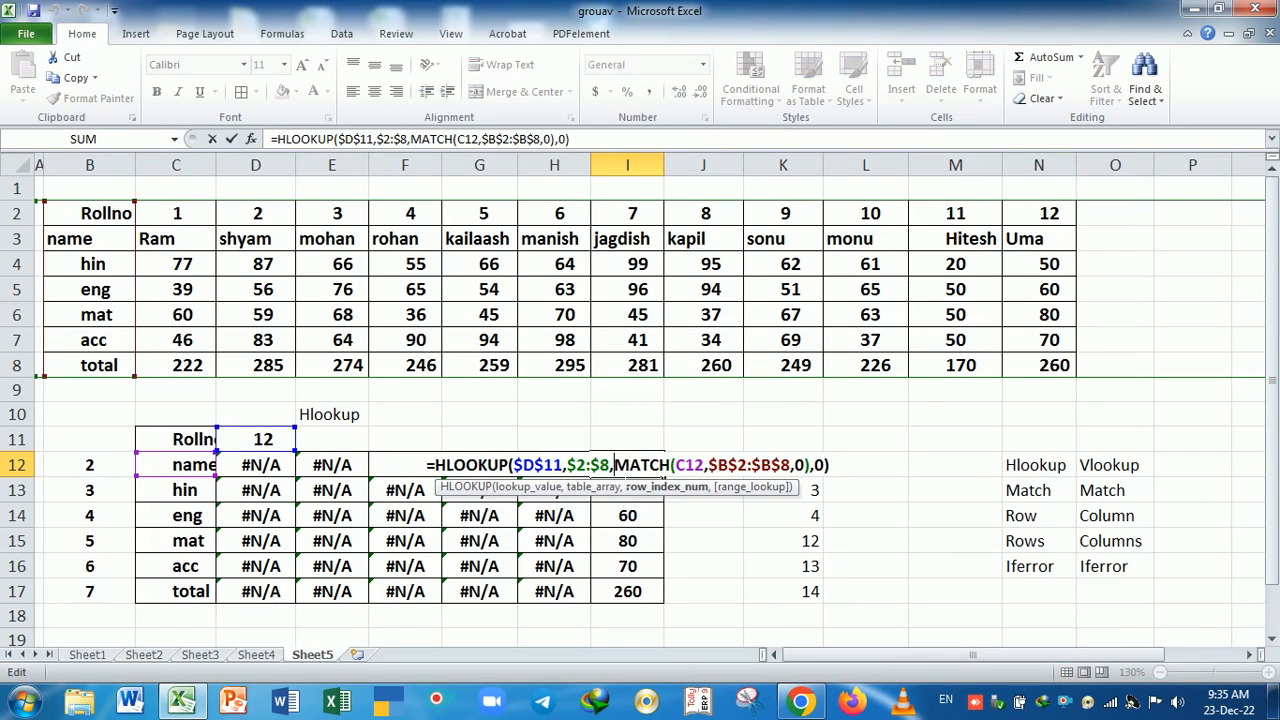
left_click(664, 466)
key("Return")
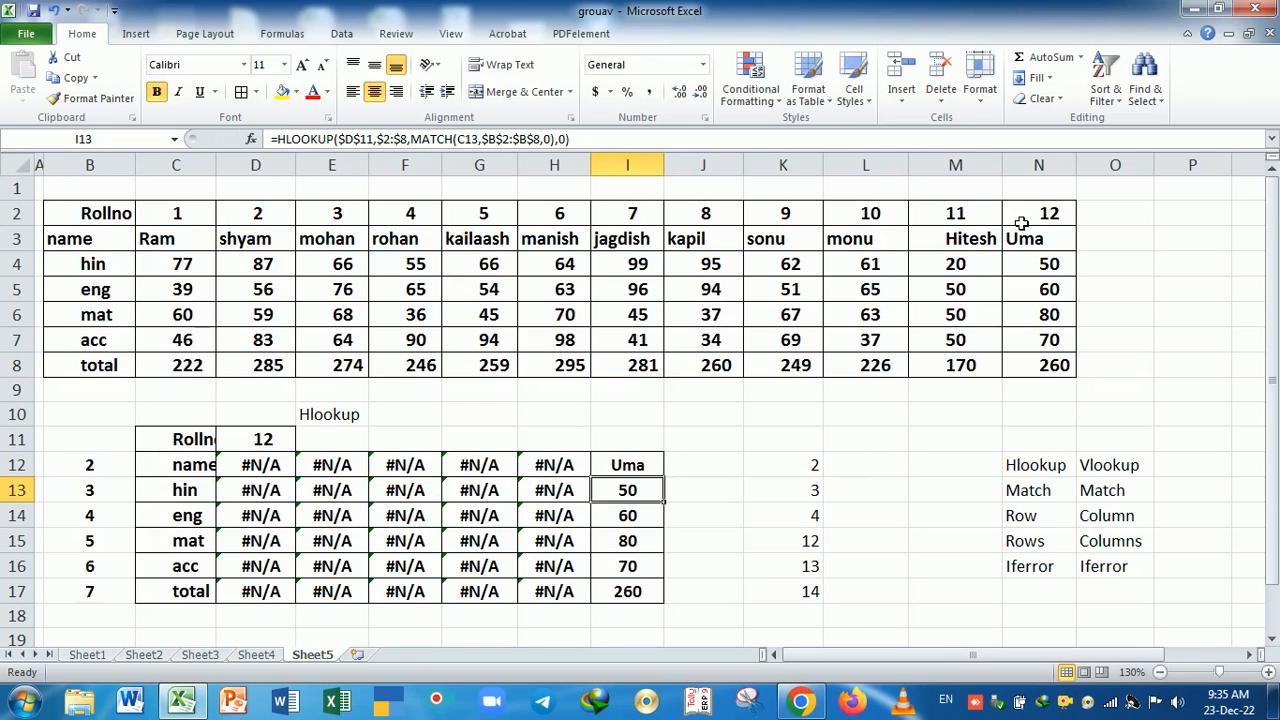
Compare the lookup formulas across D12:I12 by inspecting each cell in the name row.
left_click_drag(256, 472, 606, 474)
left_click(499, 516)
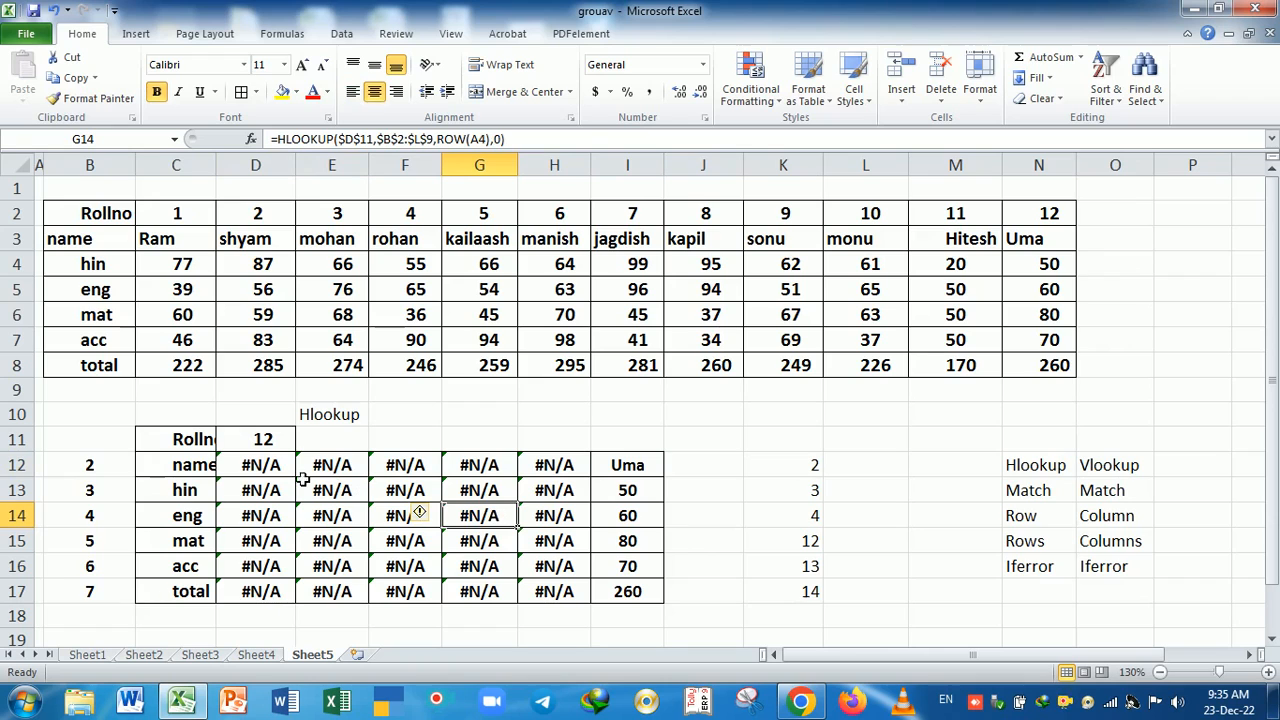
left_click(265, 472)
left_click(333, 468)
left_click(410, 468)
left_click(500, 475)
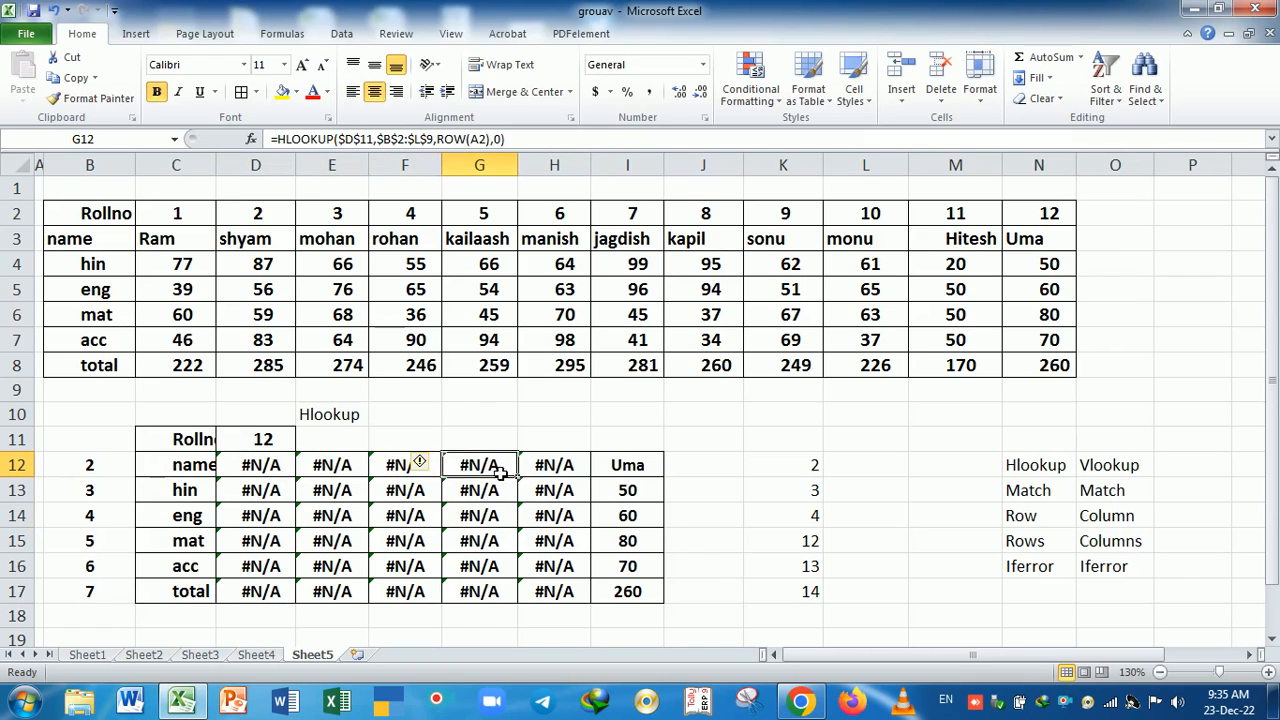
left_click(545, 475)
left_click(622, 477)
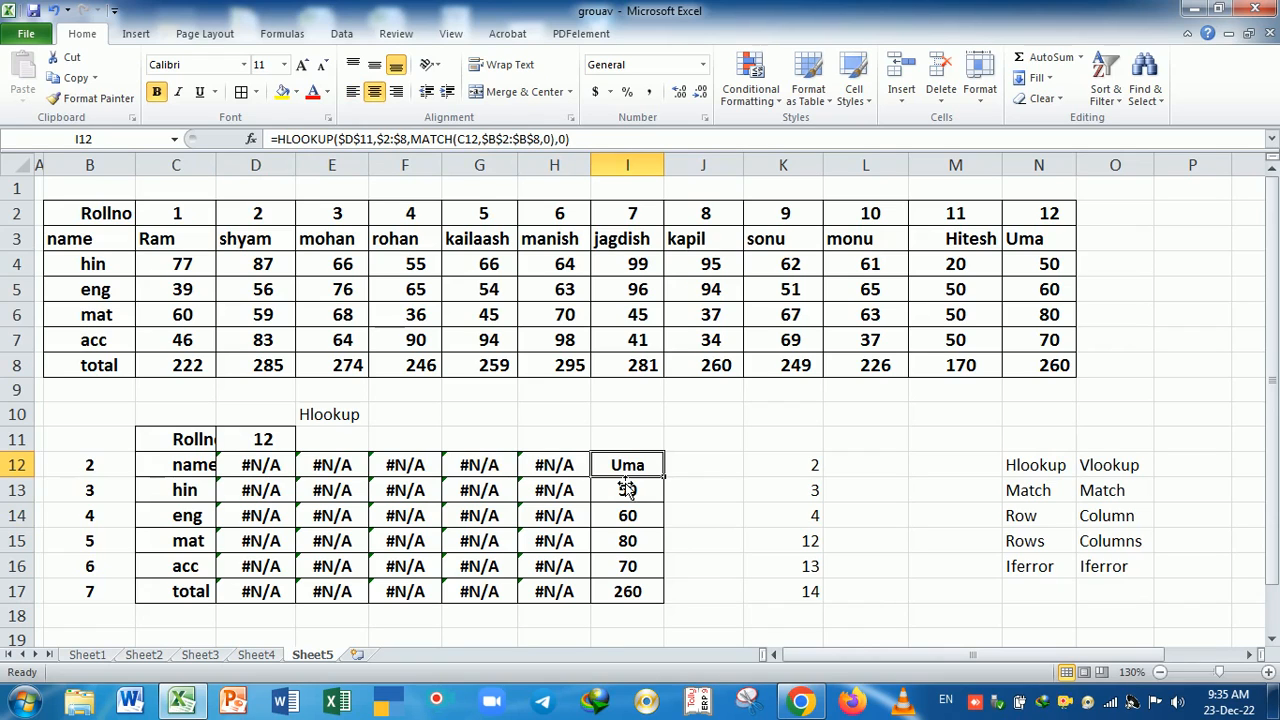
Set the roll number in D11 to 1 and review the row index numbers in B12:B17 against the formula in I12.
type("1")
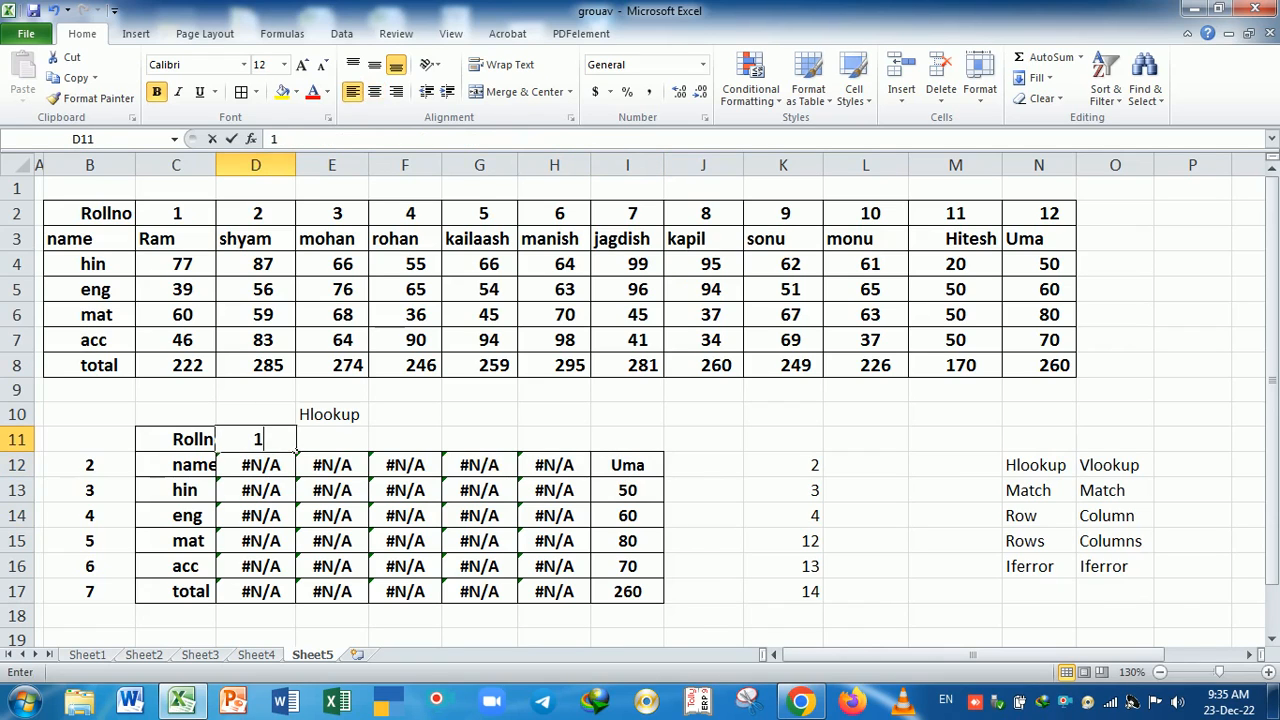
key("Return")
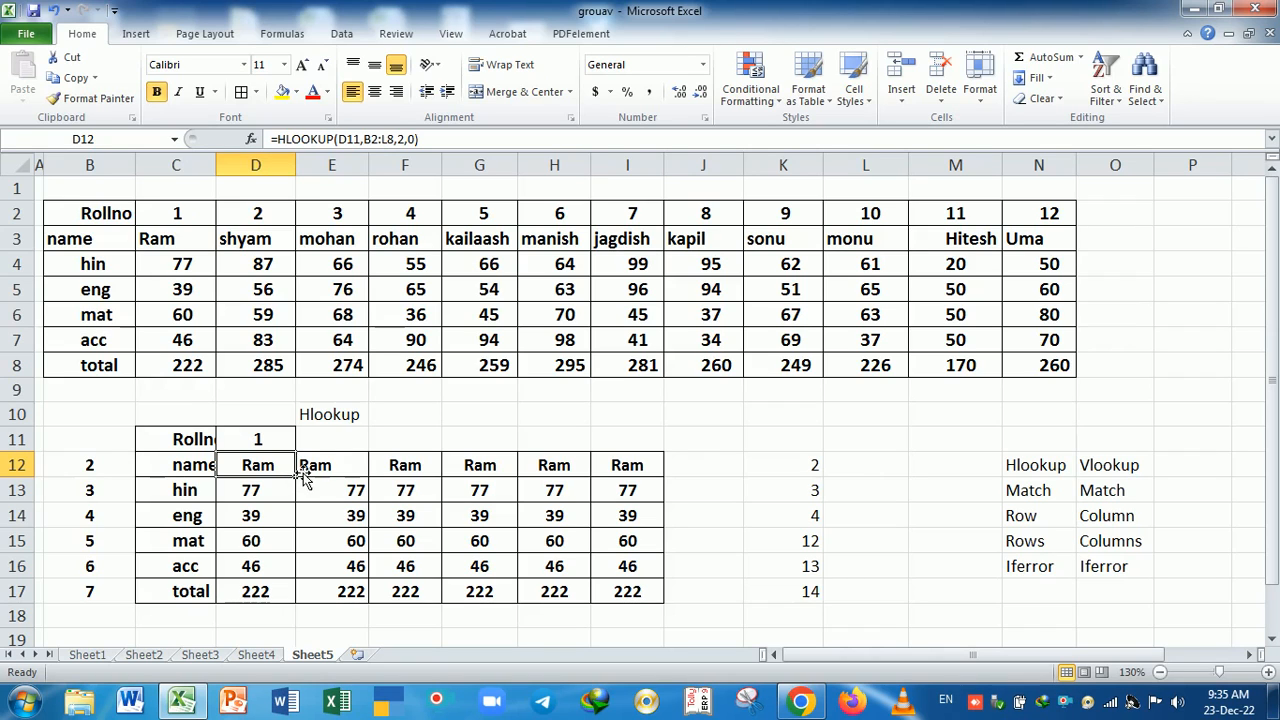
left_click_drag(115, 468, 119, 596)
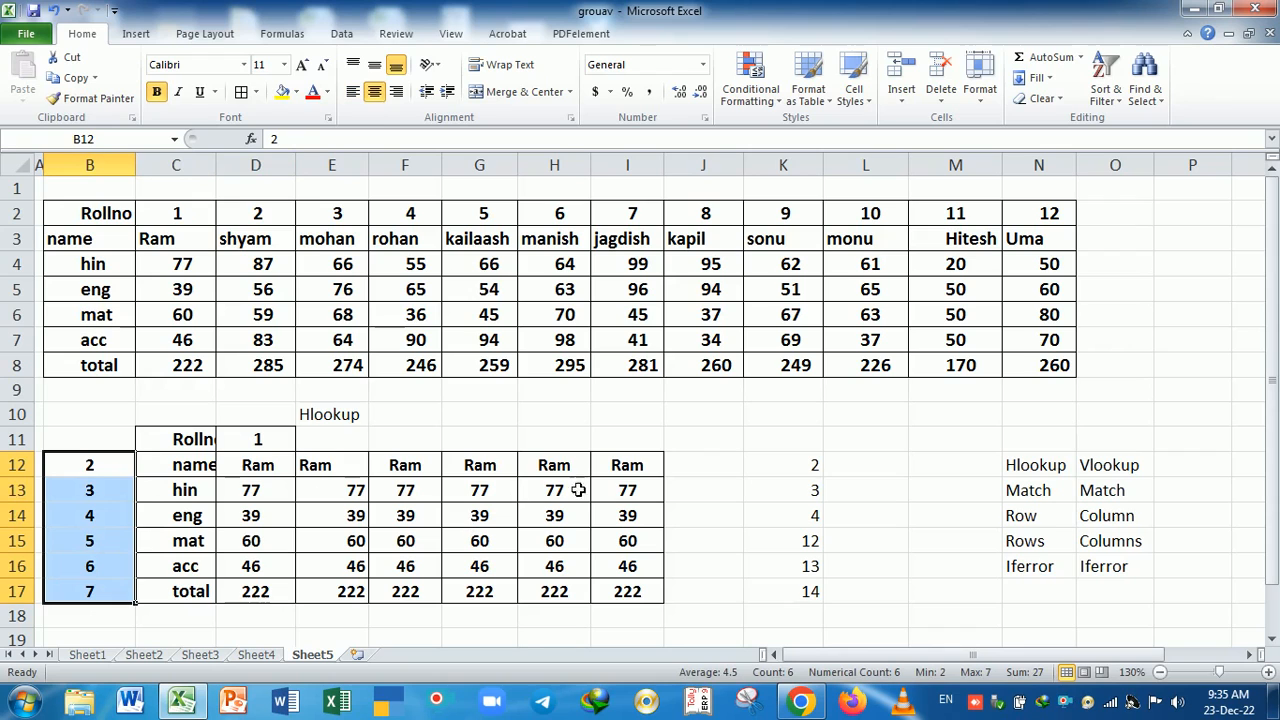
double_click(618, 465)
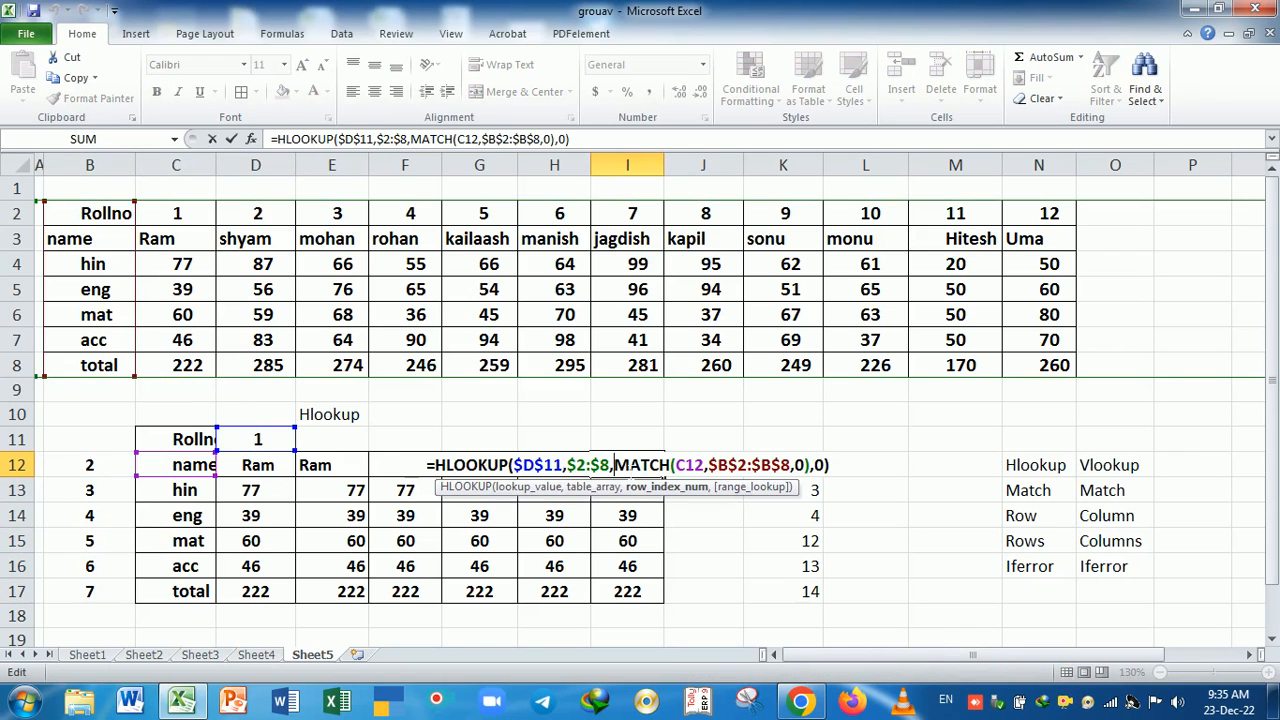
key("Return")
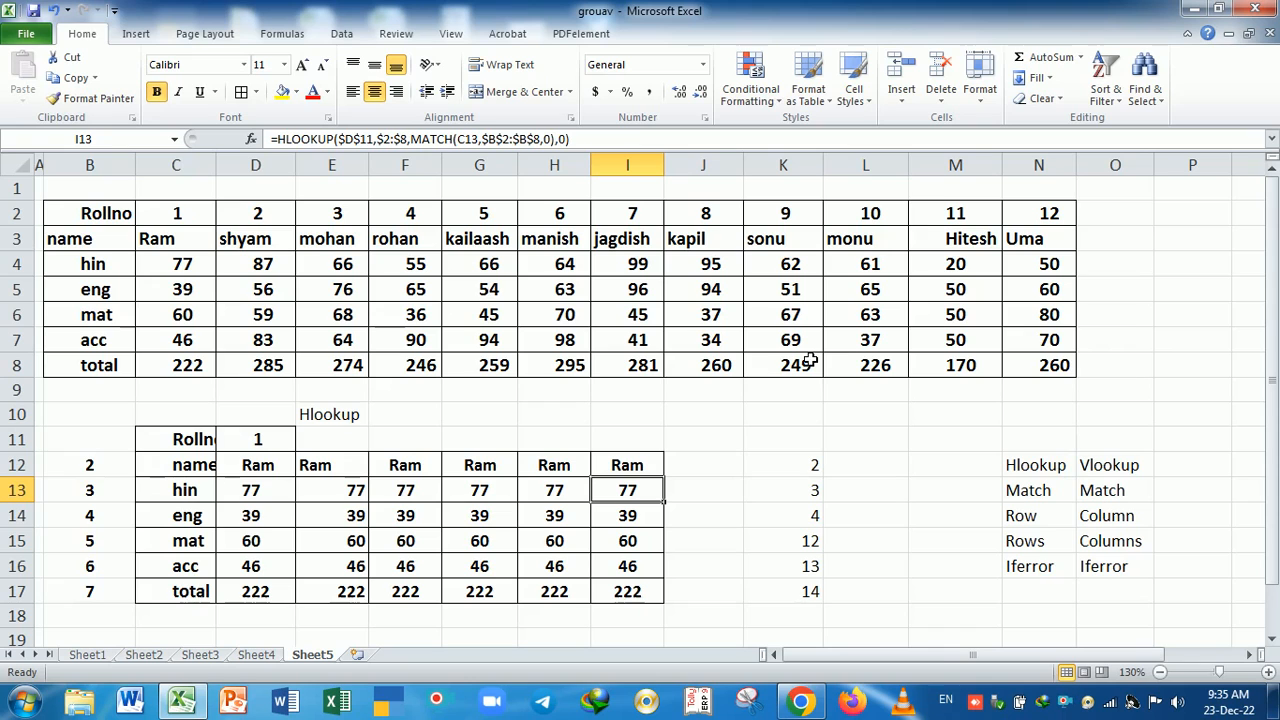
Insert nine blank rows at row 9, between the marks table and the lookup block.
left_click_drag(100, 215, 1025, 370)
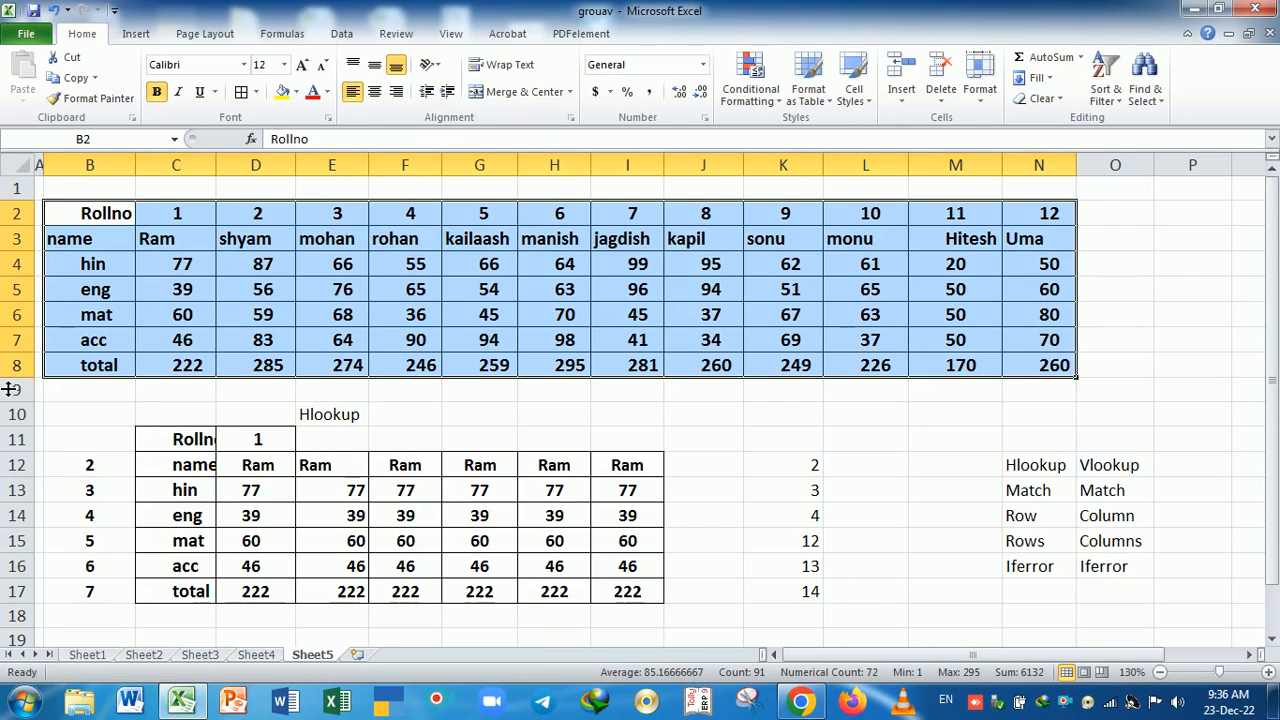
left_click(43, 405)
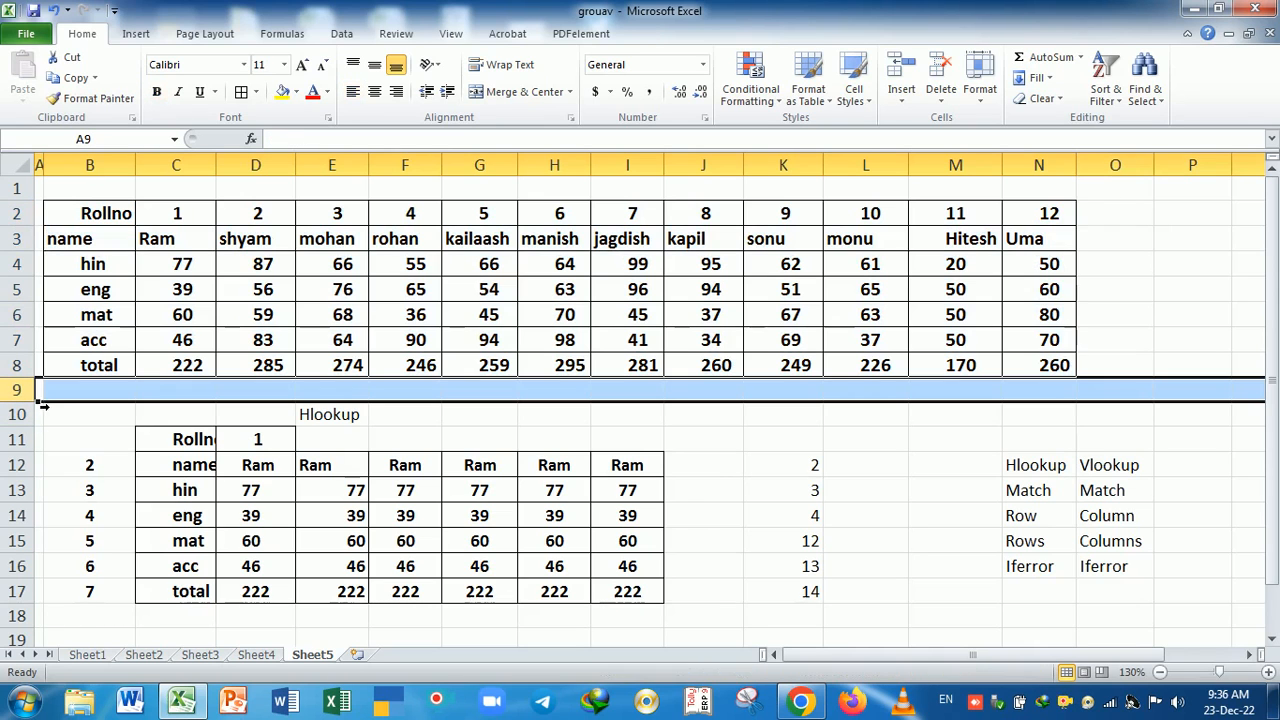
key("ctrl+plus")
key("ctrl+plus")
key("ctrl+plus")
key("ctrl+plus")
key("ctrl+plus")
key("ctrl+plus")
key("ctrl+plus")
key("ctrl+plus")
key("ctrl+plus")
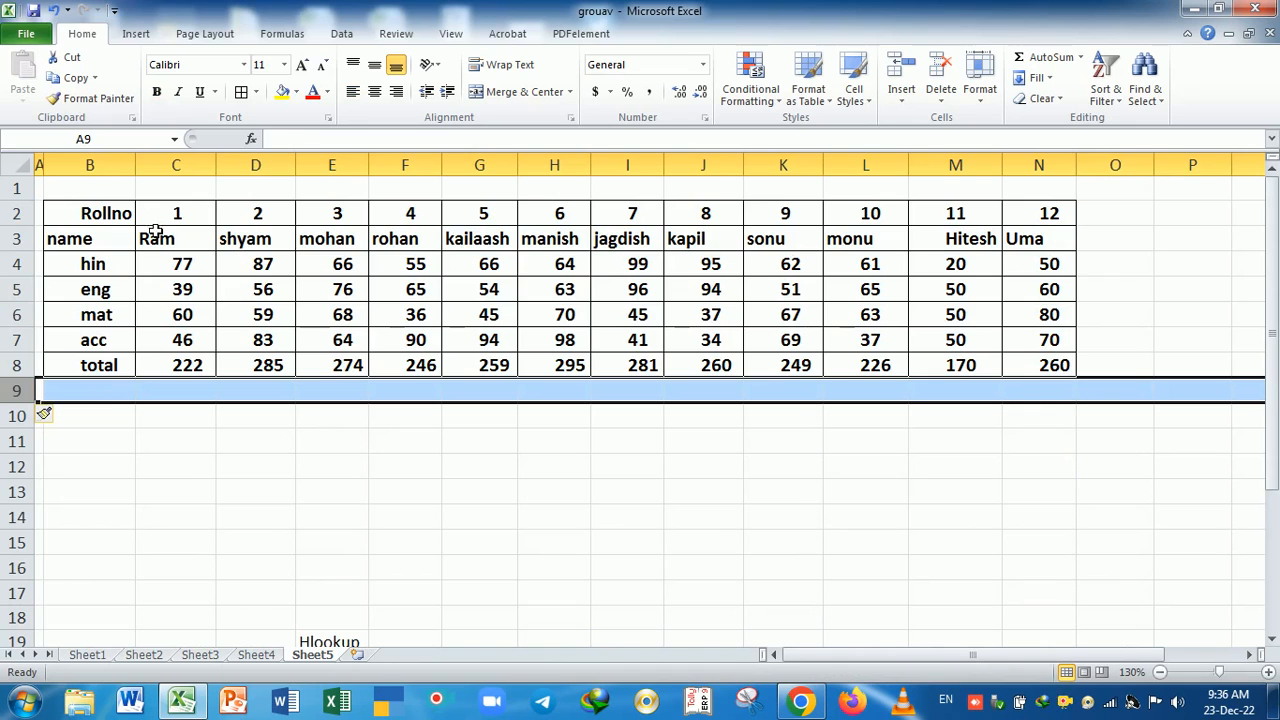
Copy the marks table B2:N8 into the blank rows below it, starting at A10, and check its placement.
left_click_drag(118, 217, 1030, 376)
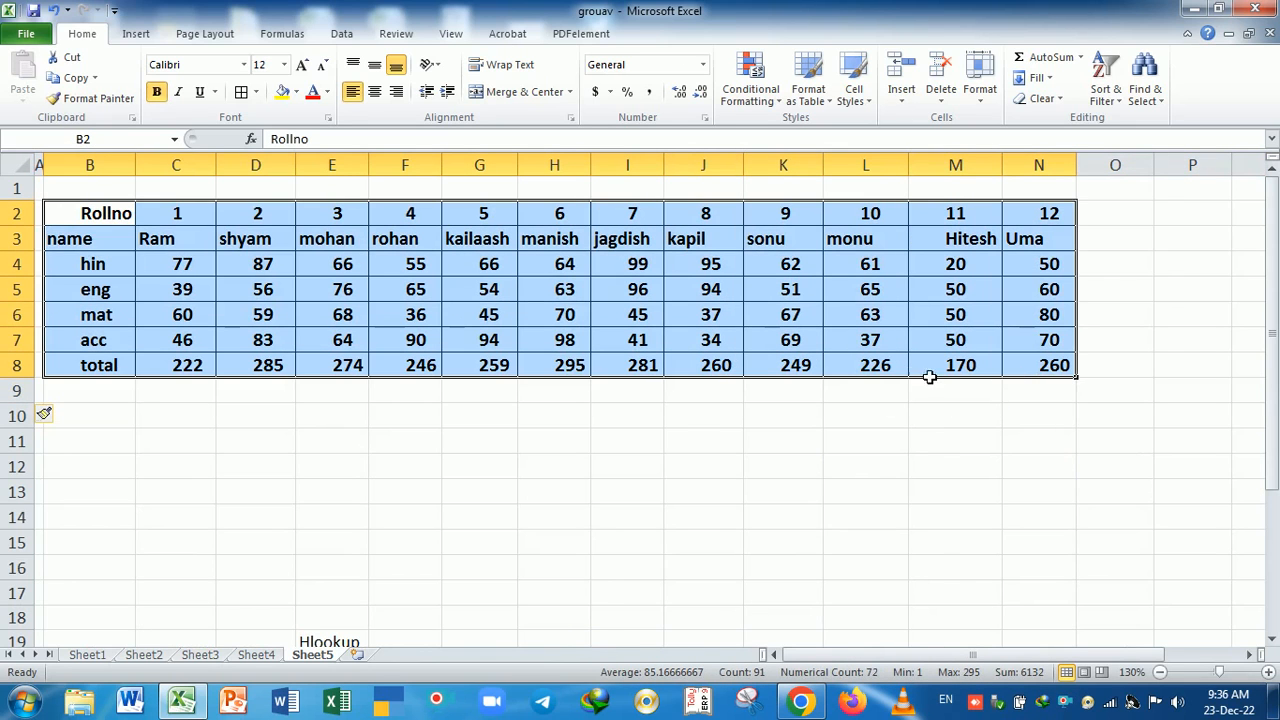
left_click_drag(835, 390, 809, 569)
scroll(789, 569, "down", 4)
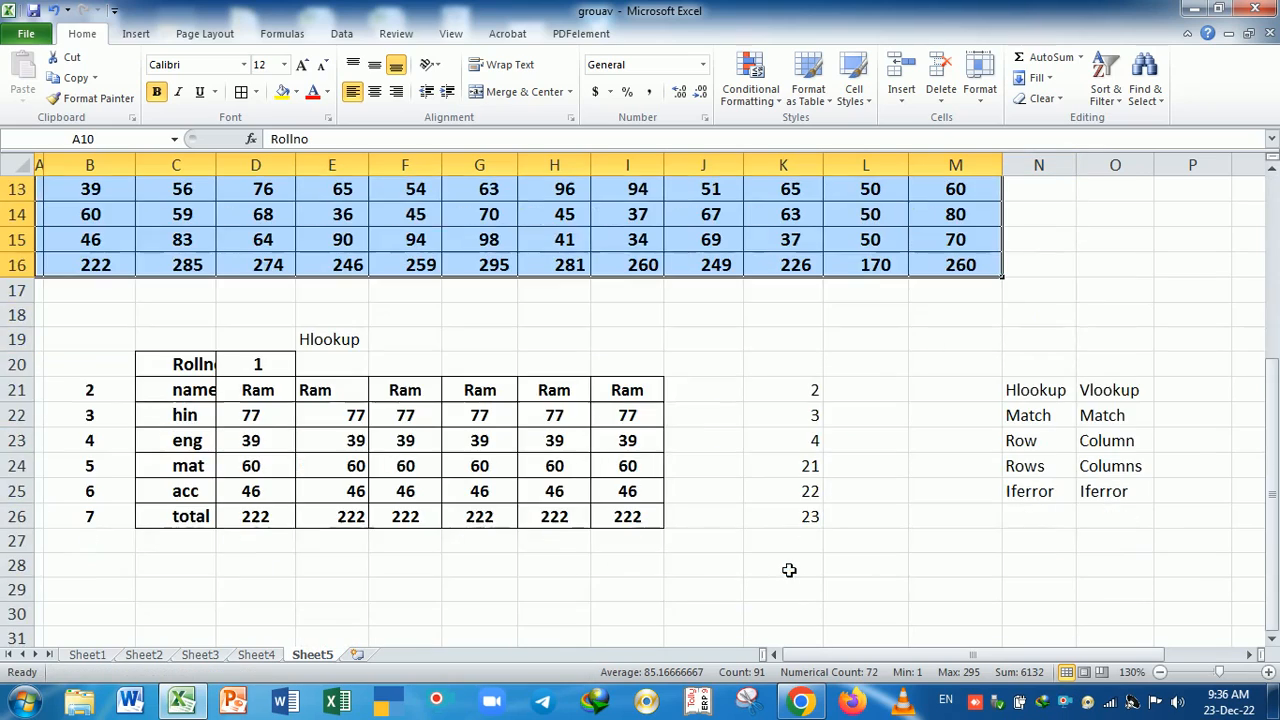
scroll(783, 553, "up", 2)
scroll(785, 551, "up", 2)
scroll(789, 549, "down", 2, "ctrl")
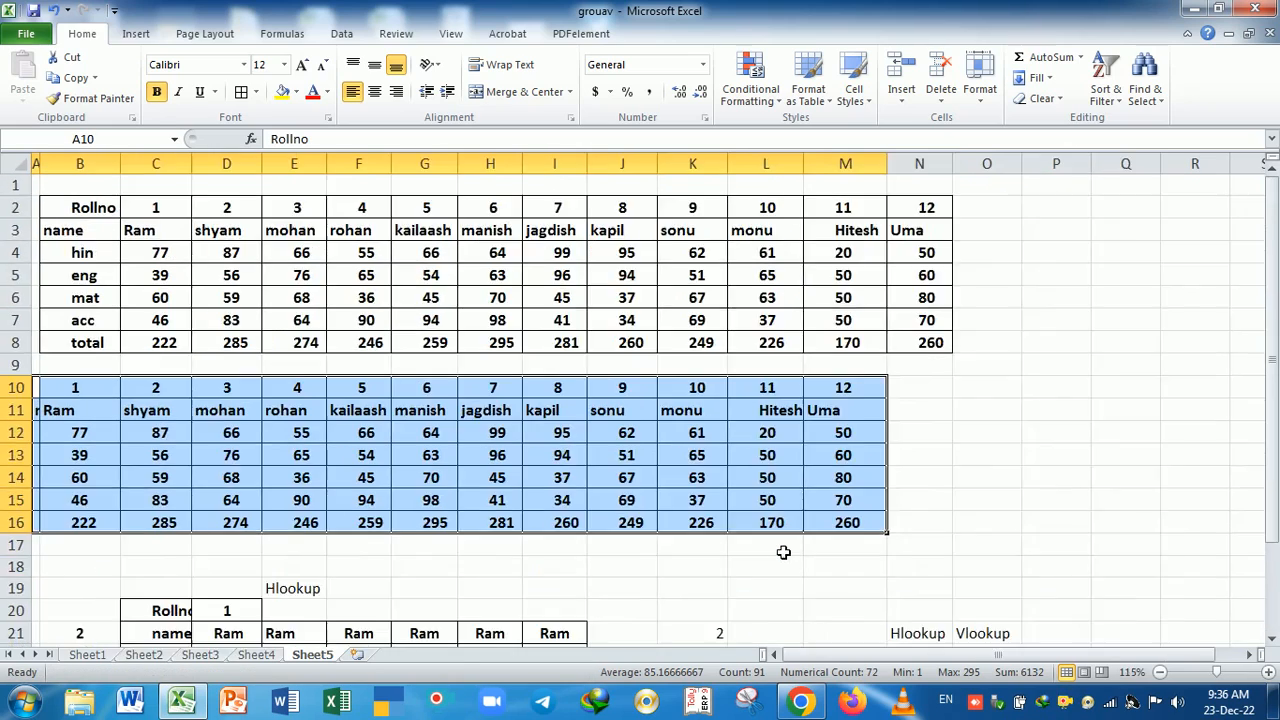
scroll(829, 488, "down", 2)
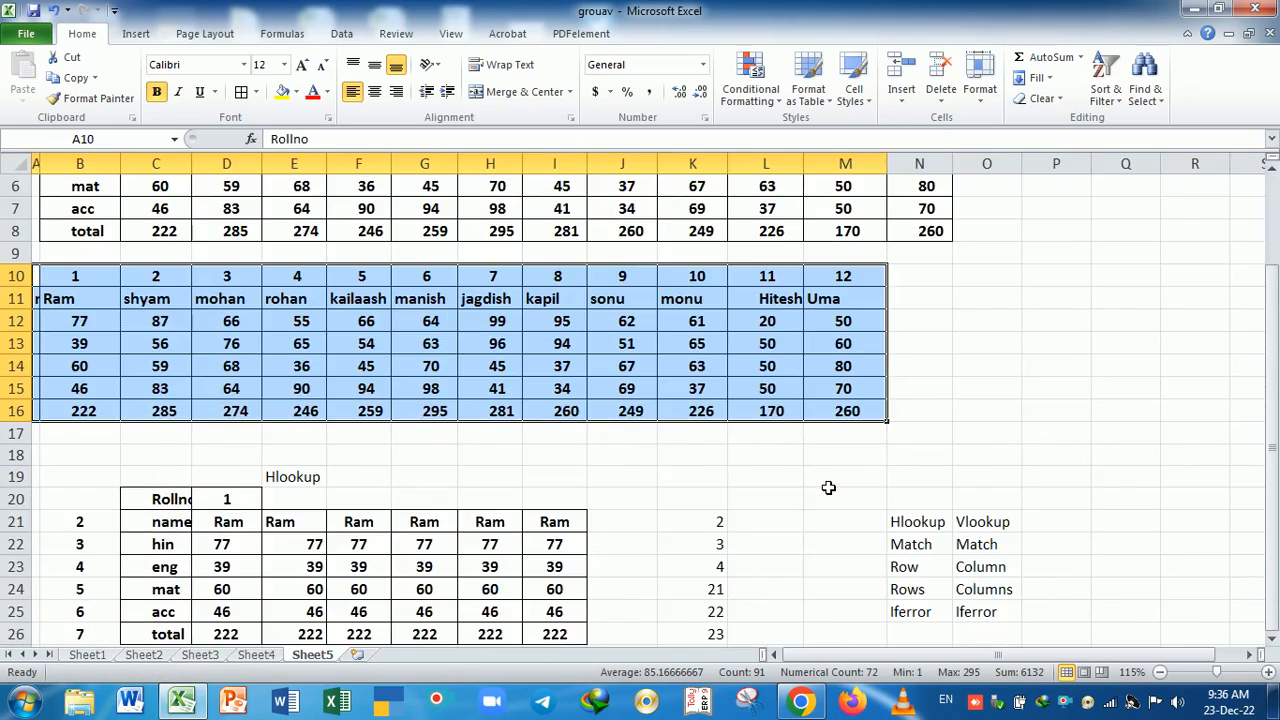
scroll(829, 488, "up", 2)
scroll(789, 507, "up", 1, "ctrl")
scroll(787, 508, "down", 3)
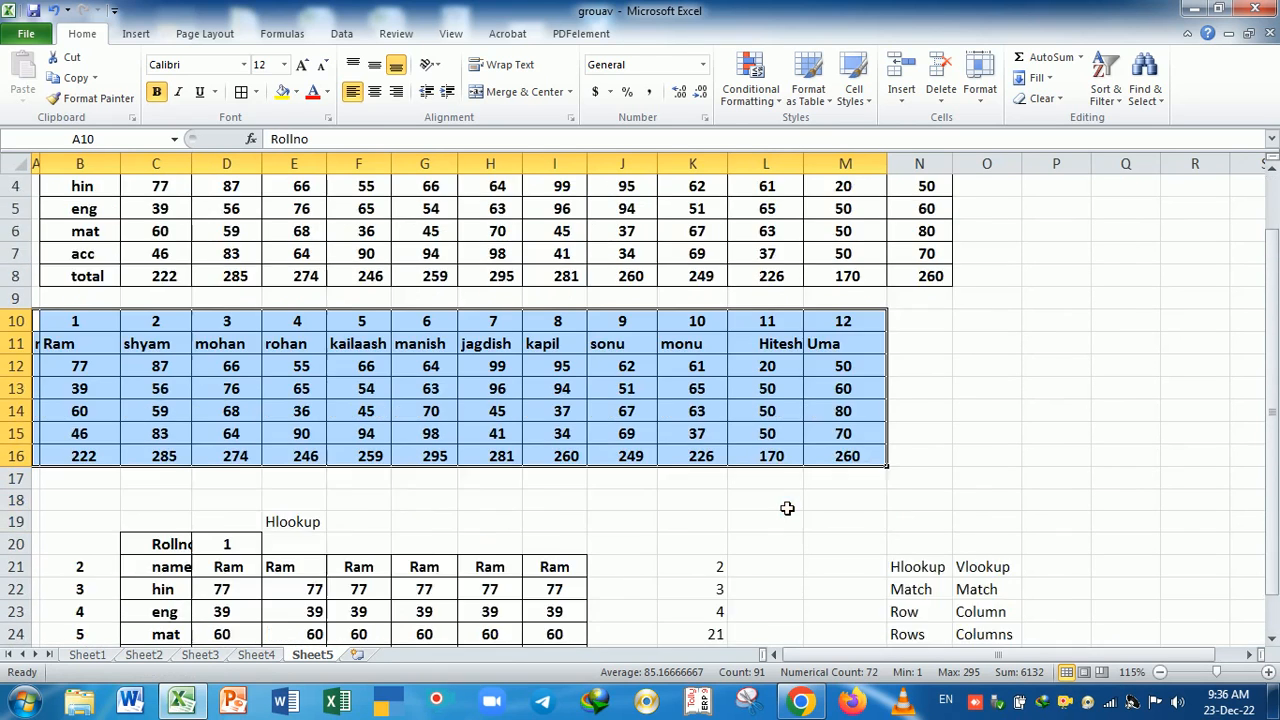
Copy the row labels from C20:C26 to O10:O16 and widen column O to fit them.
left_click_drag(176, 415, 183, 546)
key("ctrl+c")
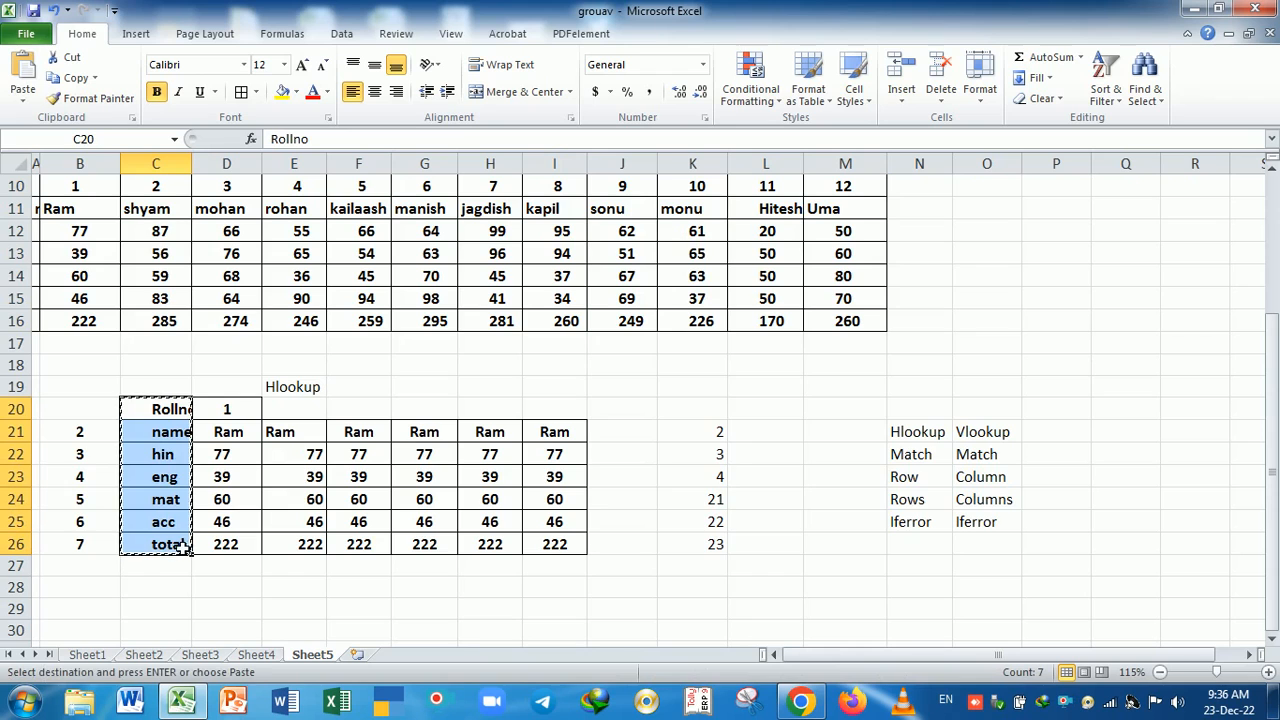
scroll(880, 390, "up", 3)
left_click(1010, 390)
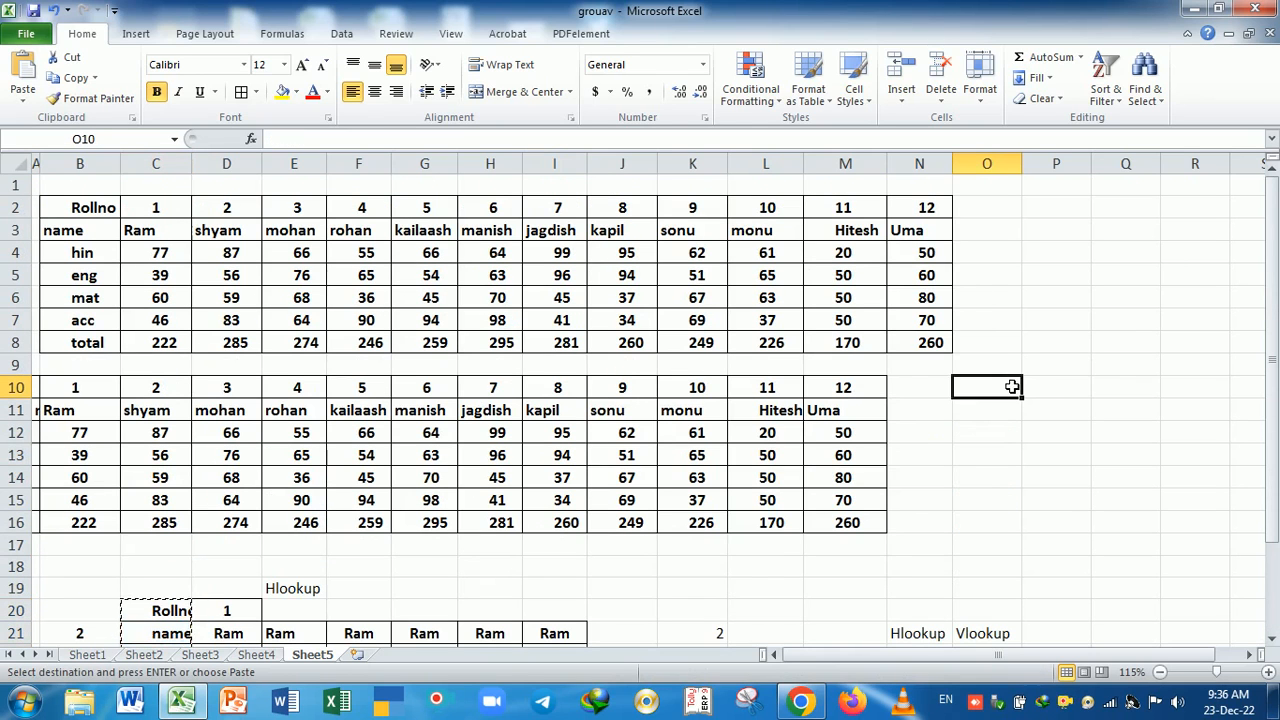
key("Return")
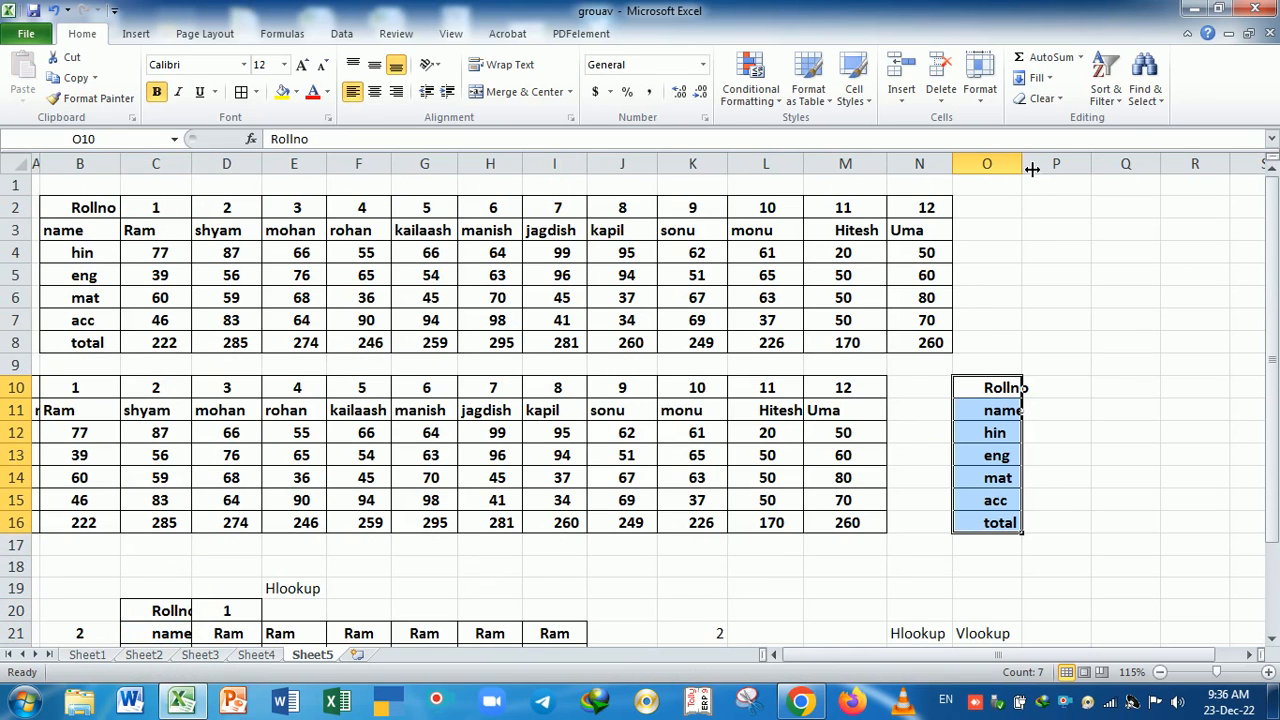
left_click_drag(1022, 164, 1048, 166)
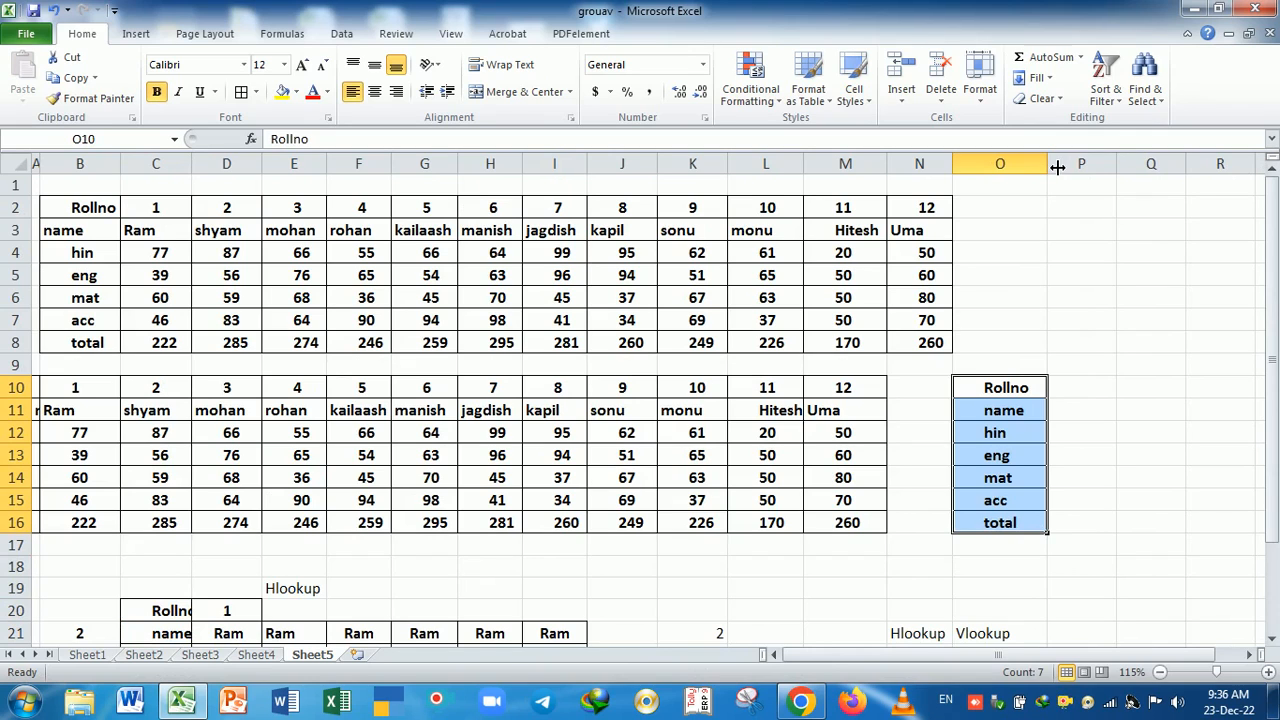
Set B10 to 13 and fill the roll numbers as a series through M10, ending at 24.
left_click(94, 390)
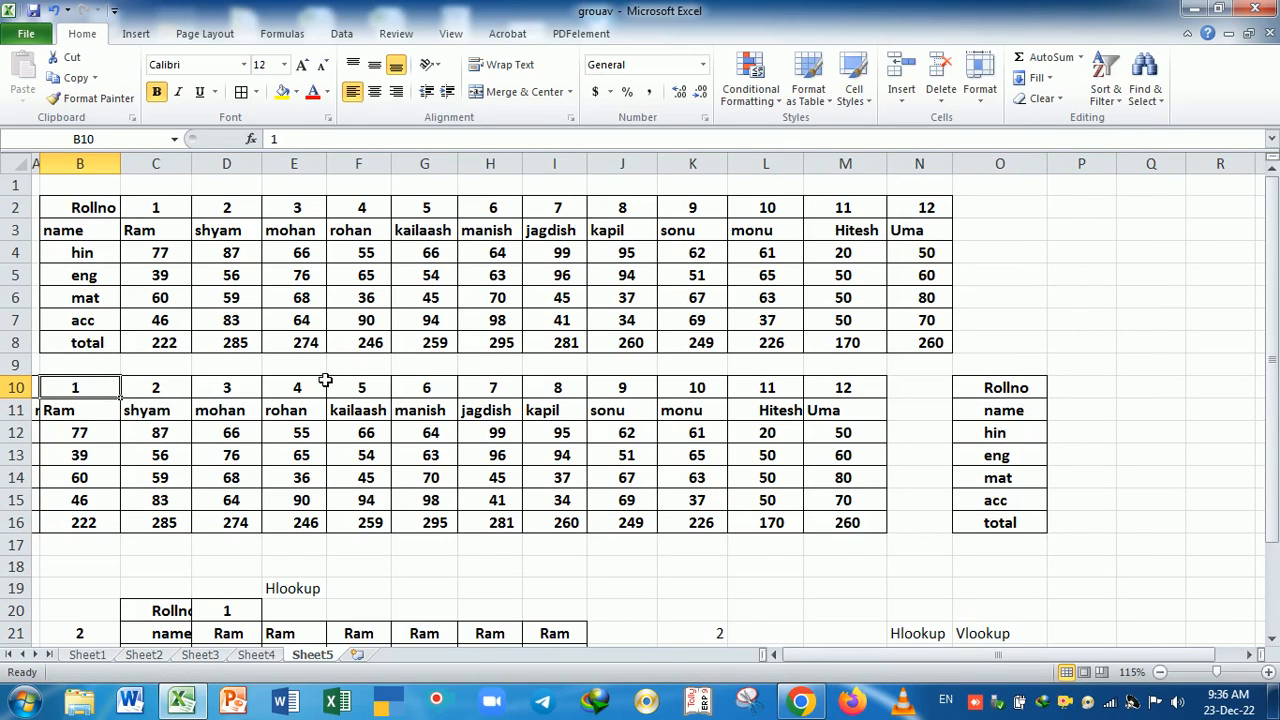
type("1")
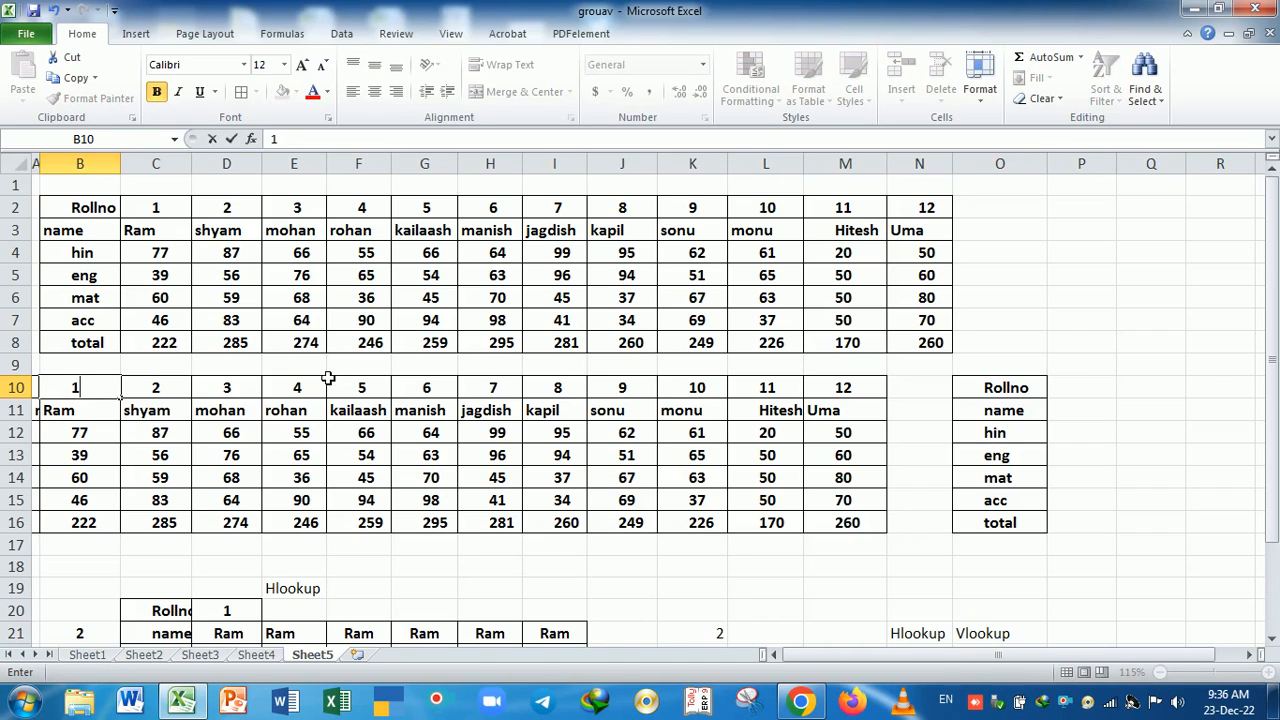
type("3")
key("Return")
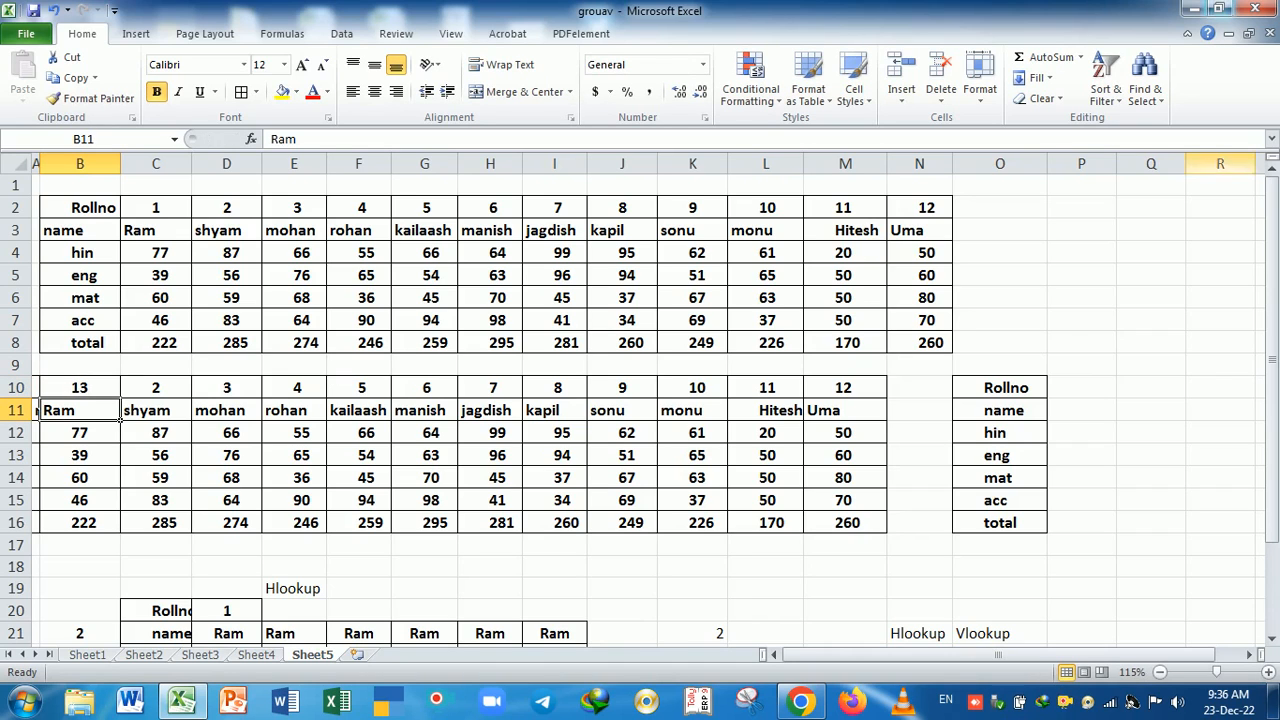
left_click(110, 392)
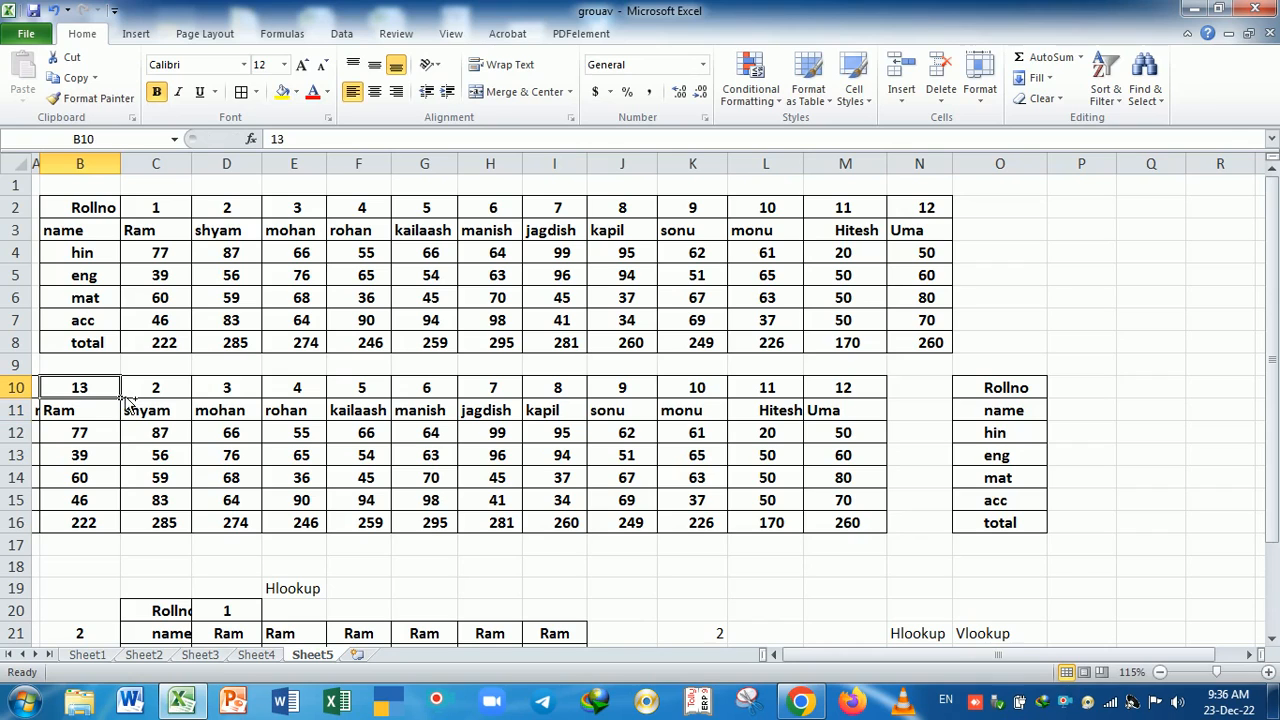
left_click_drag(120, 398, 868, 408)
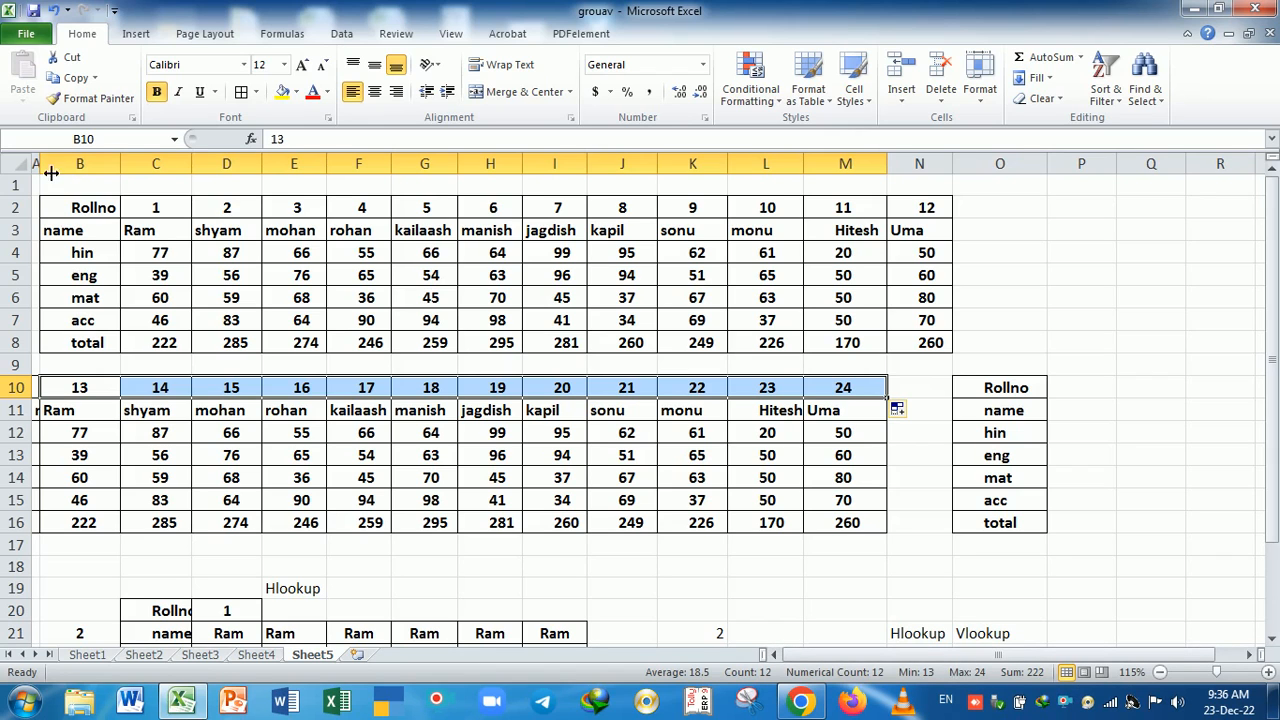
Move the second marks table from A10:M16 to start at B10, and adjust the widths of columns A and B to fit.
left_click_drag(37, 164, 89, 166)
left_click_drag(57, 385, 862, 523)
key("ctrl+c")
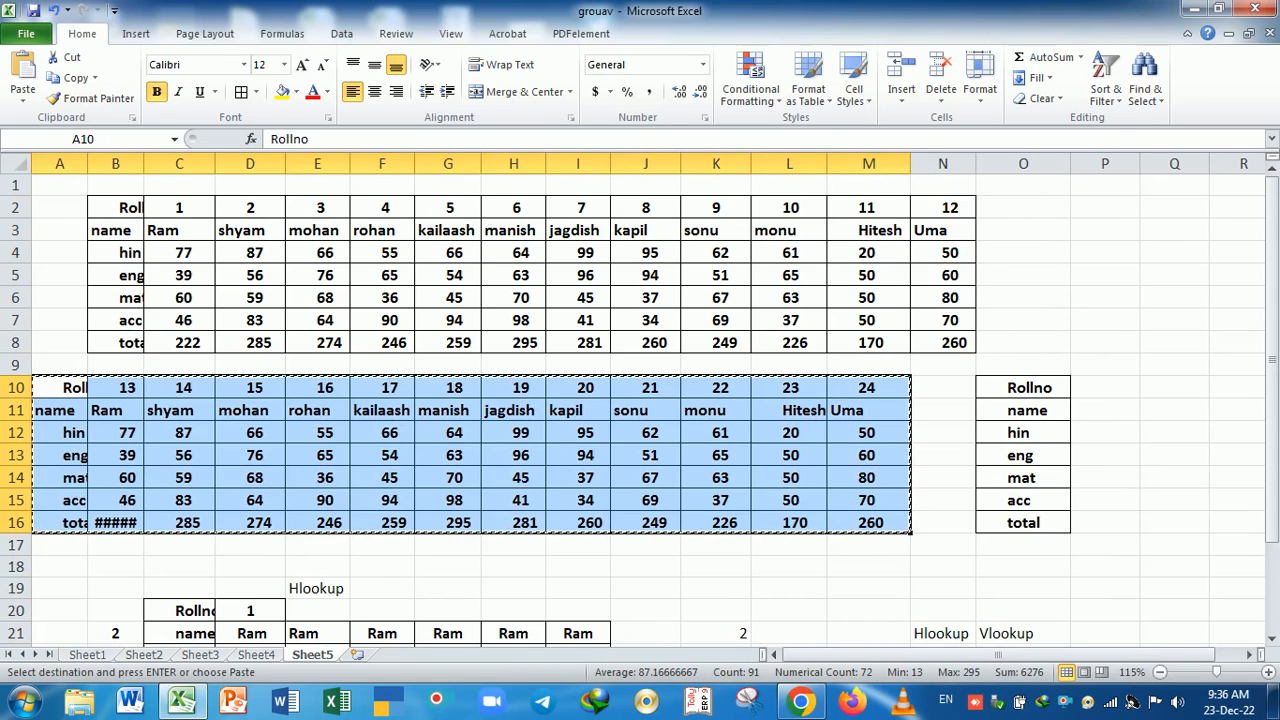
left_click(121, 394)
key("ctrl+v")
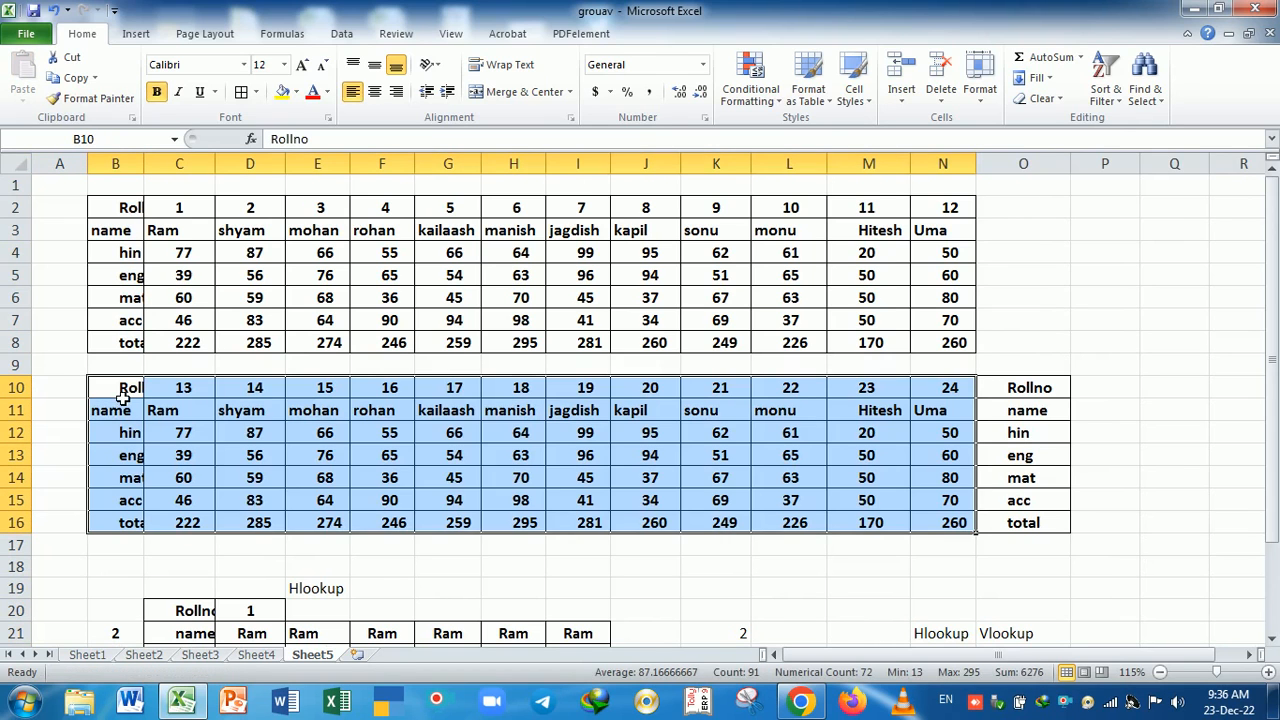
left_click(648, 500)
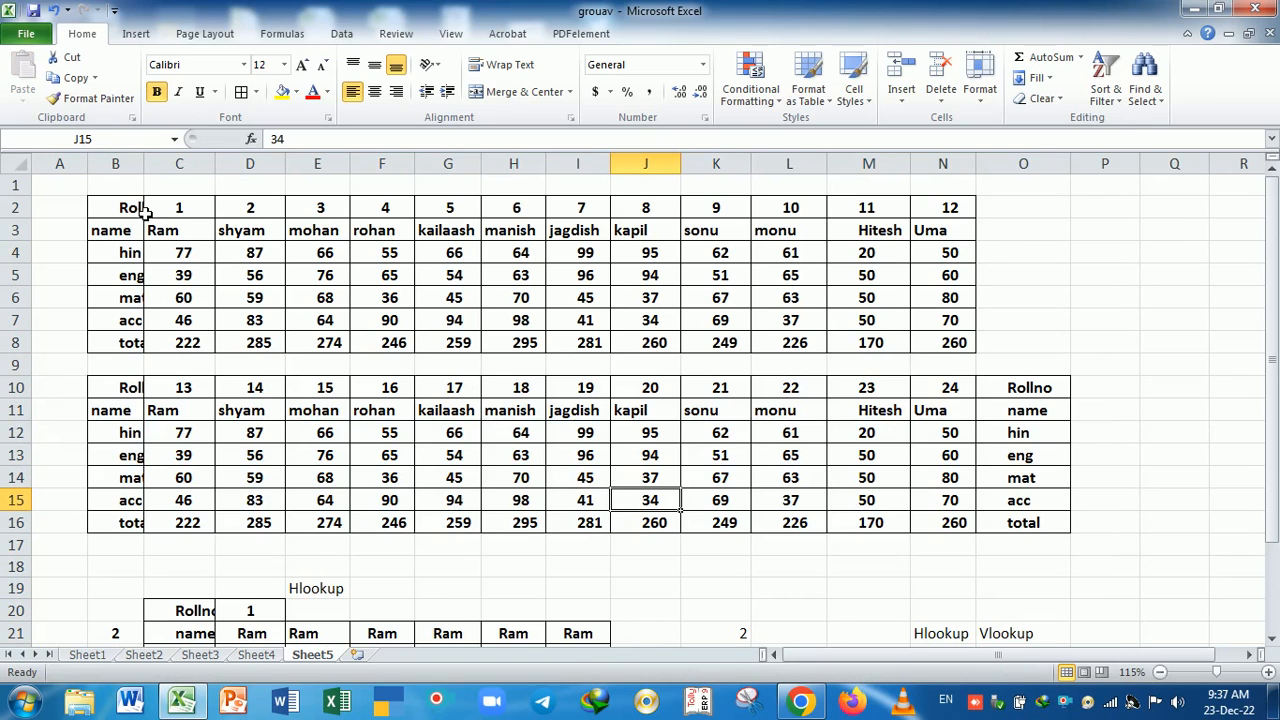
left_click_drag(89, 166, 132, 173)
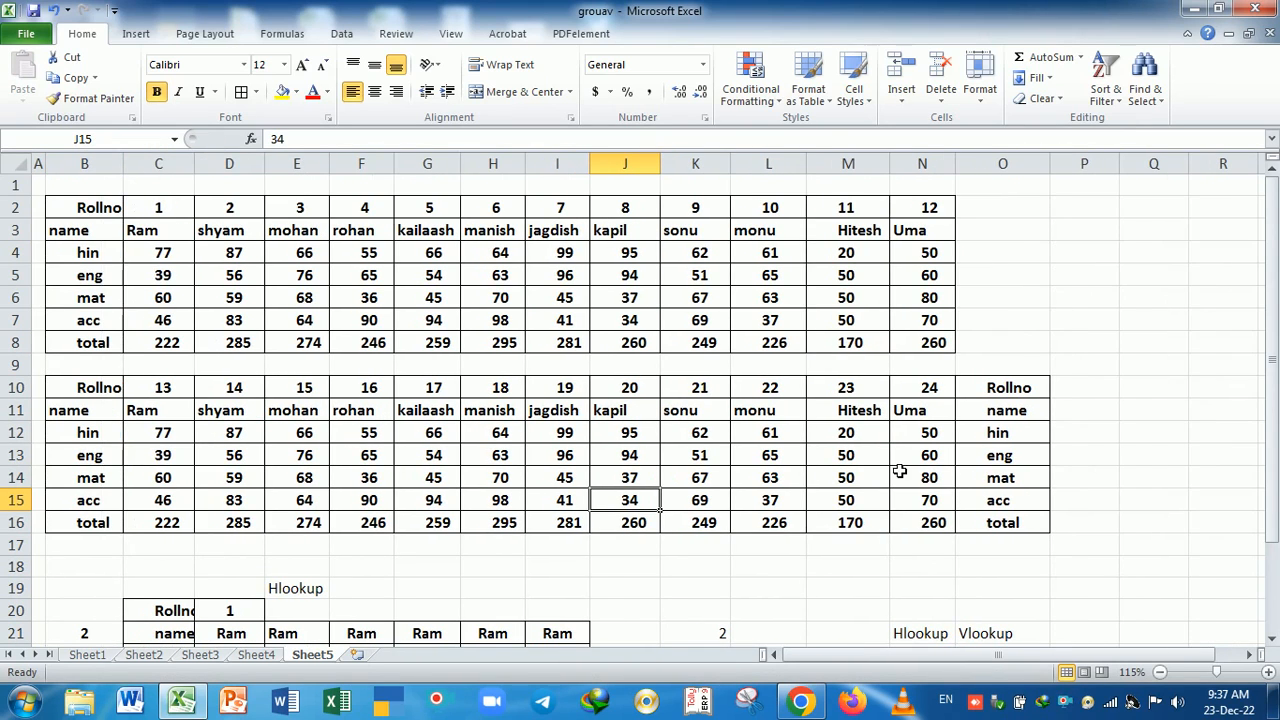
Move the labels from O10:O16 to P1:P7, widen column P to fit them and narrow column O.
left_click(1019, 396)
left_click_drag(1019, 396, 1016, 523)
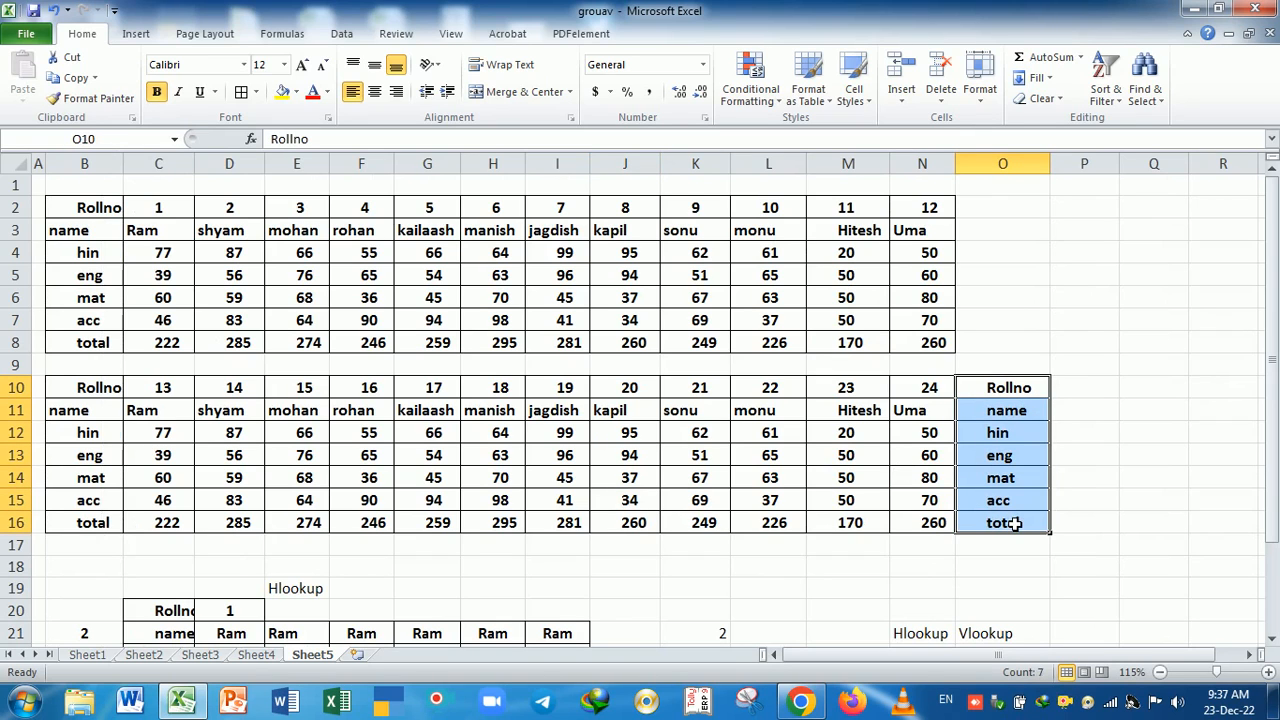
key("ctrl+x")
left_click(1086, 192)
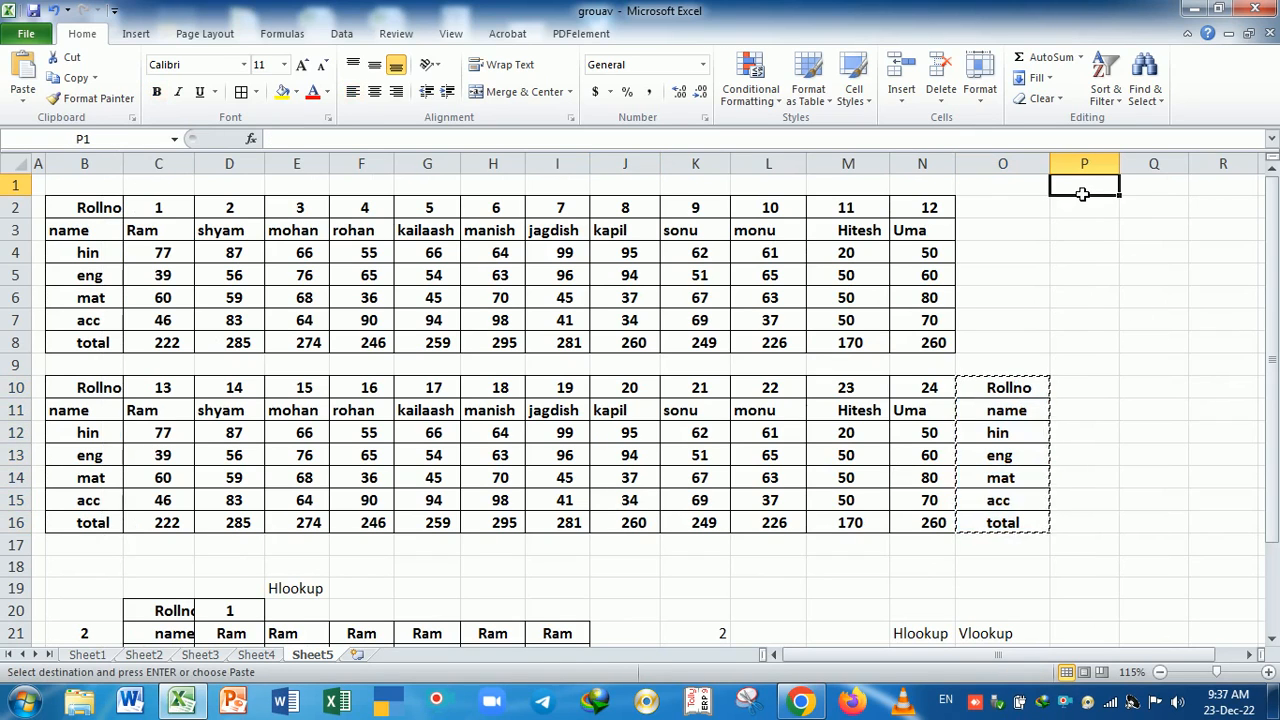
key("ctrl+v")
left_click(1080, 365)
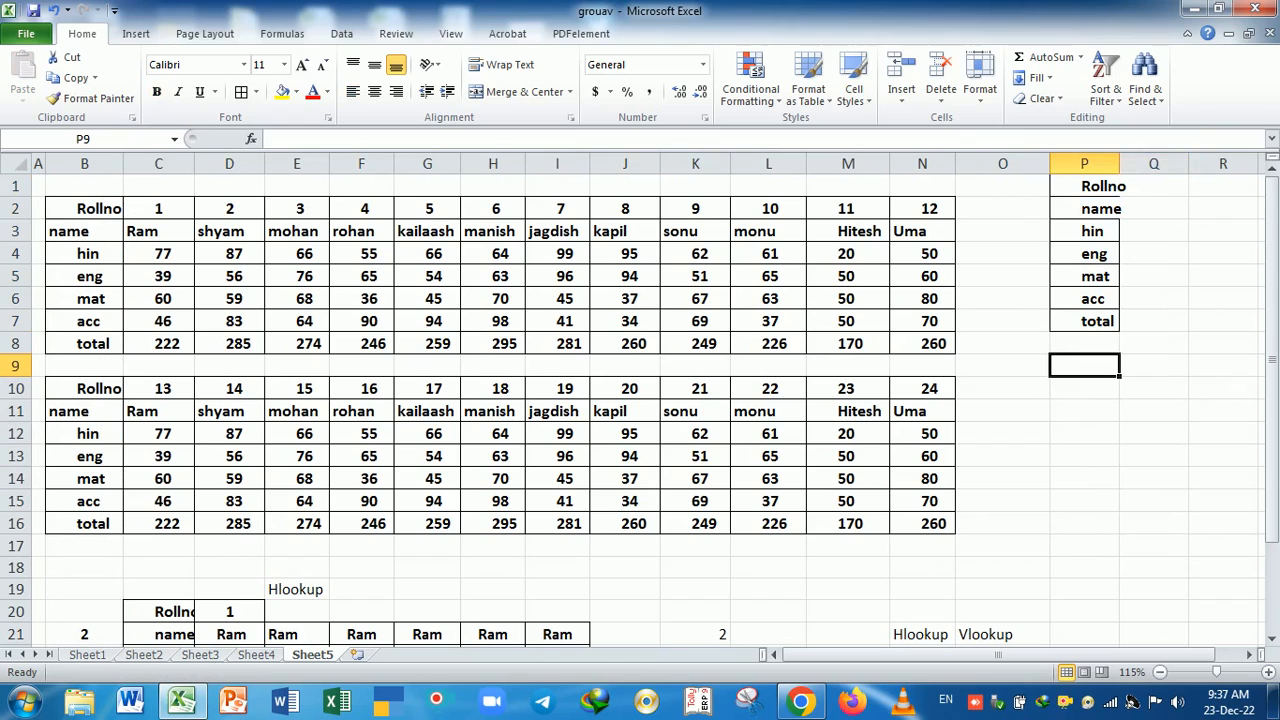
left_click_drag(1120, 165, 1151, 168)
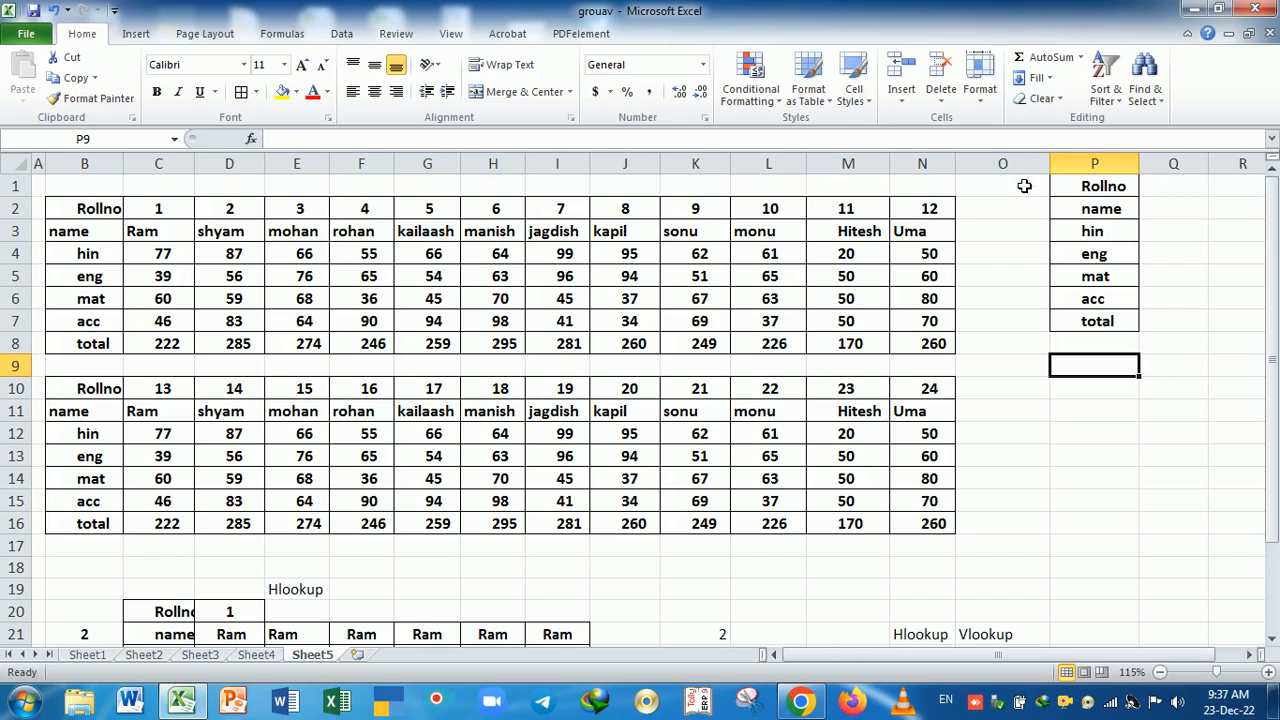
left_click_drag(1055, 172, 1012, 180)
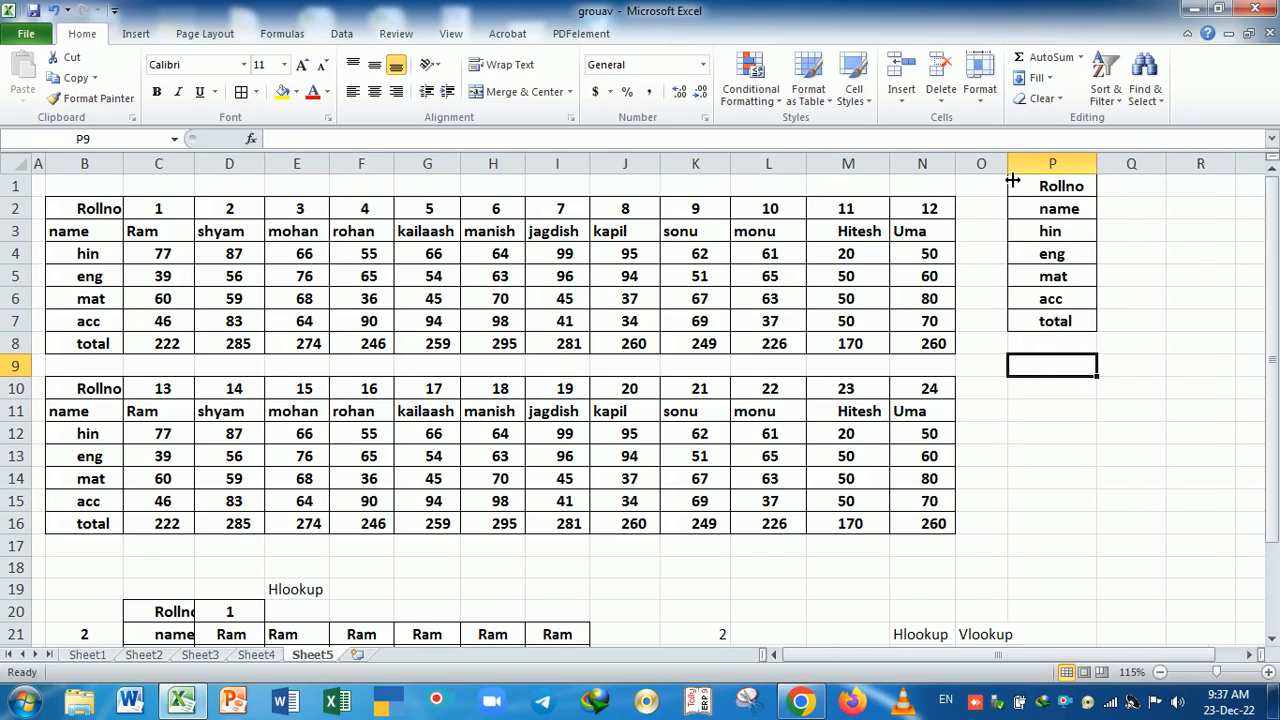
Enter 1 in Q1 as the roll number to look up.
left_click(1151, 187)
type("1")
key("Return")
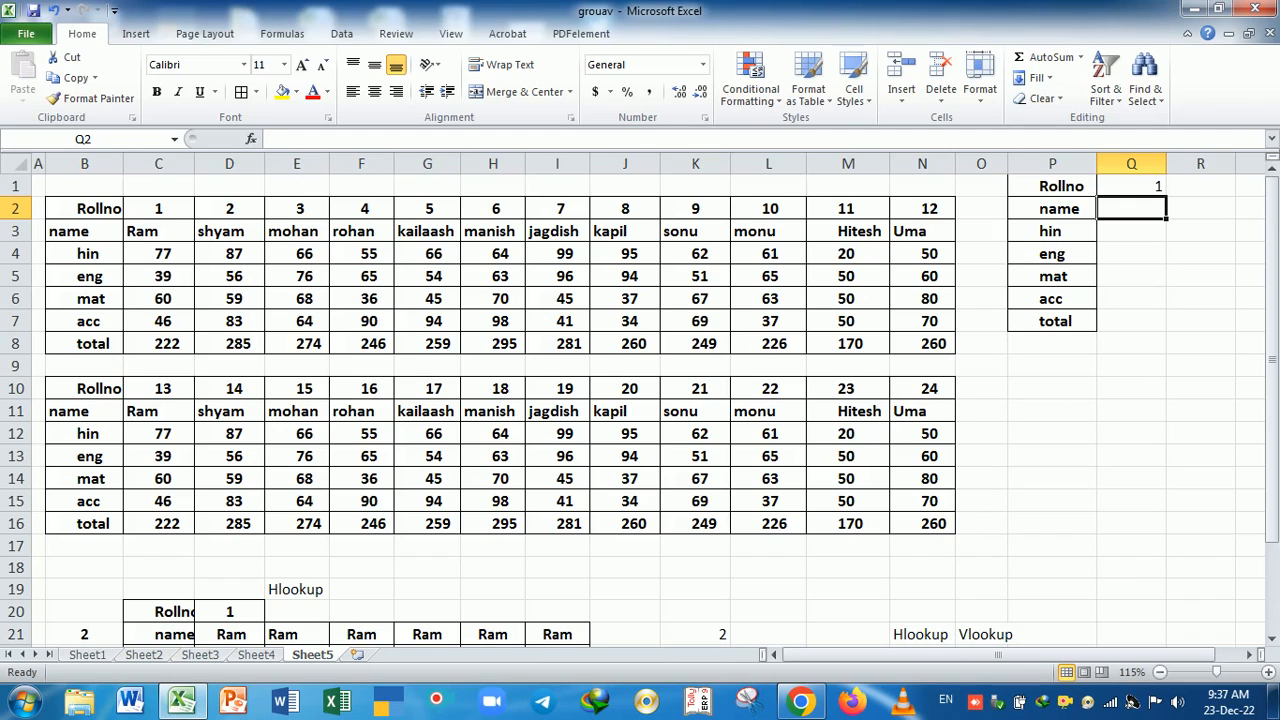
type("=if")
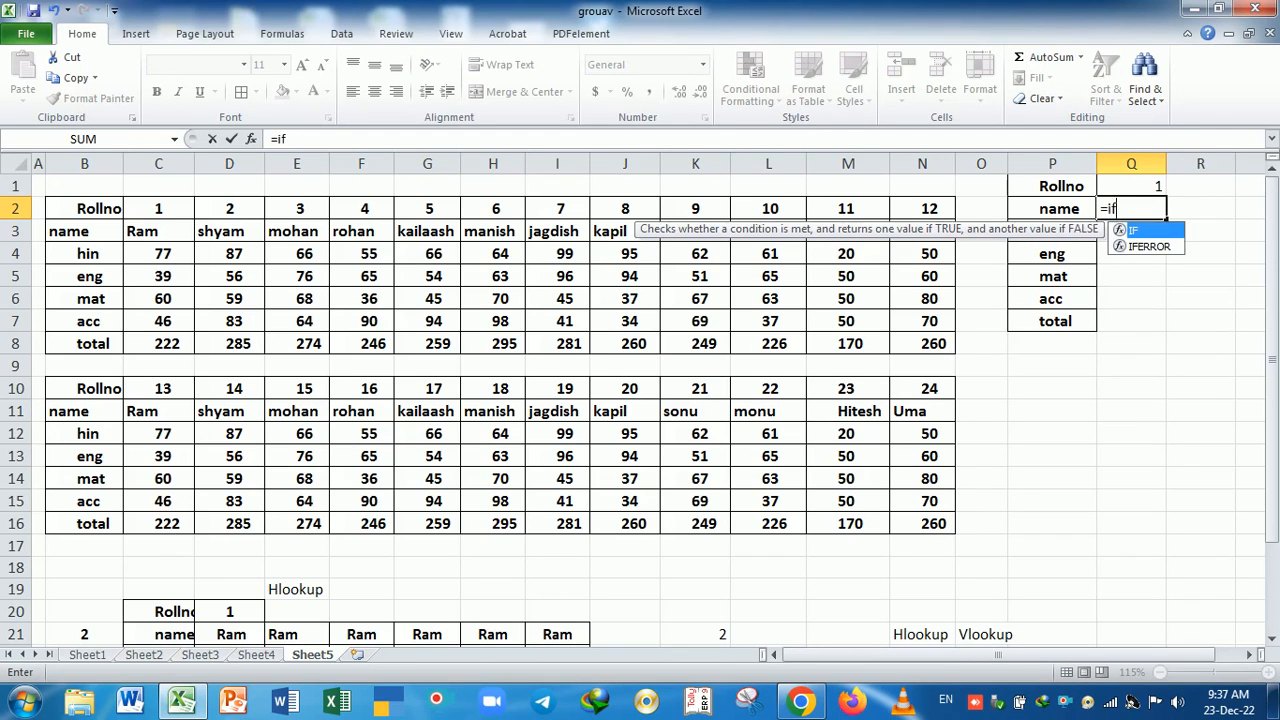
key("BackSpace")
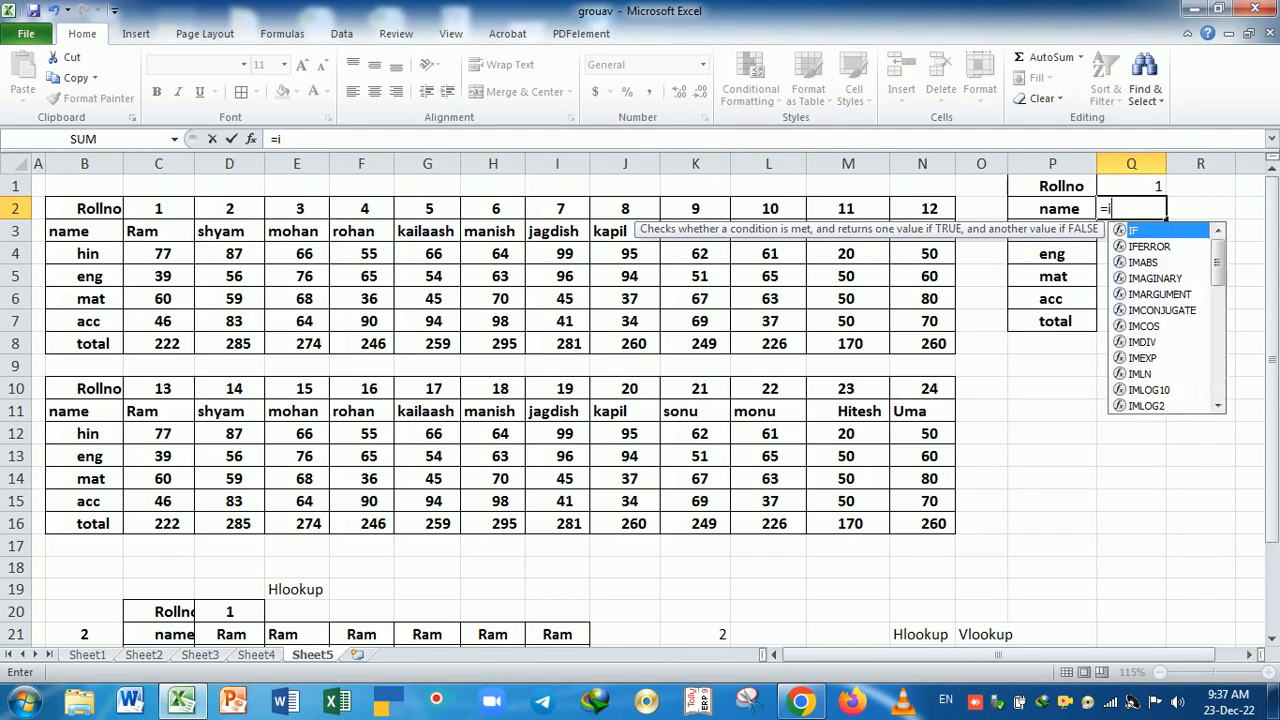
key("Escape")
Begin an HLOOKUP formula in Q2 with $Q$1 as the lookup value and $B$2:$N$8 as the table array.
type("=hl")
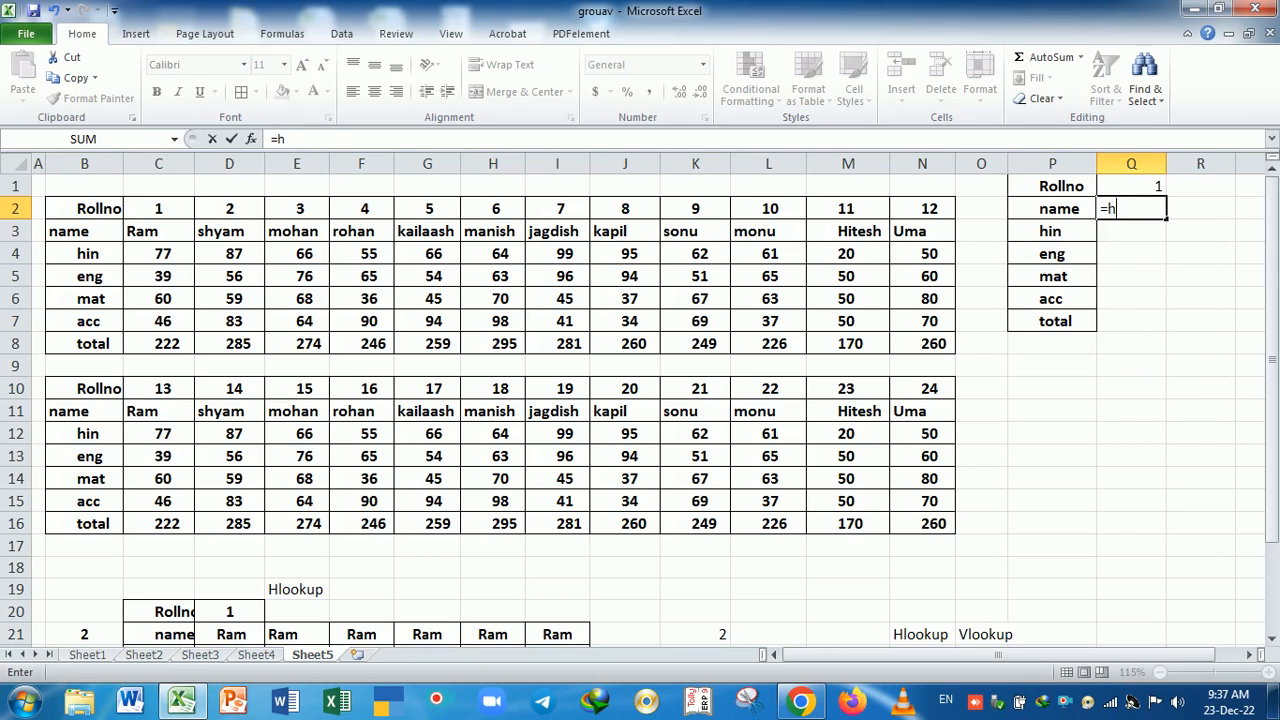
key("Tab")
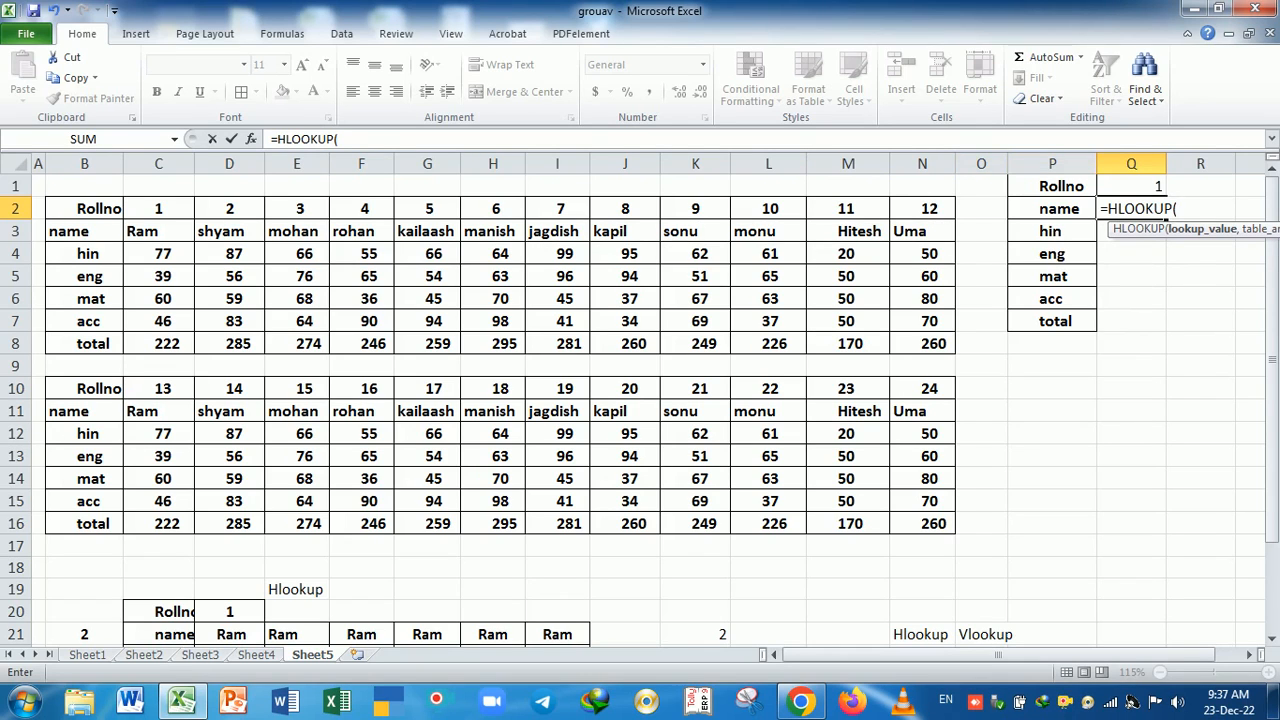
left_click(1161, 190)
key("F4")
type(",")
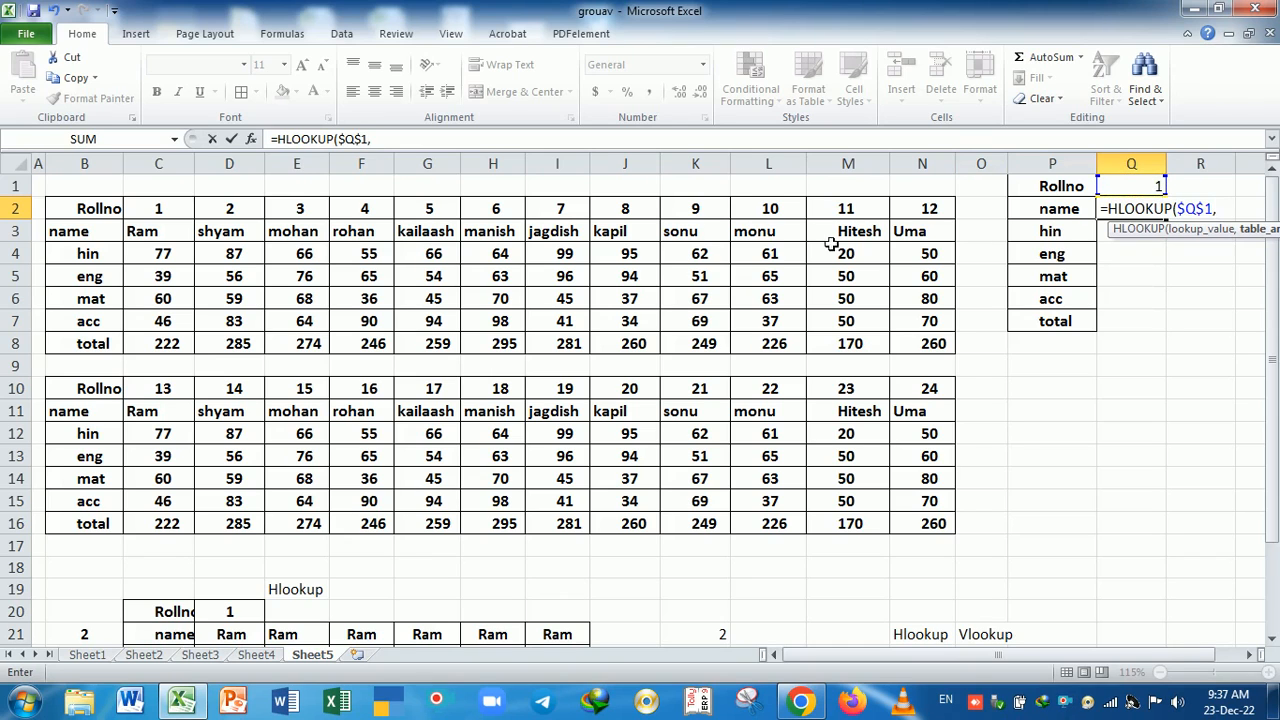
left_click_drag(100, 211, 934, 352)
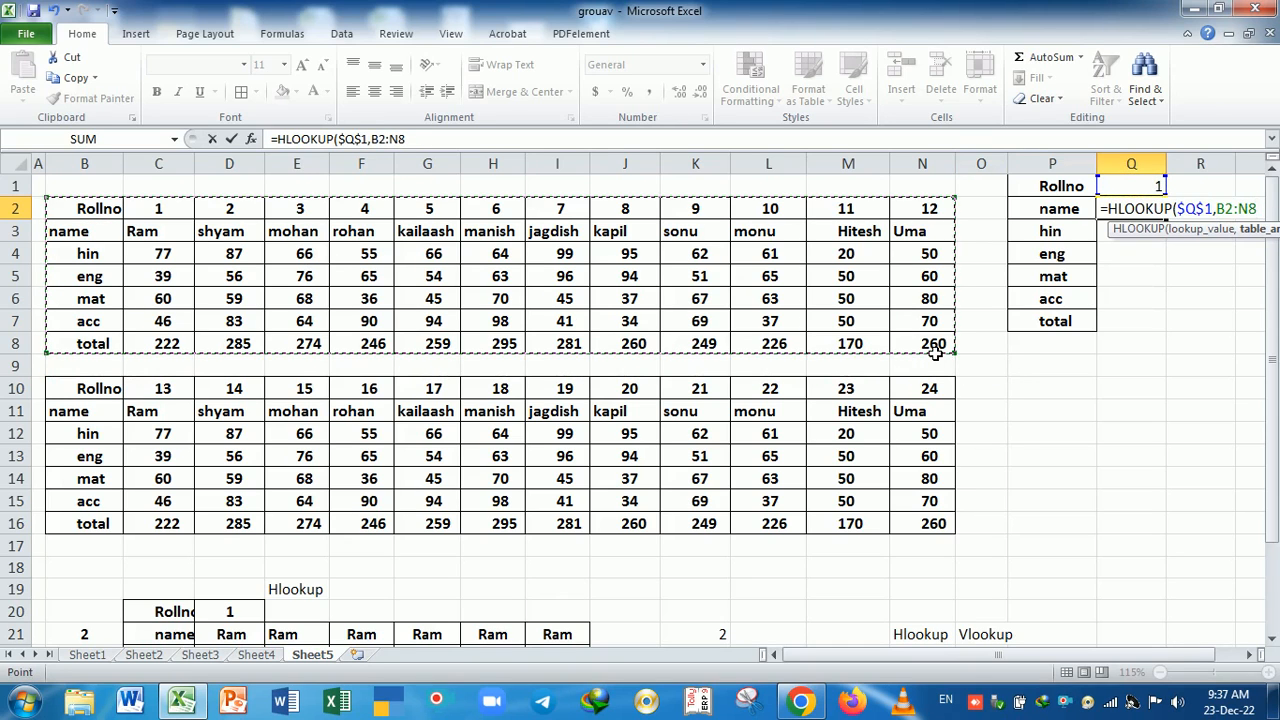
key("F4")
Complete the Q2 formula with MATCH(P2,$B$2:$B$8,0) as the row index and 0 for an exact match.
type(",mat")
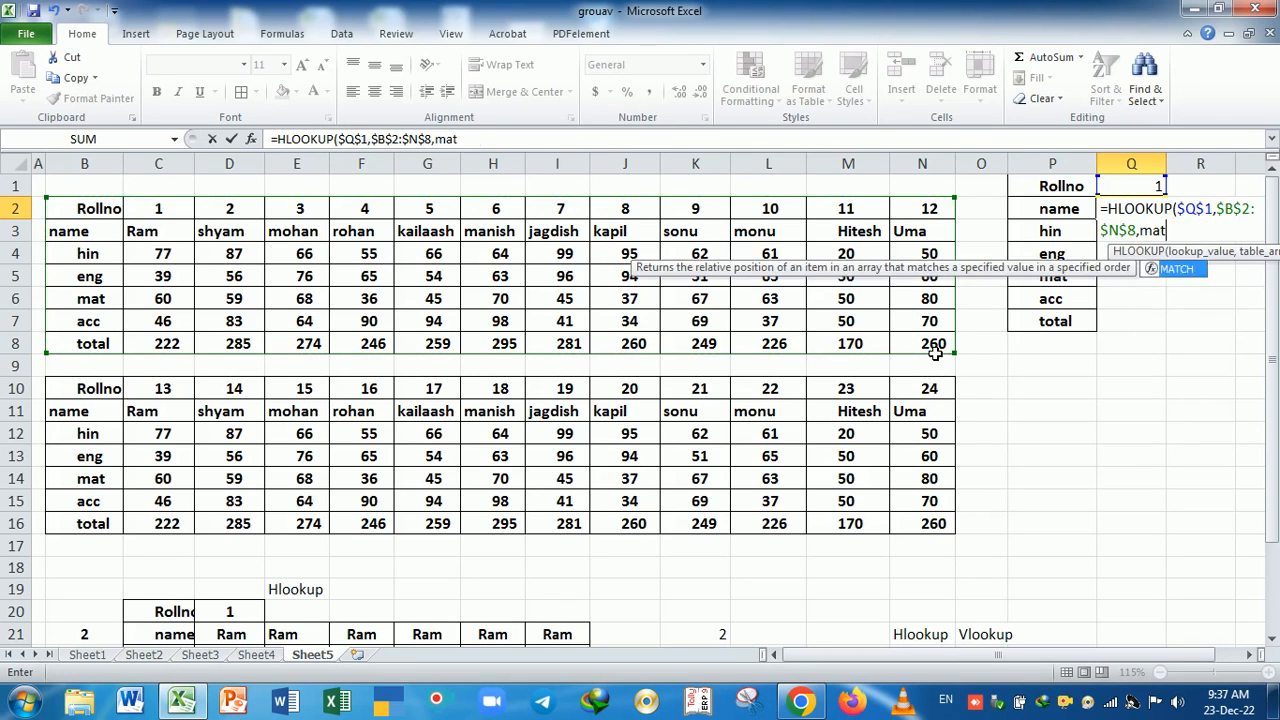
key("Tab")
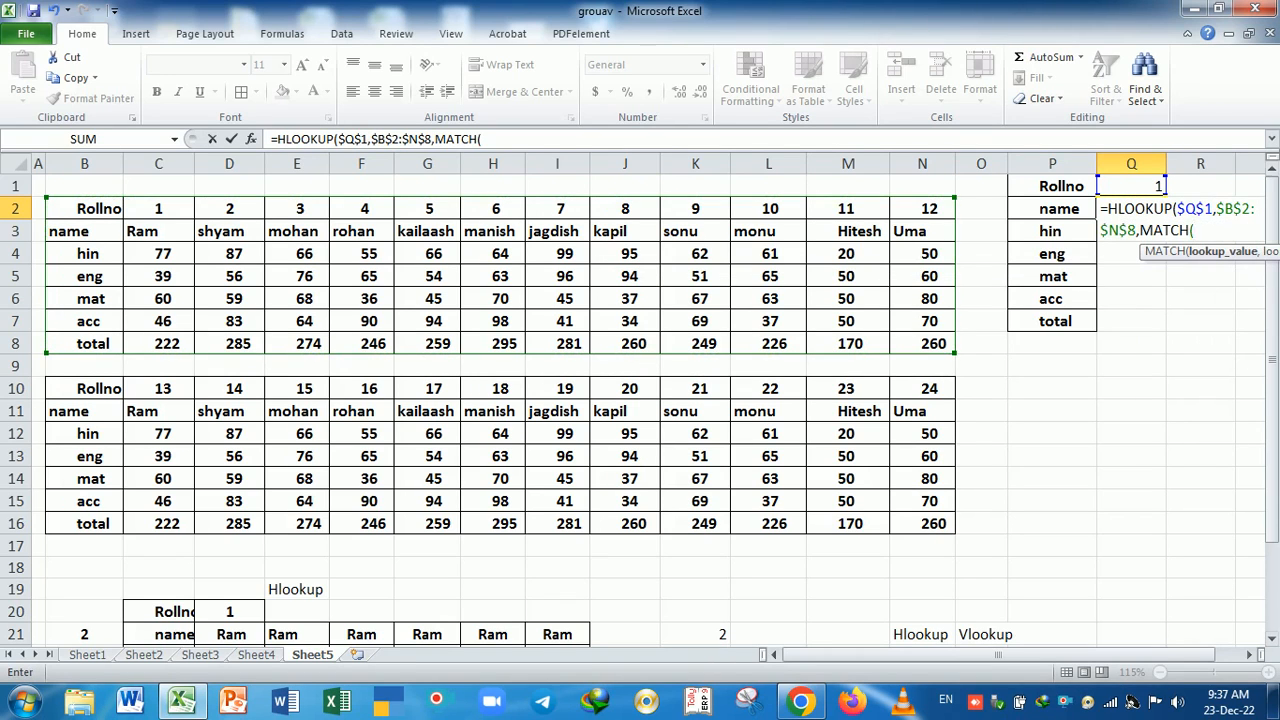
left_click(1044, 214)
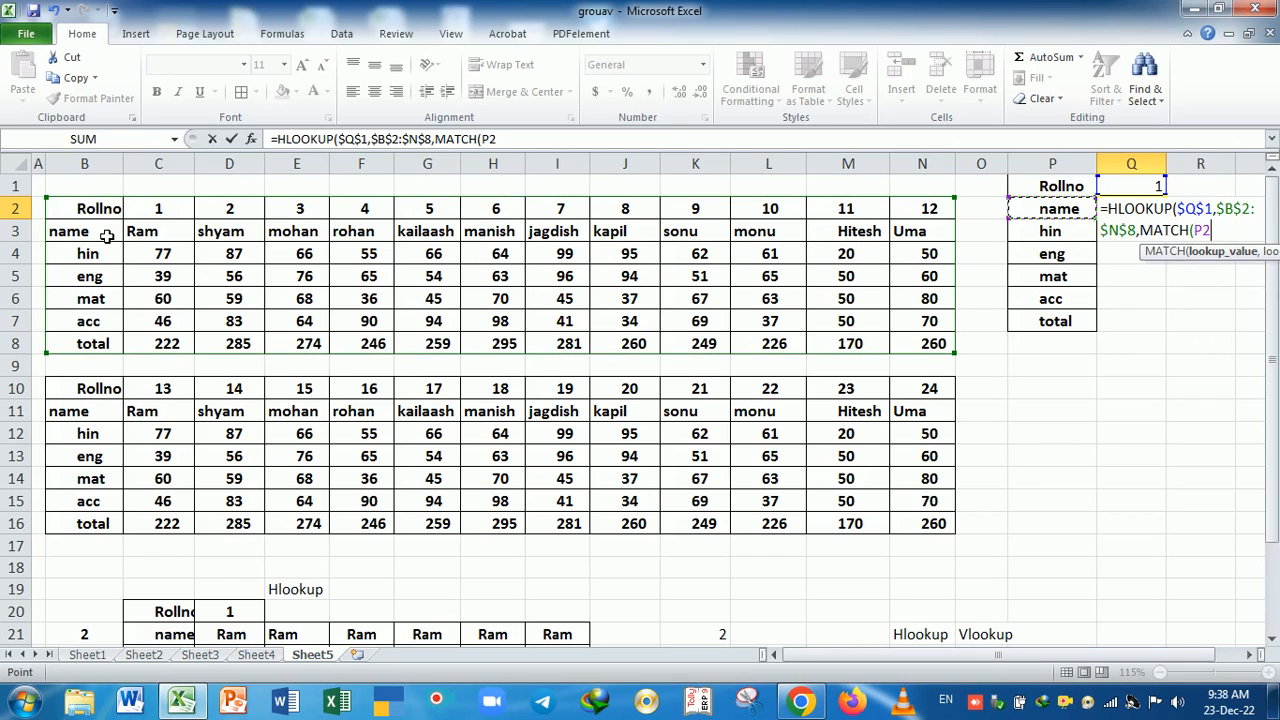
type(",")
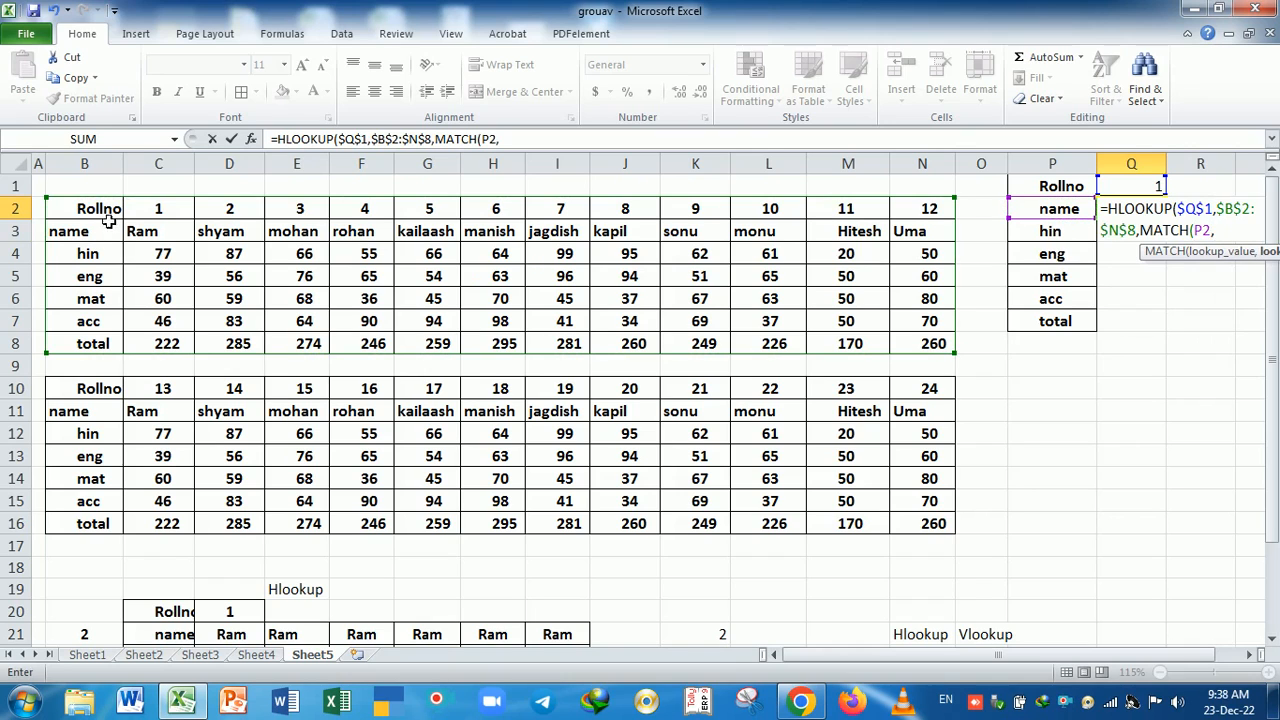
left_click_drag(108, 208, 113, 344)
key("F4")
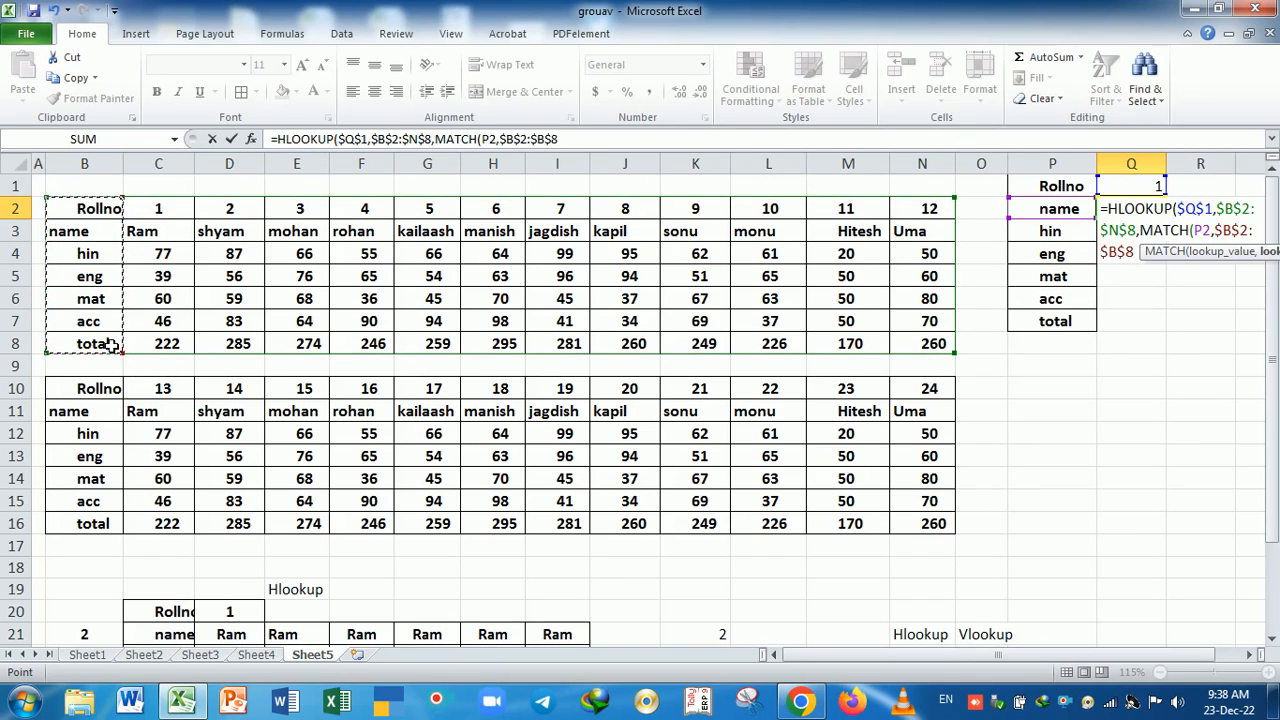
type(",")
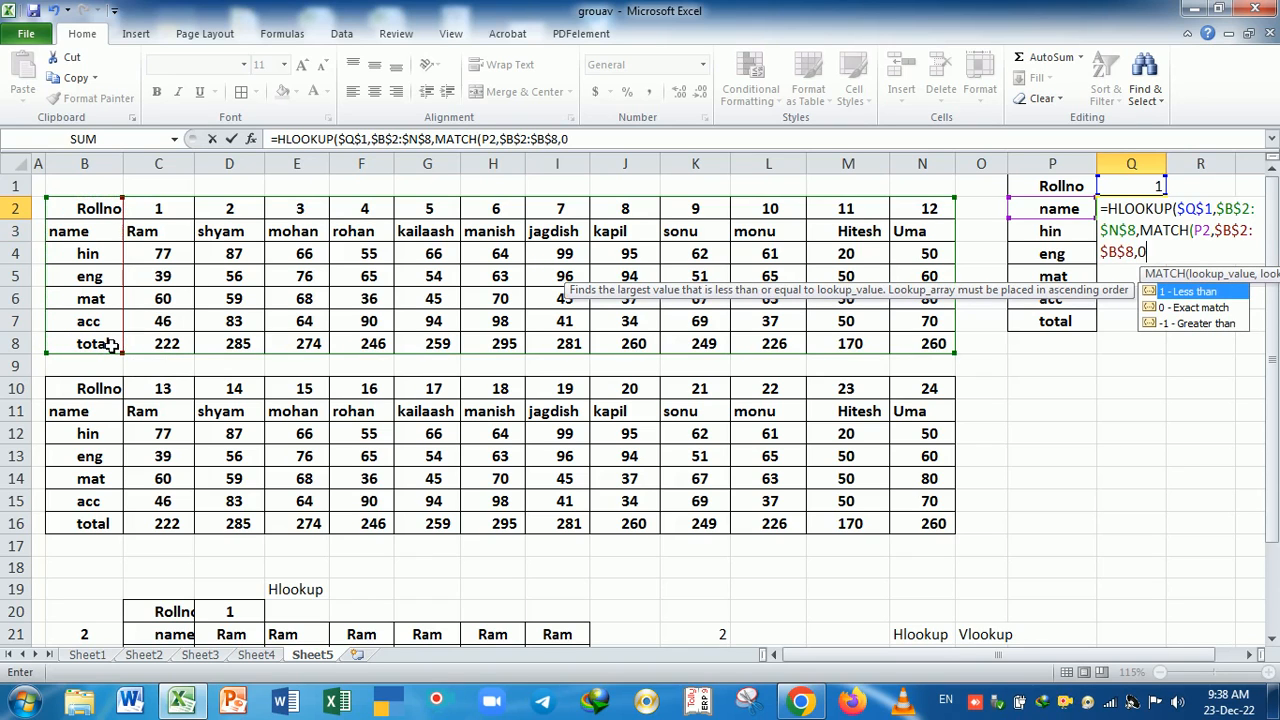
type("0),")
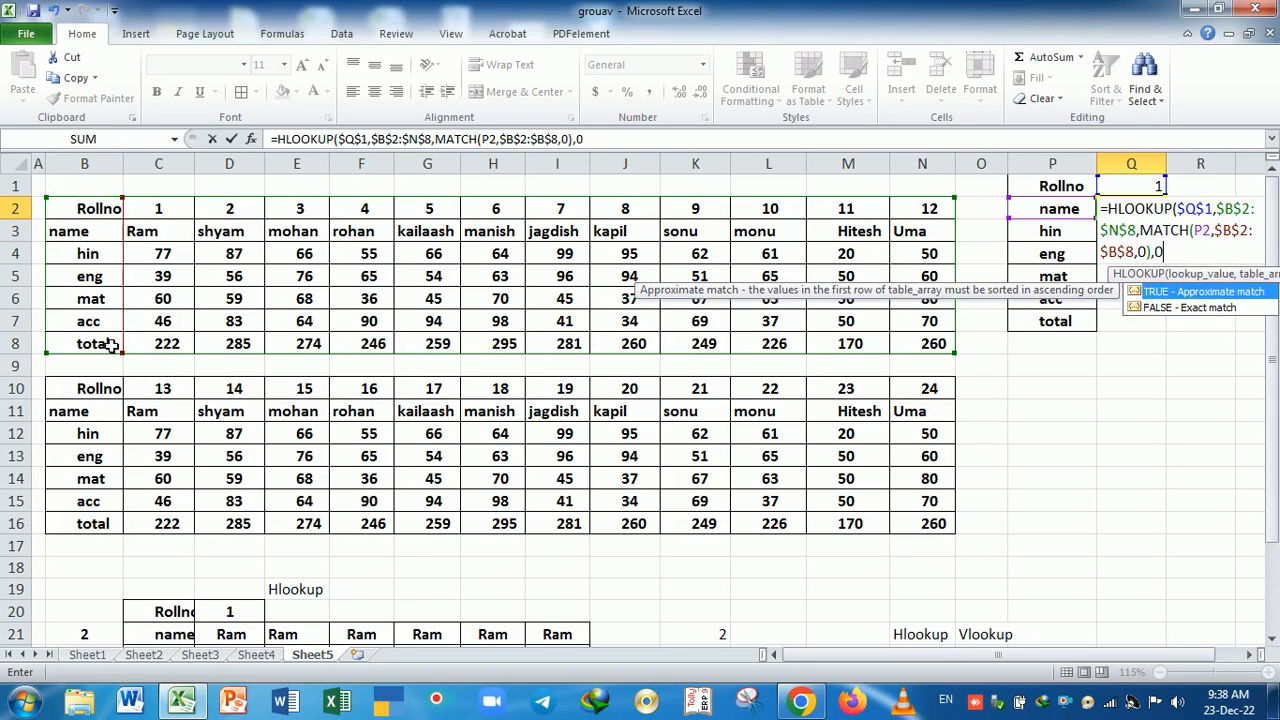
type("0")
key("Return")
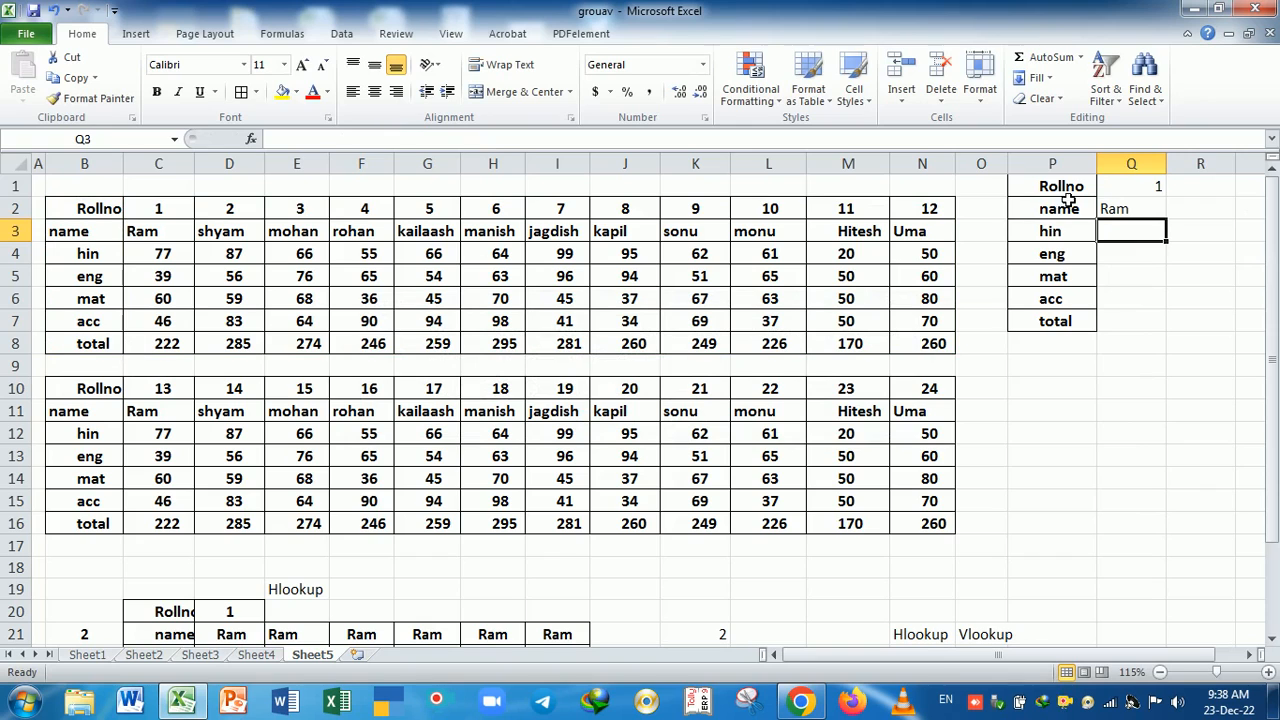
Narrow column O, refit column P to its labels, and fill the Q2 formula down through Q7.
left_click_drag(1097, 165, 1090, 168)
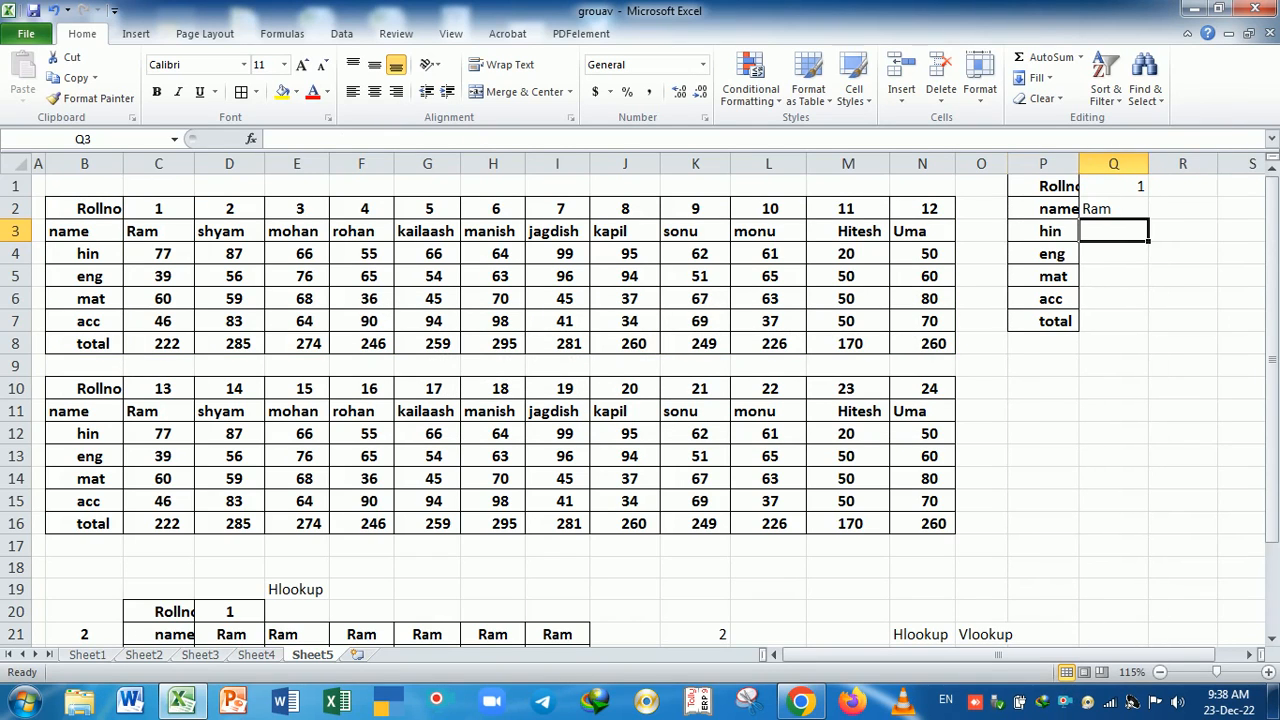
left_click_drag(1008, 165, 1062, 165)
left_click(1083, 205)
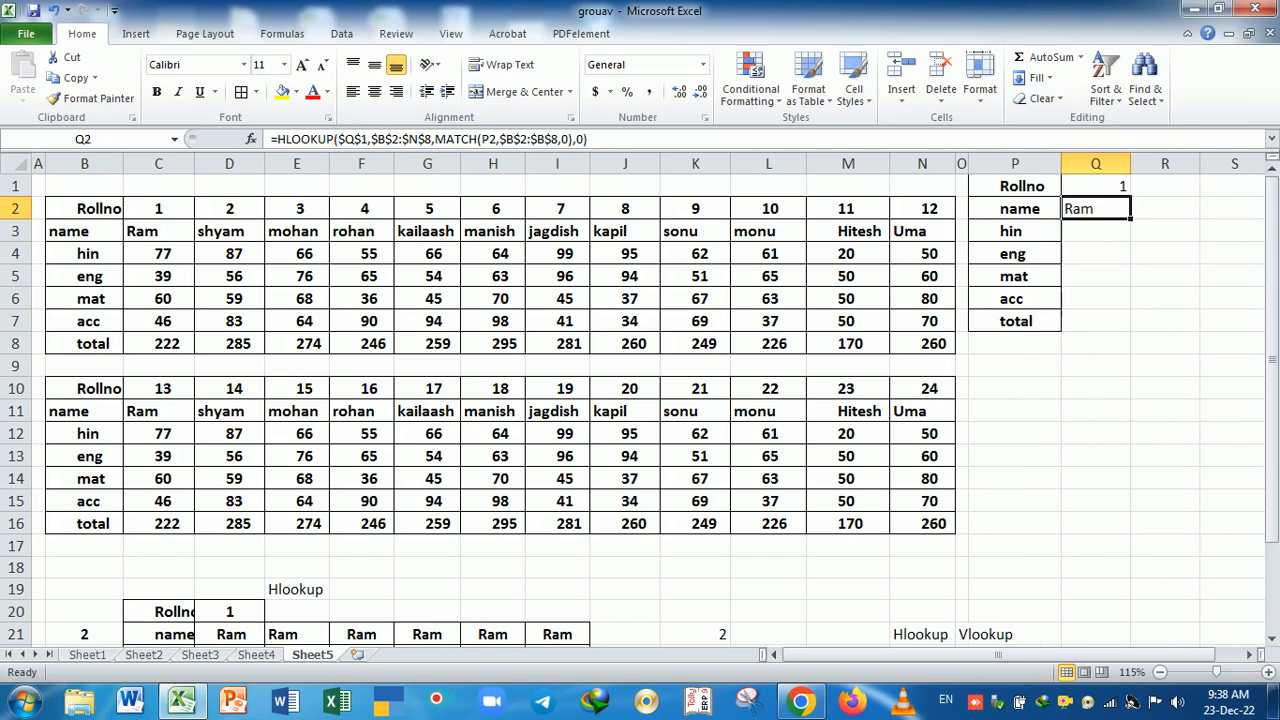
left_click_drag(1130, 219, 1121, 343)
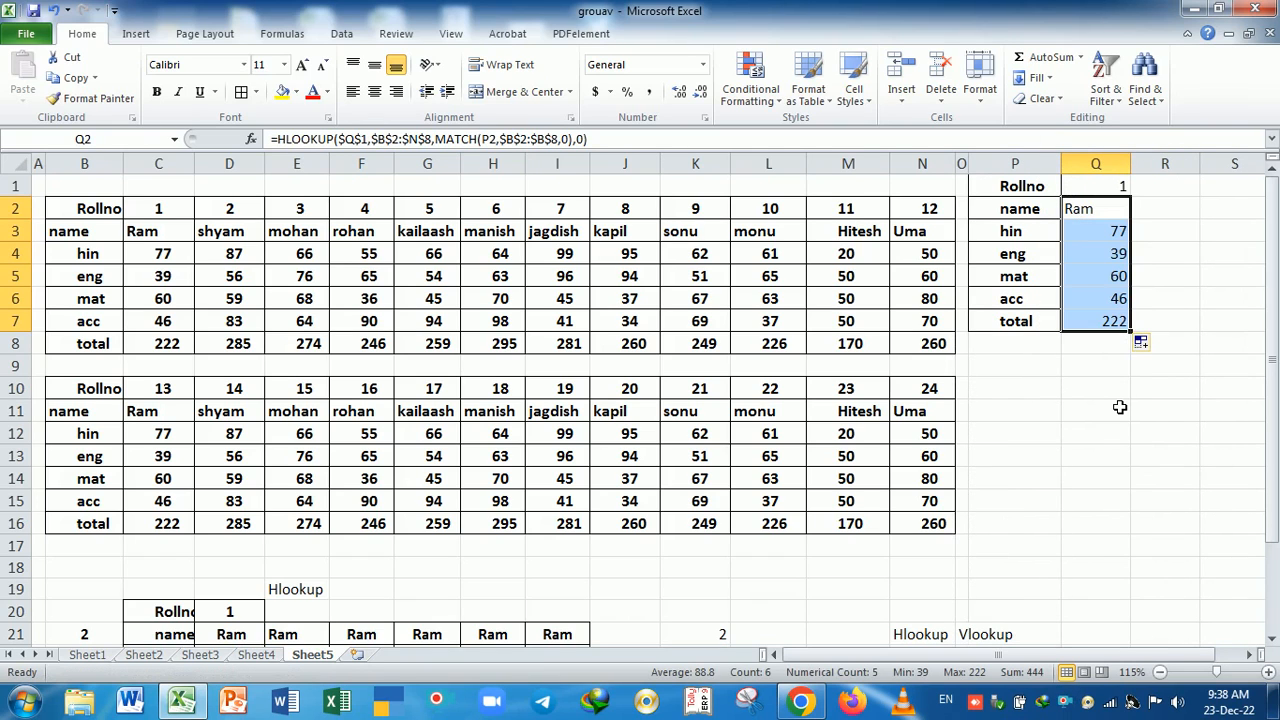
Compare the field labels in P2:P7 with the first marks table's row labels in column B.
left_click(1022, 214)
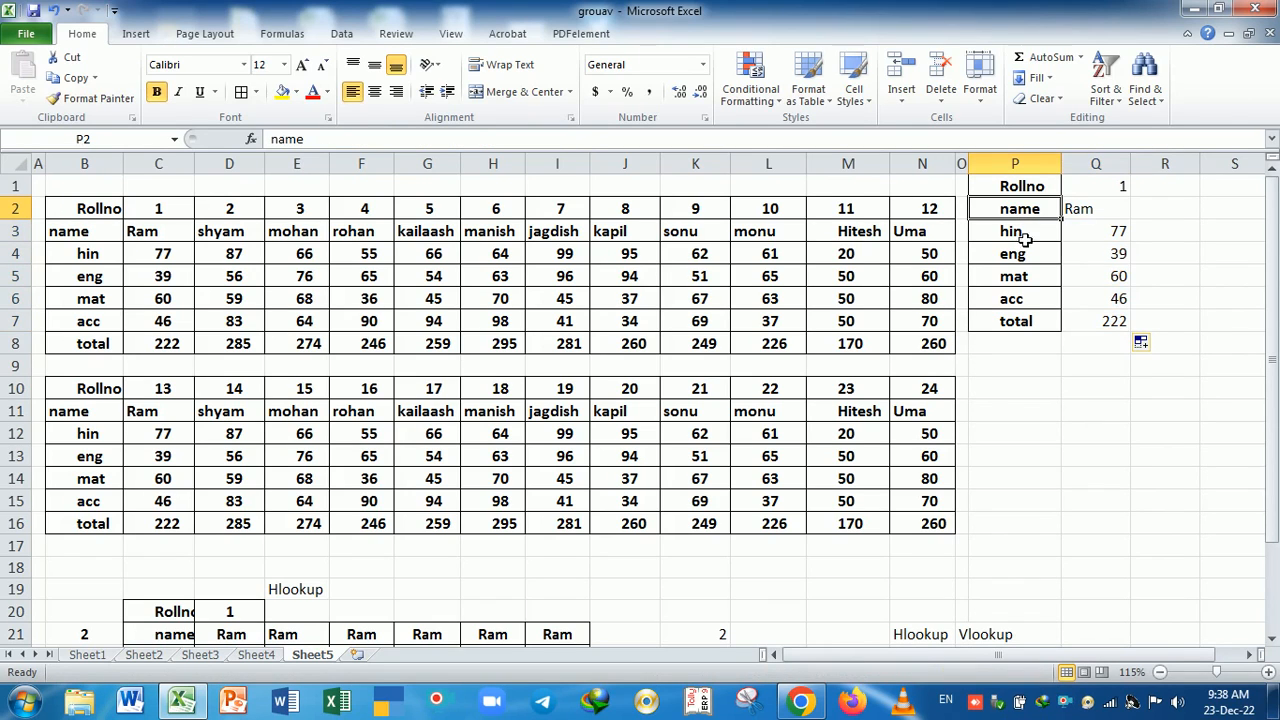
left_click(1024, 238)
left_click(1012, 215)
left_click(87, 305)
left_click(110, 254)
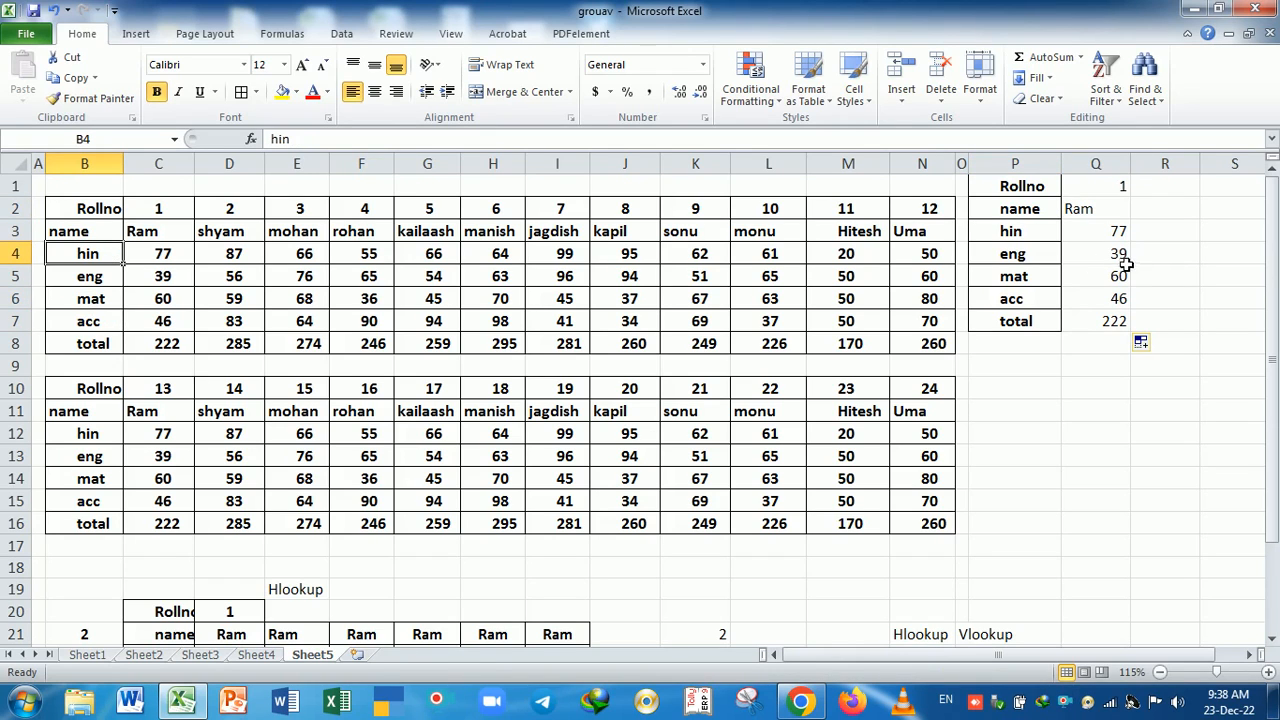
left_click_drag(1040, 214, 1040, 321)
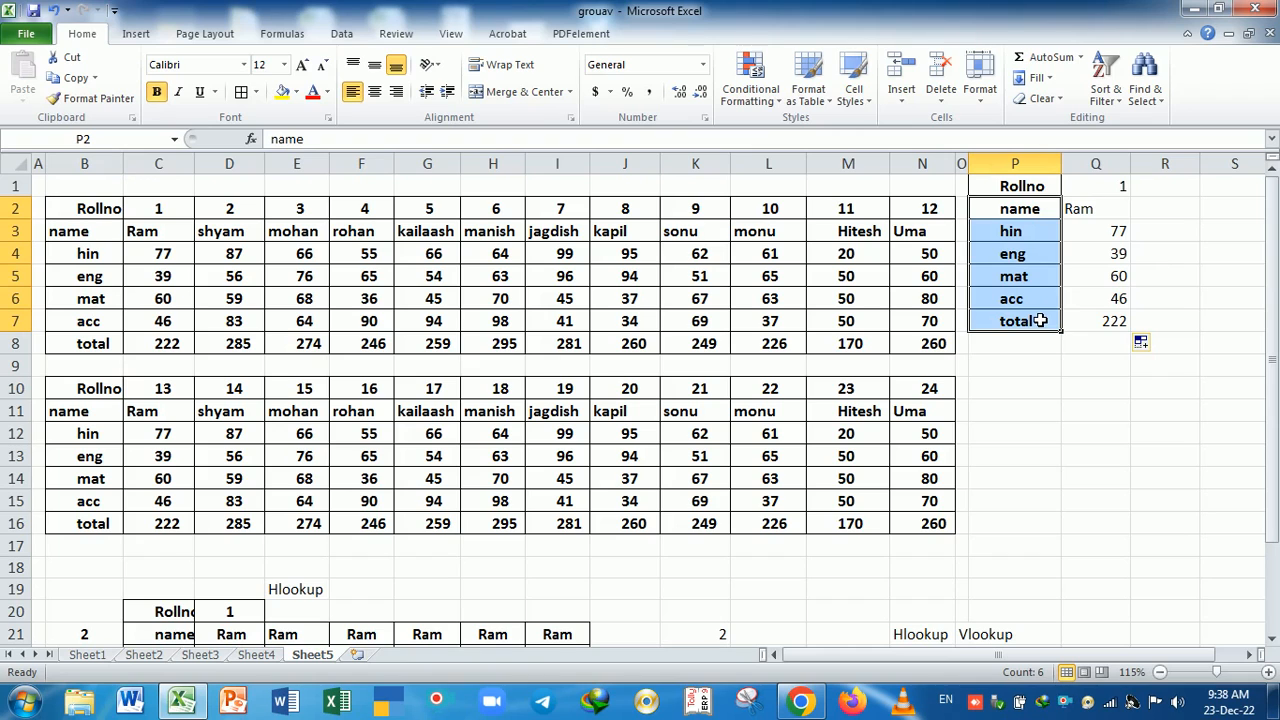
left_click(1110, 213)
Set the roll number in Q1 to 13, and undo and redo the change to compare the lookup results.
left_click(1108, 190)
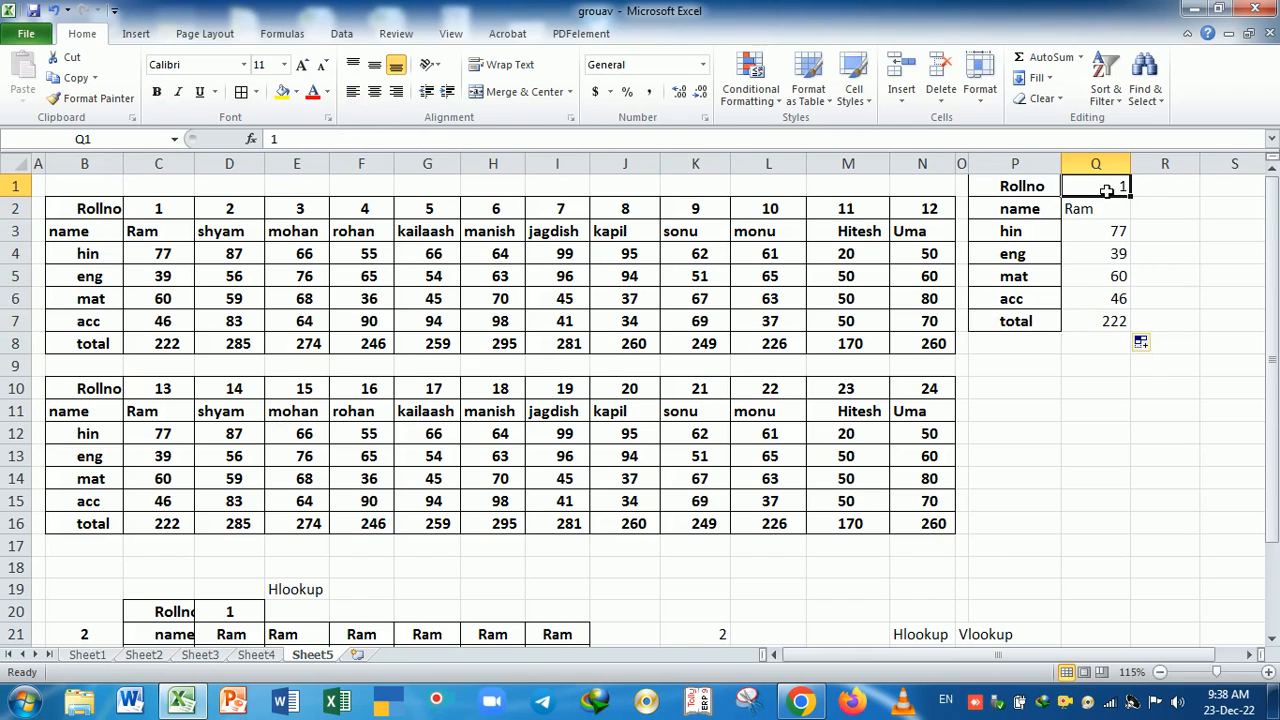
type("3")
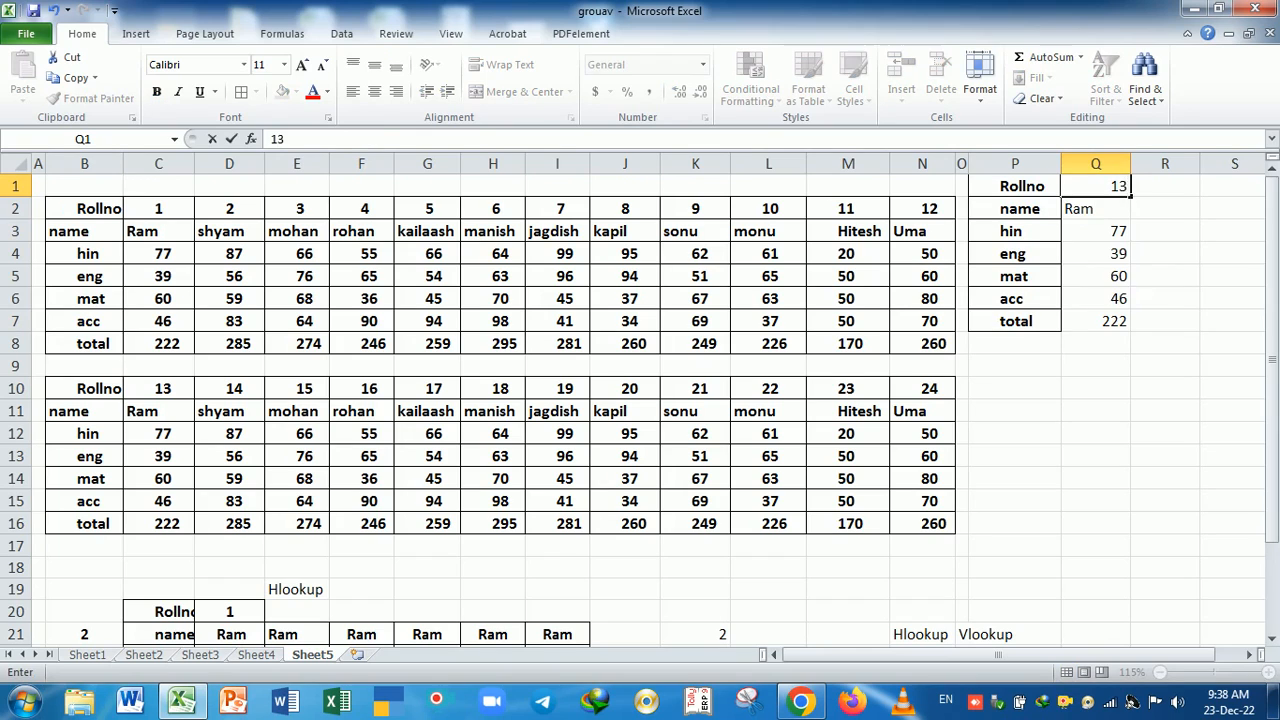
key("Return")
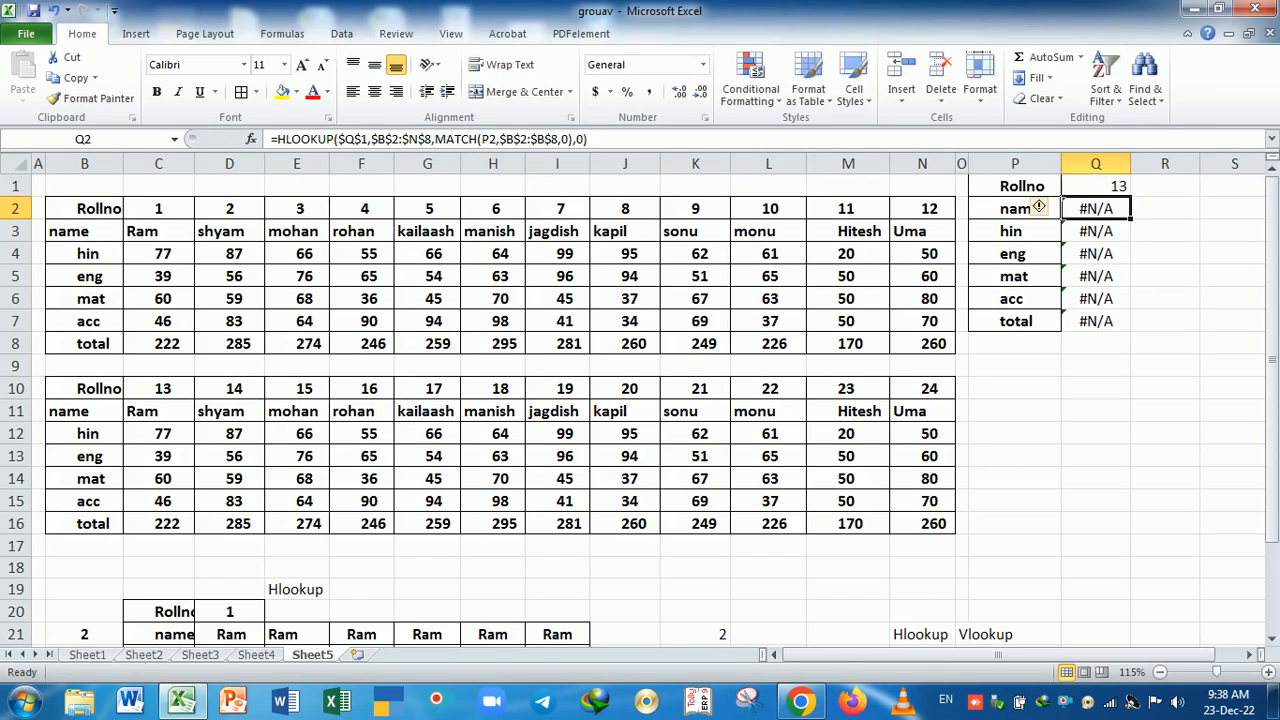
key("ctrl+z")
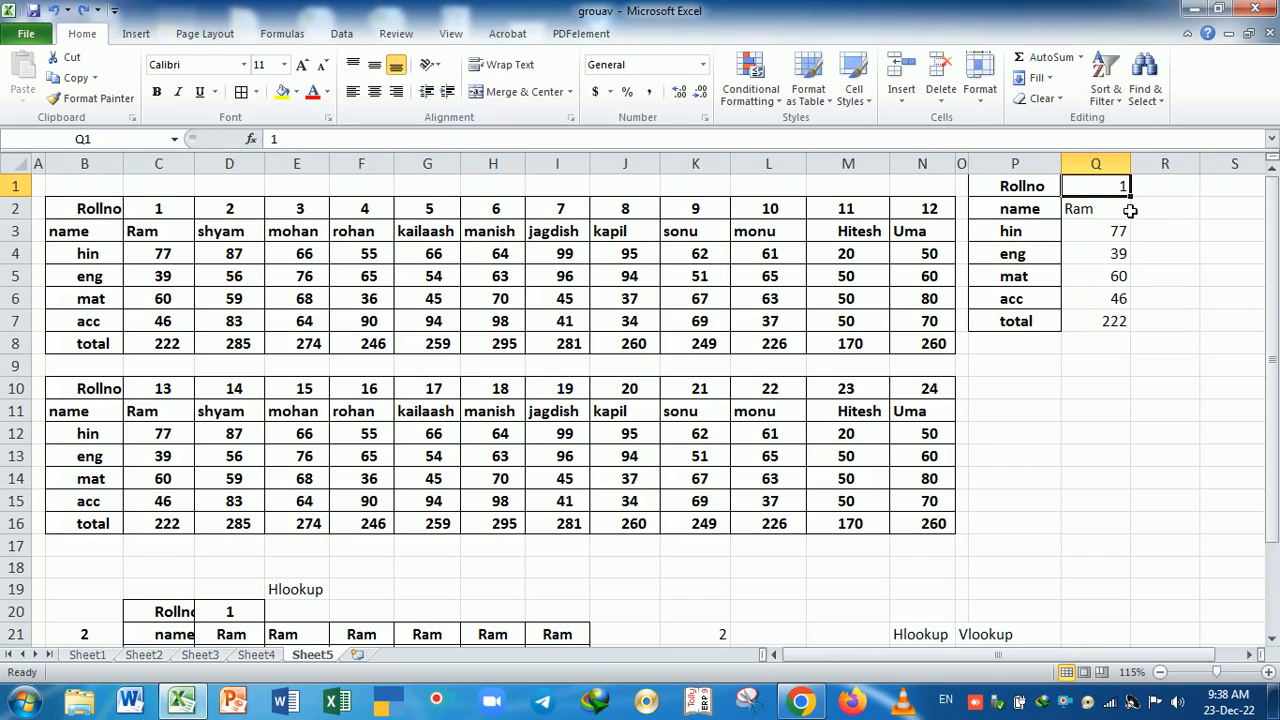
key("ctrl+y")
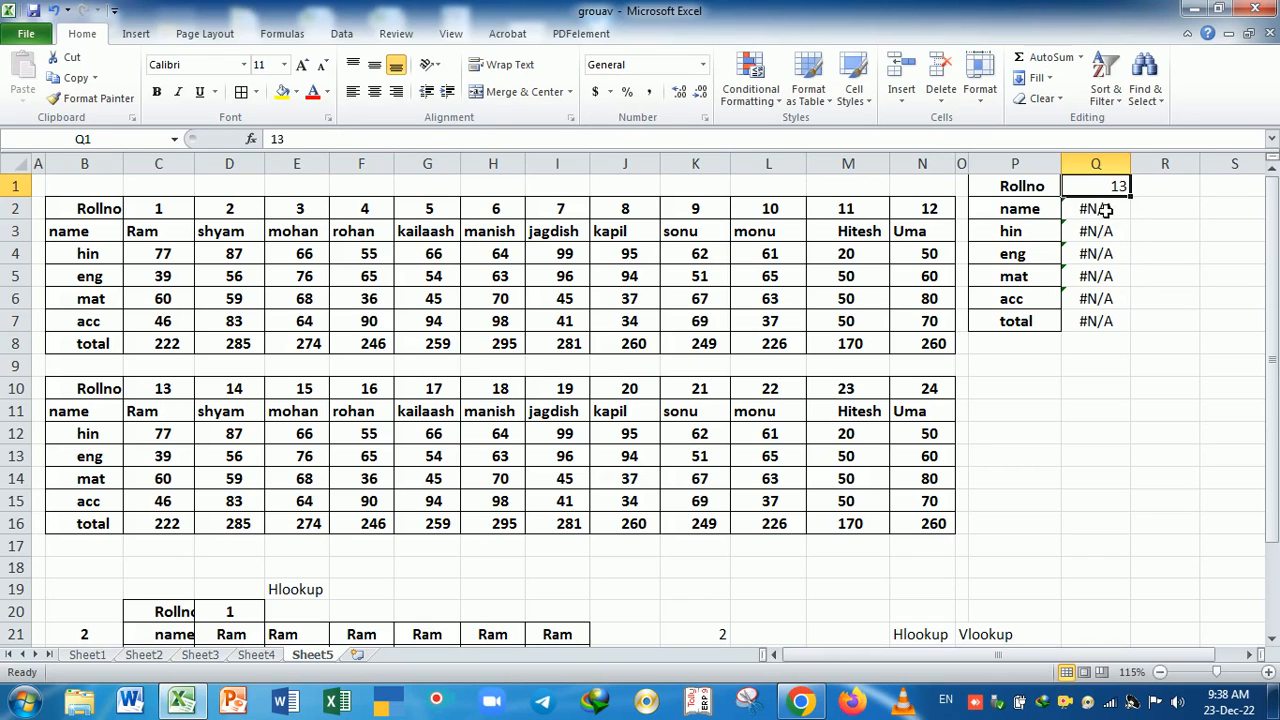
Wrap the Q2 HLOOKUP formula in IFERROR with " " as the error value and fill it down through Q7.
double_click(1111, 214)
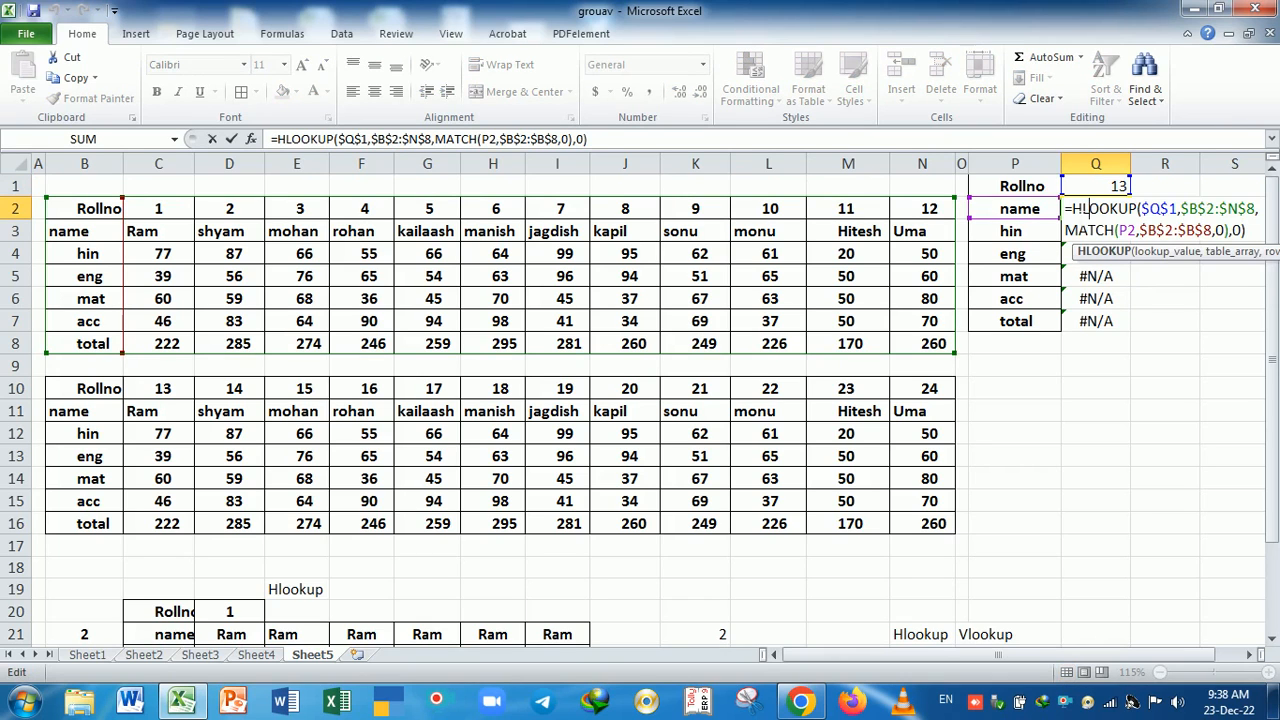
key("Left")
key("Left")
type("if")
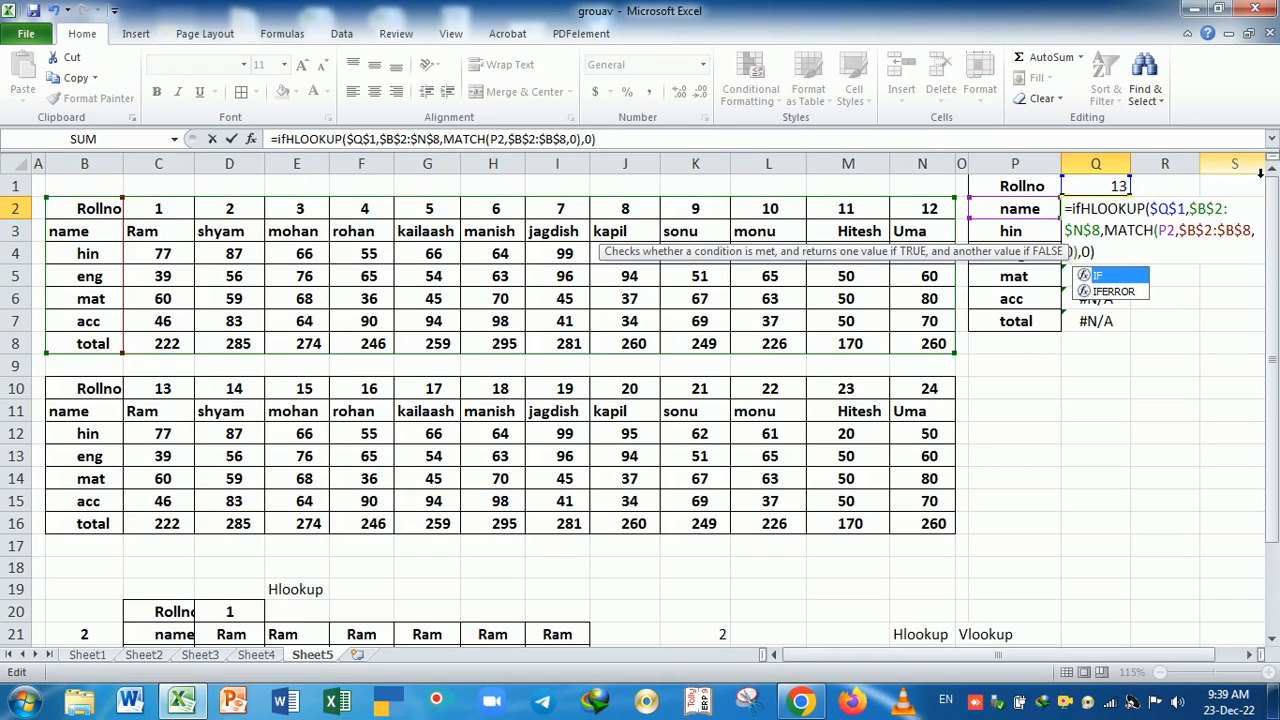
key("Down")
key("Tab")
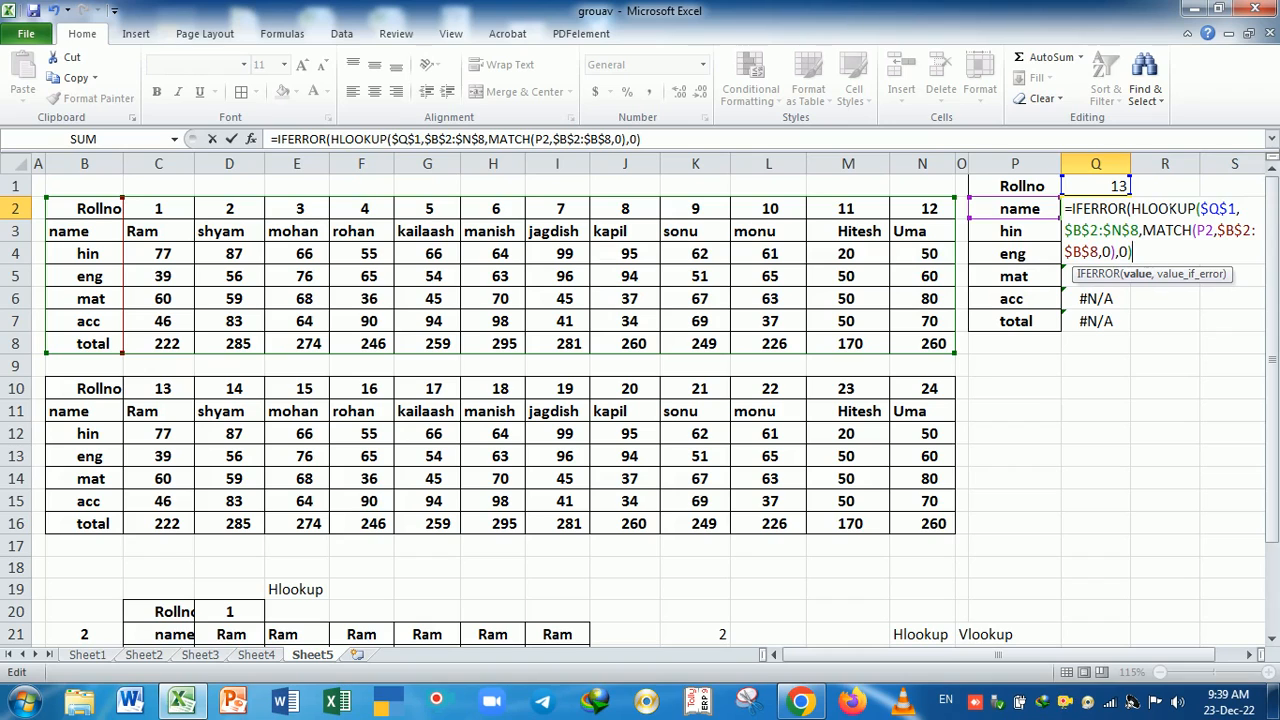
type(",")
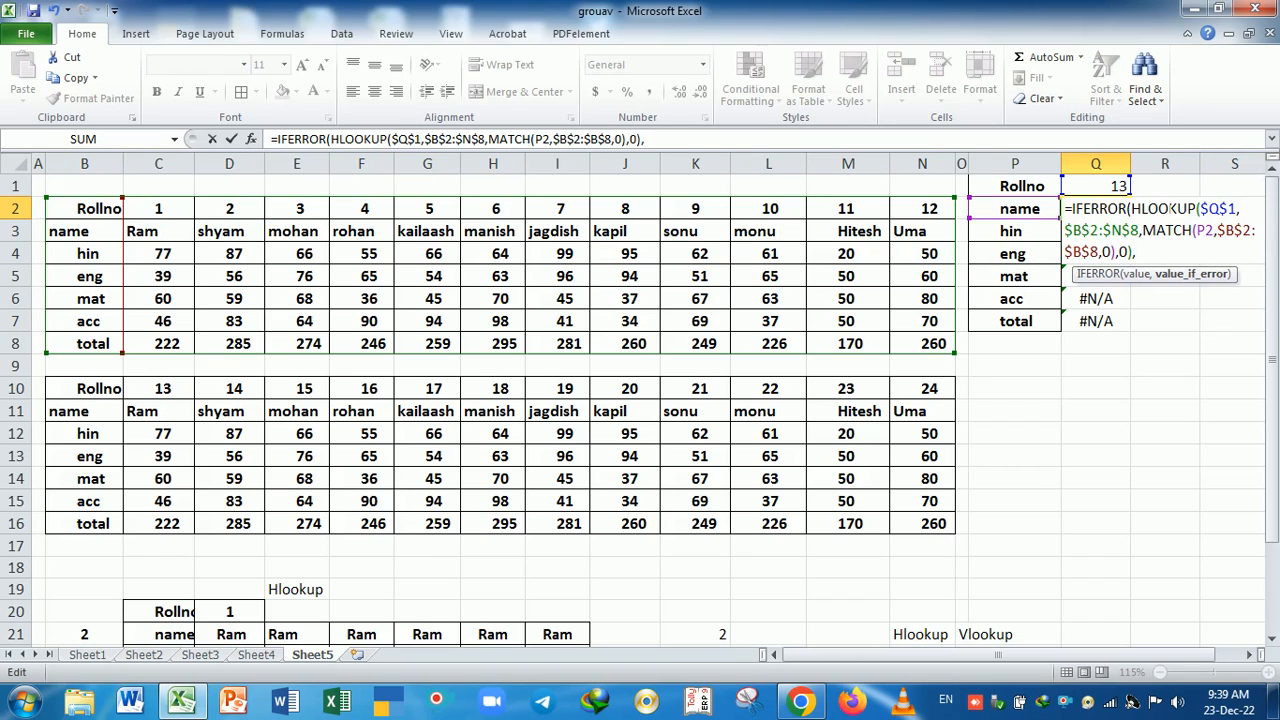
type("\" \")")
key("Return")
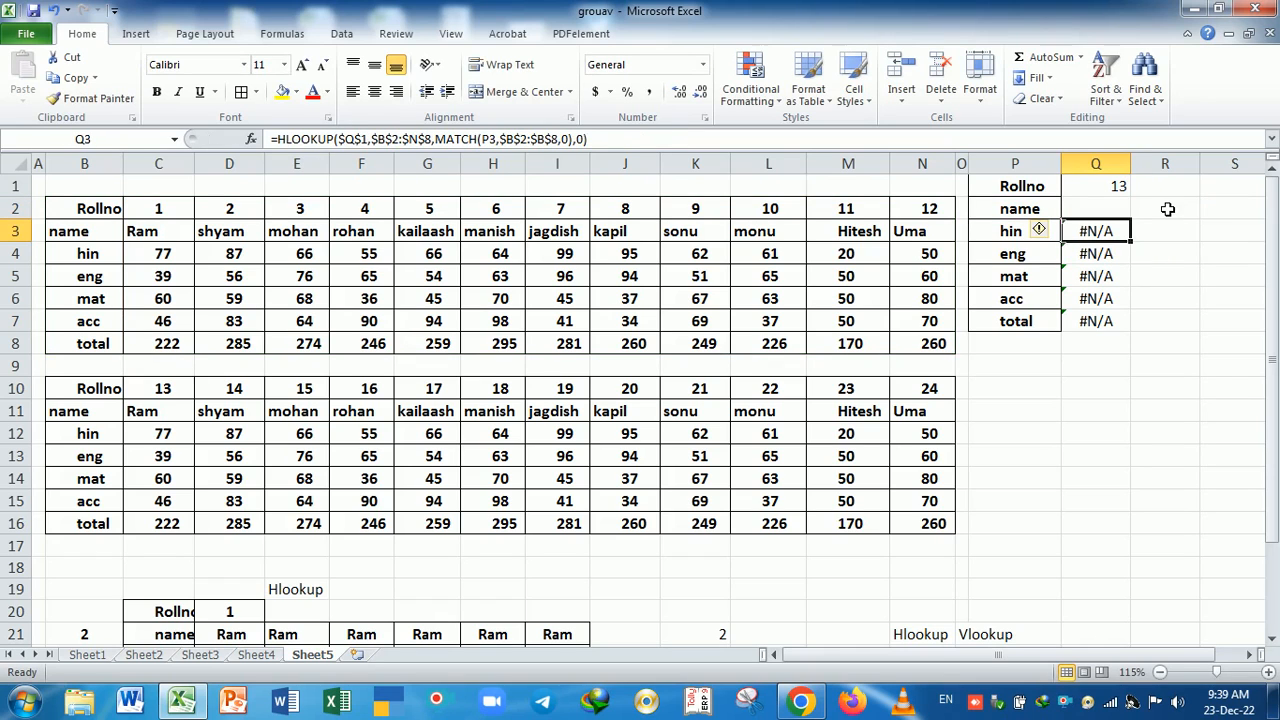
left_click(1120, 208)
left_click_drag(1130, 219, 1124, 331)
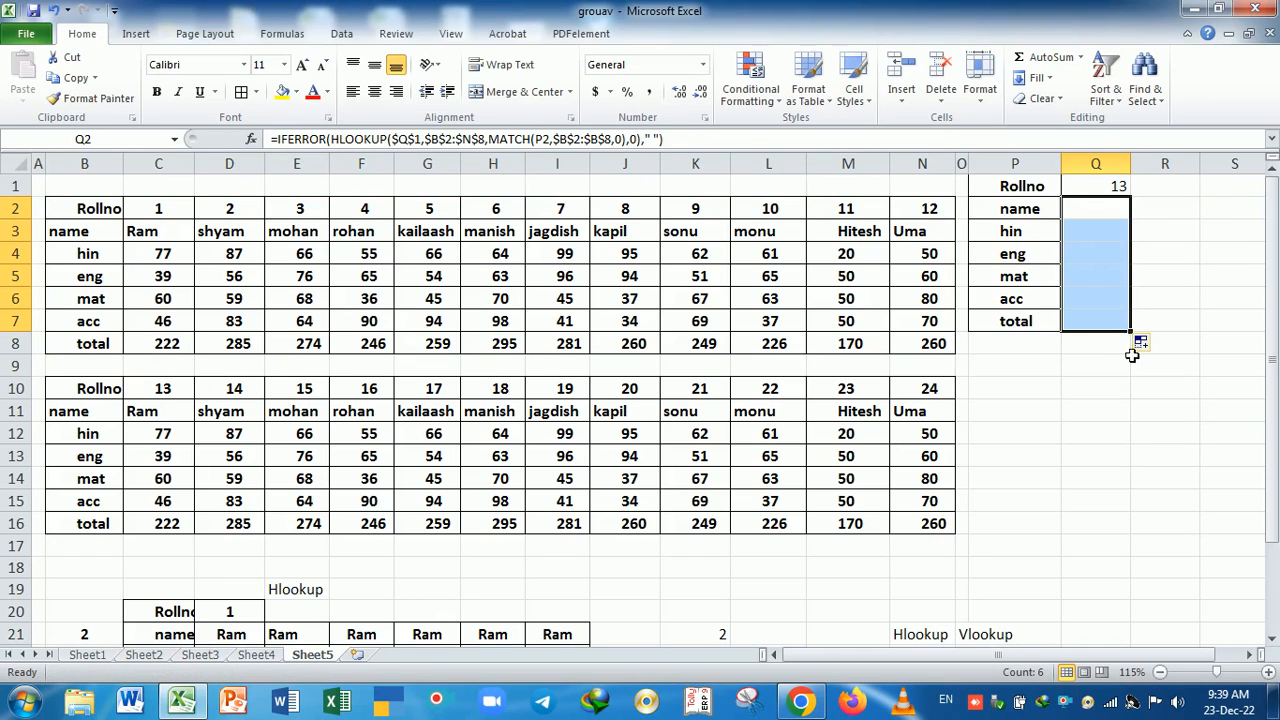
Try "data not find" as the IFERROR error text in Q2, and undo the change.
double_click(1098, 210)
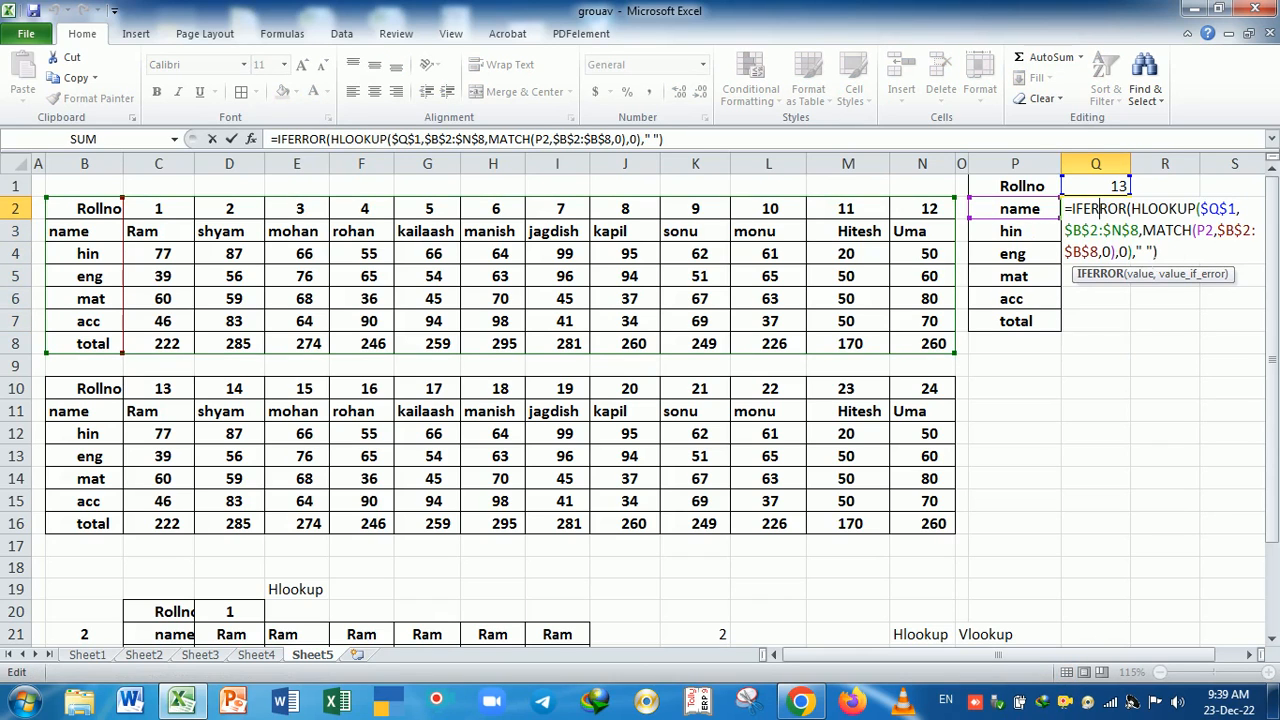
left_click(1142, 252)
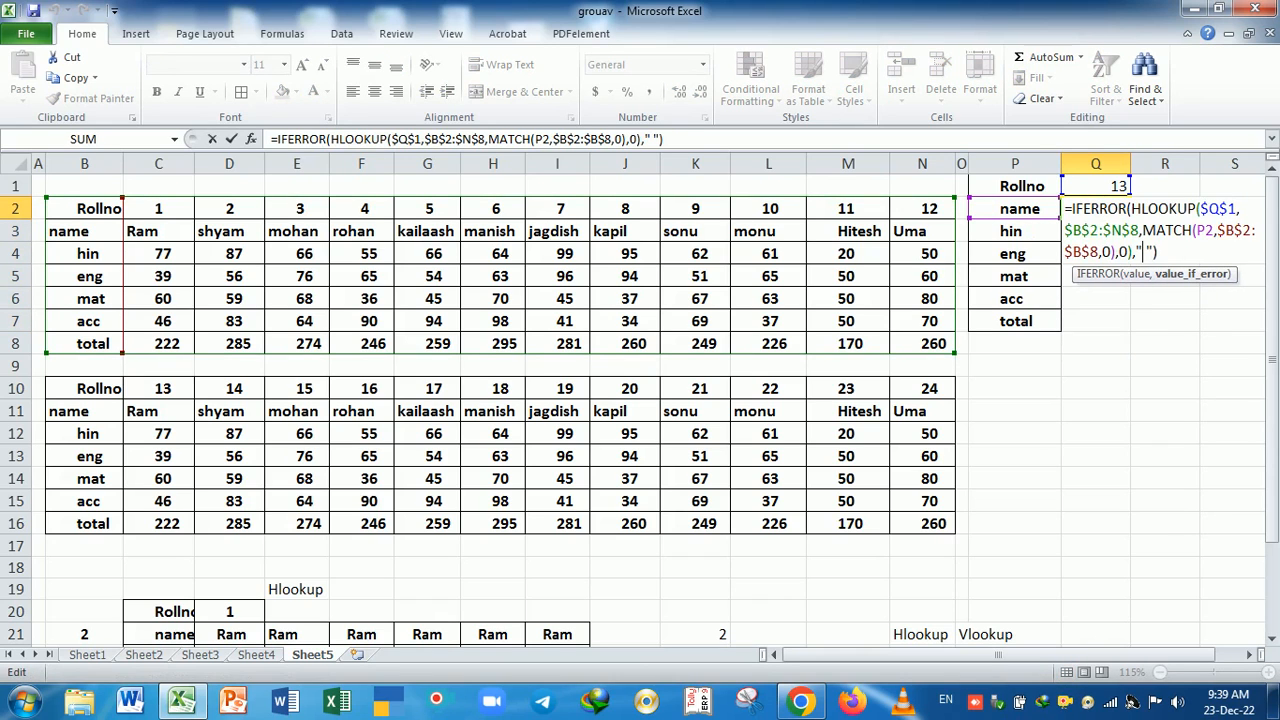
type("data not ")
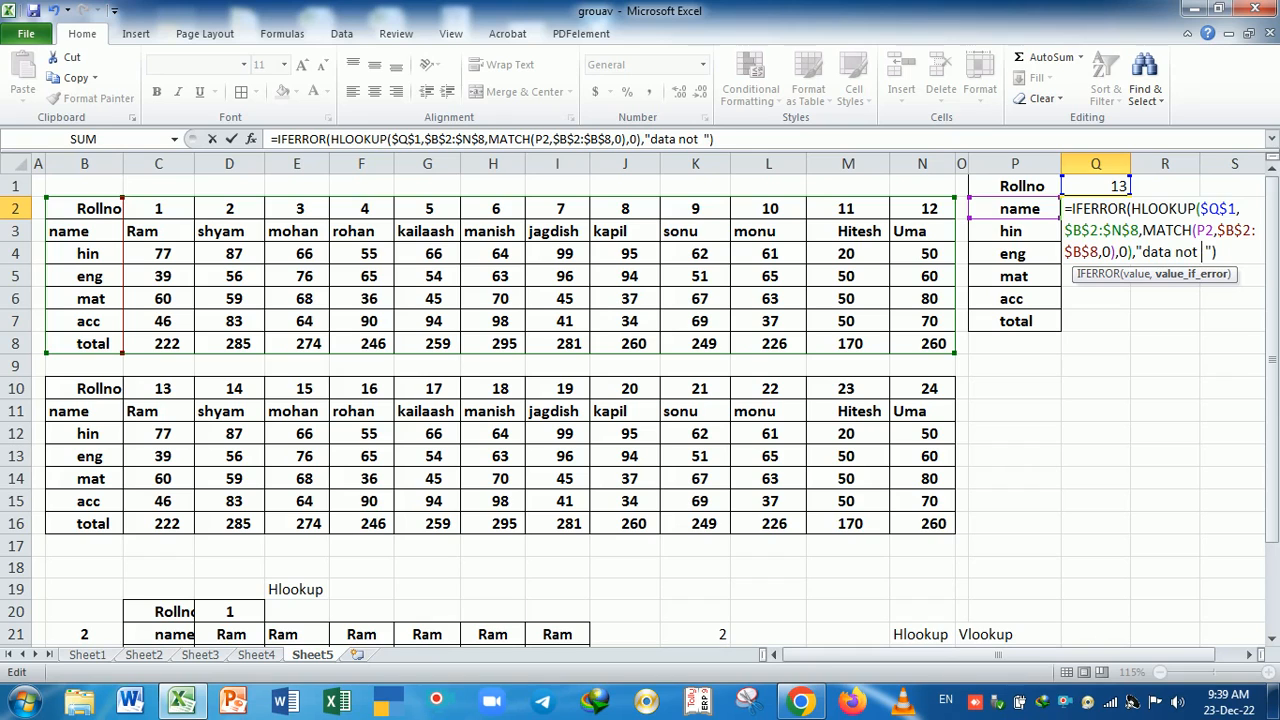
type("find")
key("Return")
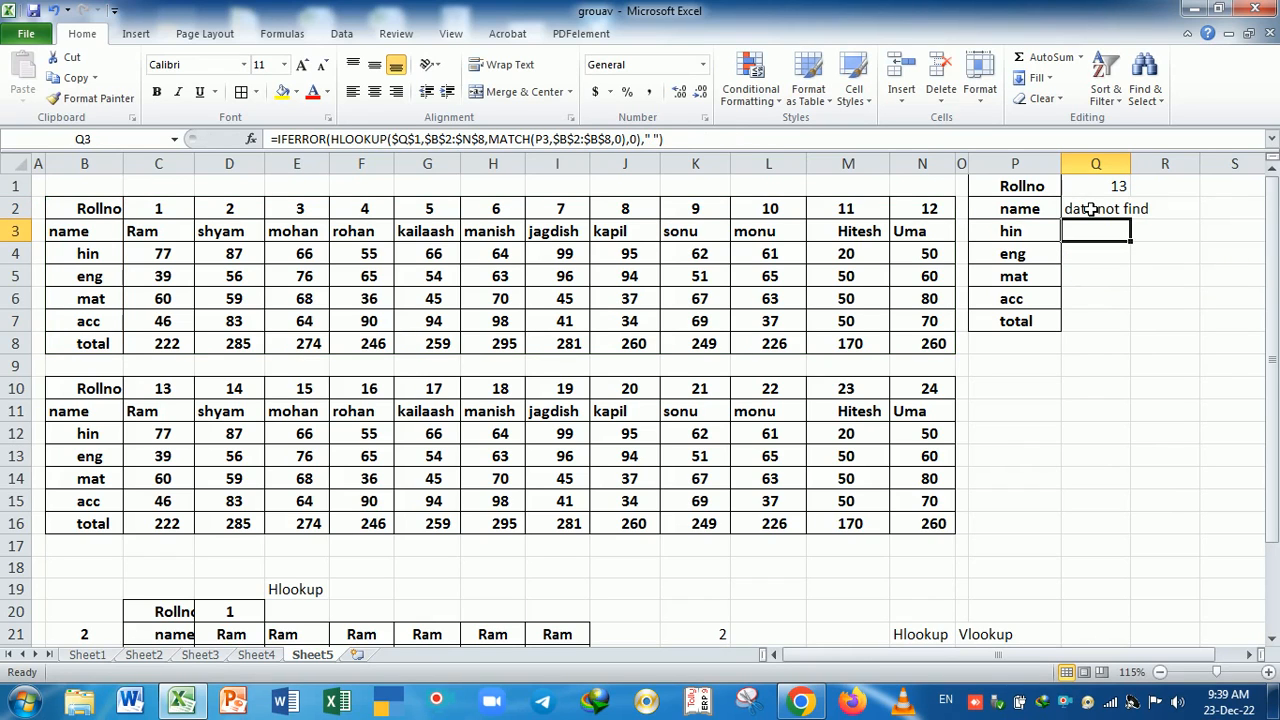
key("ctrl+z")
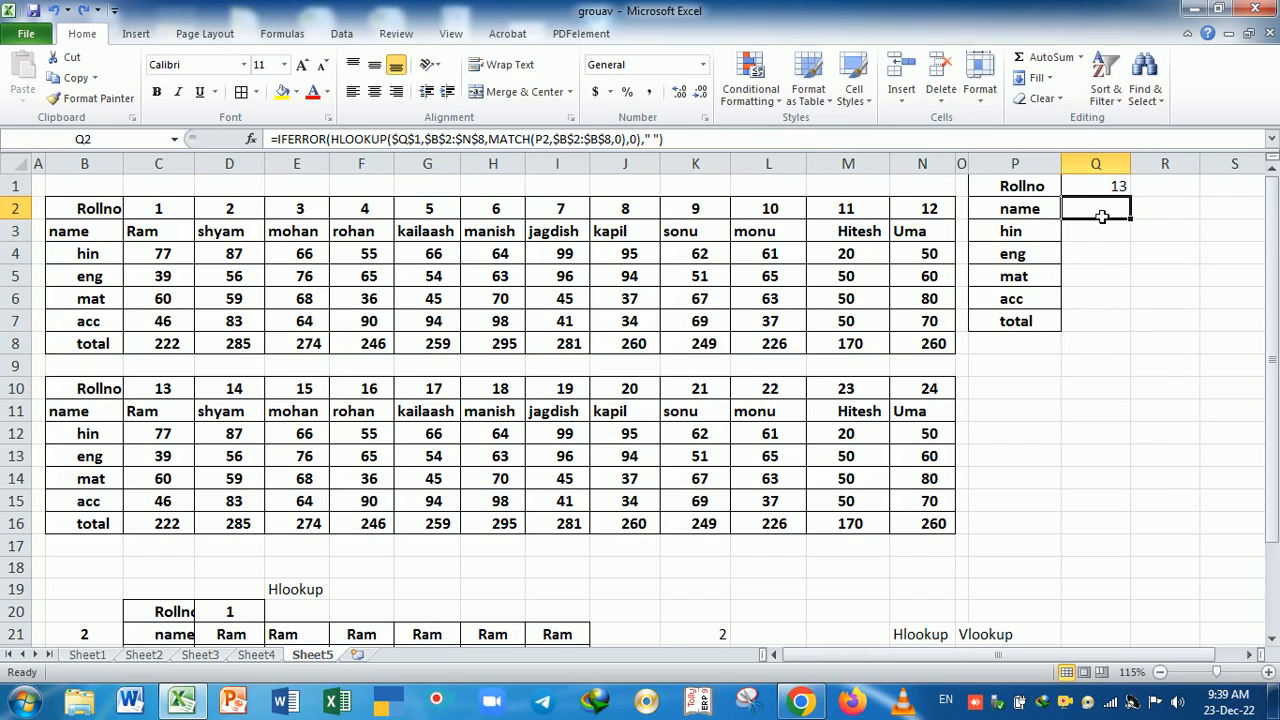
Replace the IFERROR error value in Q2 with a nested HLOOKUP that takes $Q$1 as its lookup value.
double_click(1100, 214)
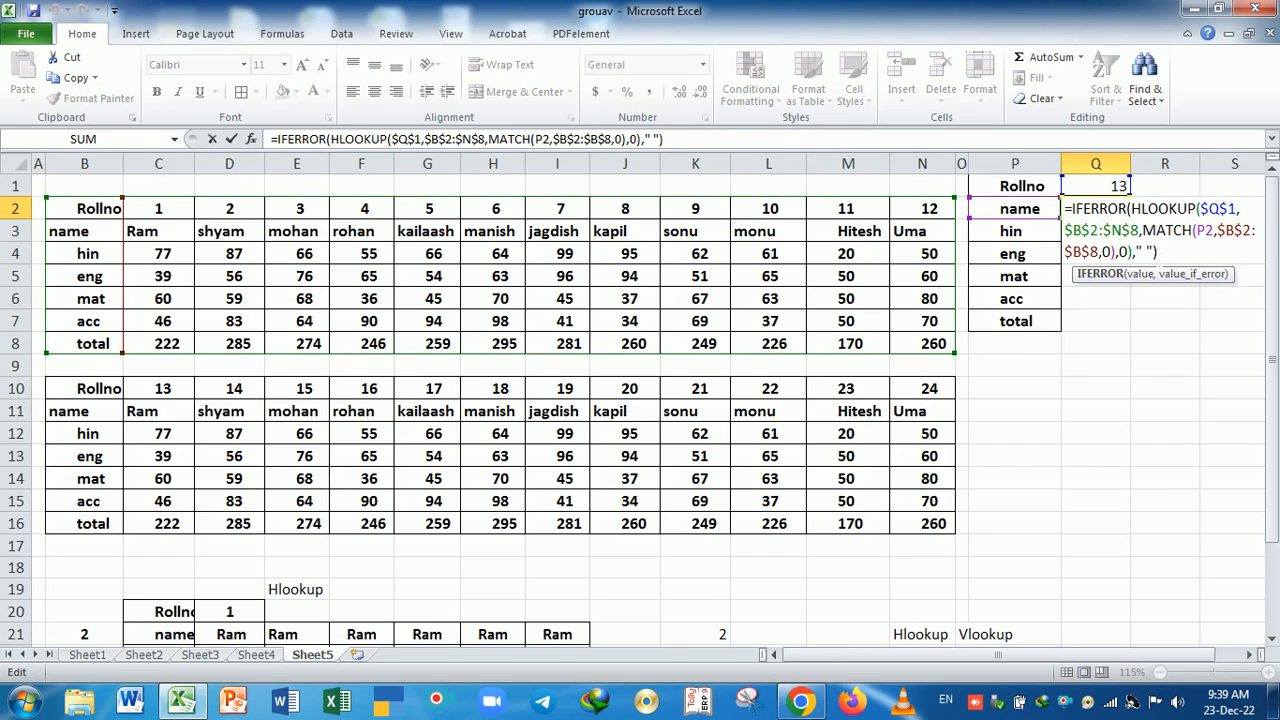
left_click(1151, 253)
key("BackSpace")
key("BackSpace")
key("BackSpace")
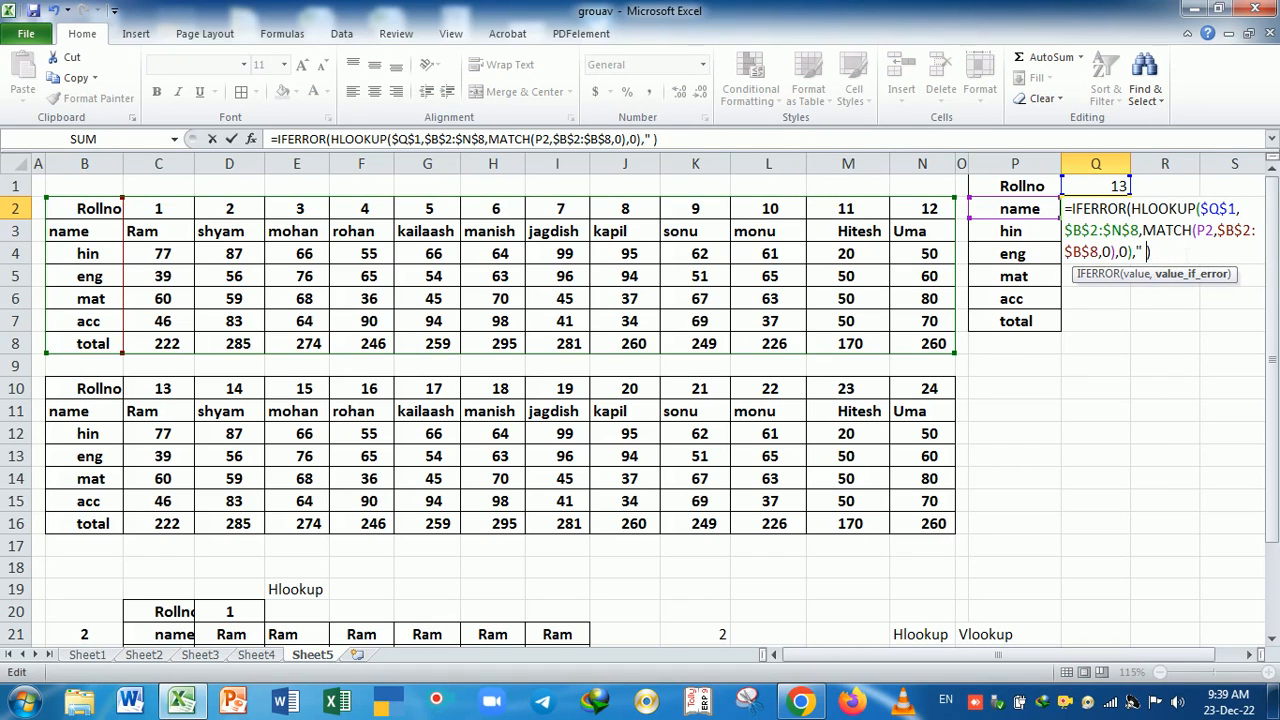
type("hl")
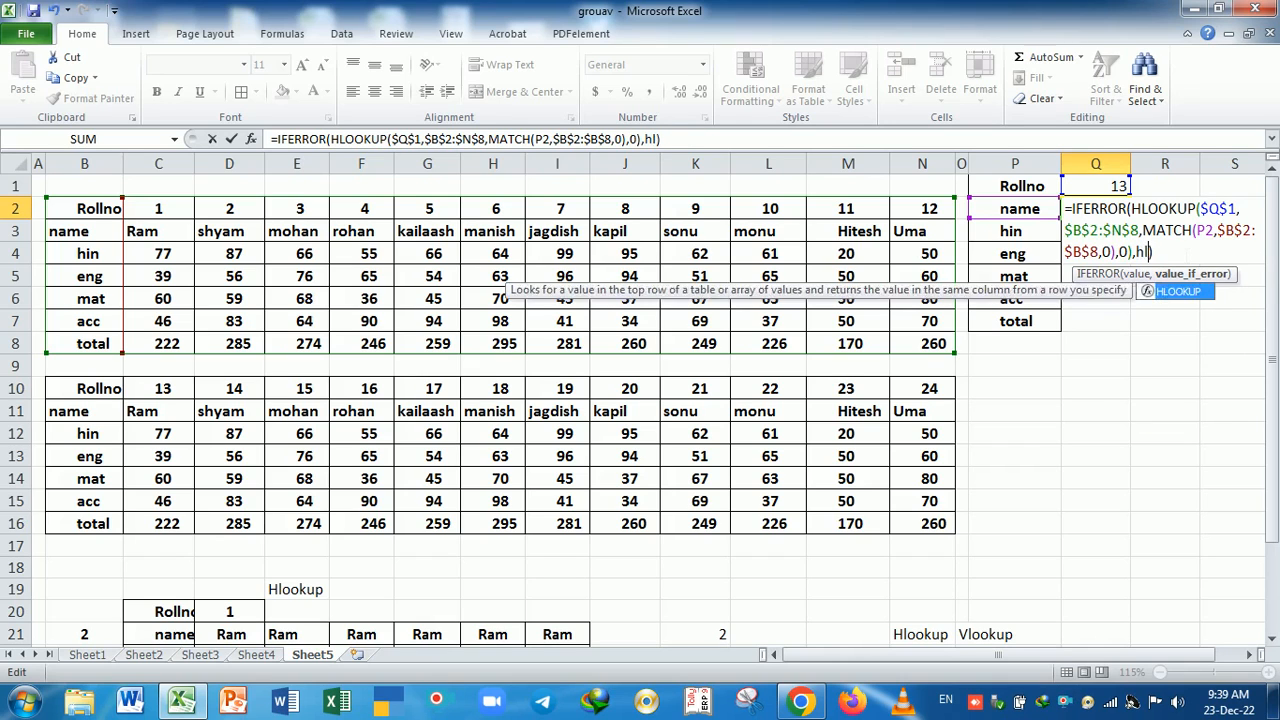
key("Tab")
left_click(1095, 190)
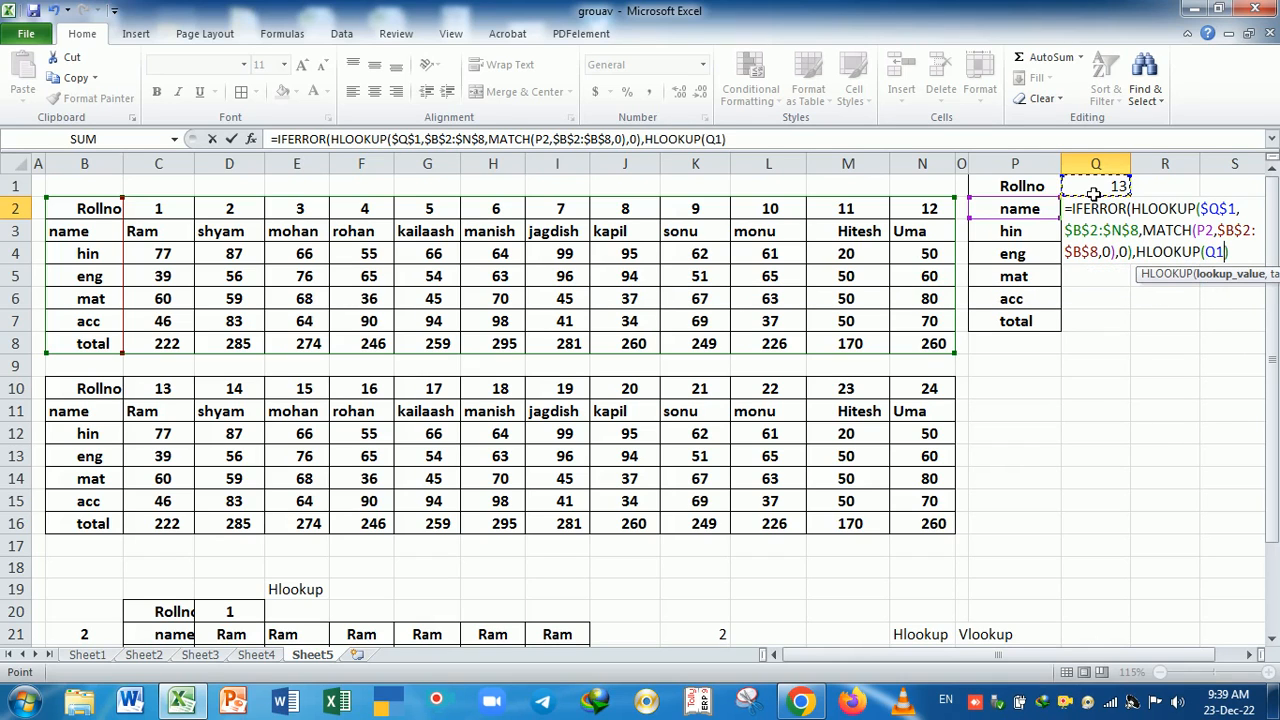
key("F4")
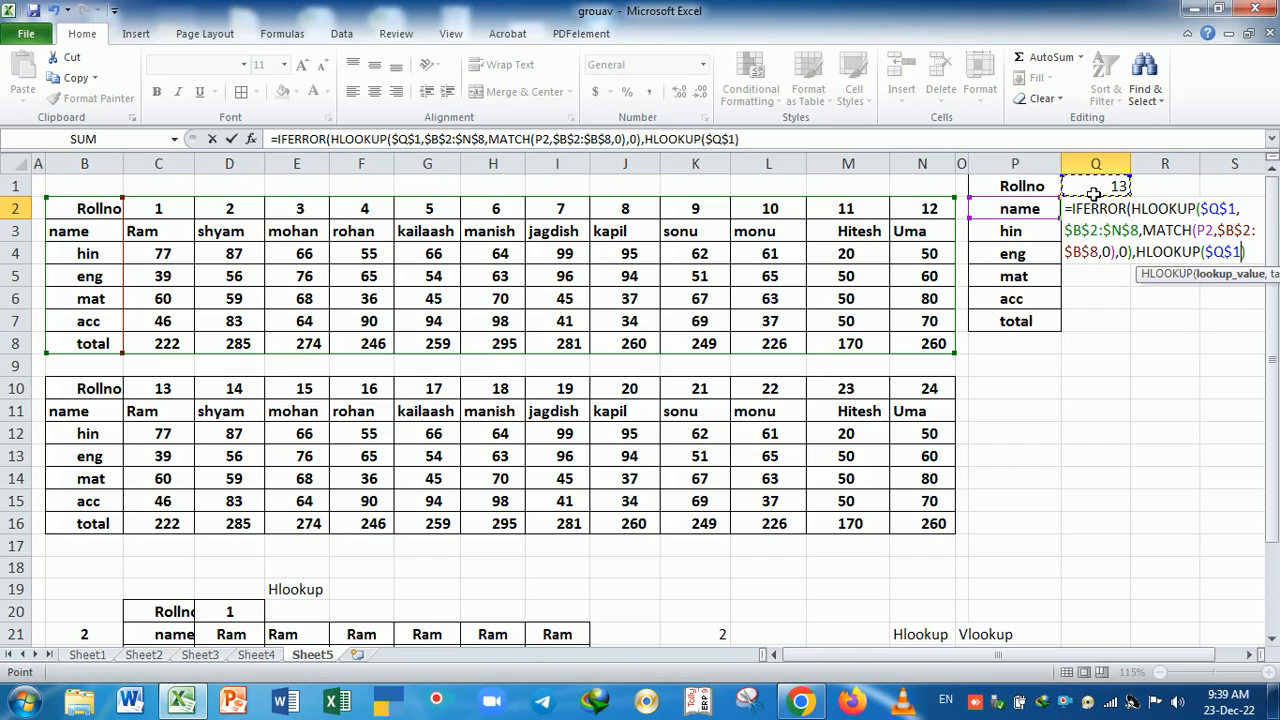
type(",")
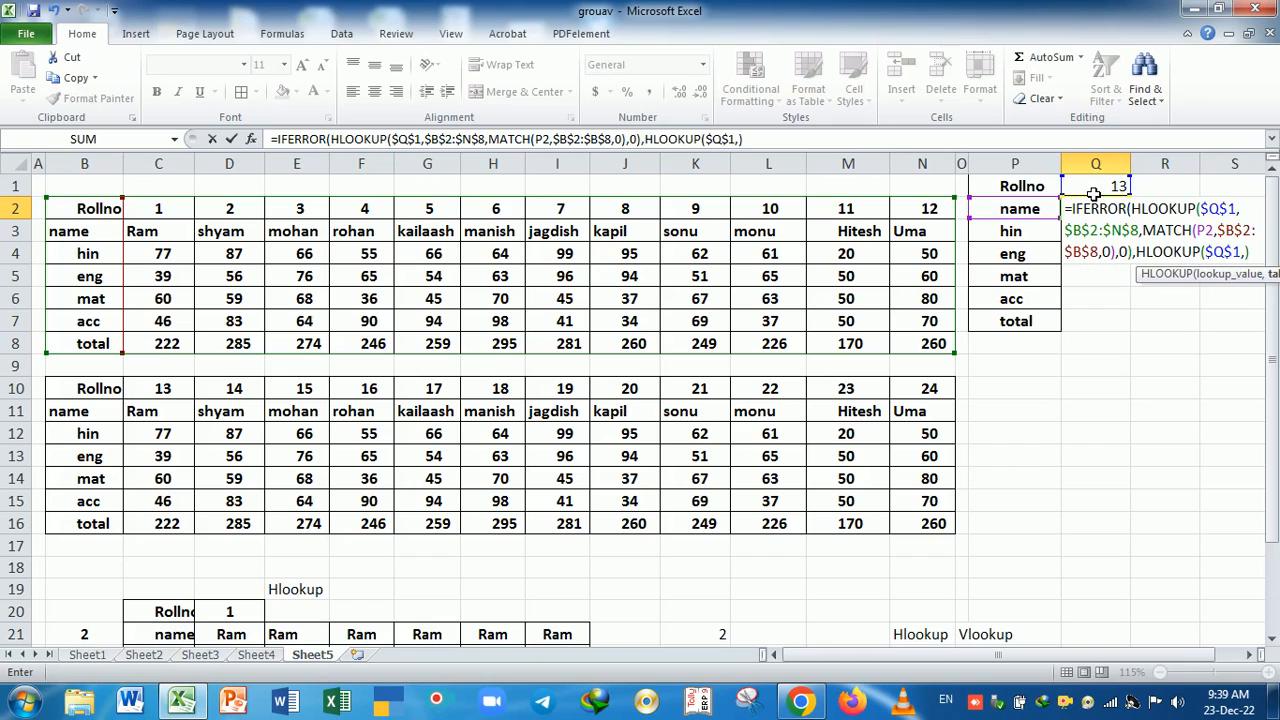
Move the function hint off the tables and replace the nested HLOOKUP's first argument with the second marks table, $B$10:$N$16.
left_click(1215, 274)
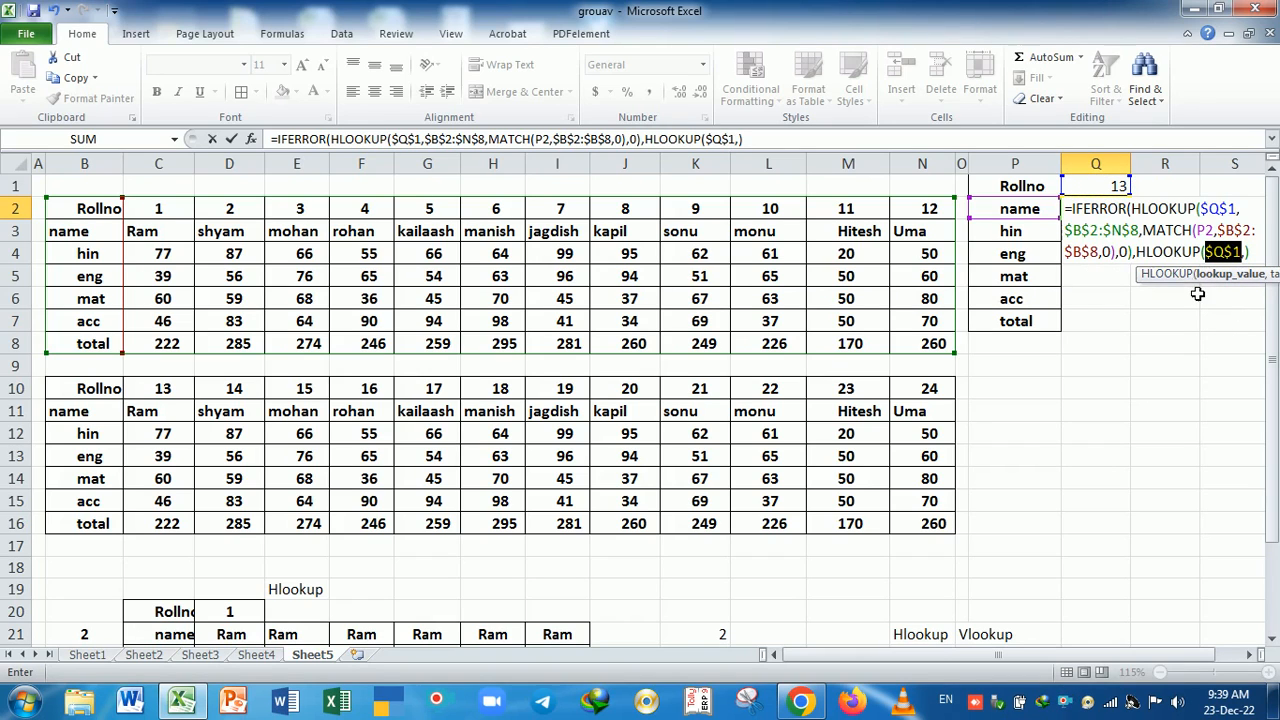
left_click_drag(1205, 289, 1060, 404)
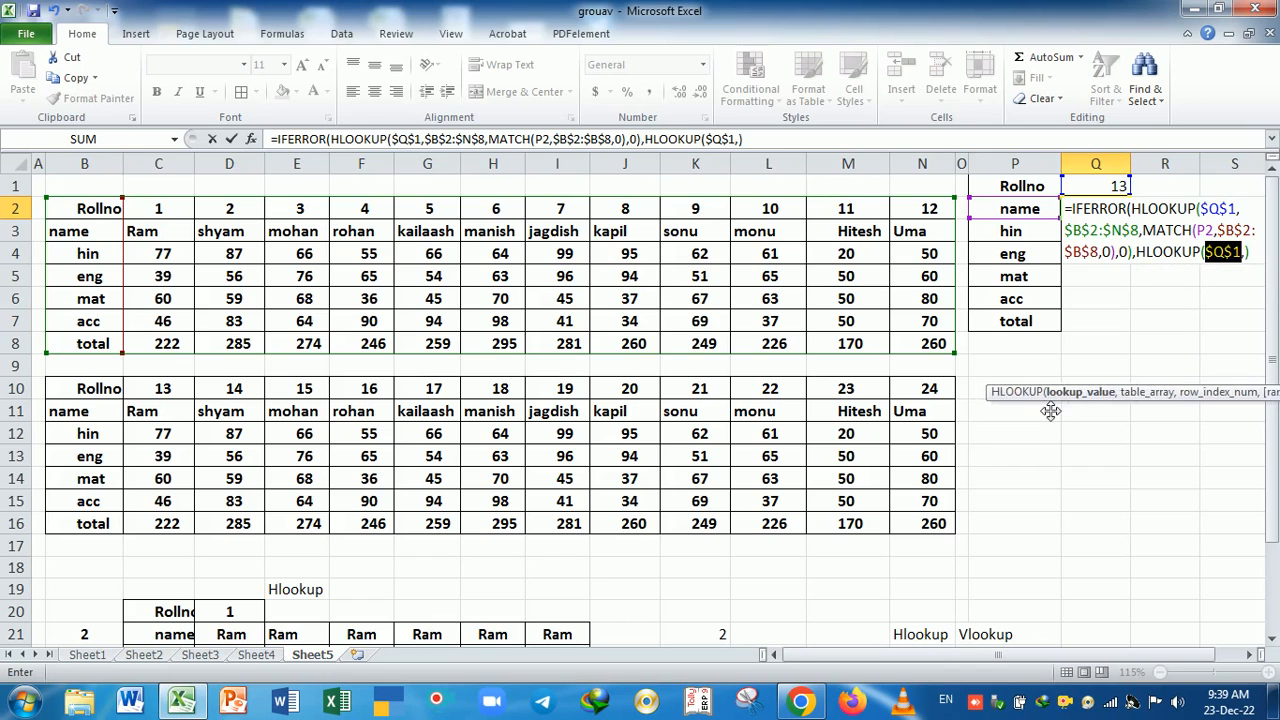
left_click_drag(80, 392, 921, 535)
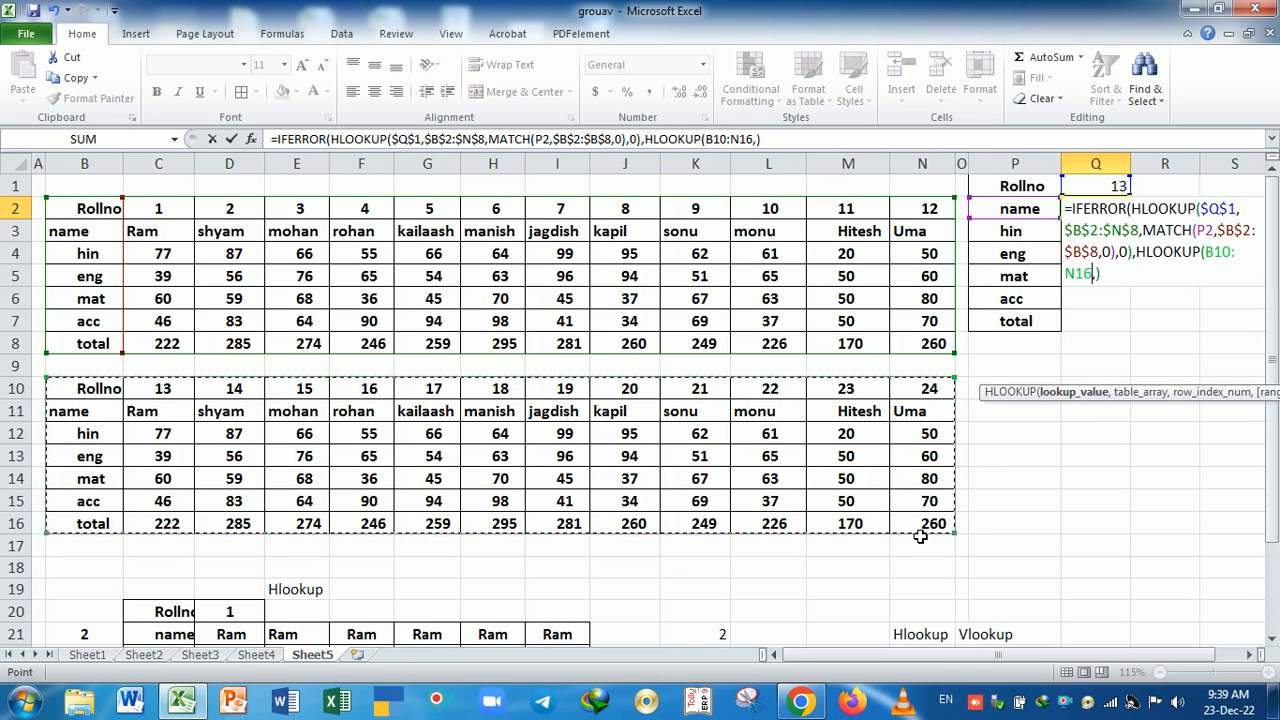
key("F4")
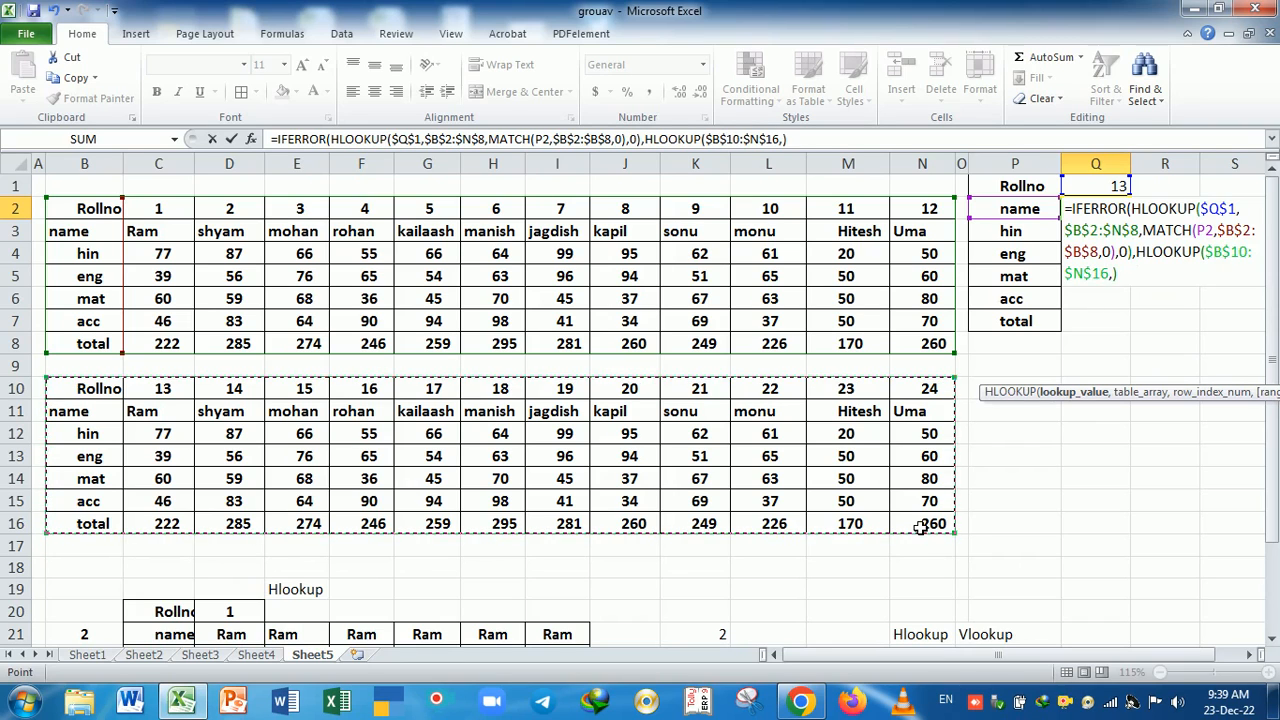
Add a MATCH to the nested HLOOKUP that looks up P2 in $B$10:$B$16 with match type 0.
type("mat,")
key("Tab")
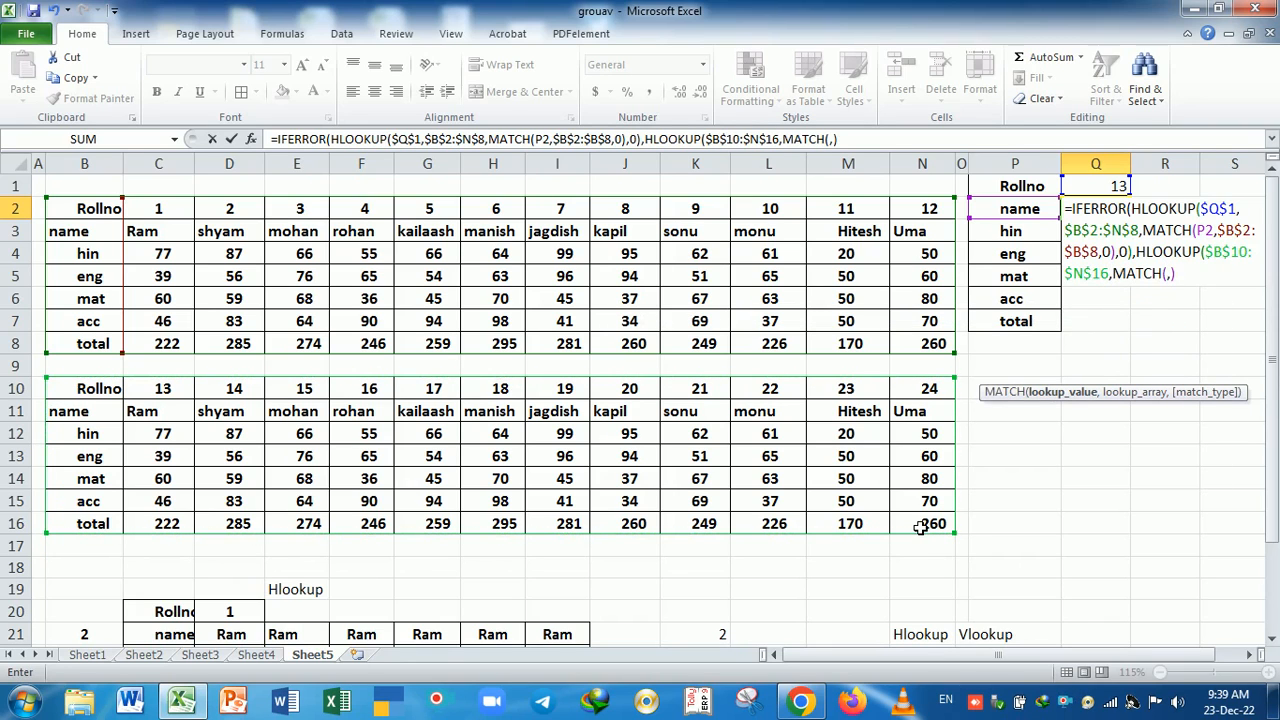
left_click(1030, 215)
type(",")
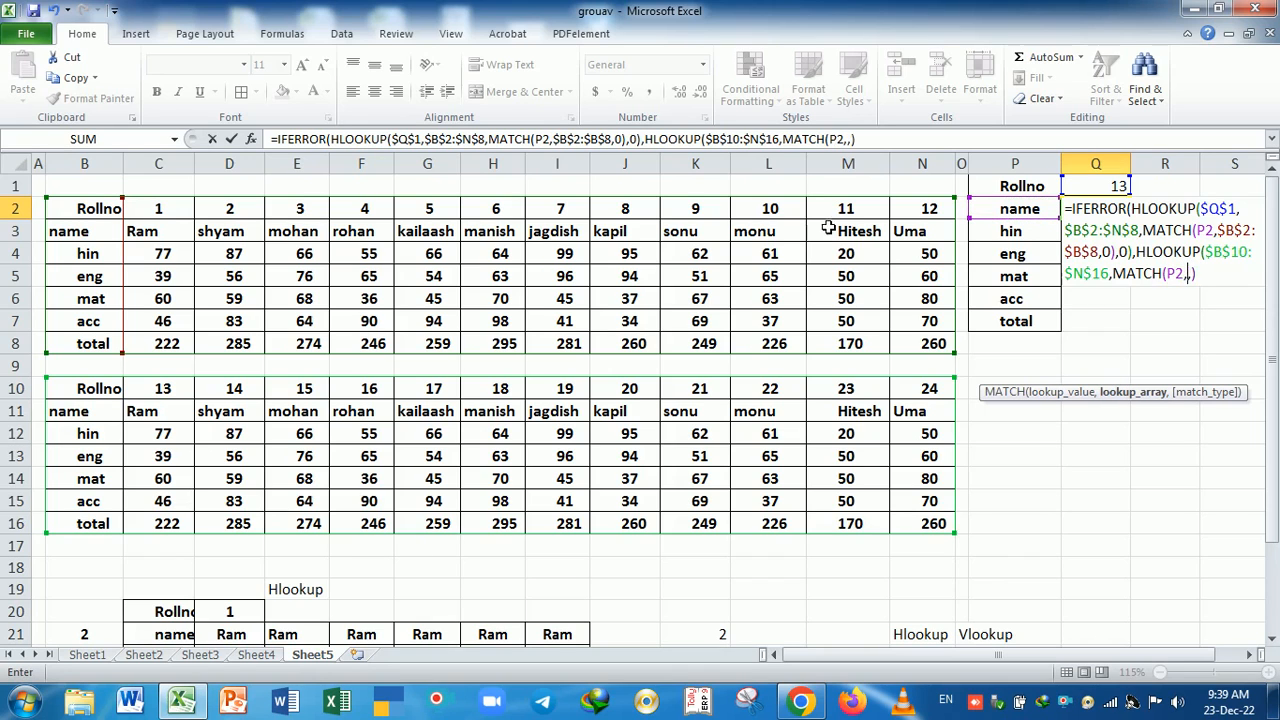
left_click_drag(86, 398, 100, 535)
key("F4")
type(",0")
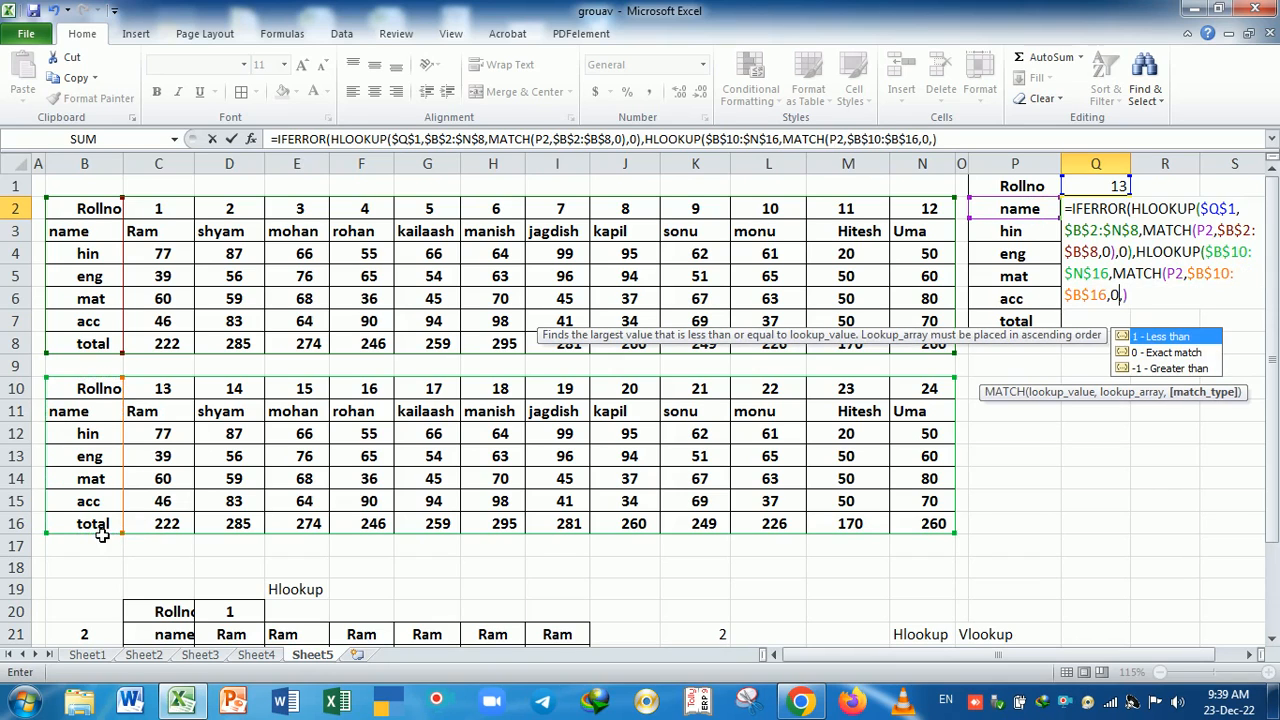
Finish the nested HLOOKUP with a final 0 argument, remove the stray comma, and enter the Q2 formula.
type("),0")
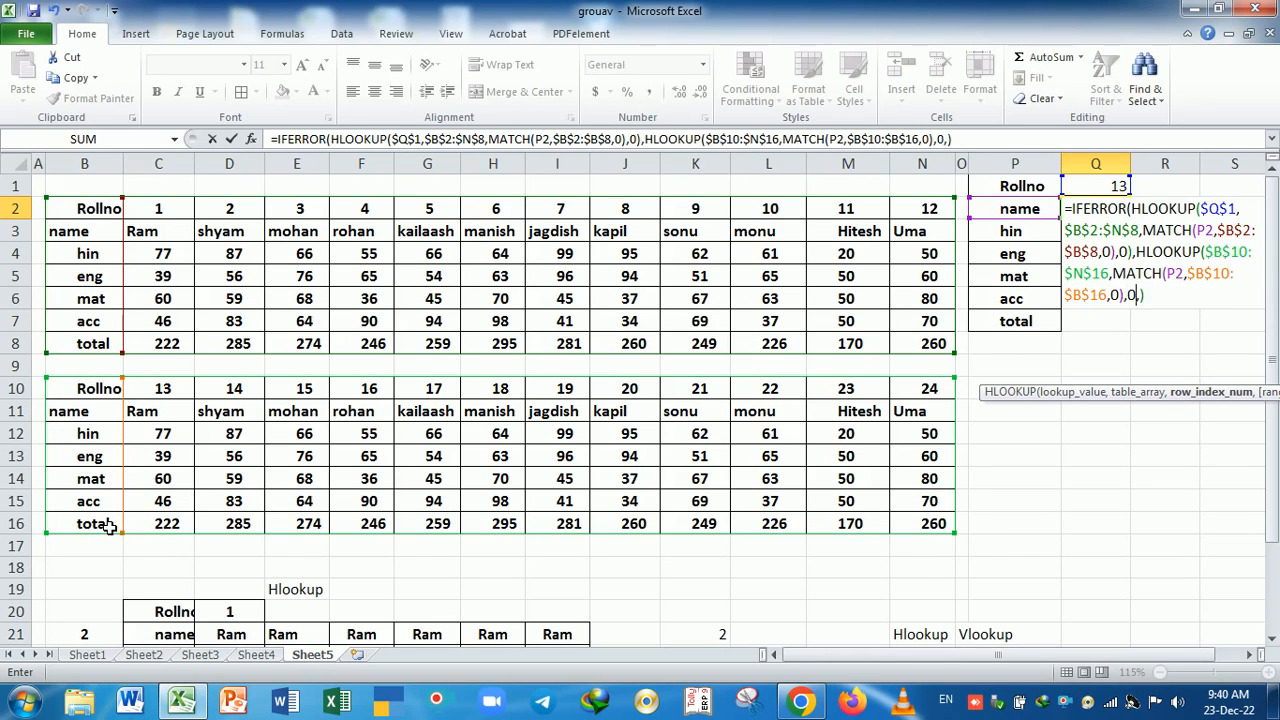
type(")")
key("BackSpace")
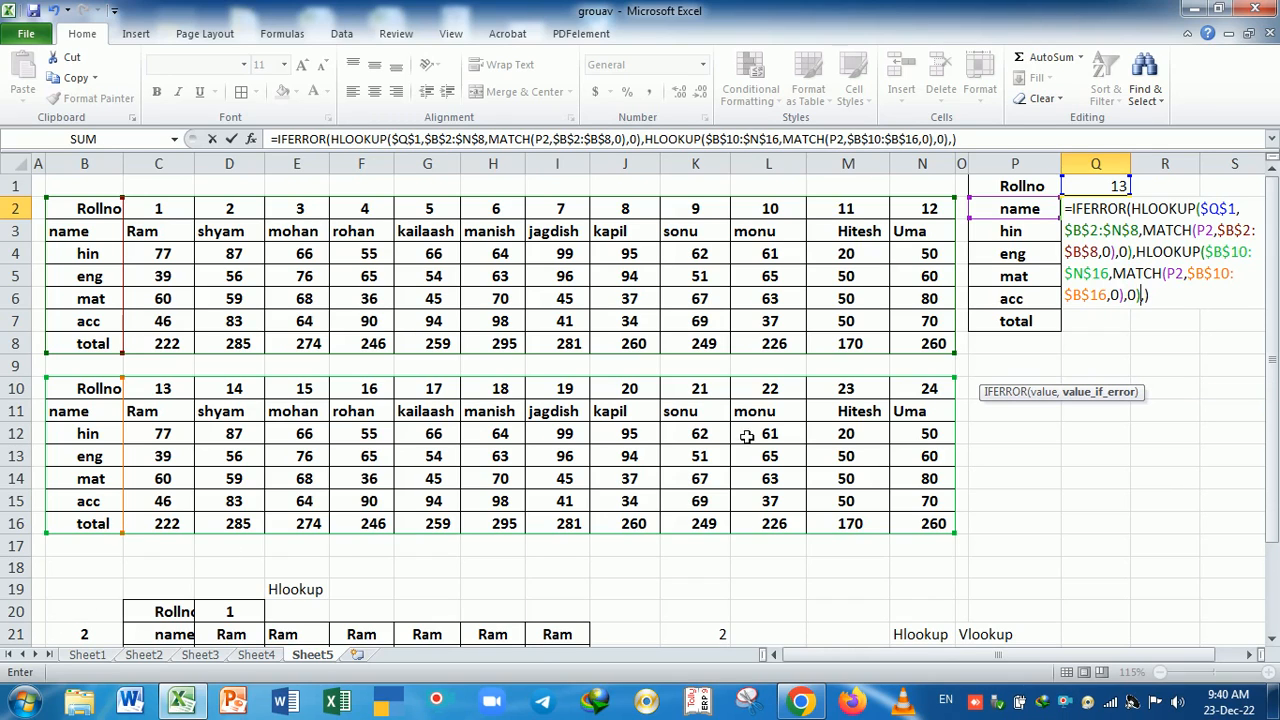
key("F2")
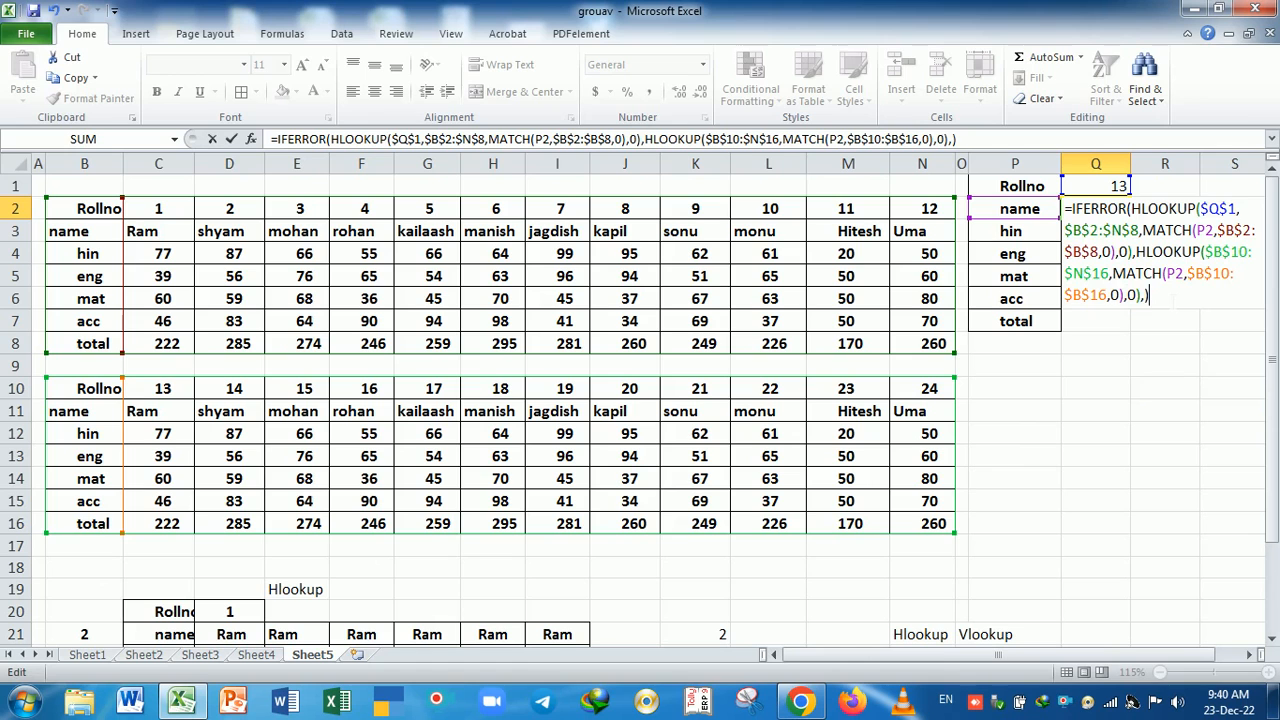
key("BackSpace")
key("BackSpace")
key("Return")
key("Return")
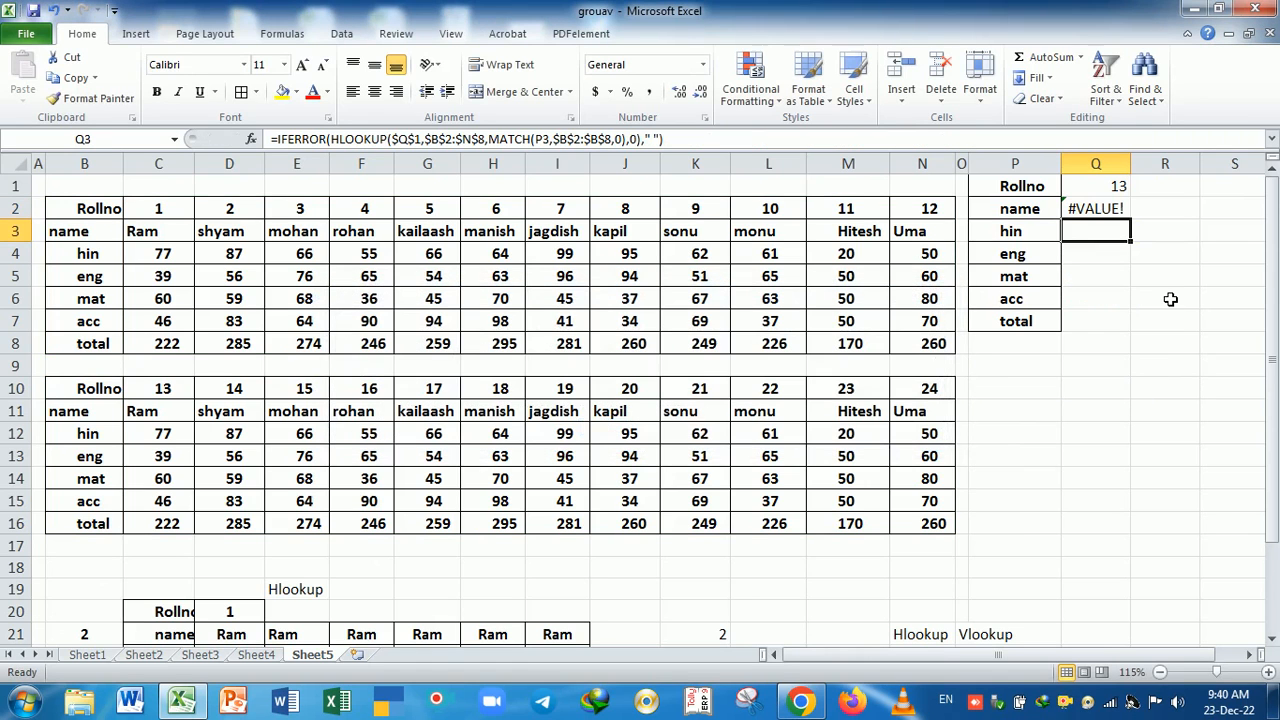
Examine the Q2 formula and the arguments of its nested HLOOKUP.
left_click(1099, 211)
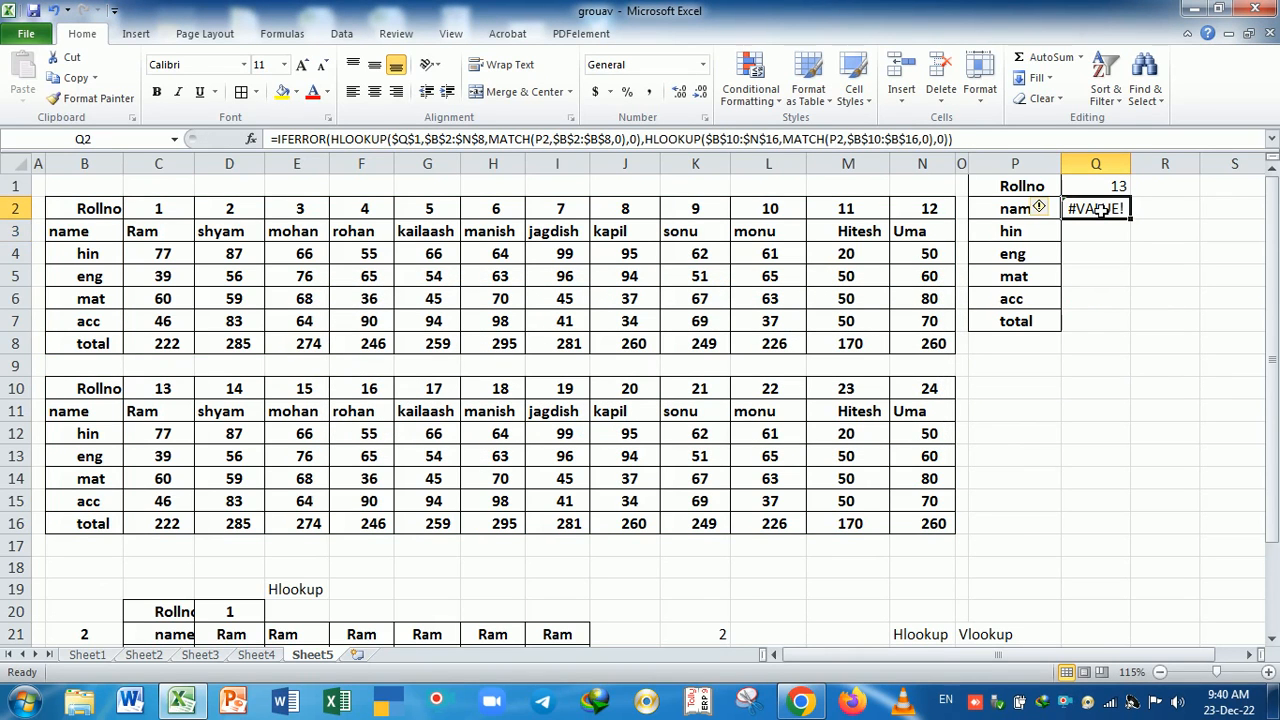
double_click(1099, 211)
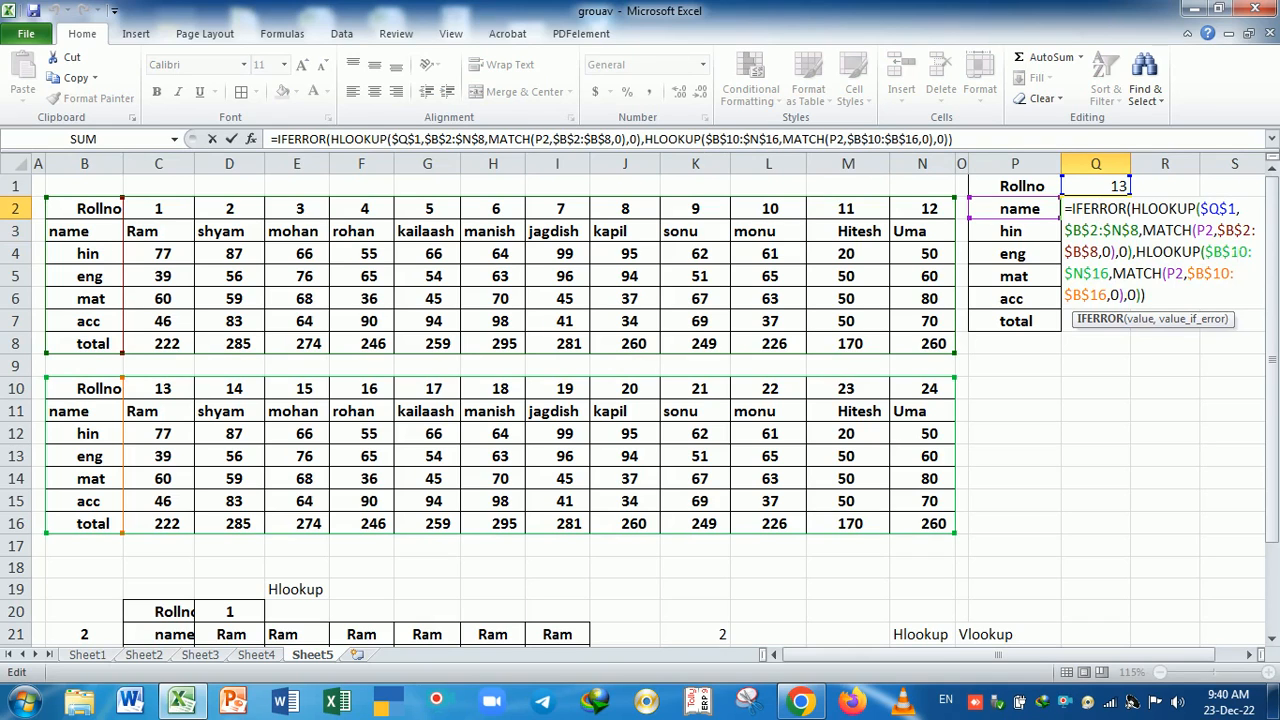
left_click(1231, 252)
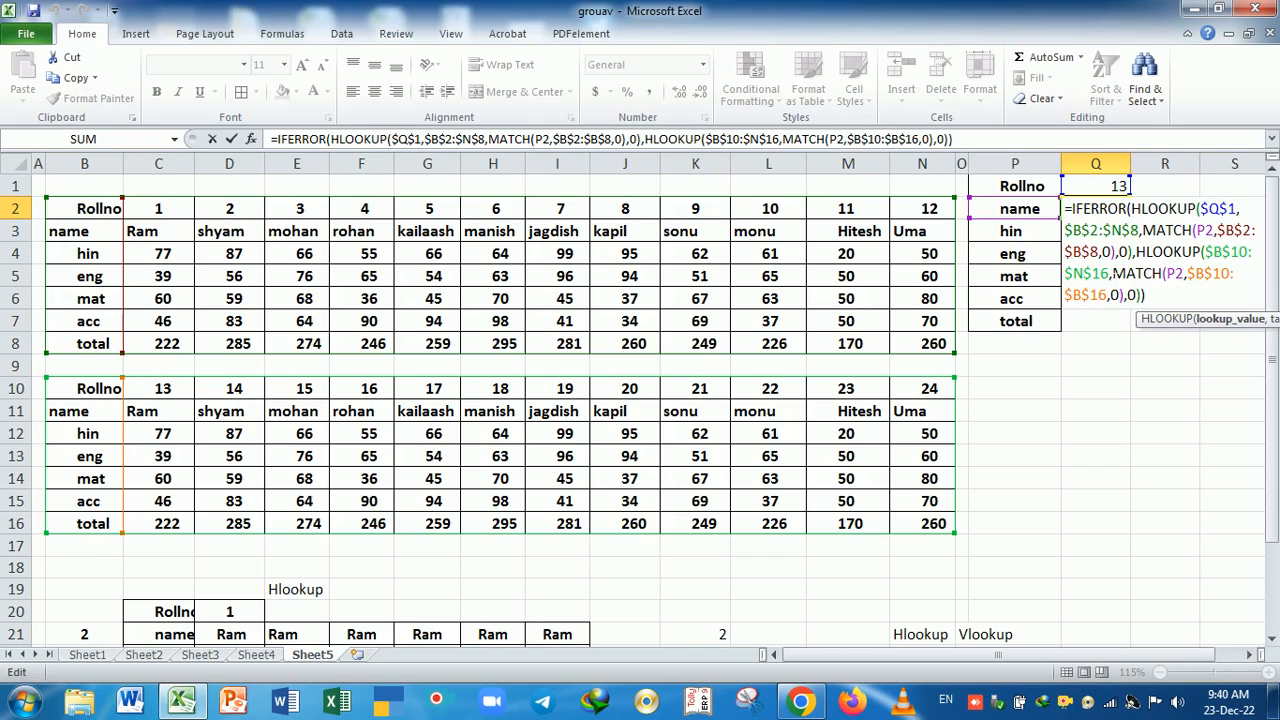
key("Return")
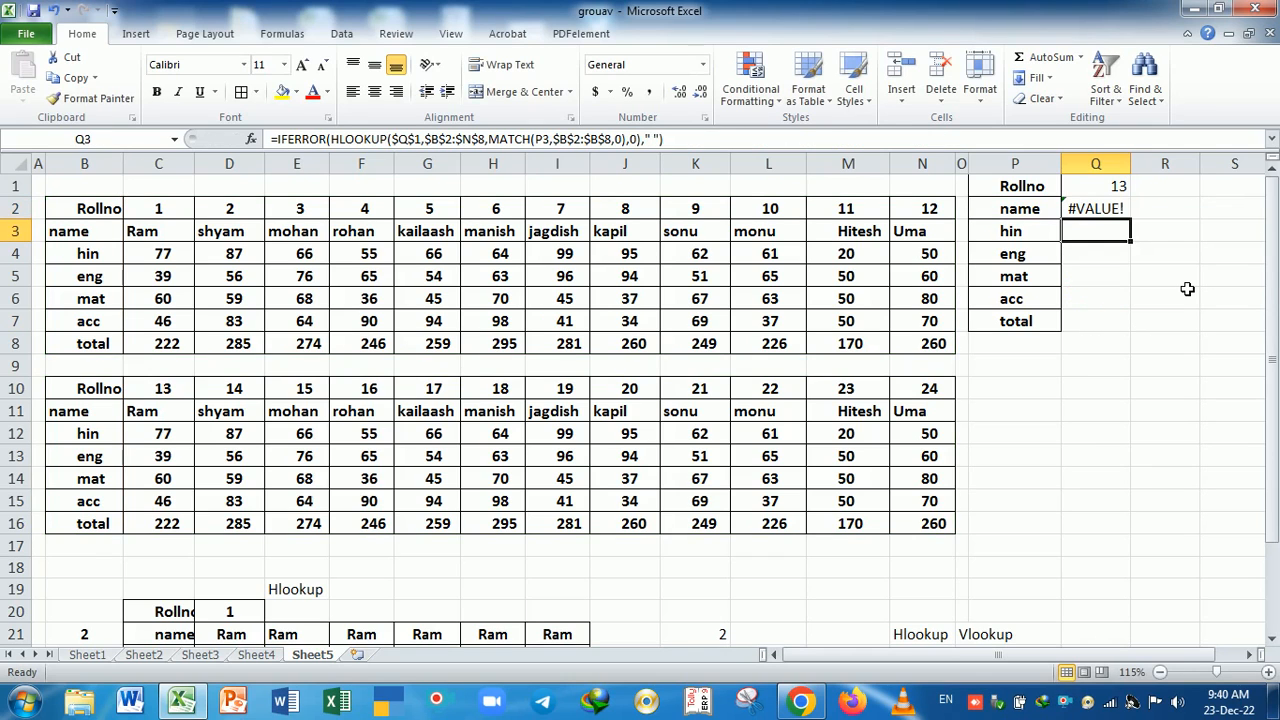
Clear Q2 and start a new formula there with an HLOOKUP nested inside IFERROR.
key("Up")
key("Delete")
type("=hl")
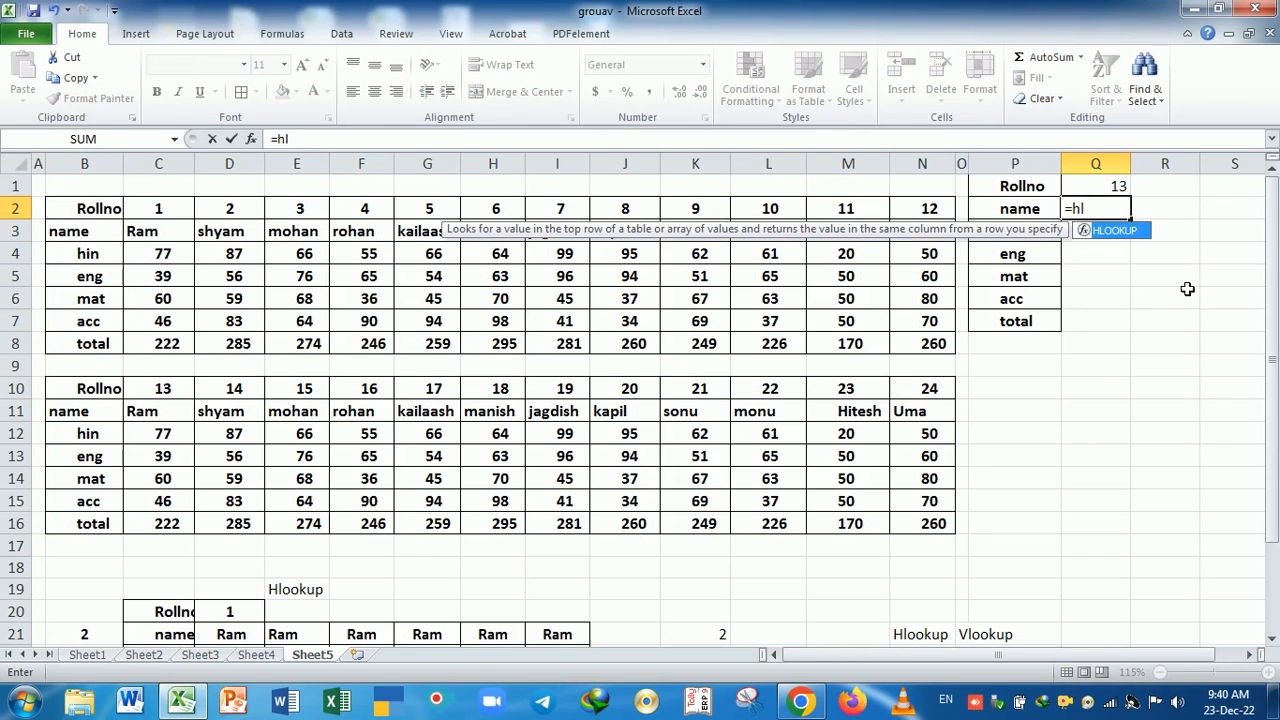
key("BackSpace")
key("BackSpace")
type("if")
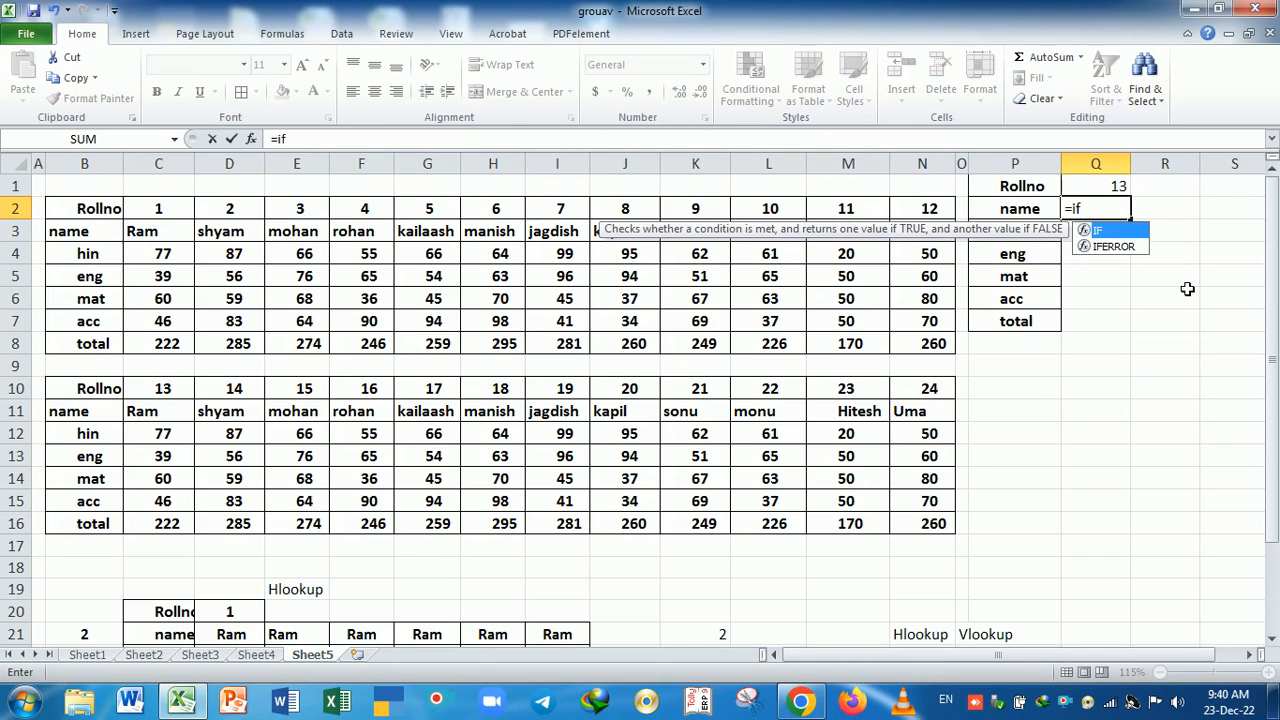
key("Down")
key("Tab")
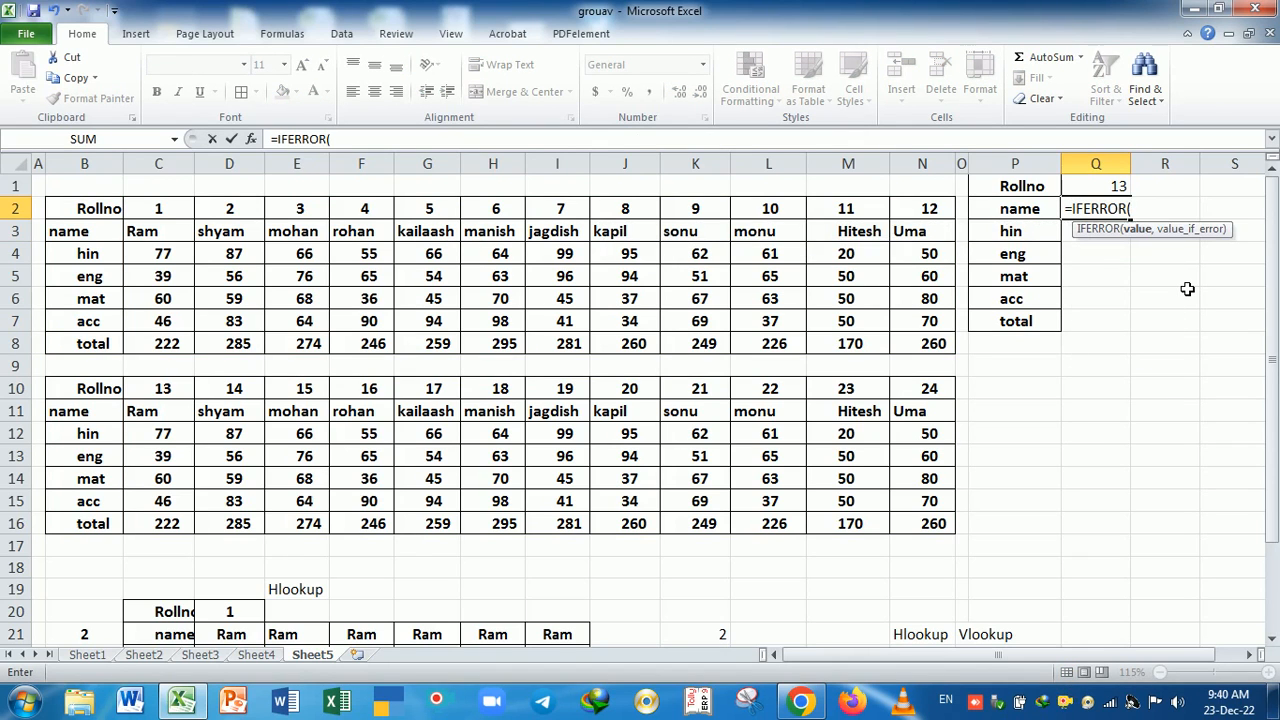
type("hl")
key("Tab")
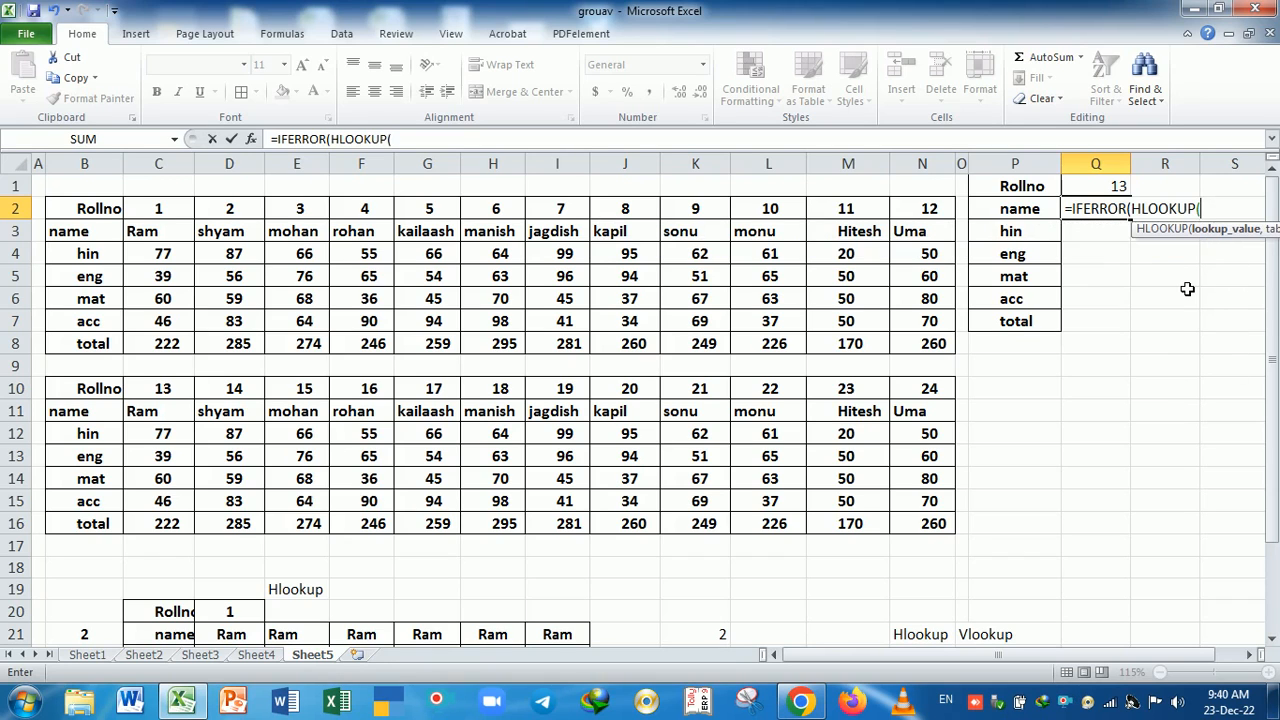
Set the HLOOKUP's lookup value to $Q$1 and its table array to the first marks table, $B$2:$N$8.
left_click(1096, 190)
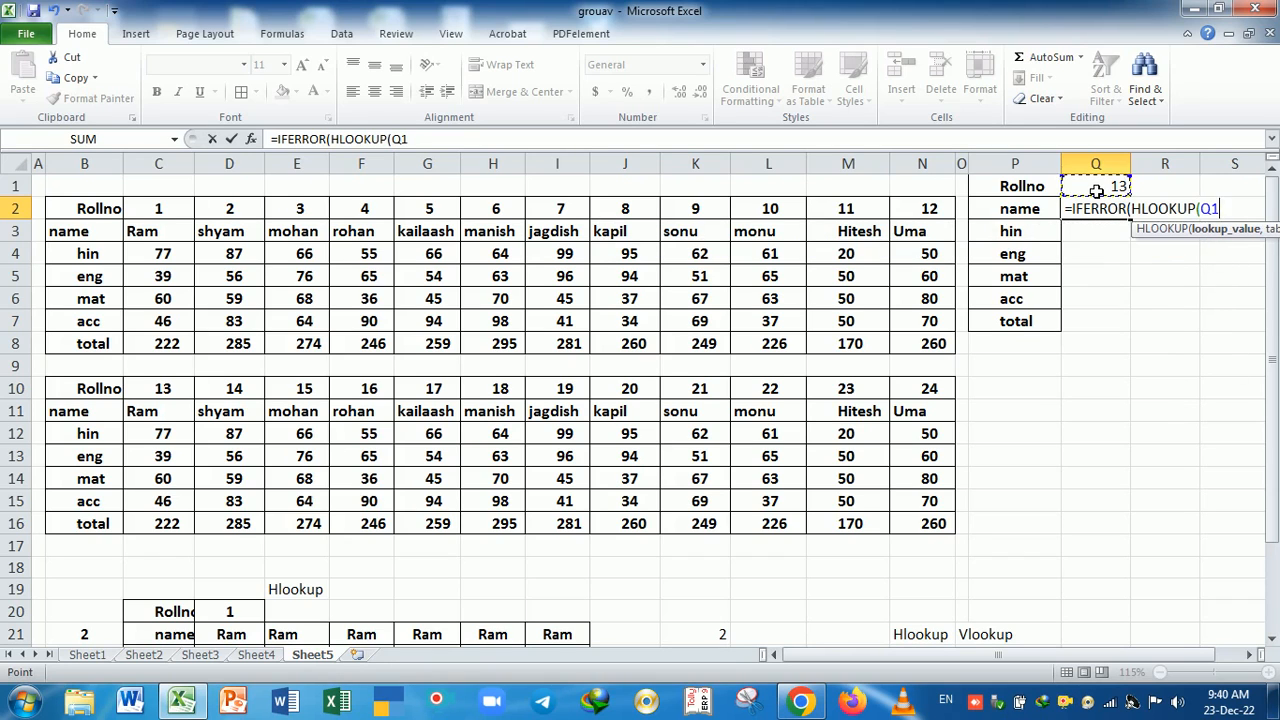
key("F4")
type(",")
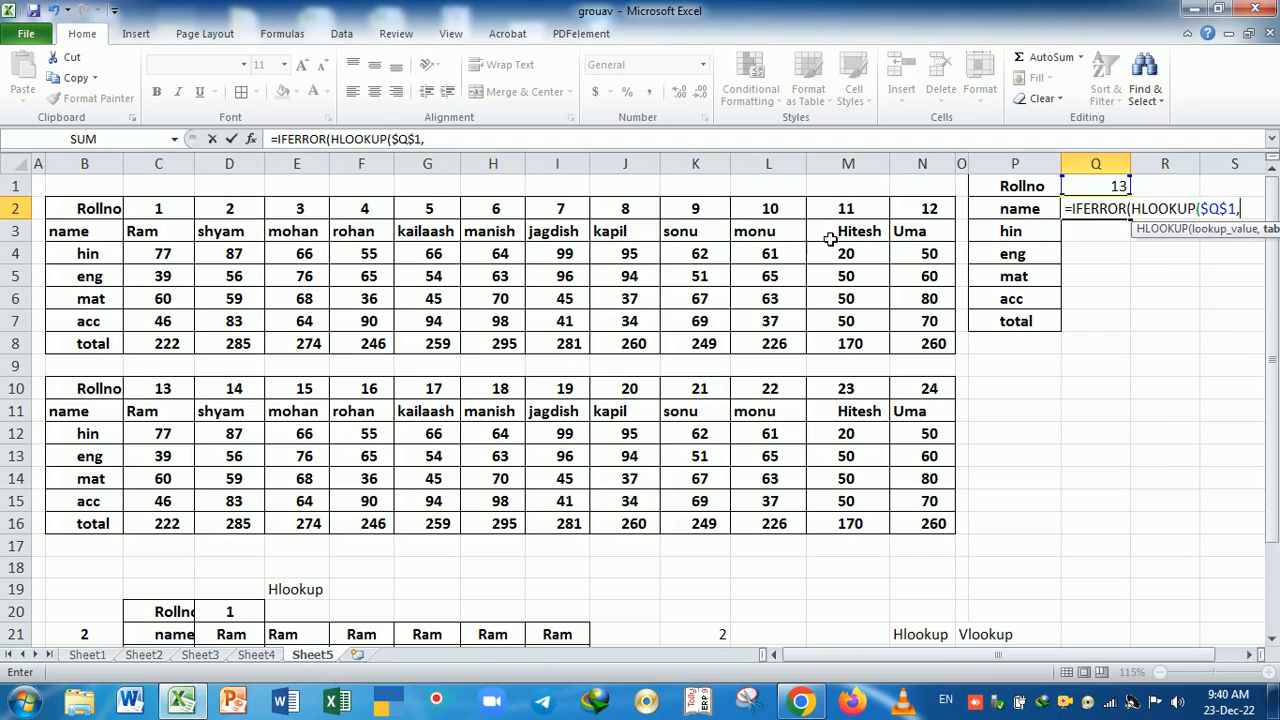
left_click_drag(112, 211, 910, 345)
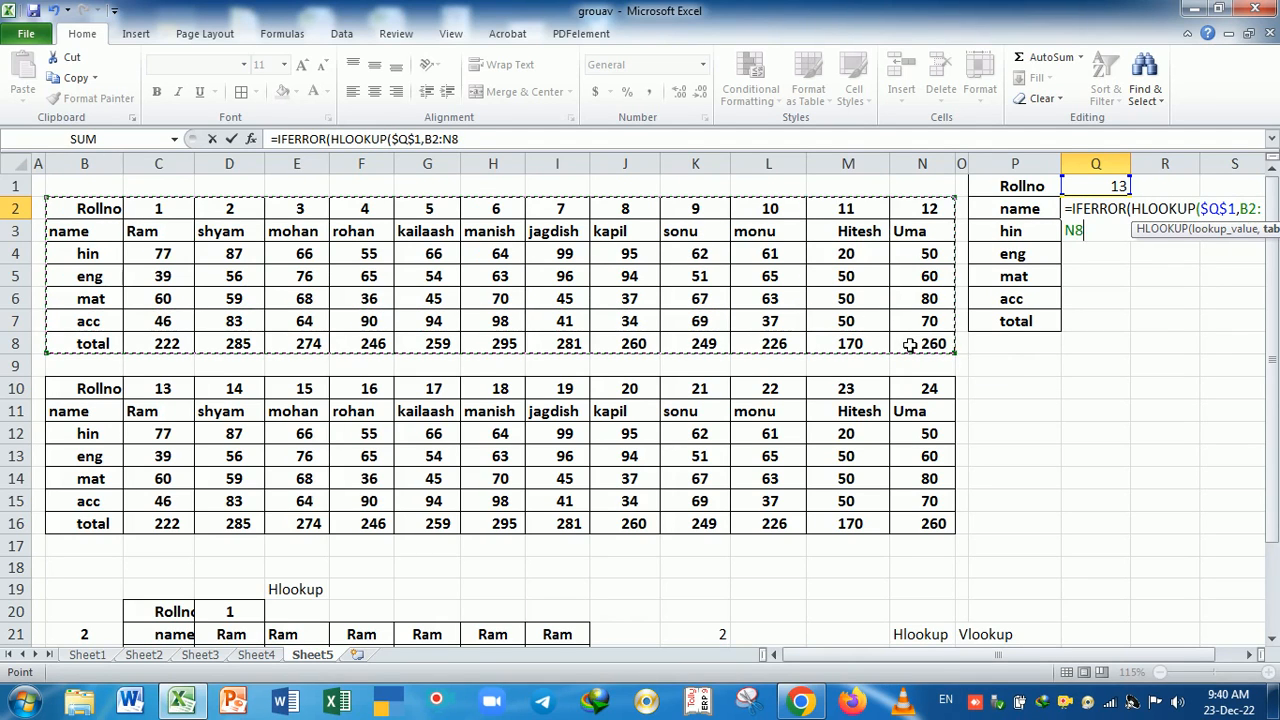
key("F4")
type(",")
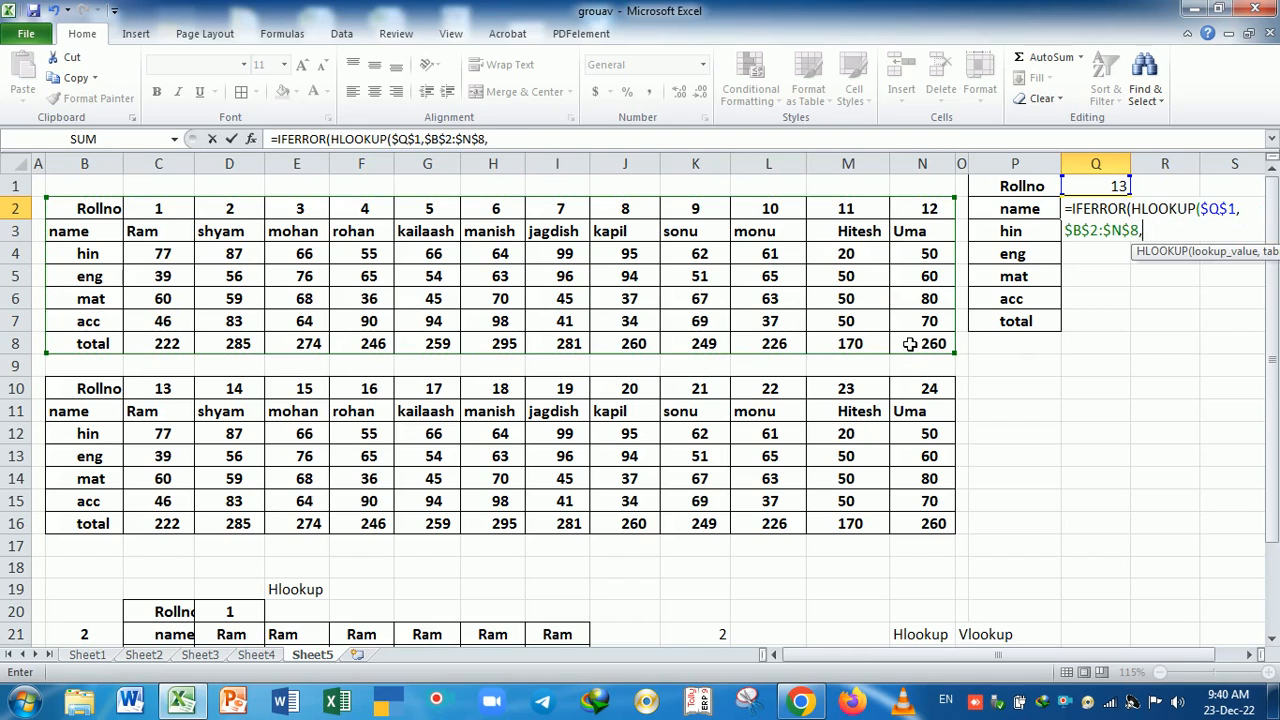
Add a MATCH that finds P2 in $B$2:$B$8 with match type 0, and close the HLOOKUP with range lookup 0.
type("mat")
key("Tab")
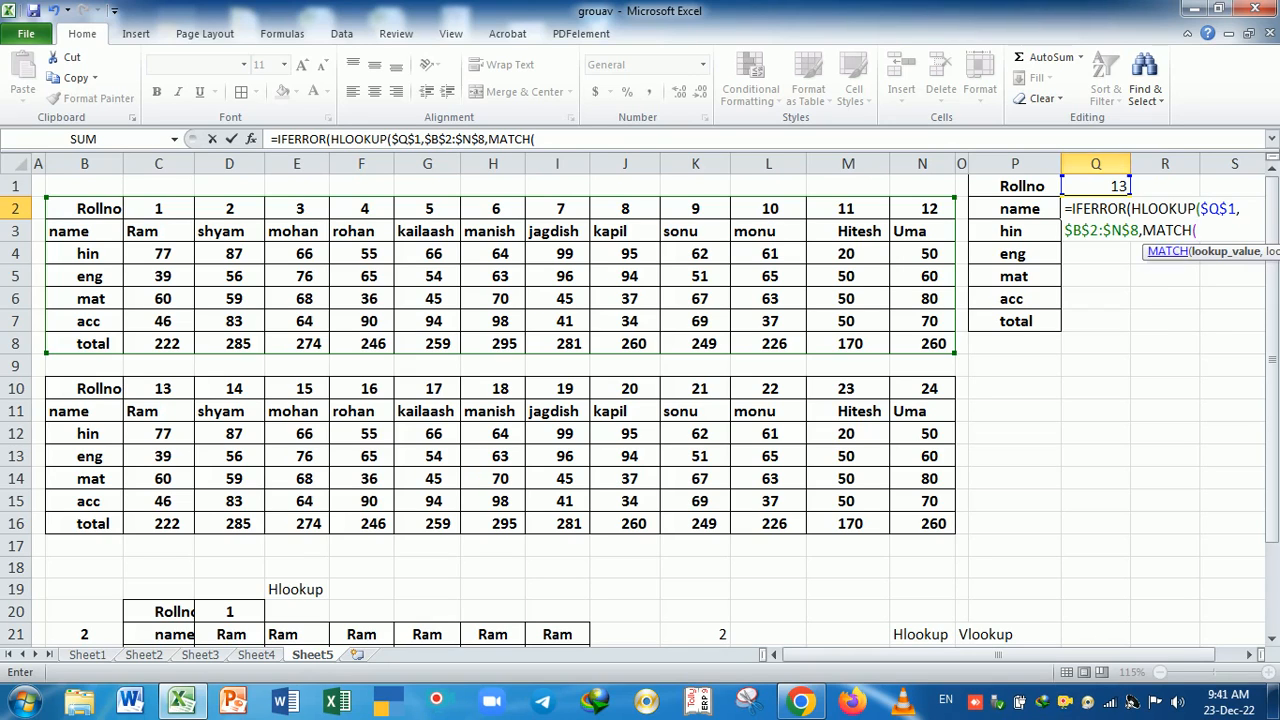
left_click(1004, 214)
type(",")
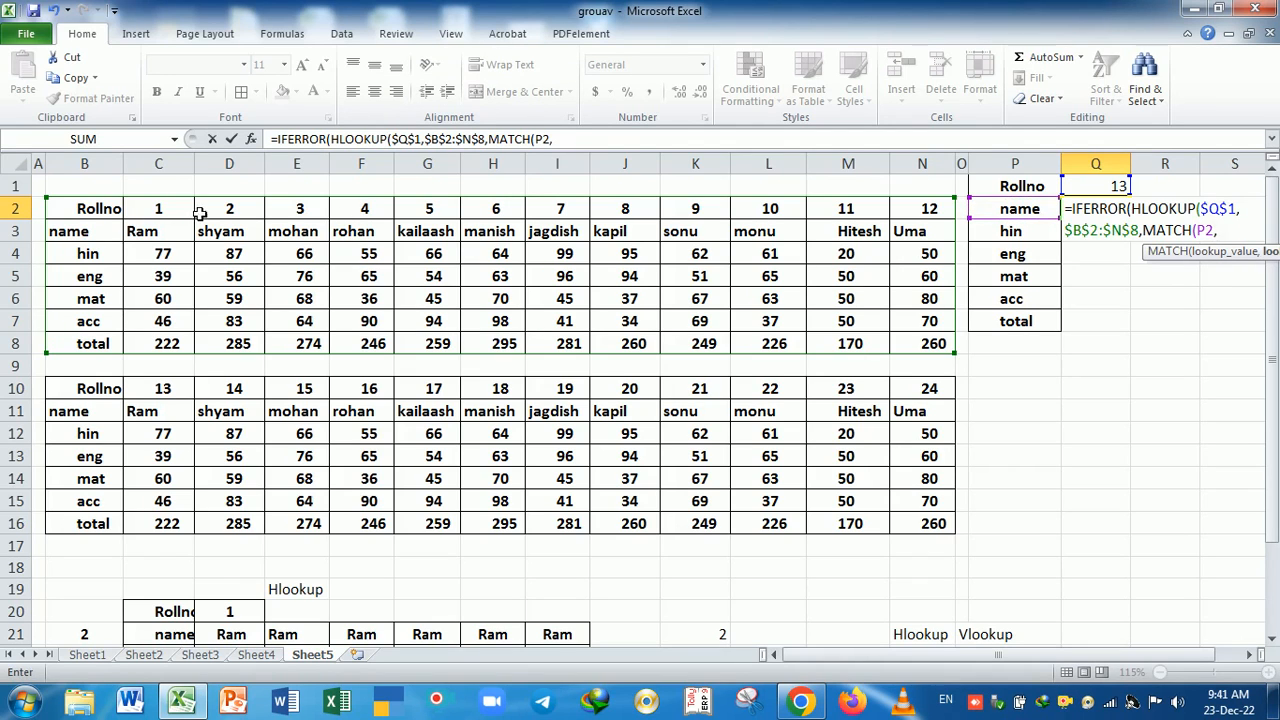
left_click_drag(94, 216, 113, 345)
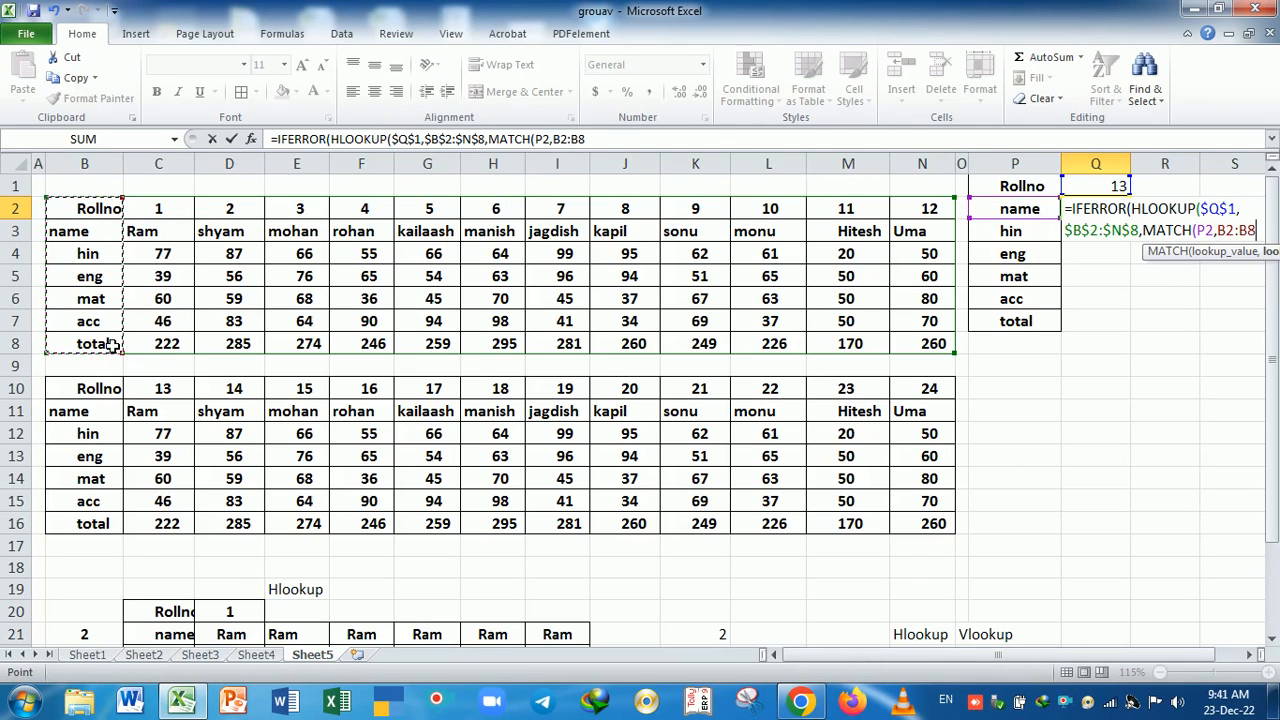
key("F4")
type(",0")
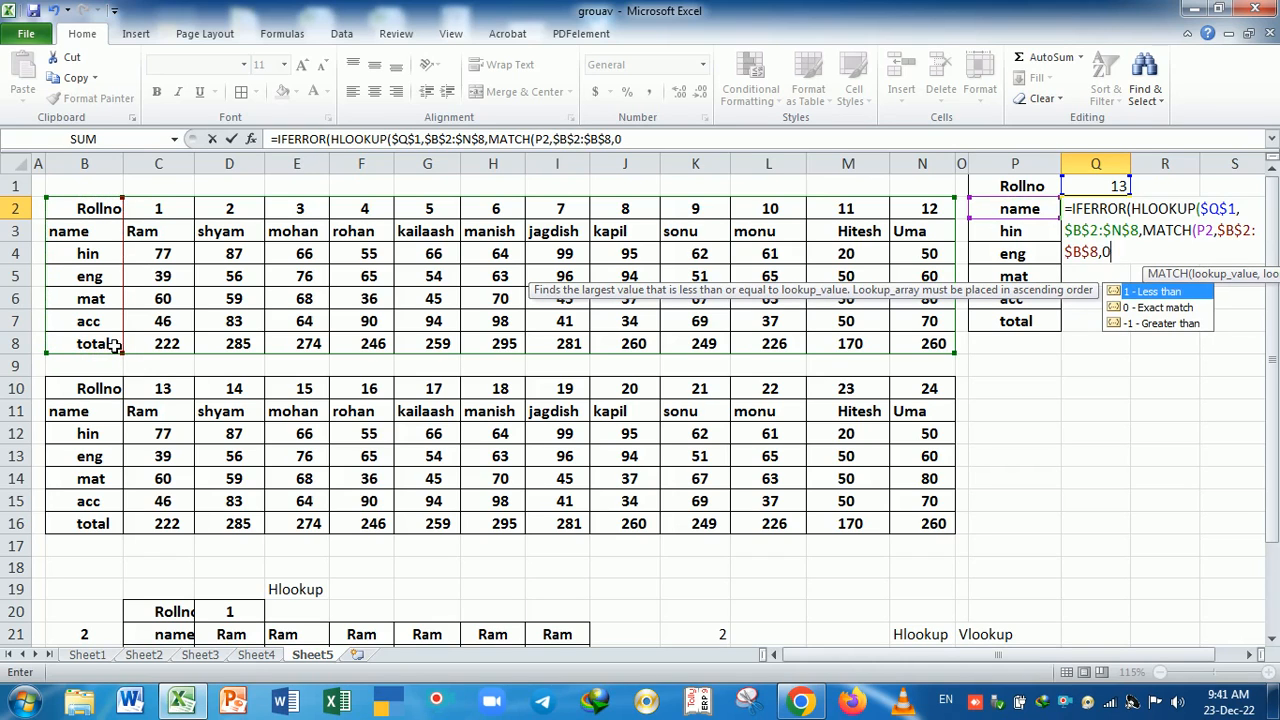
type("),0")
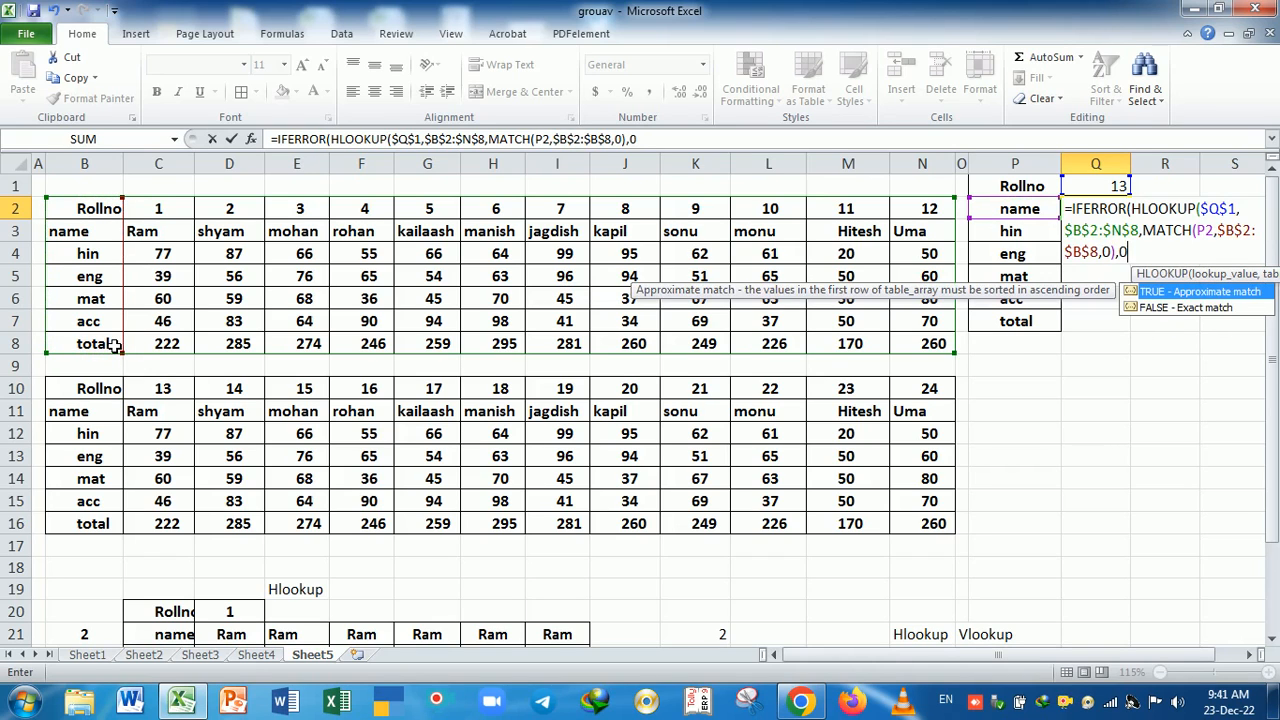
type(")")
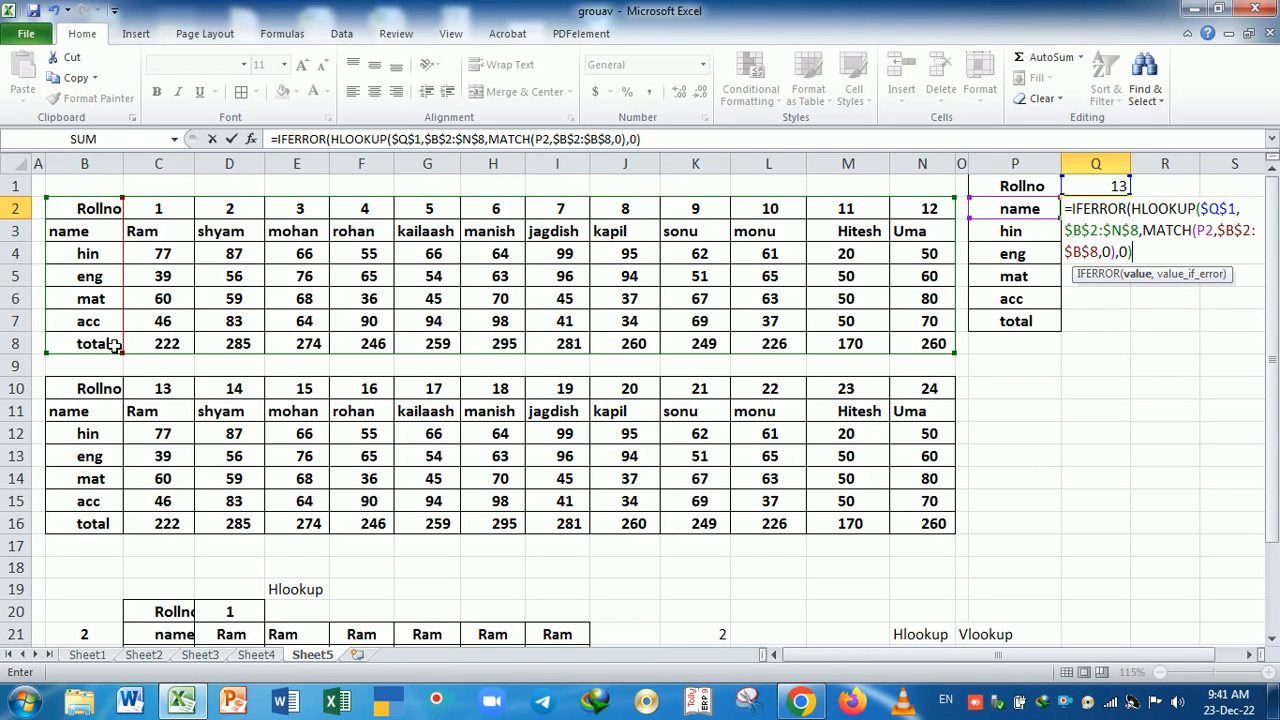
Add a second HLOOKUP as IFERROR's fallback value, looking up $Q$1 in the second marks table, $B$10:$N$16.
type(",HLOOKUP(")
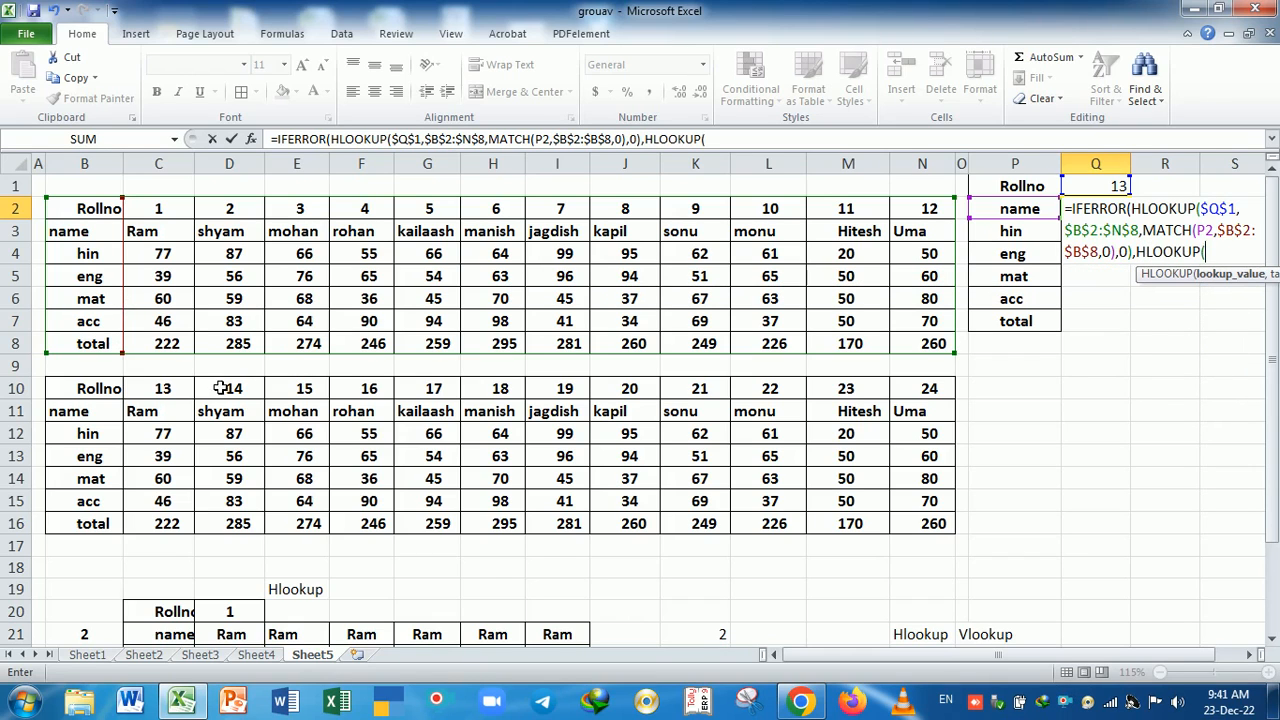
left_click(1093, 190)
key("F4")
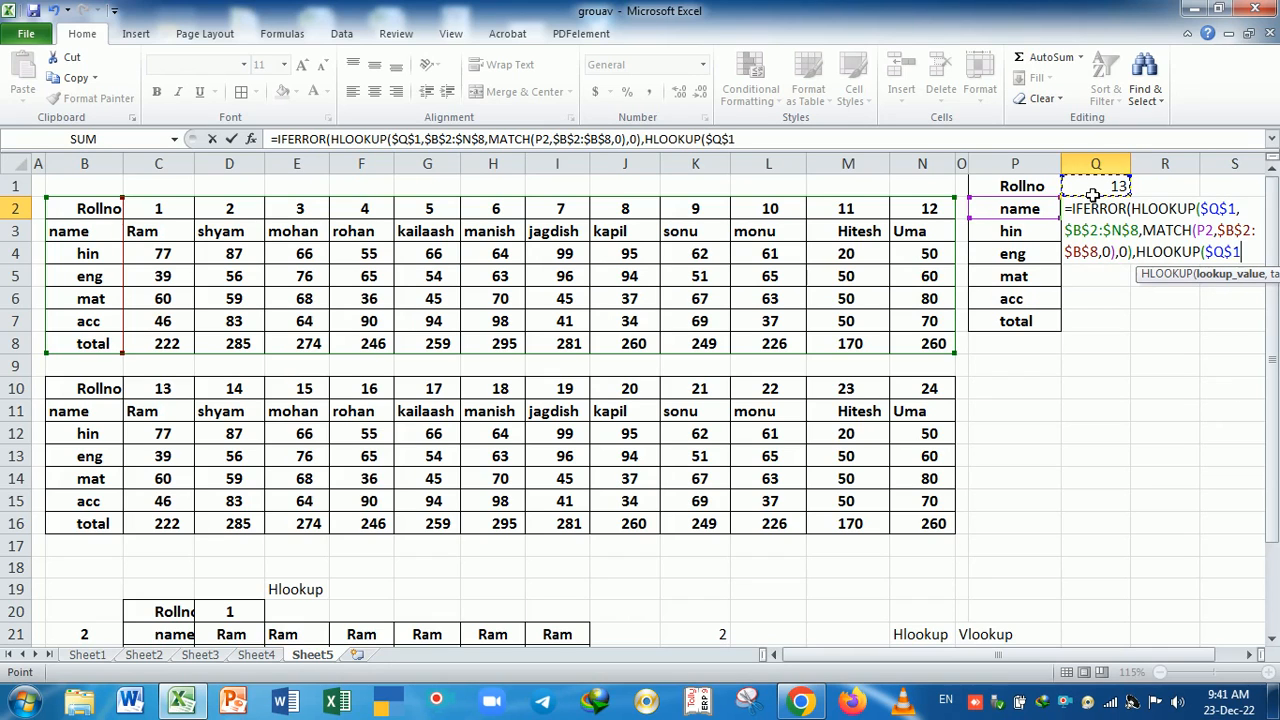
type(",")
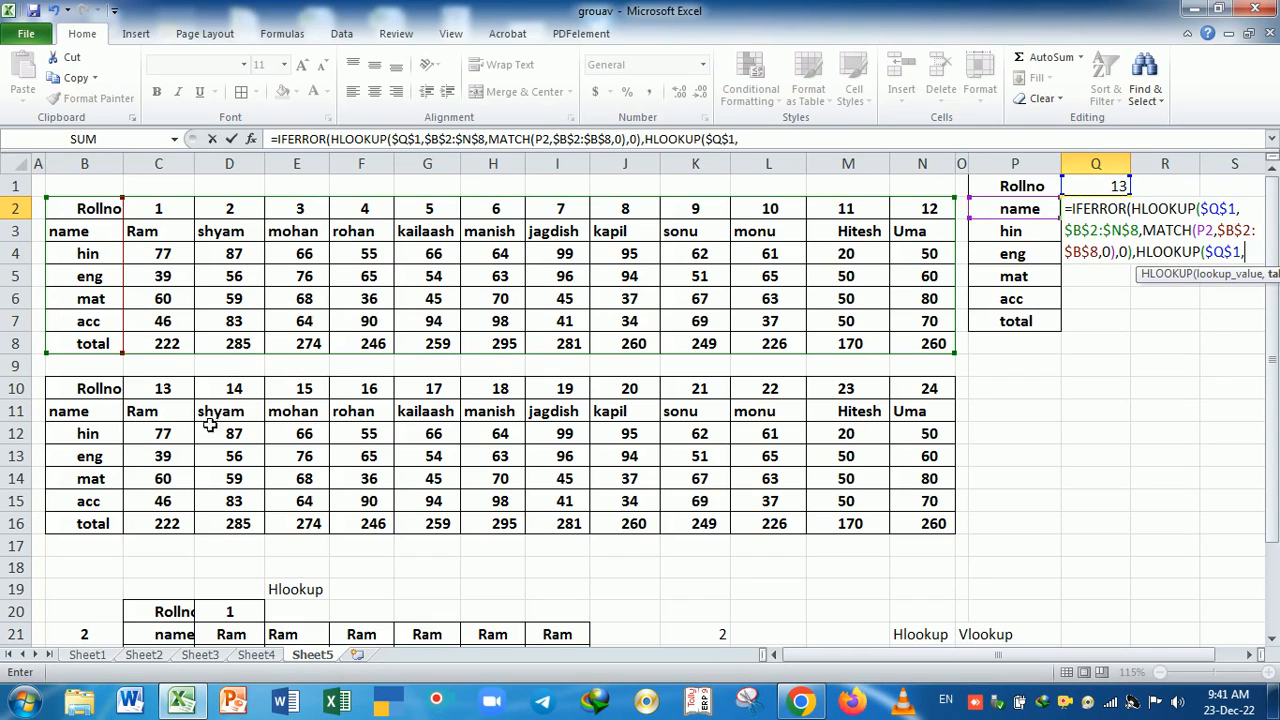
left_click_drag(100, 390, 931, 530)
key("F4")
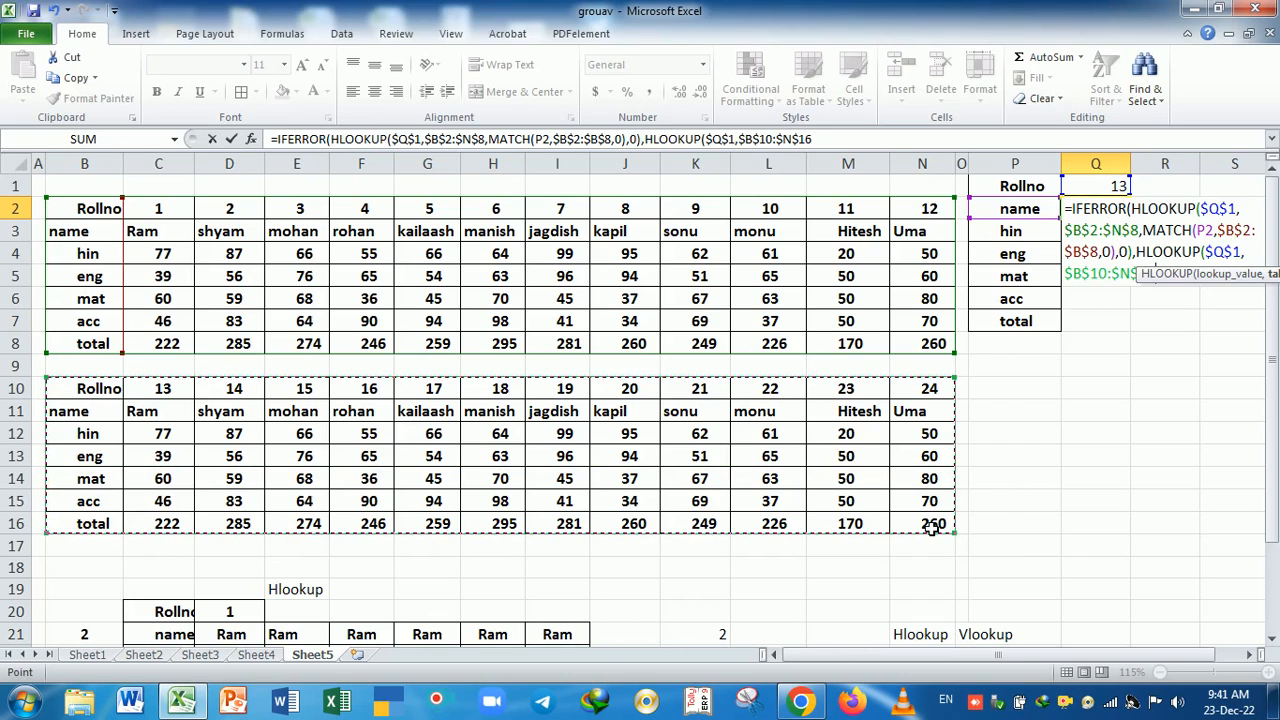
type(",")
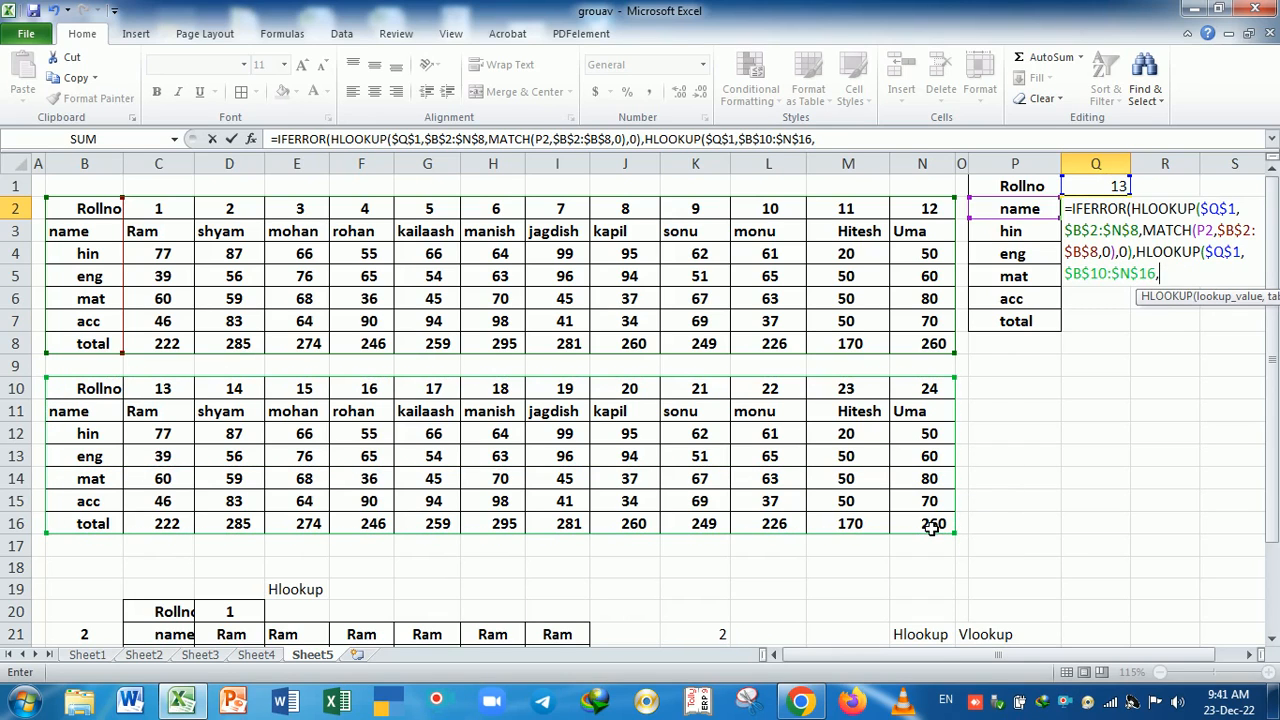
Add a MATCH to the second HLOOKUP that finds P2 in $B$10:$B$16 with match type 0.
type("mat")
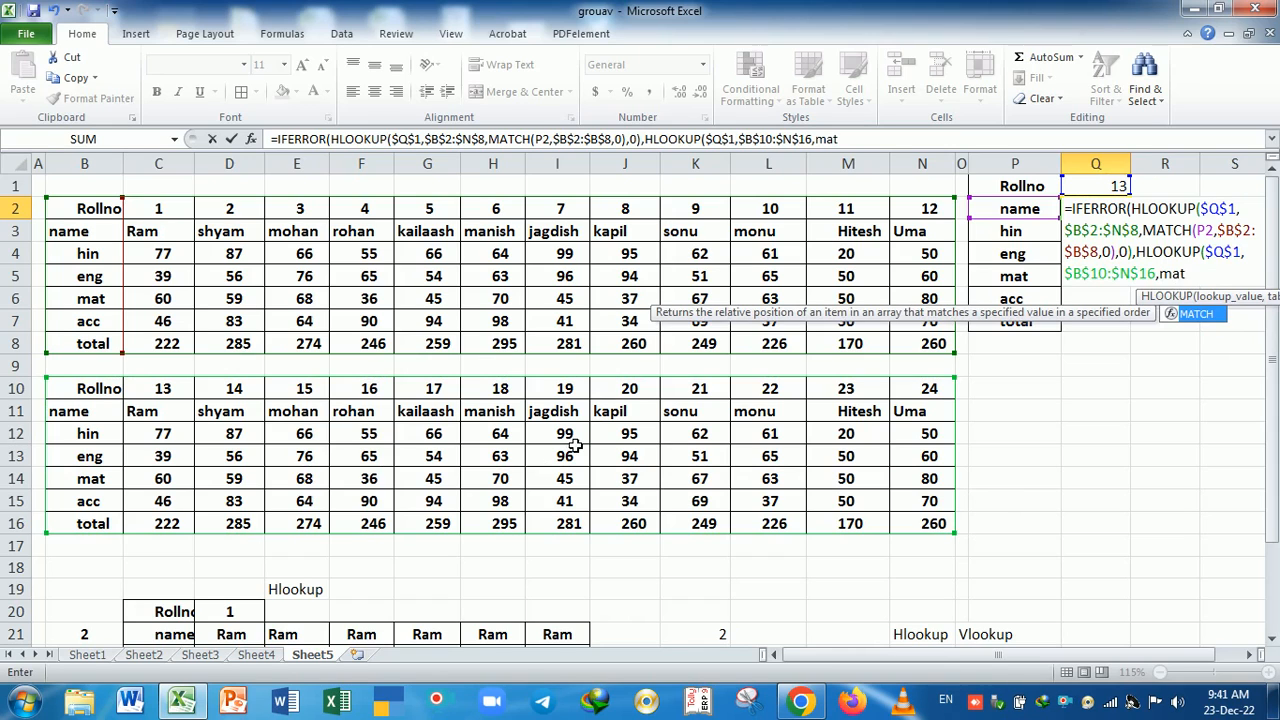
key("Tab")
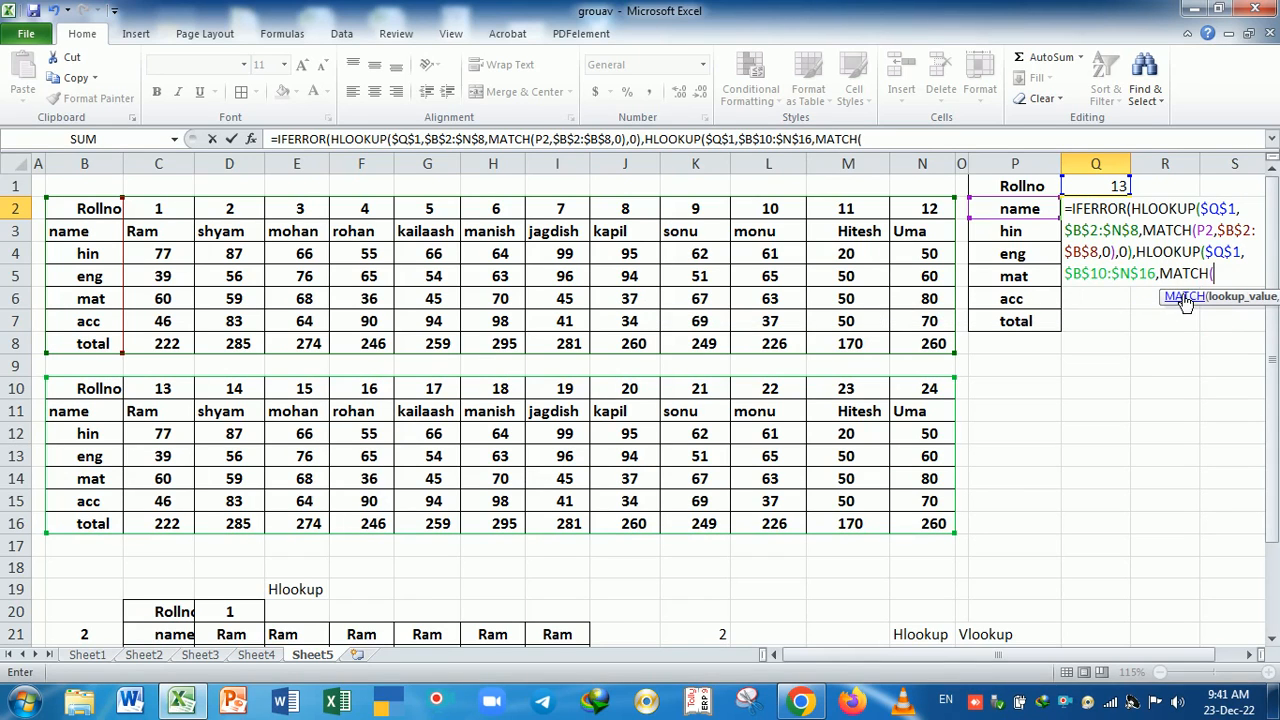
left_click_drag(1195, 314, 1125, 420)
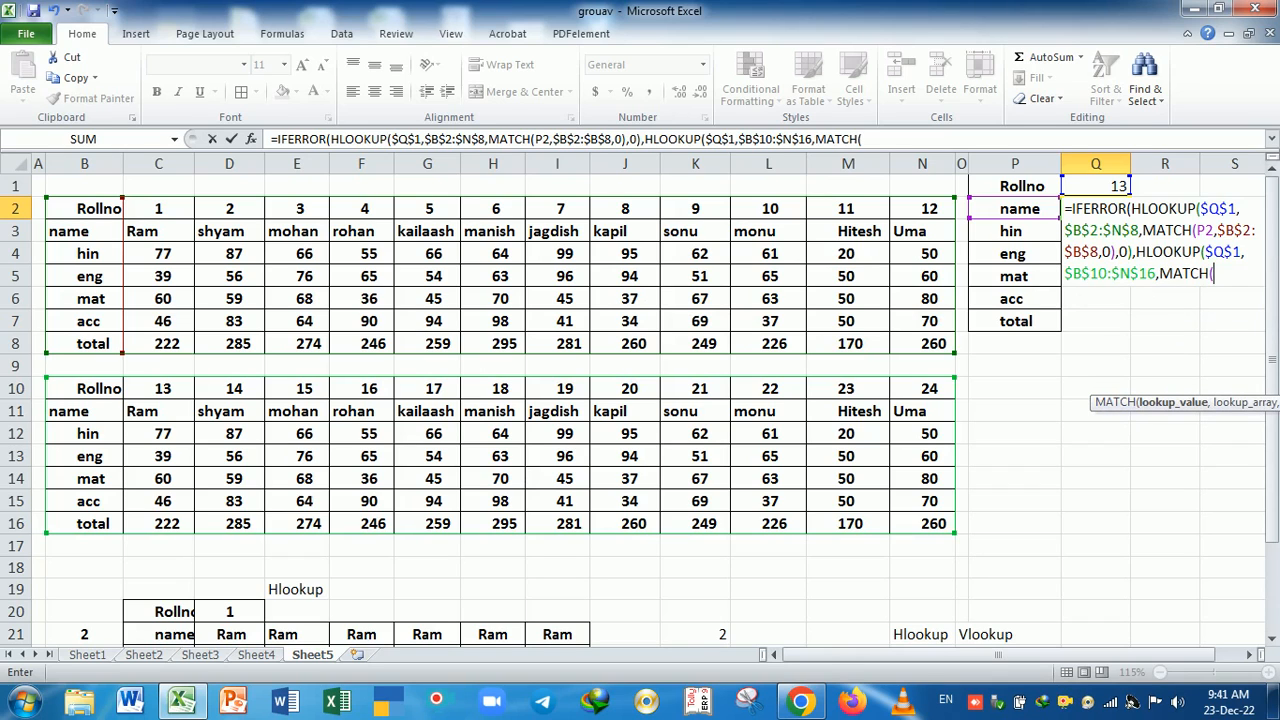
left_click(1042, 218)
type(",")
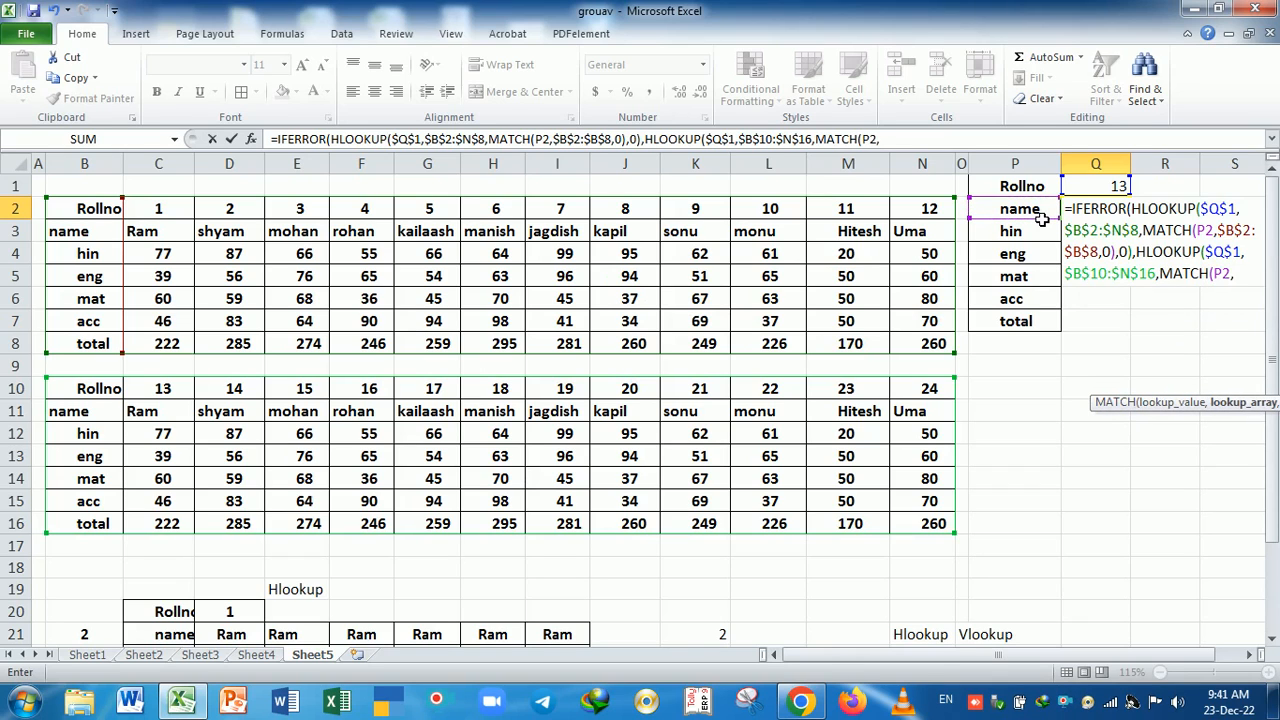
left_click_drag(105, 400, 95, 530)
key("F4")
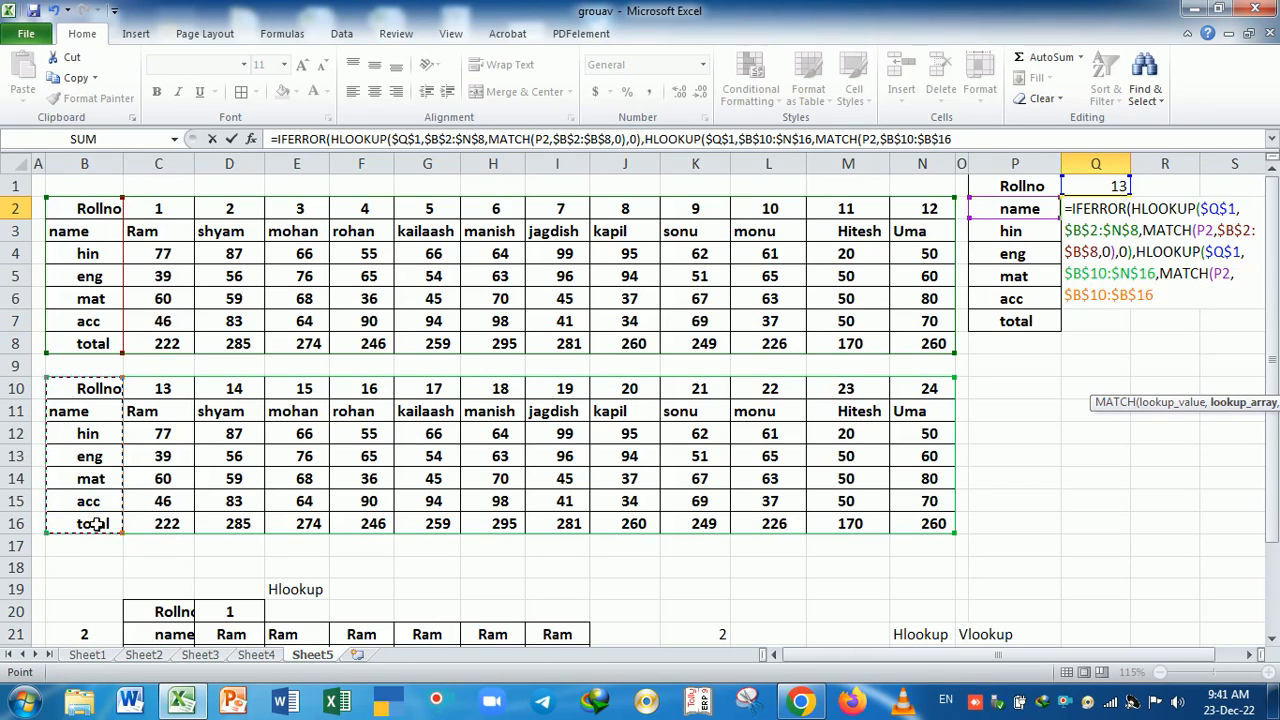
type(",0")
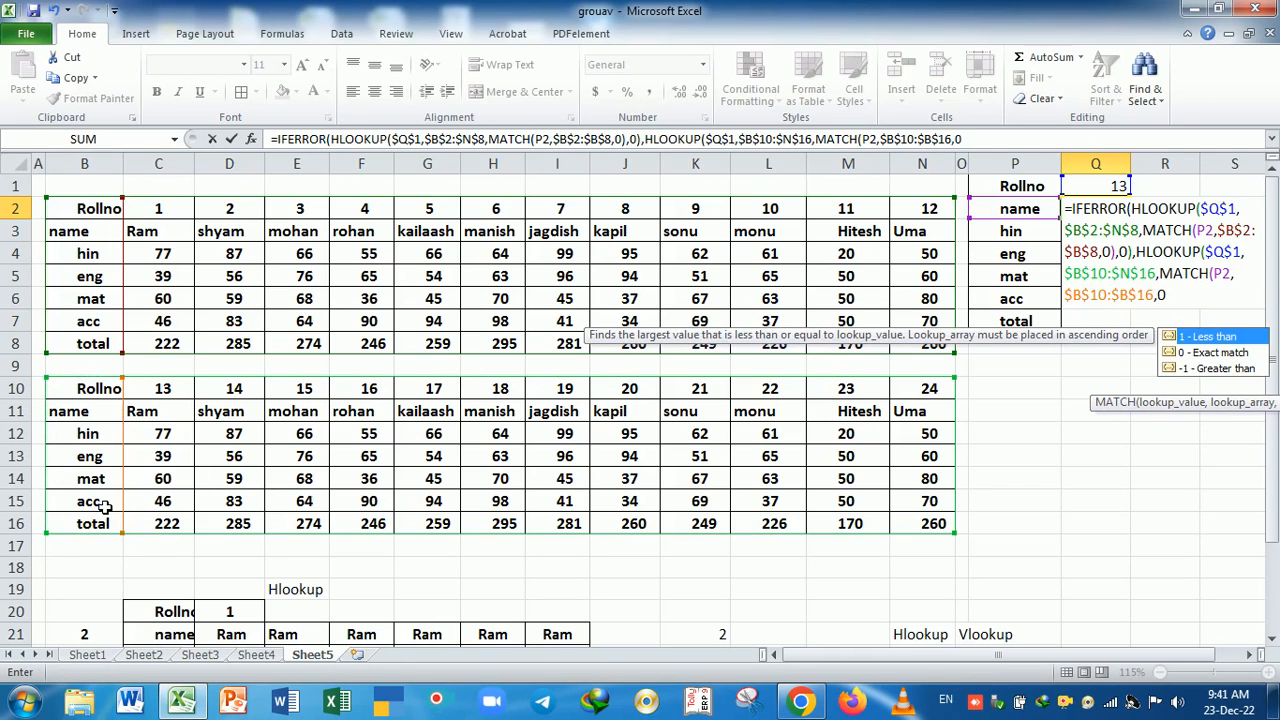
type(")")
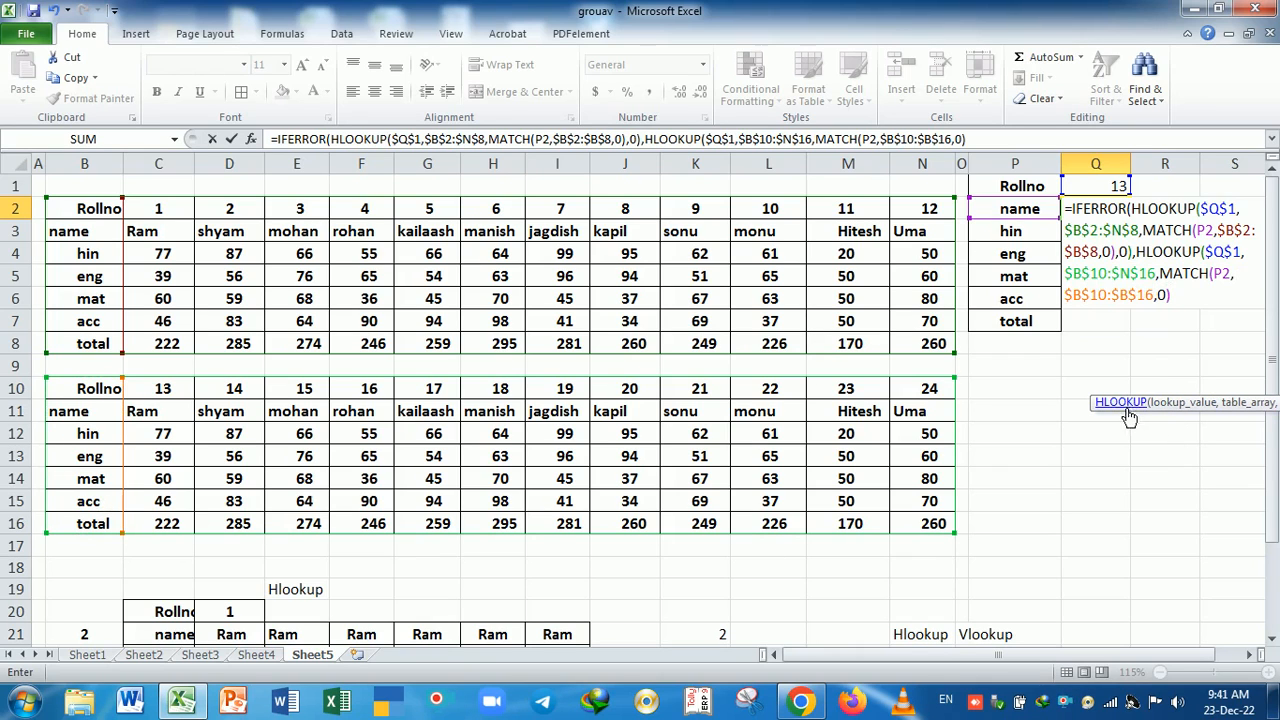
Complete the Q2 formula with range lookup 0 for the second HLOOKUP, and fill it down through Q7.
left_click_drag(1120, 420, 1068, 466)
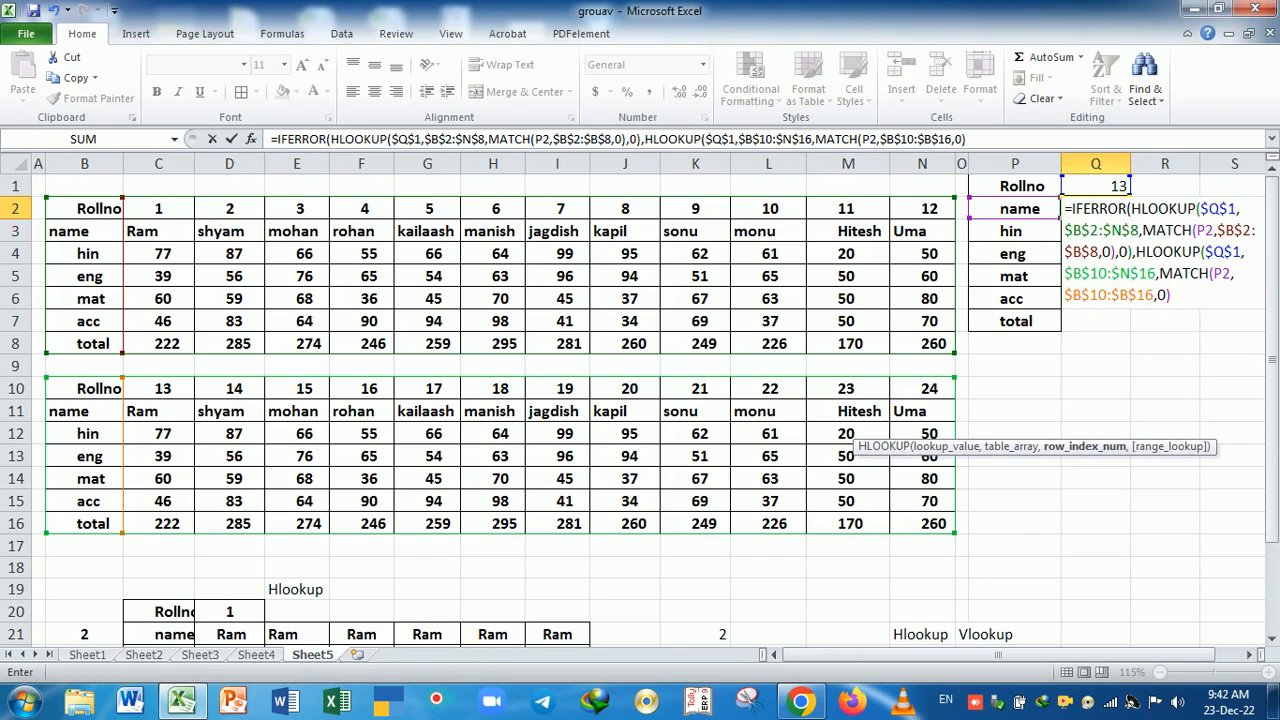
type(",")
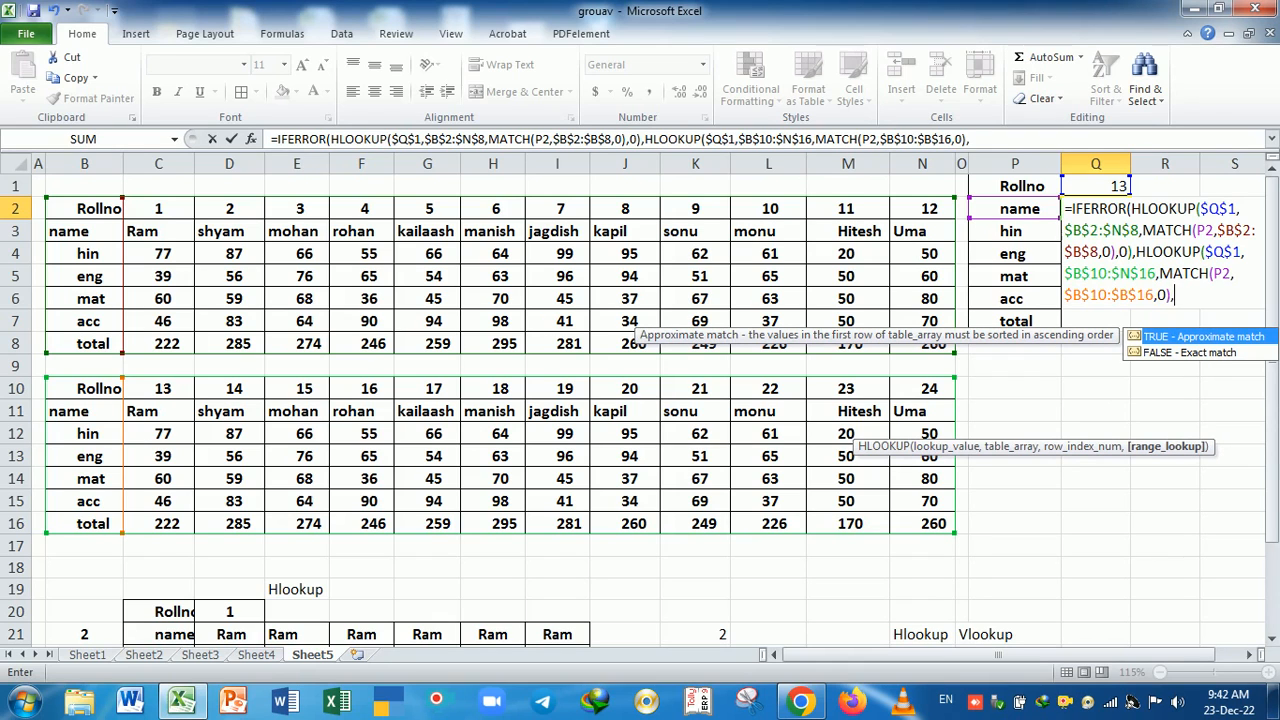
type(")")
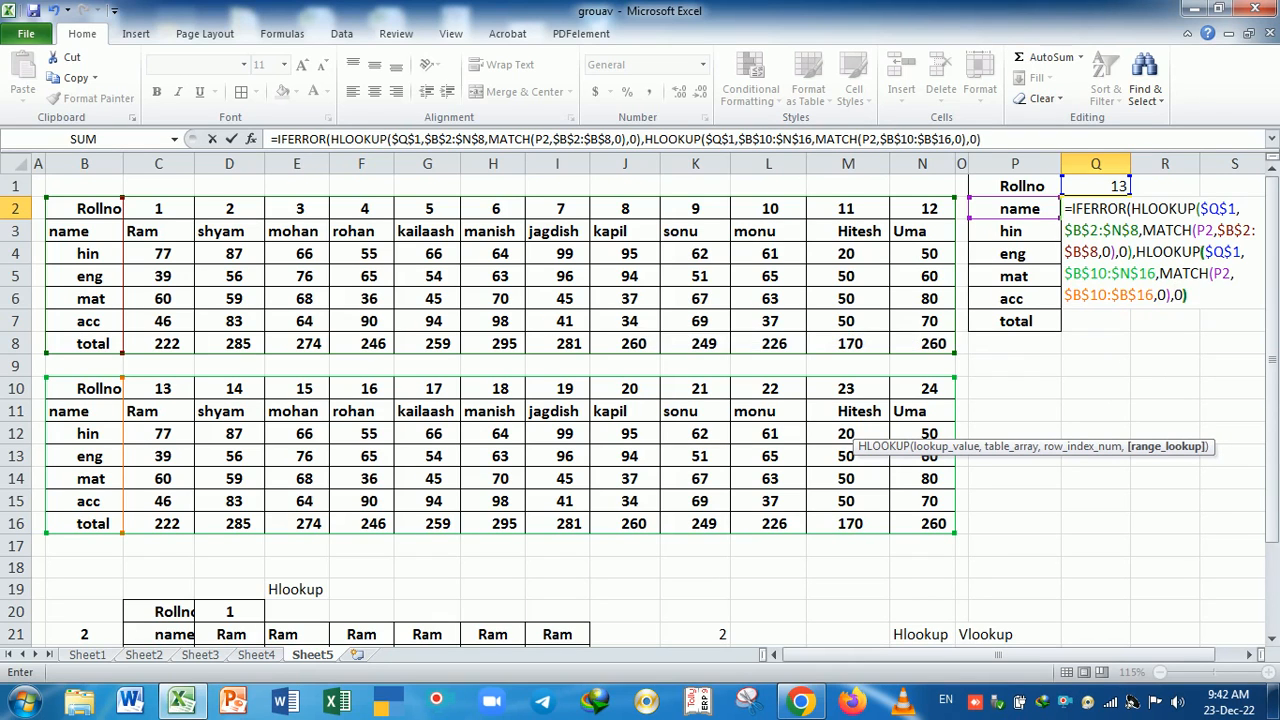
key("Return")
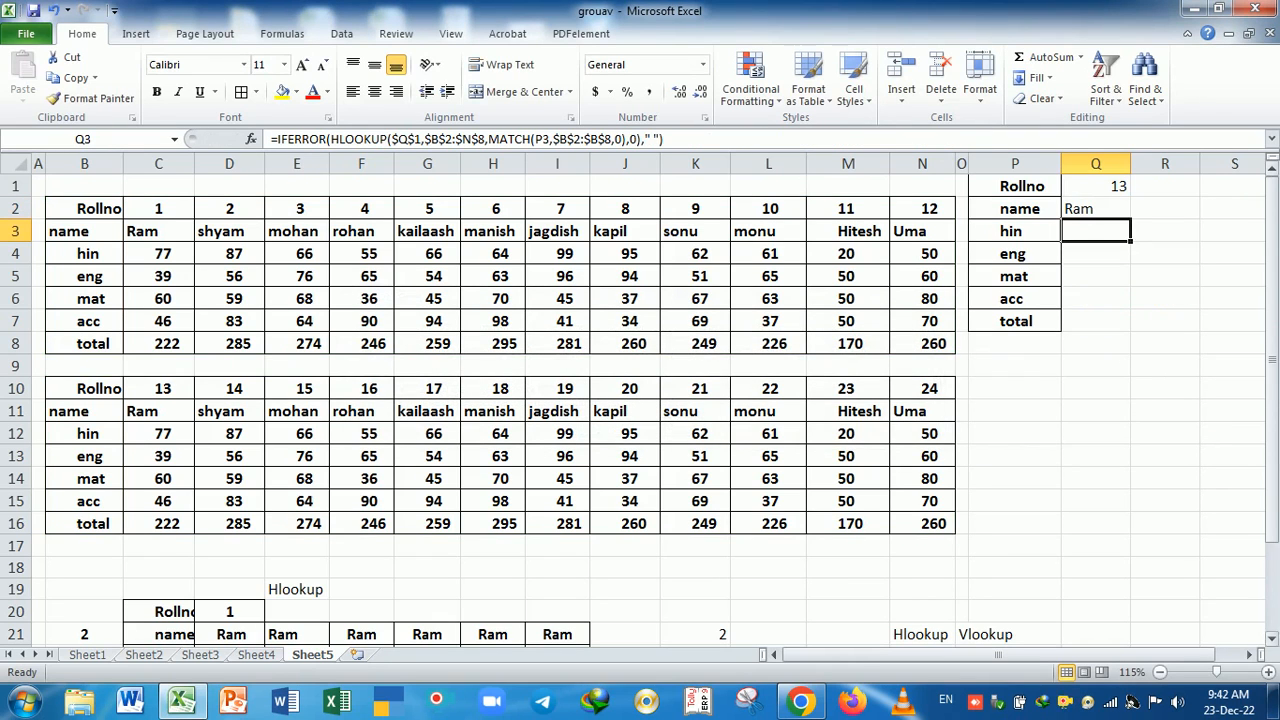
left_click(1093, 216)
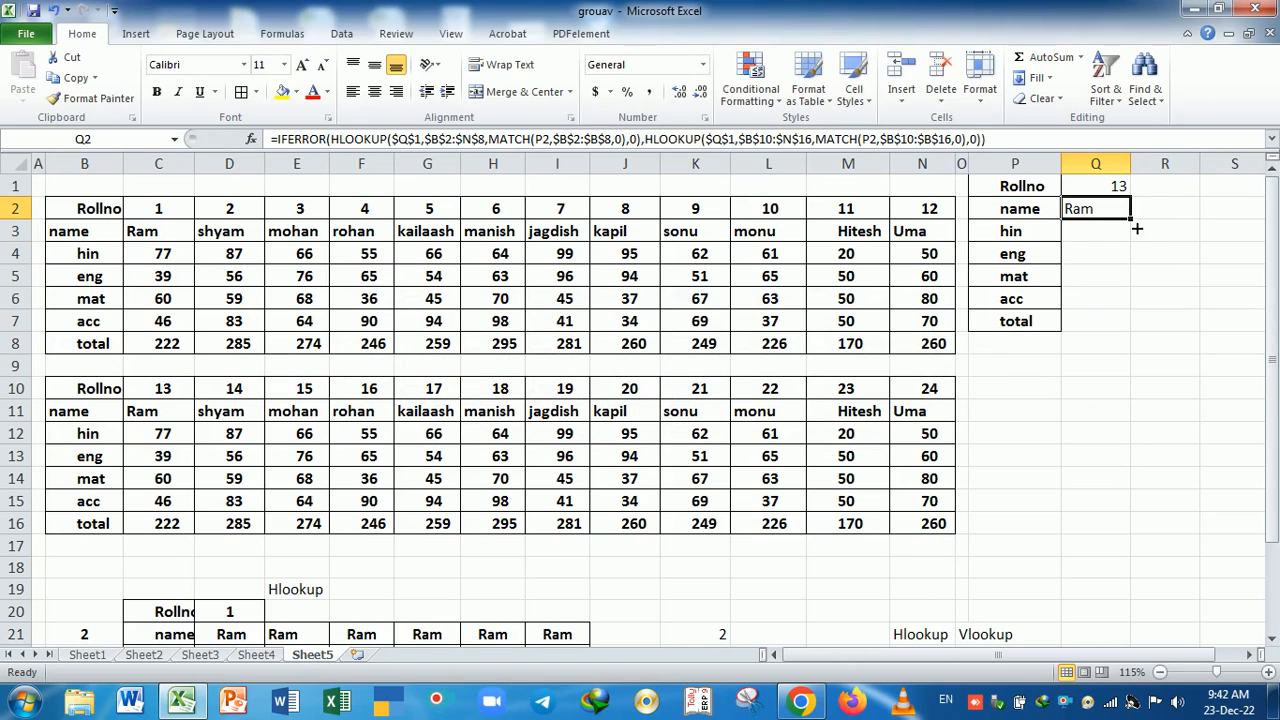
left_click_drag(1131, 221, 1124, 342)
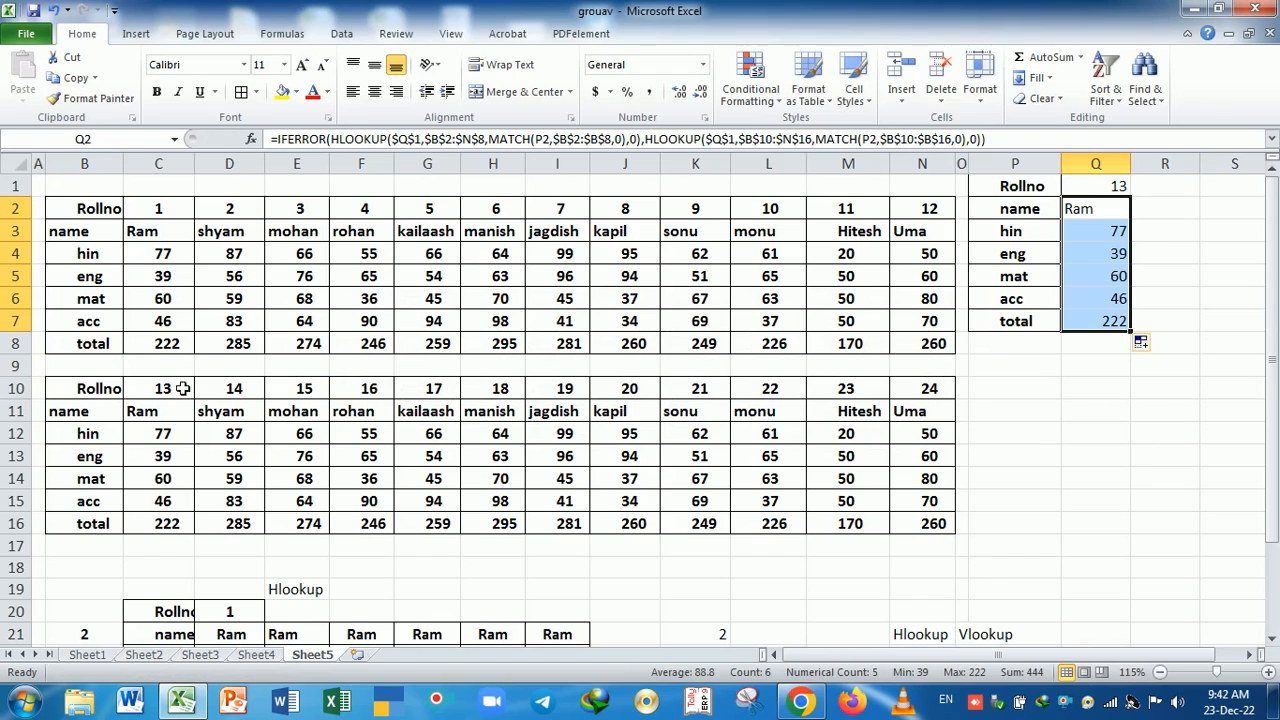
Set the hin mark of roll number 13 in C12 to 90 and select the result cells Q2:Q7.
left_click(164, 430)
type("90")
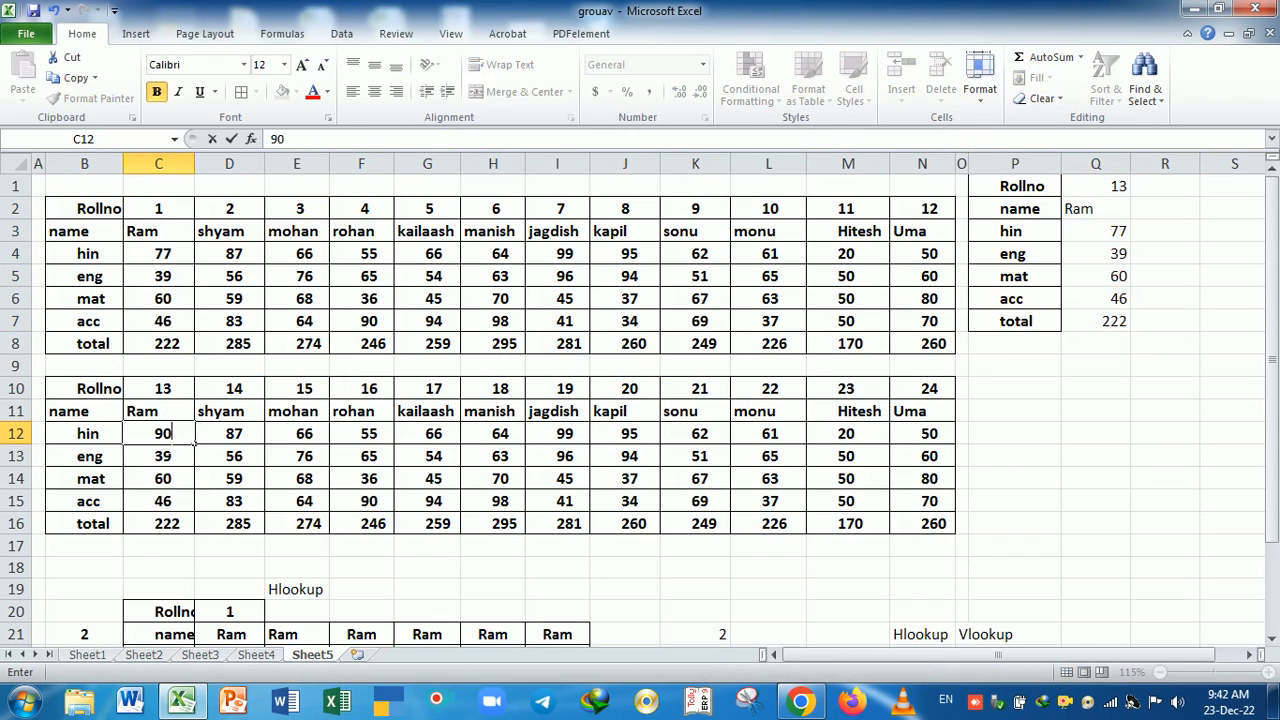
key("Return")
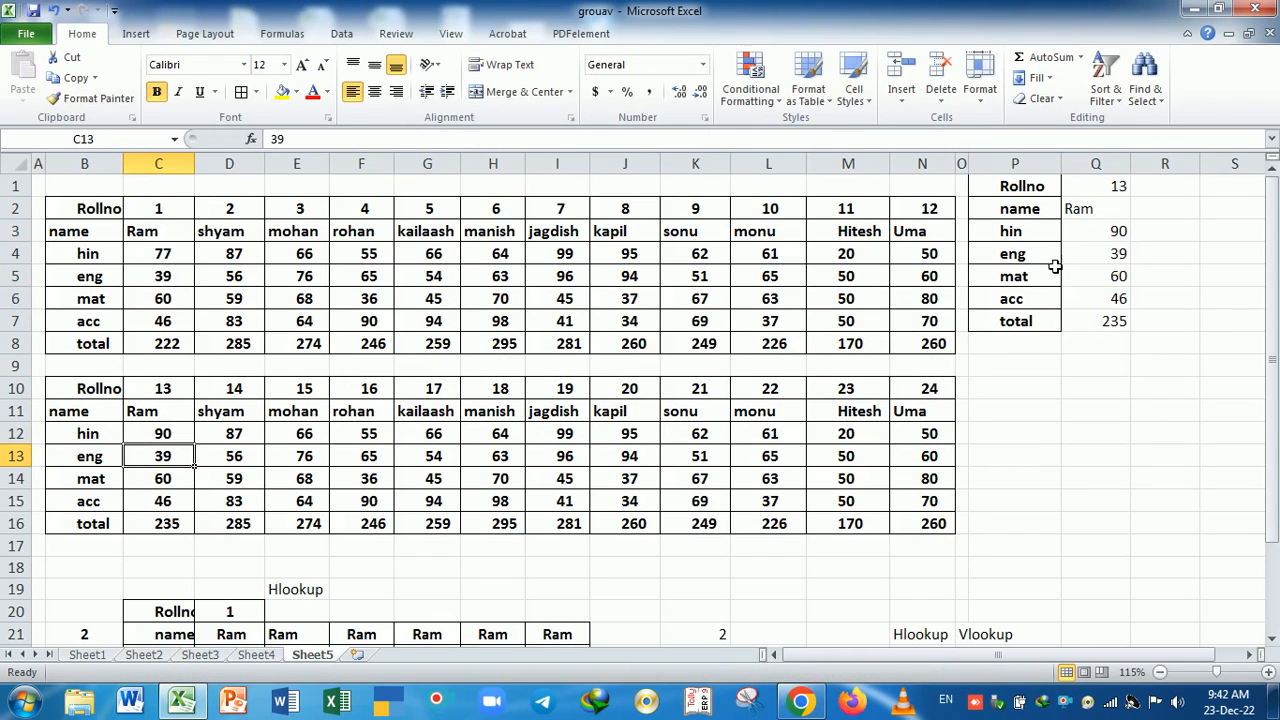
left_click_drag(1083, 215, 1097, 333)
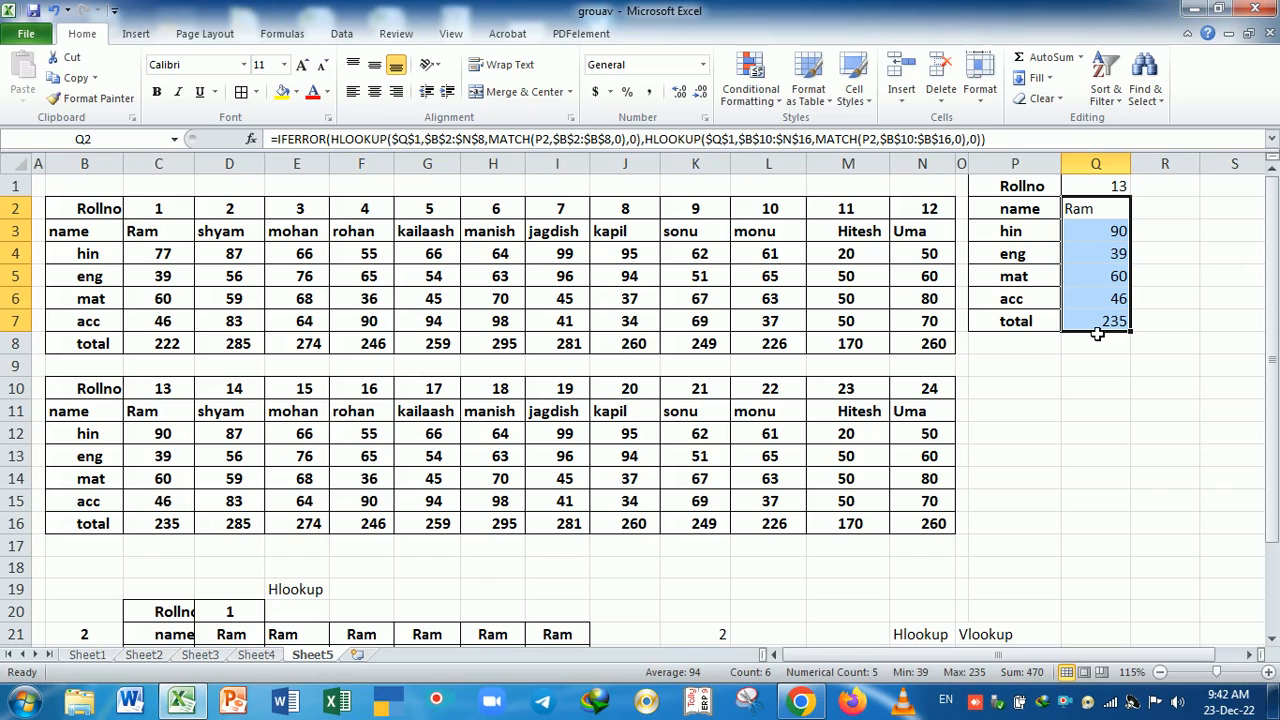
Add borders to the result cells Q2:Q7, centre and bold them, and make the roll number in Q1 bold.
left_click(241, 97)
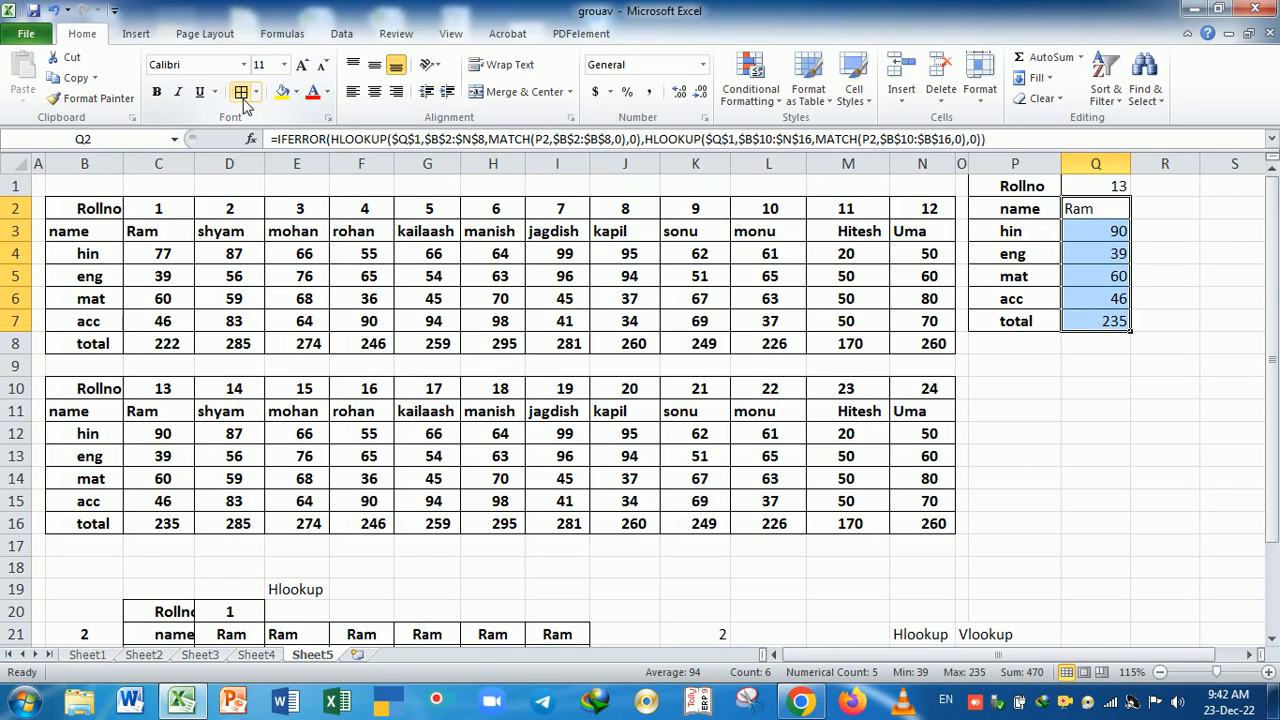
left_click(374, 92)
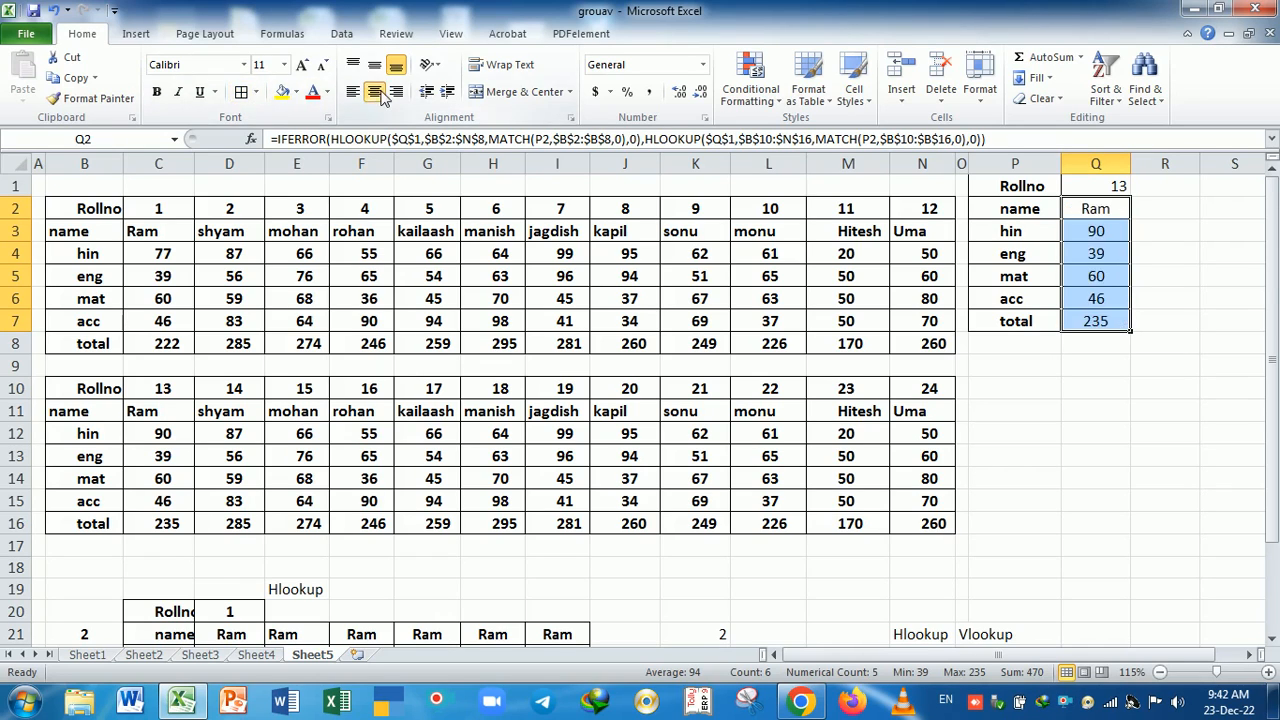
left_click(156, 92)
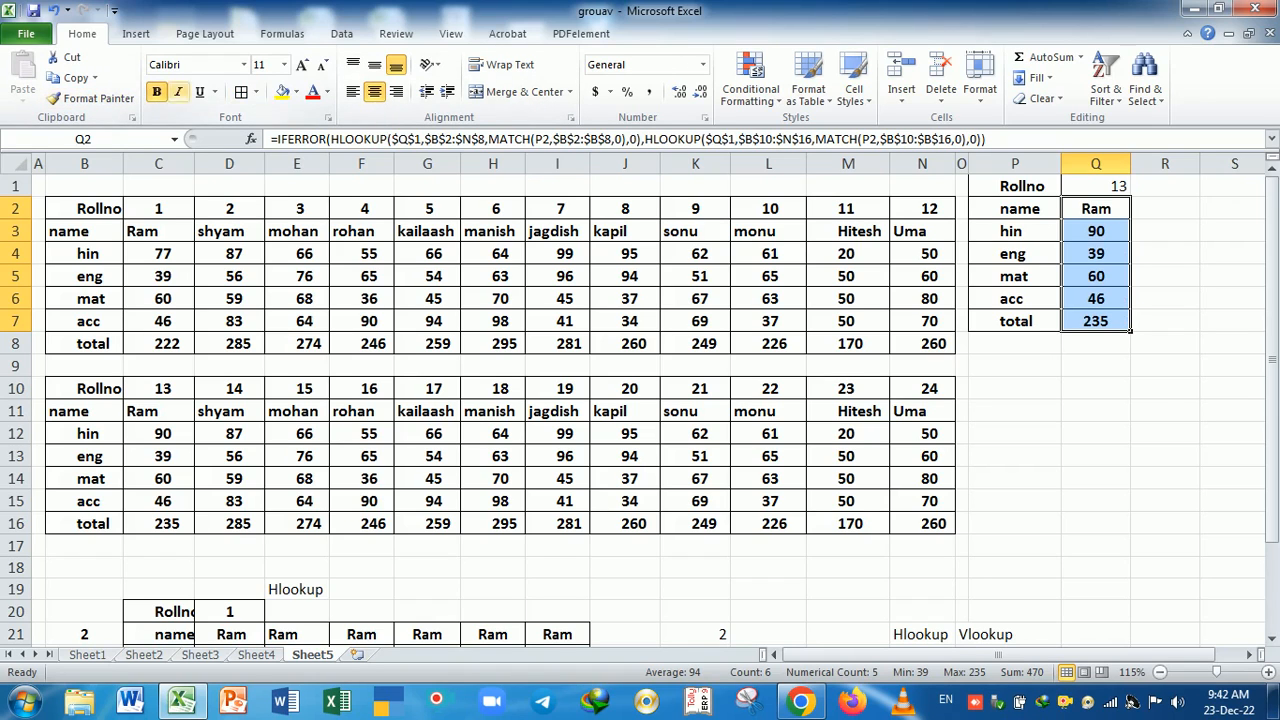
left_click(1145, 409)
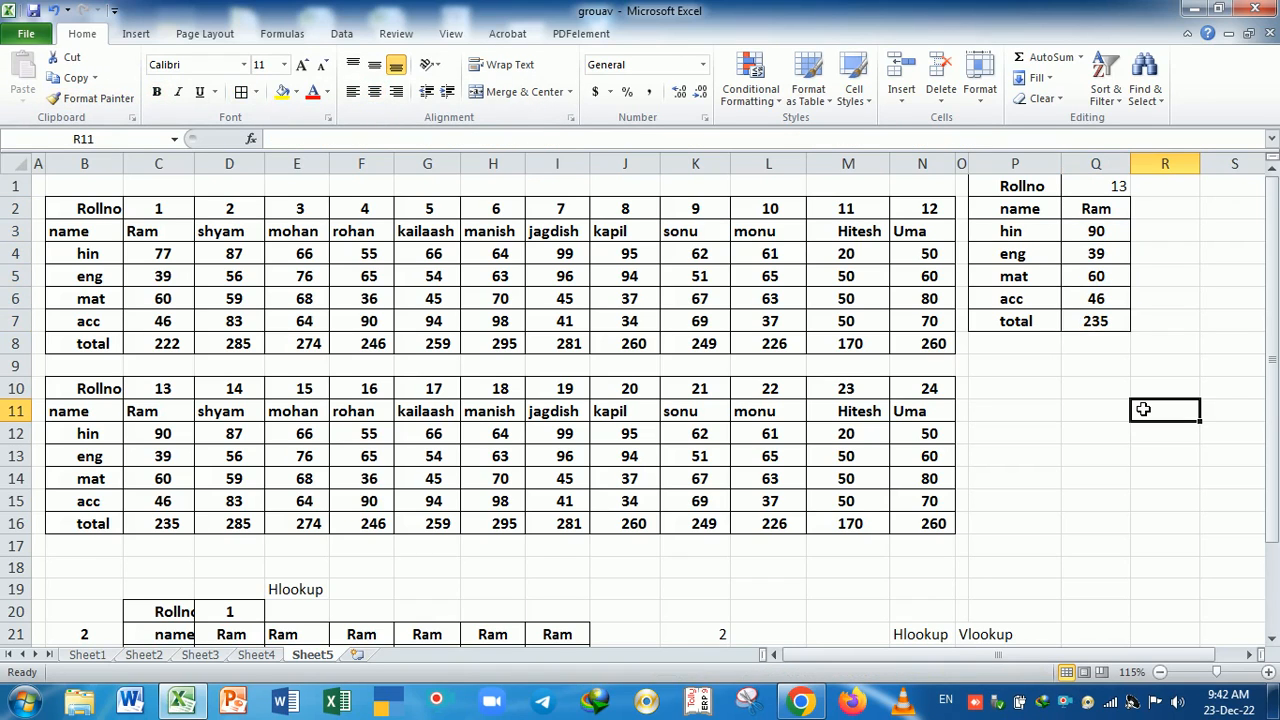
left_click(1094, 189)
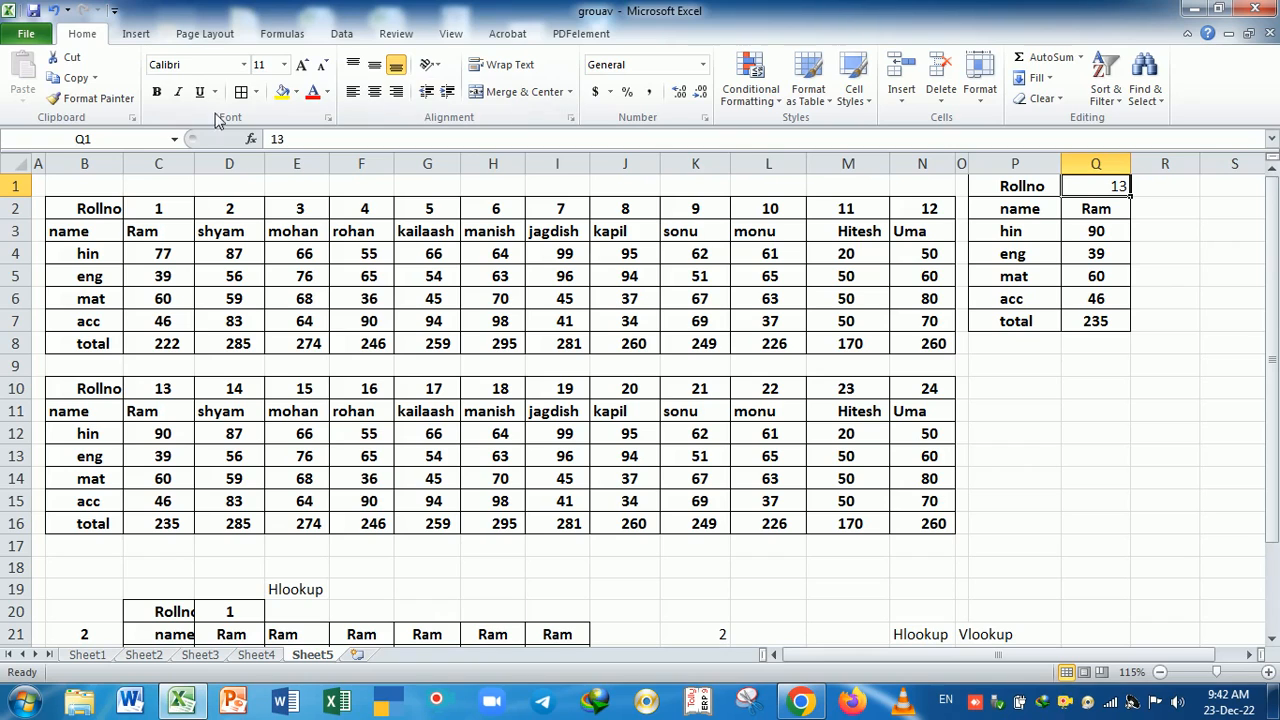
left_click(158, 92)
left_click_drag(1088, 432, 1094, 410)
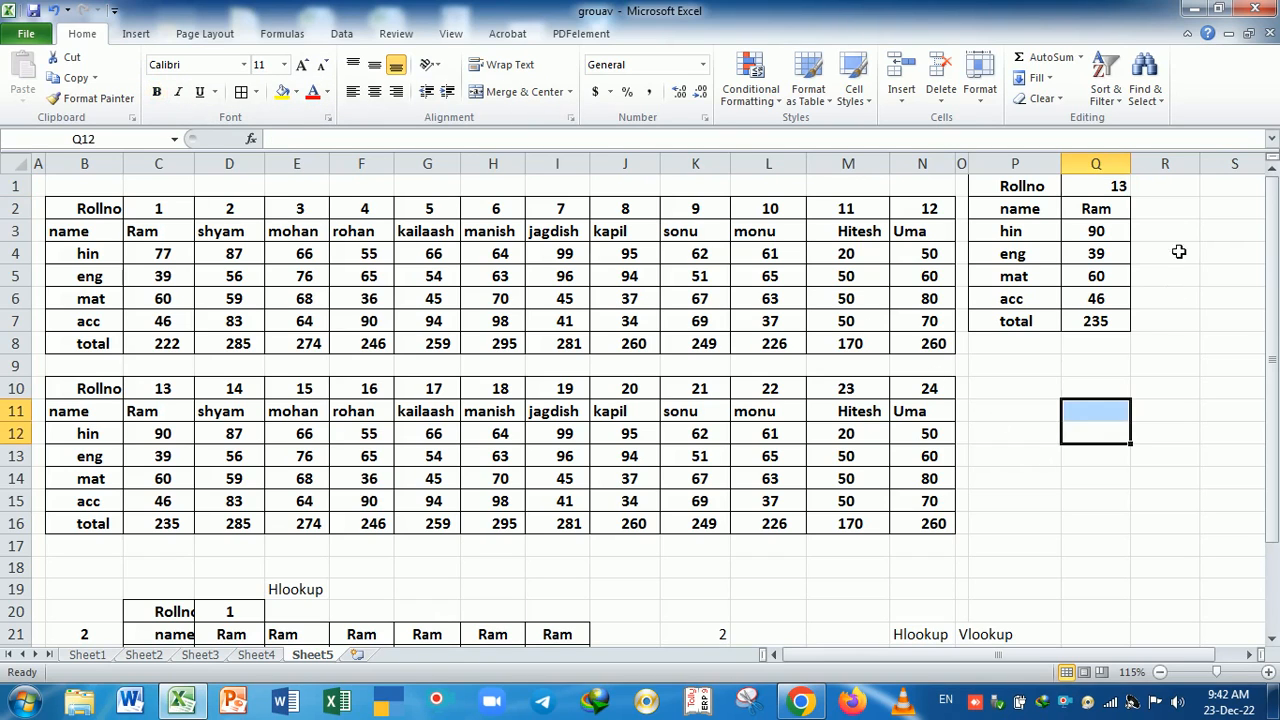
Test the lookup by setting the roll number in Q1 to 1 and then to 24.
left_click(1110, 189)
type("1")
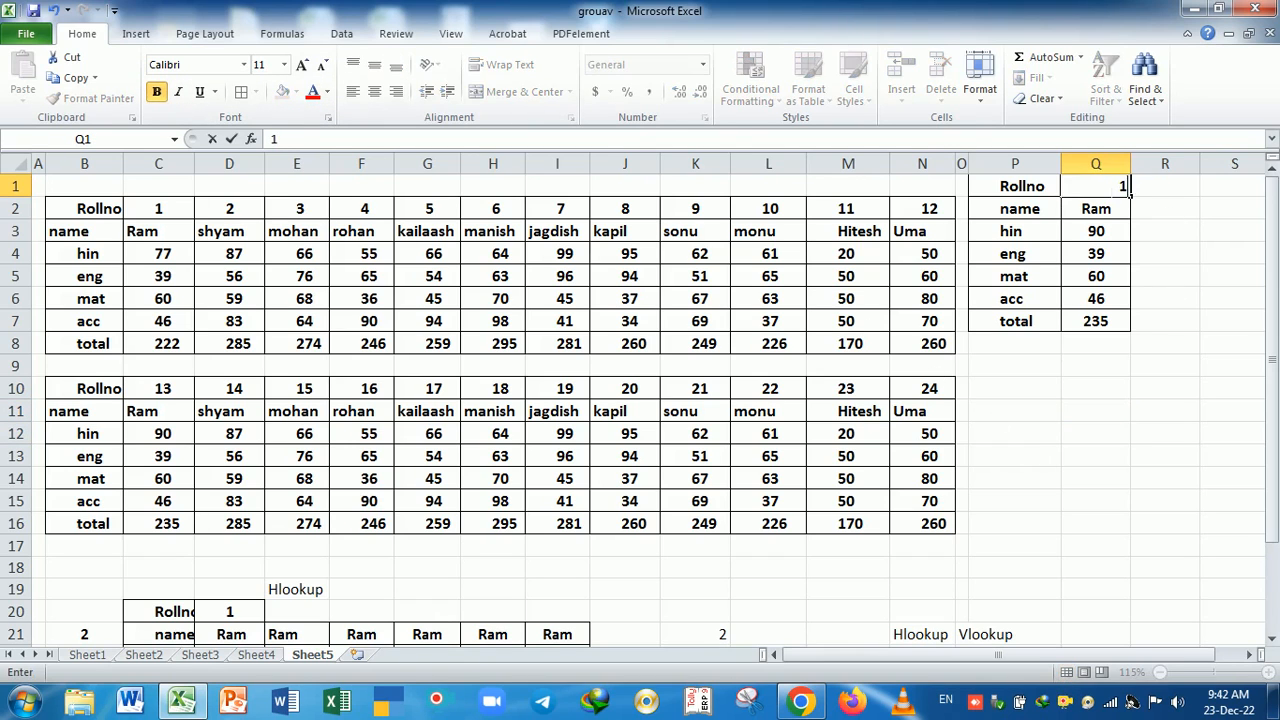
key("Return")
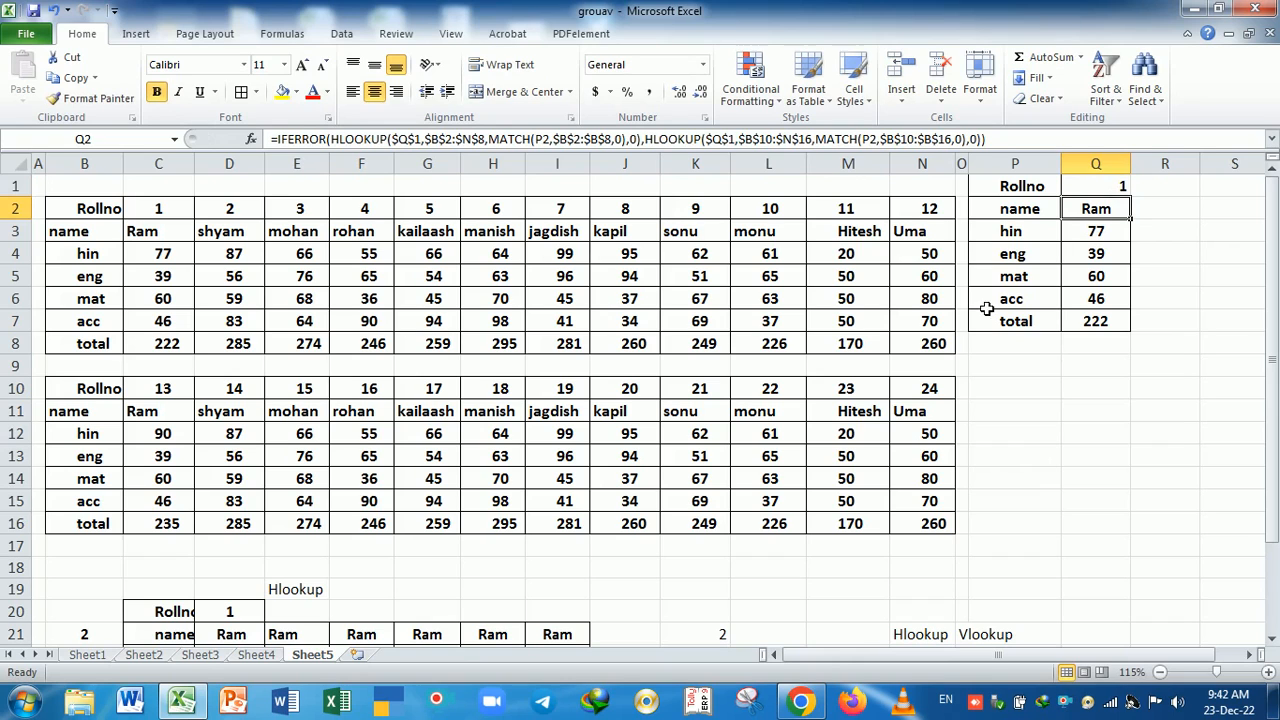
left_click(1077, 192)
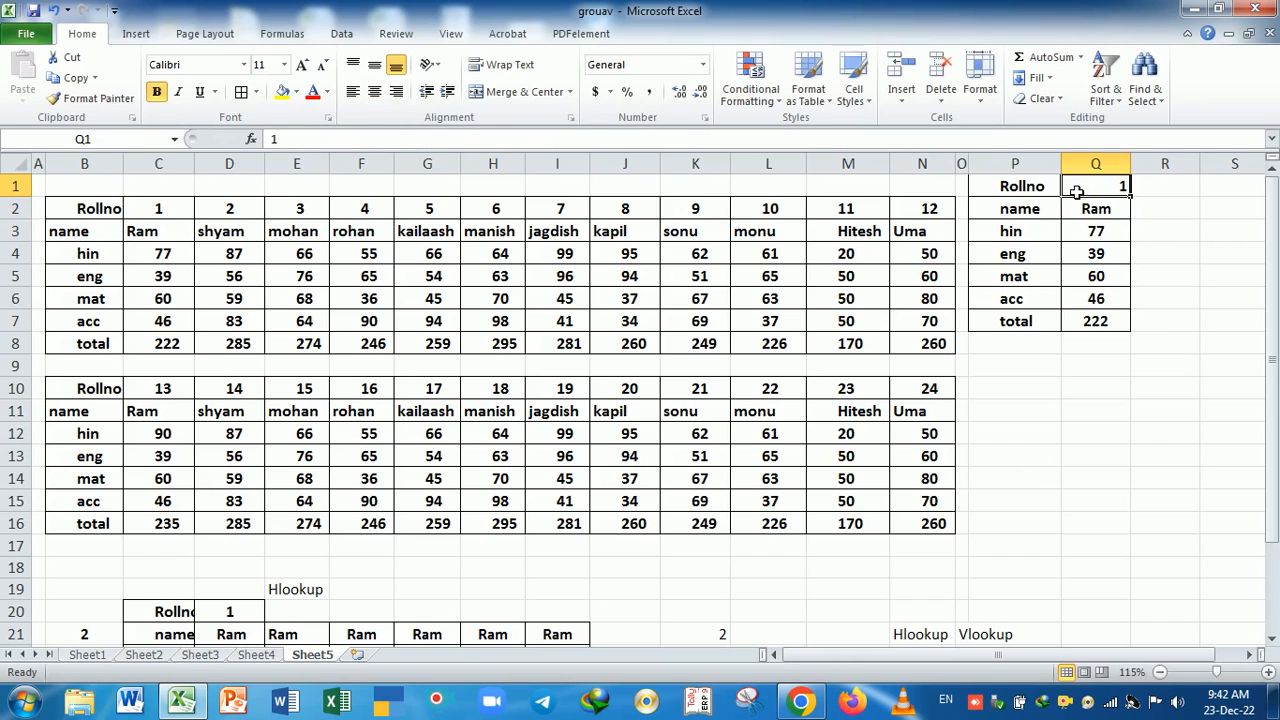
type("24")
key("Return")
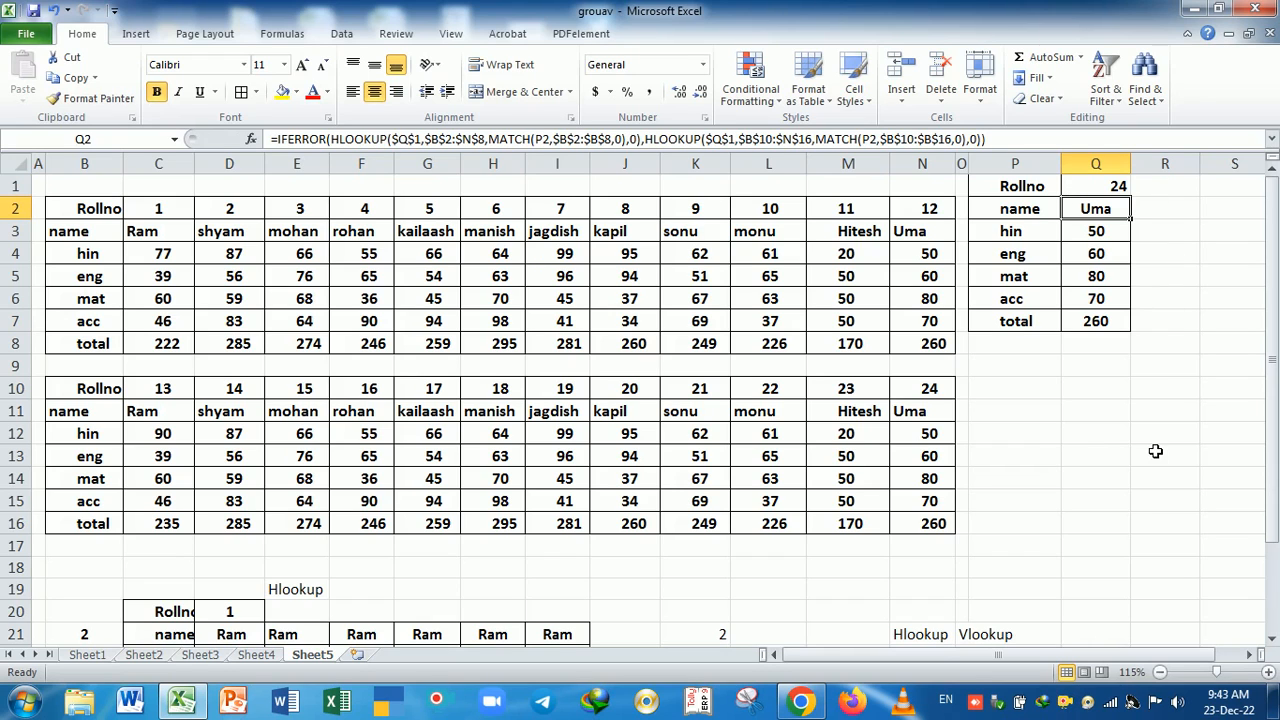
Try roll number 25 in Q1, review the formula in Q2, and undo the roll number change.
left_click(1100, 188)
type("25")
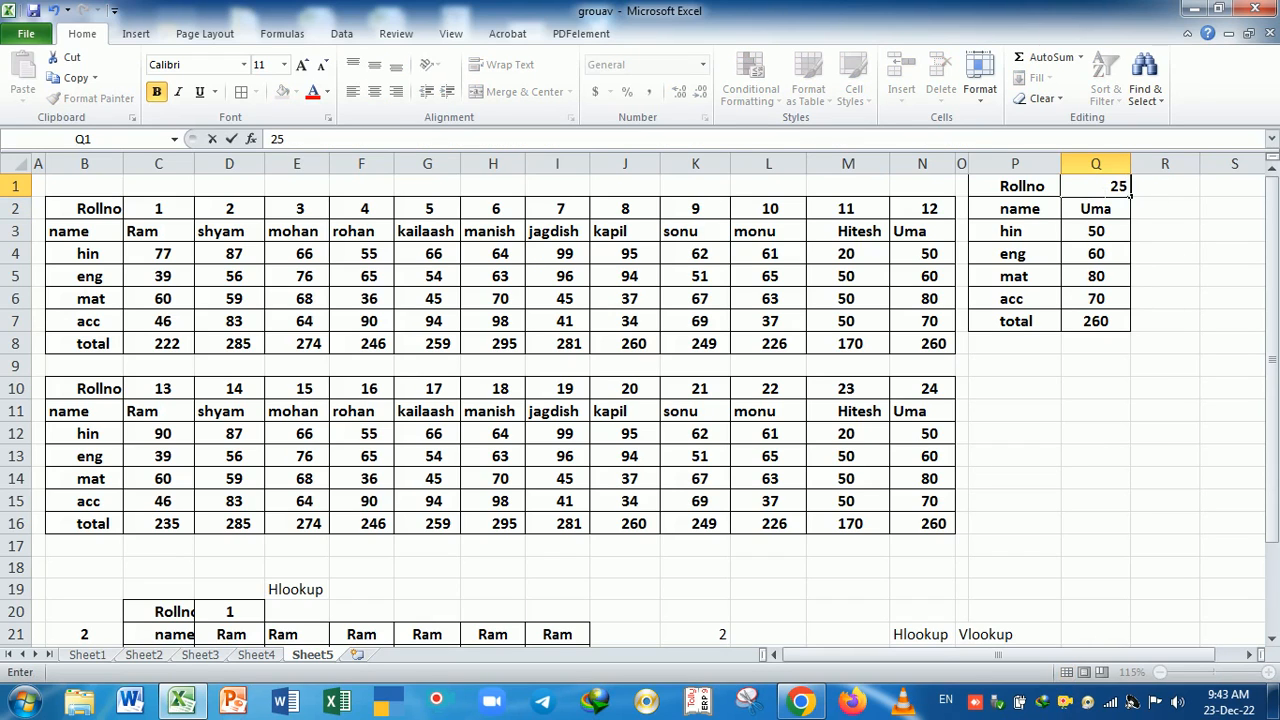
key("Return")
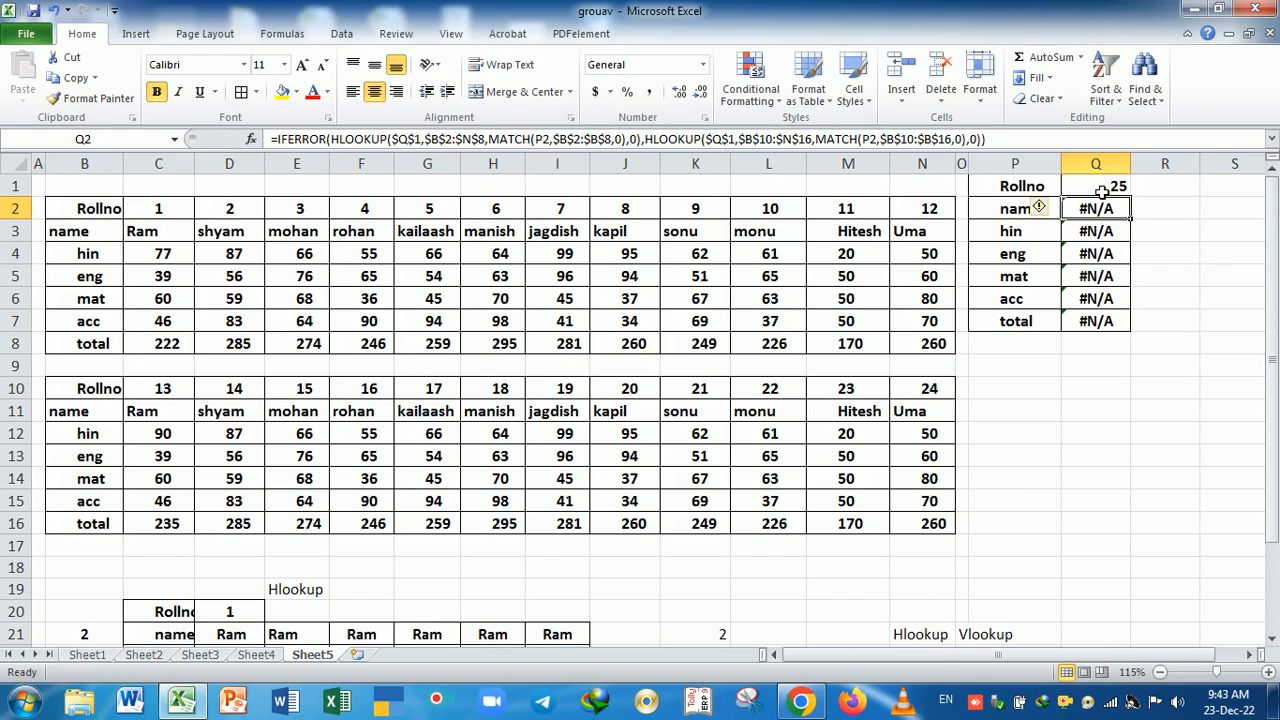
double_click(1104, 210)
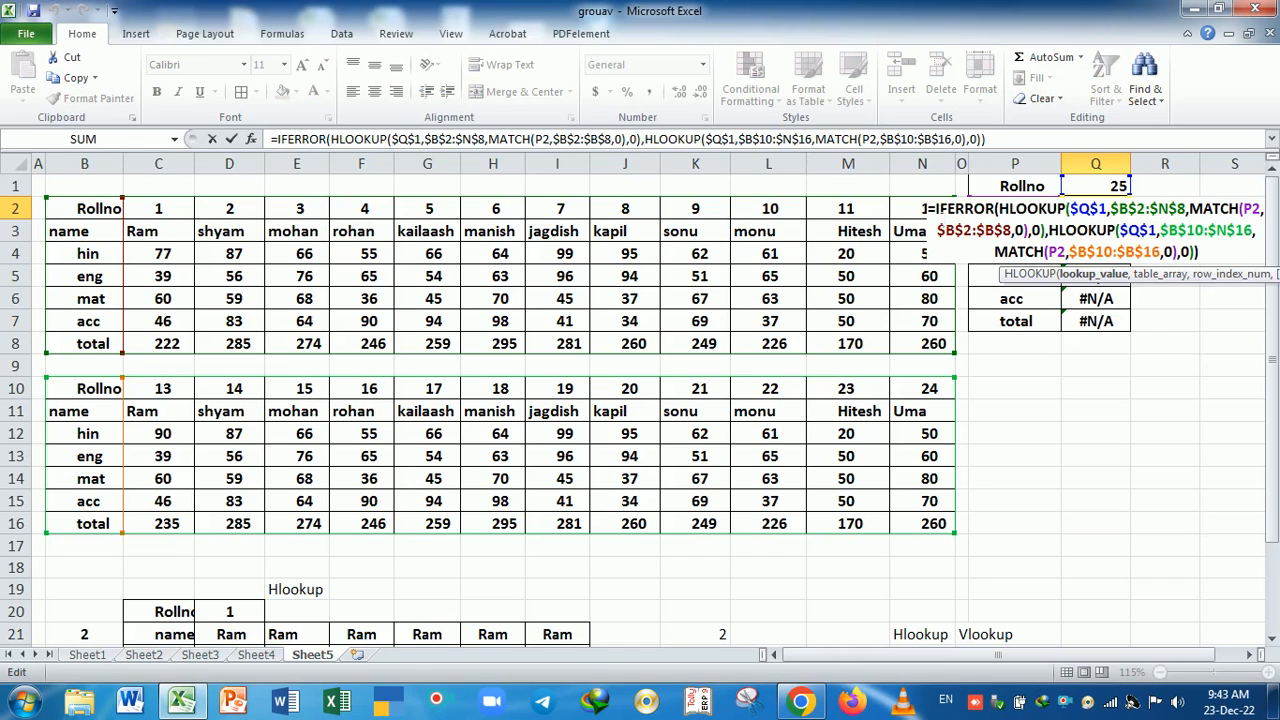
key("Return")
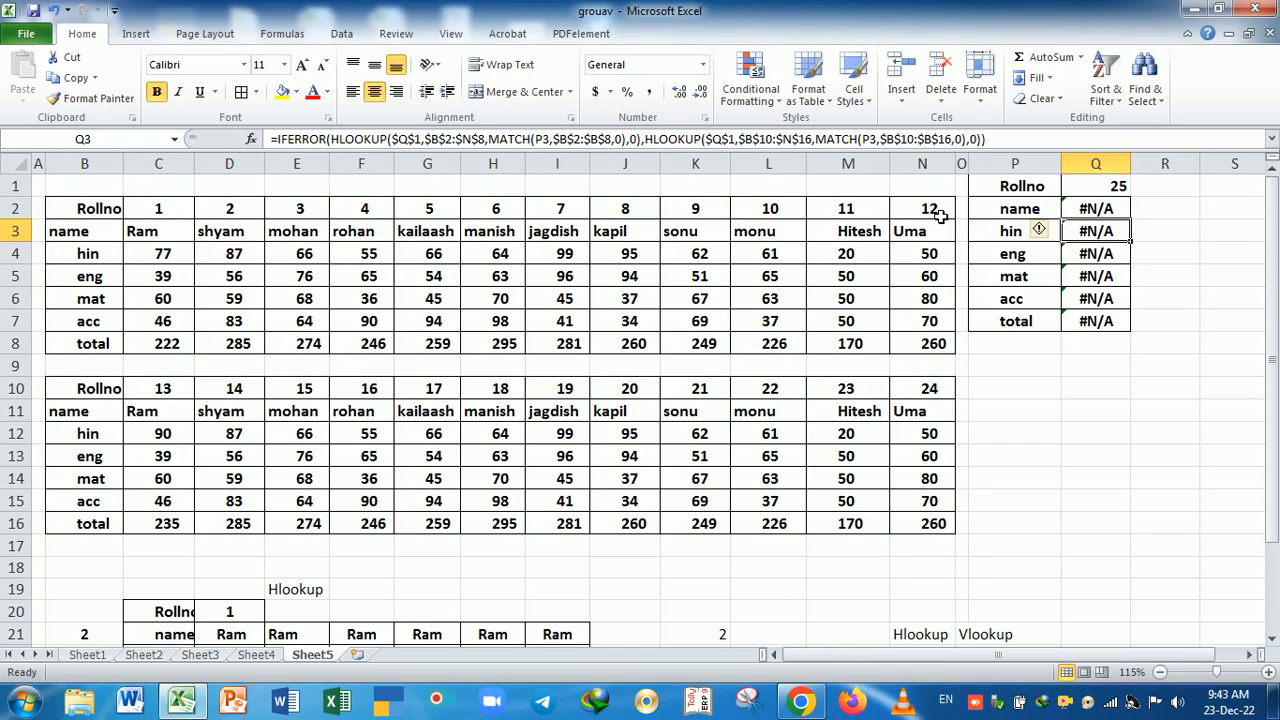
key("ctrl+z")
key("ctrl+z")
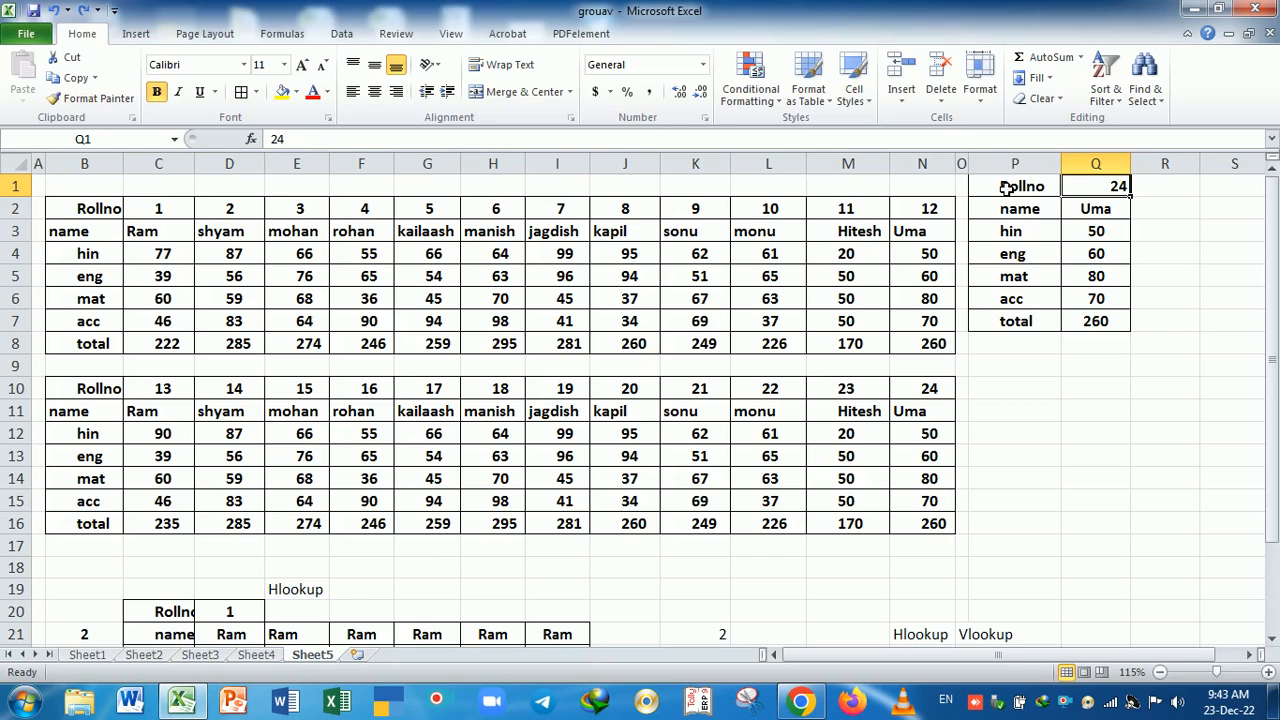
Copy the labels P1:P7 to A1 of a new worksheet and widen column A to fit them.
left_click_drag(1008, 187, 1020, 333)
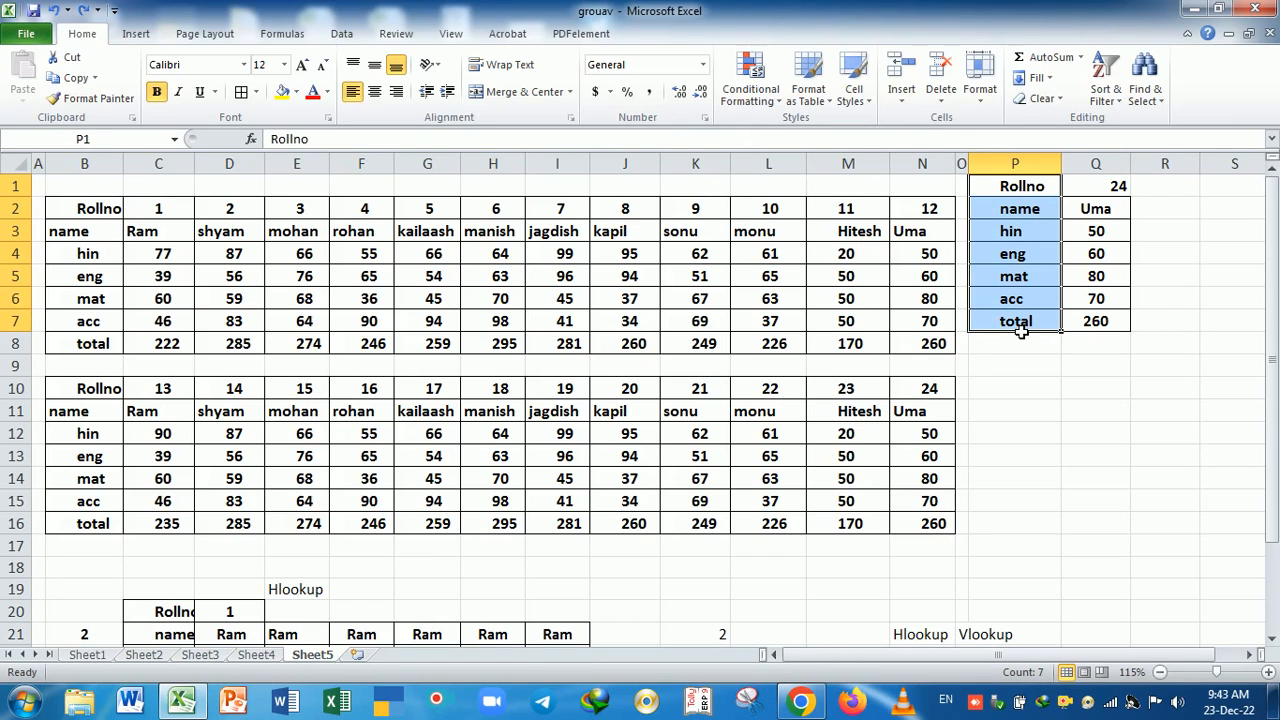
key("ctrl+c")
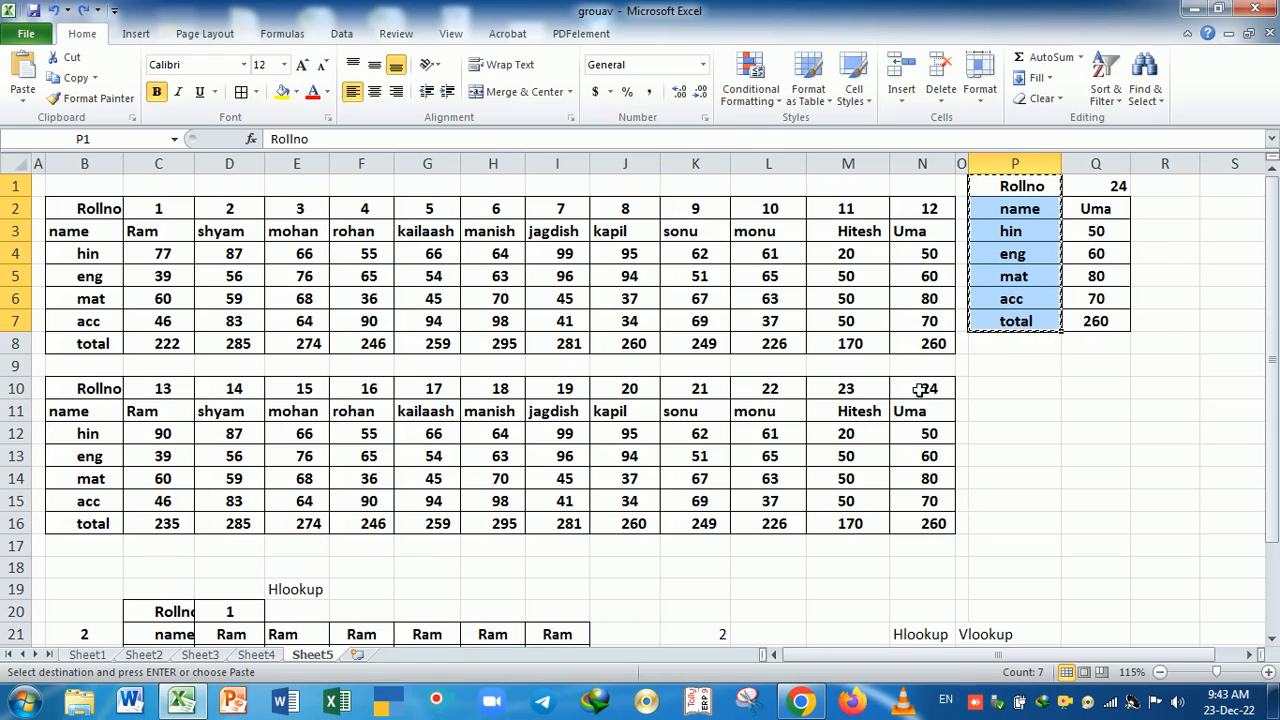
left_click(358, 650)
key("Return")
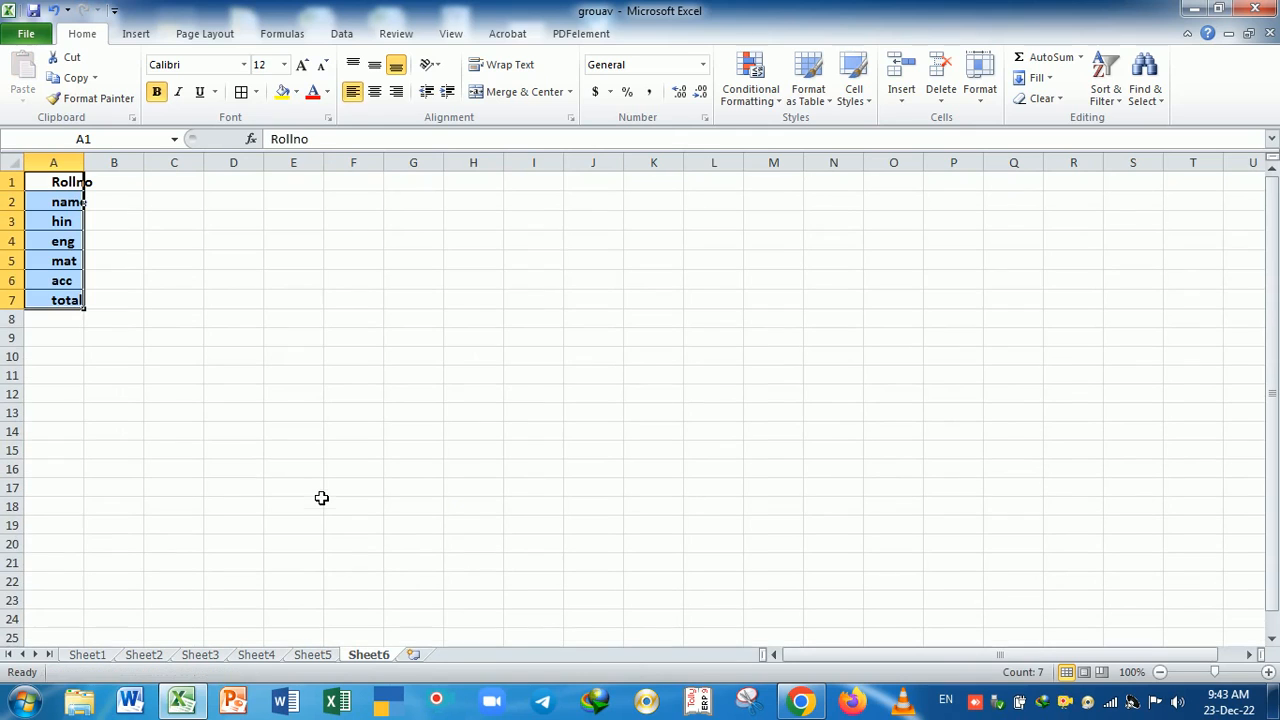
scroll(394, 453, "up", 2, "ctrl")
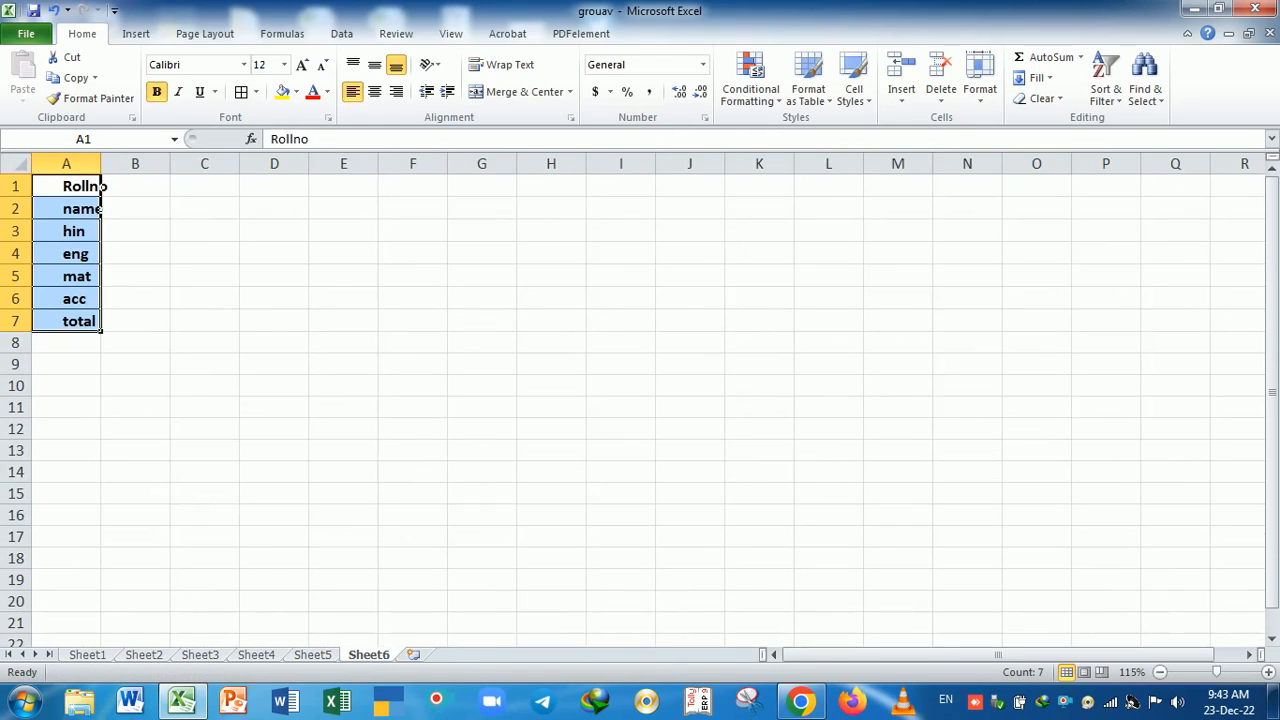
left_click_drag(123, 168, 153, 171)
Enter roll number 1 in B1 and start an HLOOKUP formula in B2 with $B$1 as the lookup value.
left_click(183, 198)
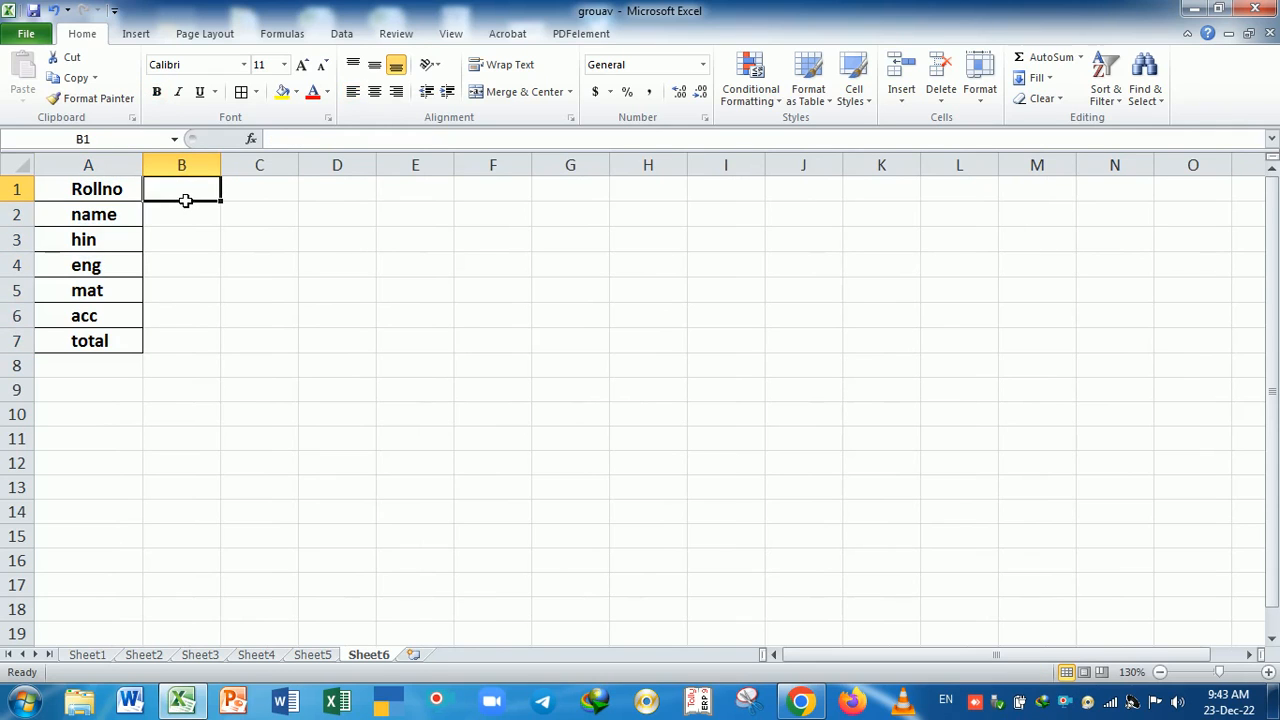
type("1")
key("Return")
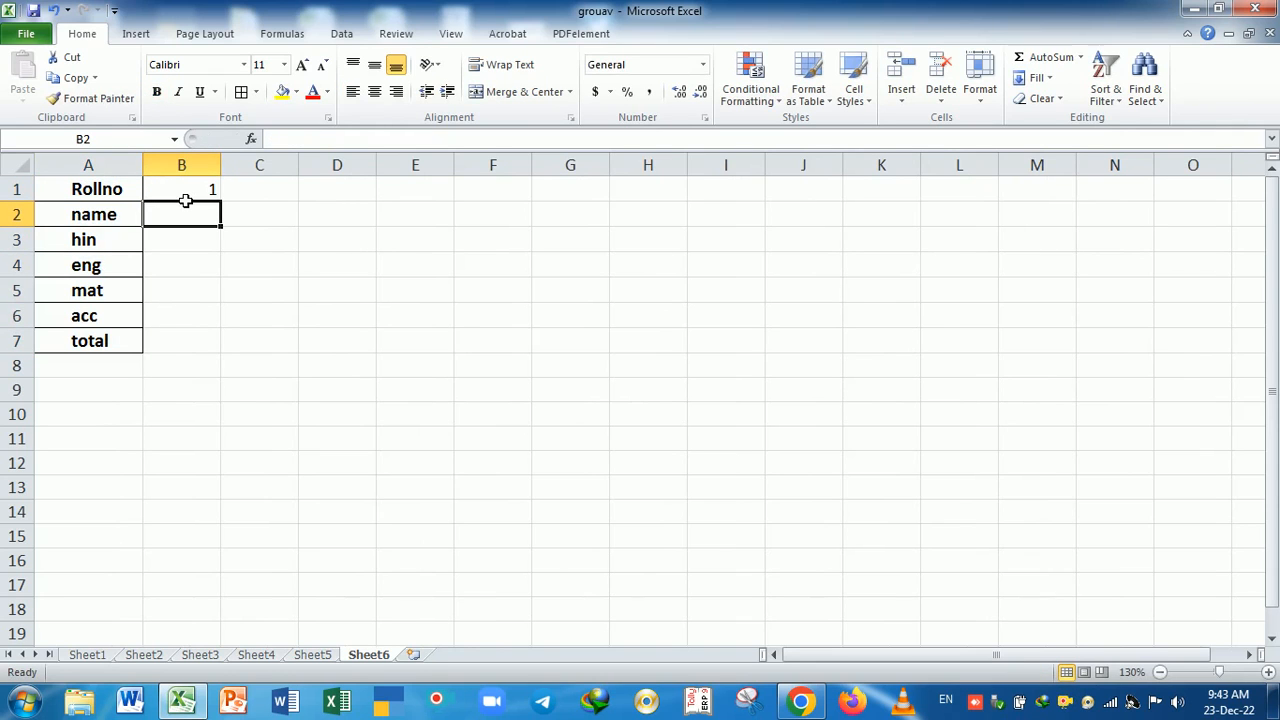
type("=hl")
key("Tab")
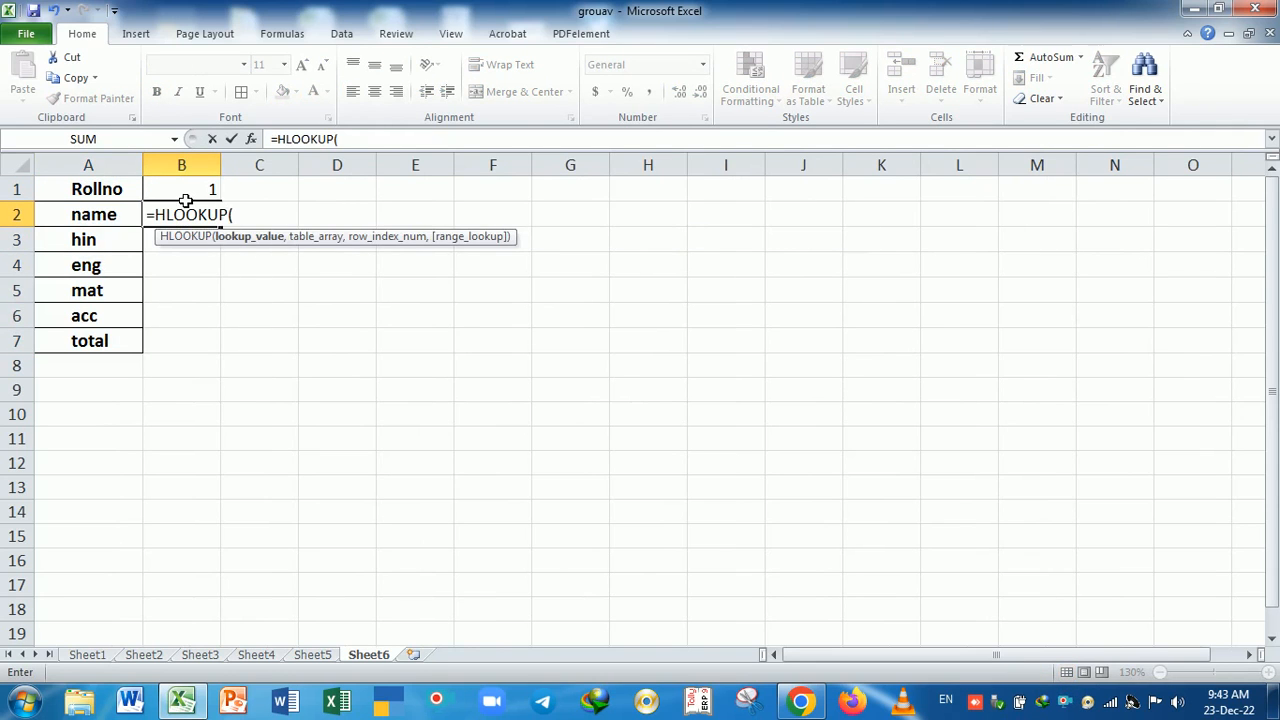
left_click(187, 194)
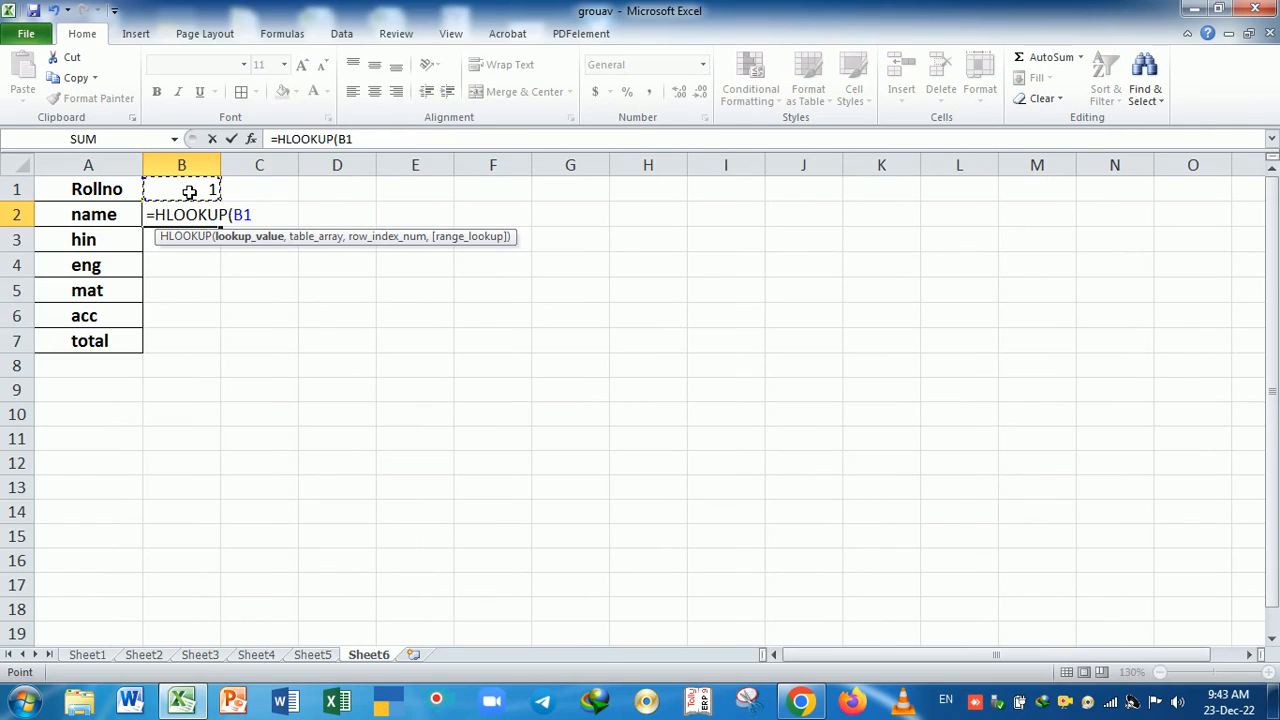
key("F4")
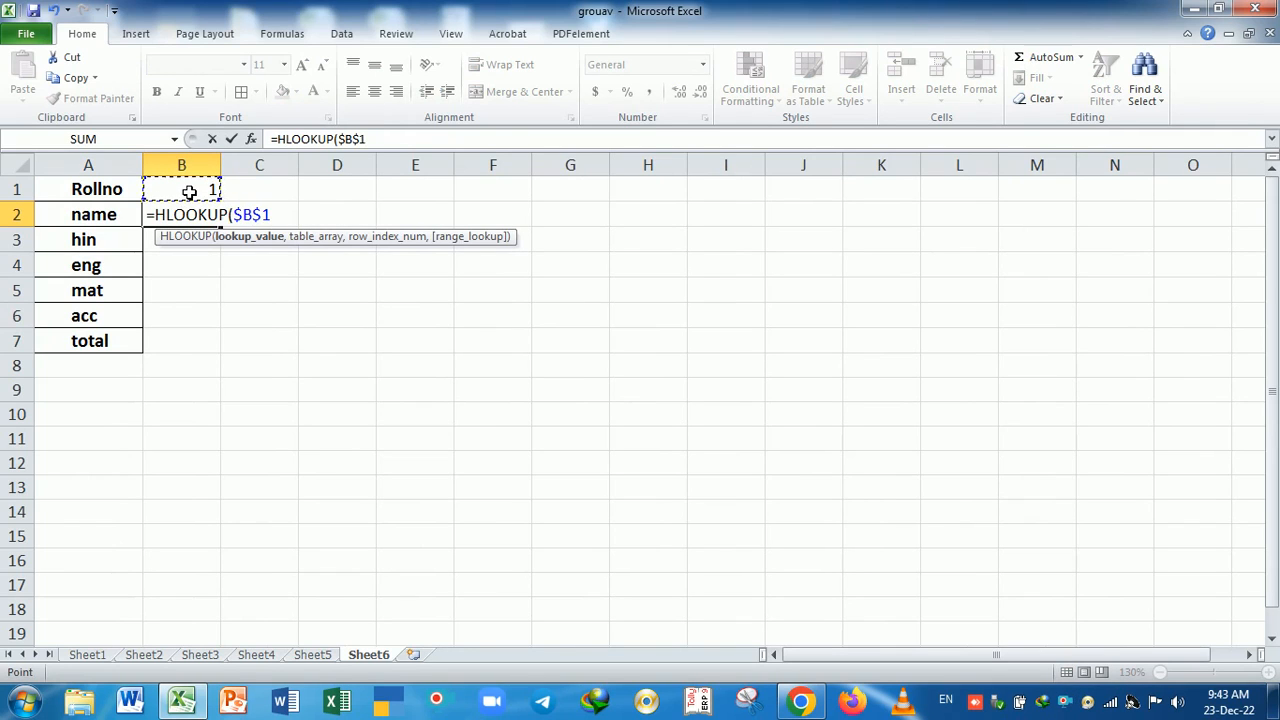
type(",")
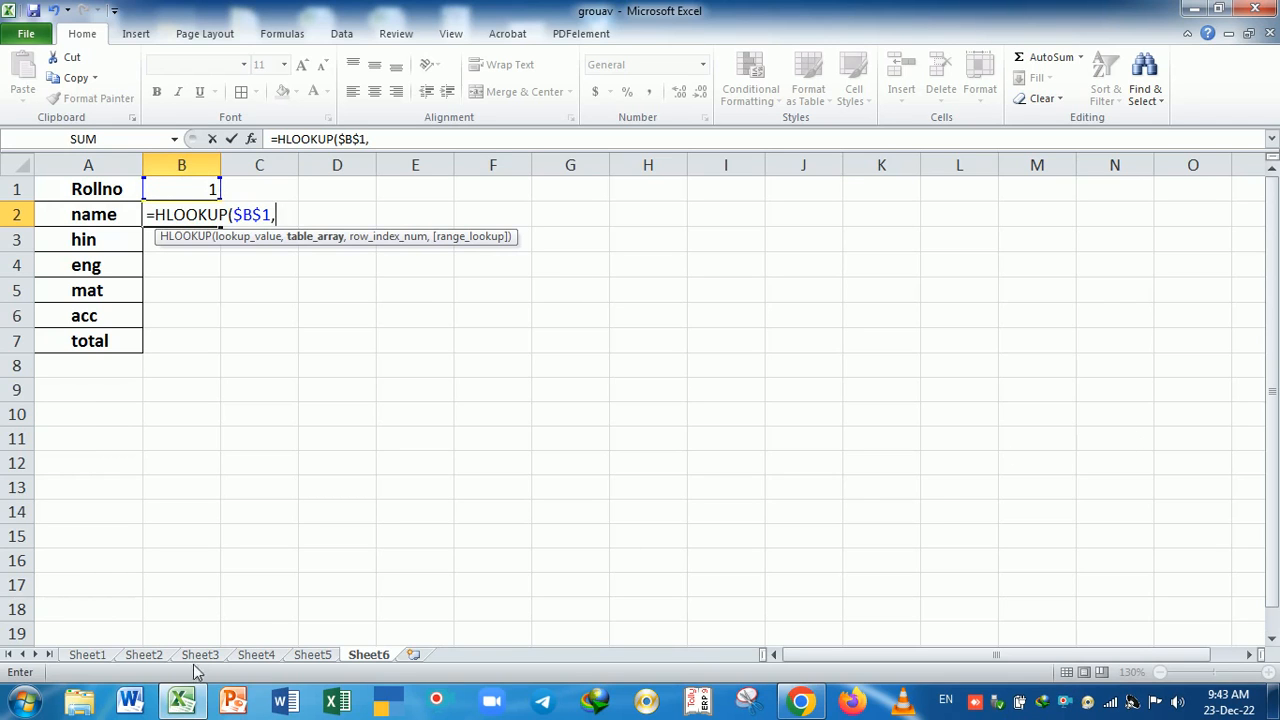
Set the HLOOKUP's table array to the first marks table, B2:N8 on Sheet5.
left_click(322, 656)
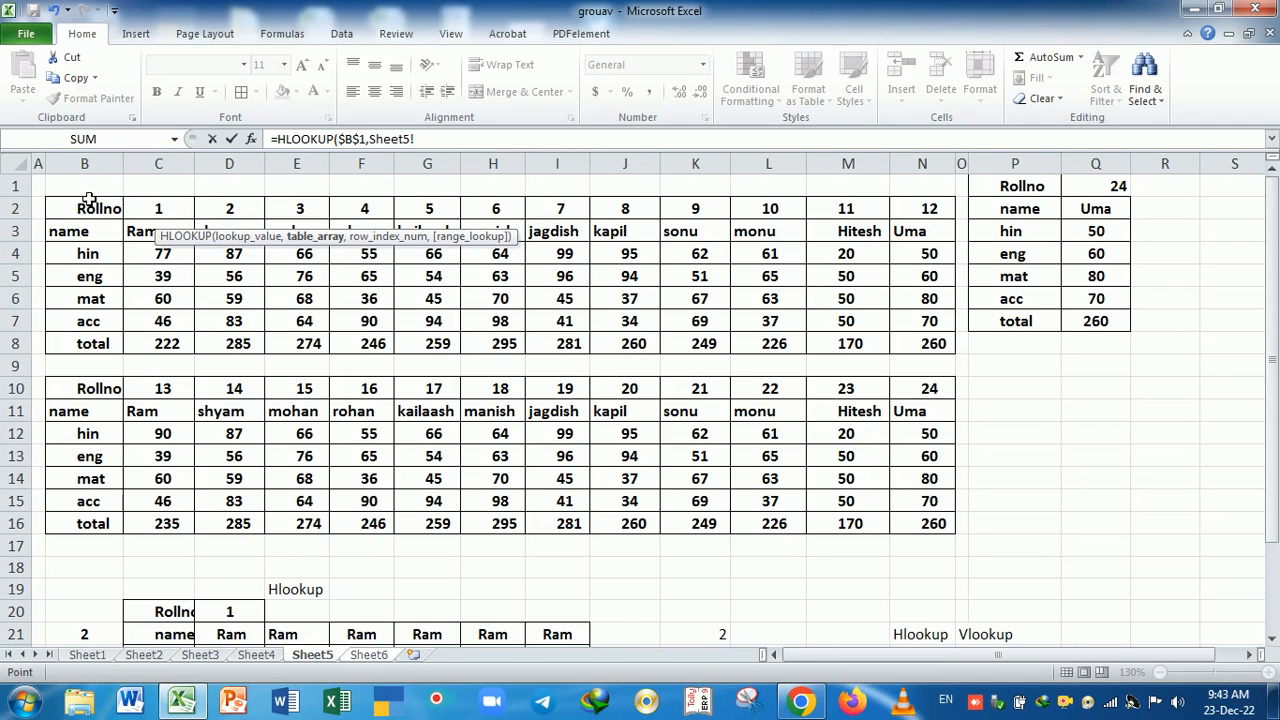
left_click_drag(88, 200, 938, 343)
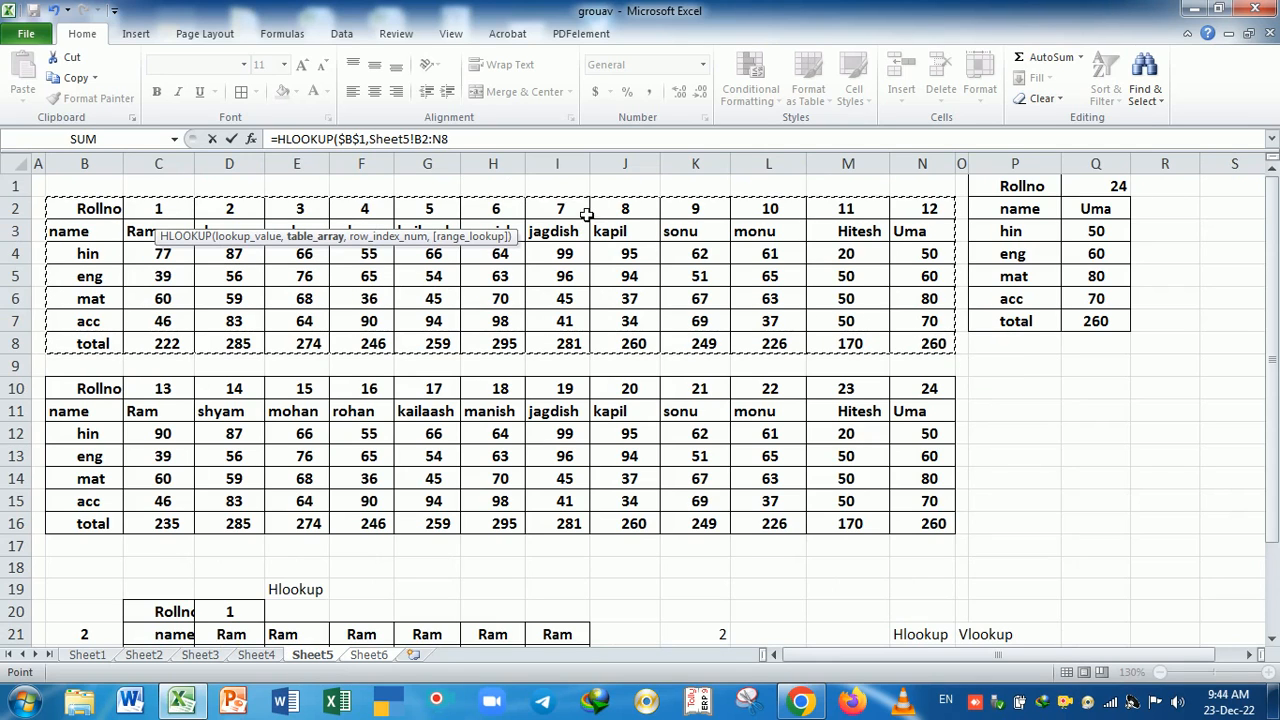
key("F2")
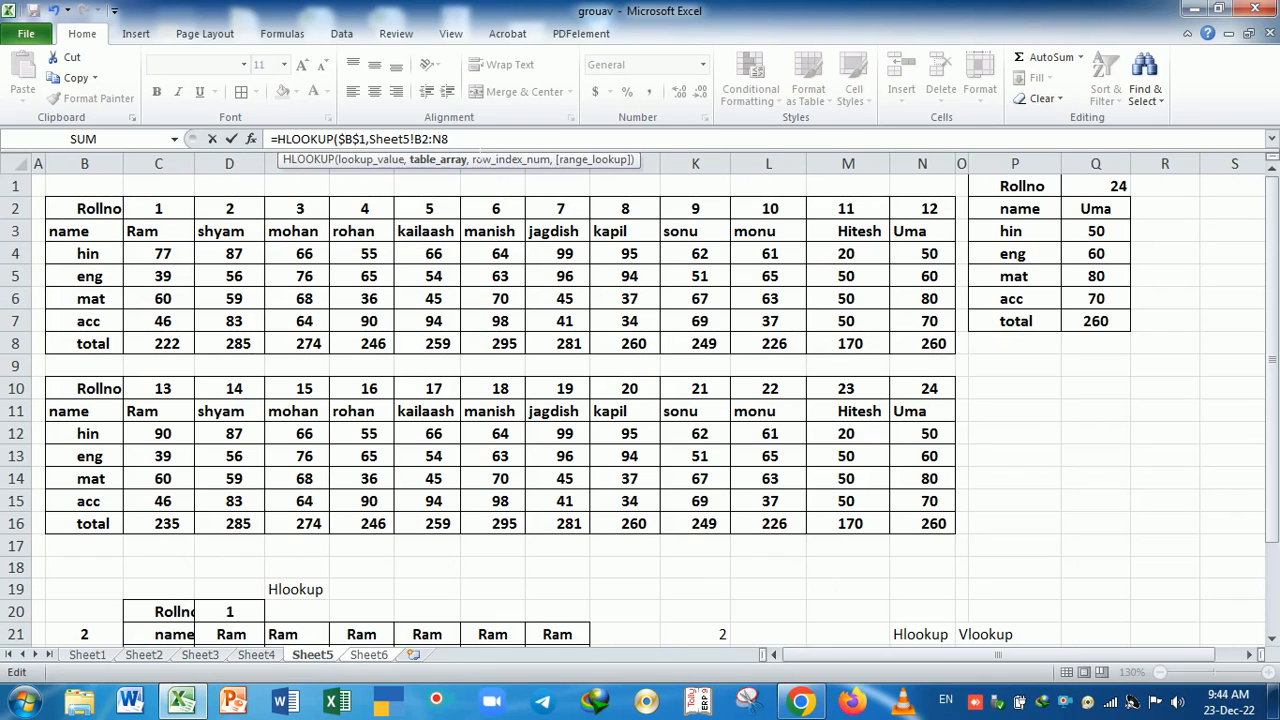
type(",")
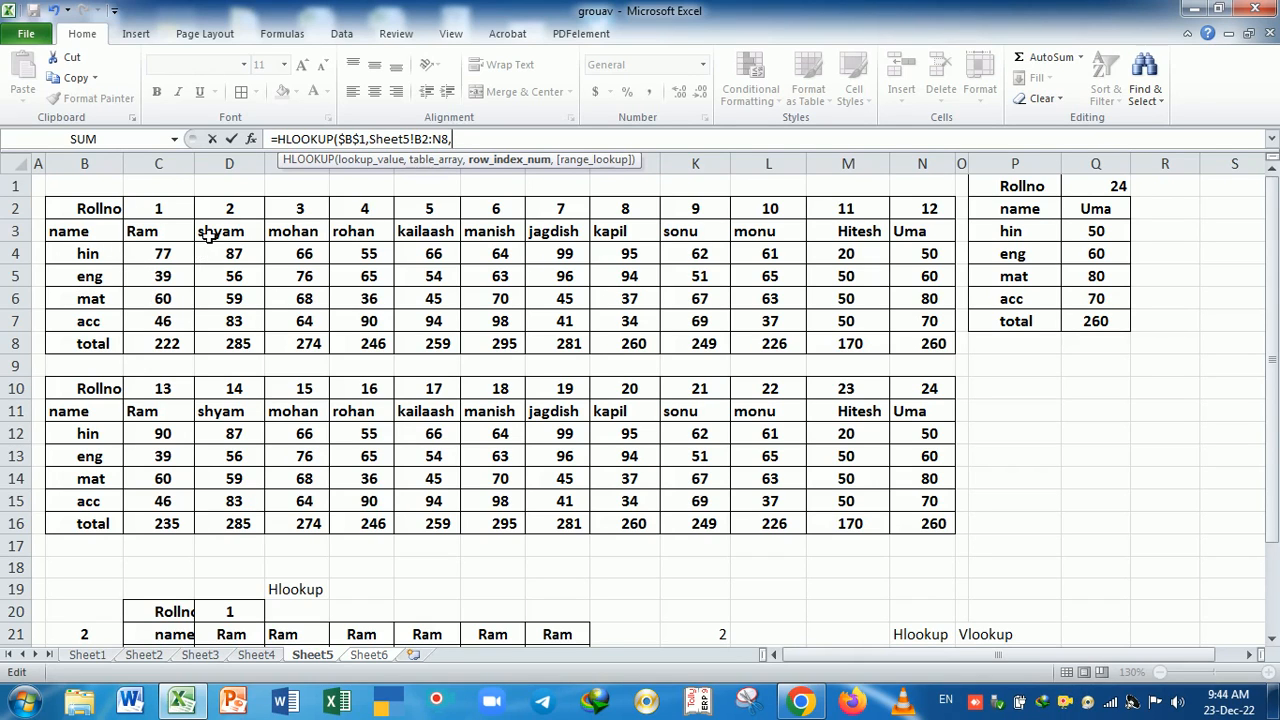
type(",")
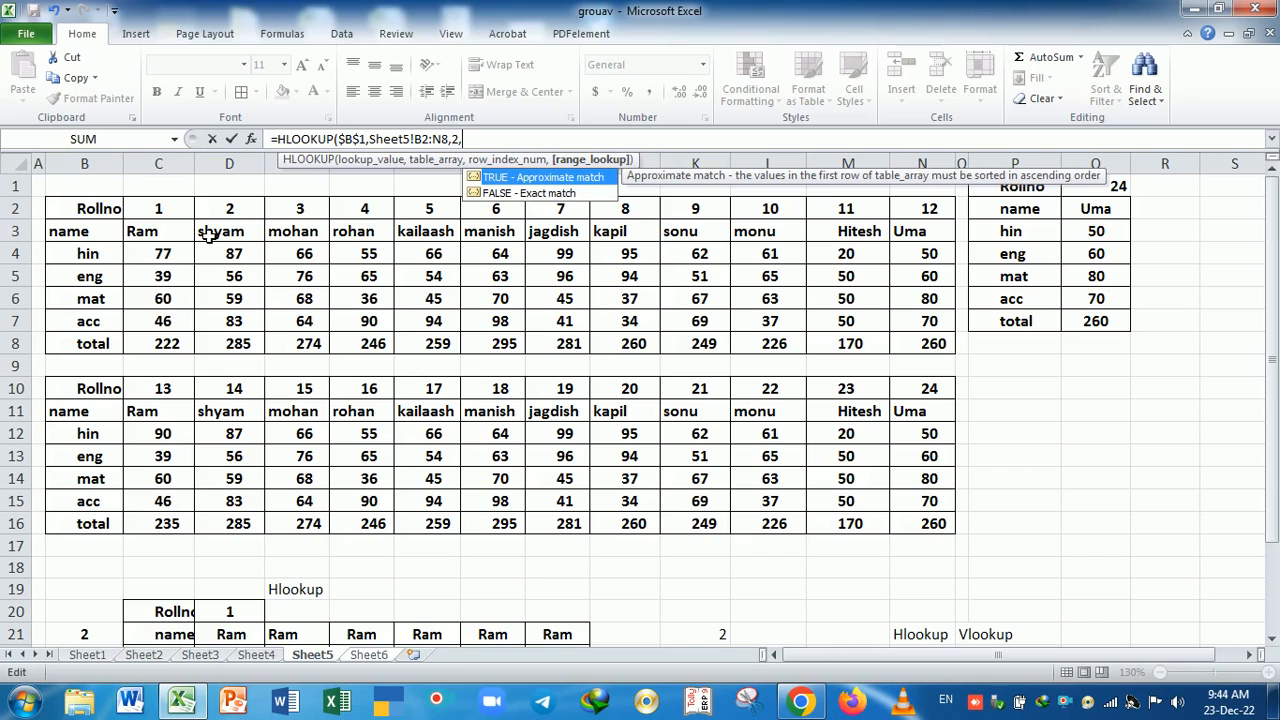
key("BackSpace")
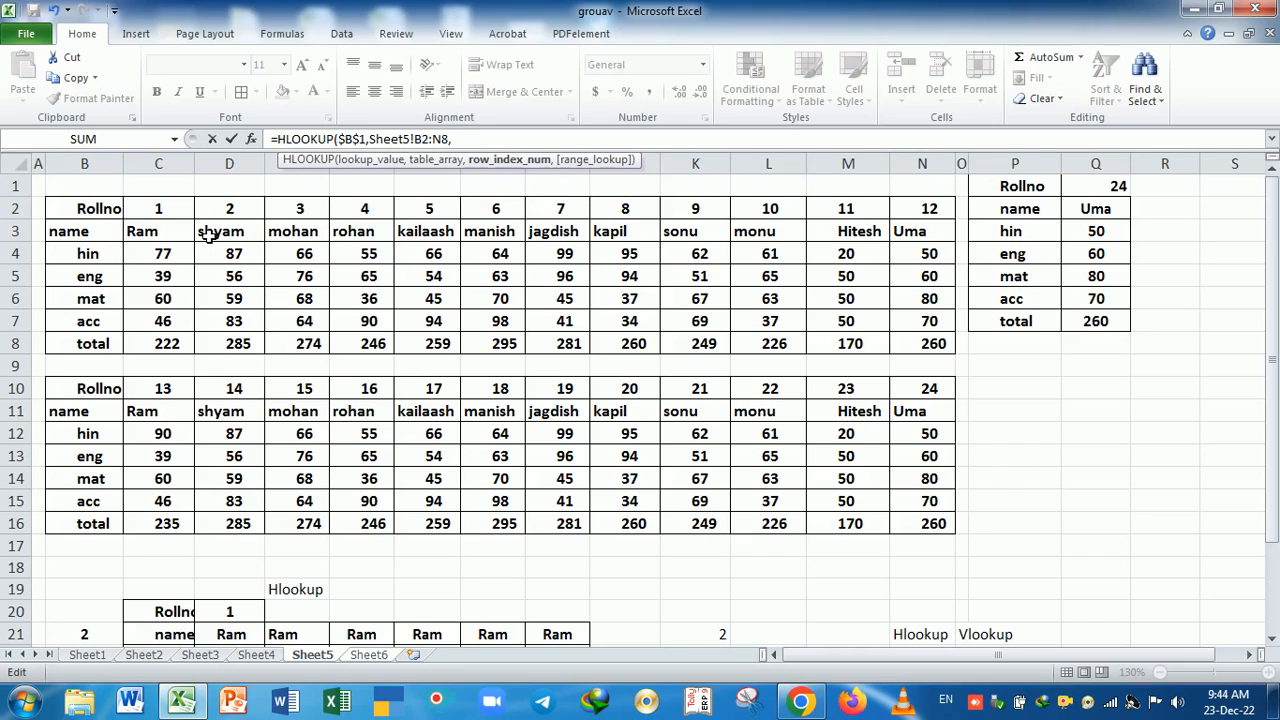
type(",")
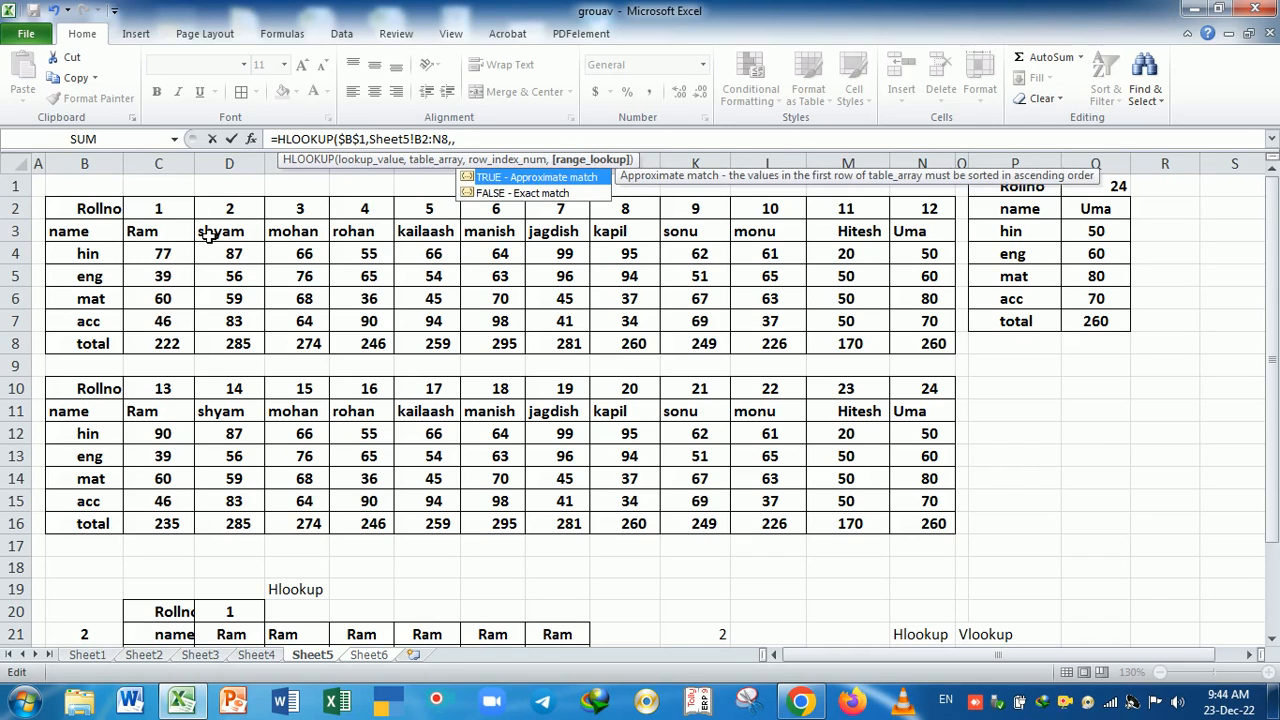
key("BackSpace")
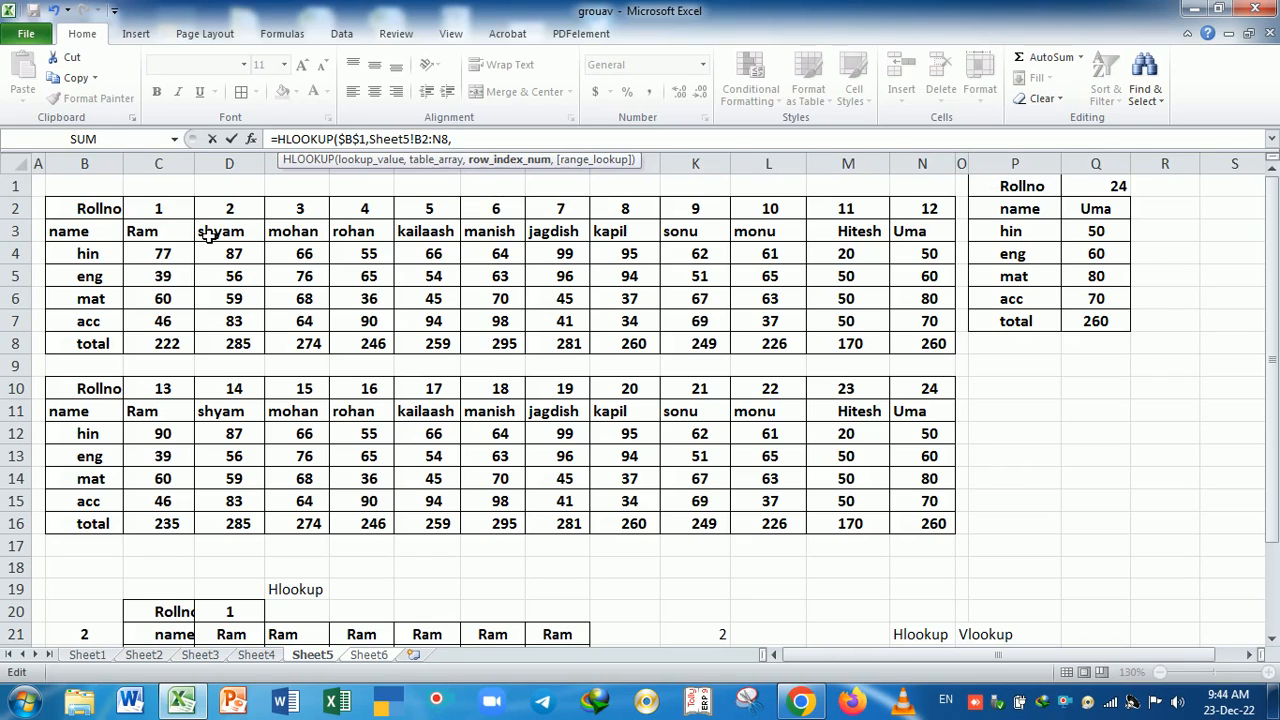
Add MATCH as the HLOOKUP's row index, using the name label in Sheet6!A2 as its lookup value.
type("mat")
key("Tab")
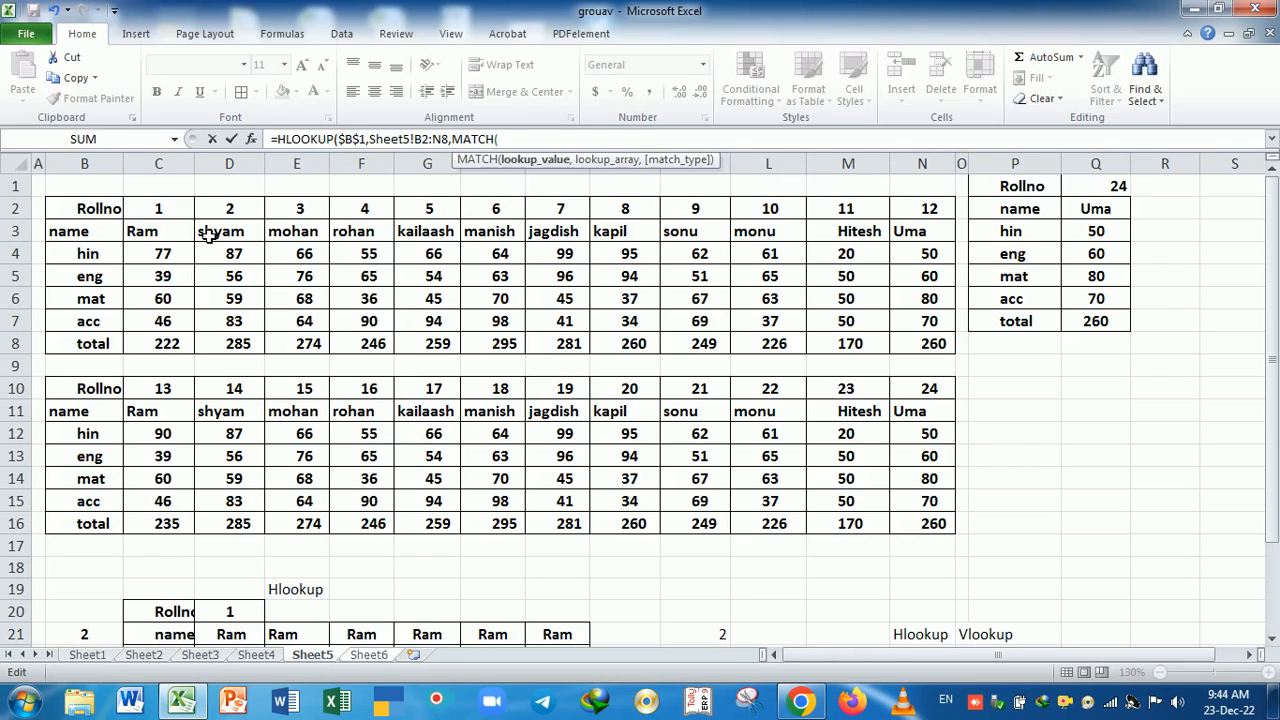
left_click(368, 655)
left_click(95, 217)
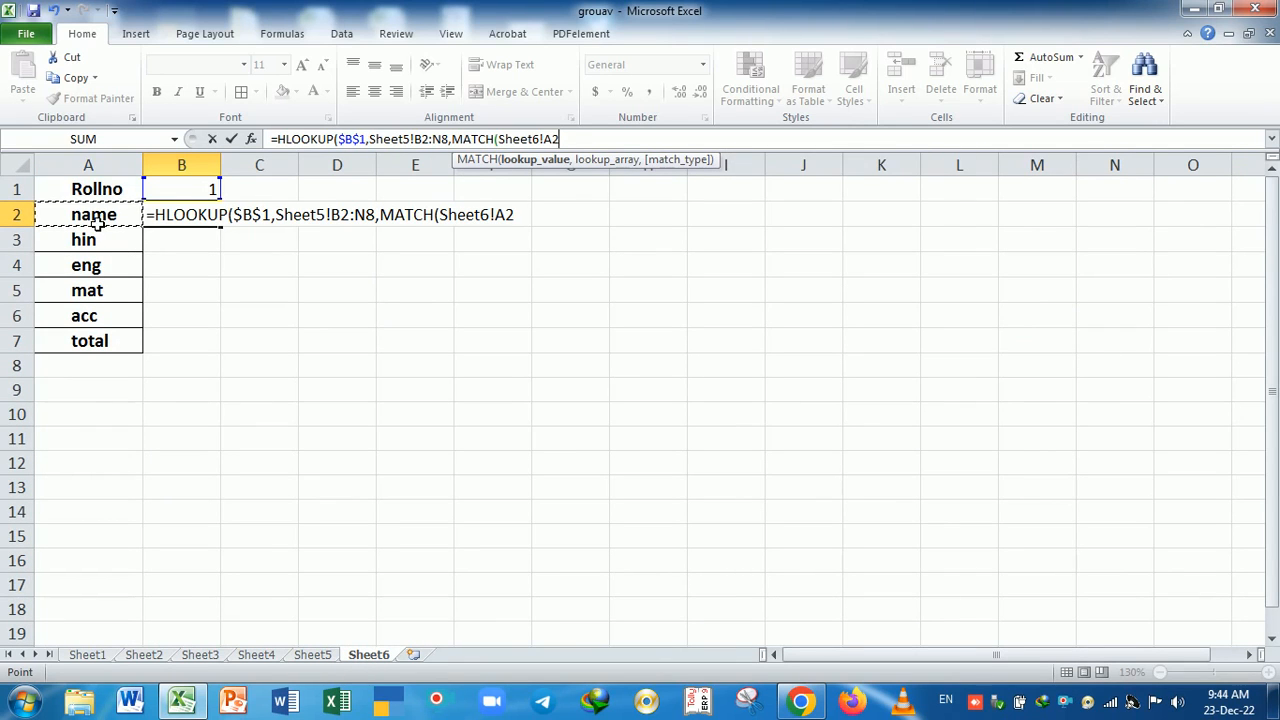
type(",")
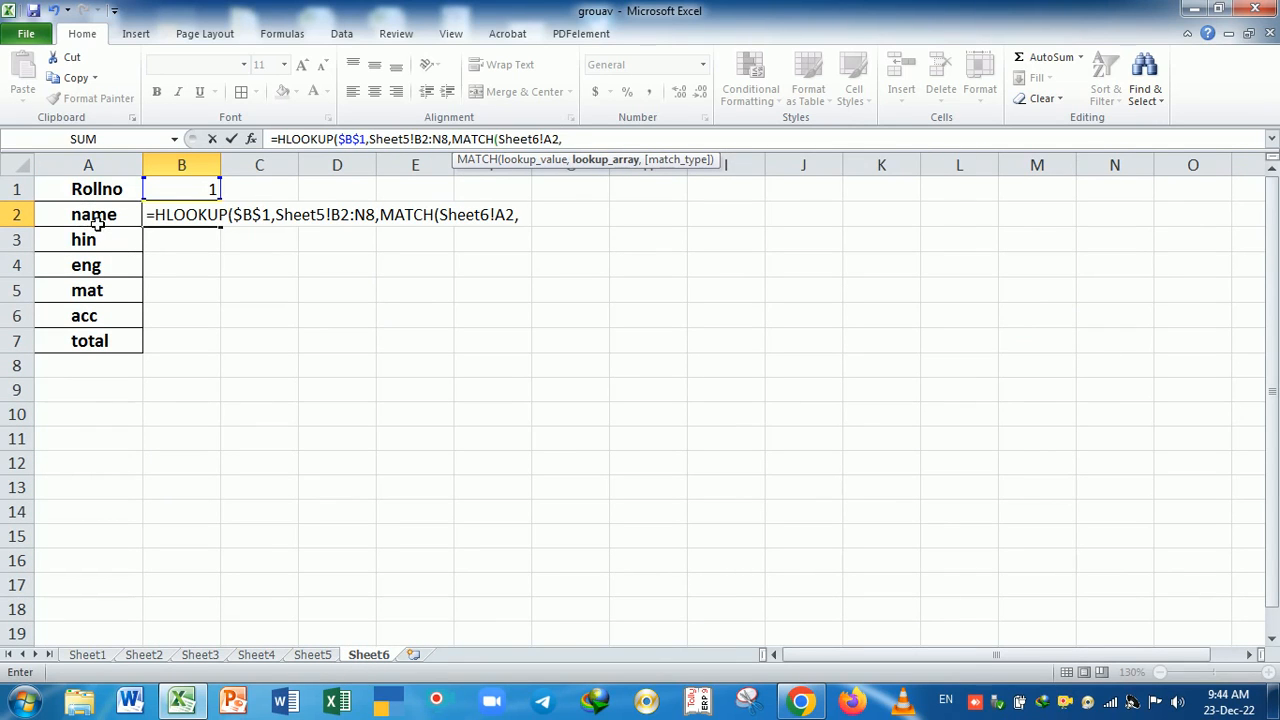
Set MATCH's lookup array to Sheet5!$B$2:$B$8 with match type 0, and finish the HLOOKUP with range lookup 0.
left_click(322, 657)
left_click_drag(88, 221, 105, 350)
key("F4")
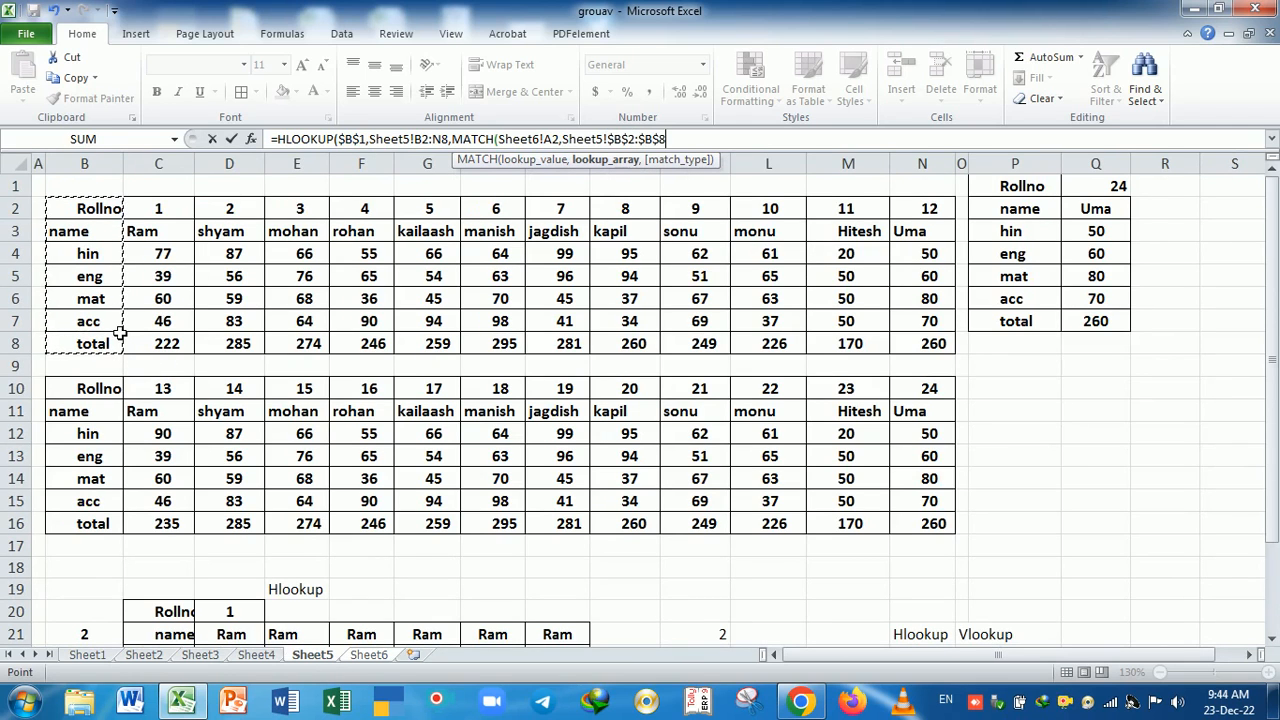
type(",0),")
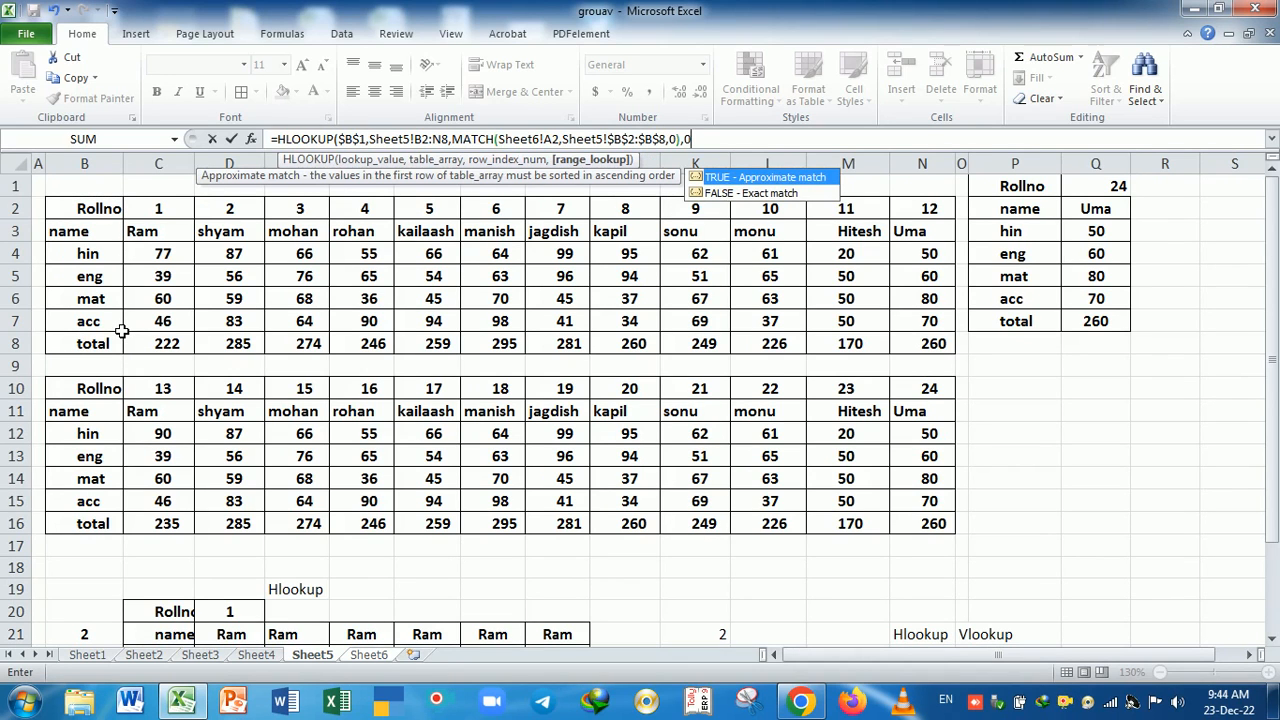
type("0")
key("Return")
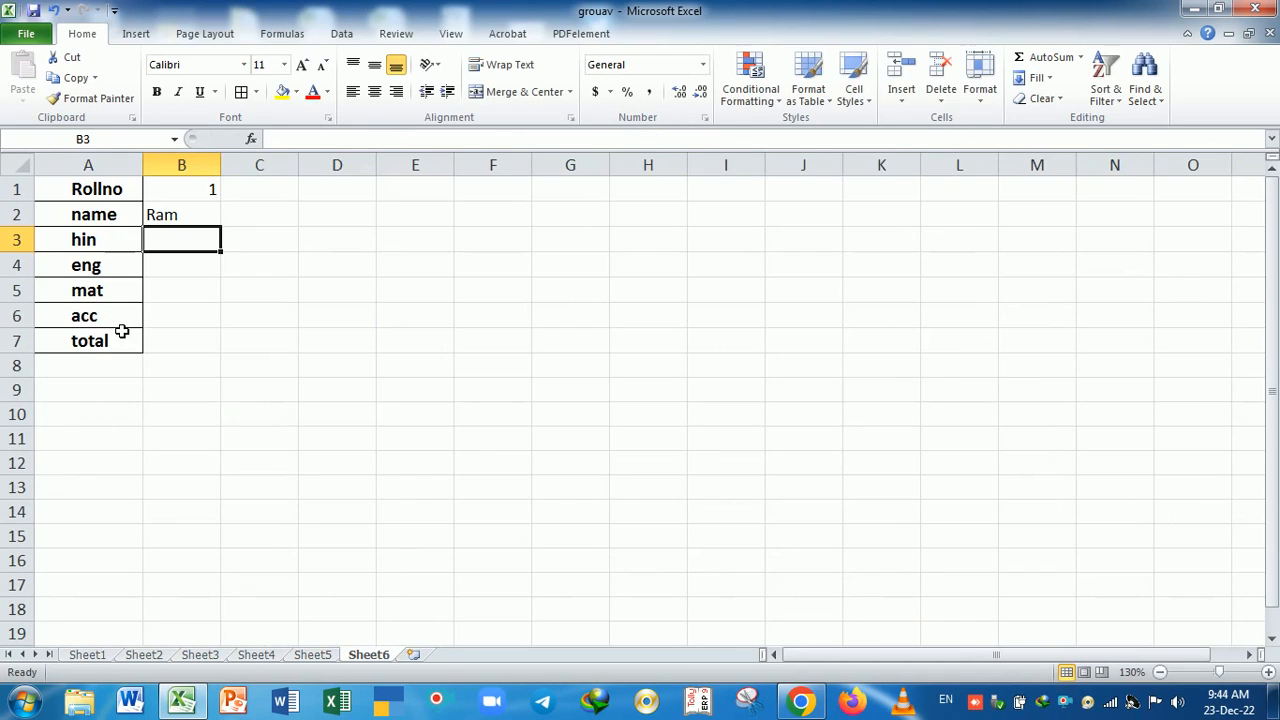
Try to fill the HLOOKUP formula from B2 down to B7.
left_click(178, 218)
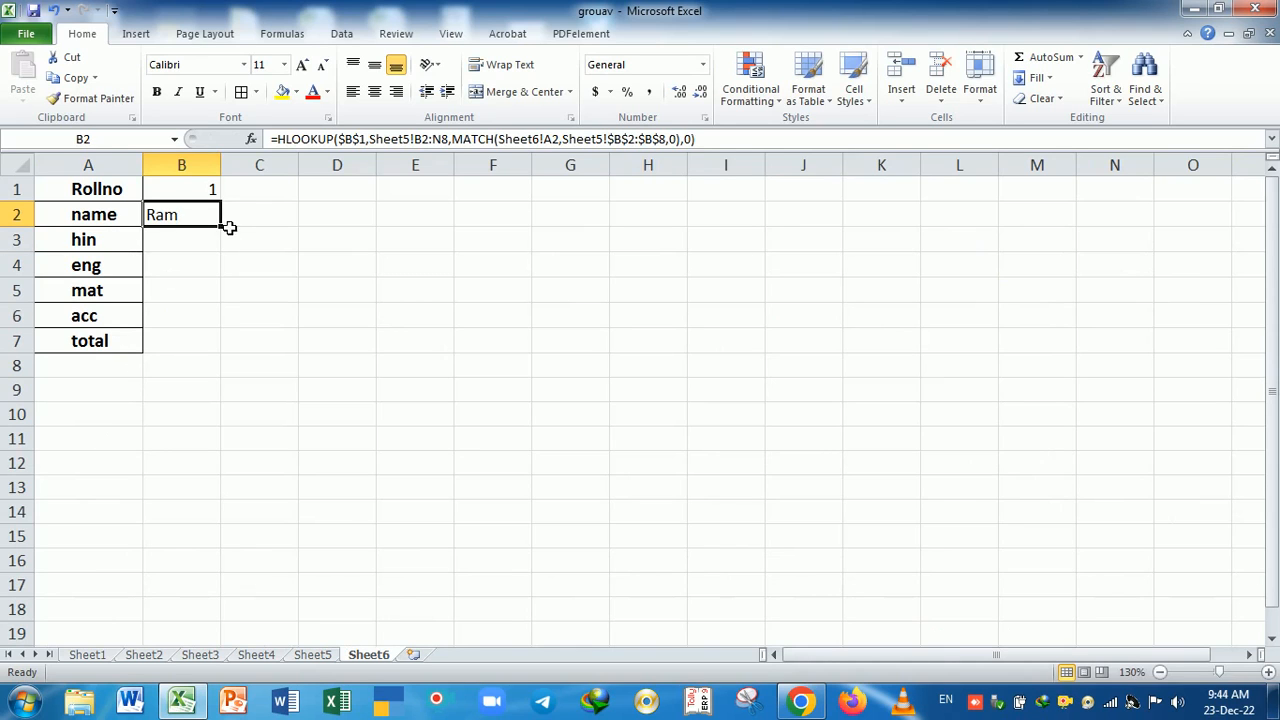
left_click_drag(229, 228, 222, 365)
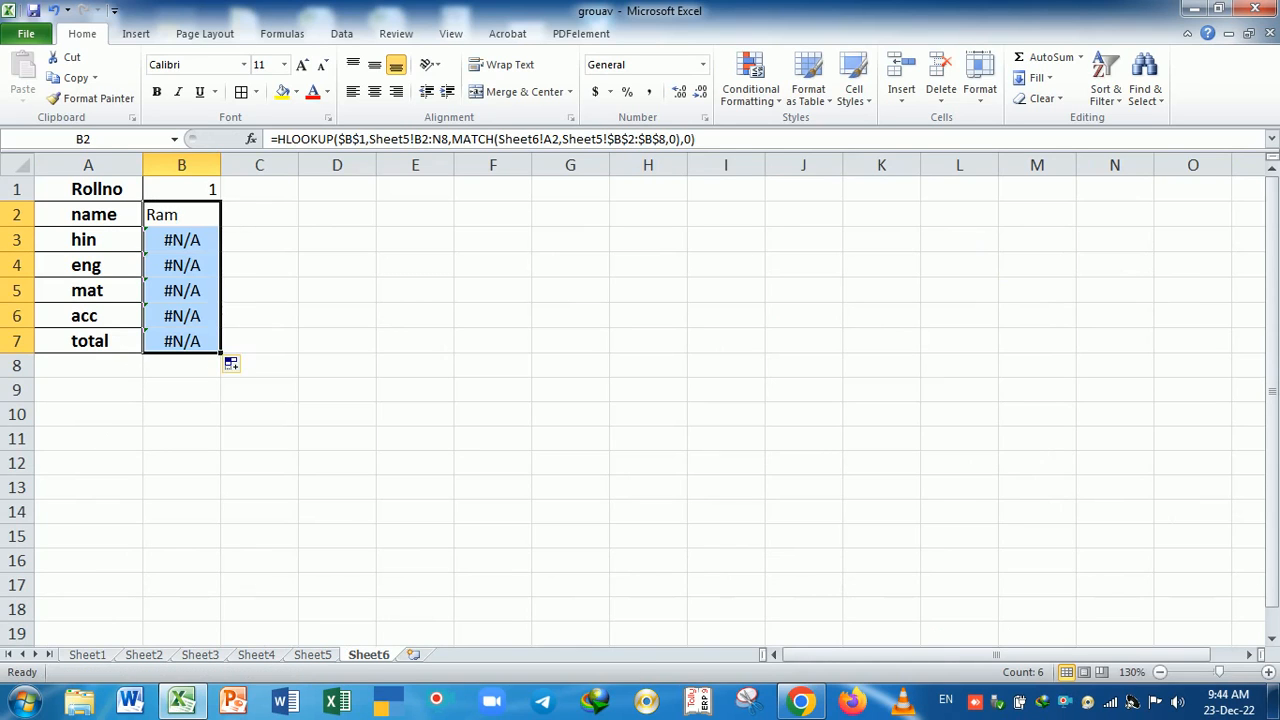
Lock the HLOOKUP's table array in B2 as $B$2:$N$8 and refill the formula down to B7.
double_click(203, 217)
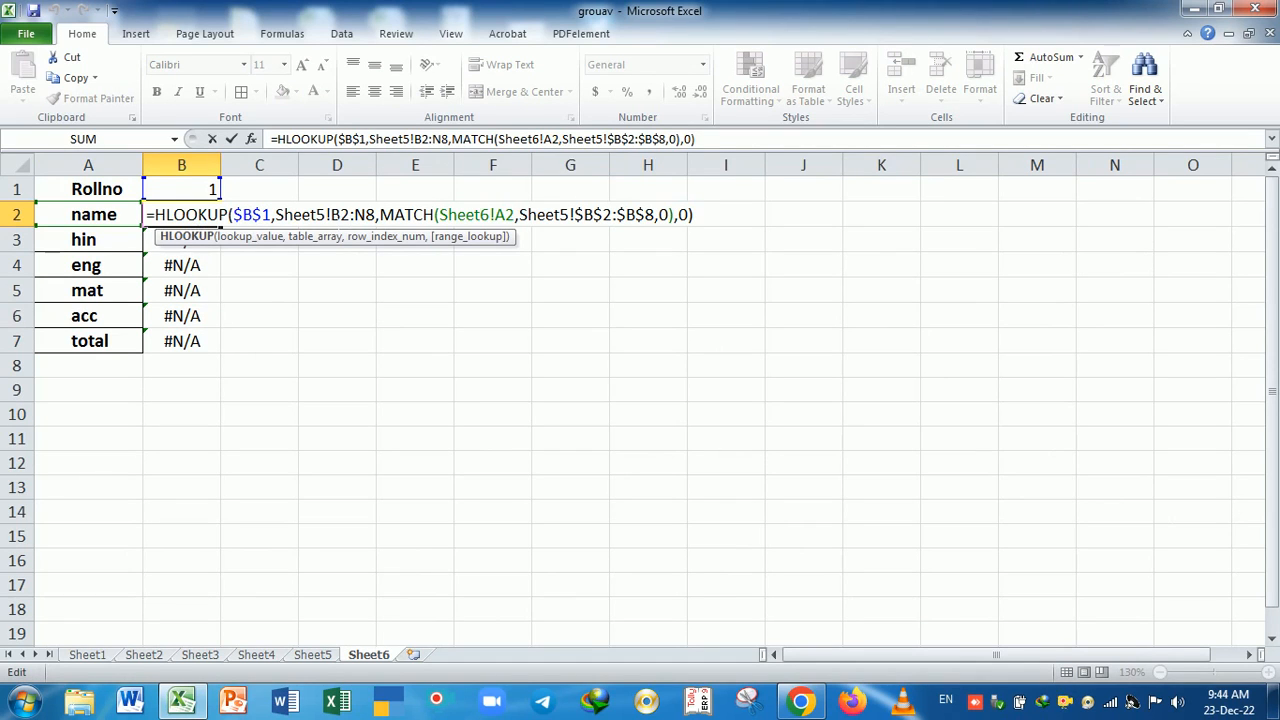
left_click_drag(331, 214, 365, 214)
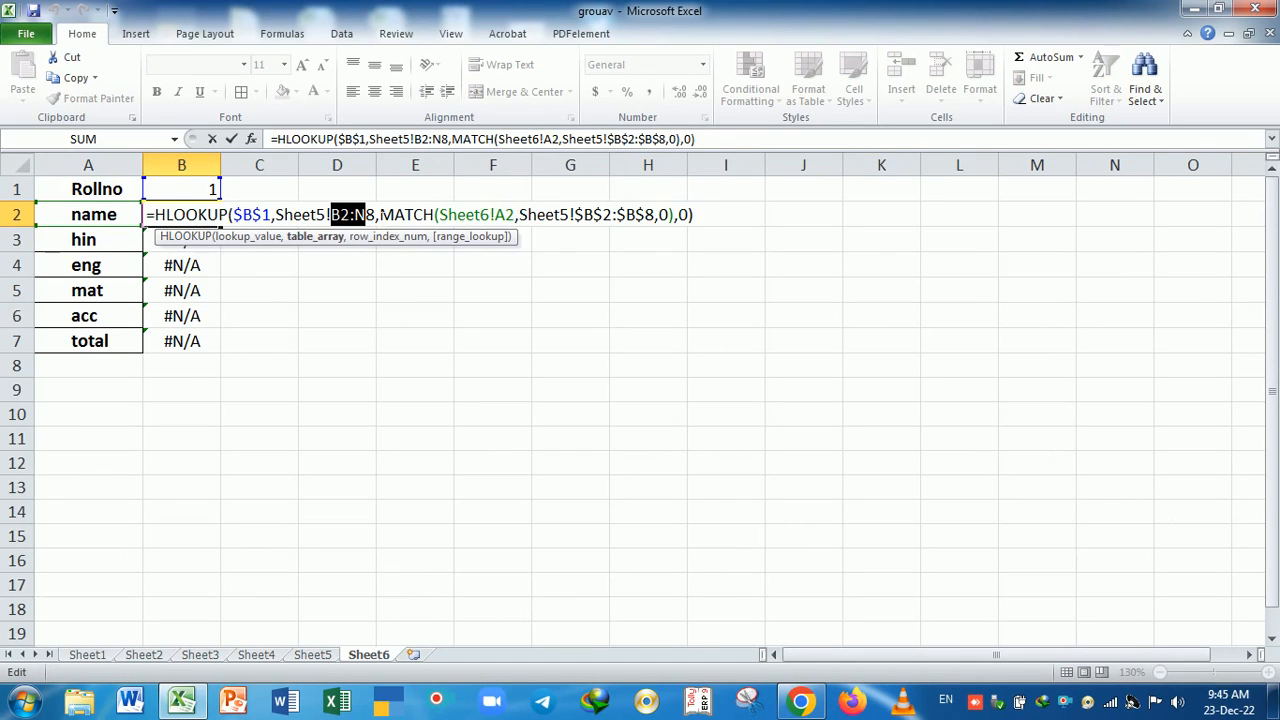
key("F4")
key("Return")
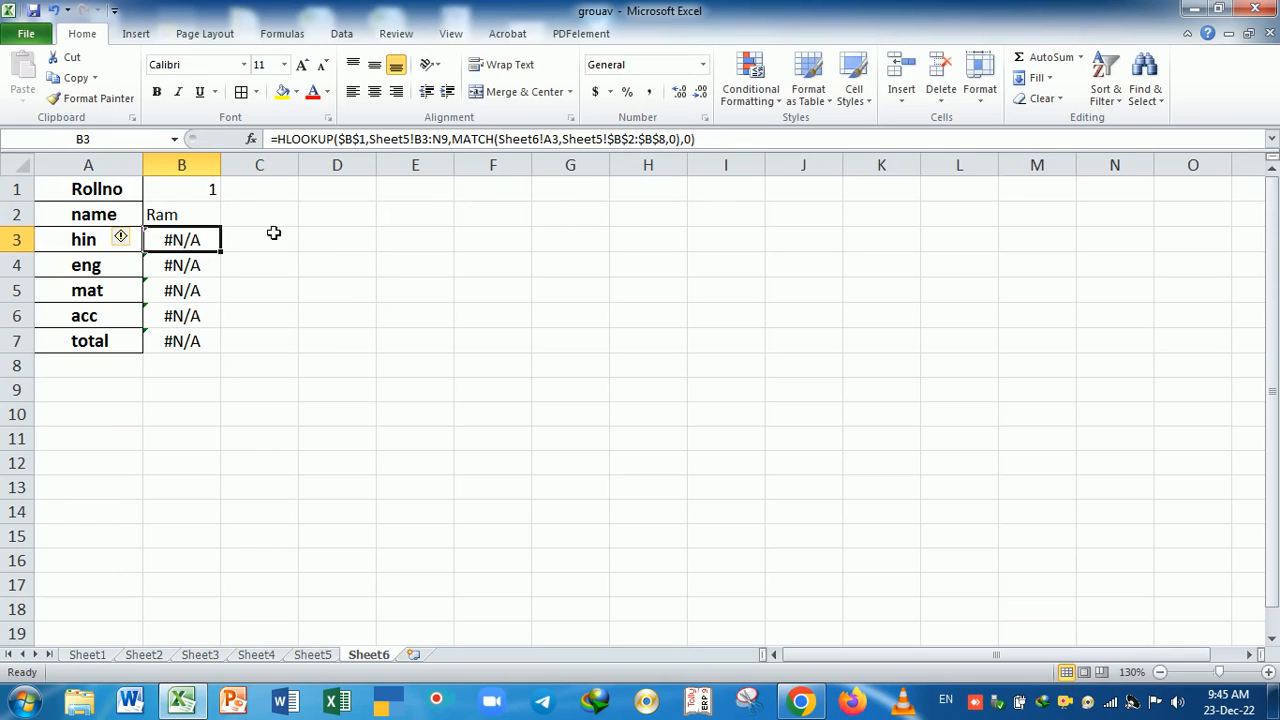
left_click(190, 216)
left_click_drag(230, 235, 216, 350)
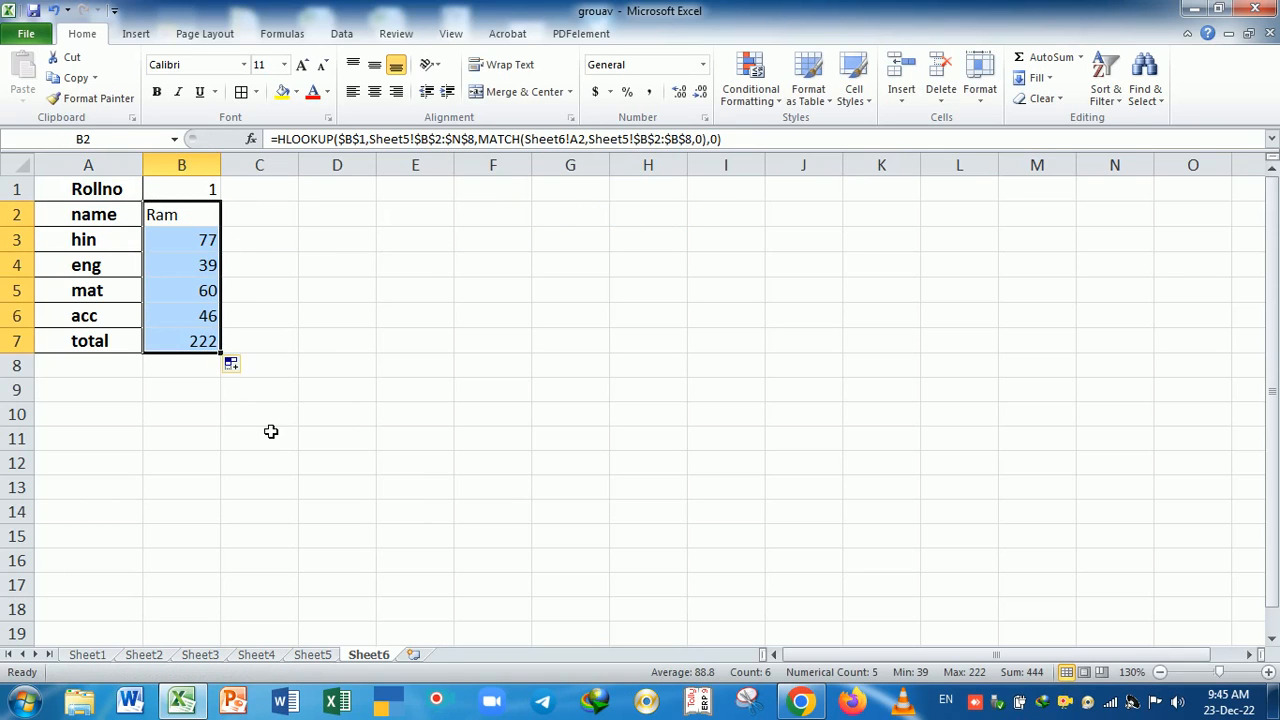
Change the roll number in B1 to 10 to test the lookup.
left_click(184, 195)
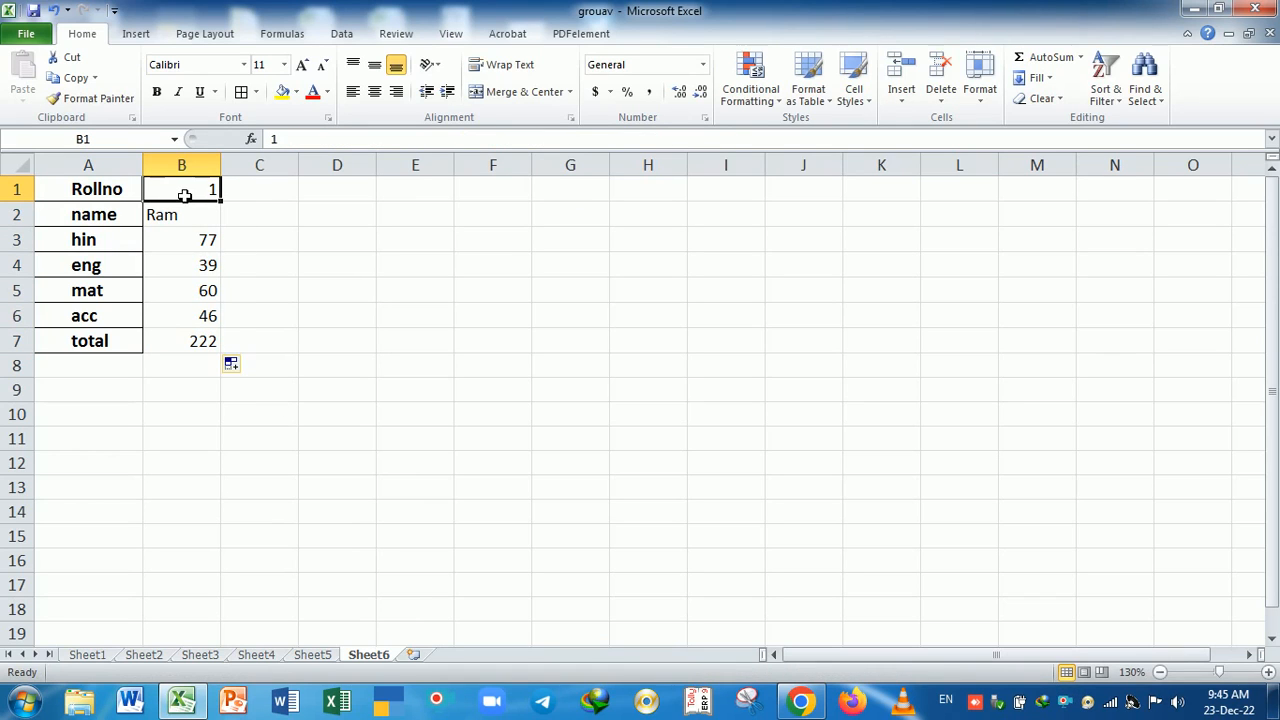
type("10")
key("Return")
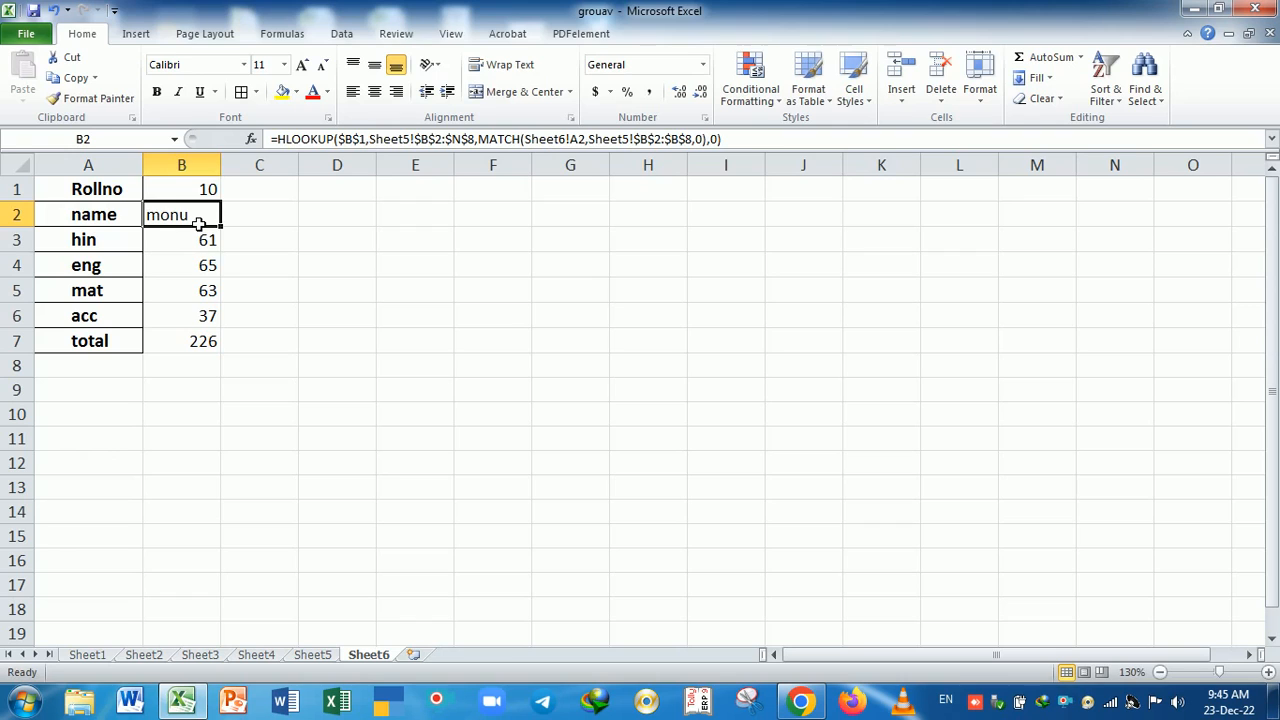
Review the HLOOKUP table array and the MATCH arguments in the B2 formula without changing them.
double_click(199, 223)
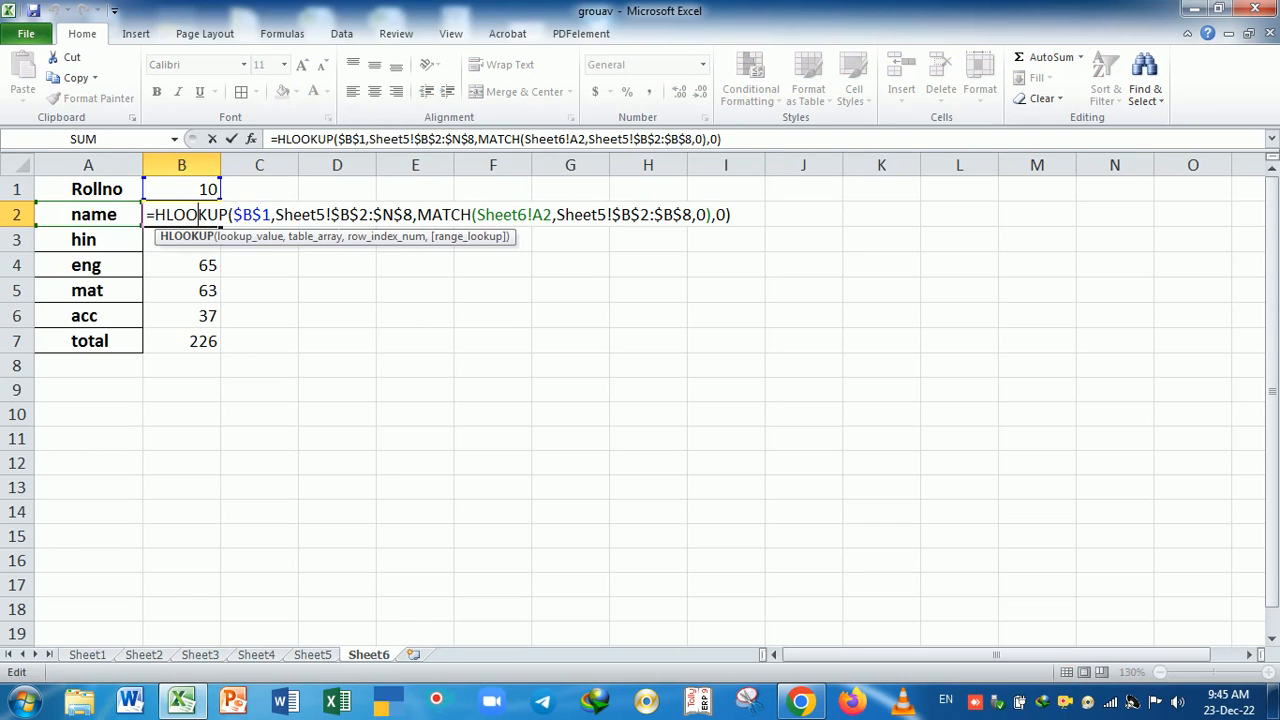
left_click(330, 214)
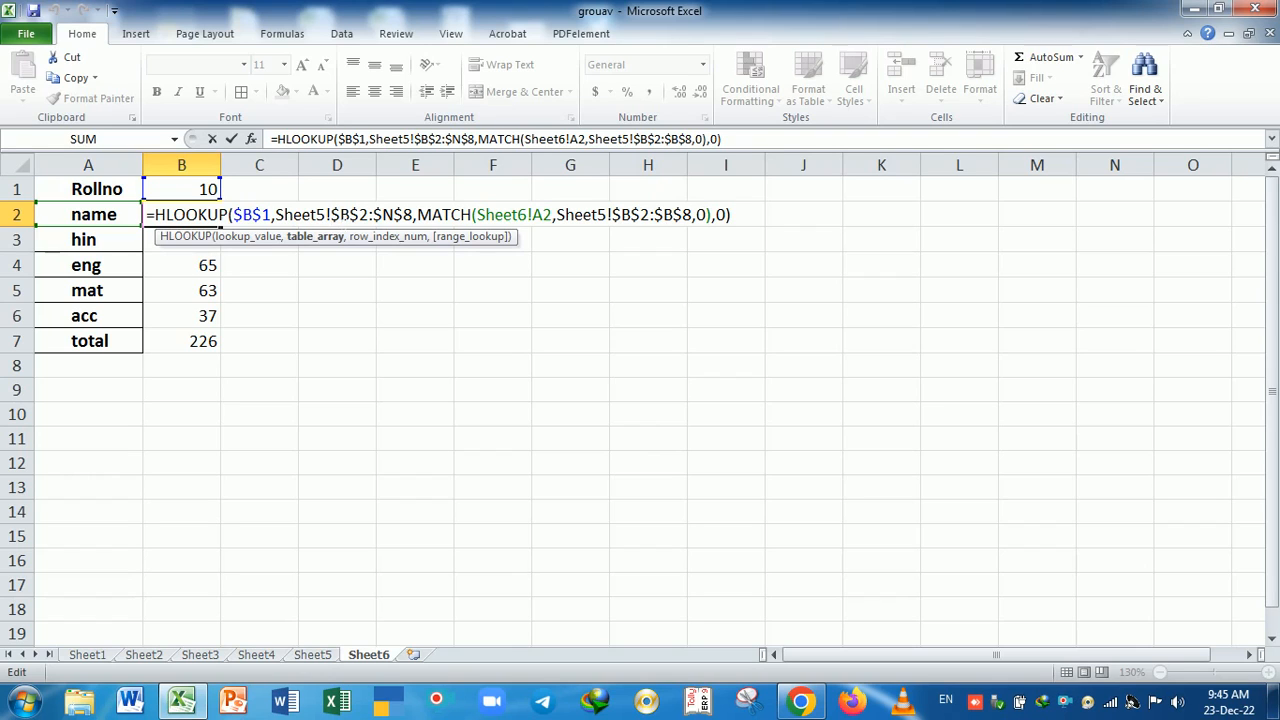
left_click(532, 215)
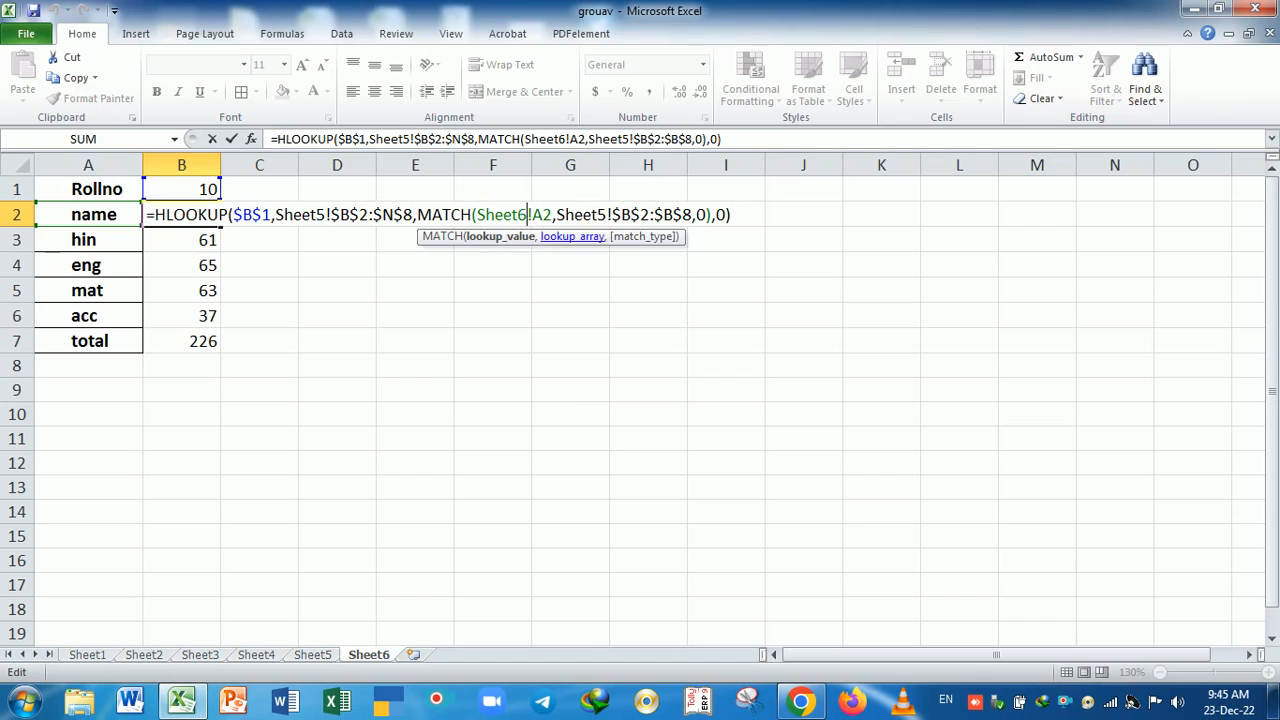
left_click(612, 215)
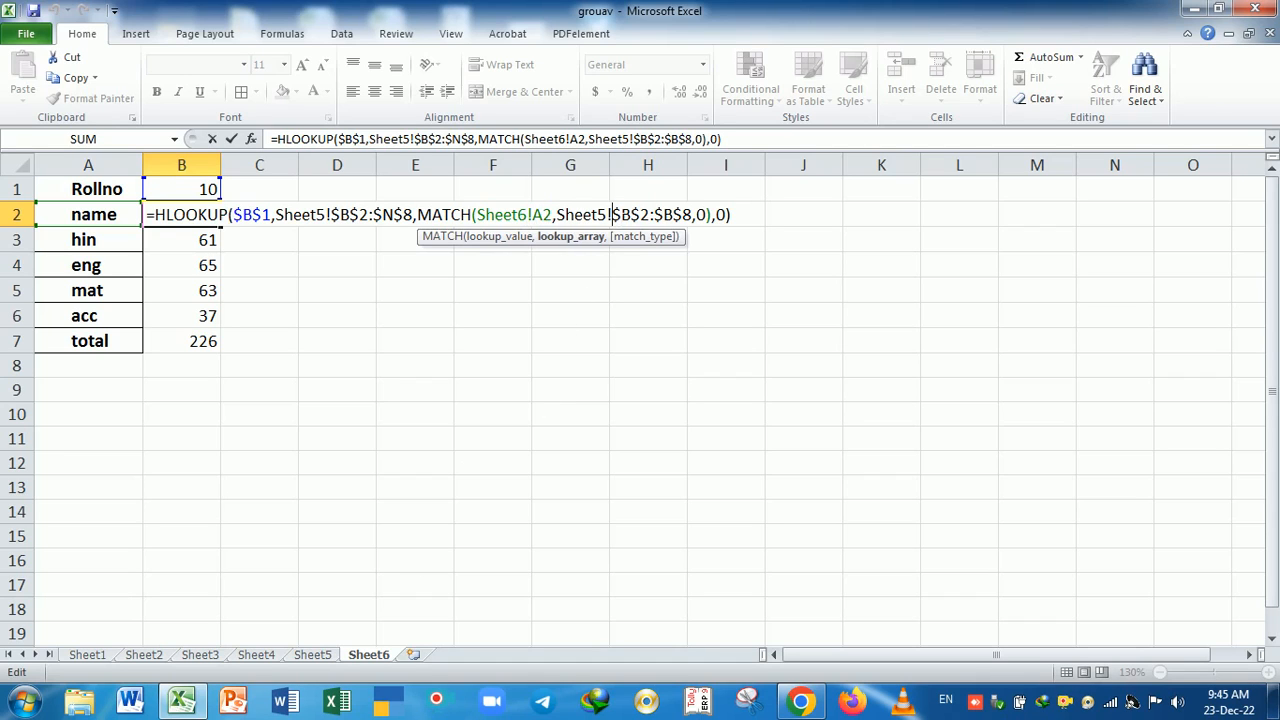
key("Return")
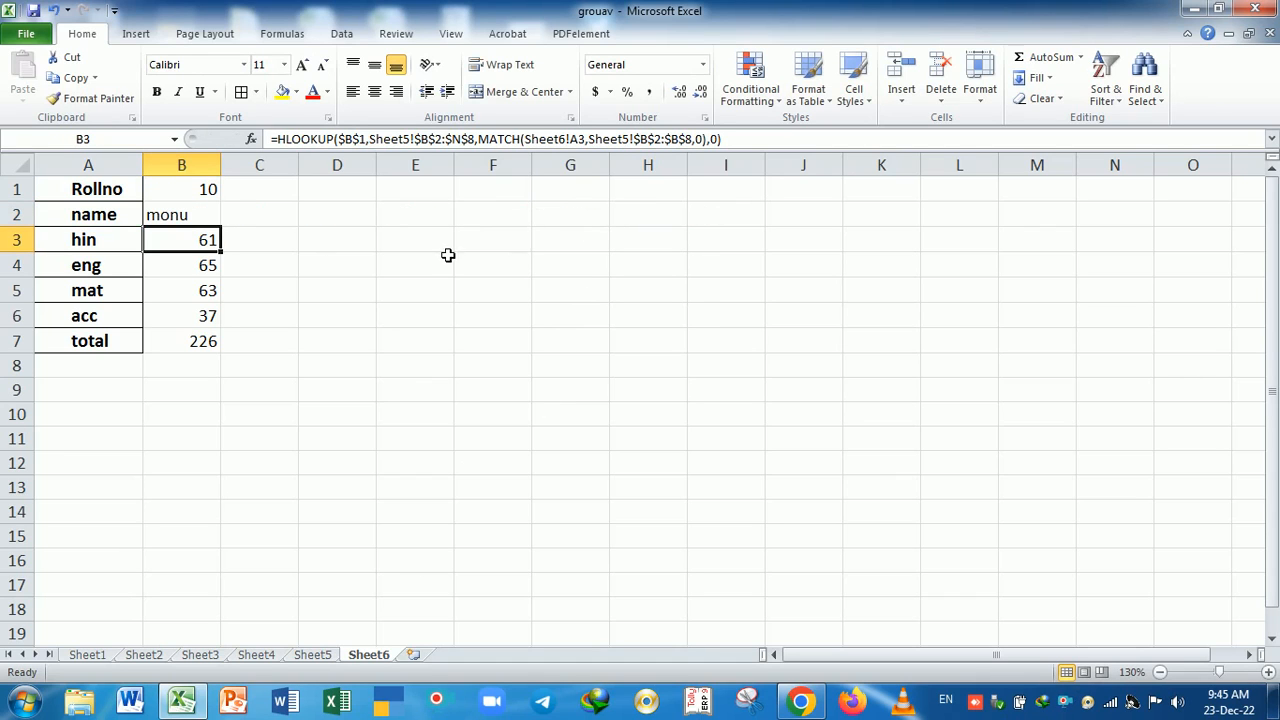
Format the results in B2:B7 as bold and centred with borders around the cells.
left_click(187, 218)
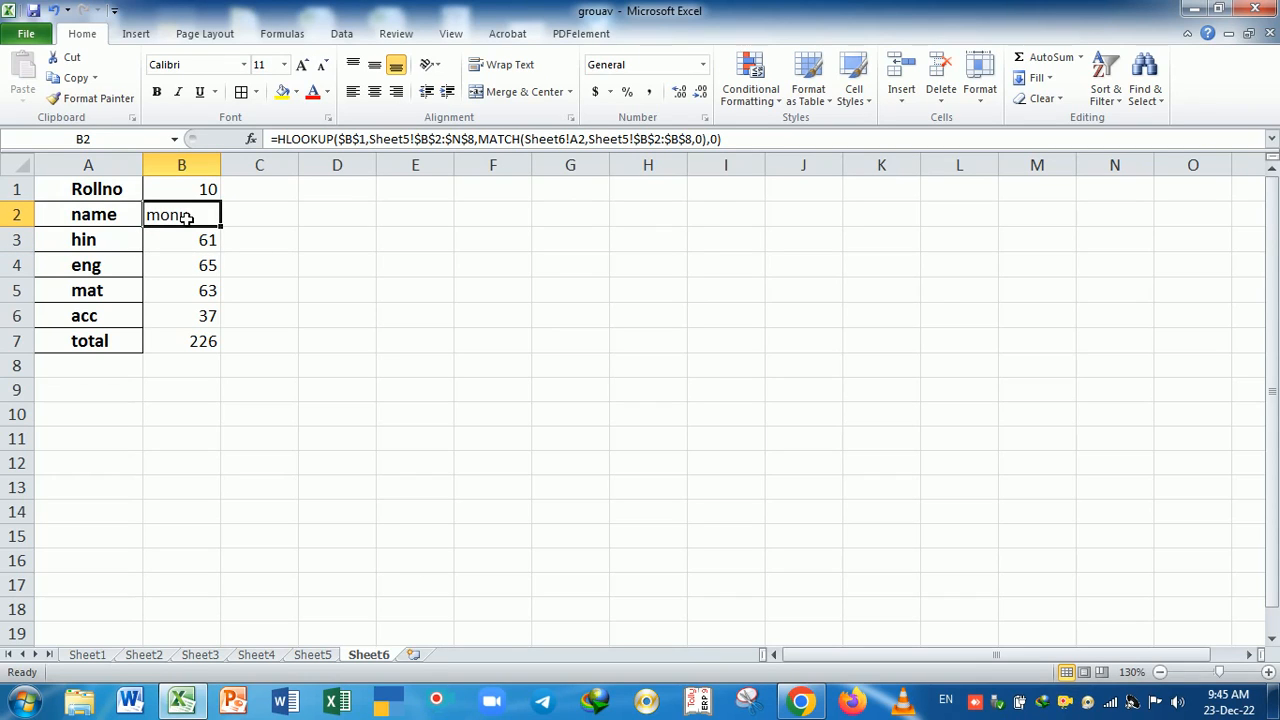
left_click_drag(222, 229, 216, 352)
left_click(156, 91)
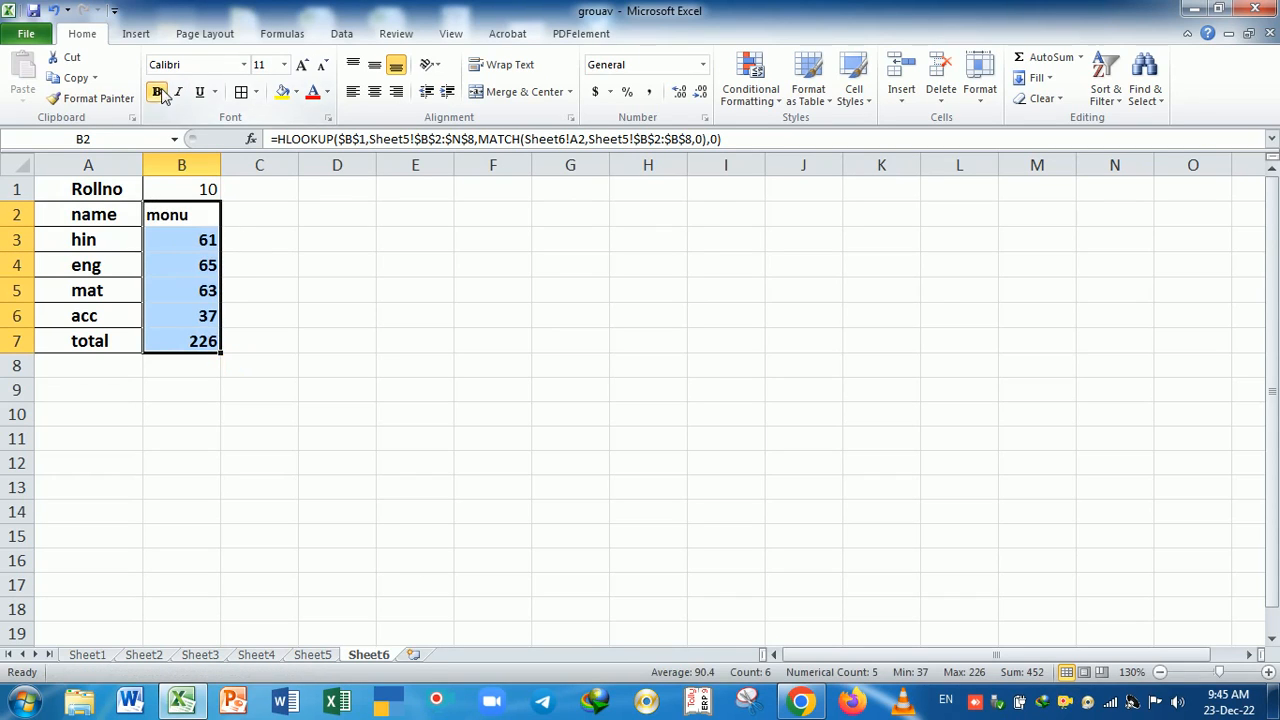
left_click(240, 92)
left_click(374, 91)
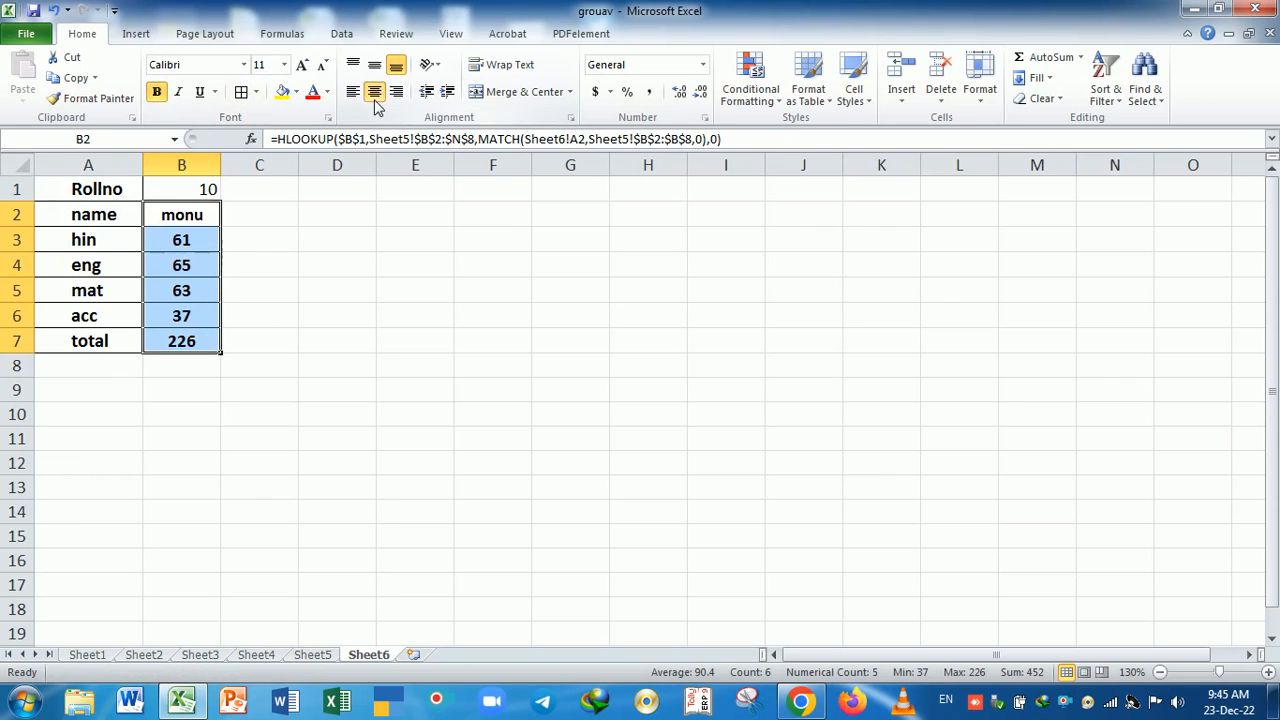
left_click(357, 317)
Try roll number 20 in B1, and set it back to 10.
left_click(200, 189)
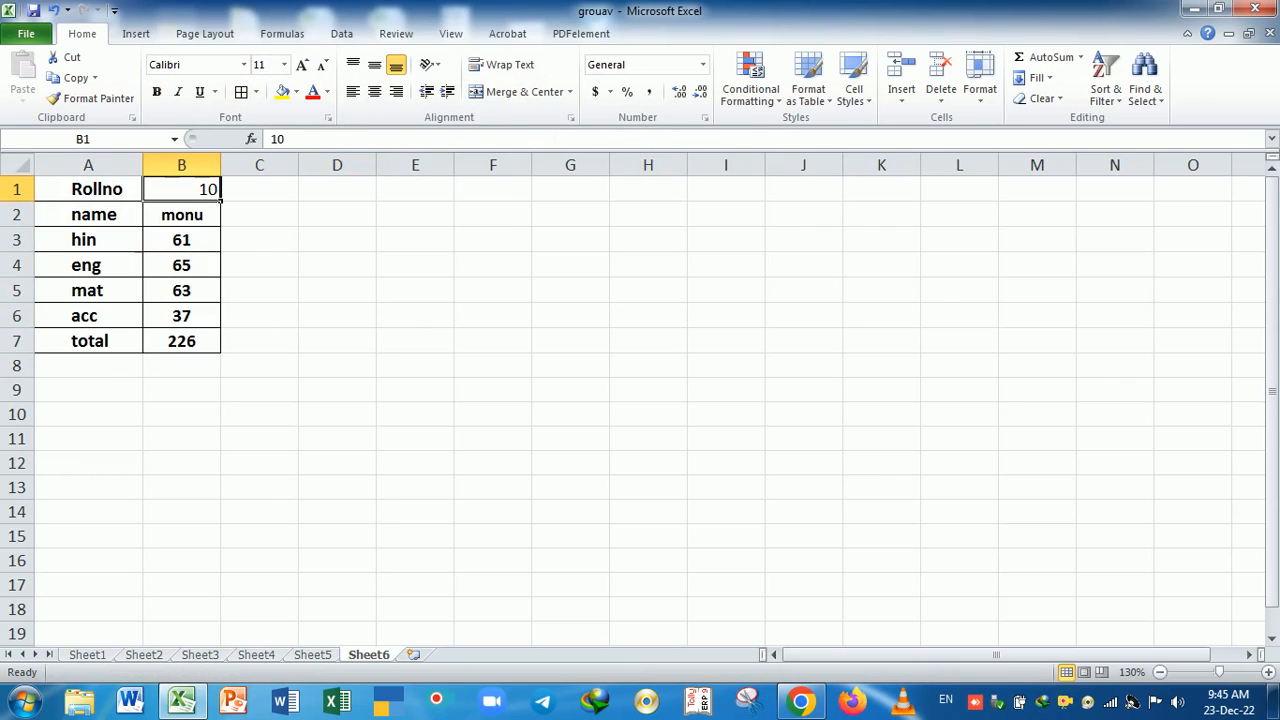
type("20")
key("Return")
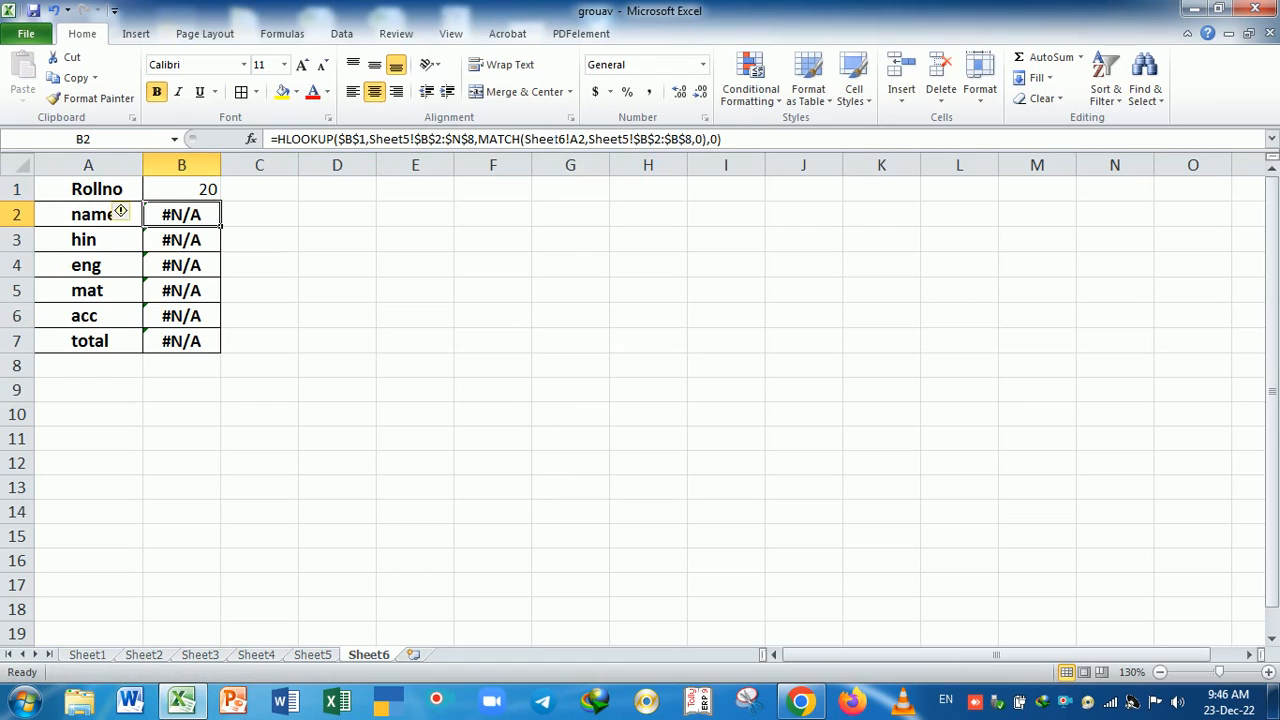
key("Up")
type("10")
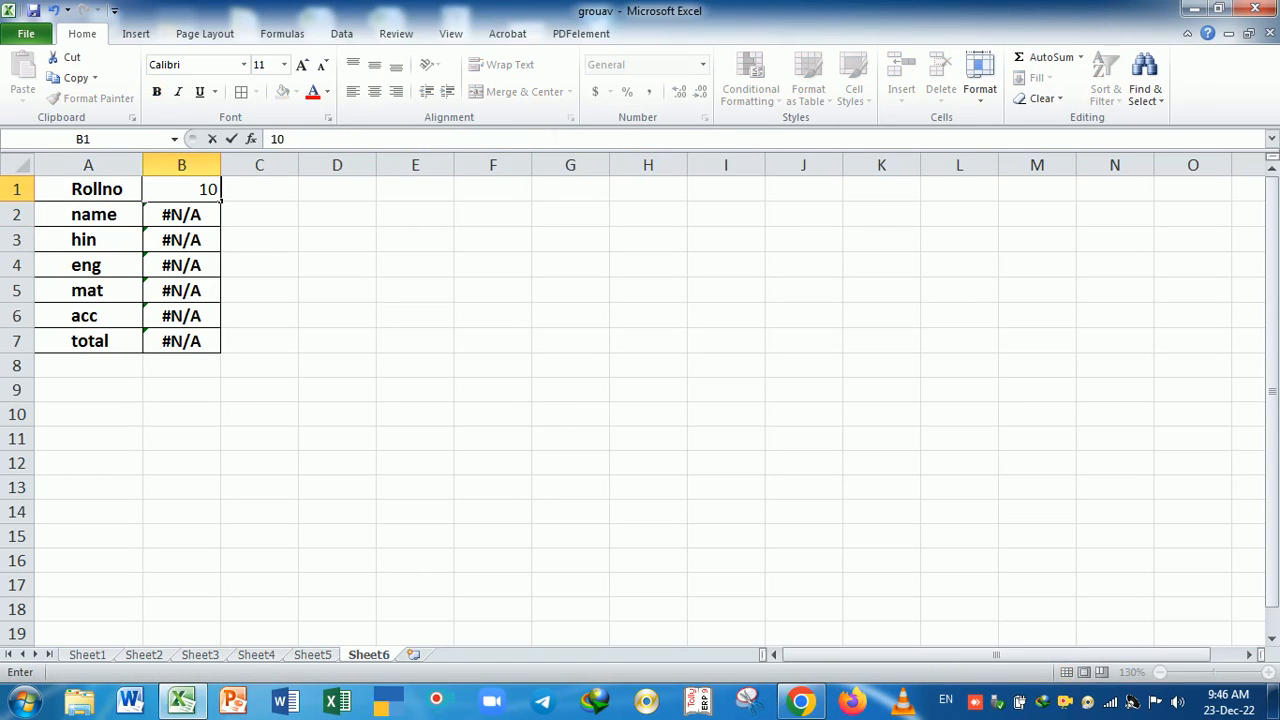
key("Return")
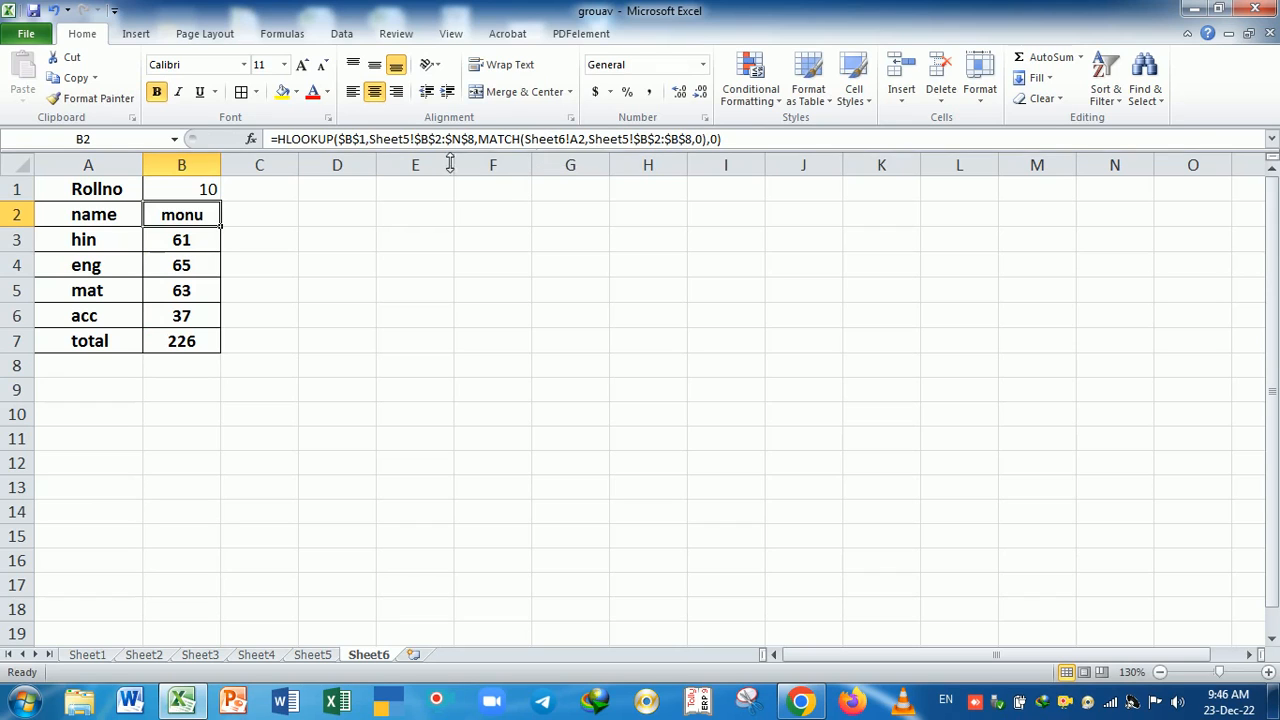
Start a formula in C2 with an HLOOKUP nested inside IFERROR.
left_click(277, 218)
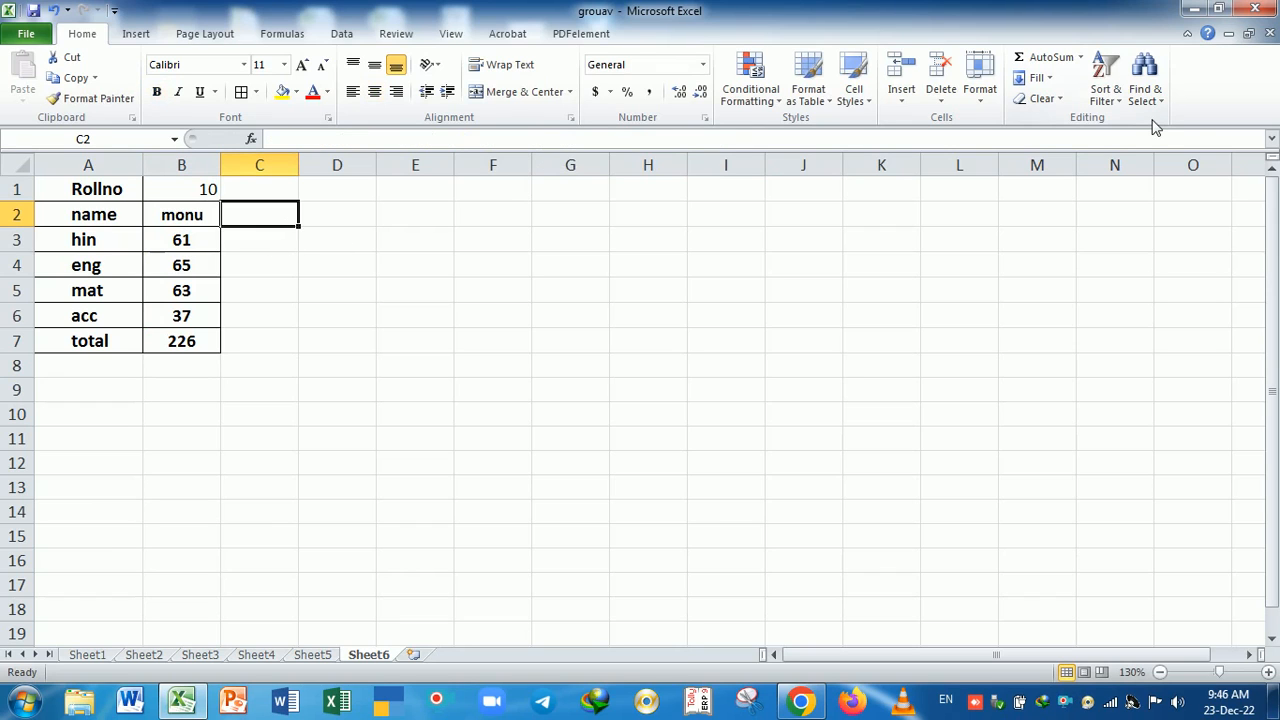
type("=if")
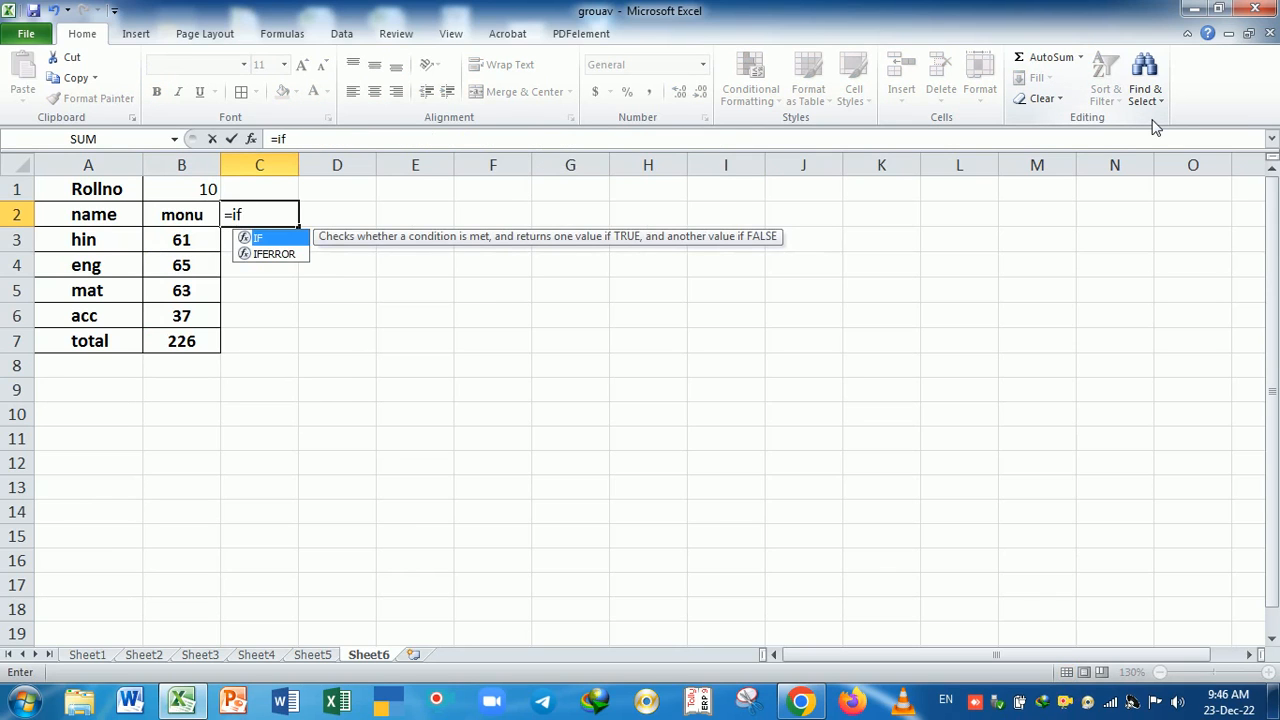
key("Down")
key("Tab")
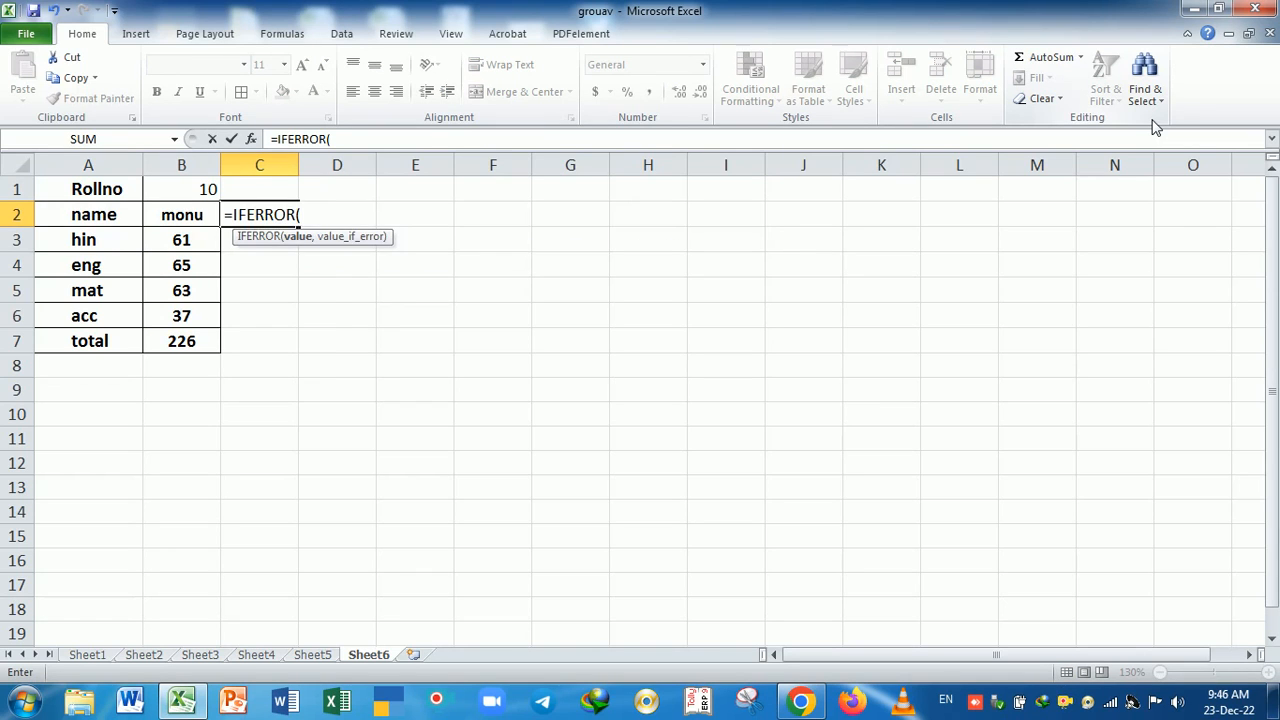
type("vl")
key("BackSpace")
key("BackSpace")
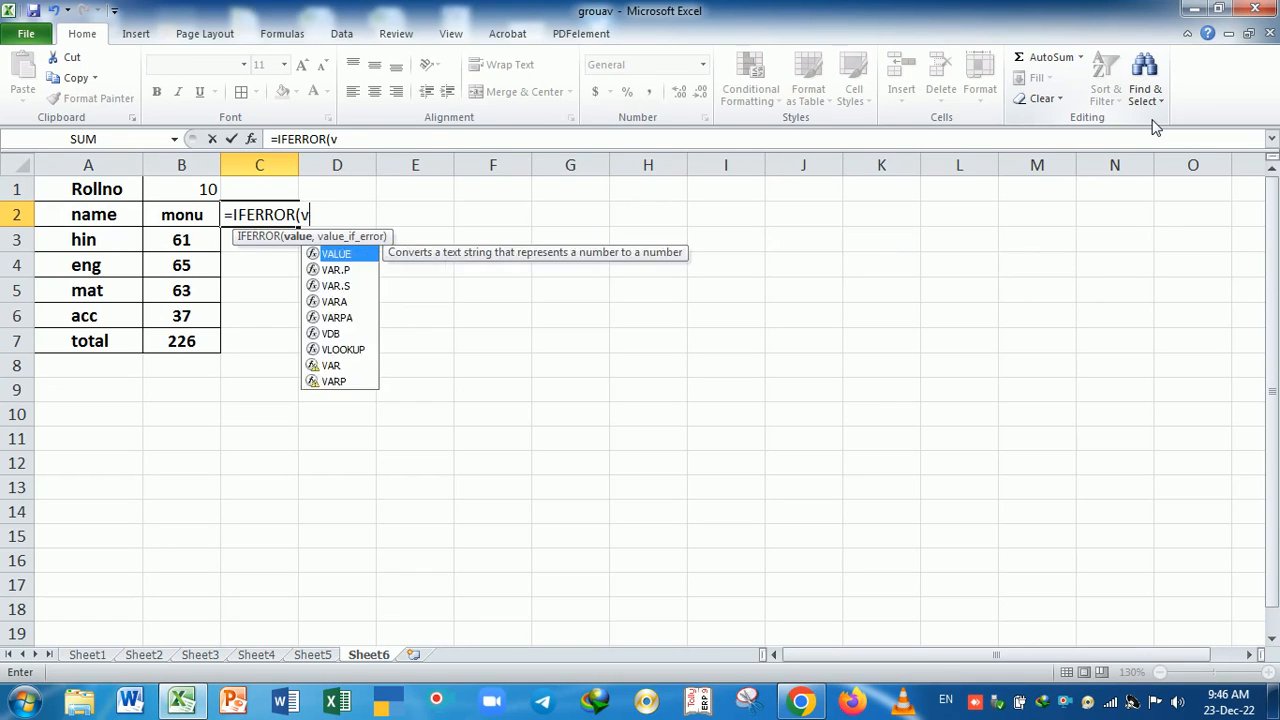
type("hl")
key("Tab")
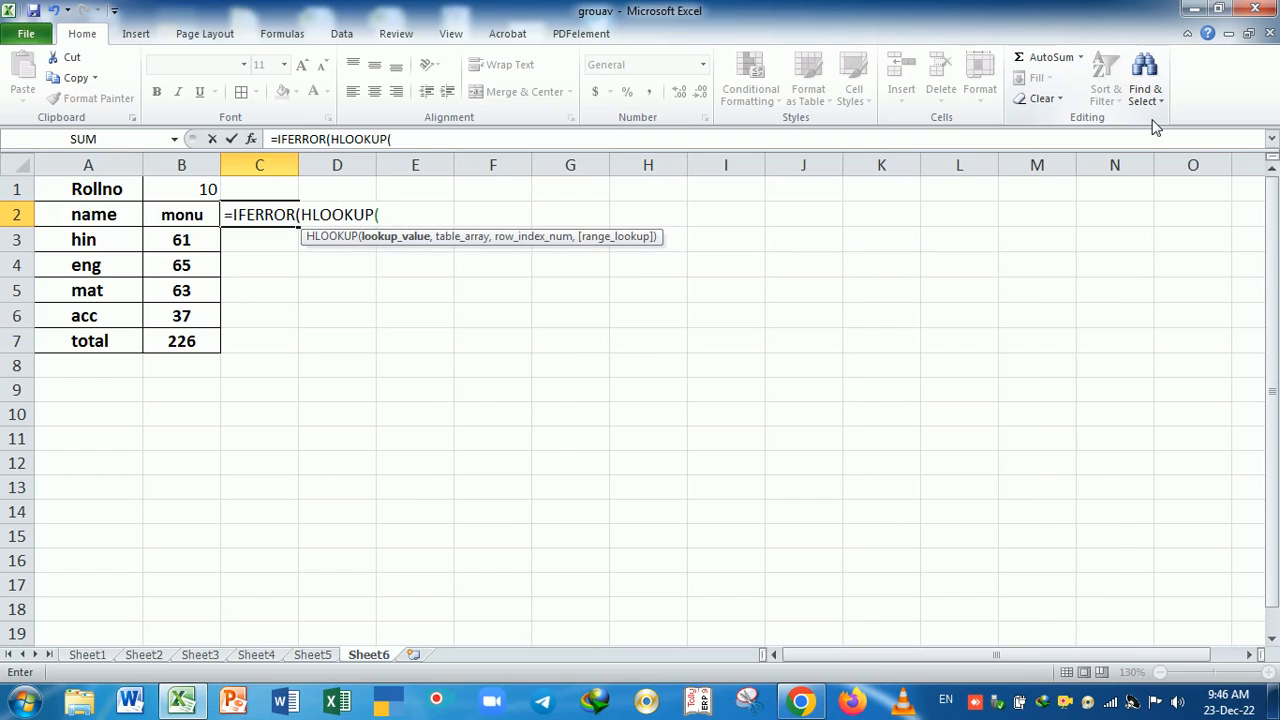
Give the HLOOKUP in C2 the lookup value $B$1 and the table array Sheet5!$B$2:$N$8, both as absolute references.
left_click(196, 189)
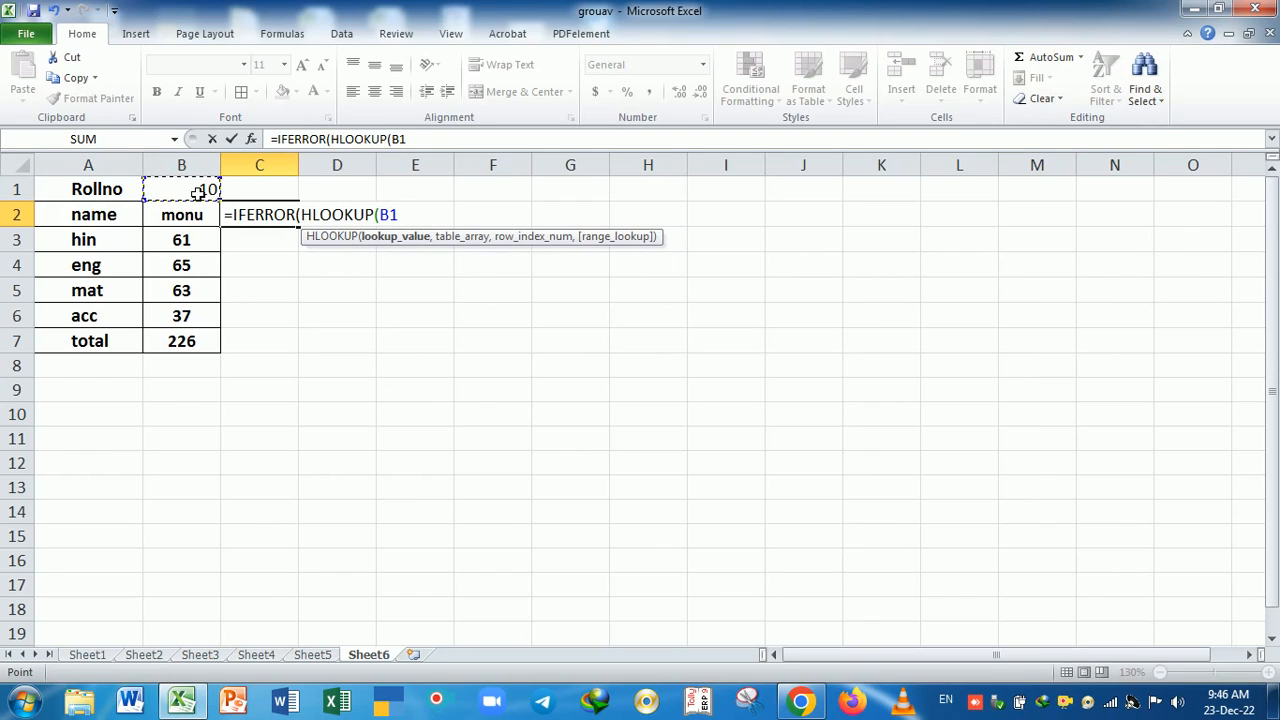
key("F4")
type(",")
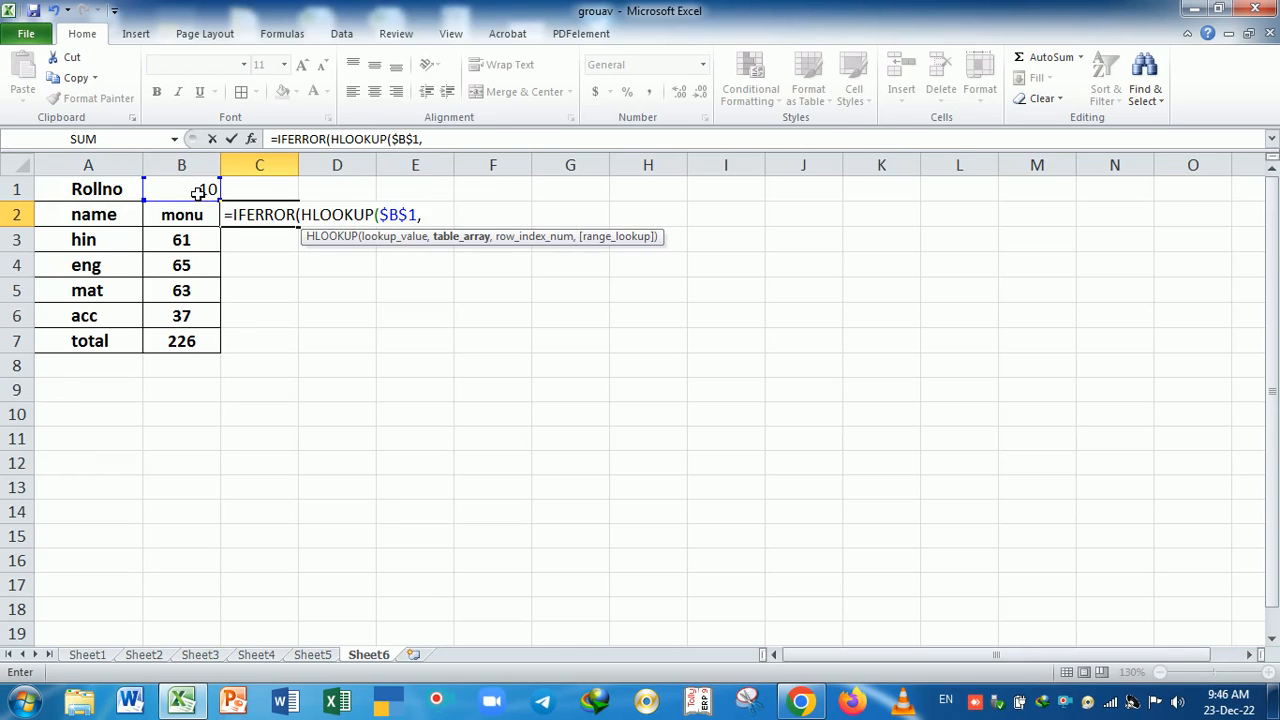
left_click(320, 657)
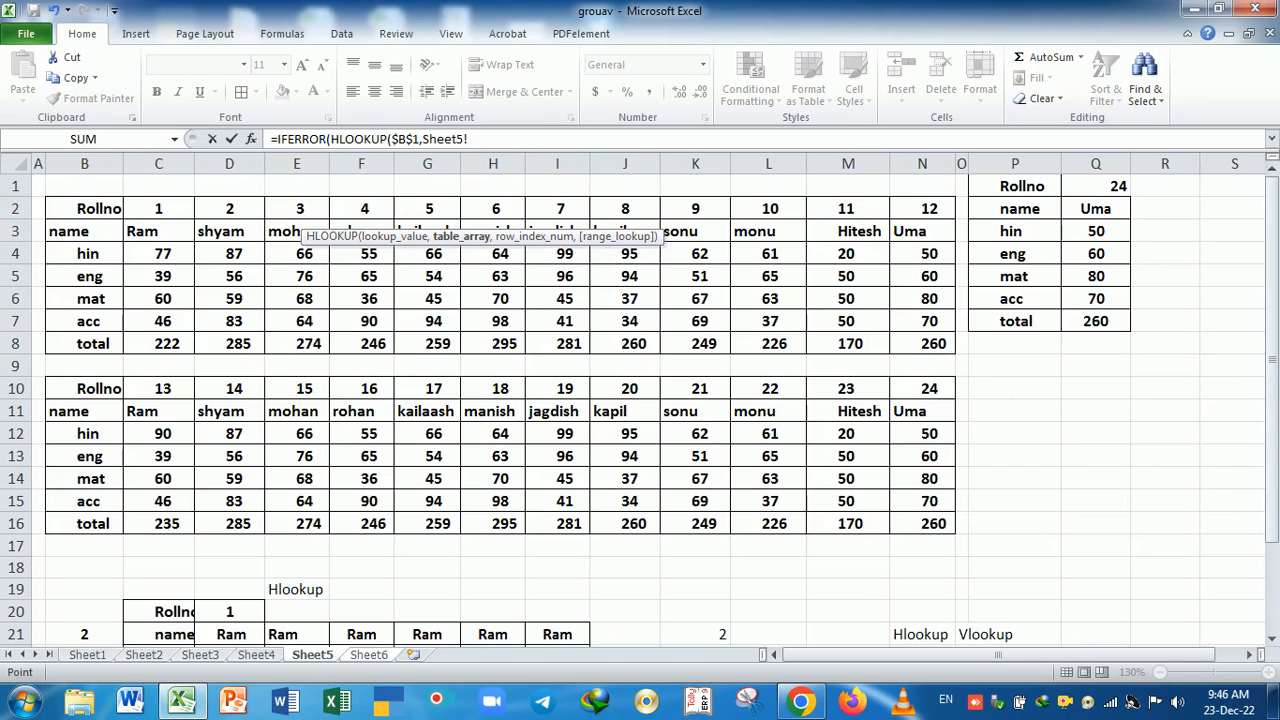
left_click_drag(100, 214, 908, 347)
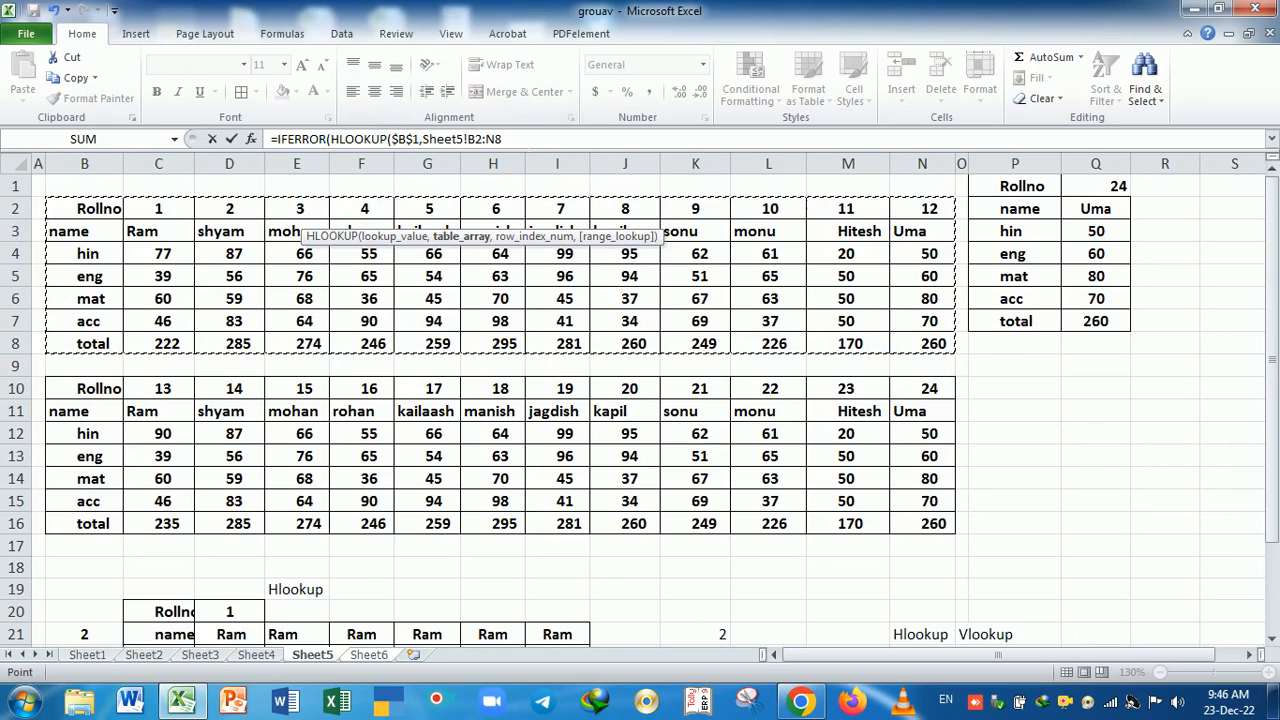
left_click(532, 136)
key("F4")
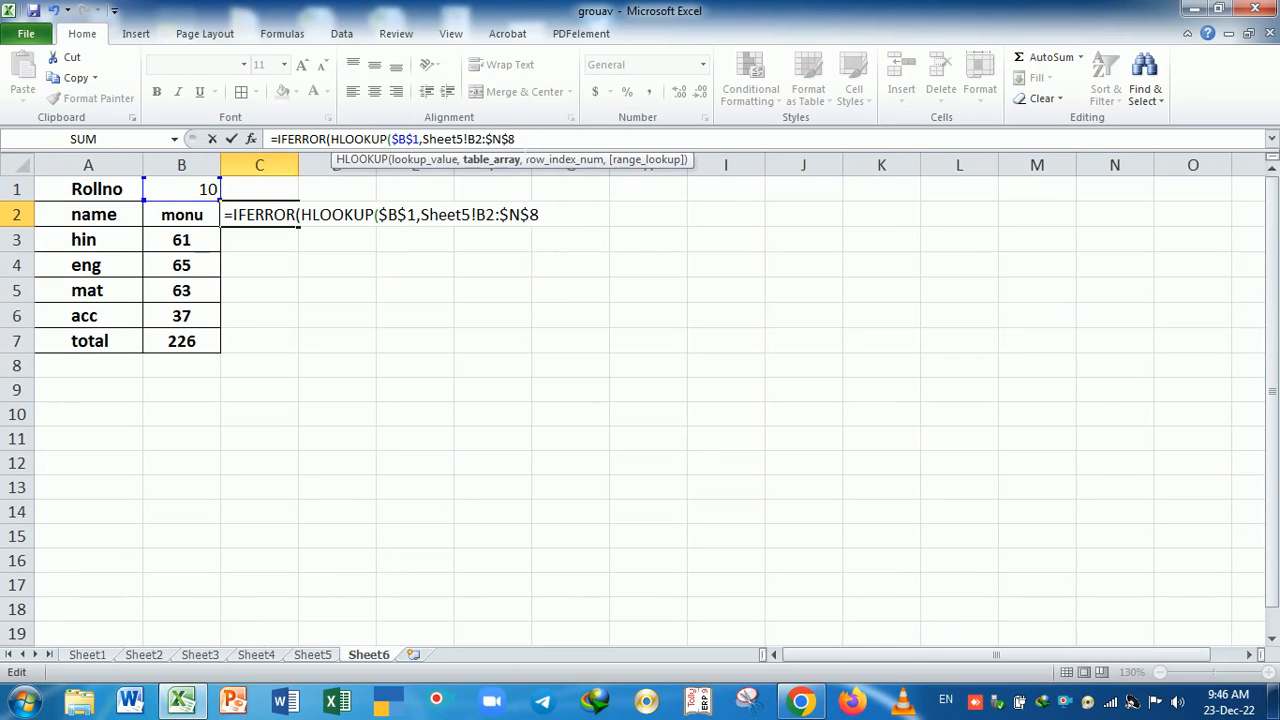
type(",")
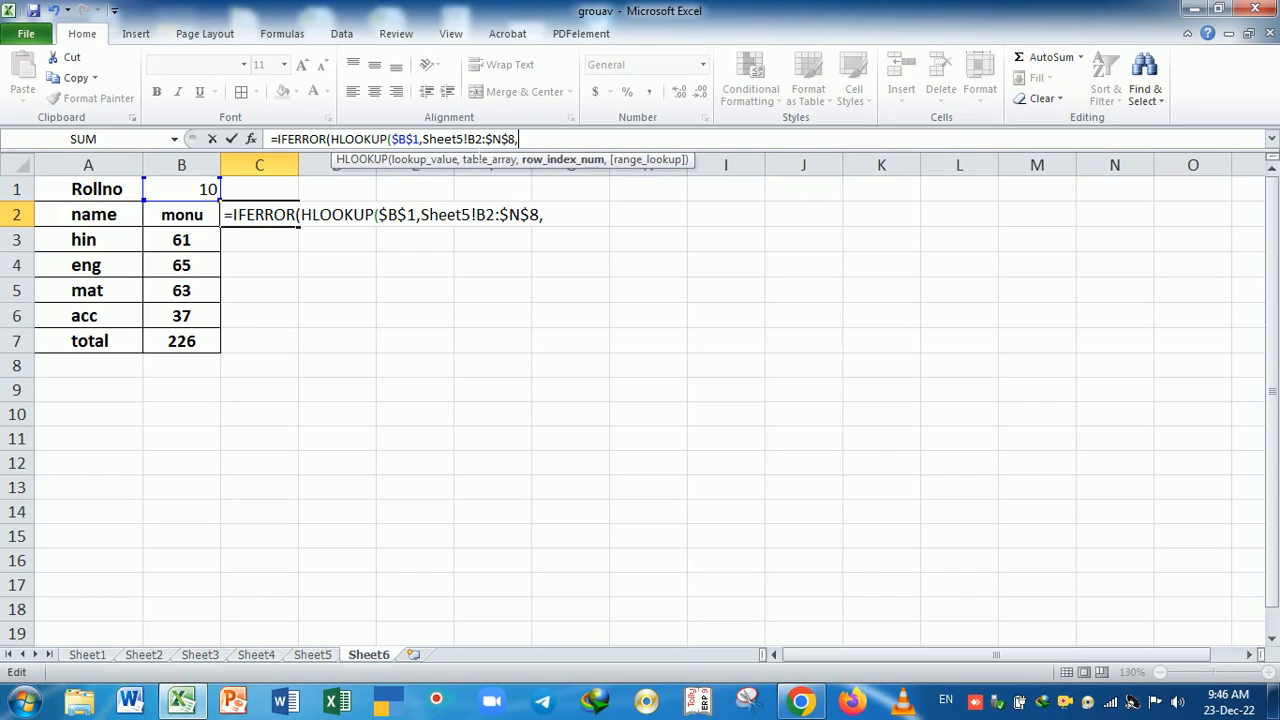
left_click(476, 139)
key("F4")
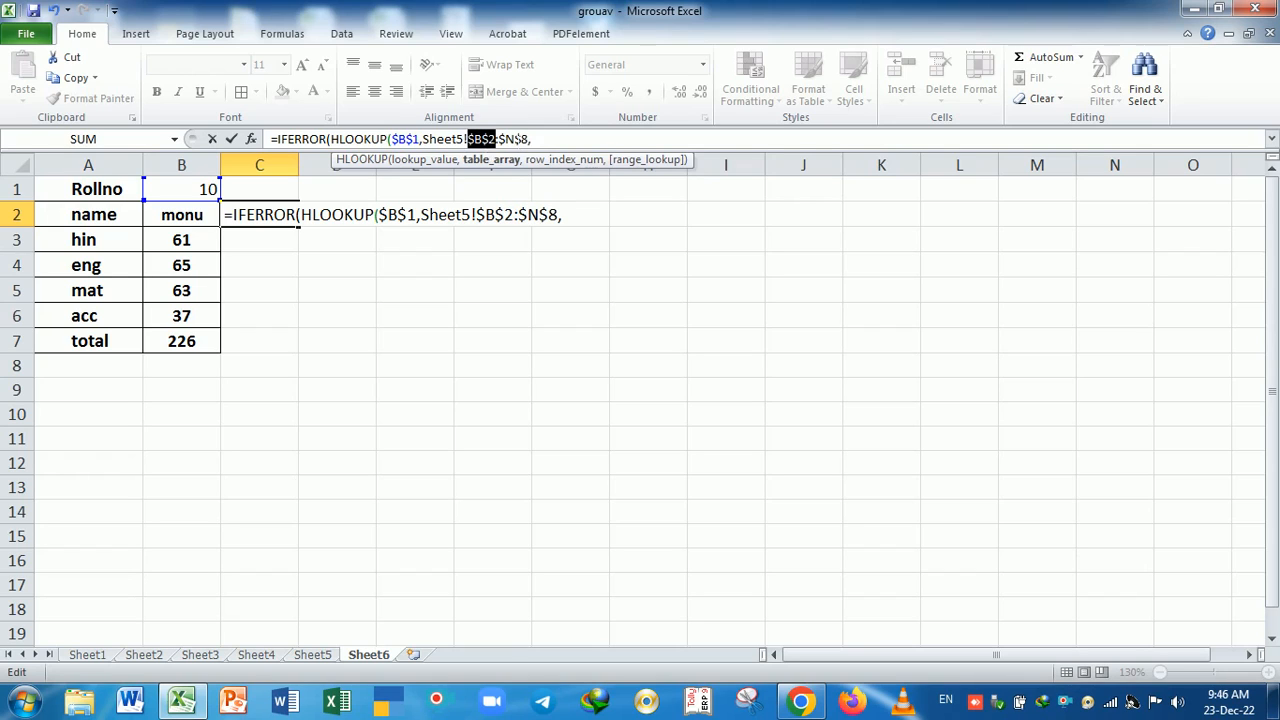
left_click(534, 139)
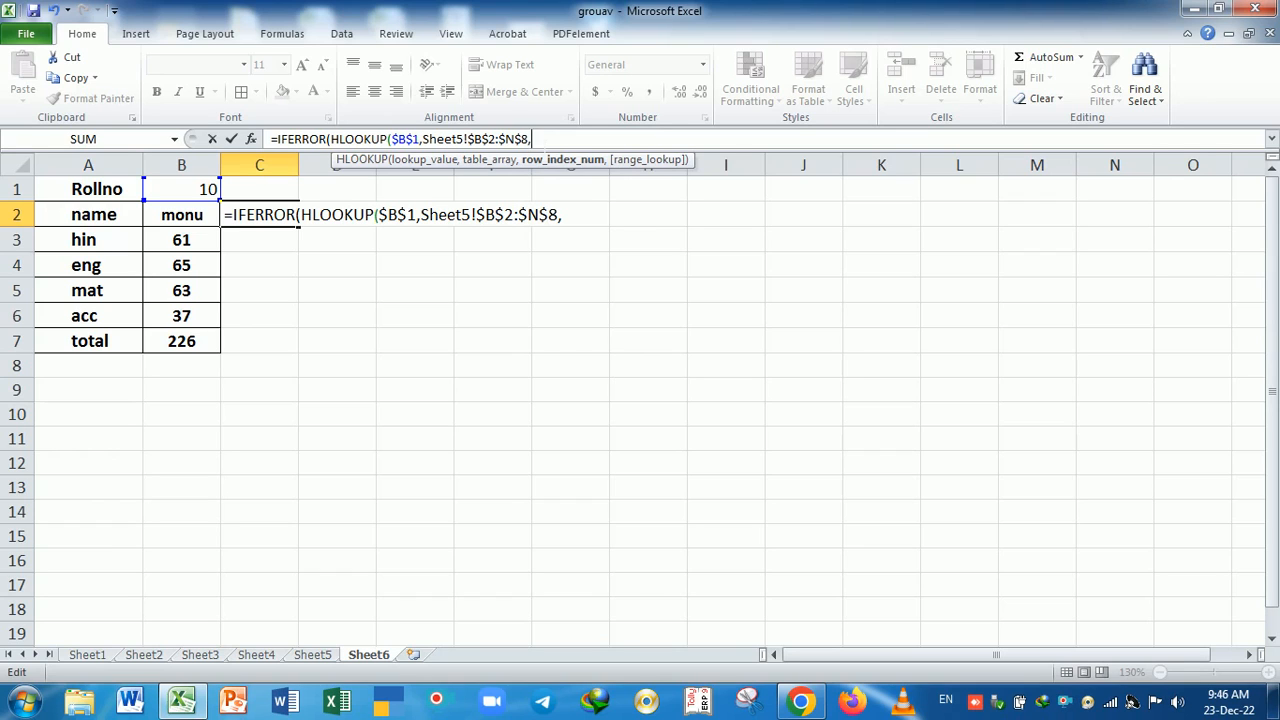
Use MATCH as the row index, looking up Sheet6!A2 in Sheet5!$B$2:$B$8 with match type 0.
type("ma")
key("Tab")
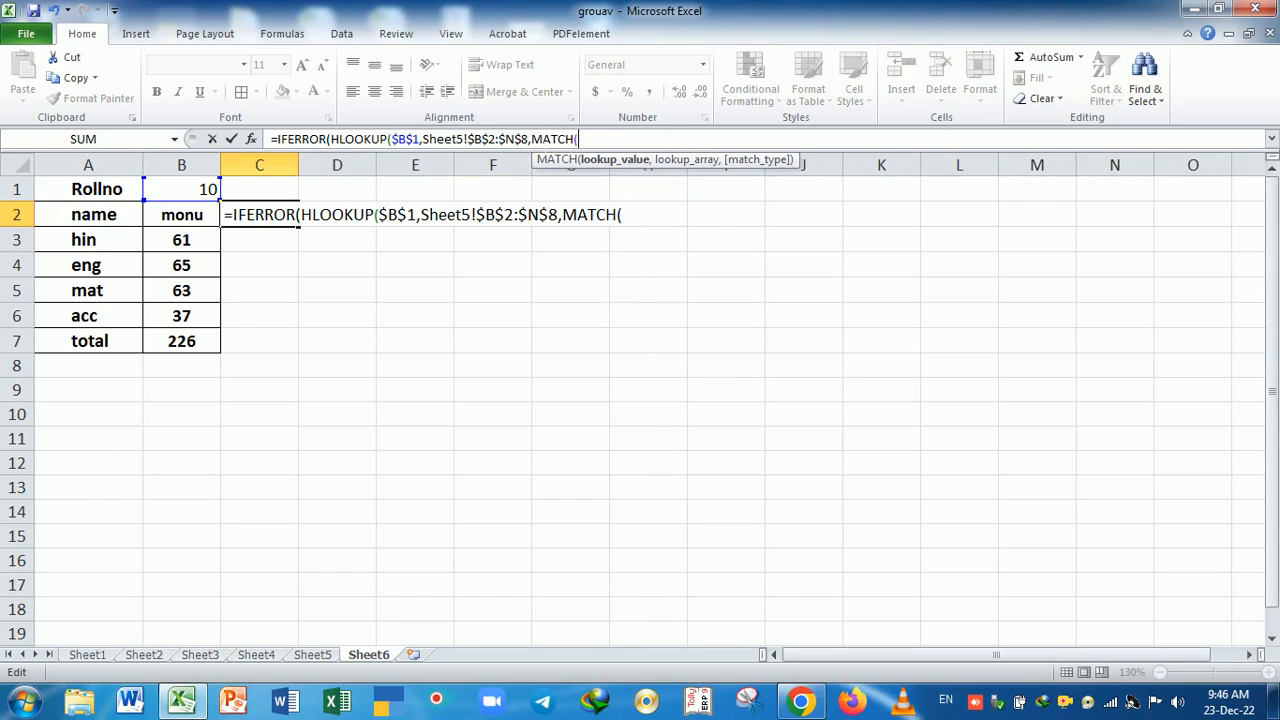
left_click(89, 218)
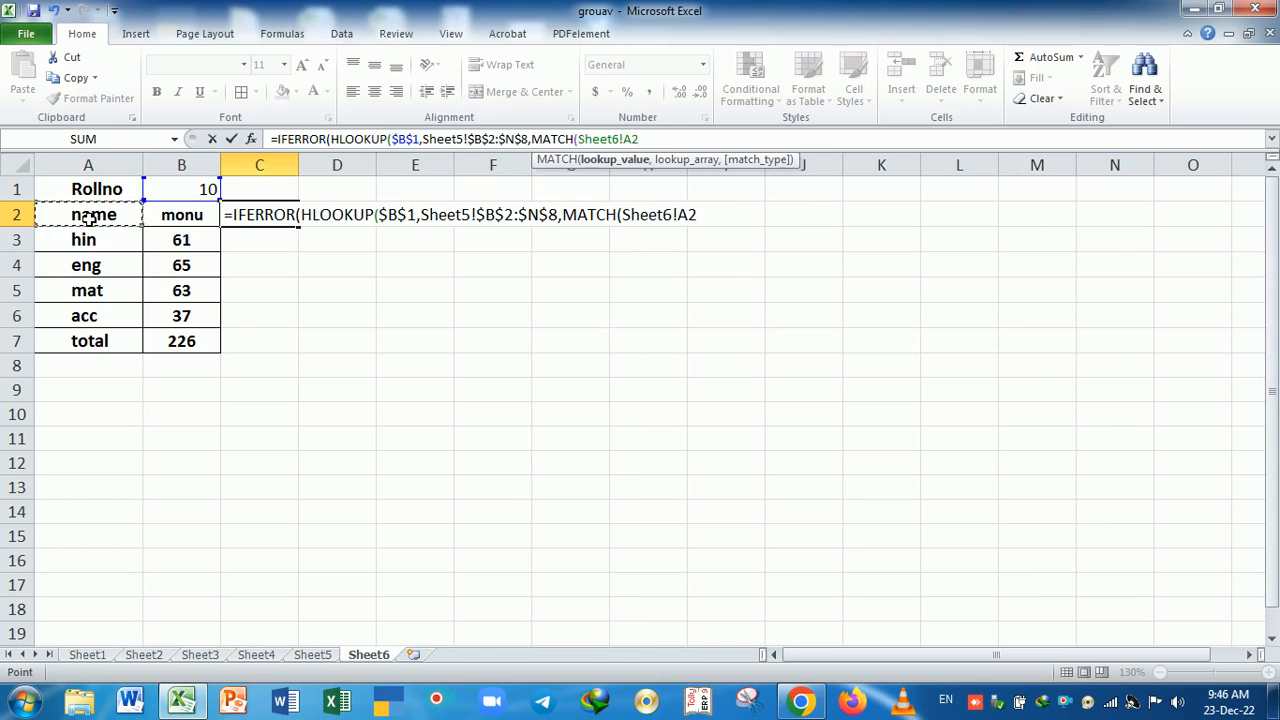
type(",")
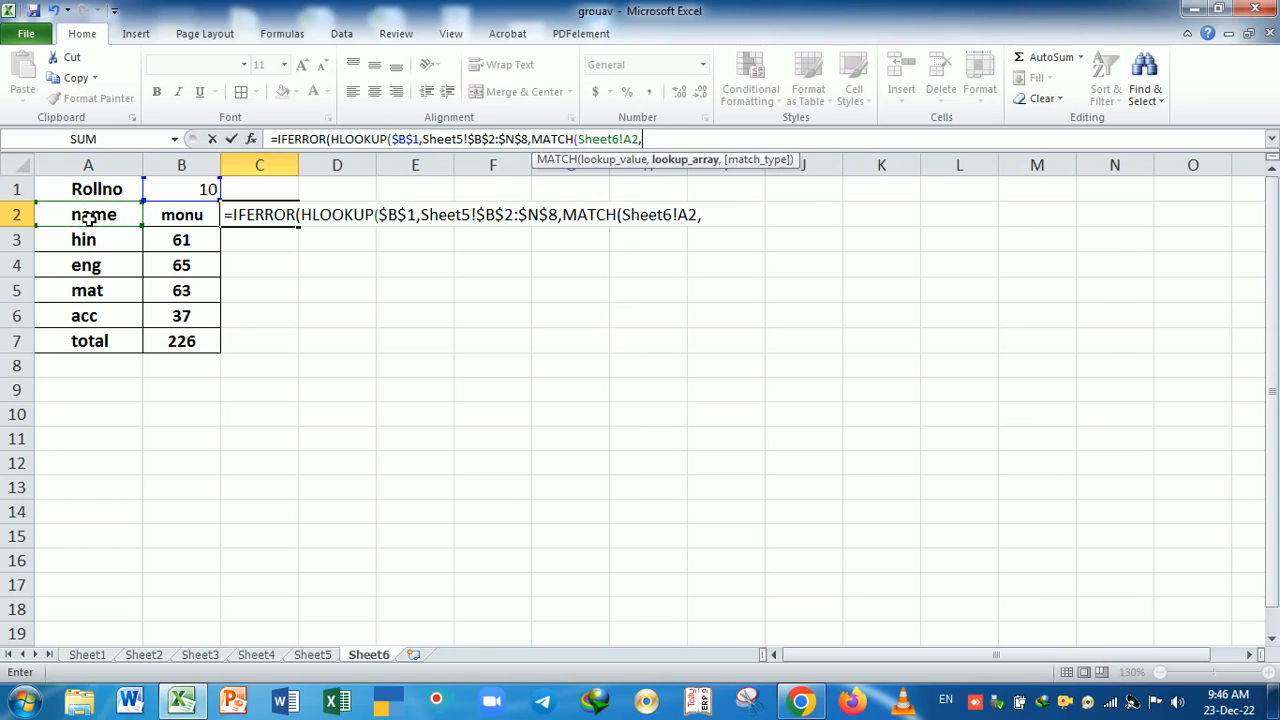
left_click(305, 654)
left_click_drag(96, 210, 121, 334)
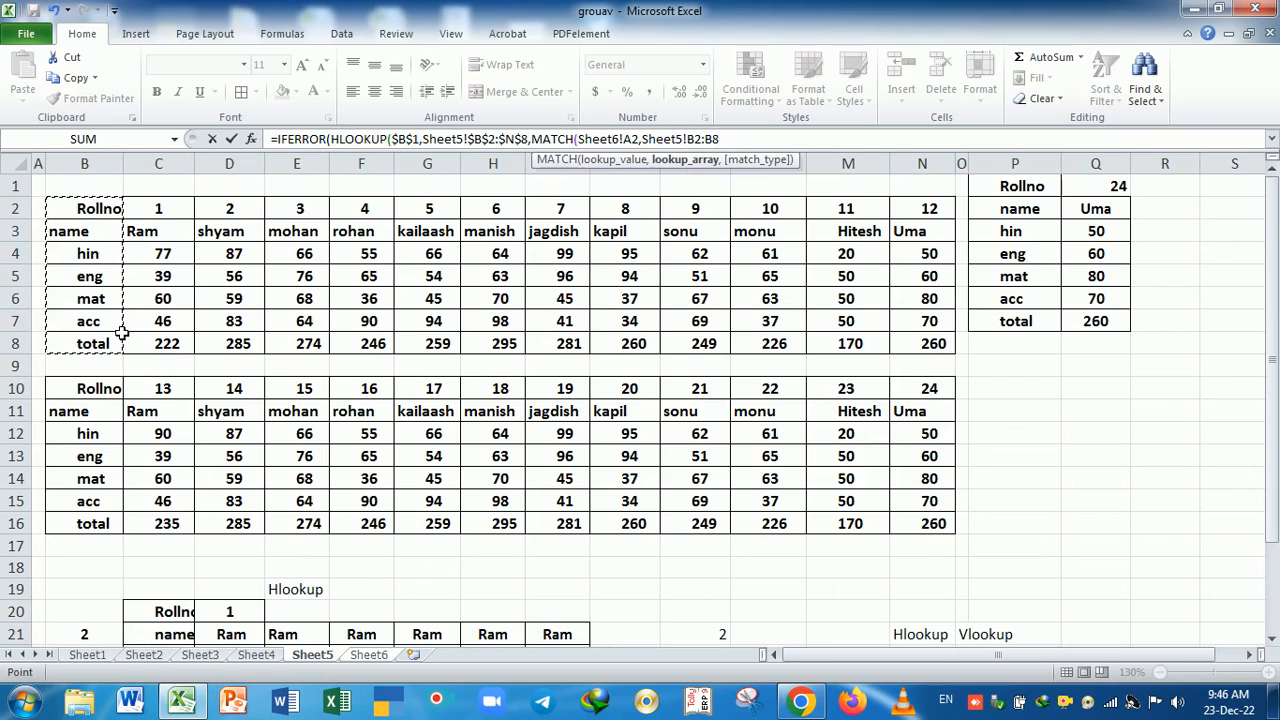
key("F4")
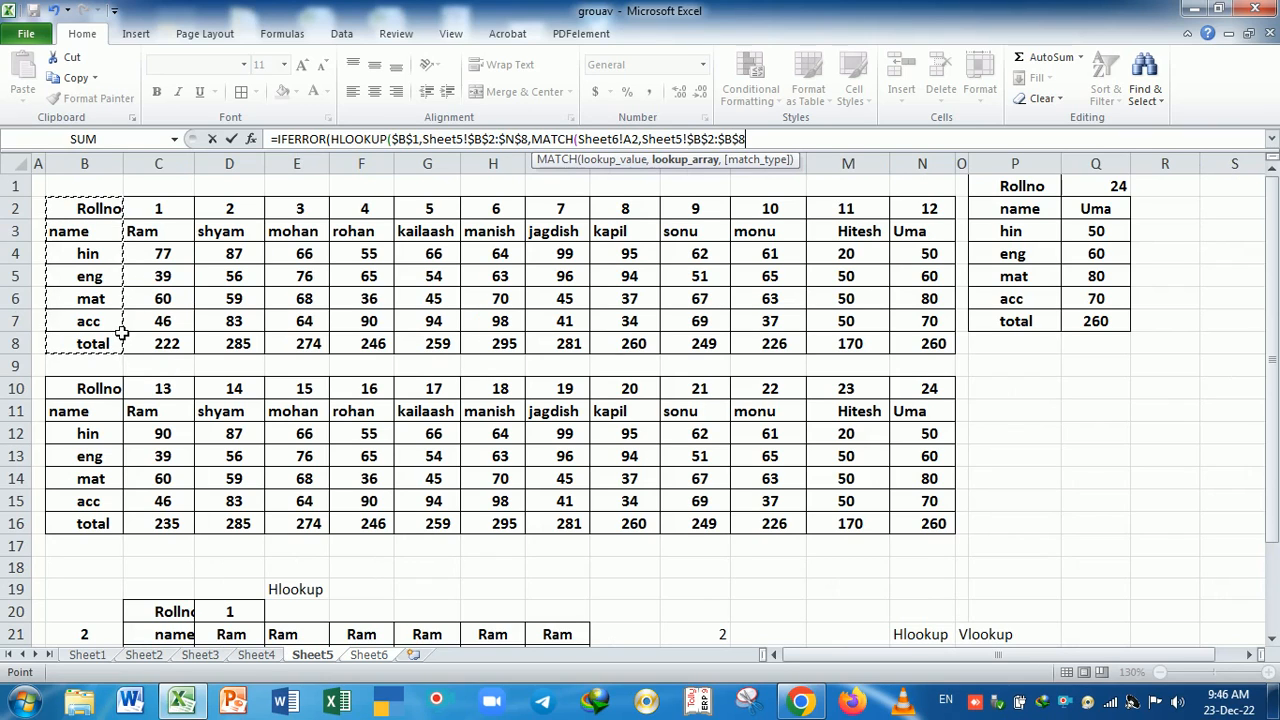
type(",")
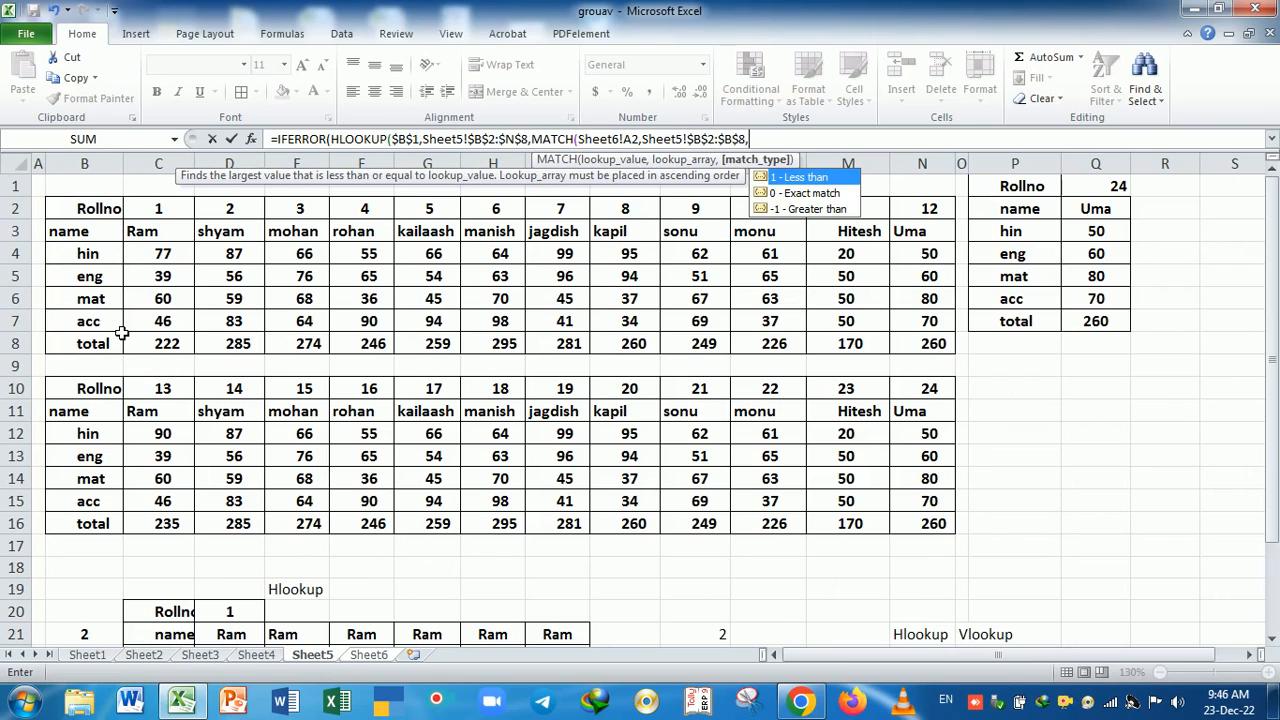
type("0),")
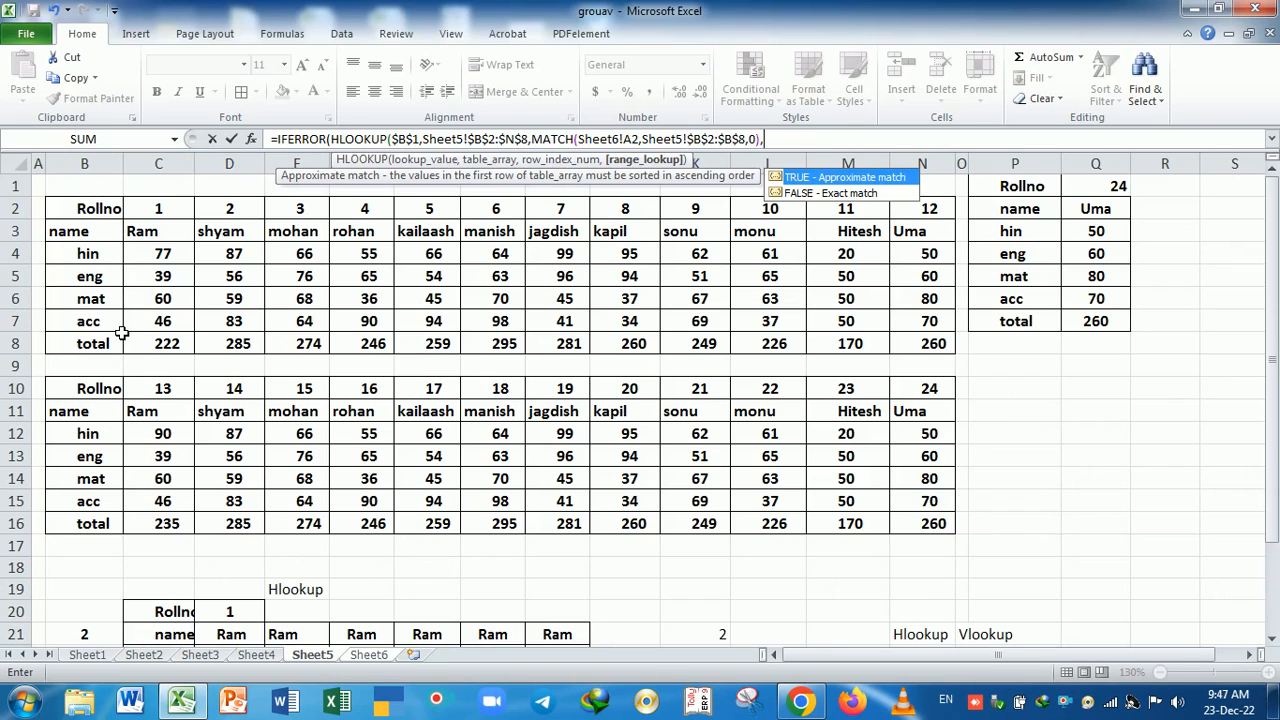
Finish the C2 formula with range lookup 0 and a blank space " " as the IFERROR value.
type("0),")
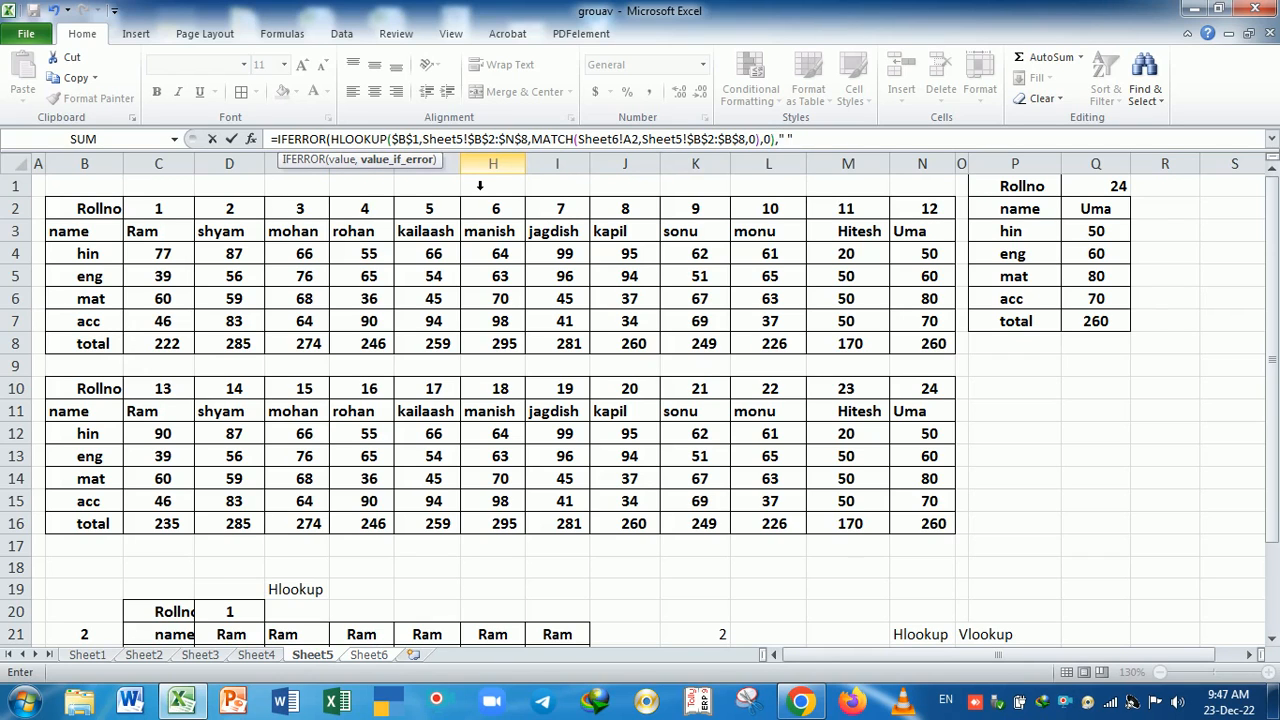
type("\" \"")
key("Return")
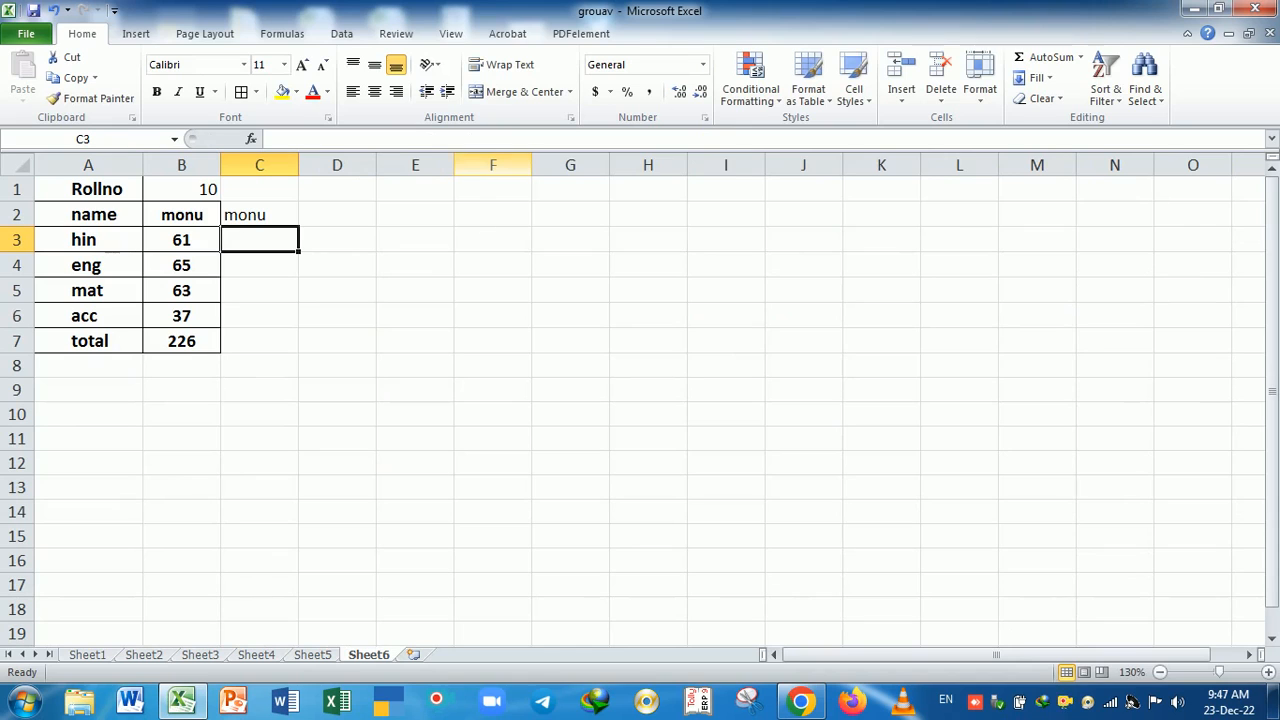
Fill the C2 formula down to C7, and format C2:C7 as bold with borders around the cells.
left_click(280, 215)
left_click_drag(302, 230, 303, 350)
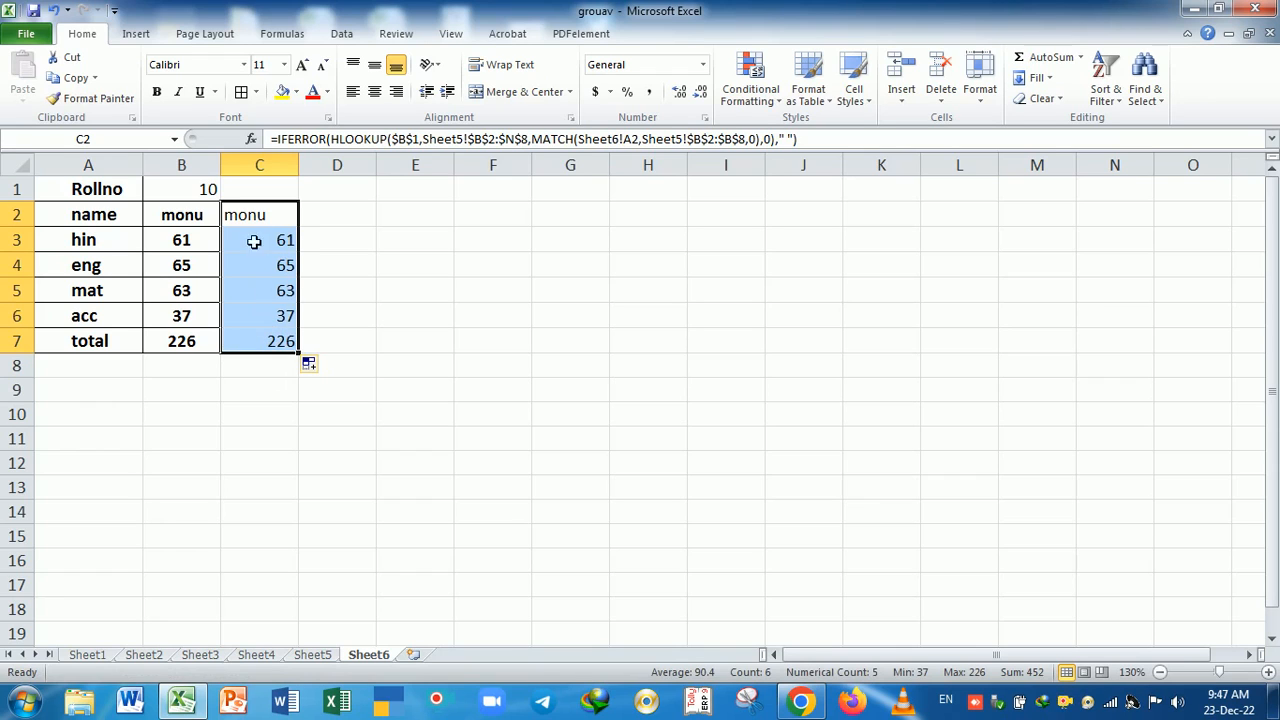
left_click_drag(248, 220, 251, 342)
left_click(156, 91)
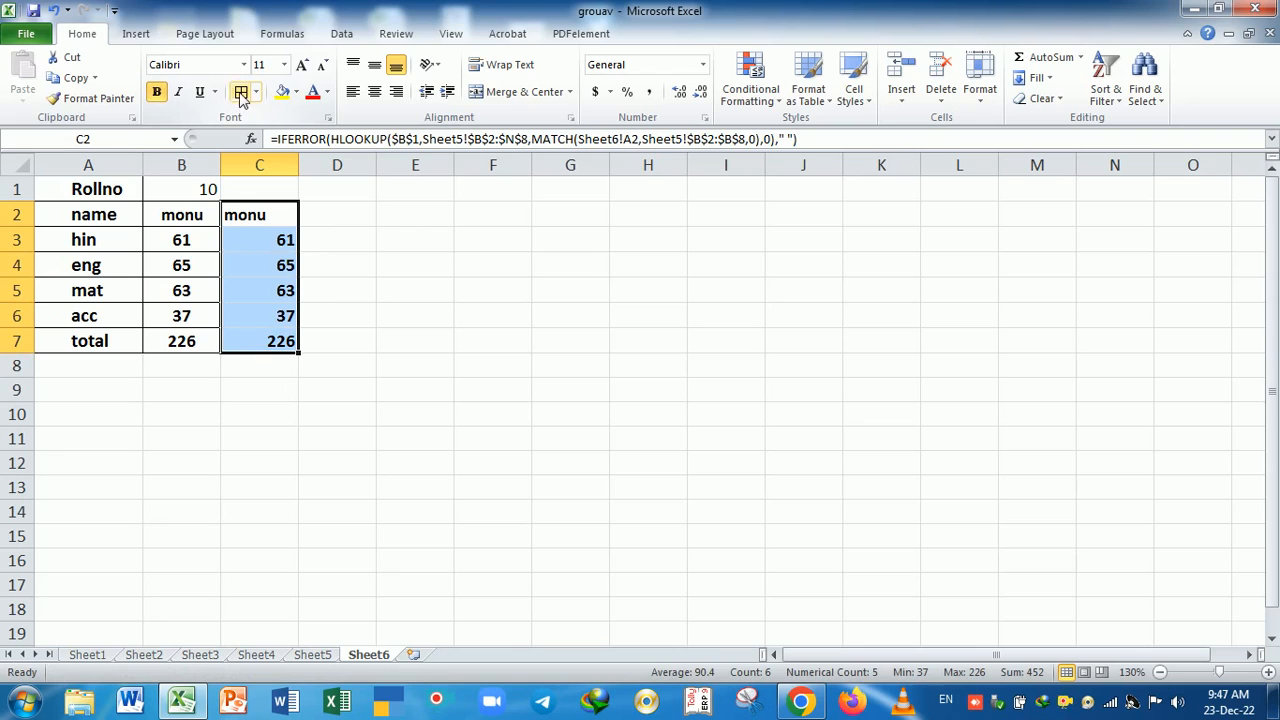
left_click(240, 92)
left_click(415, 315)
Set the roll number in B1 to 1 to test both result columns.
left_click(196, 196)
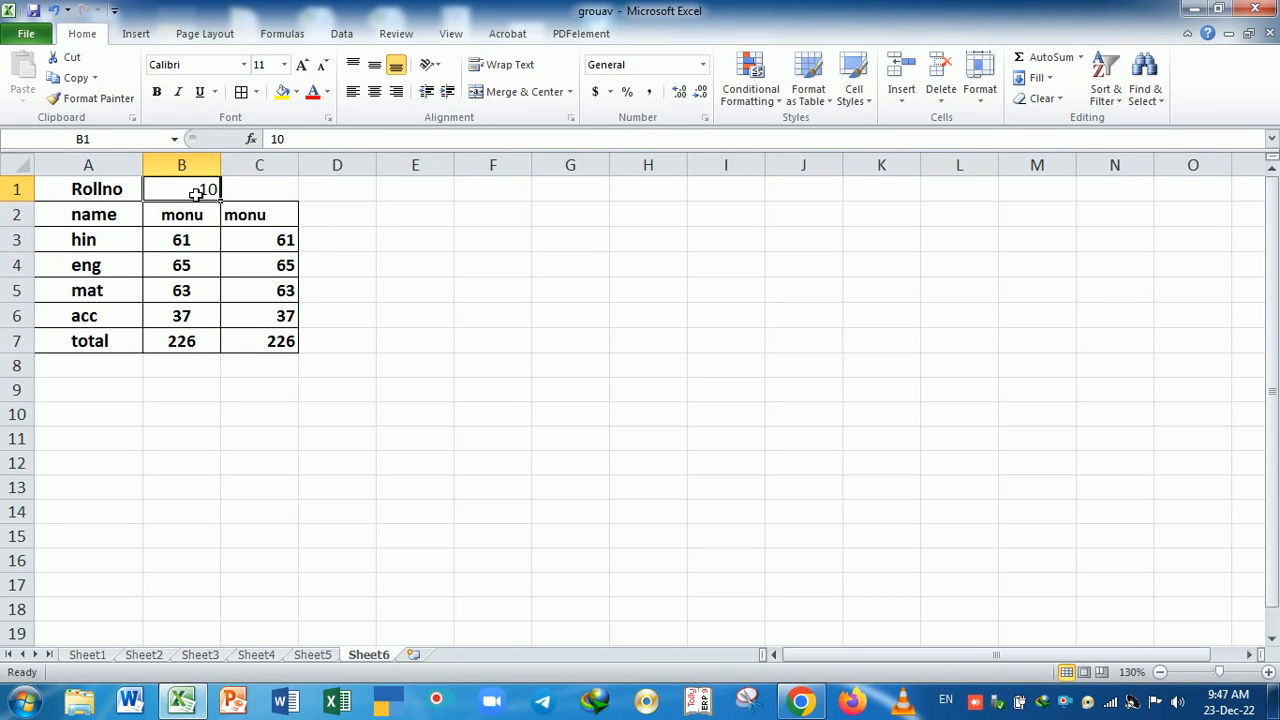
type("1")
key("Return")
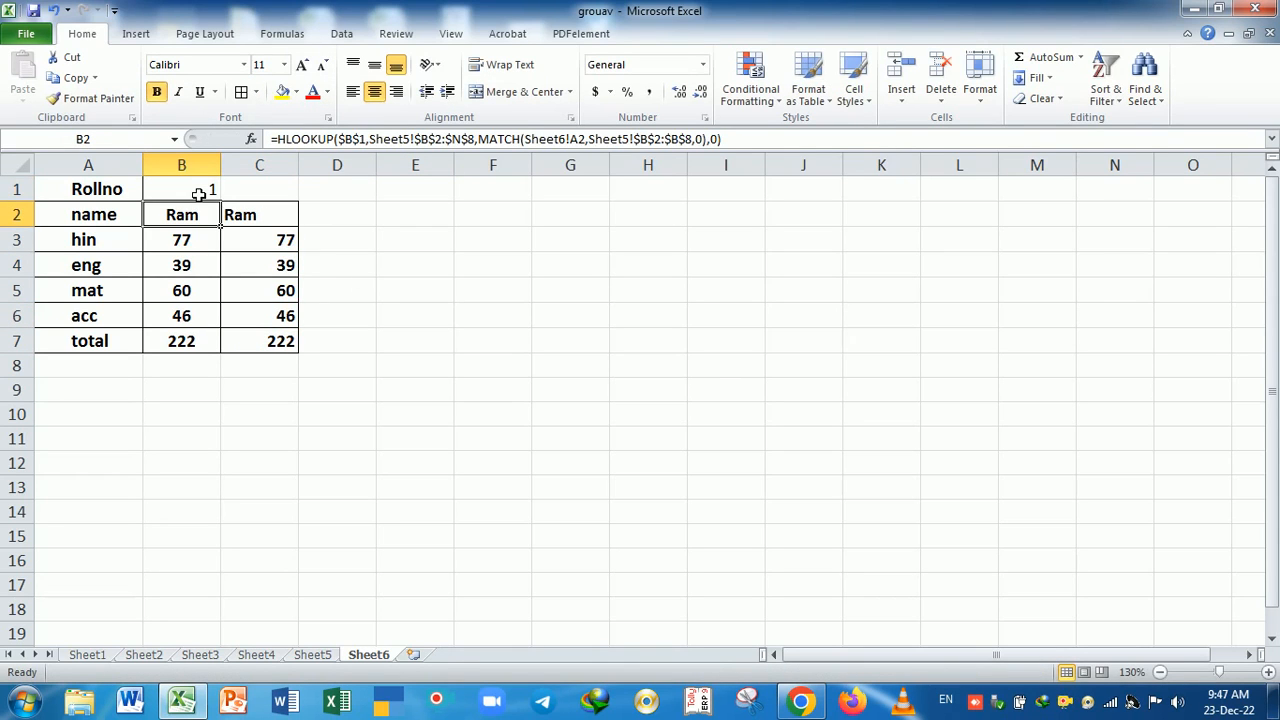
Replace the " " error value in the C2 formula with a second HLOOKUP function.
left_click(254, 220)
double_click(256, 216)
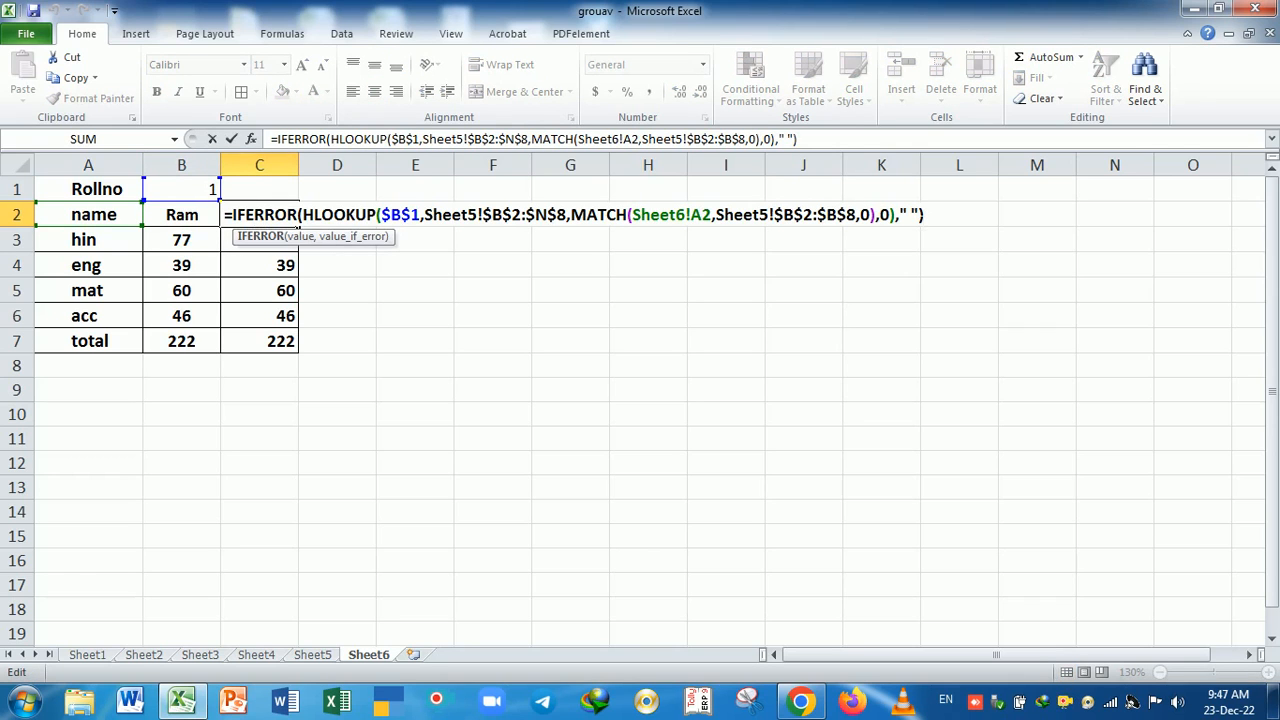
left_click(911, 214)
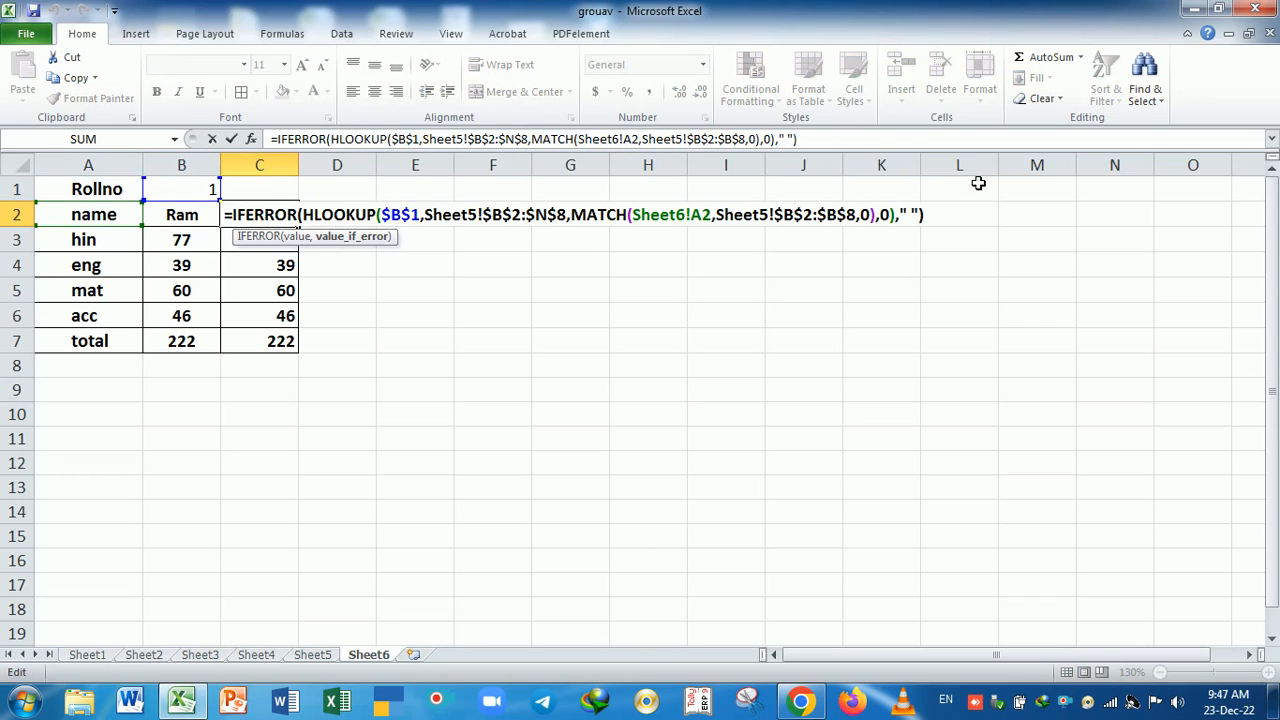
key("BackSpace")
key("BackSpace")
key("BackSpace")
type("hl")
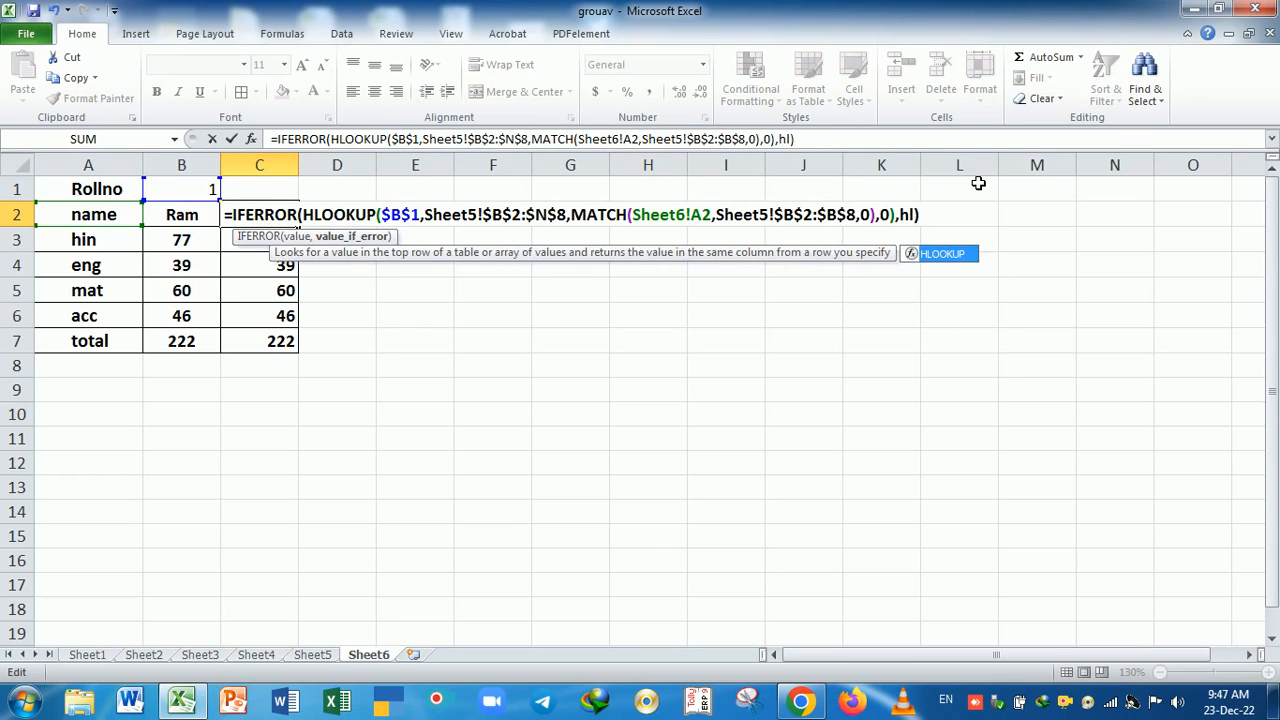
key("Tab")
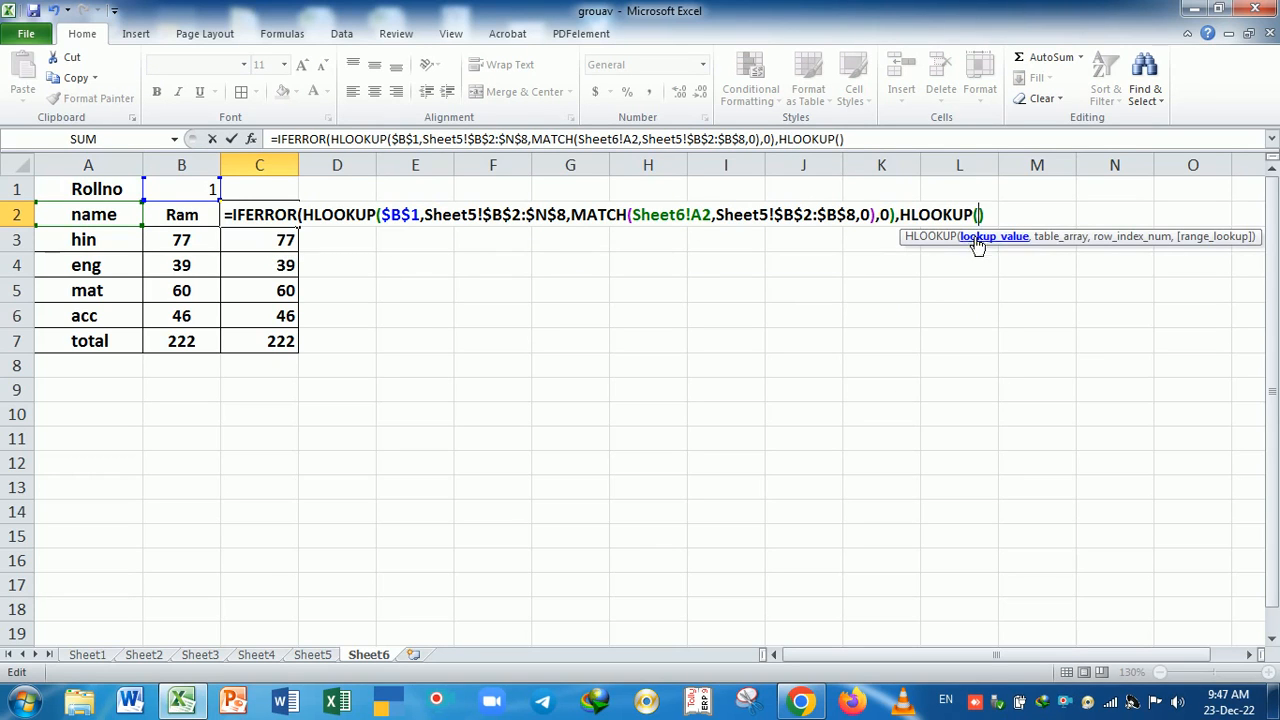
Give the second HLOOKUP the lookup value $B$1 and the table array Sheet5!$B$10:$N$16.
left_click(181, 197)
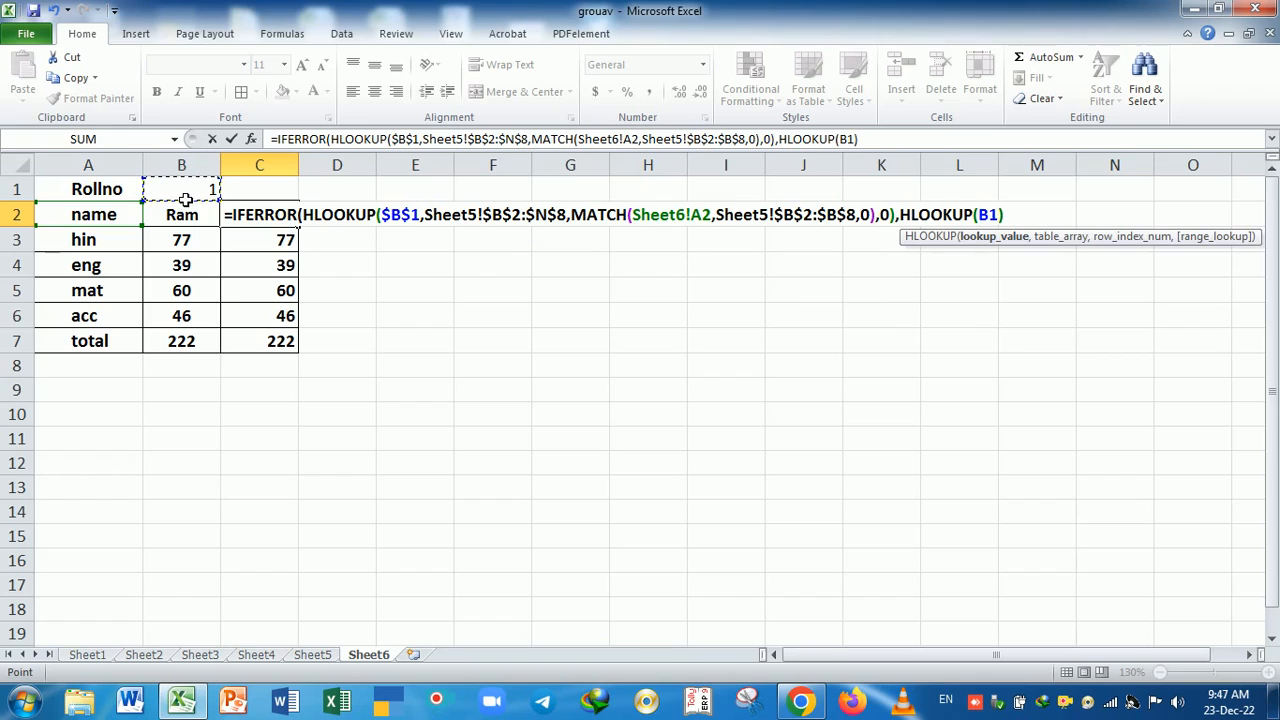
key("F4")
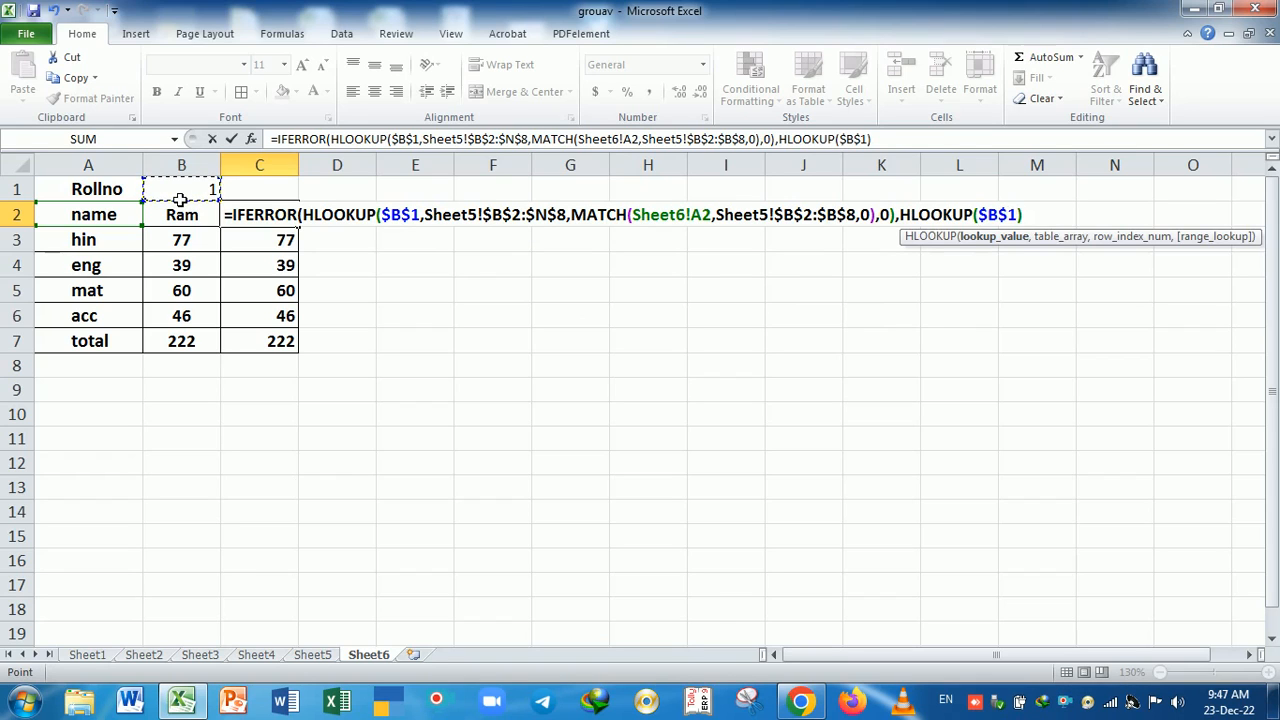
type(",")
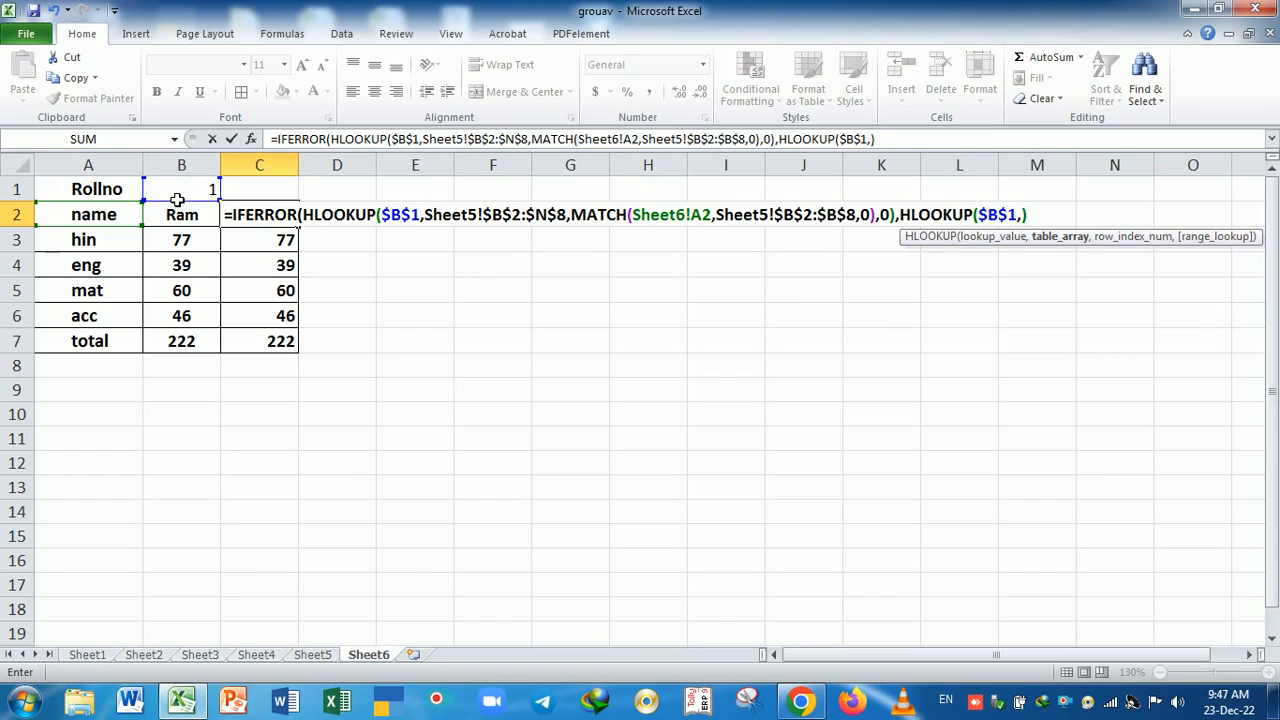
left_click(312, 655)
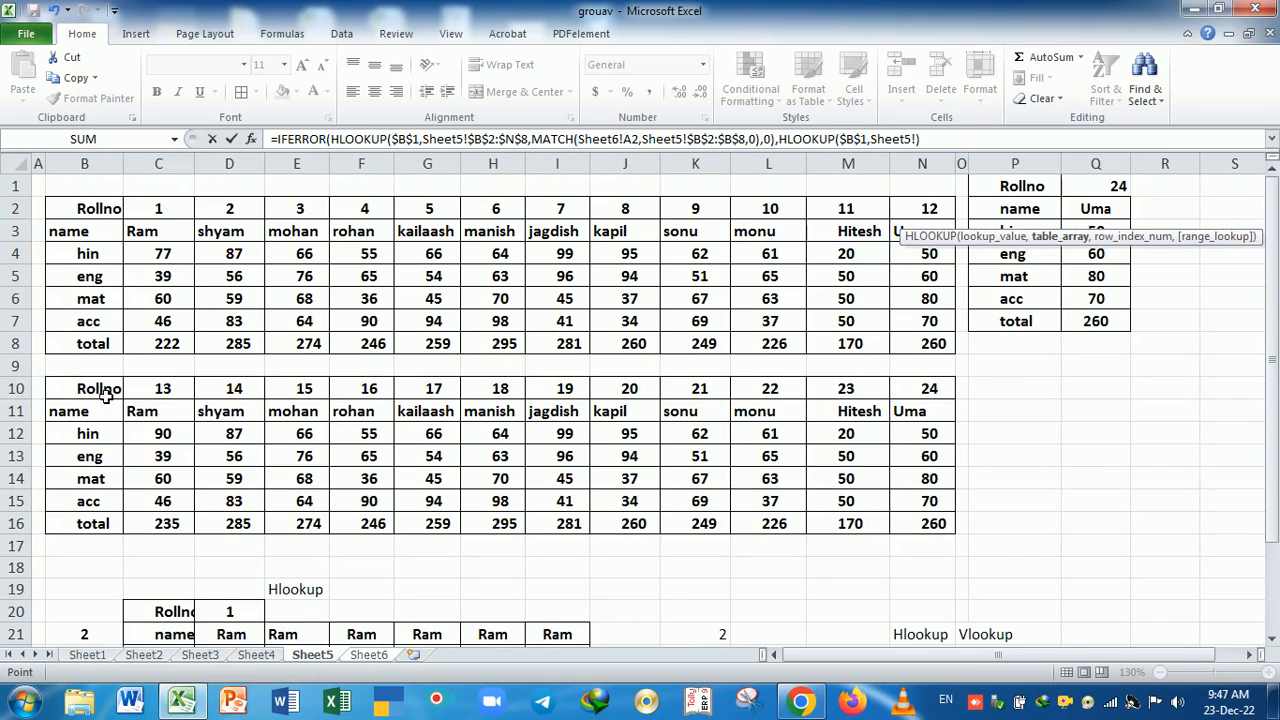
left_click_drag(100, 392, 922, 521)
key("F4")
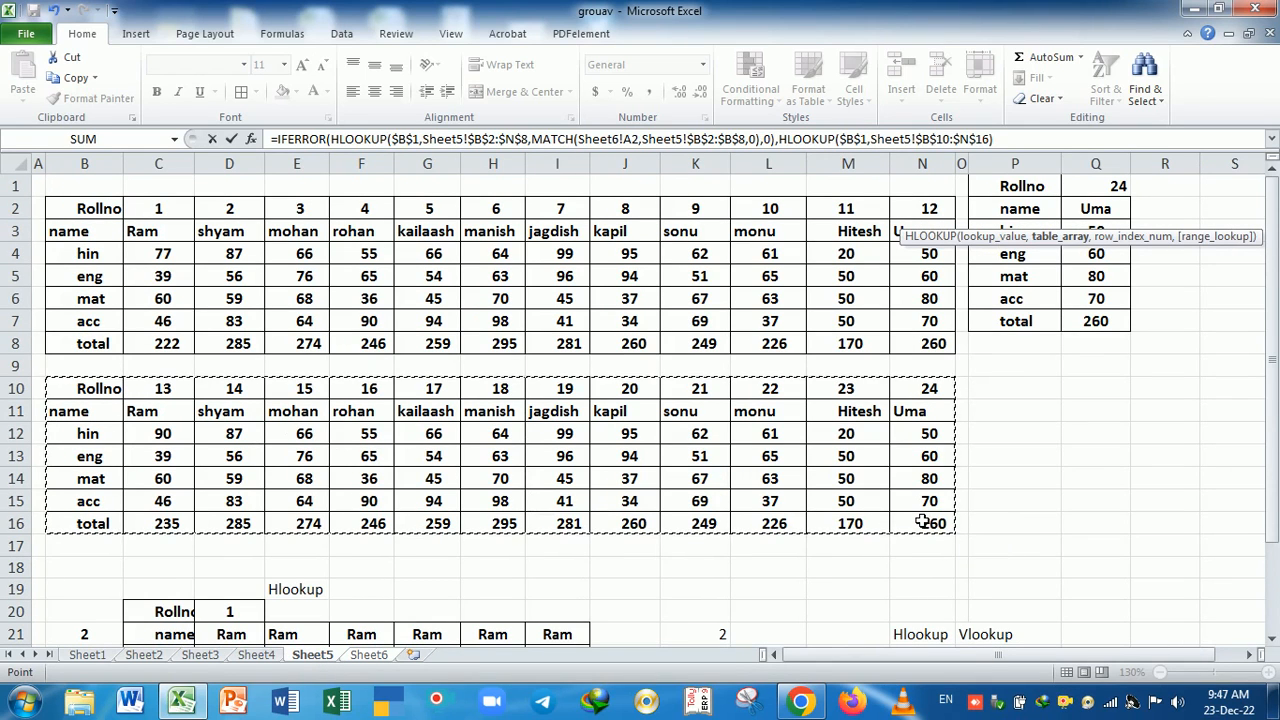
type(",")
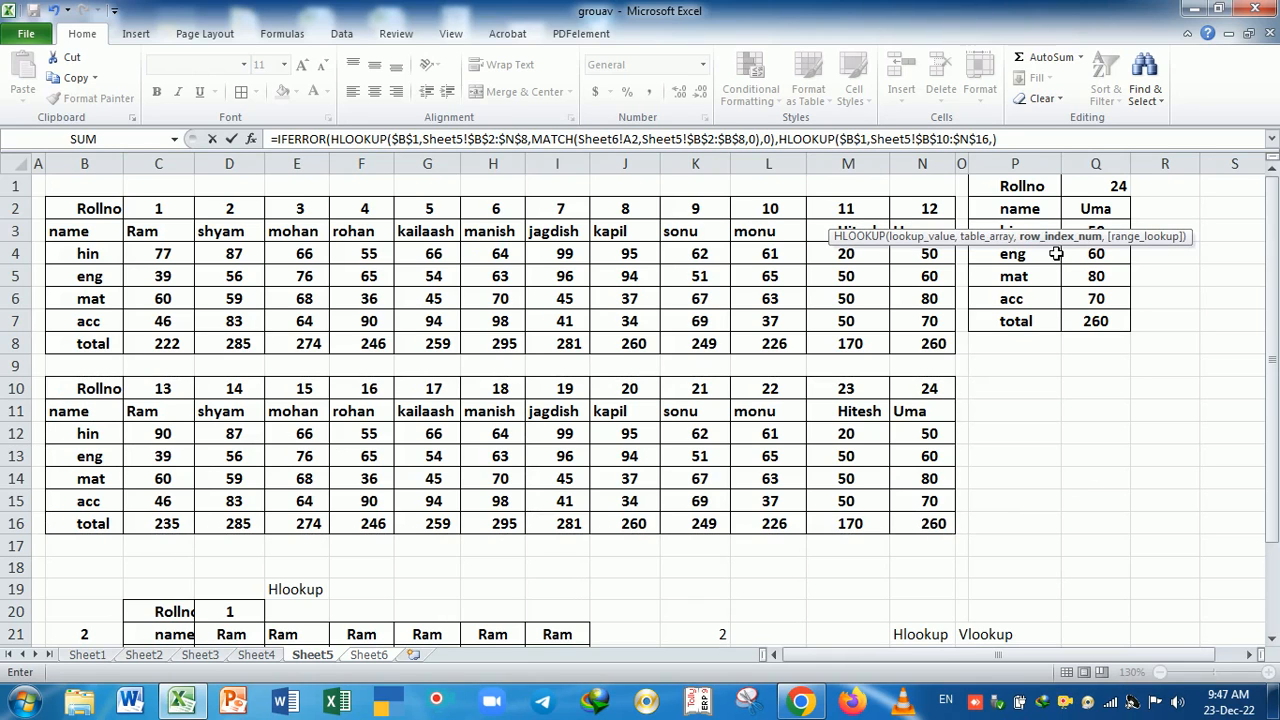
Add a MATCH function as the second HLOOKUP's row index, with cell A2 on Sheet6 as its lookup value.
type("mat")
key("Tab")
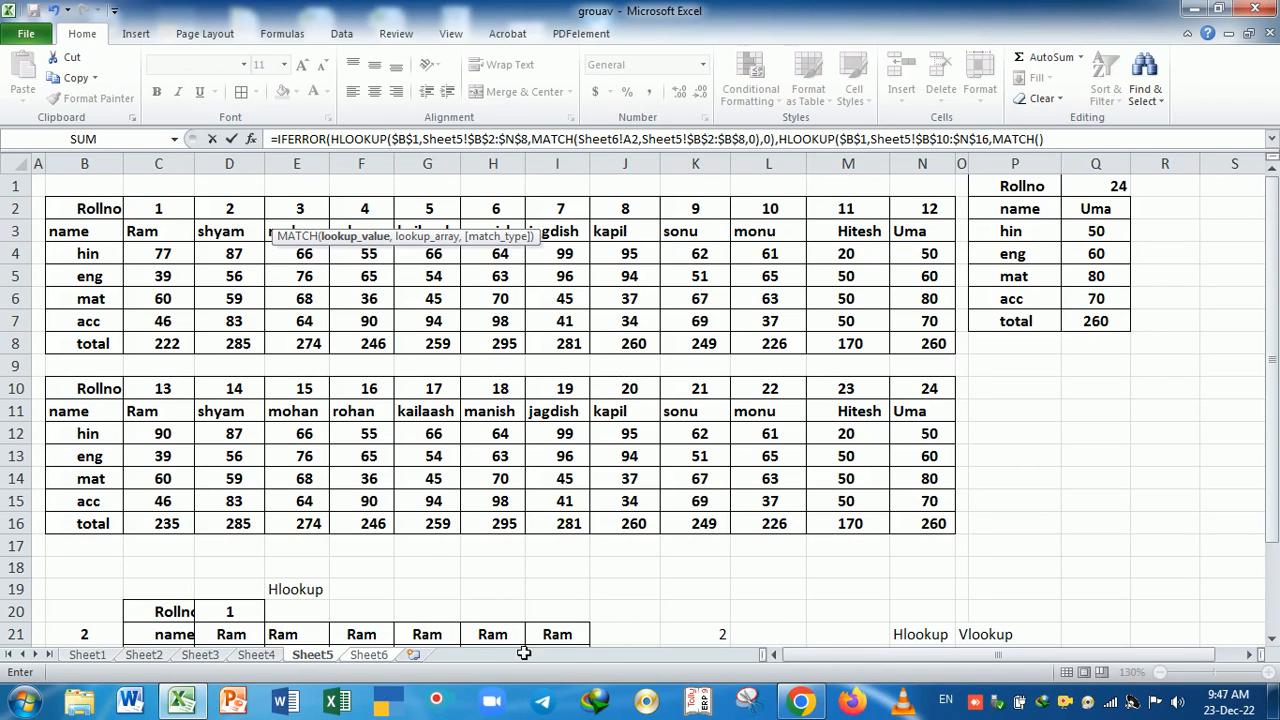
left_click(381, 663)
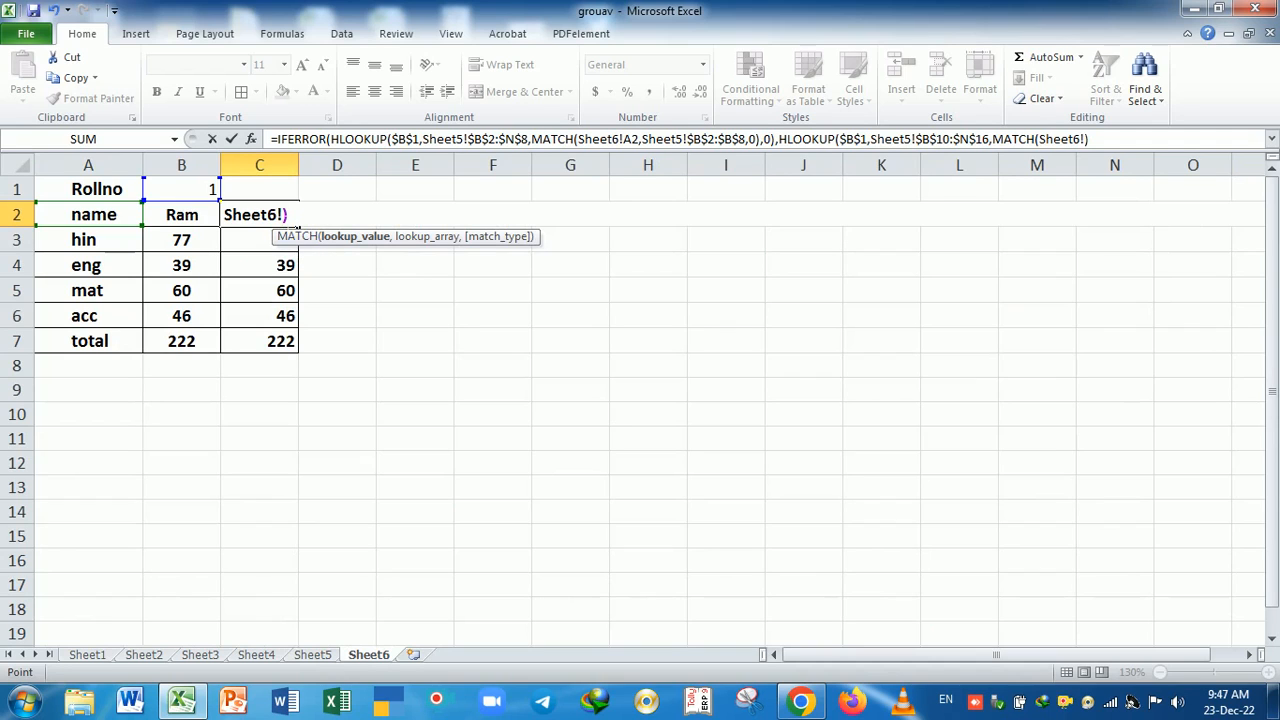
left_click(1086, 138)
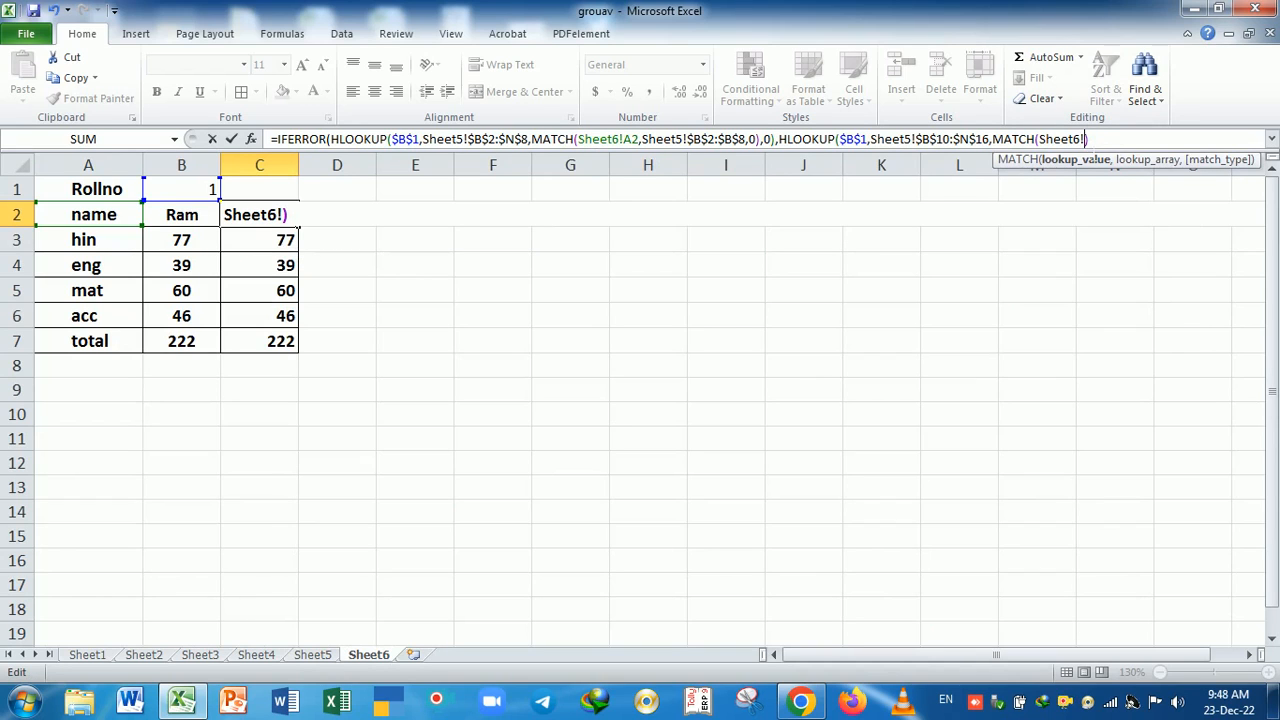
left_click(90, 220)
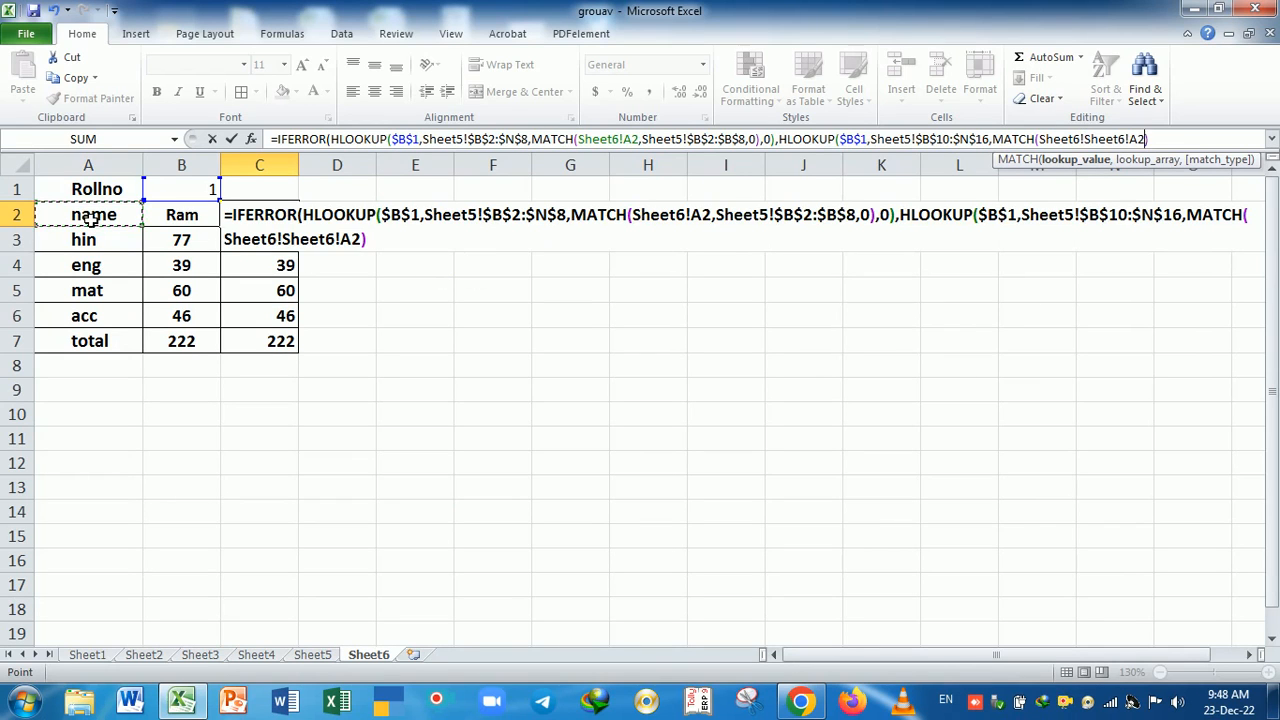
type(",")
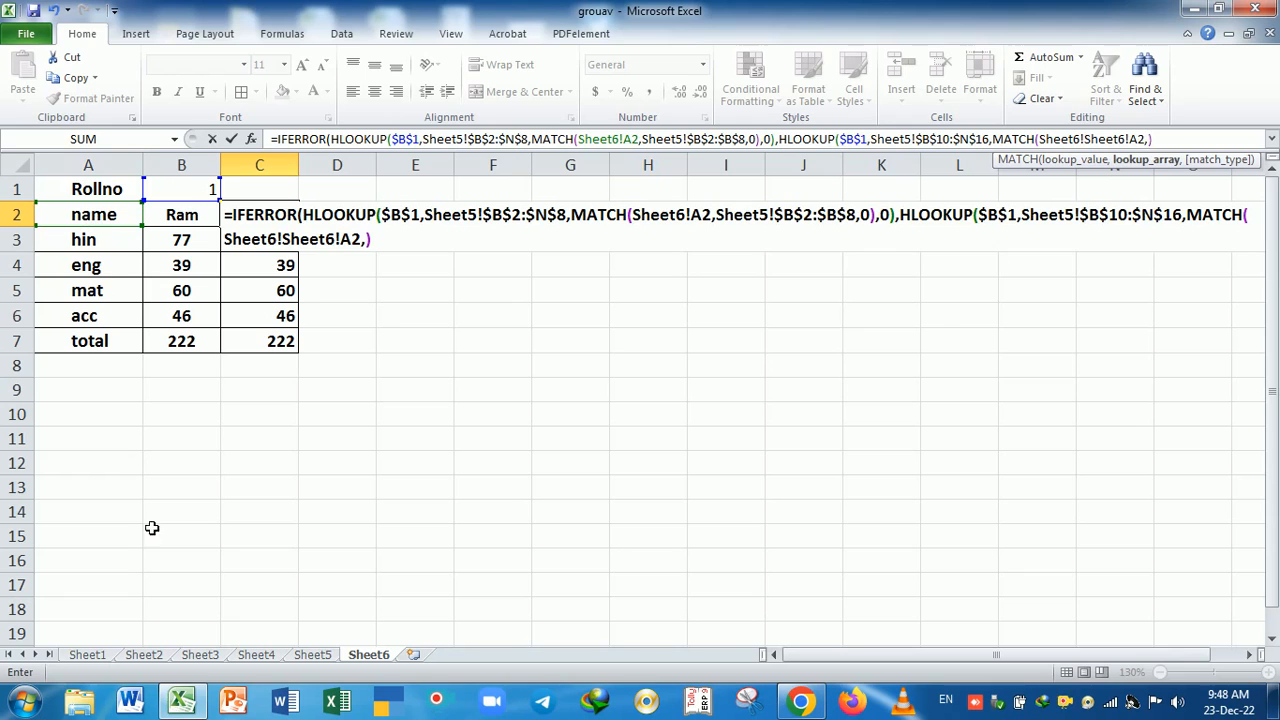
Try to complete the C2 formula with the MATCH array Sheet5!$B$10:$B$16, match type 0 and range lookup 0.
left_click(312, 654)
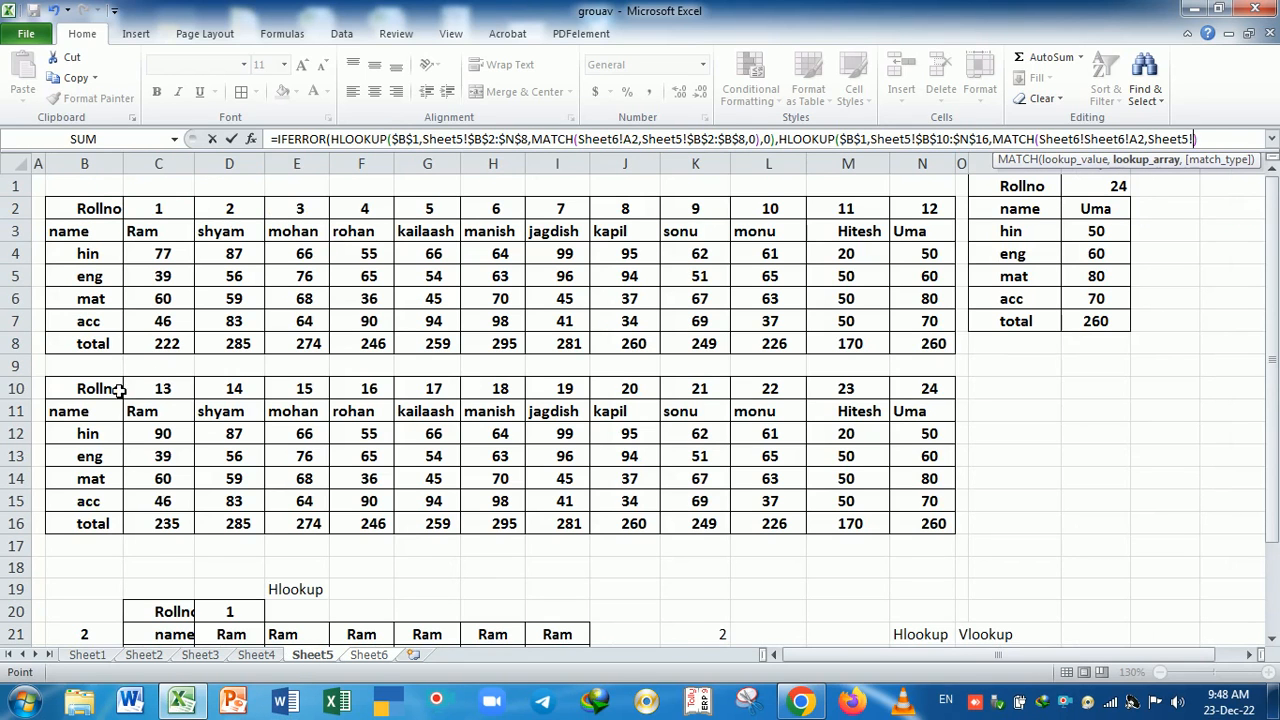
left_click_drag(118, 390, 103, 525)
key("F4")
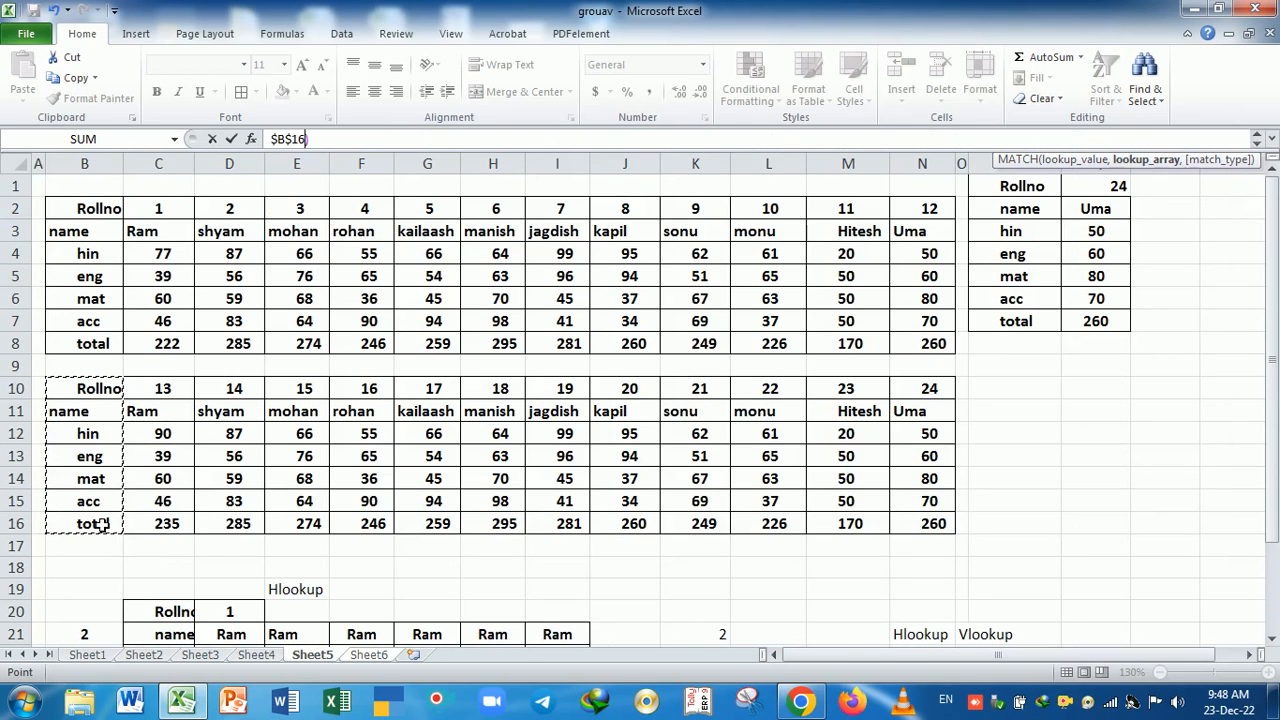
type(",0)")
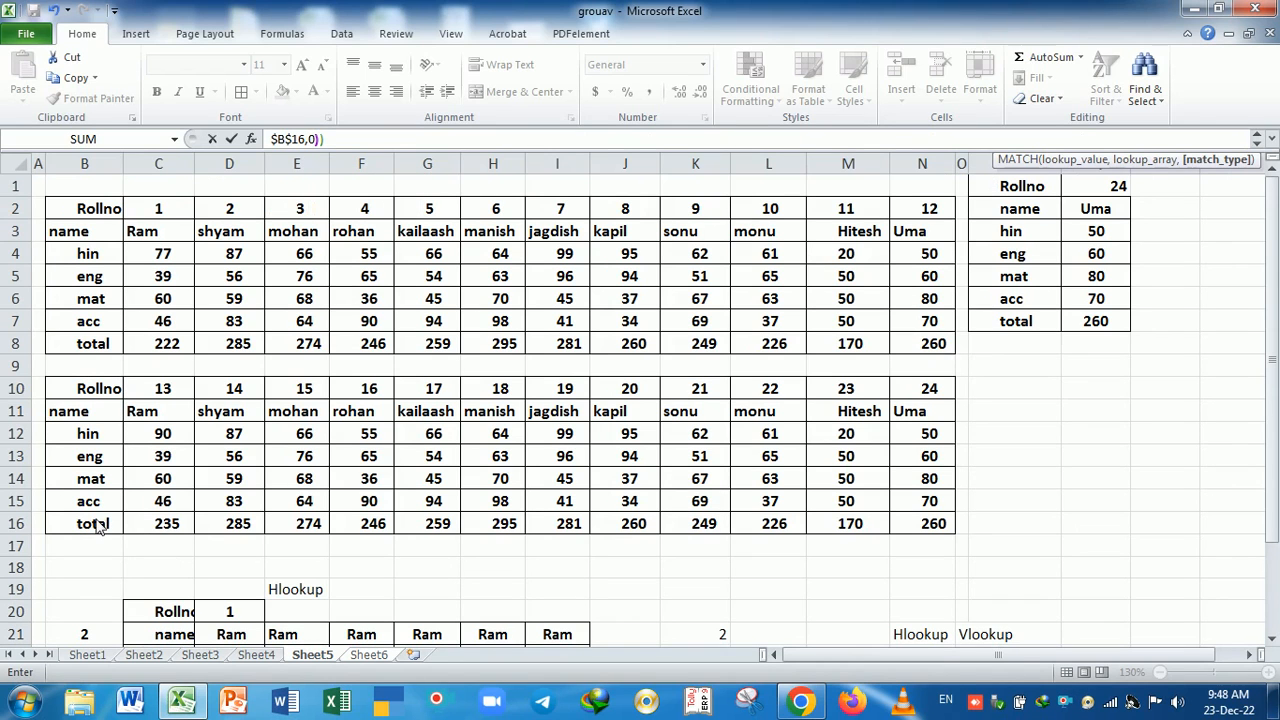
type(",")
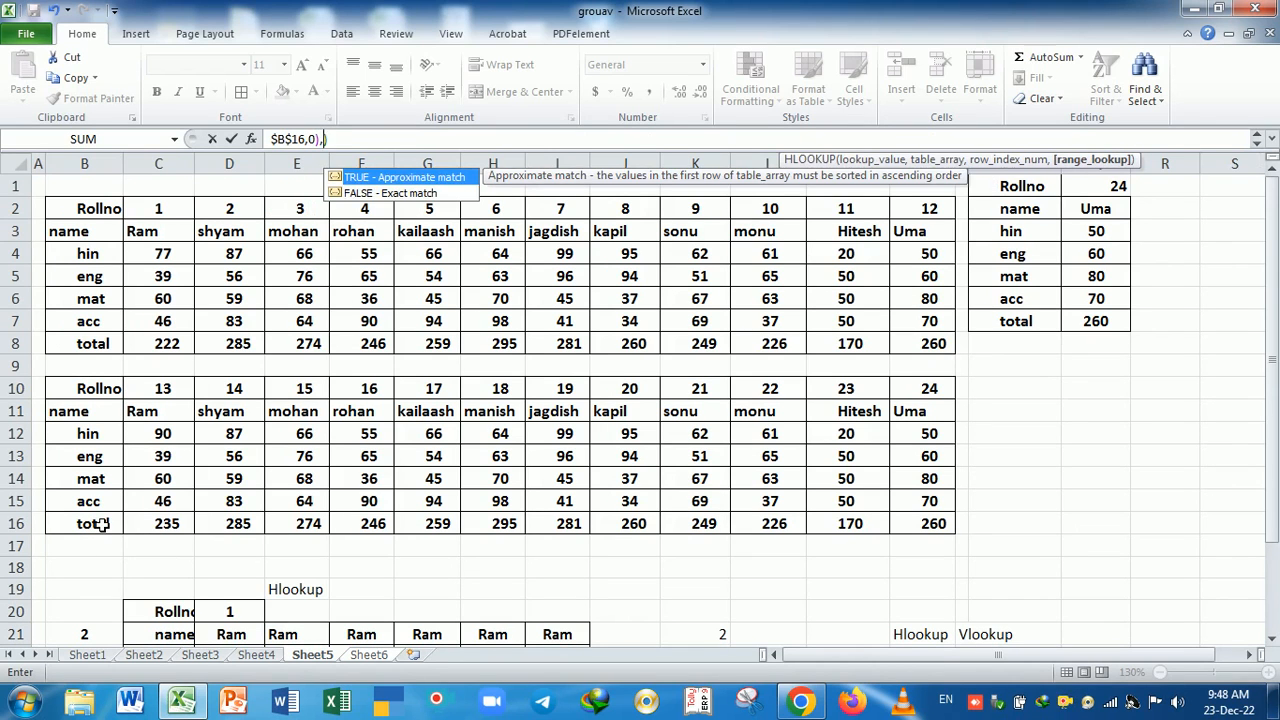
key("BackSpace")
type(")")
key("Return")
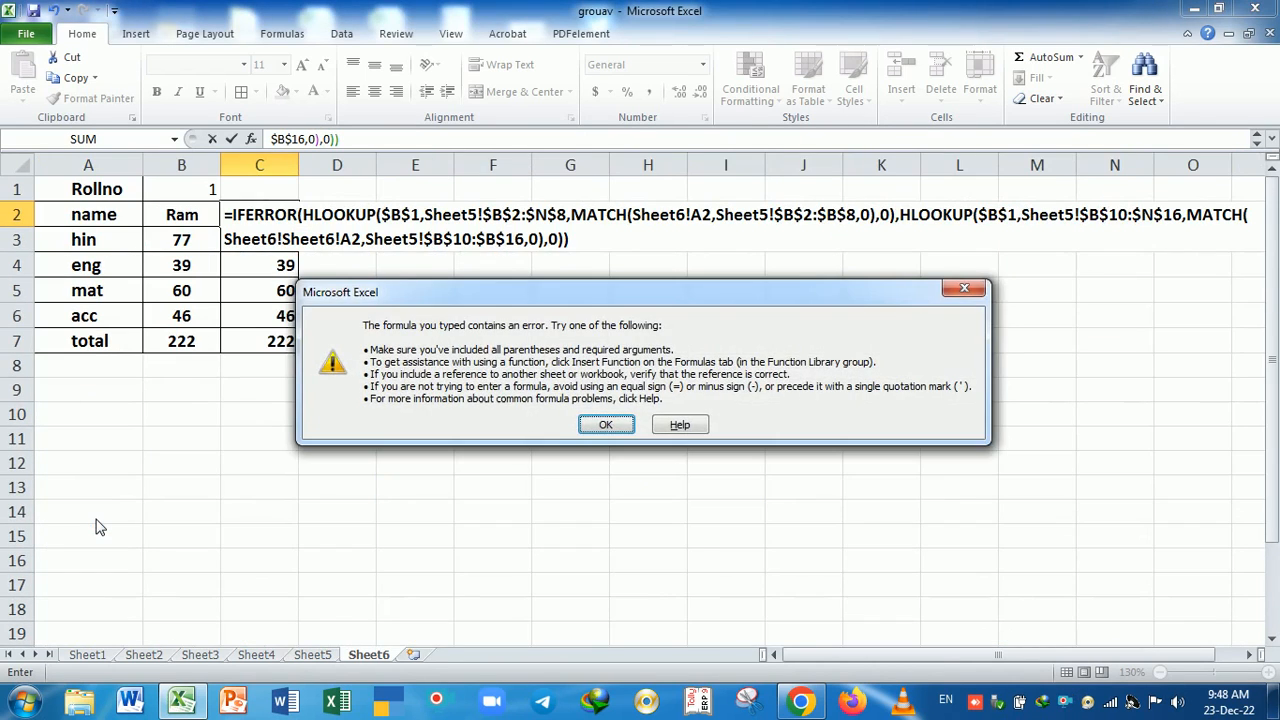
left_click(605, 426)
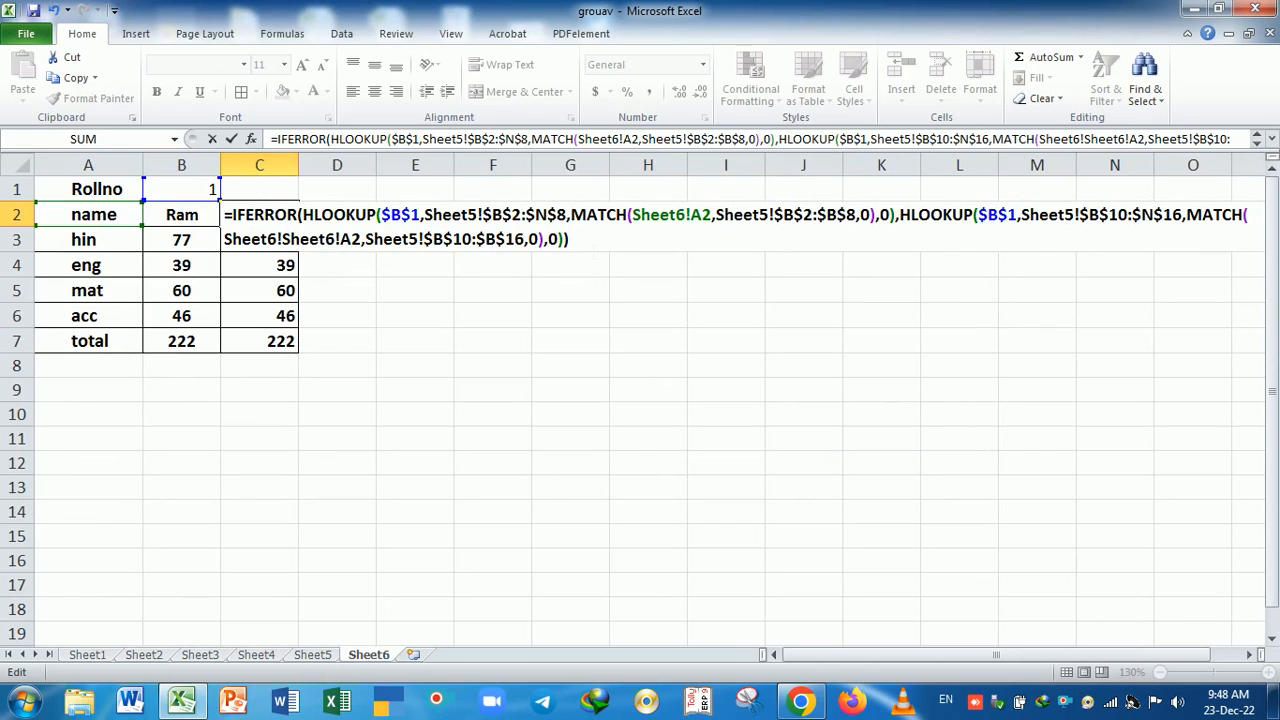
Examine the second MATCH's lookup value, lookup array and match type in the C2 formula, and the HLOOKUP arguments around it.
key("BackSpace")
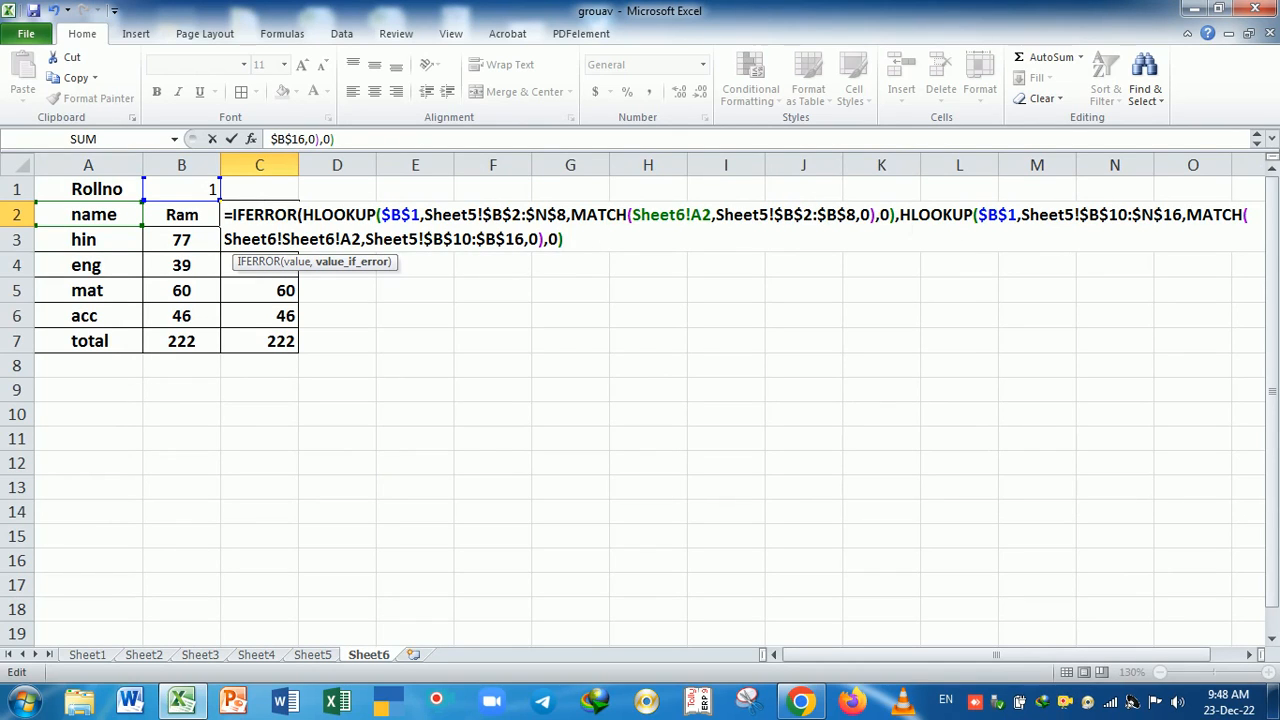
left_click(900, 214)
left_click(1248, 214)
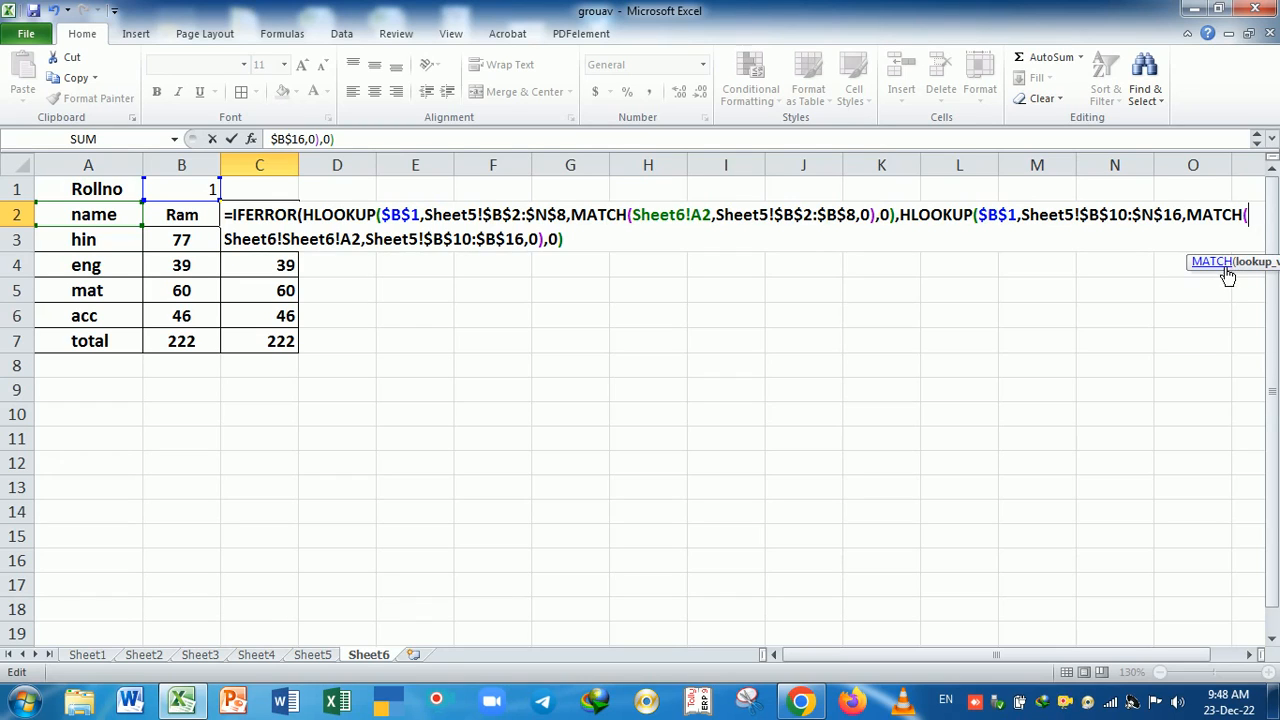
left_click_drag(1228, 272, 984, 290)
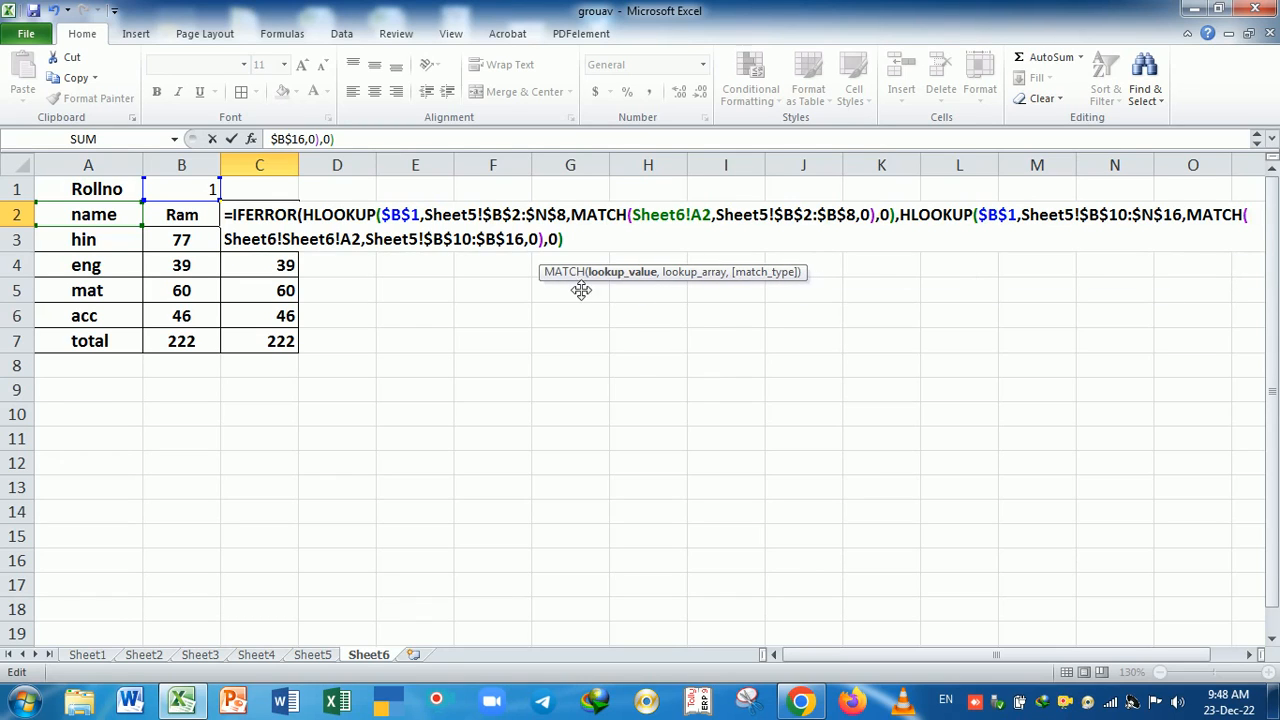
left_click(634, 274)
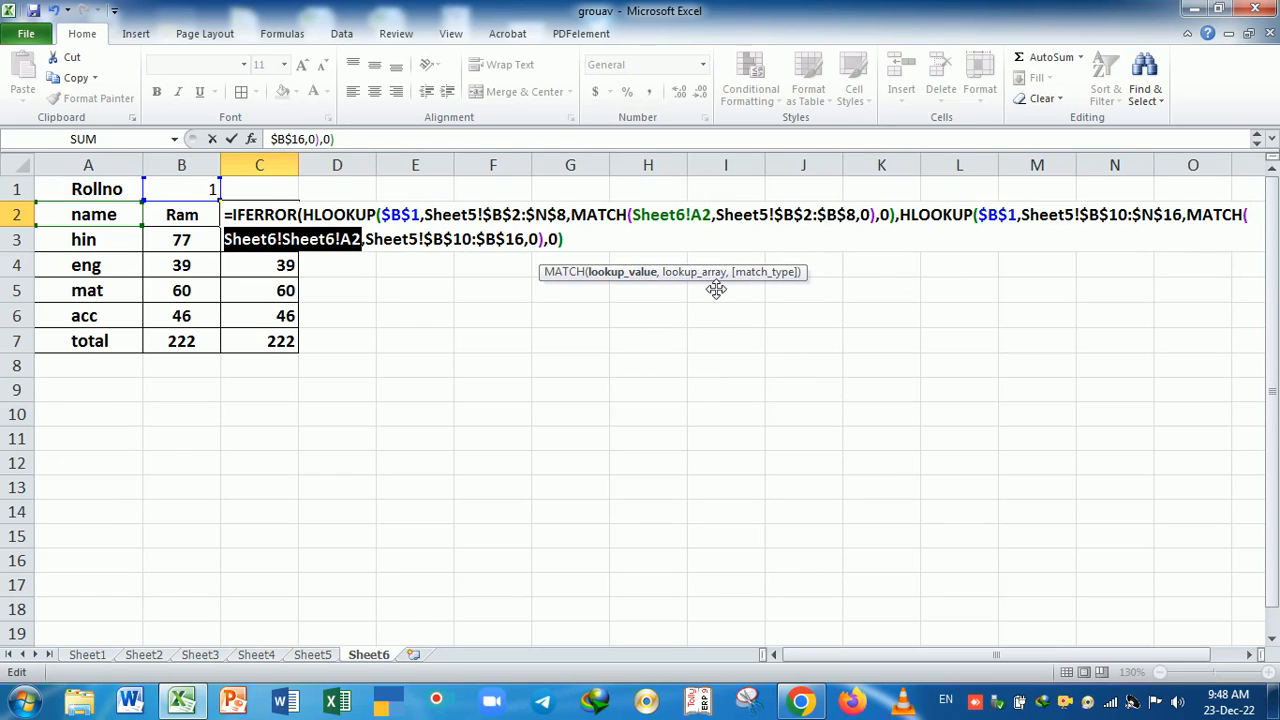
left_click(697, 277)
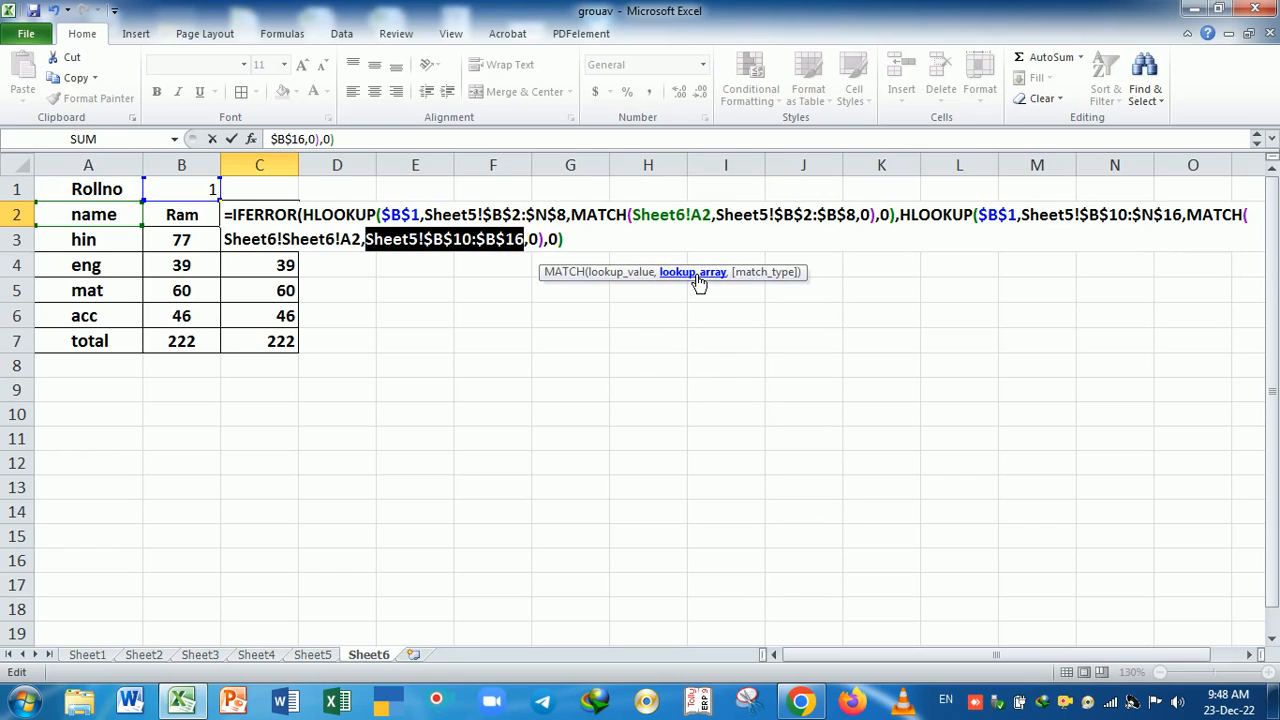
left_click(765, 275)
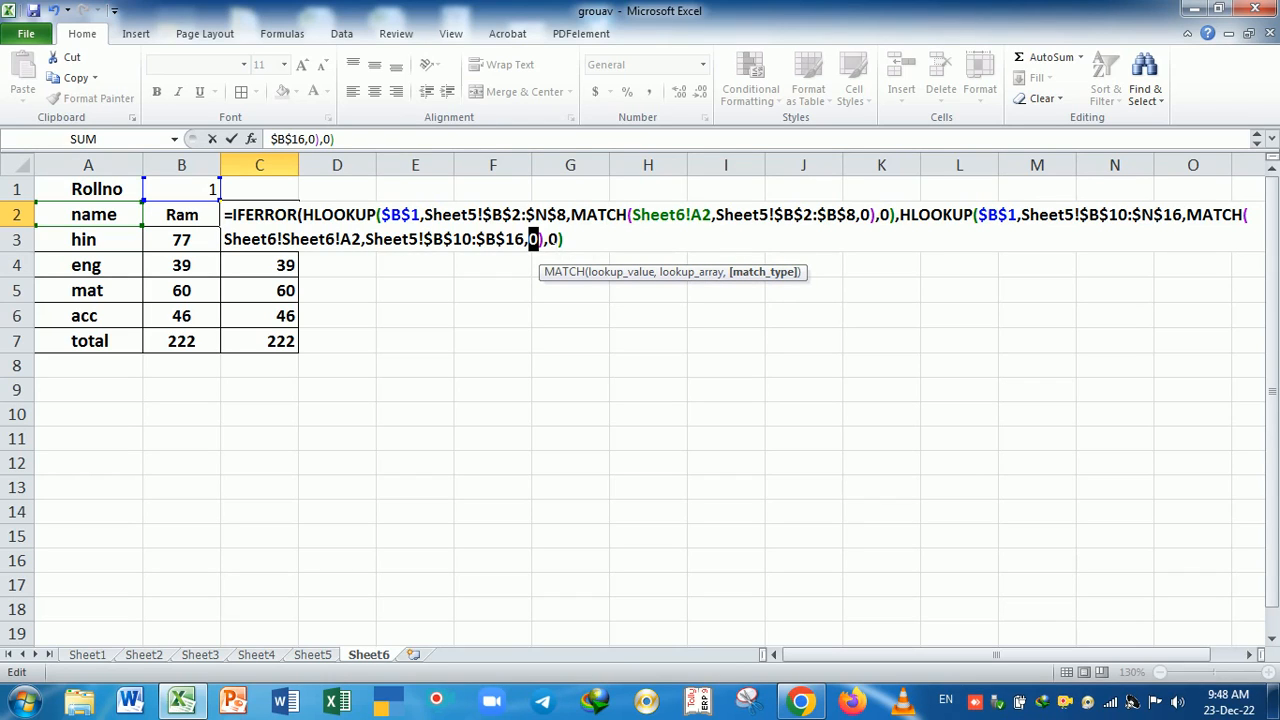
left_click(541, 239)
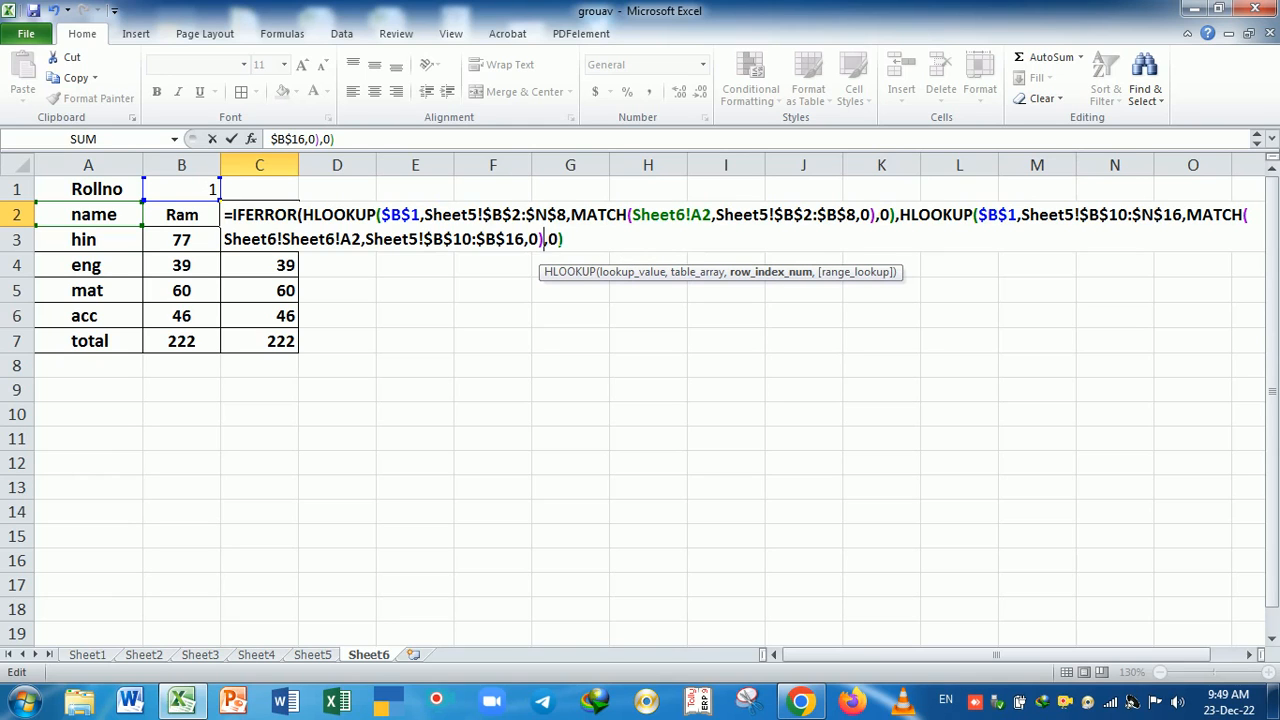
key("Right")
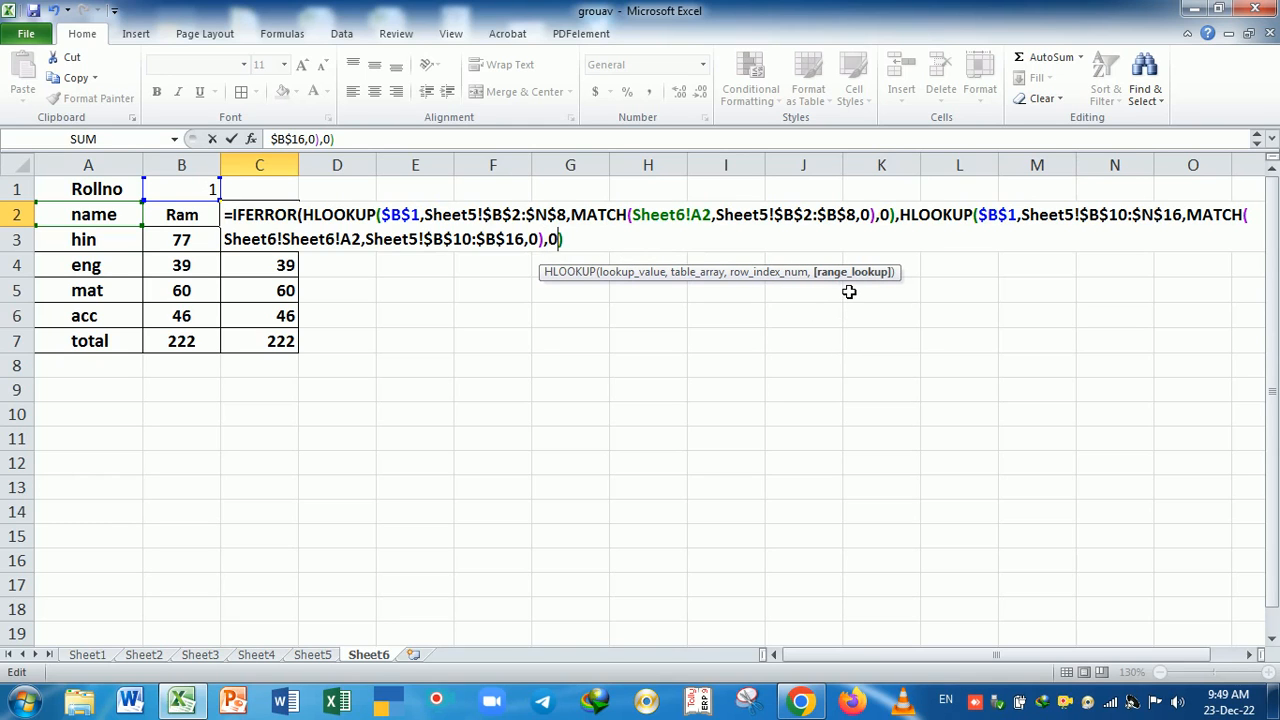
Try to repair the second MATCH's lookup value by deleting A2 and the duplicate Sheet6! reference, and discard the C2 formula edit.
key("Return")
key("Return")
key("Return")
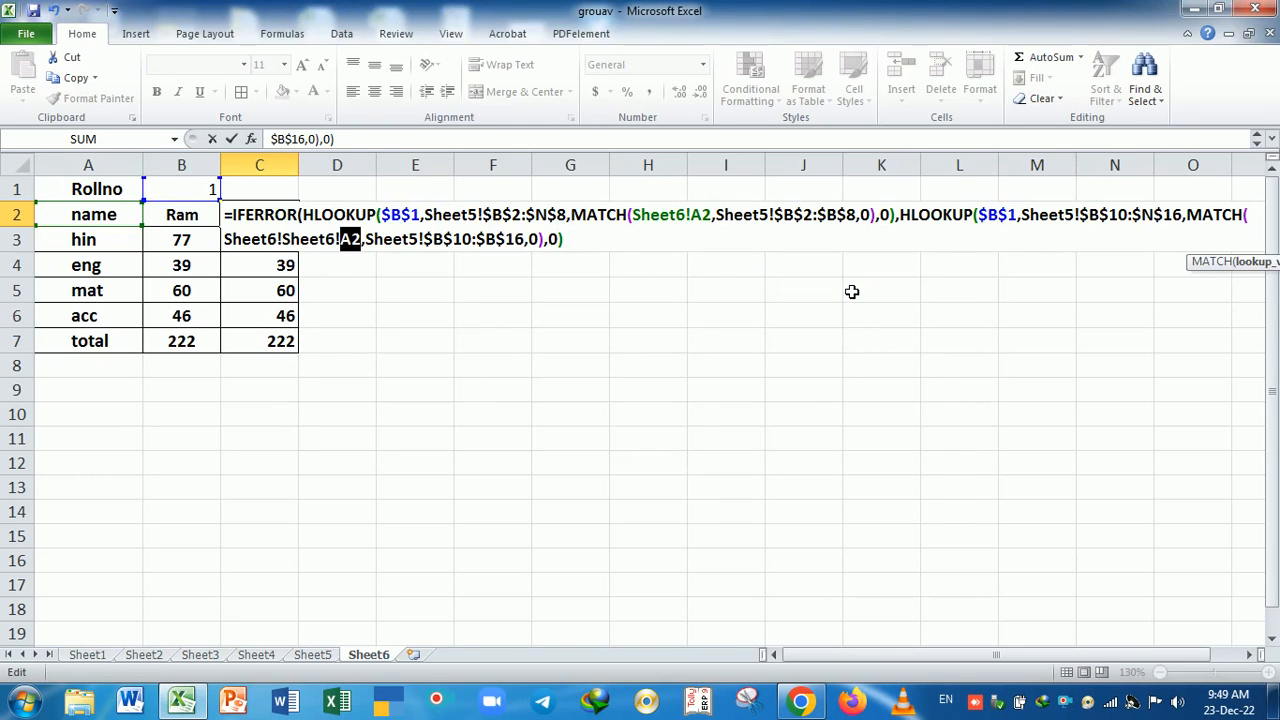
key("Return")
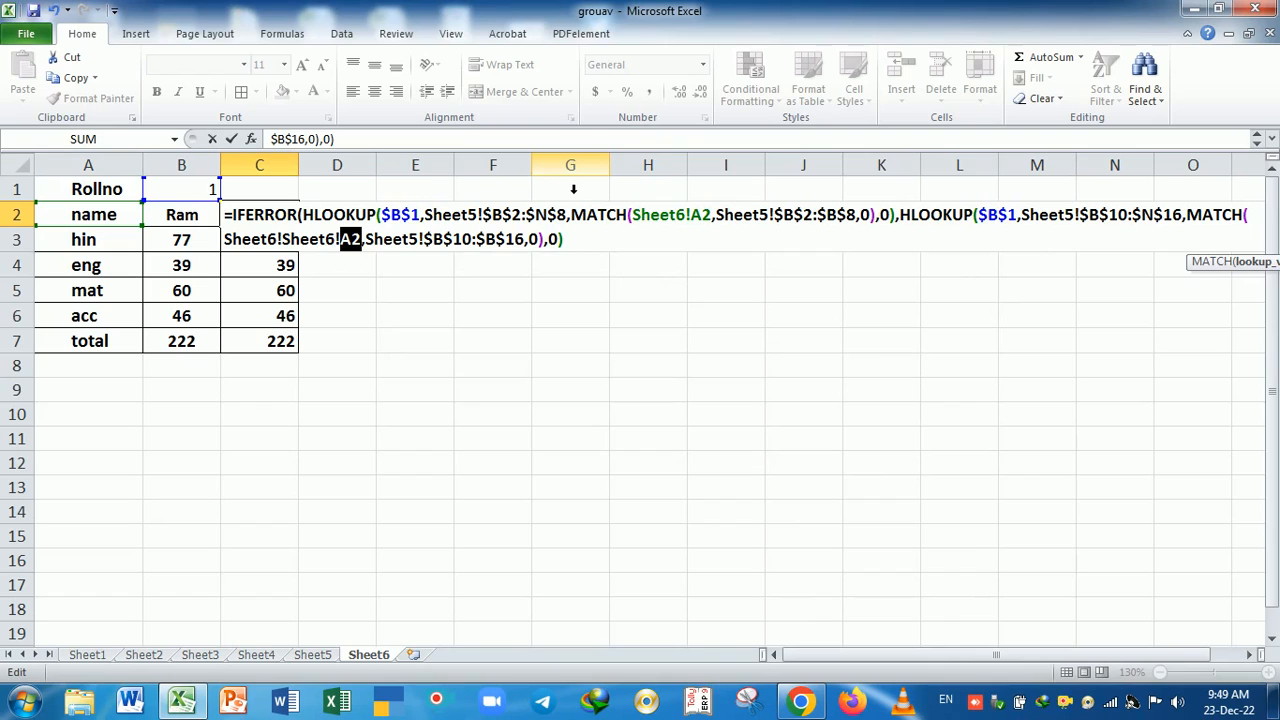
key("BackSpace")
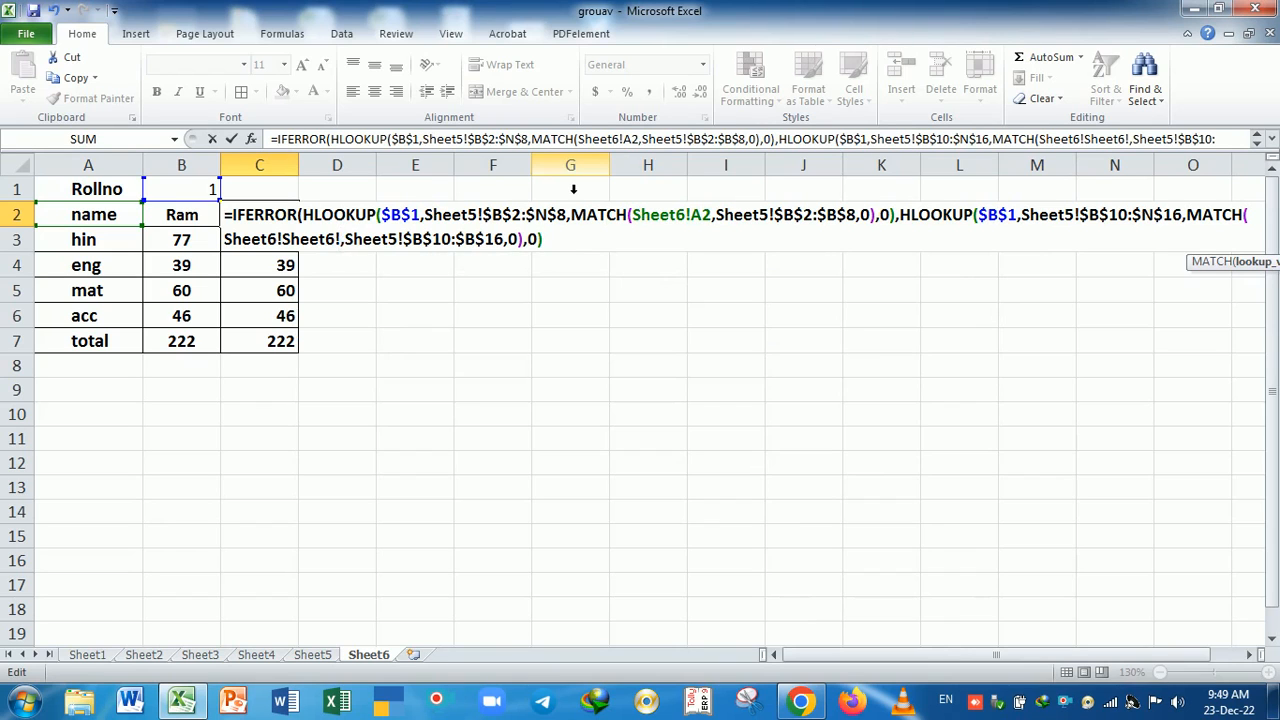
key("BackSpace")
key("BackSpace")
key("BackSpace")
key("BackSpace")
key("BackSpace")
key("BackSpace")
key("BackSpace")
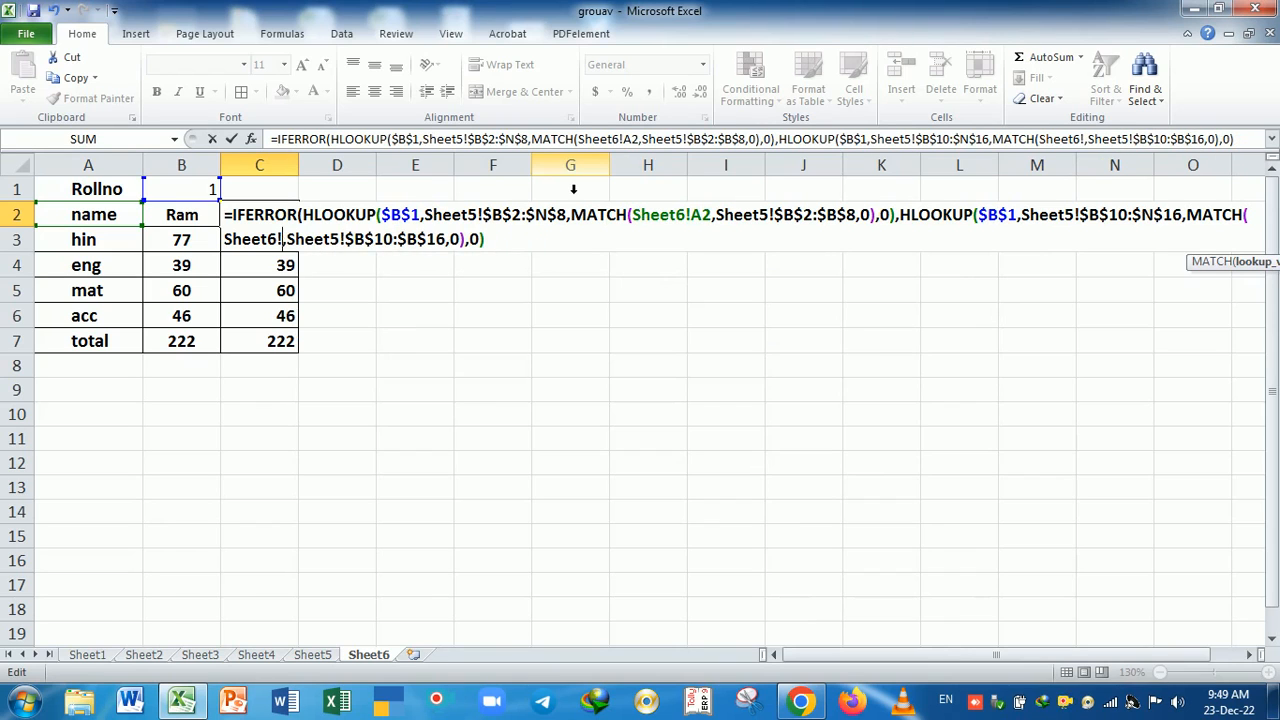
key("Return")
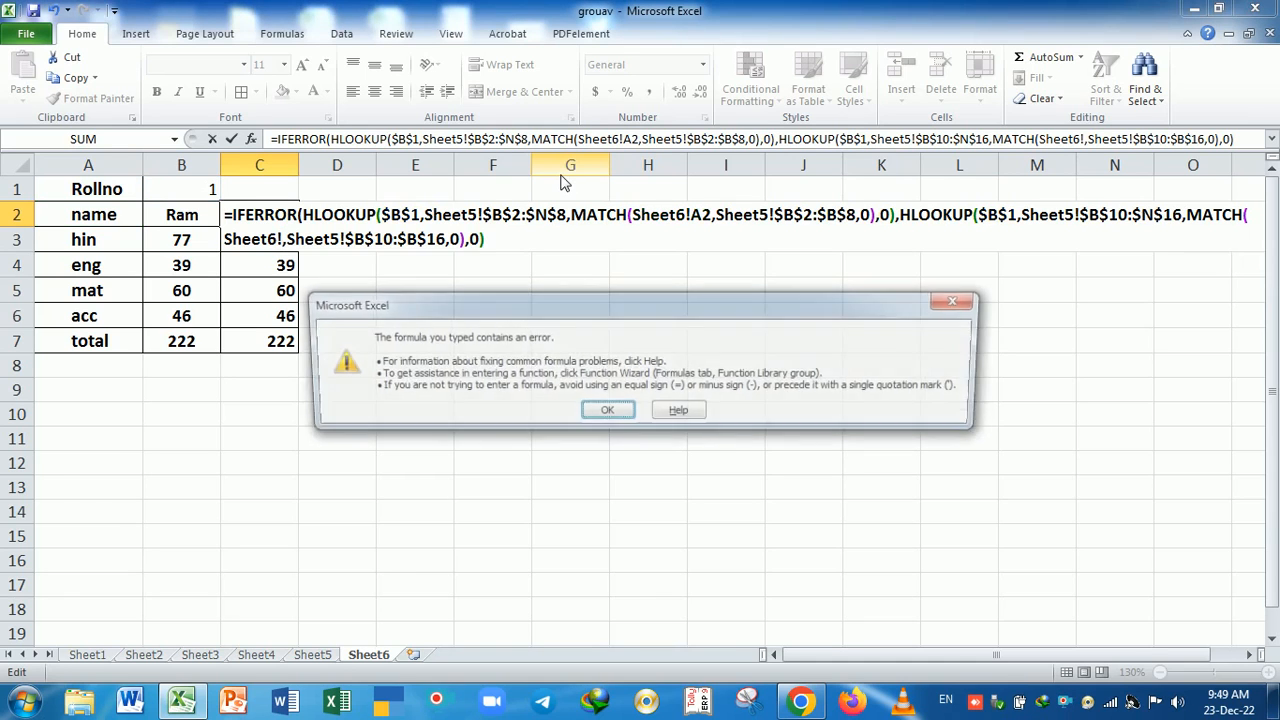
key("Return")
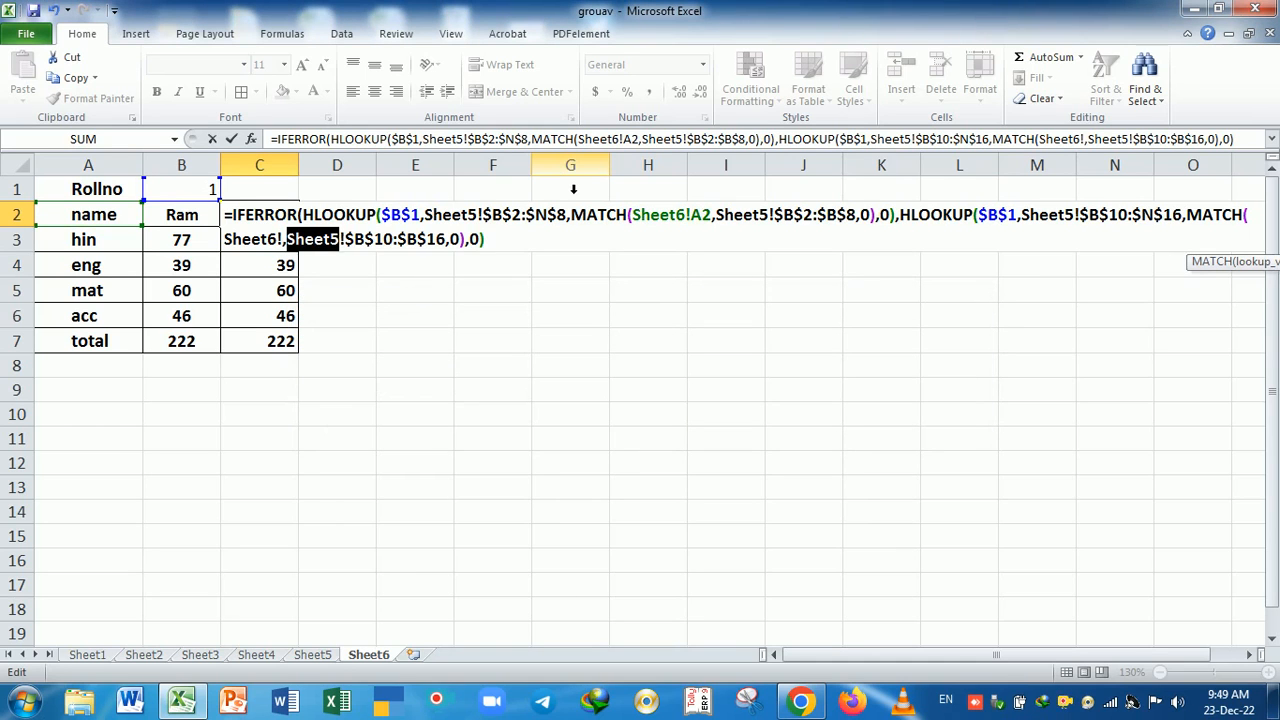
key("Escape")
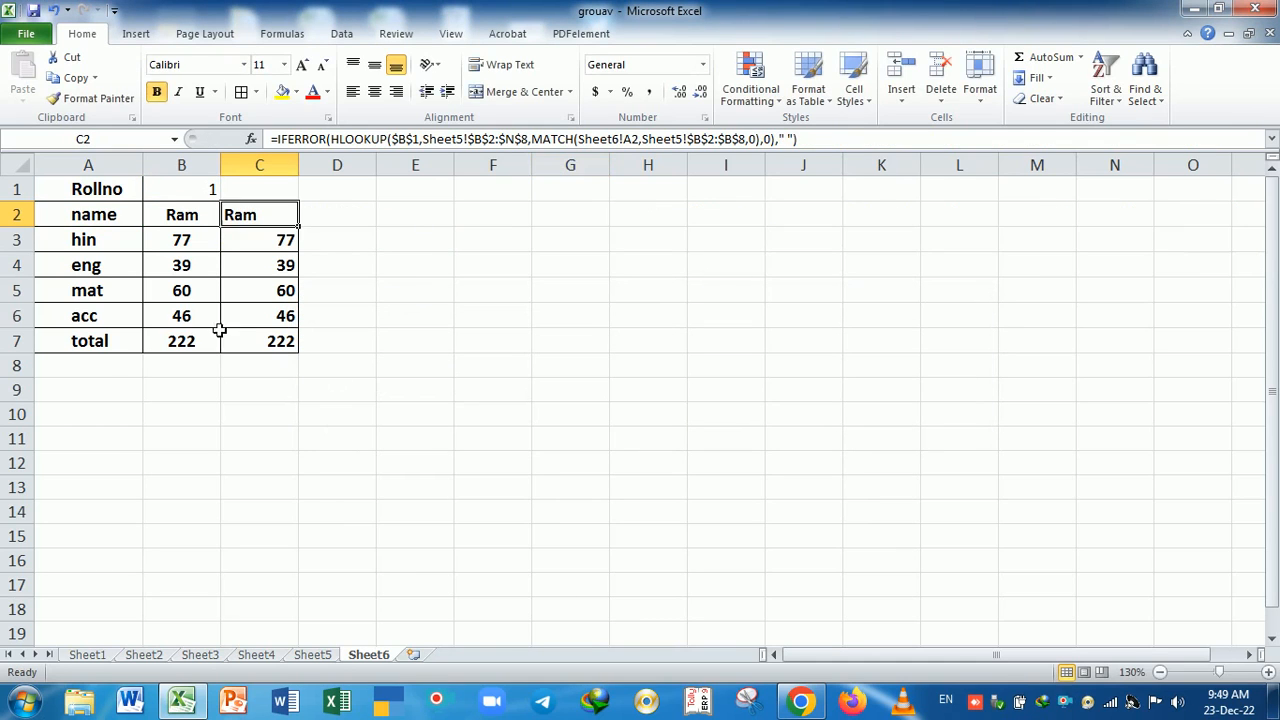
Reopen the C2 formula and replace its " " error value with a second HLOOKUP function.
double_click(271, 224)
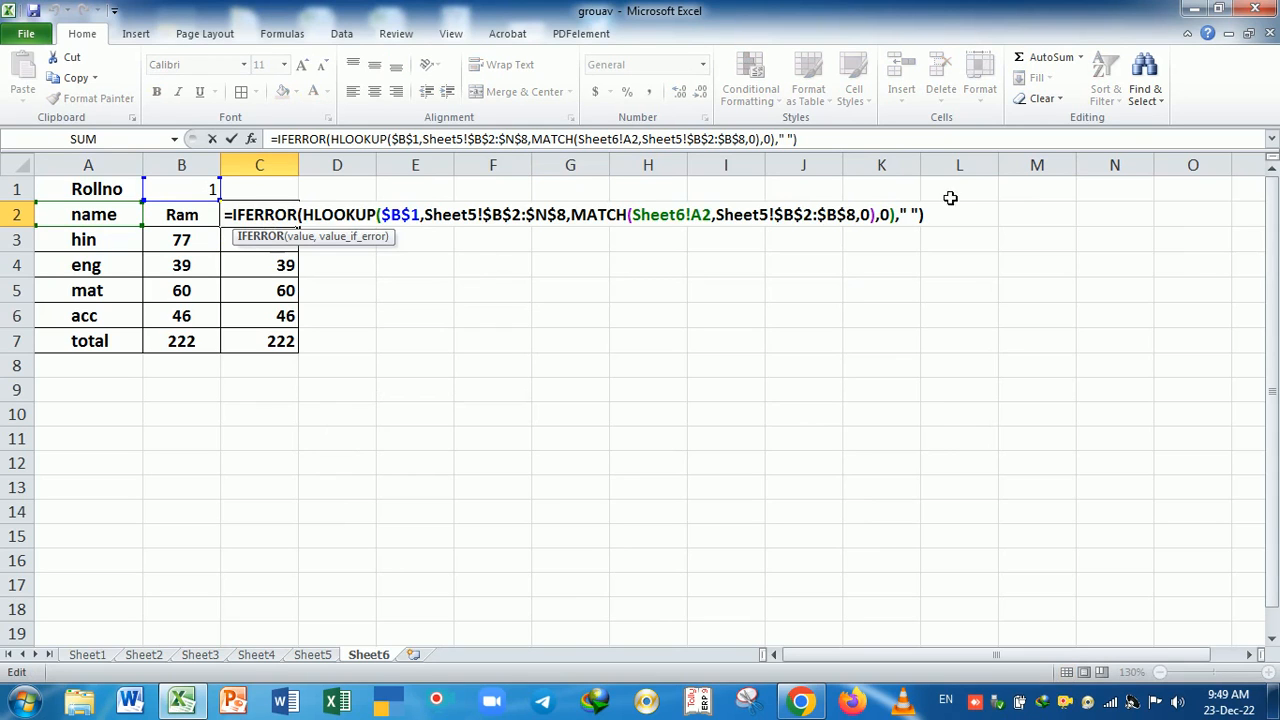
key("BackSpace")
key("BackSpace")
key("BackSpace")
key("BackSpace")
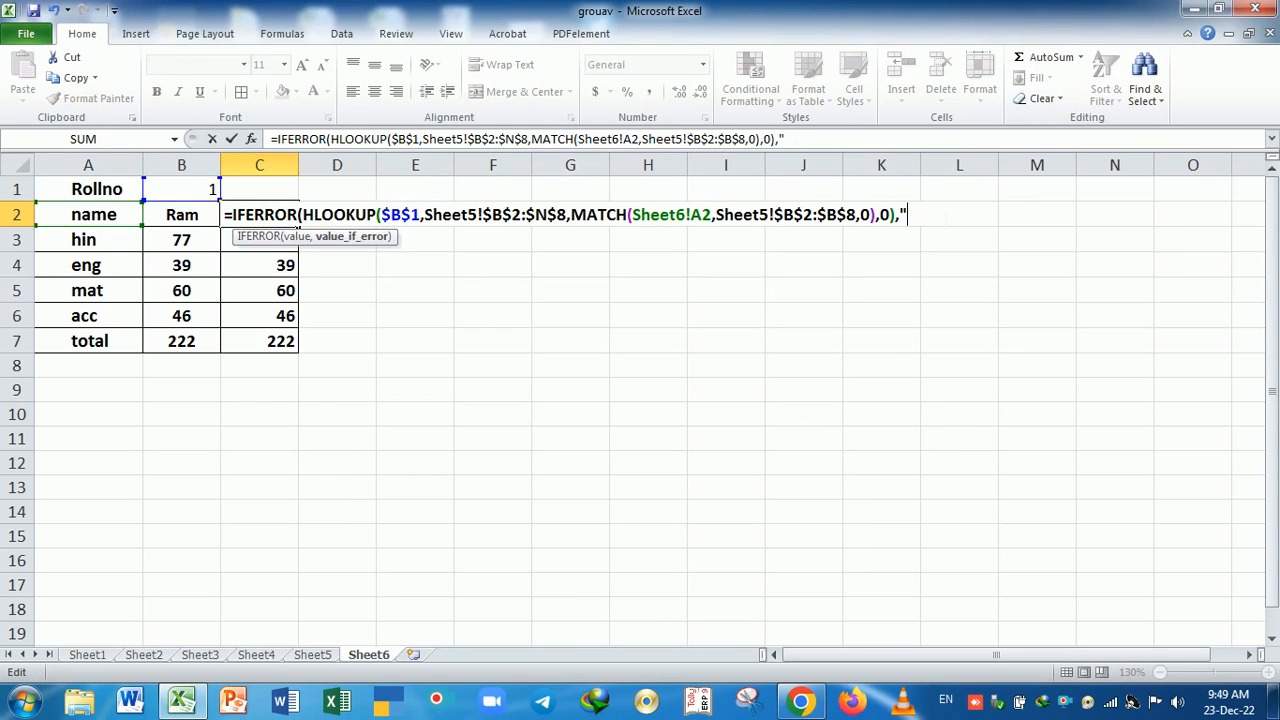
type("HLOOKUP(")
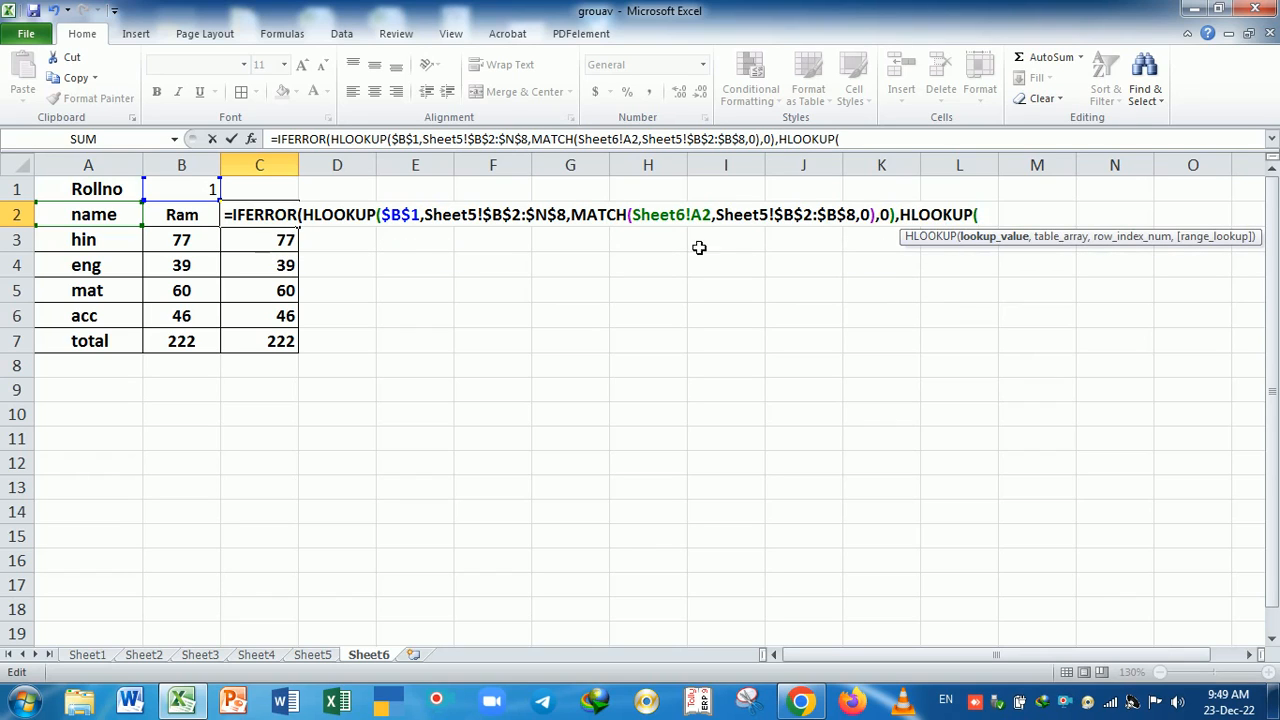
Set the second HLOOKUP's lookup value to $B$1 and its table array to Sheet5!$B$10:$N$16.
left_click(199, 200)
key("F4")
type(",")
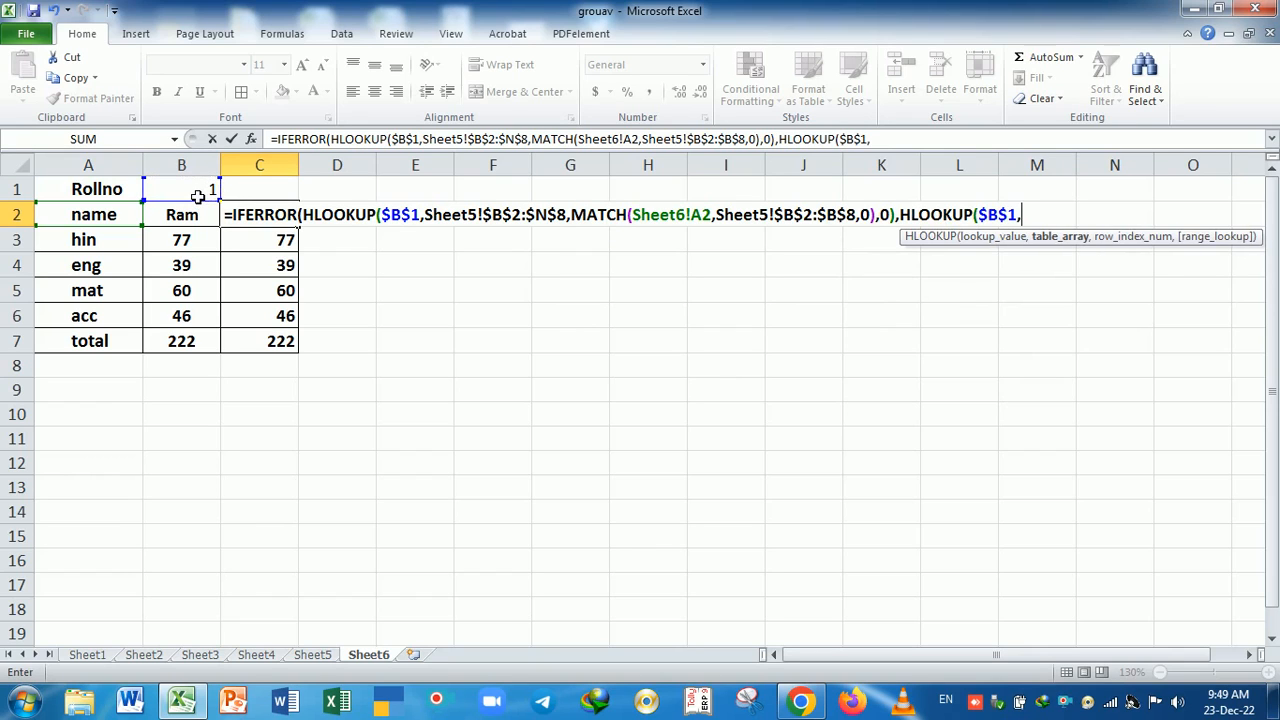
left_click(311, 655)
left_click_drag(90, 388, 928, 520)
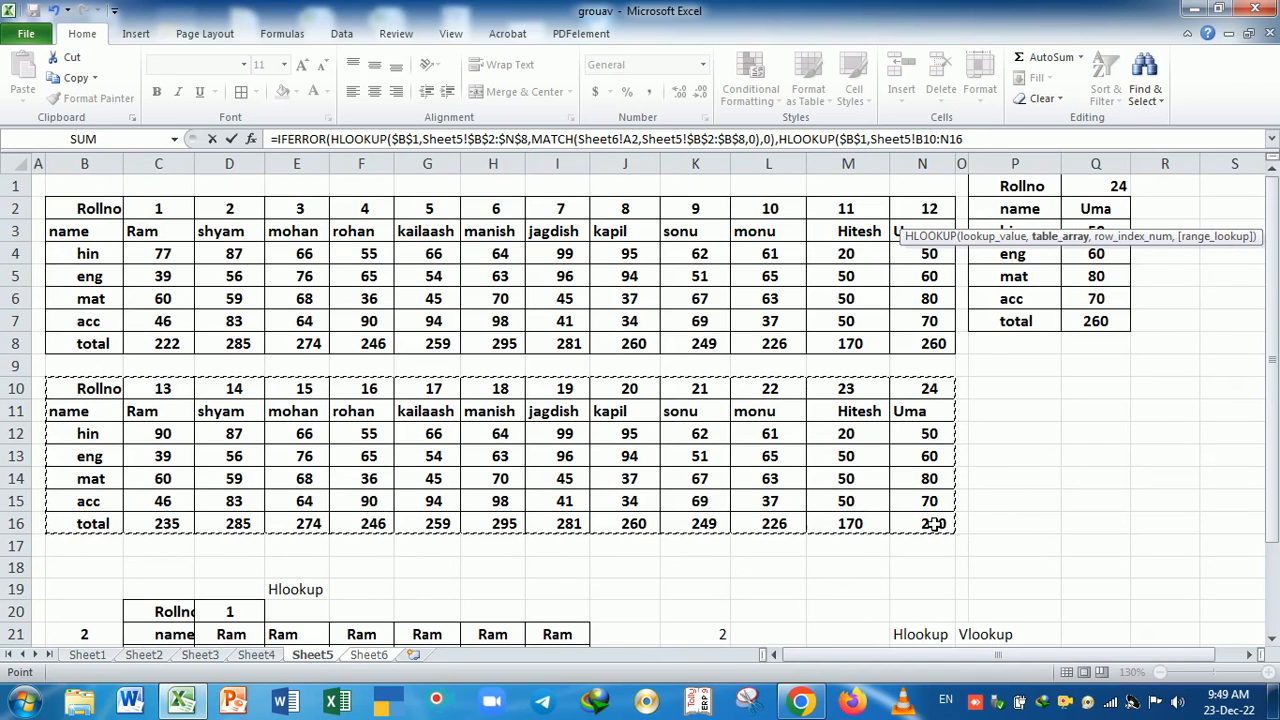
key("F4")
type(",")
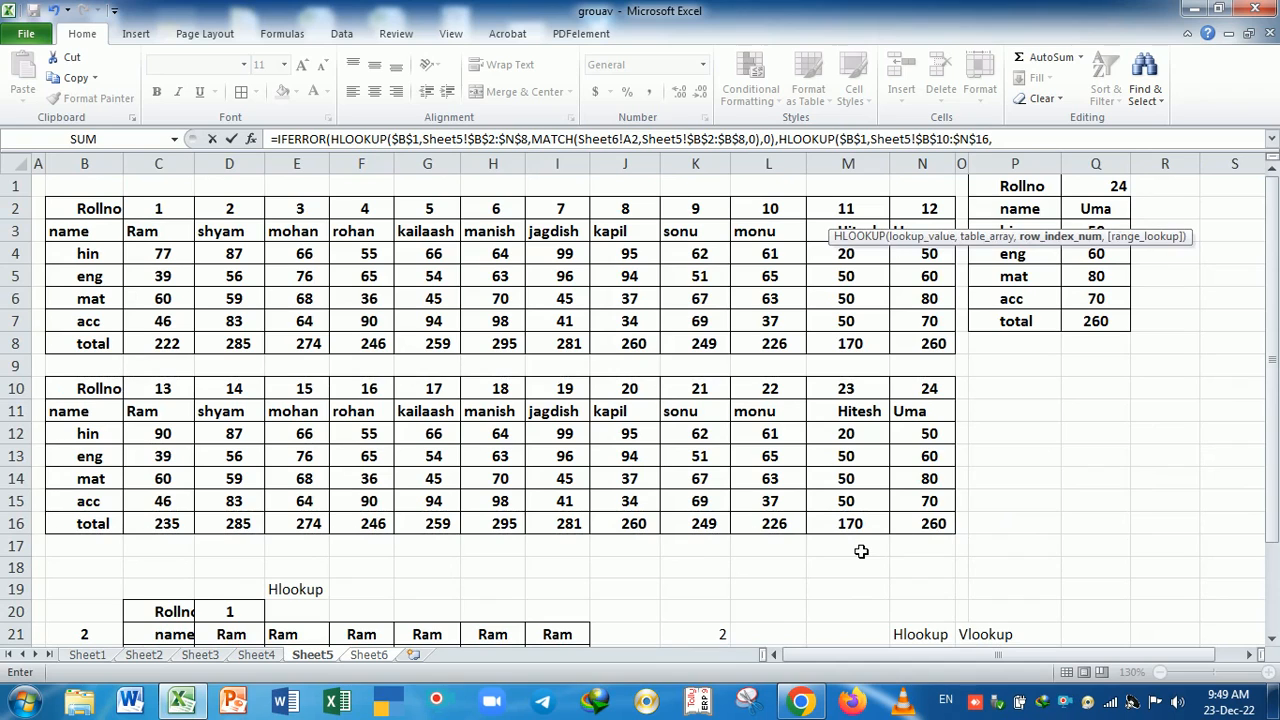
Add a MATCH function as the second HLOOKUP's row index, with Sheet6!A2 as its lookup value.
type("ma")
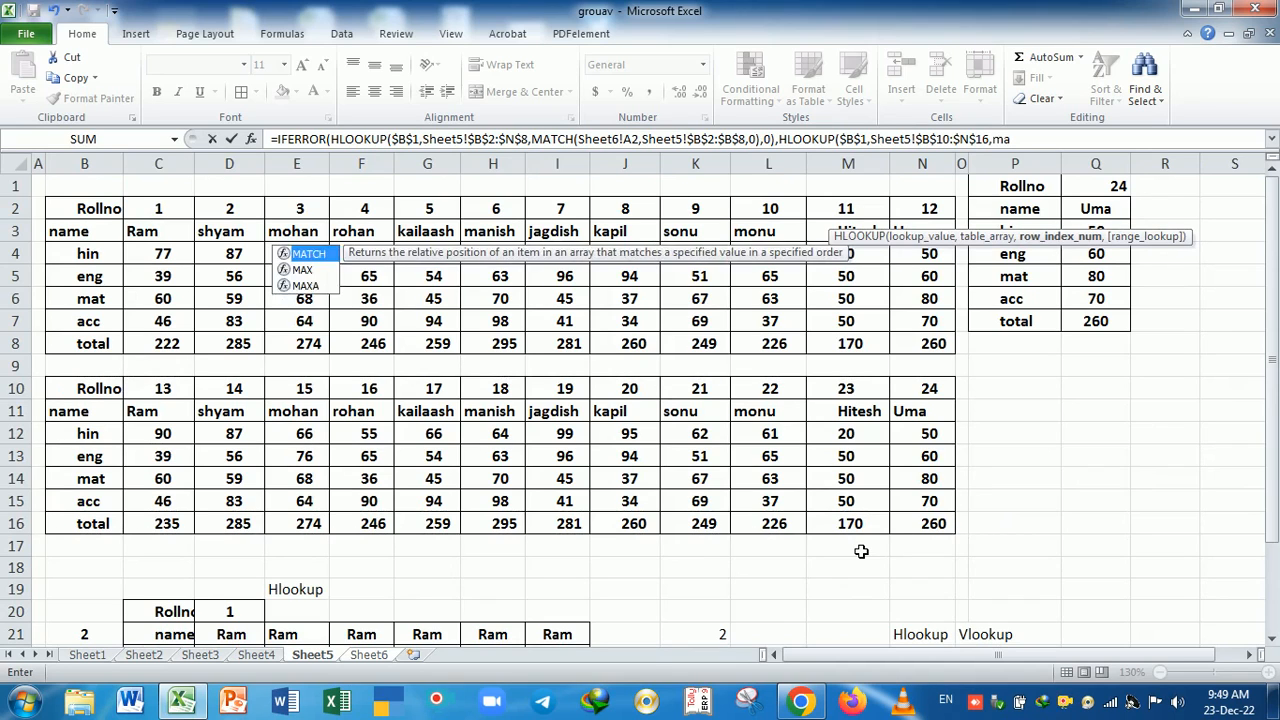
key("Tab")
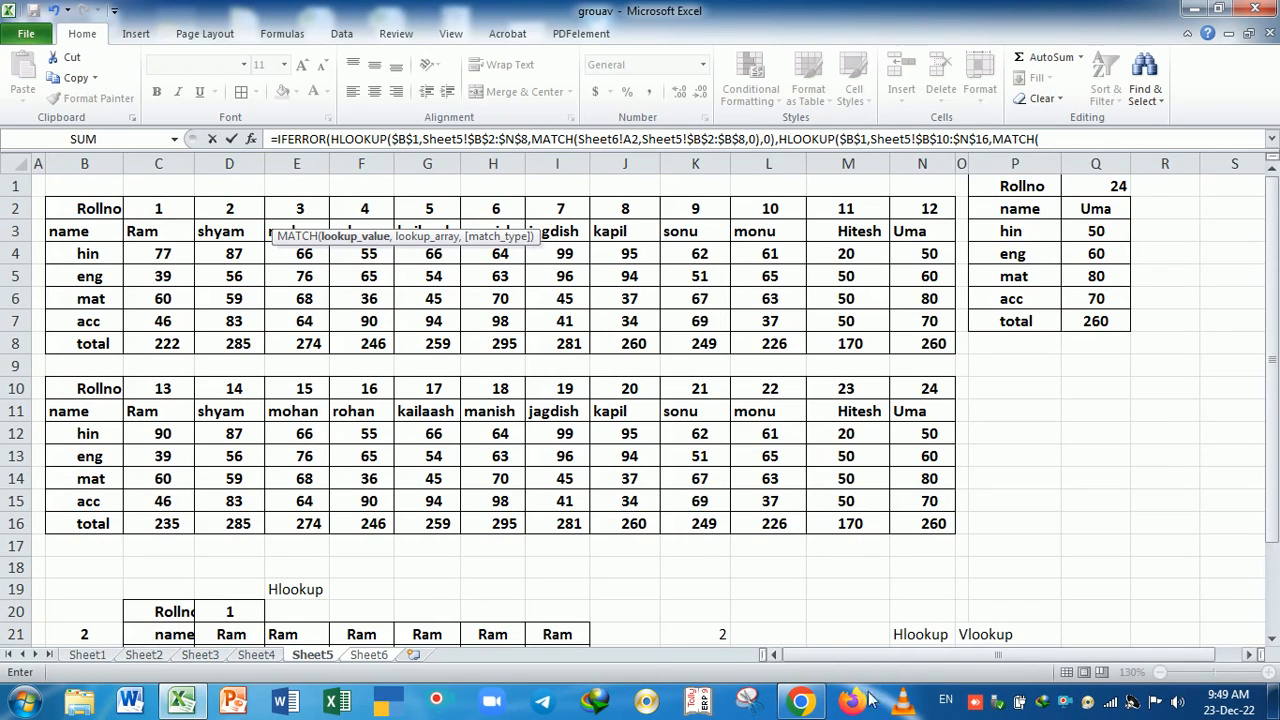
left_click(370, 655)
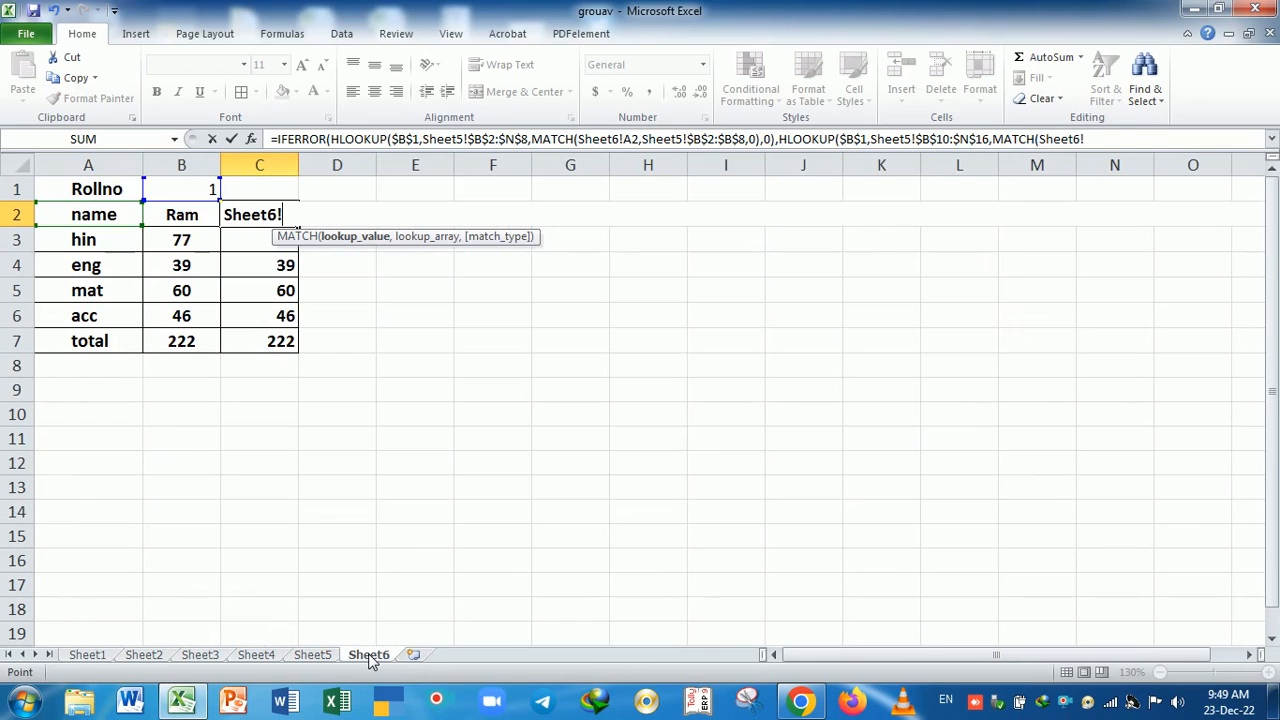
left_click(108, 216)
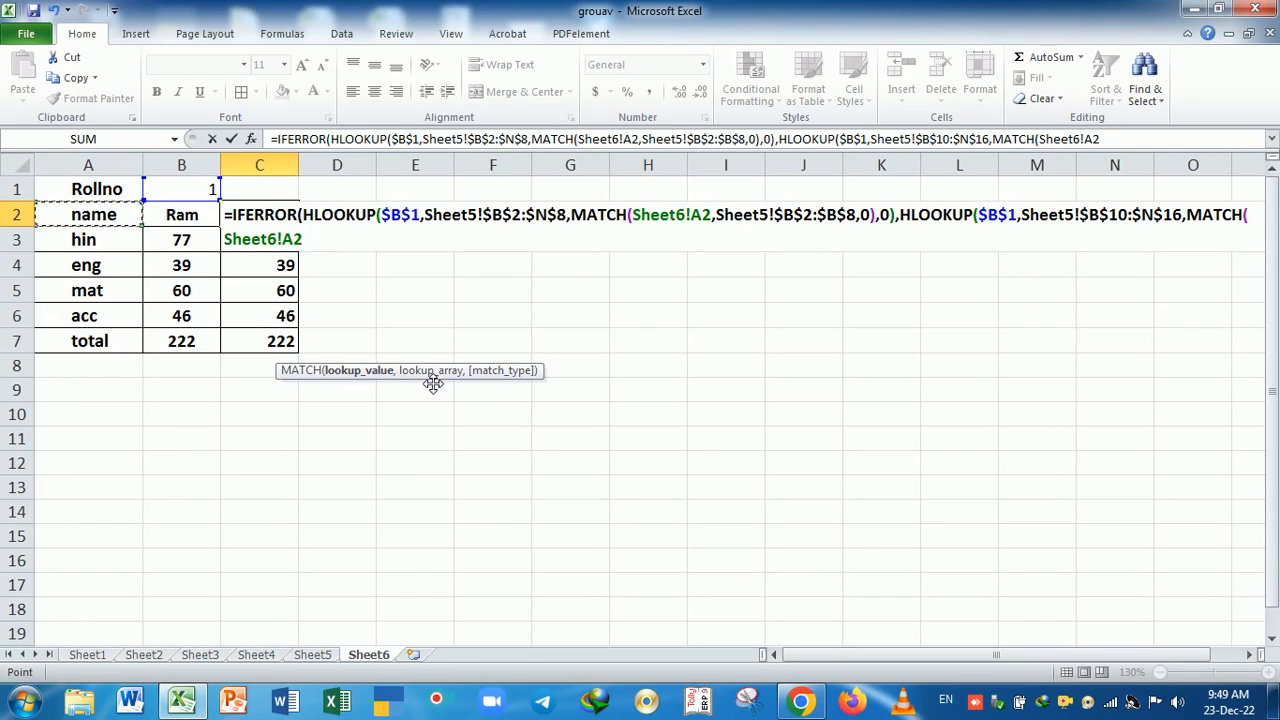
type(",")
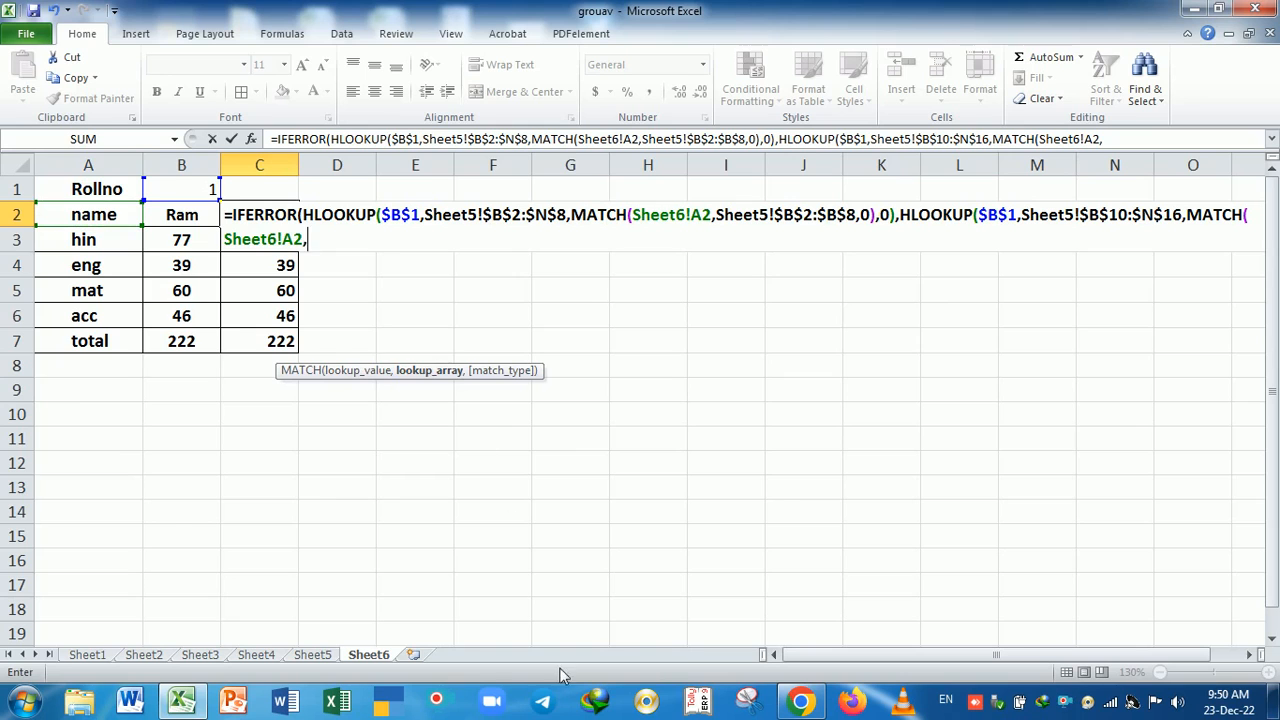
Set the second MATCH's lookup array to Sheet5!$B$10:$B$16 with match type 0 and close the function.
left_click(305, 655)
left_click_drag(88, 392, 88, 527)
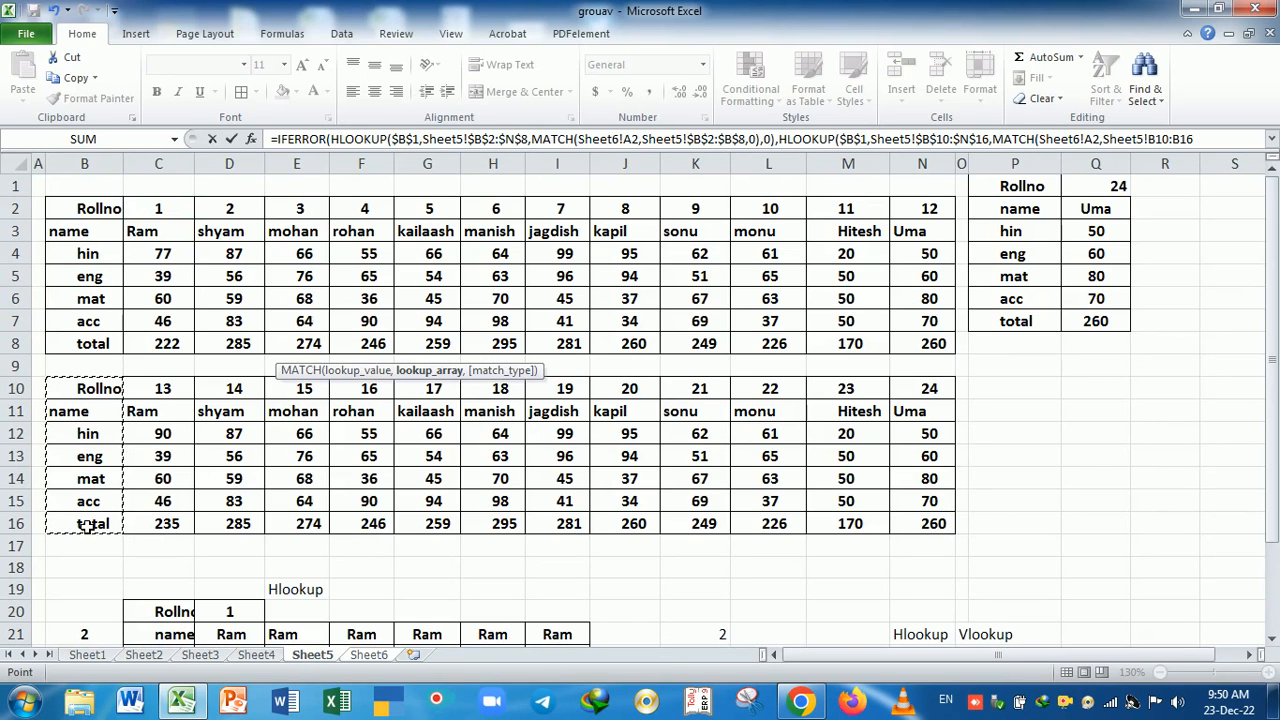
key("F4")
type(",0")
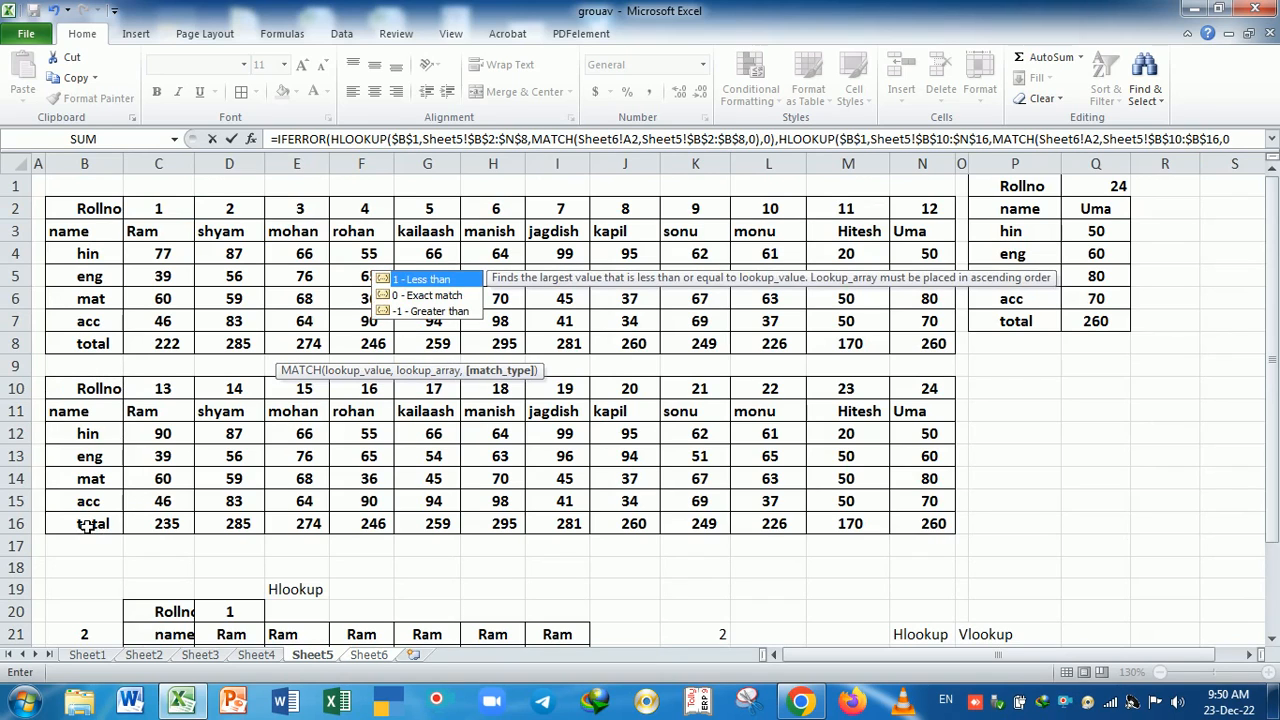
type(")")
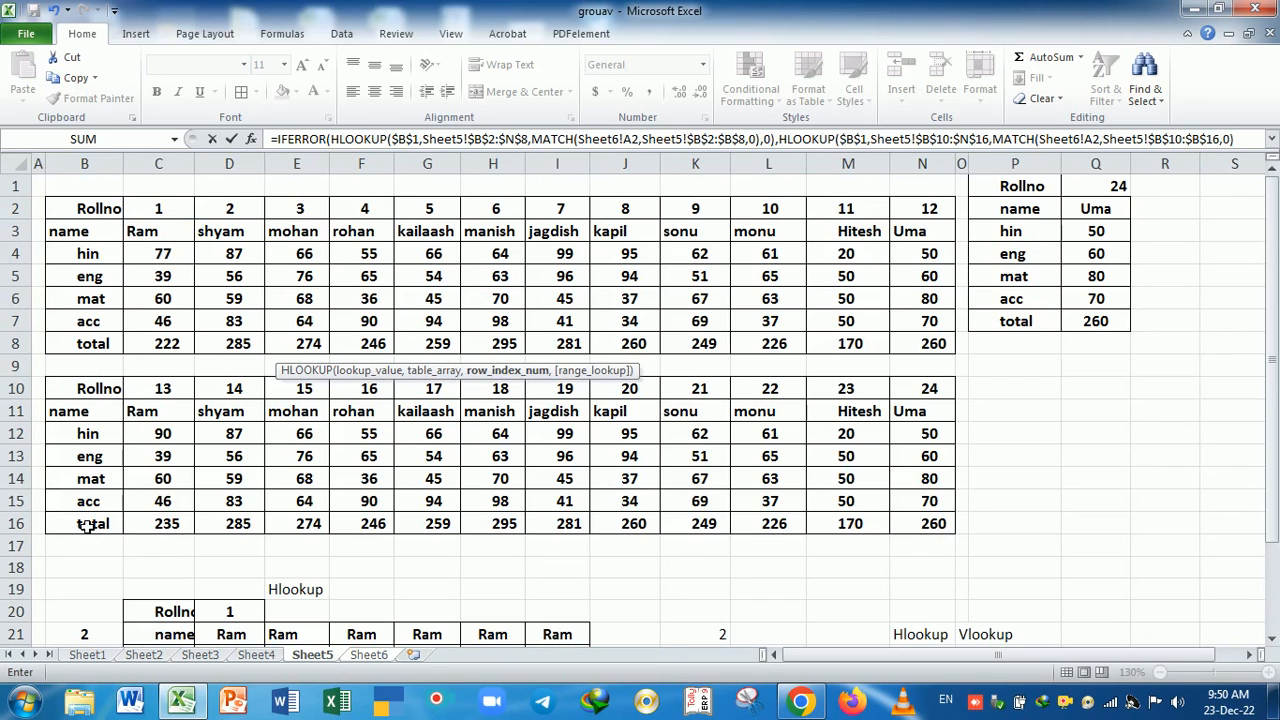
Complete the C2 formula with an empty range lookup argument and fill it down through C7.
type(",")
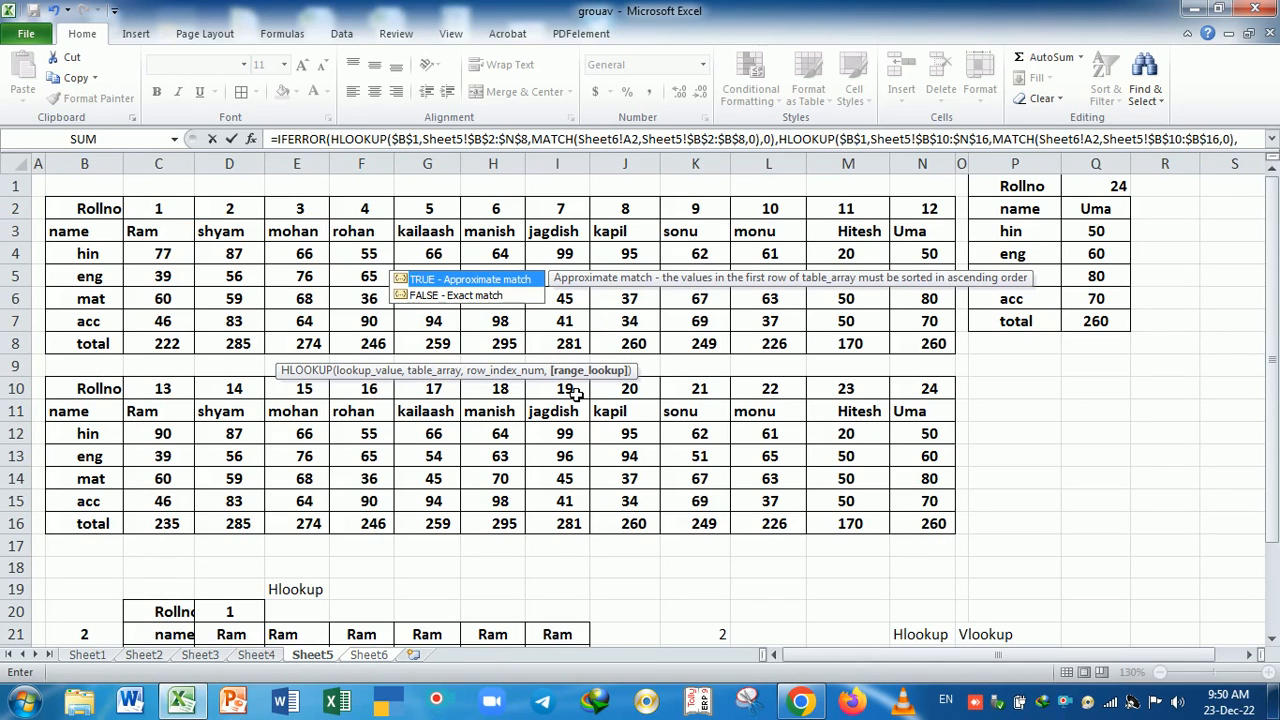
key("Return")
key("Return")
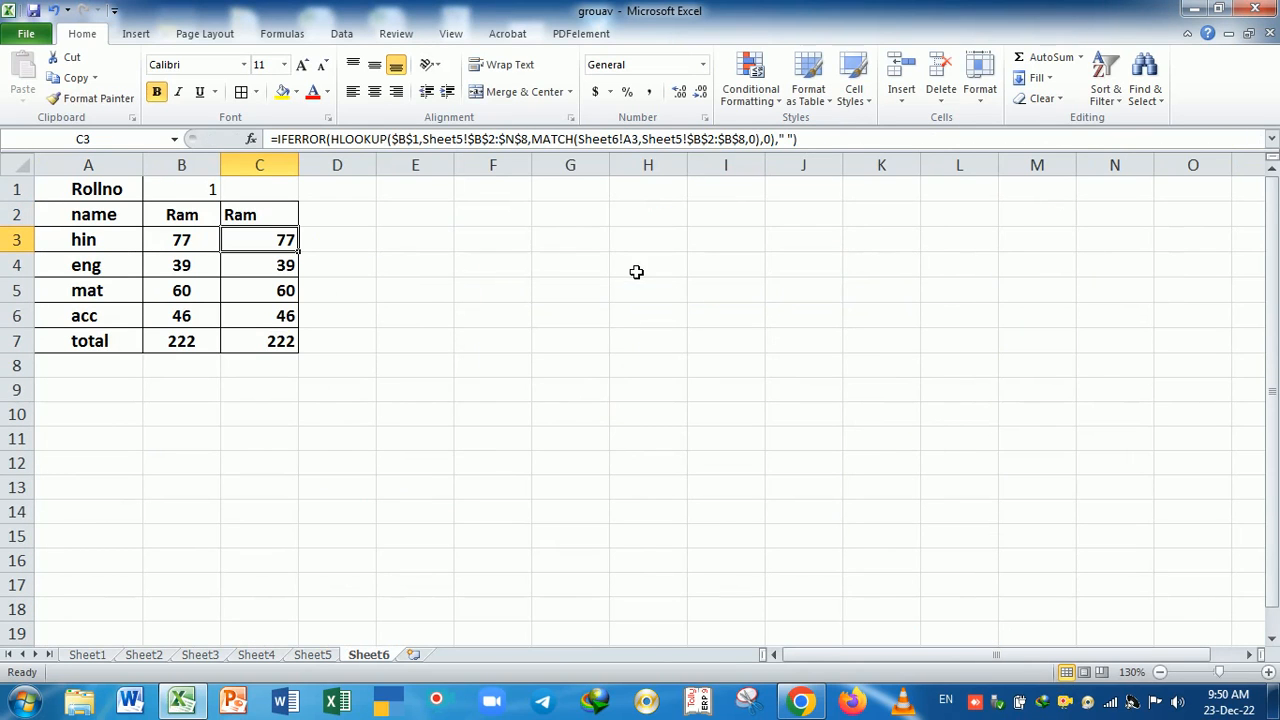
left_click(262, 215)
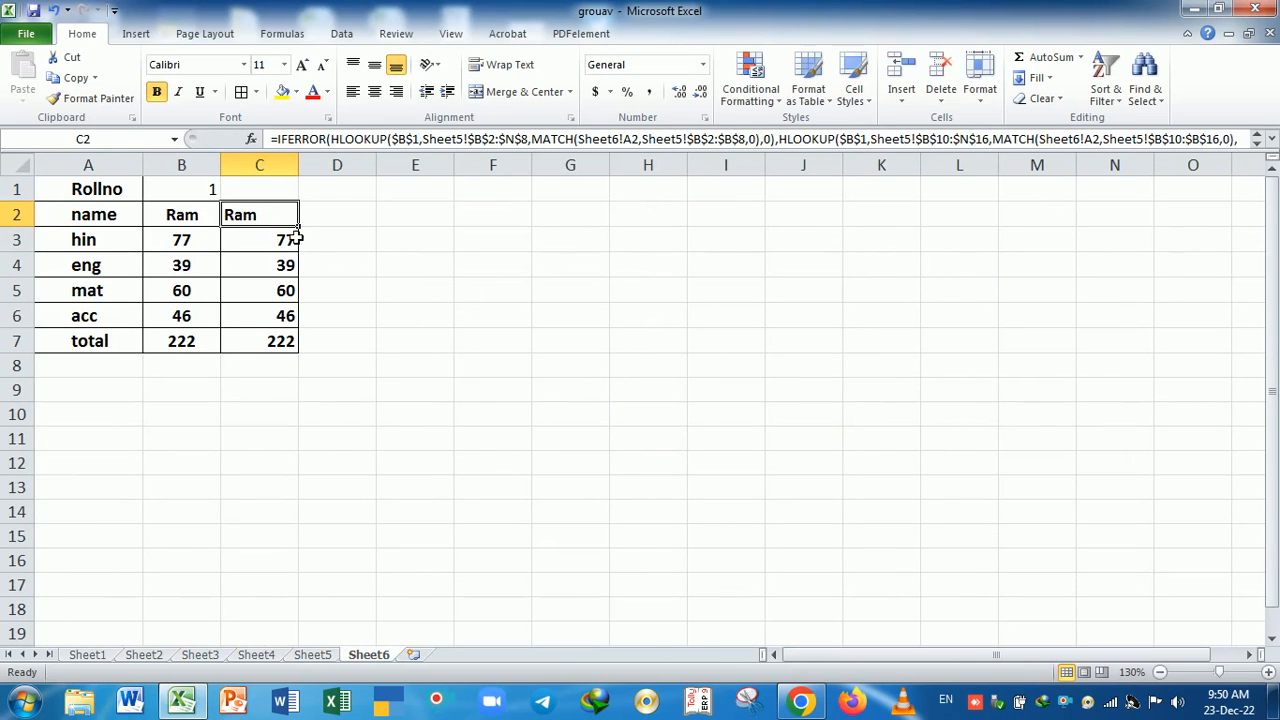
left_click_drag(302, 235, 300, 350)
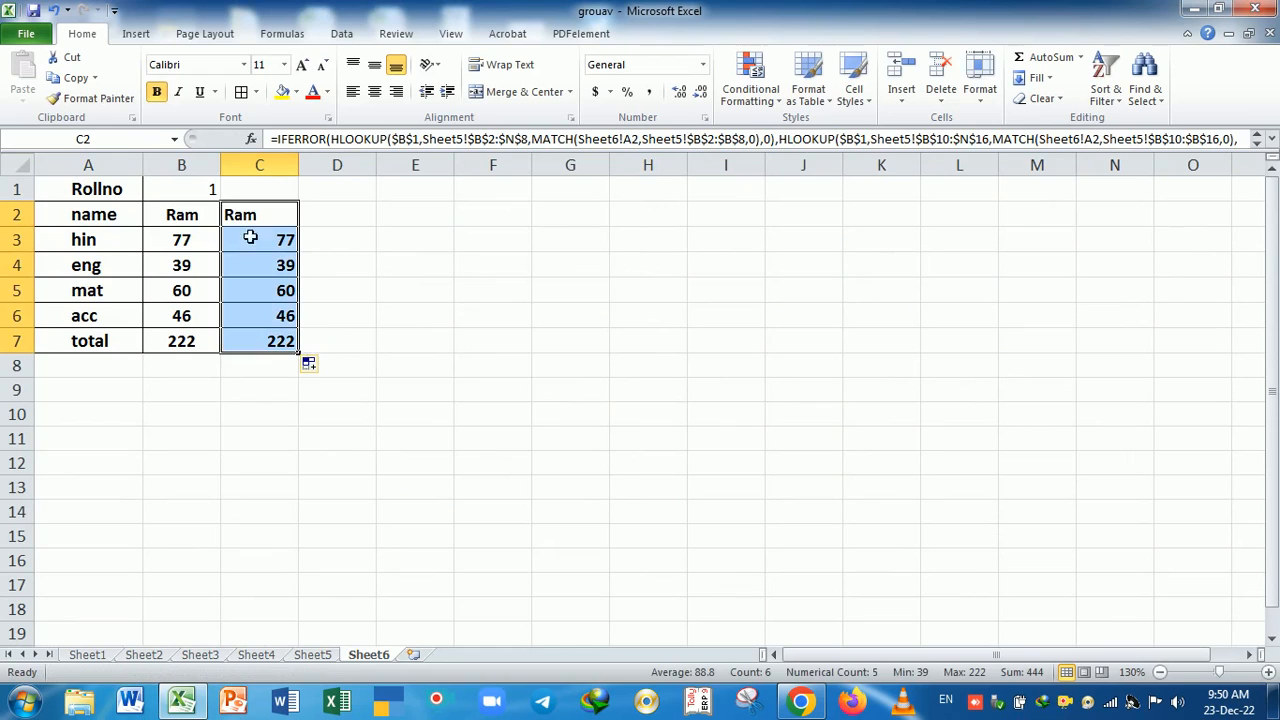
Test the two-table lookup by entering roll numbers 11, 13, 14 and 15 in B1 in turn.
left_click(200, 194)
type("11")
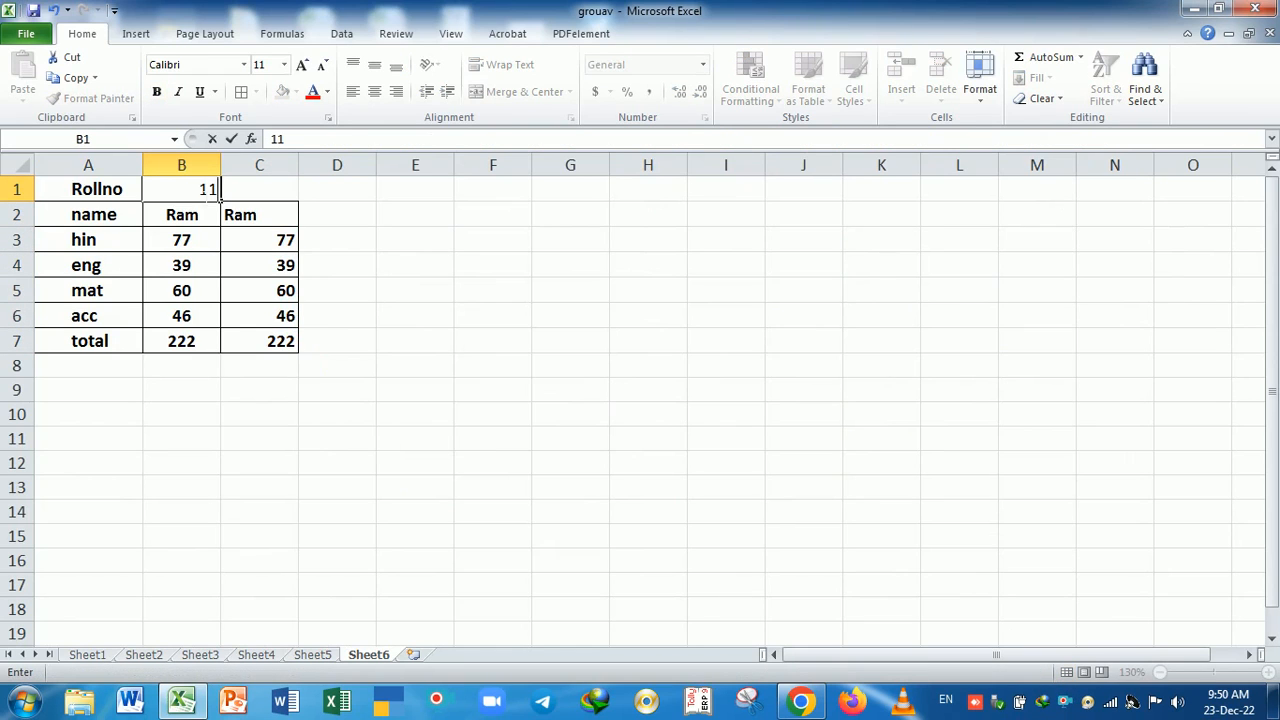
key("Return")
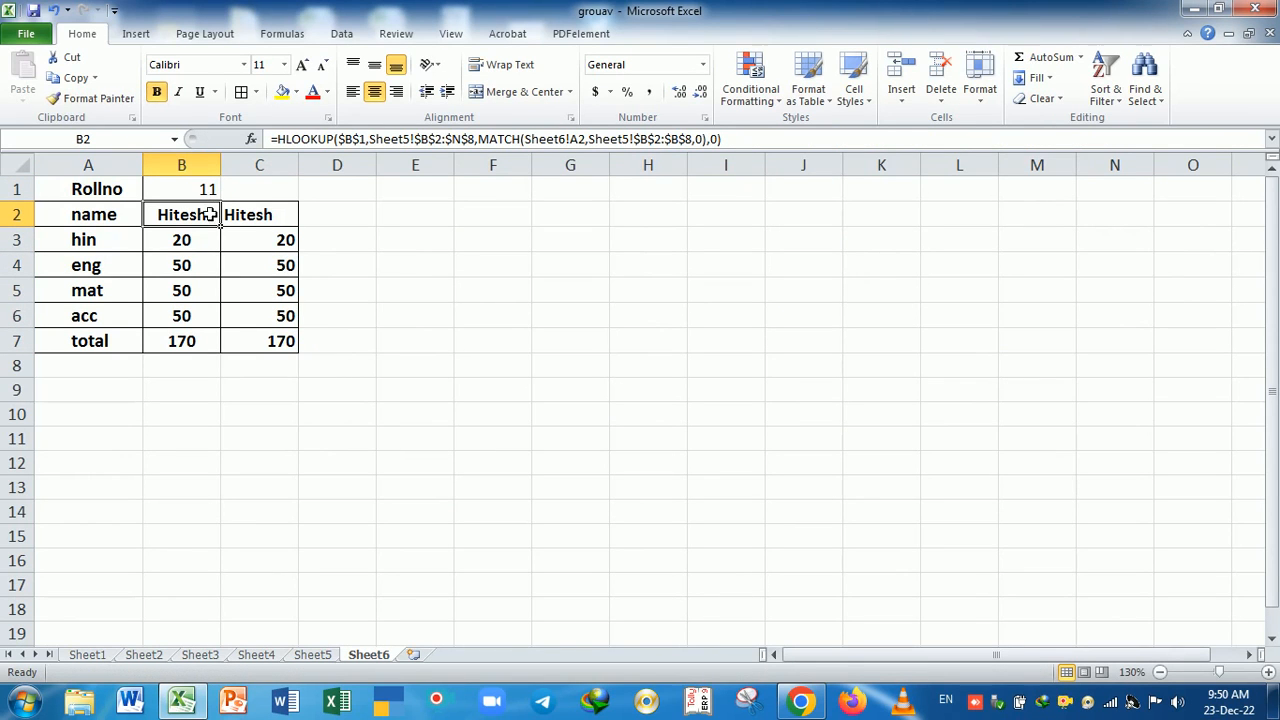
left_click(197, 192)
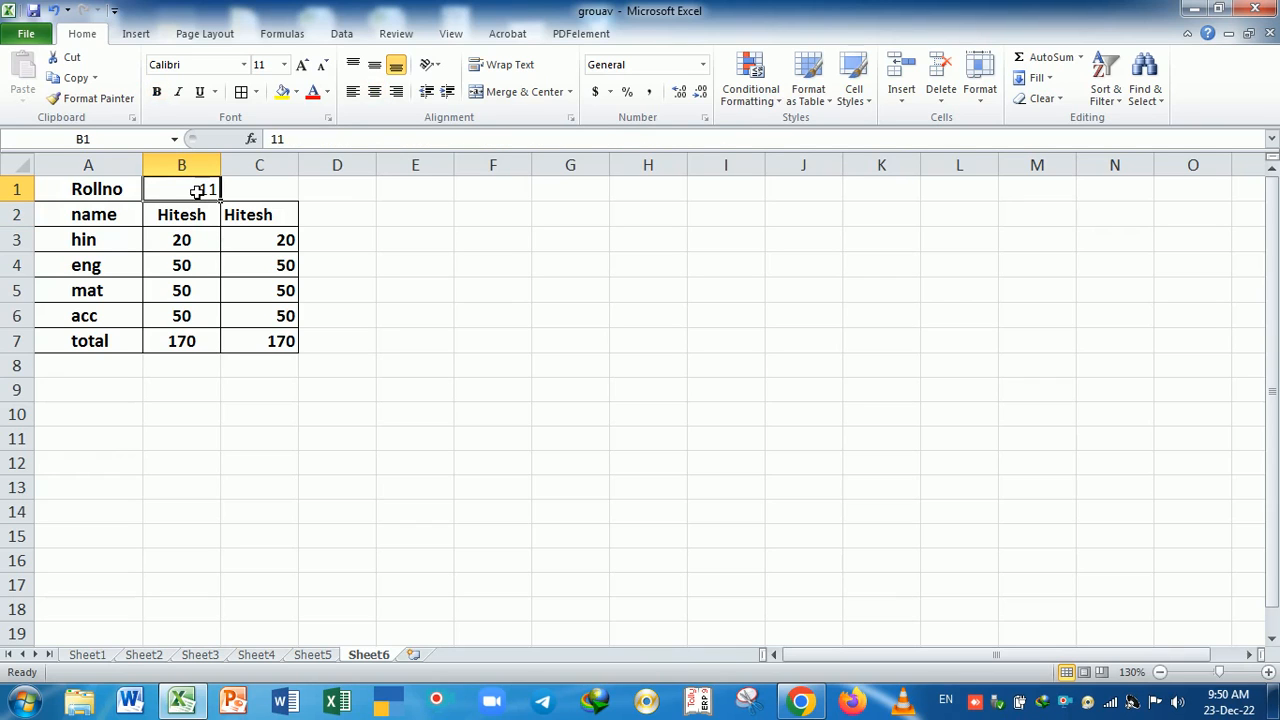
type("13")
key("Return")
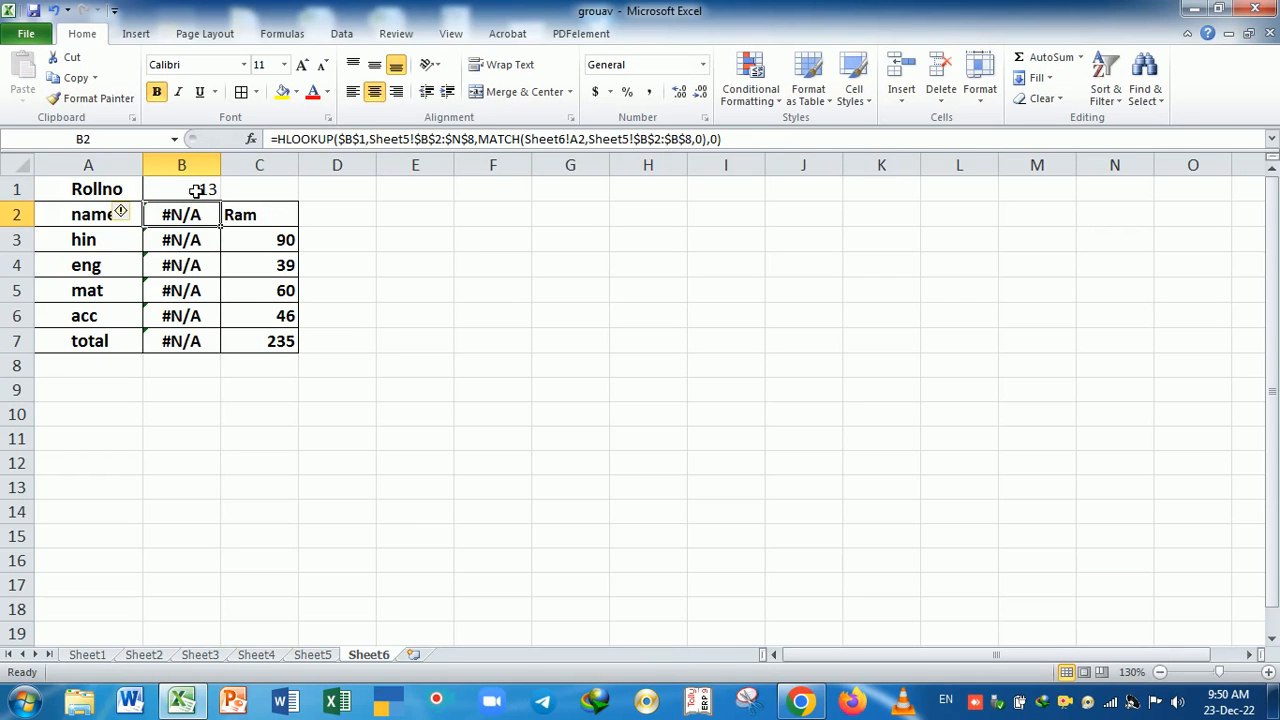
left_click(249, 216)
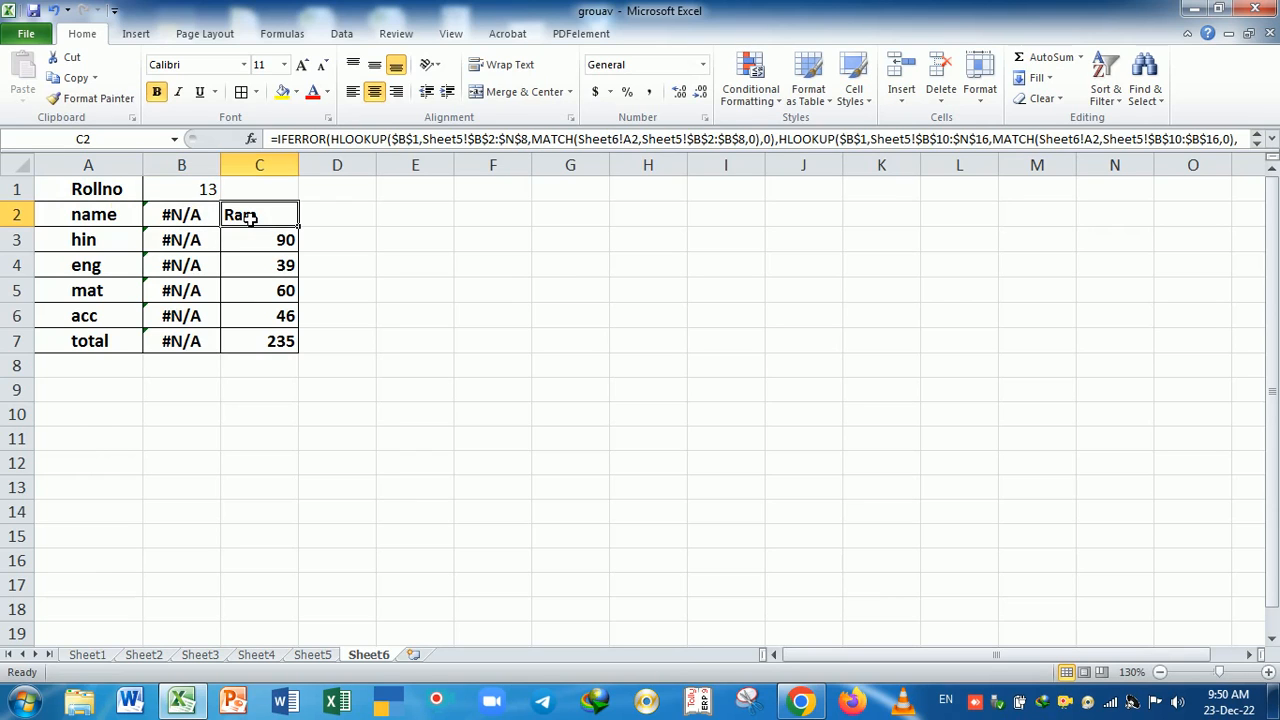
left_click(175, 197)
type("14")
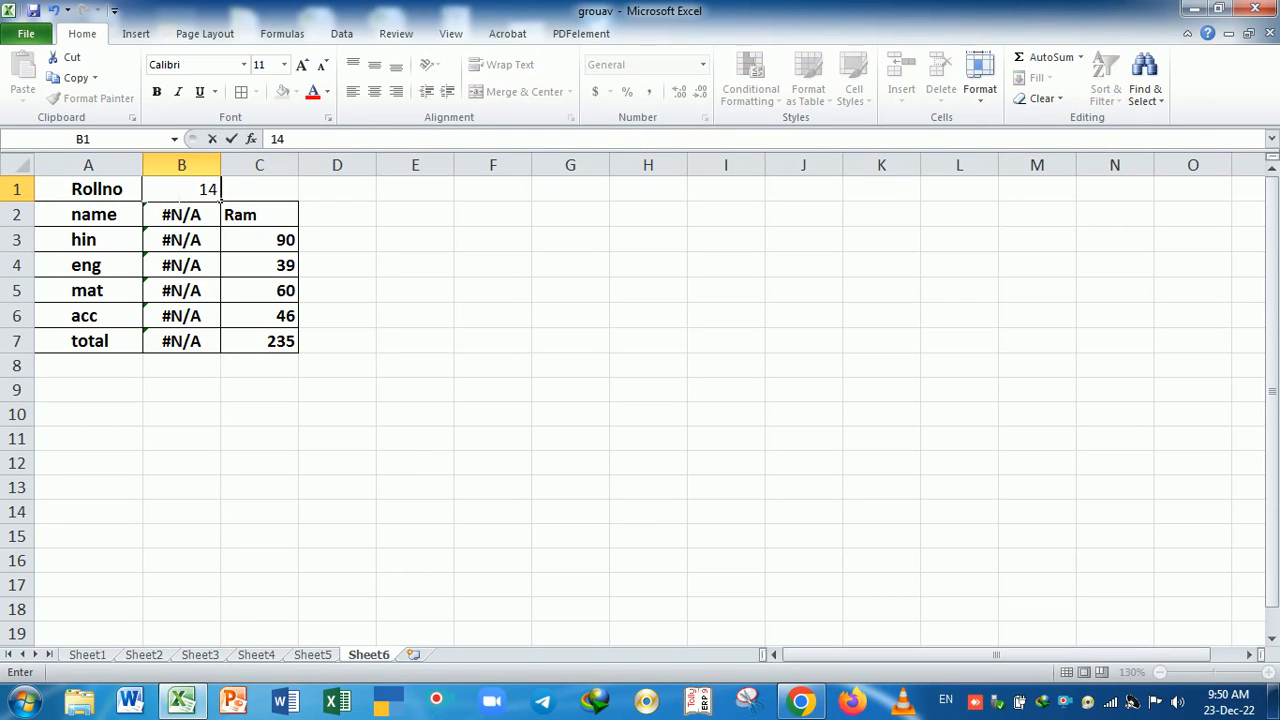
key("Return")
left_click(175, 197)
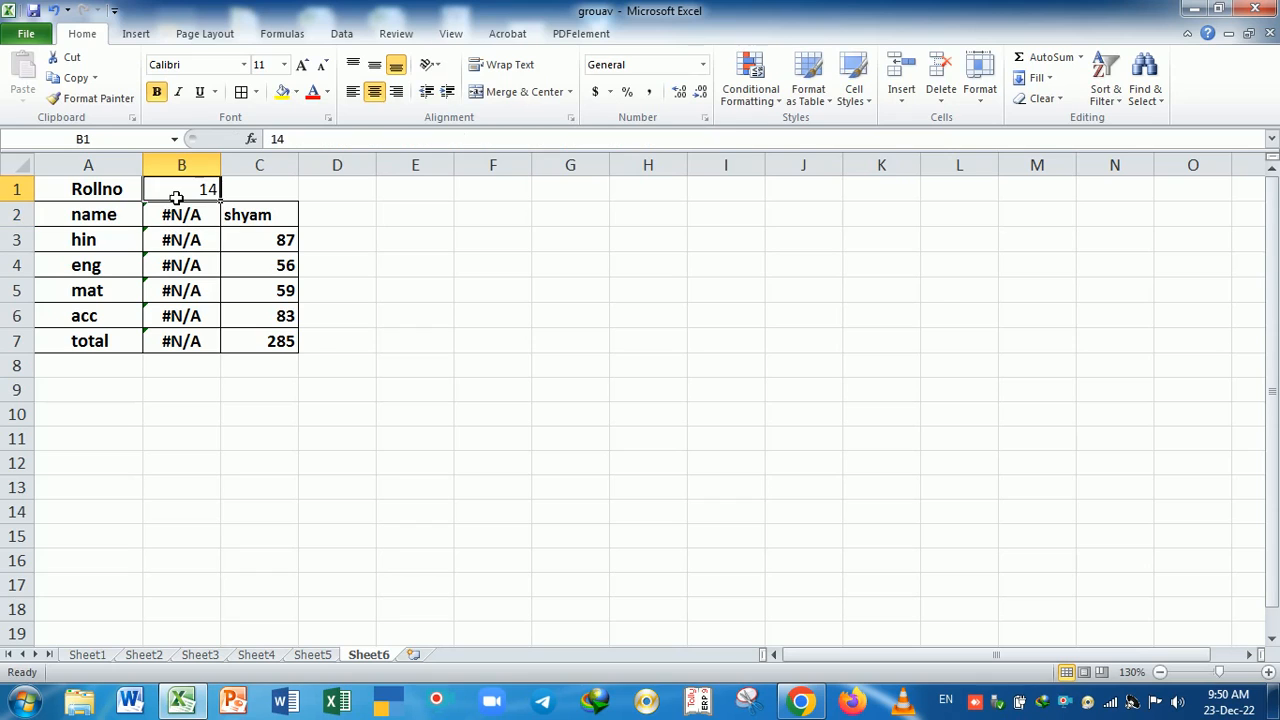
type("15")
key("Return")
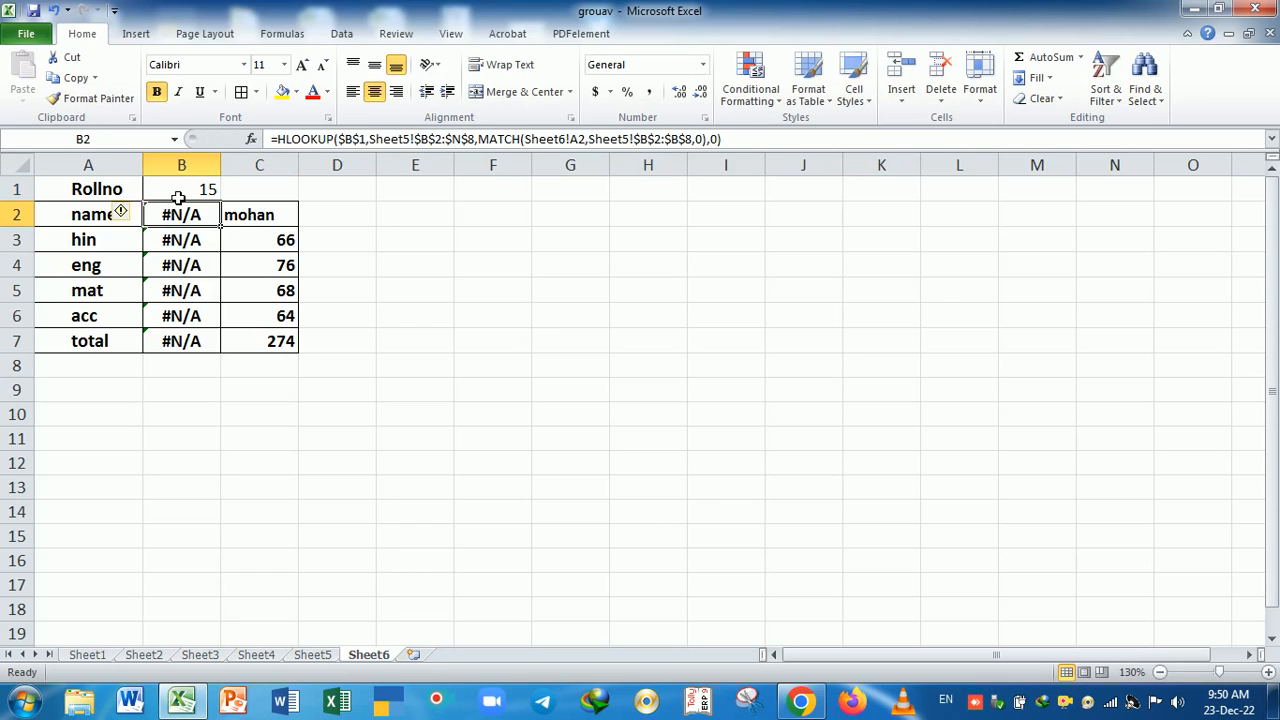
Review the marks tables on Sheet5, the row index numbers in B21:B26 and the HLOOKUP formulas in E21, F21 and G21.
left_click(313, 655)
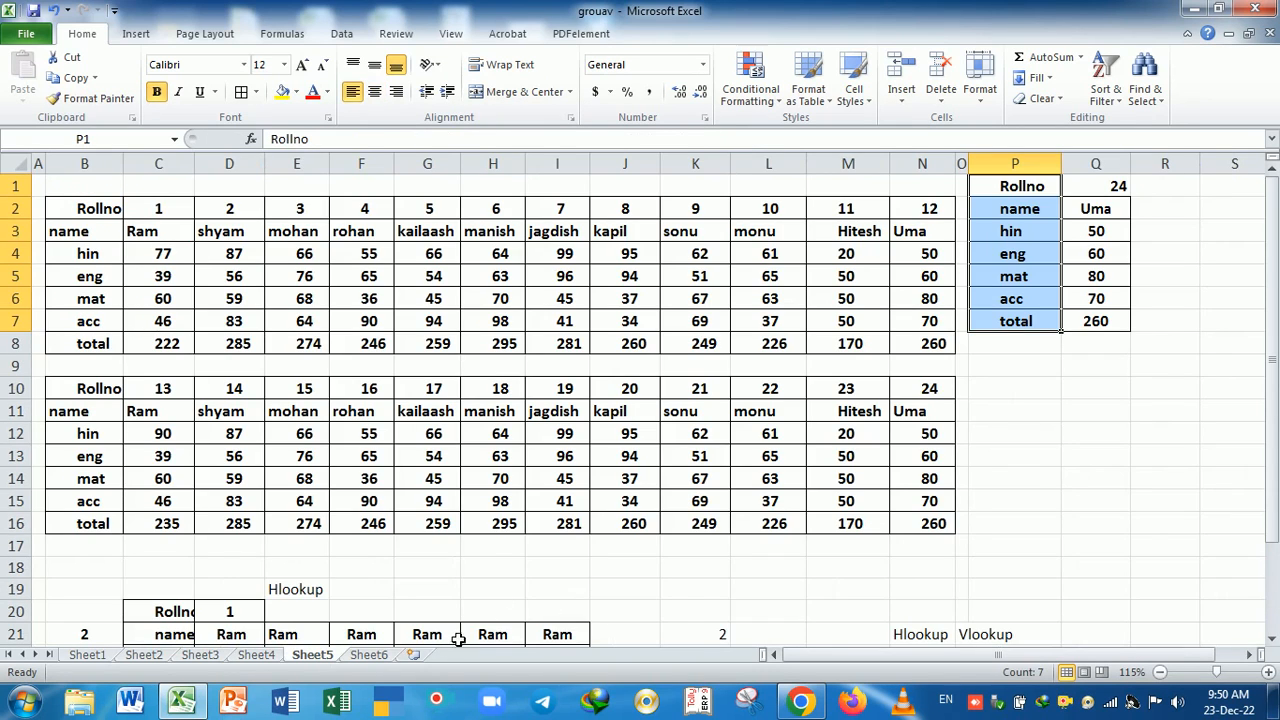
left_click(370, 658)
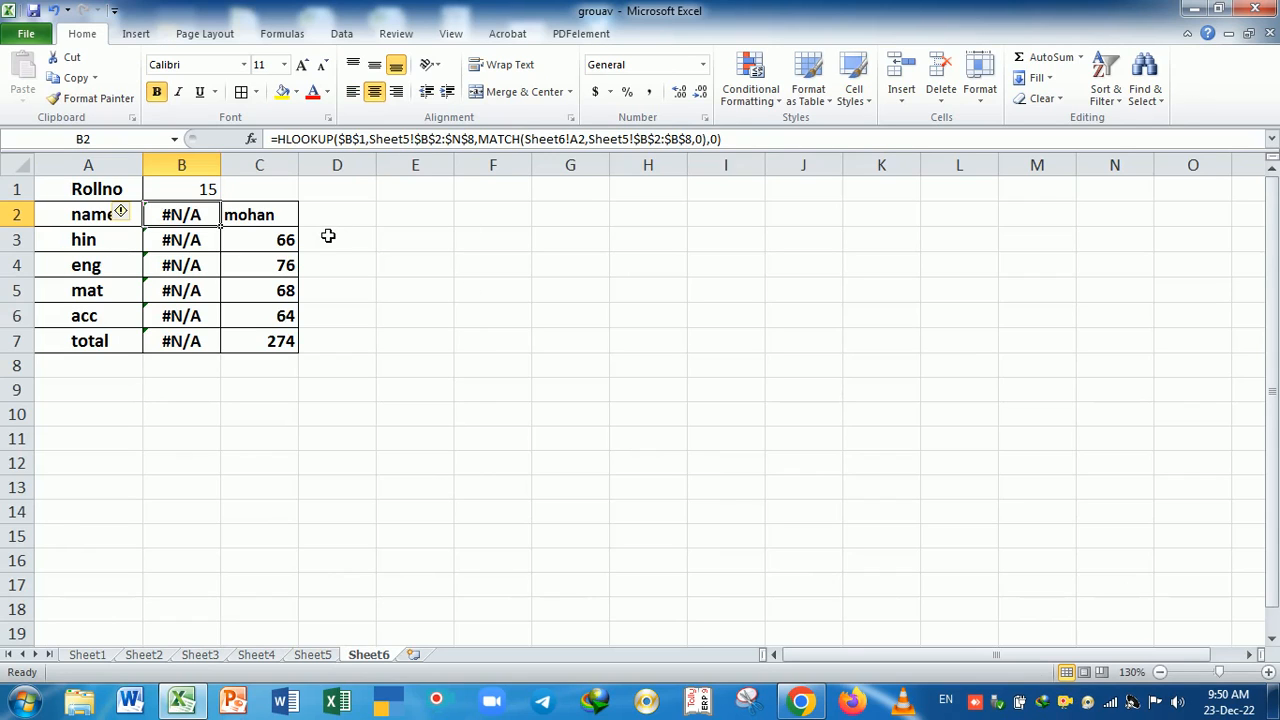
left_click(325, 658)
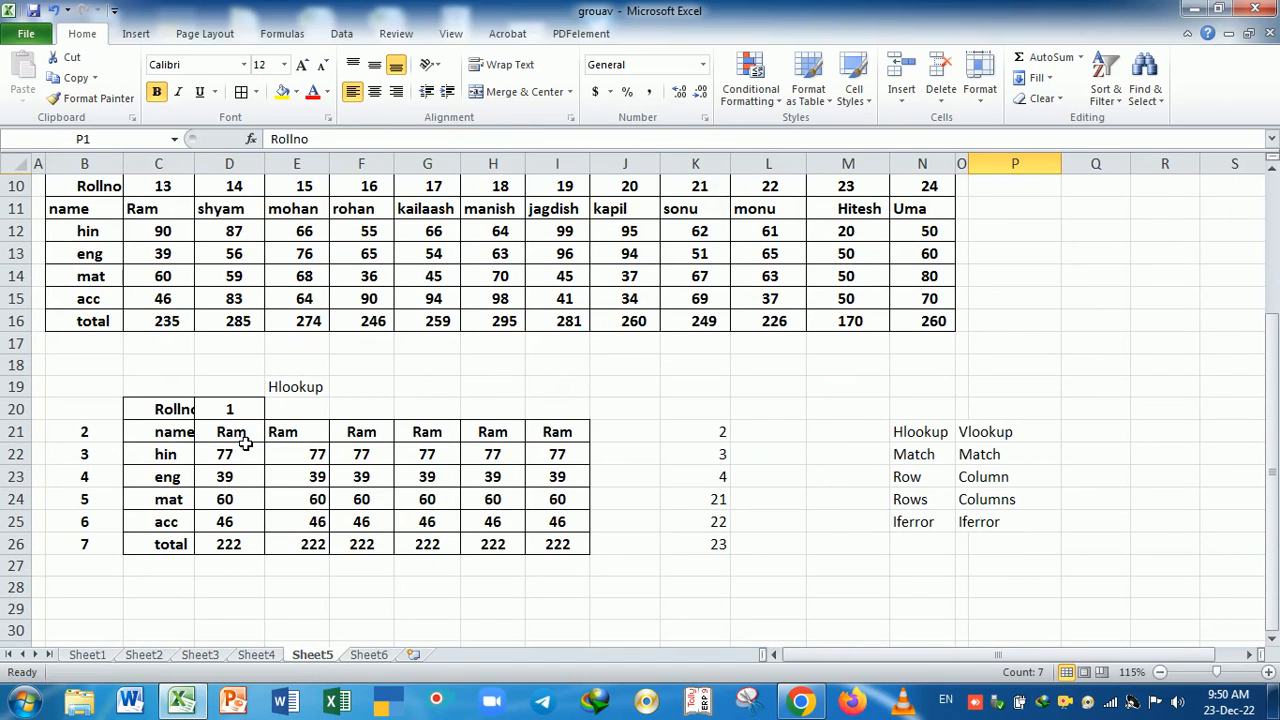
left_click_drag(100, 440, 102, 561)
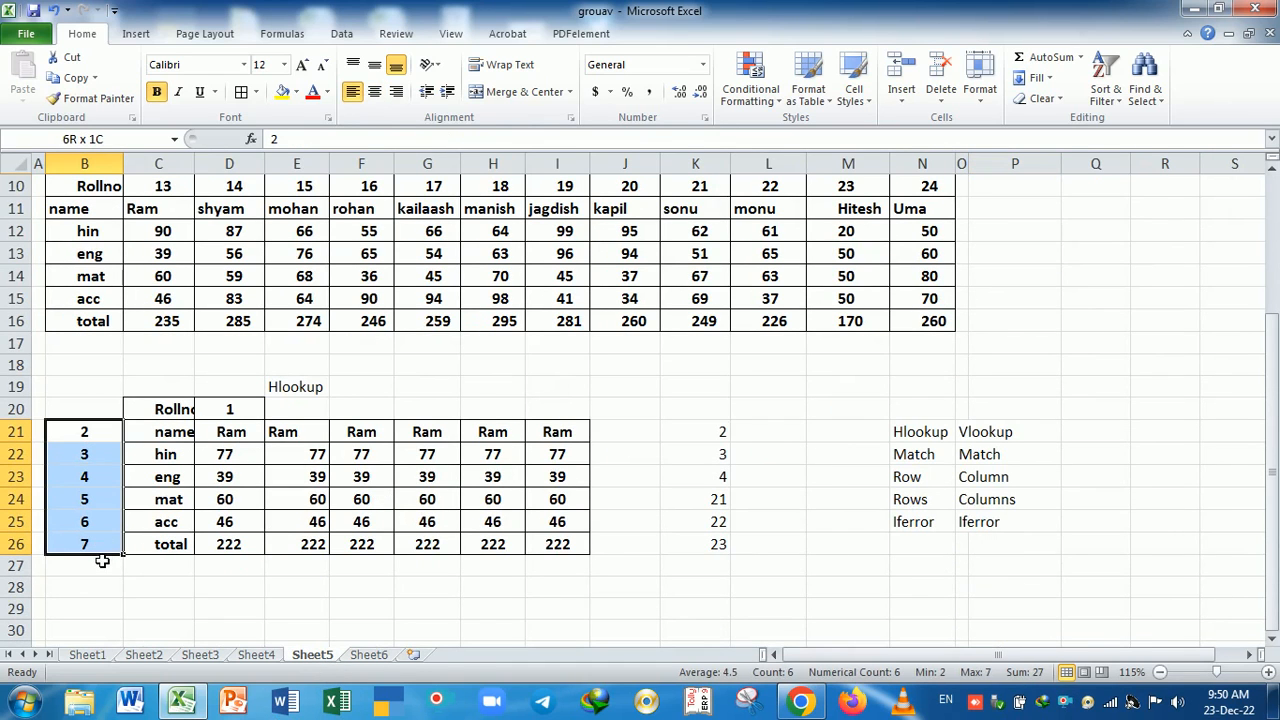
double_click(304, 432)
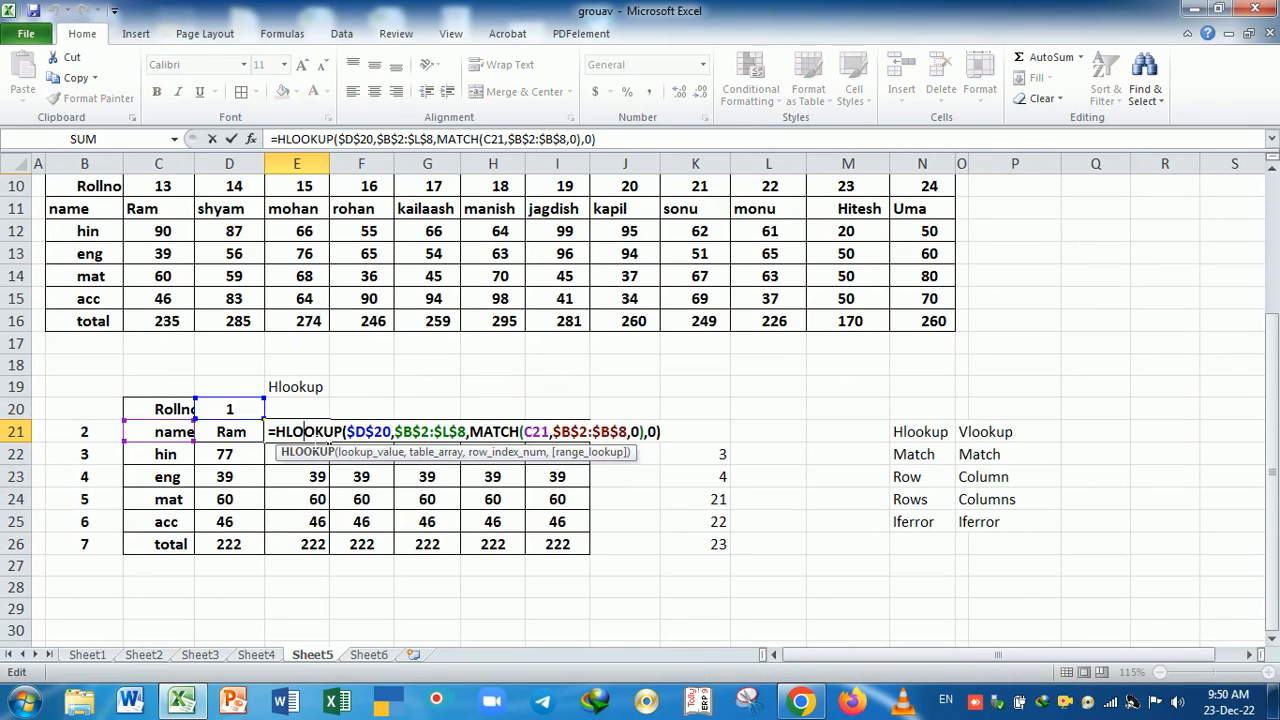
key("Return")
left_click(366, 432)
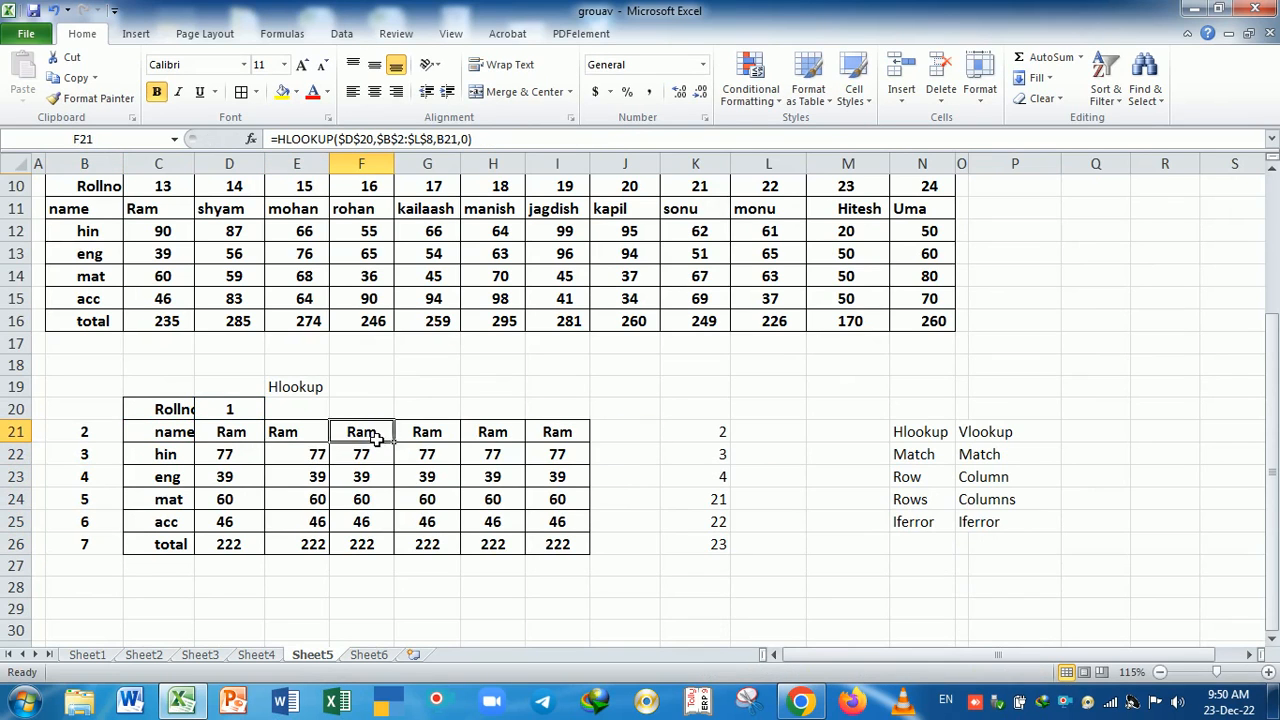
double_click(366, 432)
key("Return")
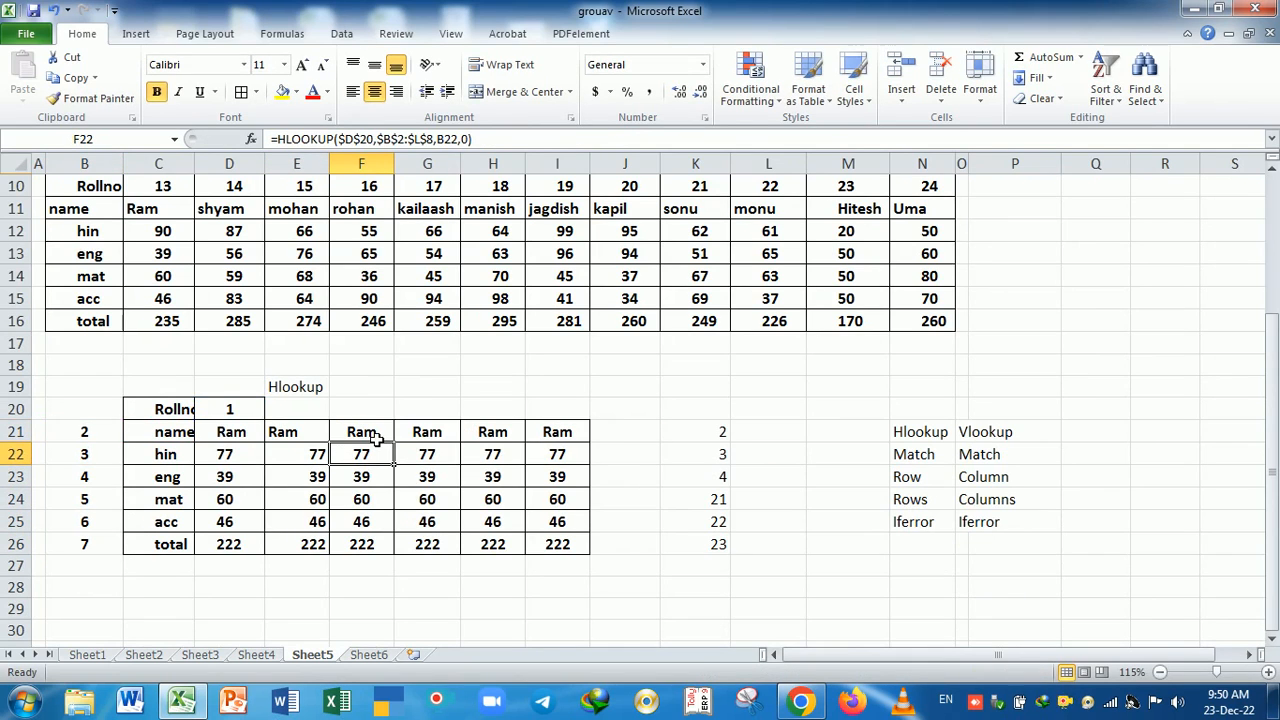
double_click(440, 432)
key("Return")
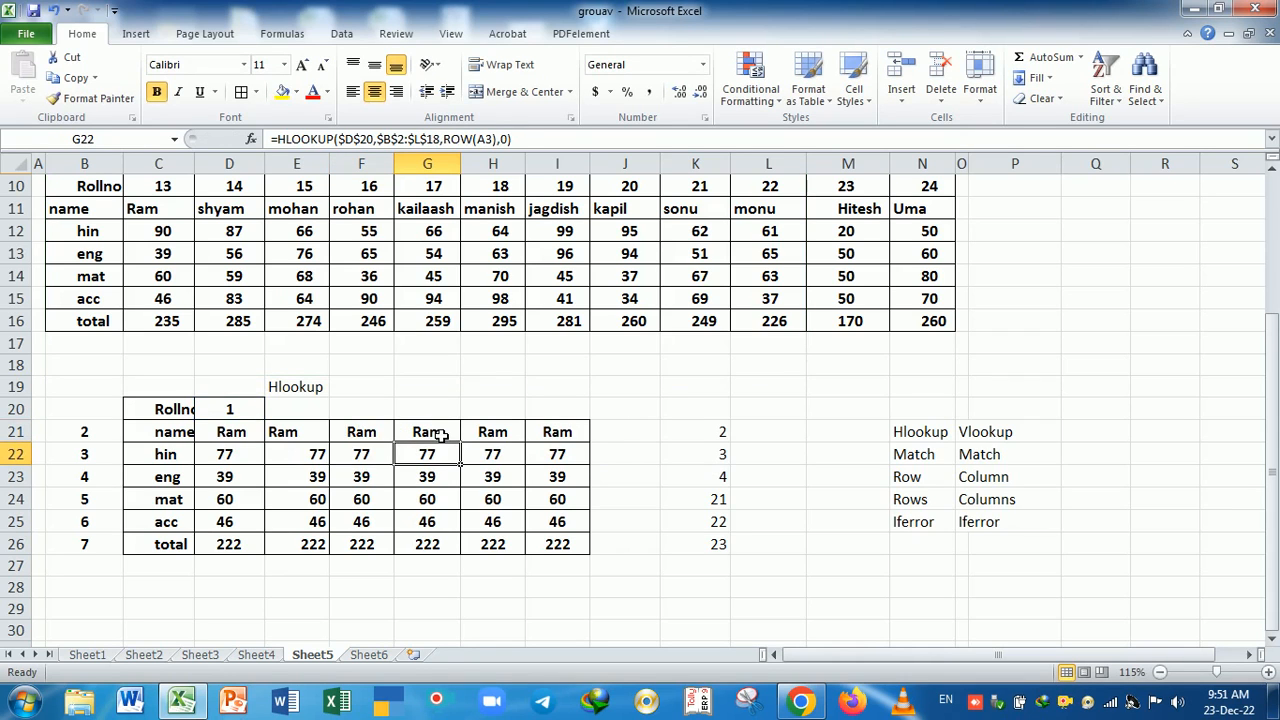
Compare the HLOOKUP formulas in E21, H21 and I21 on Sheet5, including their MATCH and ROWS row index arguments.
left_click(289, 437)
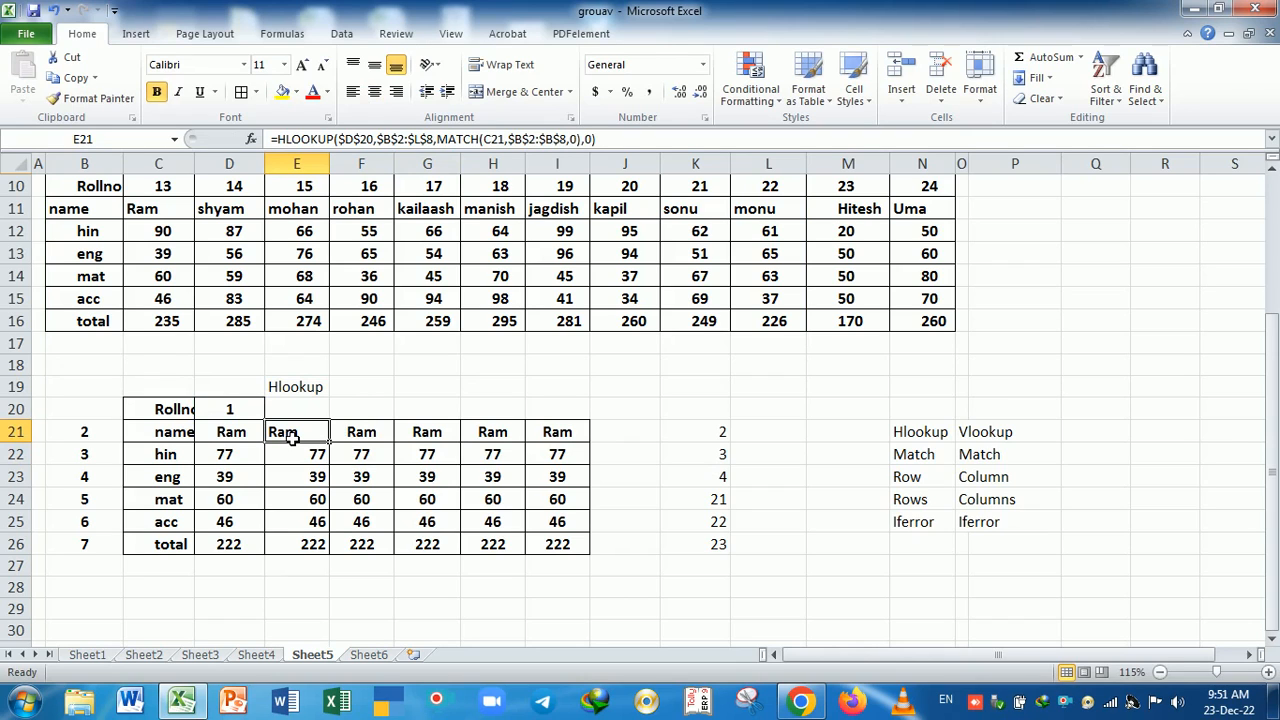
left_click(493, 432)
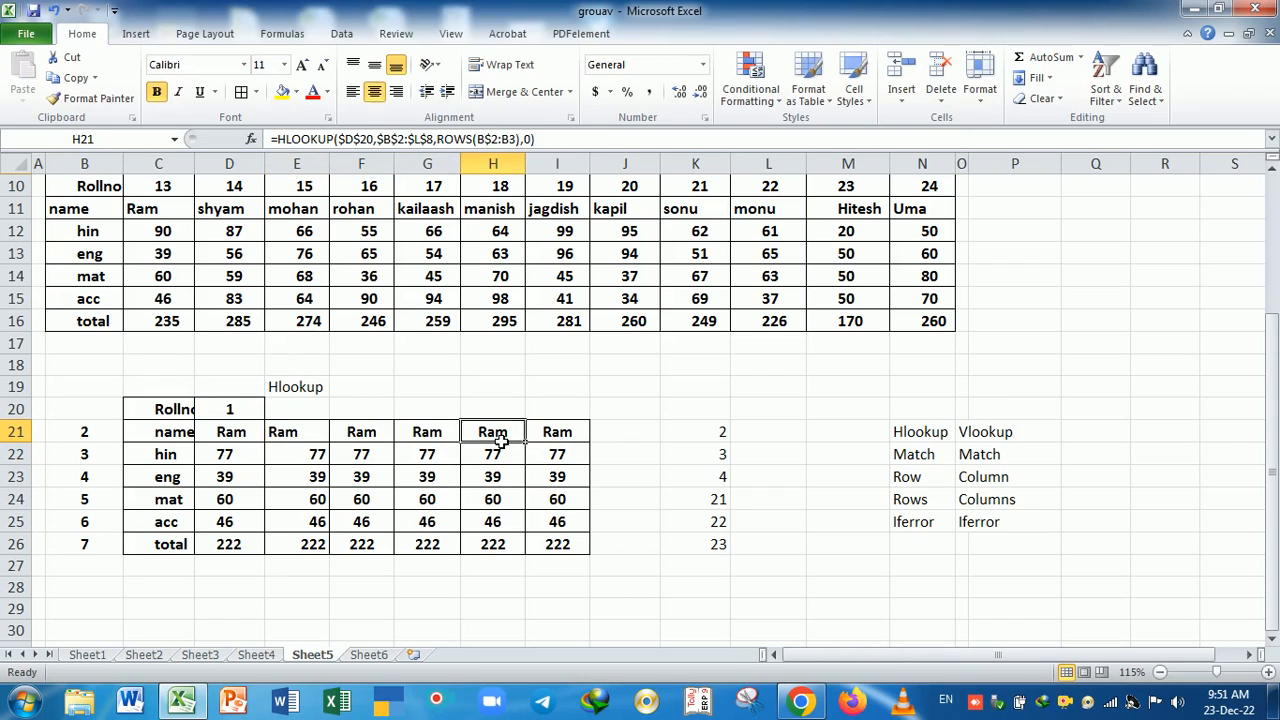
double_click(497, 431)
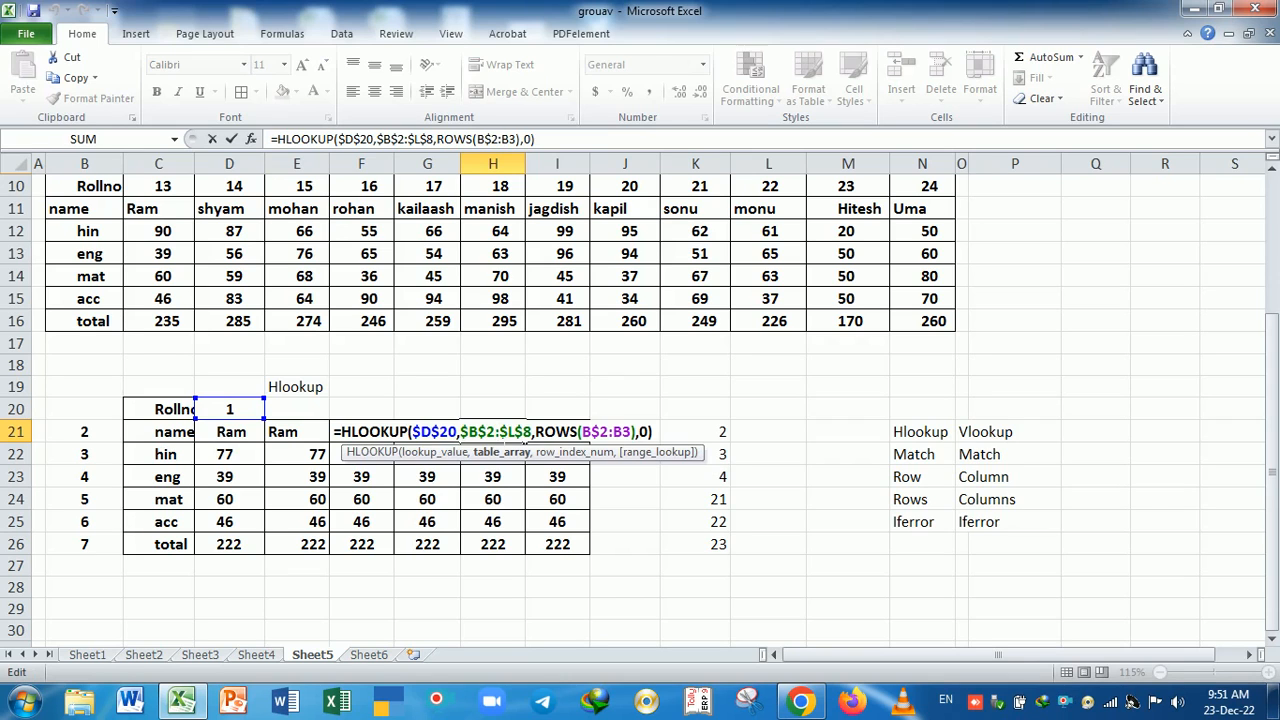
key("Return")
left_click(551, 431)
double_click(546, 431)
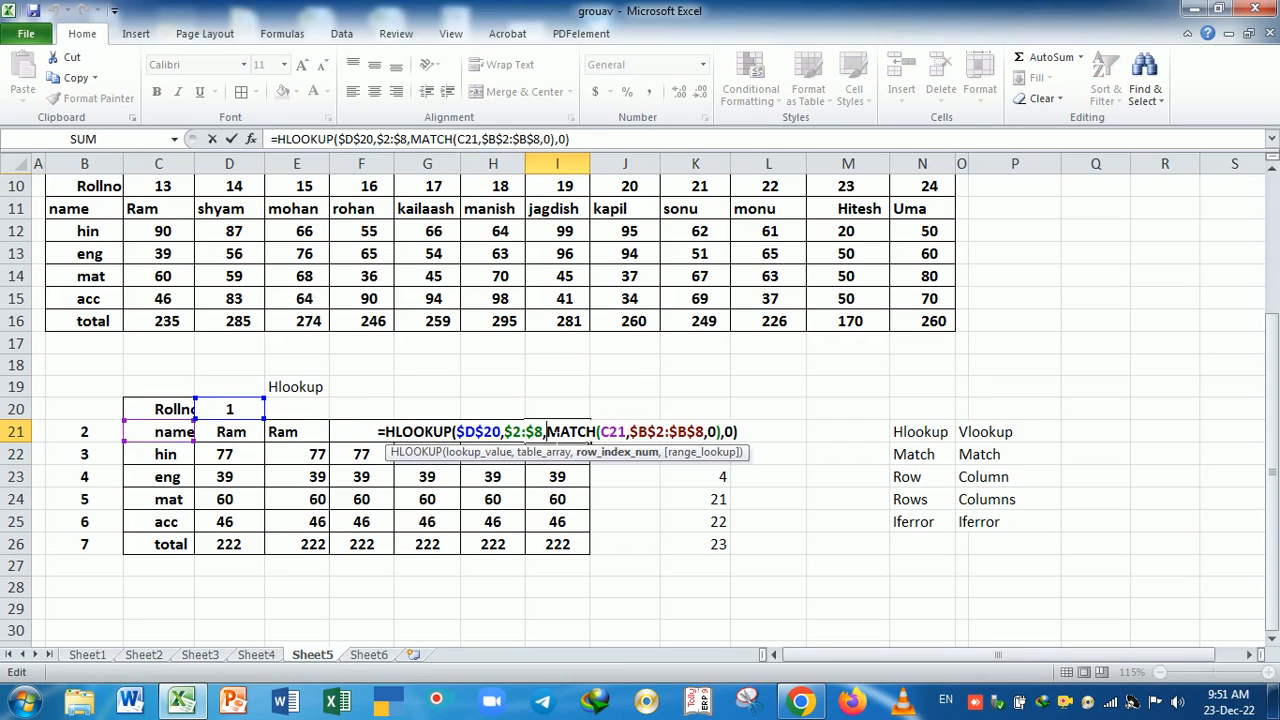
key("Return")
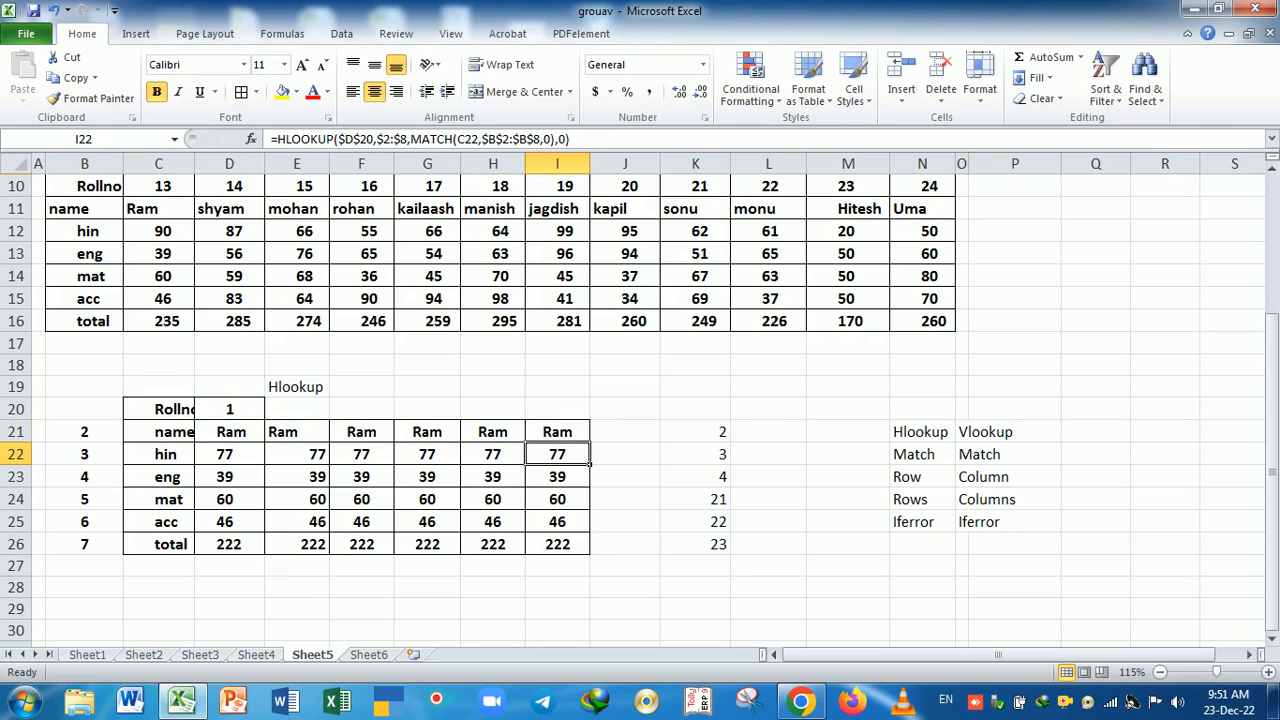
scroll(772, 416, "up", 3)
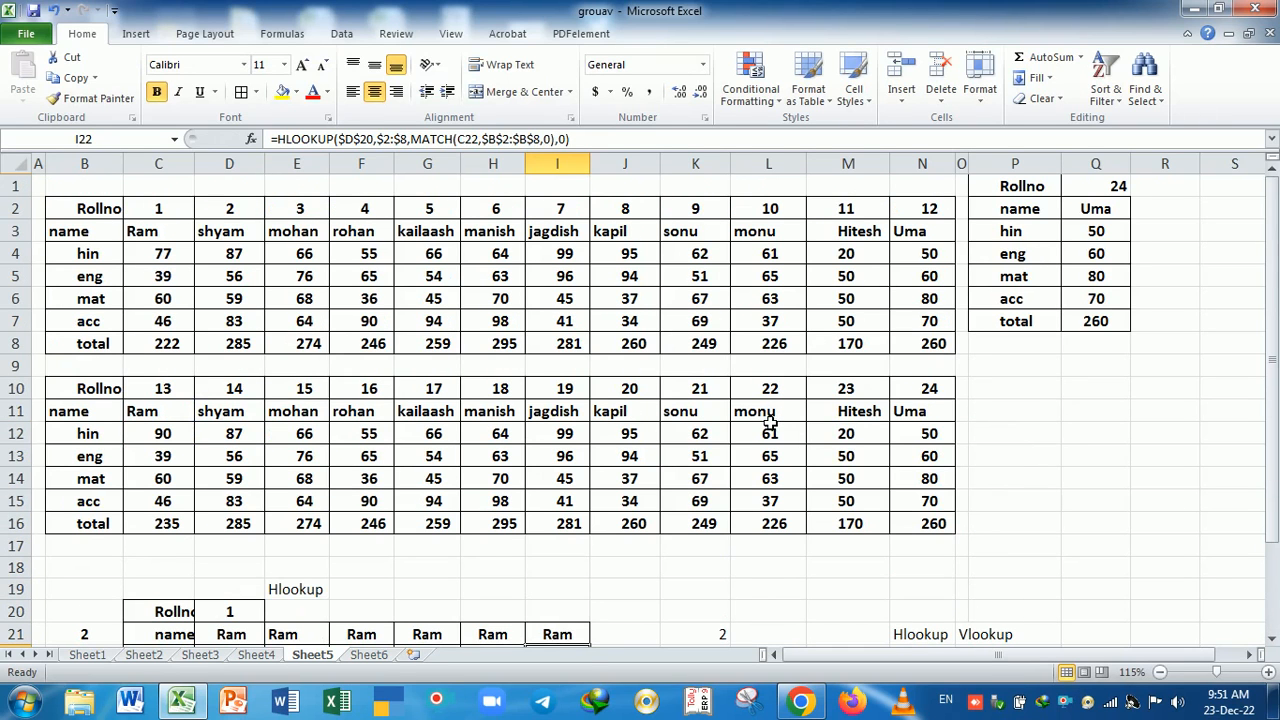